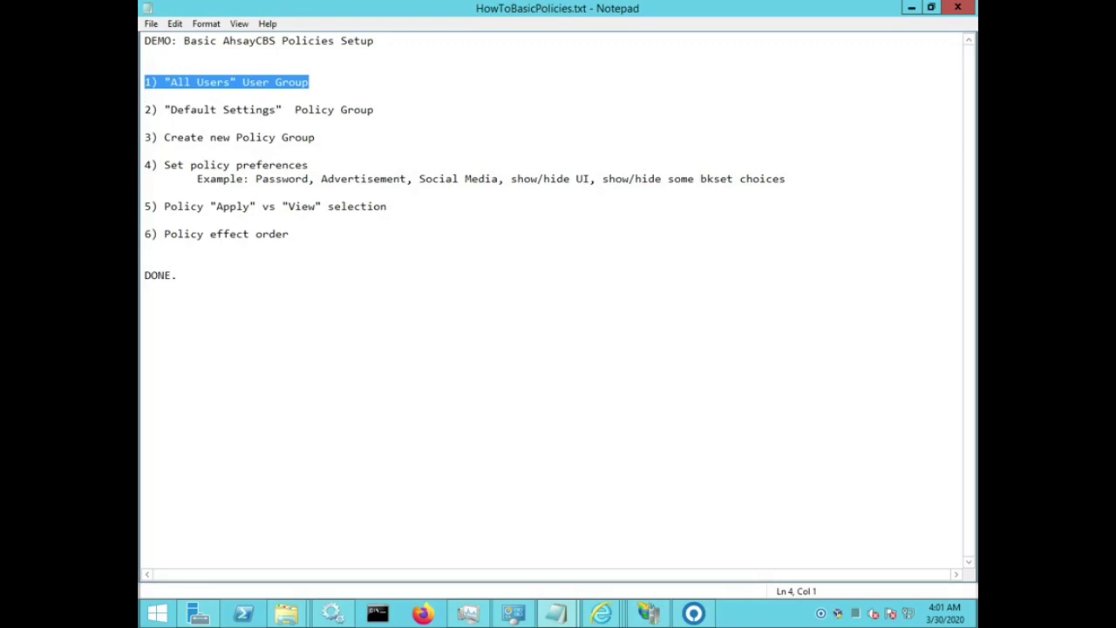
Change item 3 of the demo outline to read "Create new User Group, and Policy Group".
{"action": "left_click", "coordinate": [145, 123]}
{"action": "key", "text": "Up"}
{"action": "key", "text": "shift+Down"}
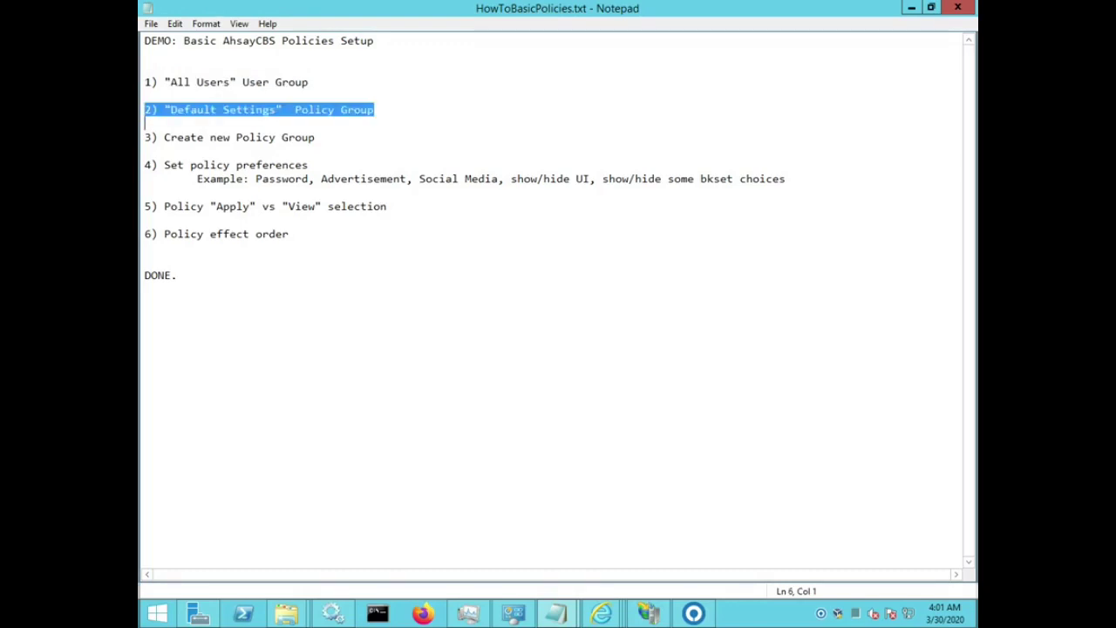
{"action": "key", "text": "Down"}
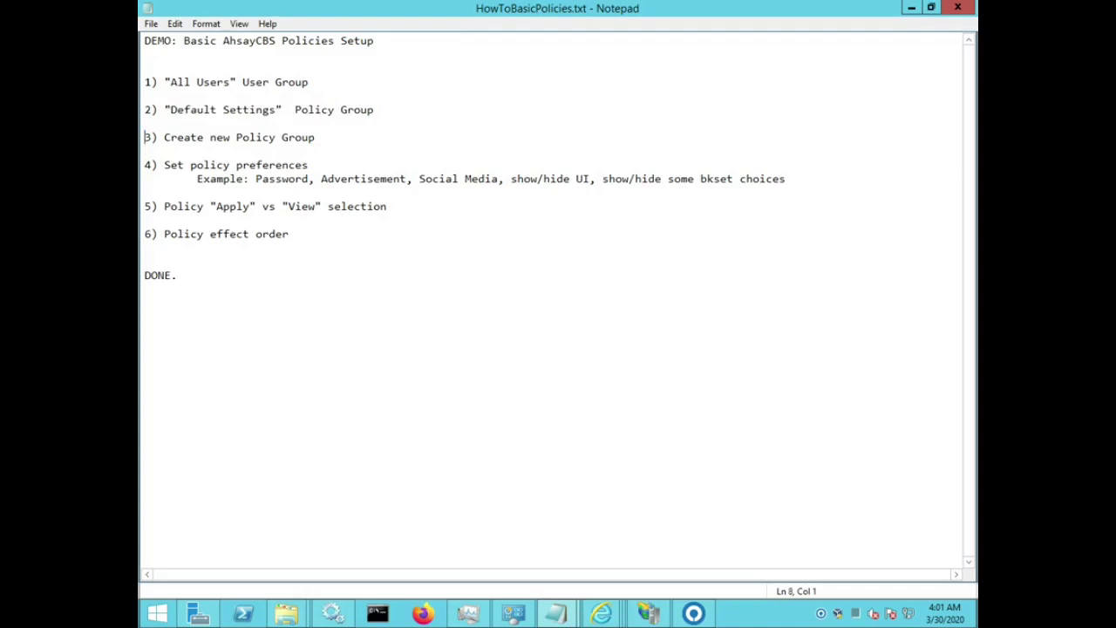
{"action": "key", "text": "ctrl+Right"}
{"action": "key", "text": "ctrl+Right"}
{"action": "key", "text": "ctrl+Right"}
{"action": "type", "text": "User Group"}
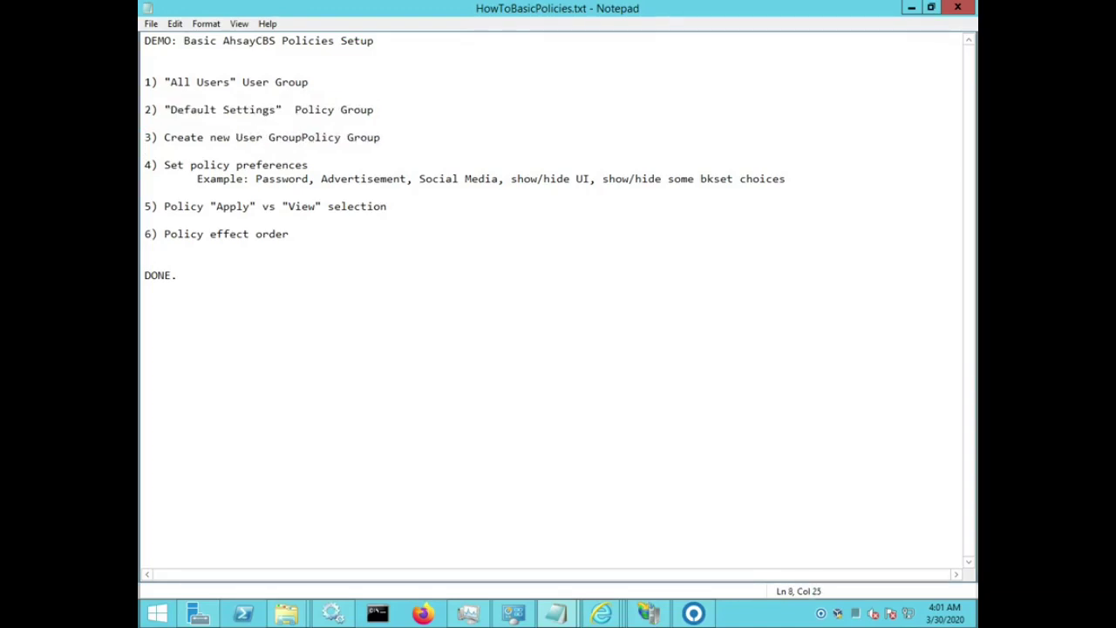
{"action": "type", "text": ", and"}
{"action": "key", "text": "Home"}
{"action": "key", "text": "shift+Down"}
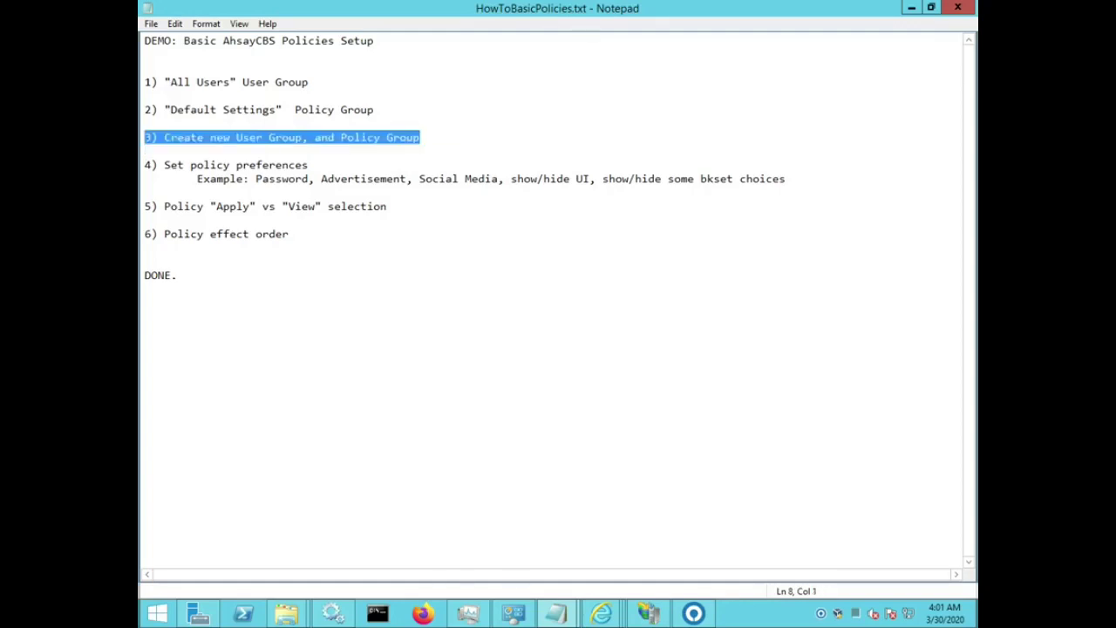
Review outline items 4 to 6 by highlighting each one, and return to item 1, the "All Users" User Group.
{"action": "key", "text": "Down"}
{"action": "key", "text": "shift+Down"}
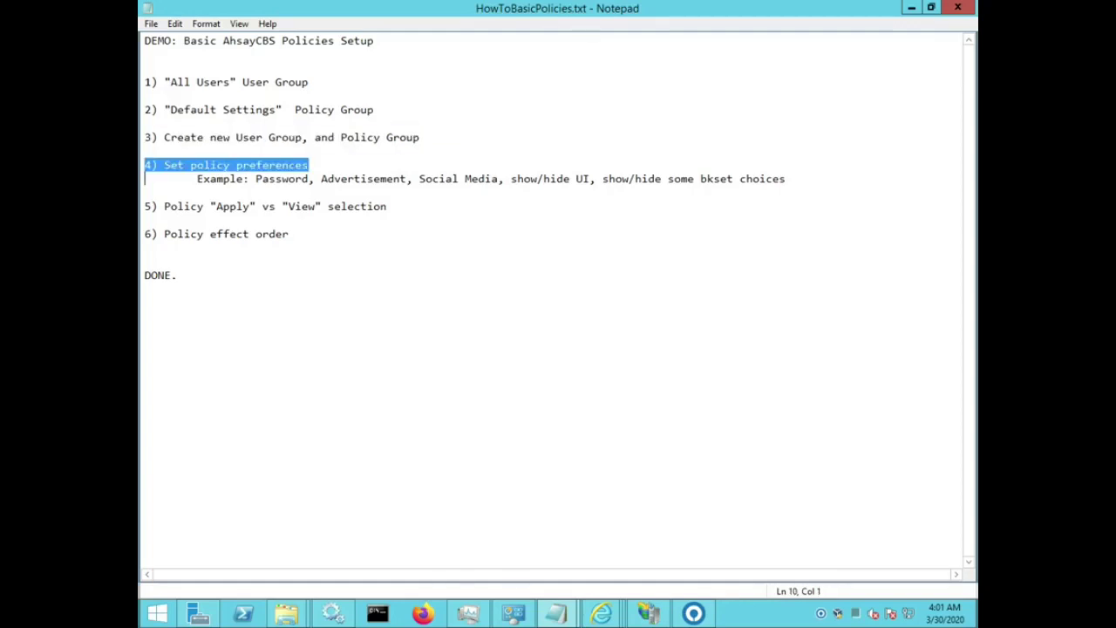
{"action": "key", "text": "Down"}
{"action": "key", "text": "Down"}
{"action": "key", "text": "shift+Down"}
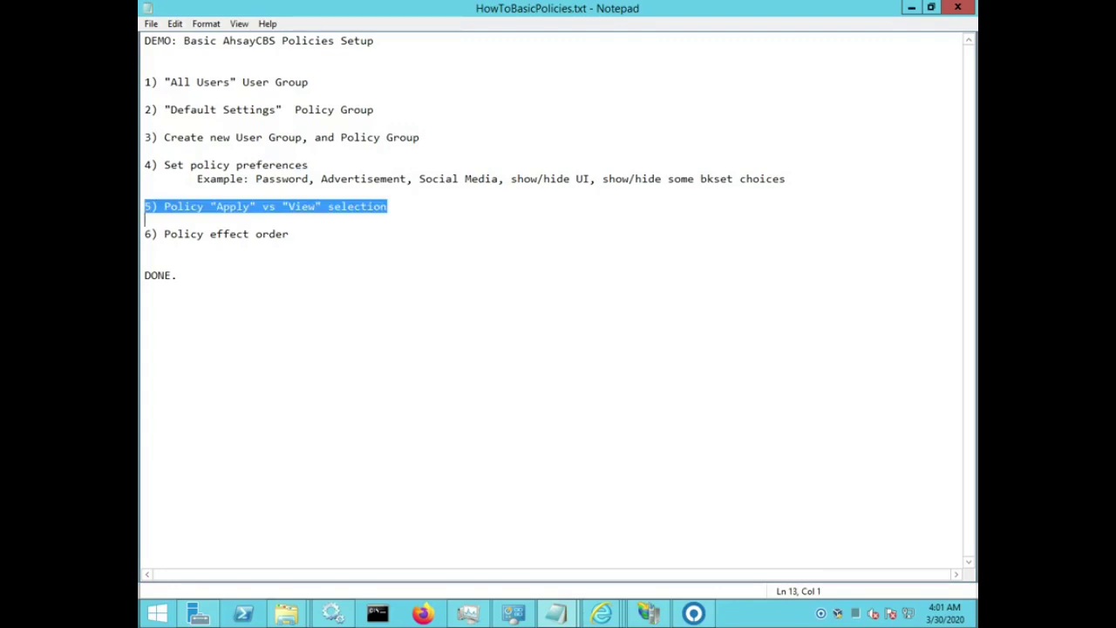
{"action": "key", "text": "Down"}
{"action": "key", "text": "Down"}
{"action": "key", "text": "shift+Down"}
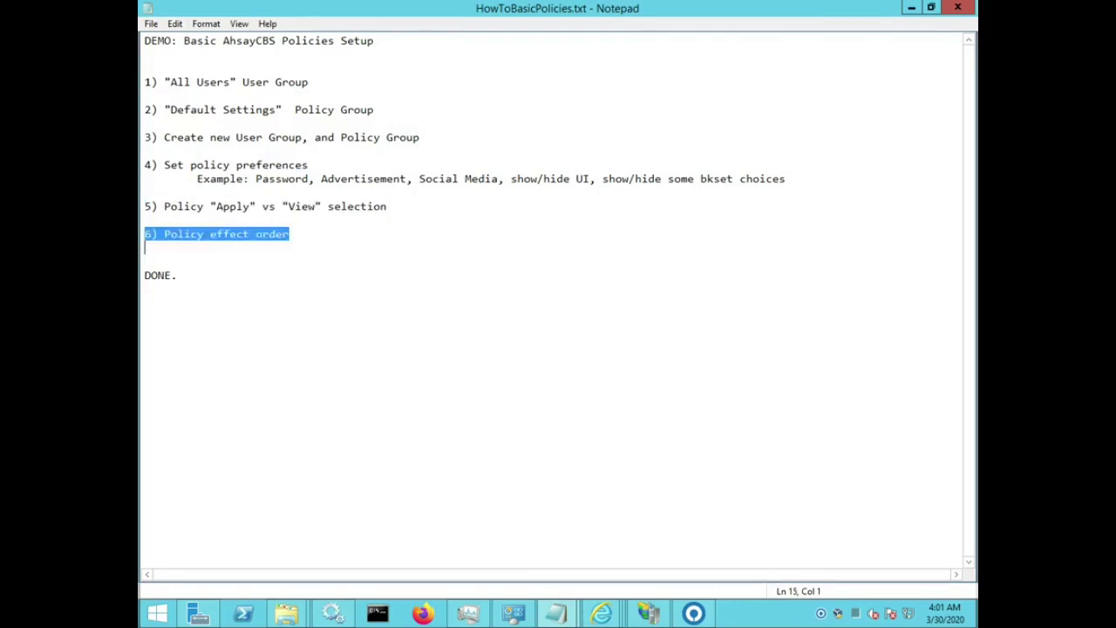
{"action": "key", "text": "ctrl+Home"}
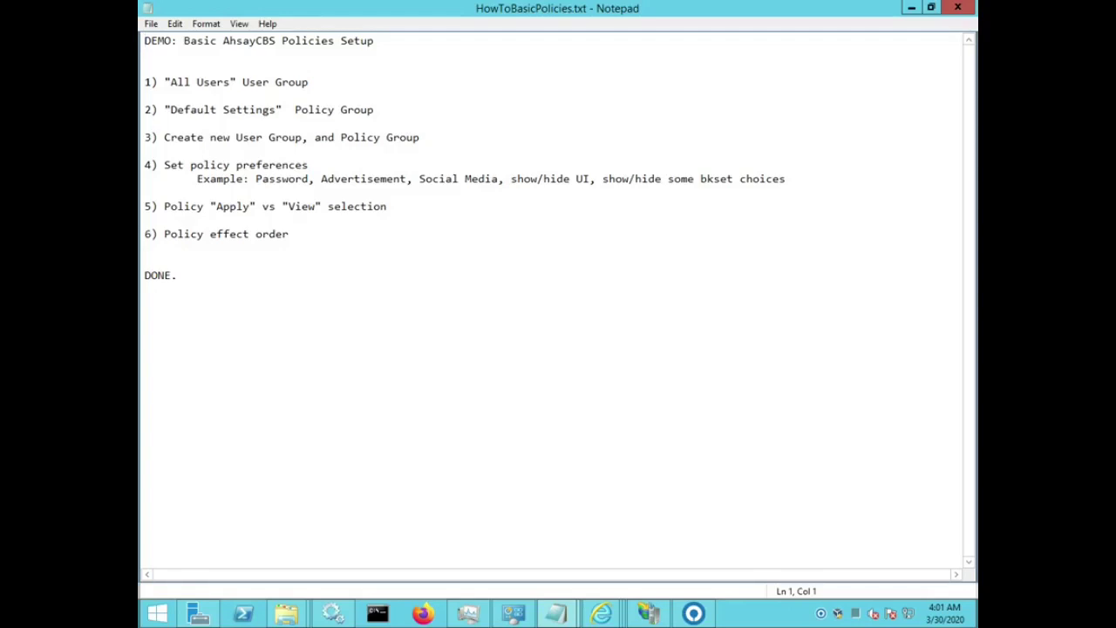
{"action": "key", "text": "shift+Down"}
{"action": "key", "text": "Down"}
{"action": "key", "text": "shift+Down"}
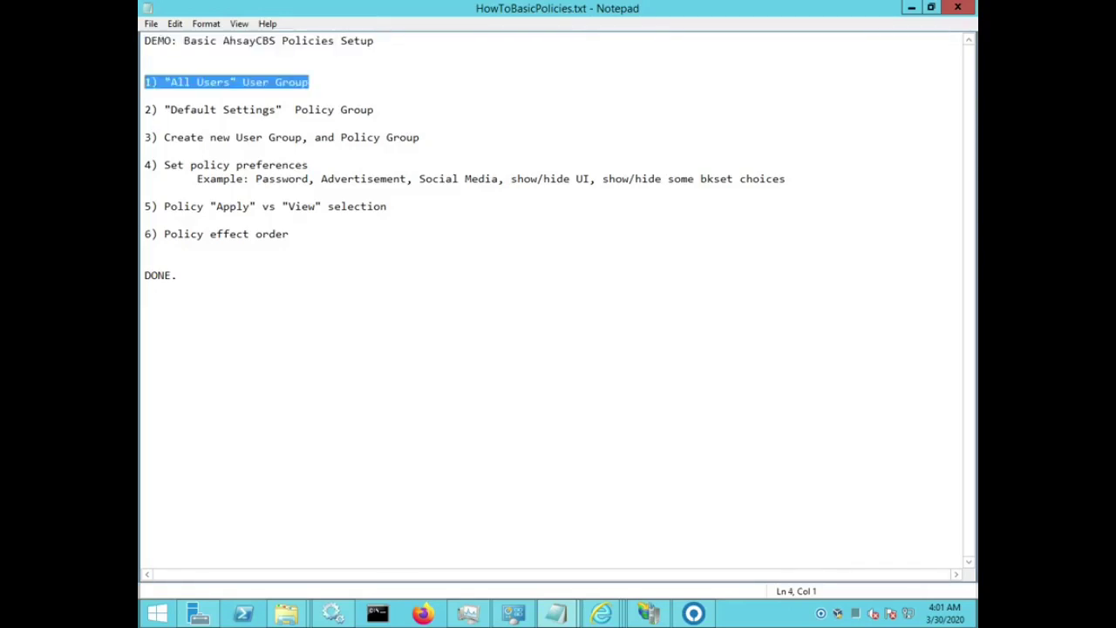
Switch to AhsayCBS in the browser and open the user group list for backup users, also viewing the policy group list.
{"action": "mouse_move", "coordinate": [600, 614]}
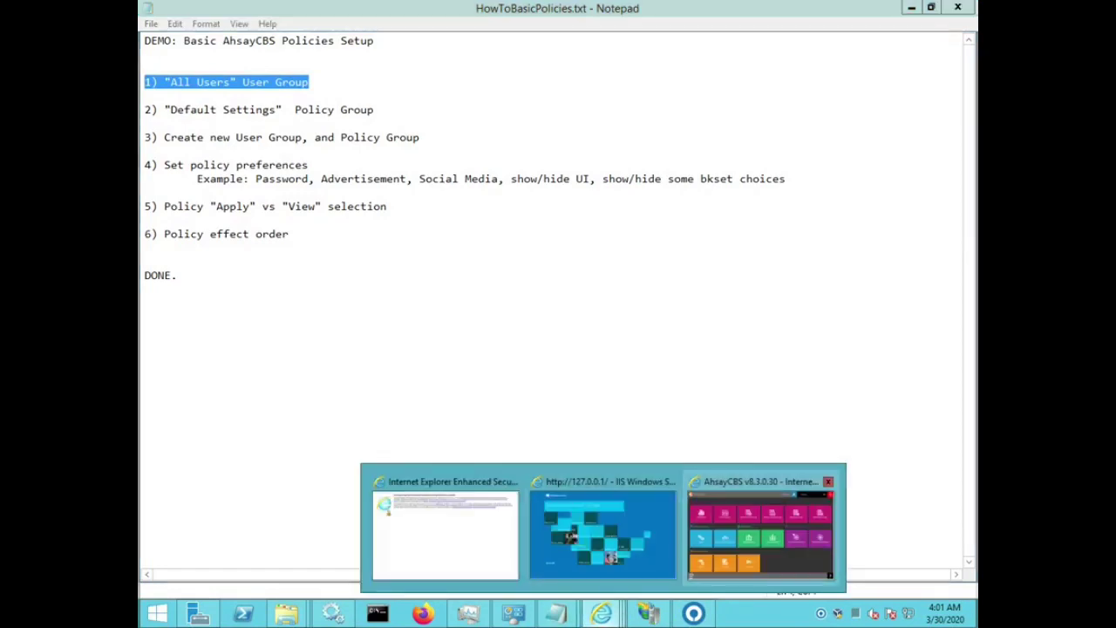
{"action": "left_click", "coordinate": [761, 523]}
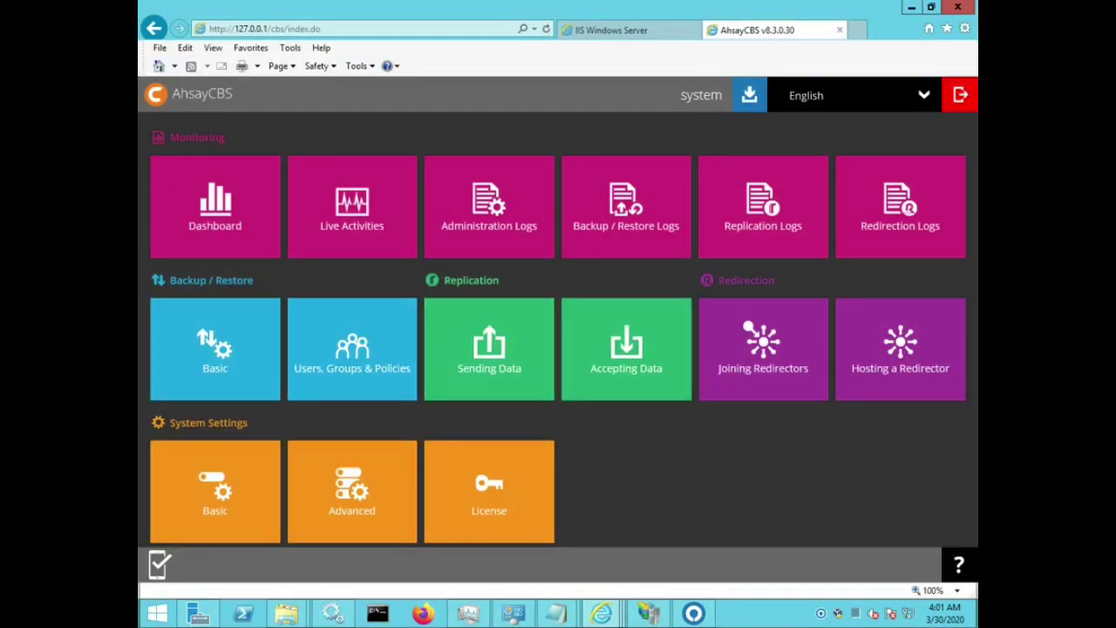
{"action": "left_click_drag", "start_coordinate": [170, 280], "coordinate": [253, 280]}
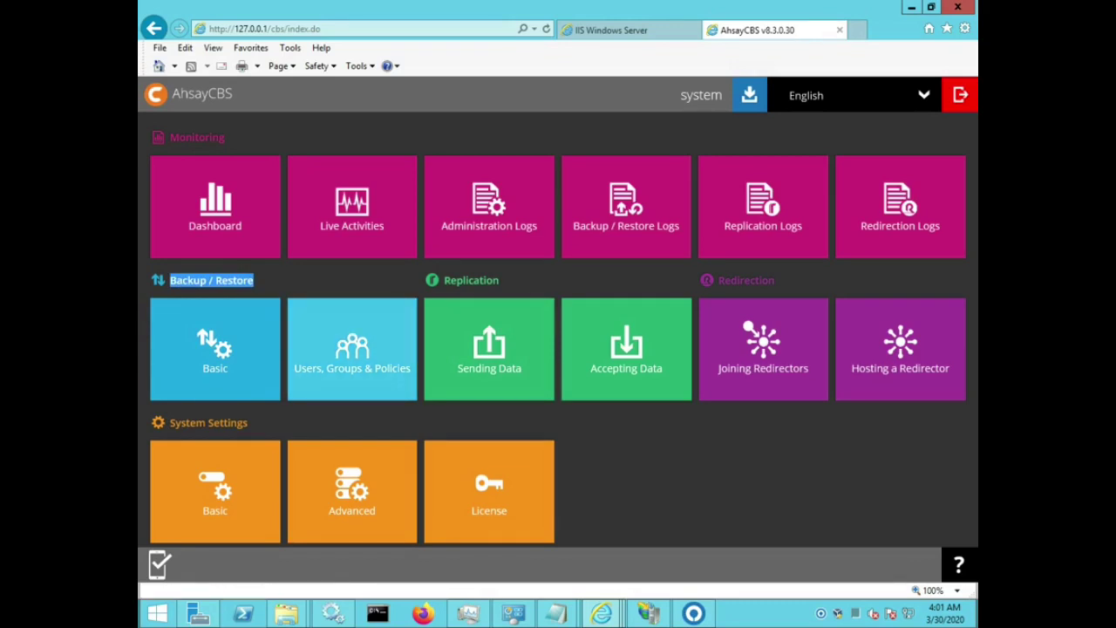
{"action": "left_click", "coordinate": [352, 349]}
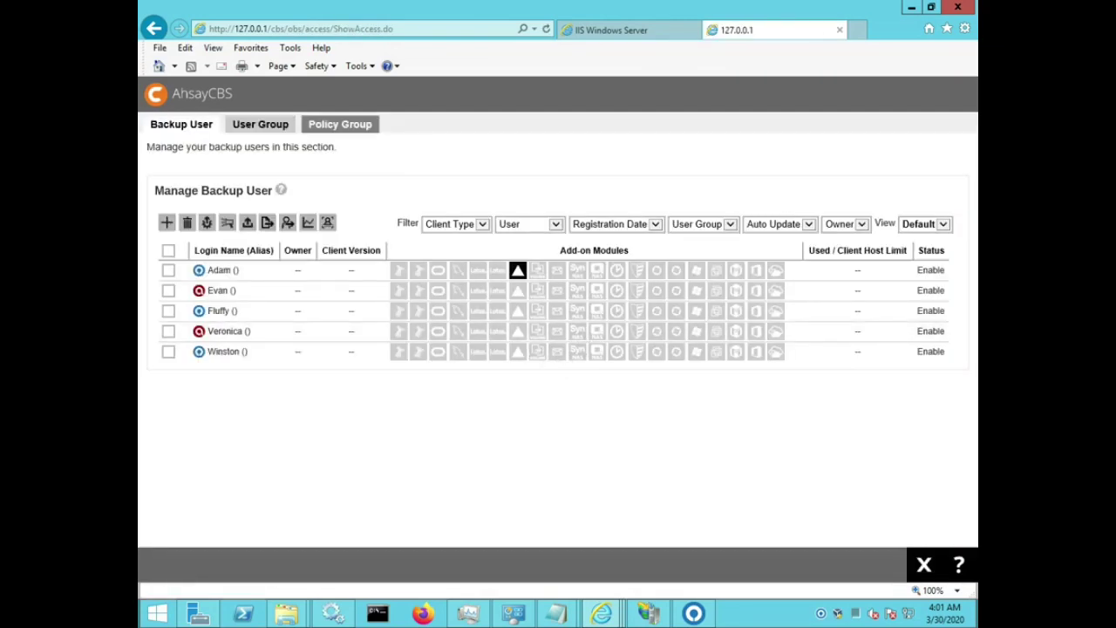
{"action": "left_click", "coordinate": [260, 124]}
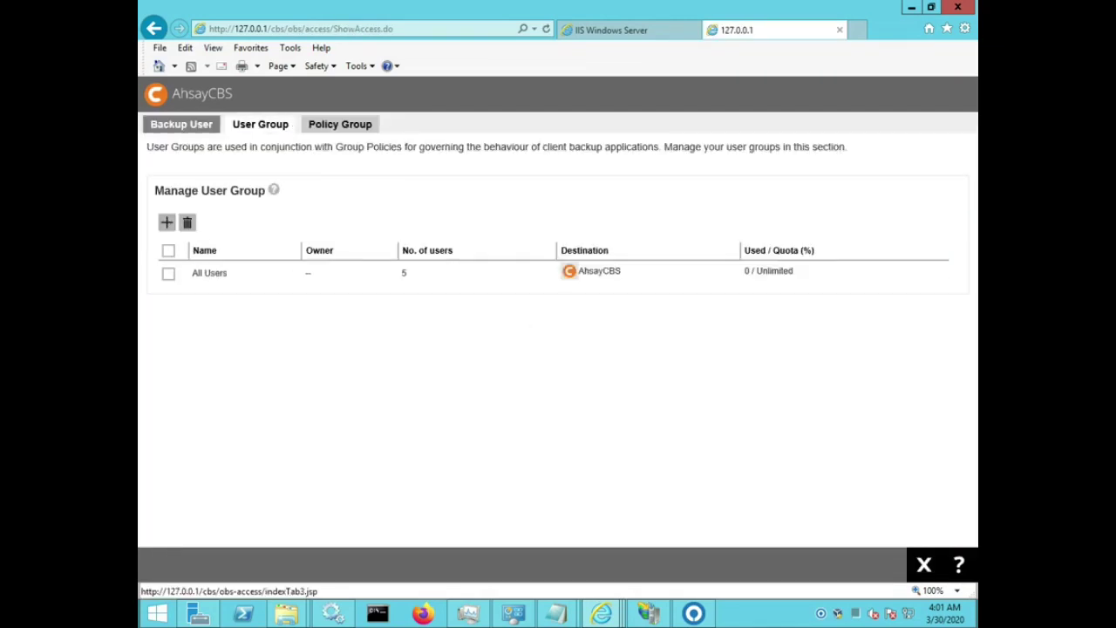
{"action": "left_click", "coordinate": [340, 124]}
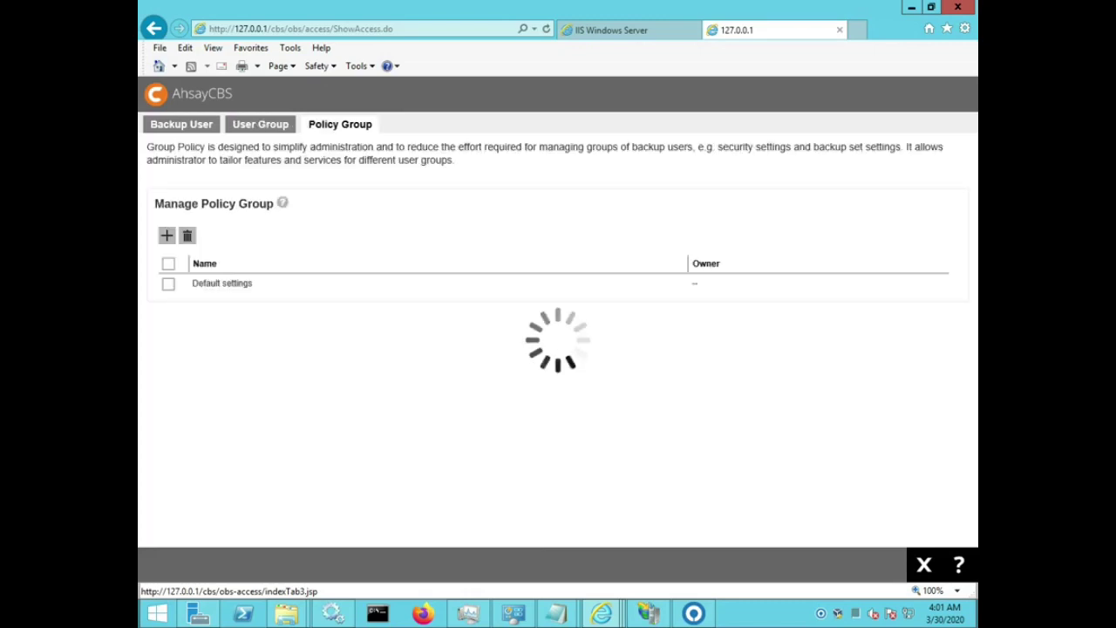
{"action": "left_click", "coordinate": [260, 124]}
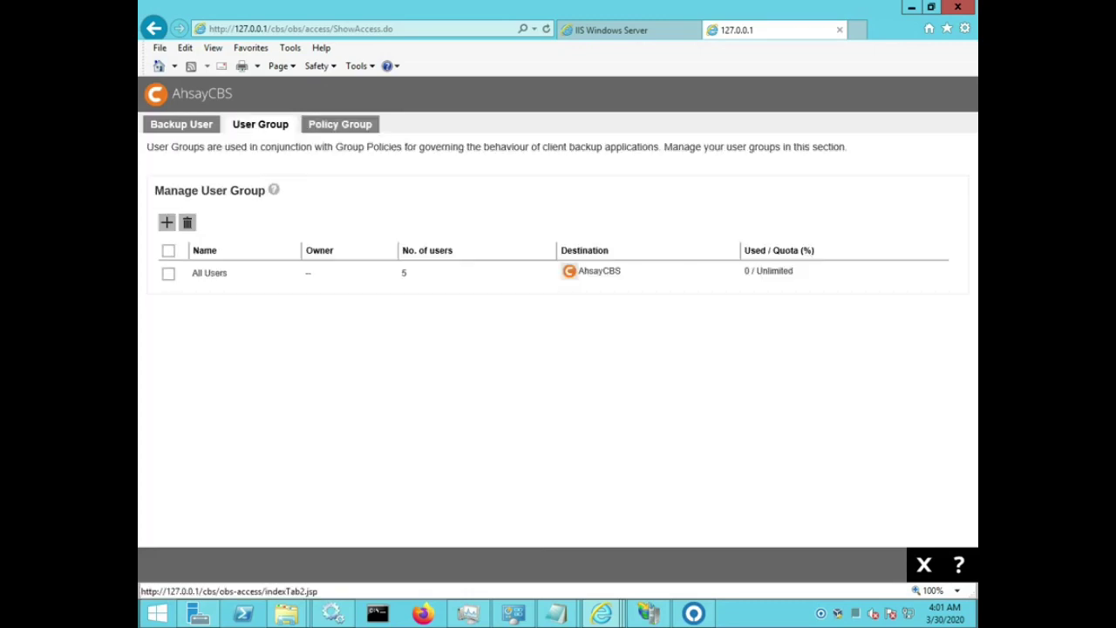
Switch to the Notepad outline and highlight item 1, the "All Users" User Group.
{"action": "mouse_move", "coordinate": [555, 613]}
{"action": "left_click", "coordinate": [640, 524]}
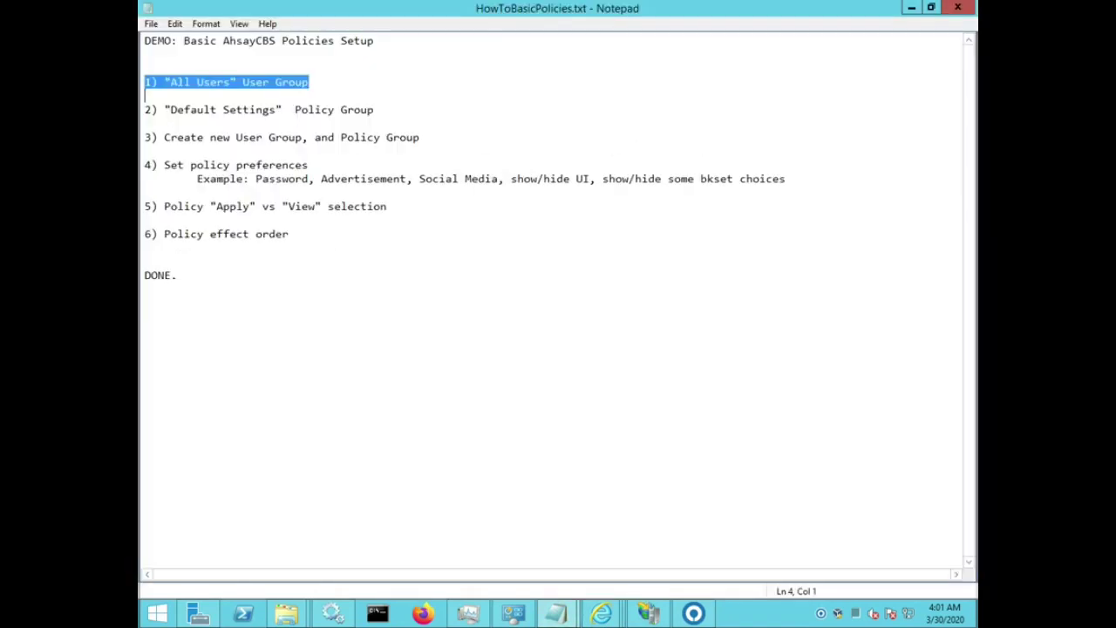
{"action": "left_click", "coordinate": [146, 95]}
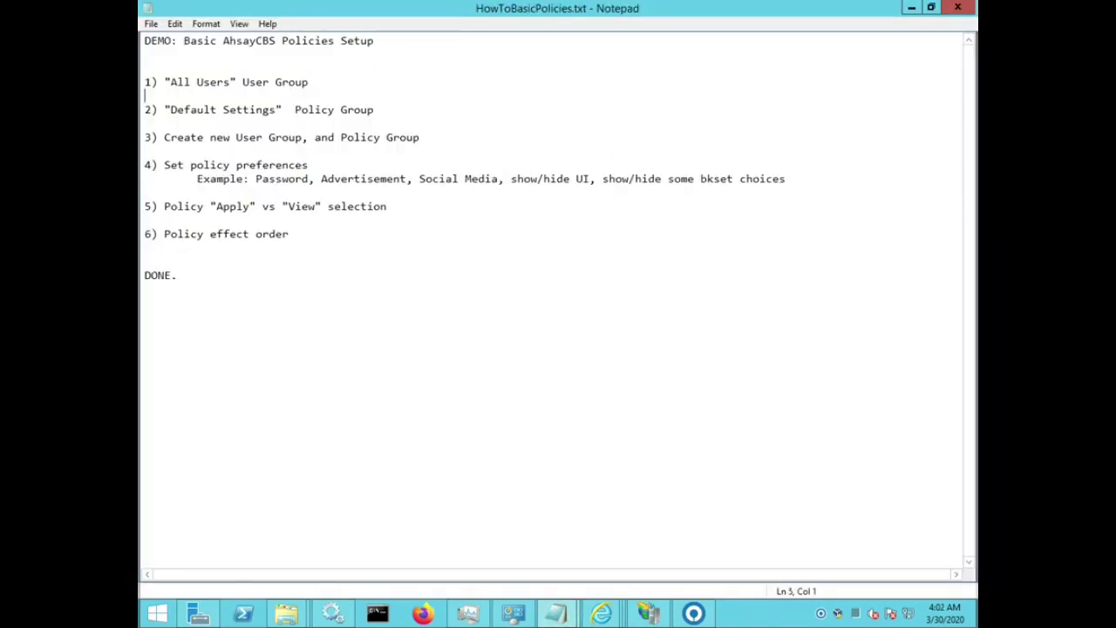
{"action": "left_click_drag", "start_coordinate": [146, 95], "coordinate": [145, 83]}
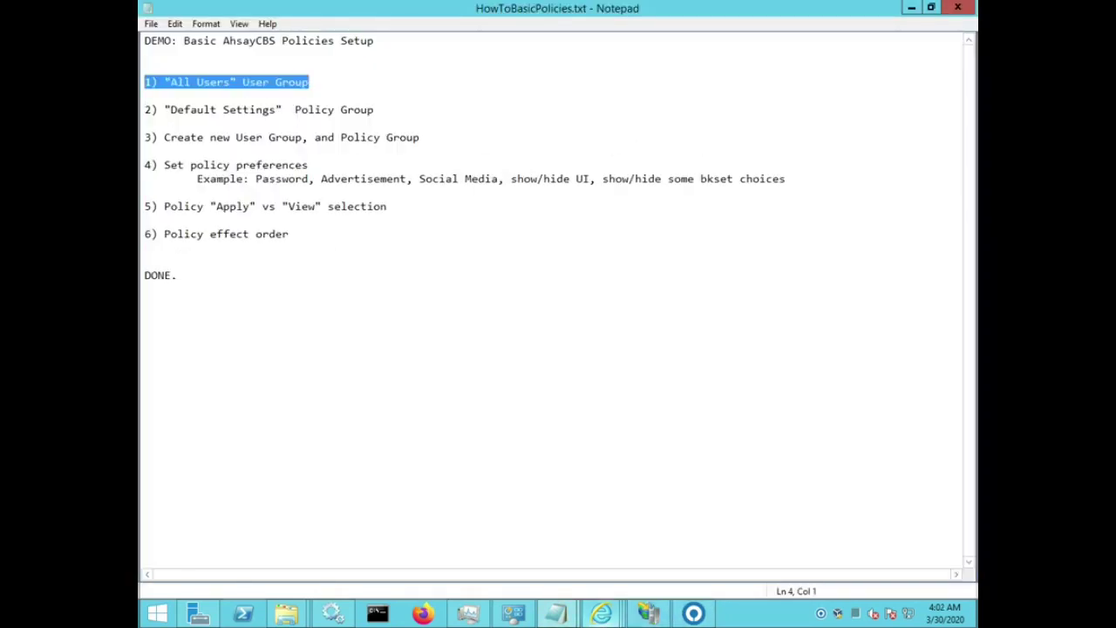
Switch to AhsayCBS and examine the assigned users and assigned policy of the All Users user group.
{"action": "mouse_move", "coordinate": [601, 613]}
{"action": "left_click", "coordinate": [761, 532]}
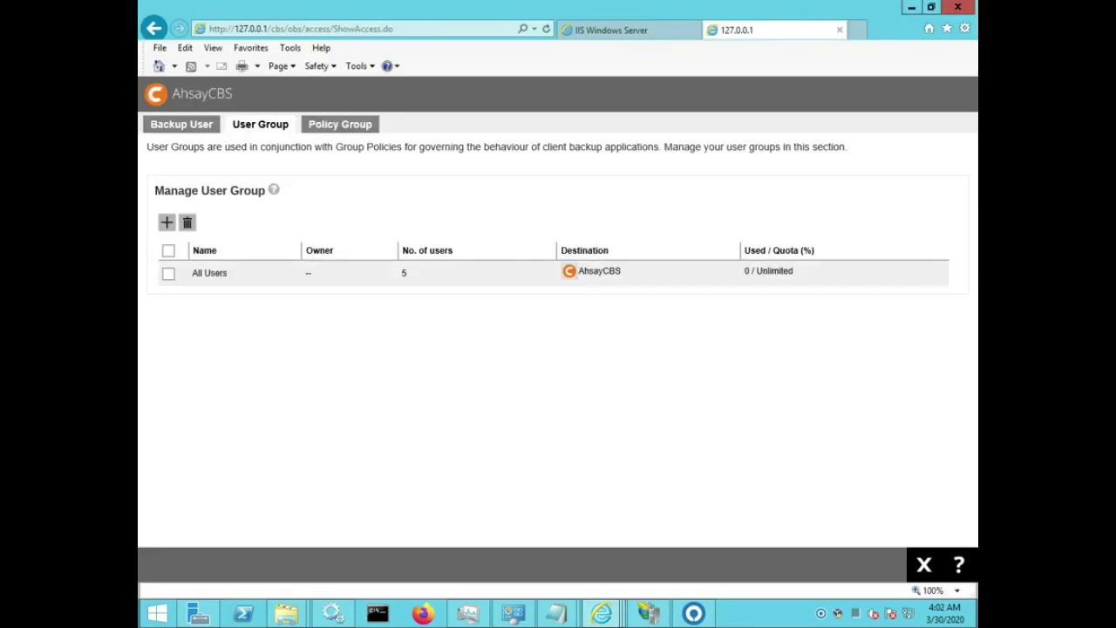
{"action": "left_click", "coordinate": [209, 272]}
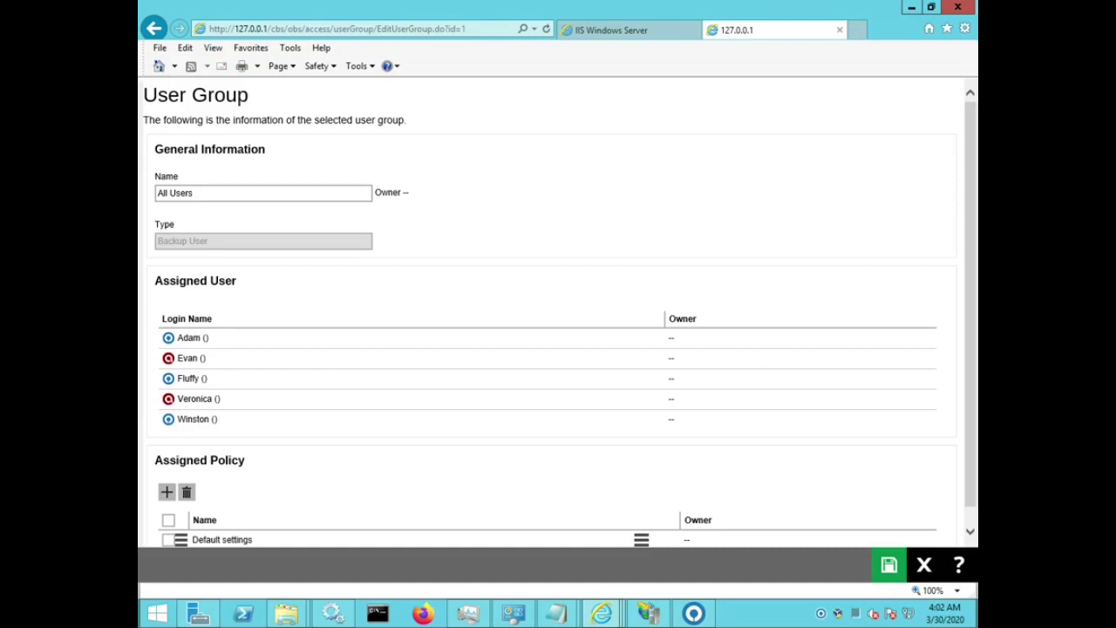
{"action": "left_click_drag", "start_coordinate": [154, 280], "coordinate": [238, 281]}
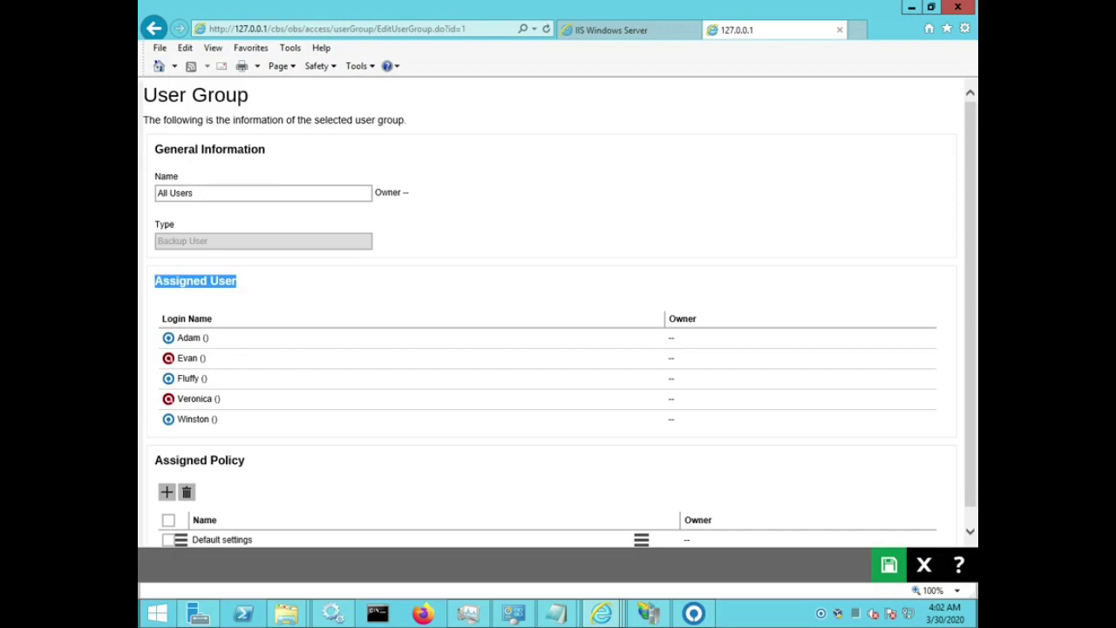
{"action": "scroll", "coordinate": [558, 311], "scroll_direction": "down", "scroll_amount": 1}
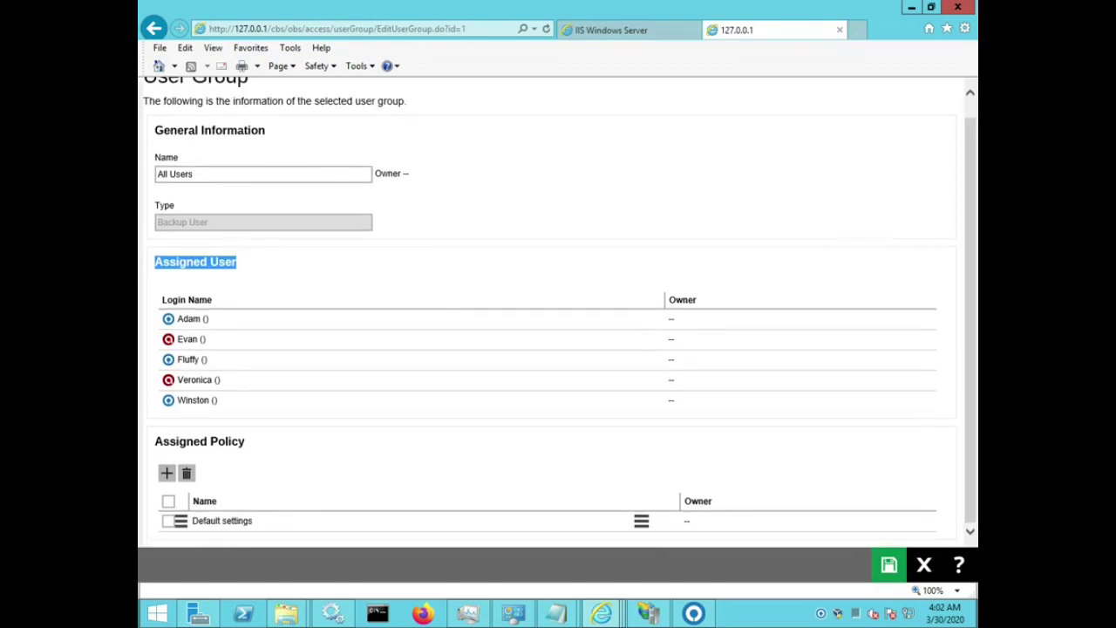
{"action": "left_click_drag", "start_coordinate": [155, 442], "coordinate": [245, 442]}
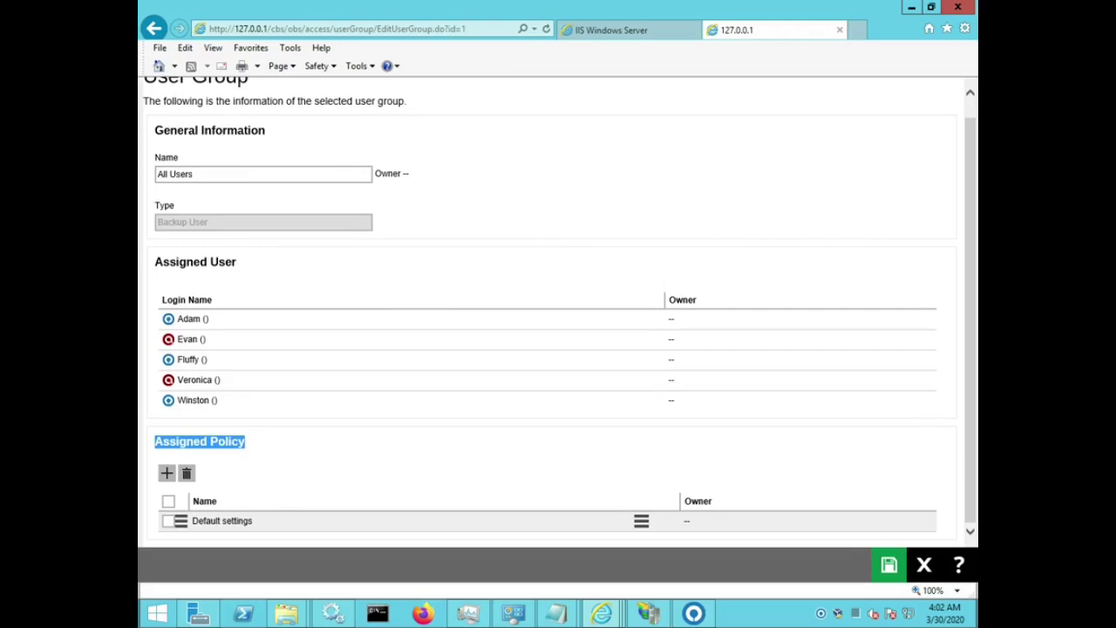
Close the All Users user group without saving and return to the user group list.
{"action": "left_click", "coordinate": [924, 565]}
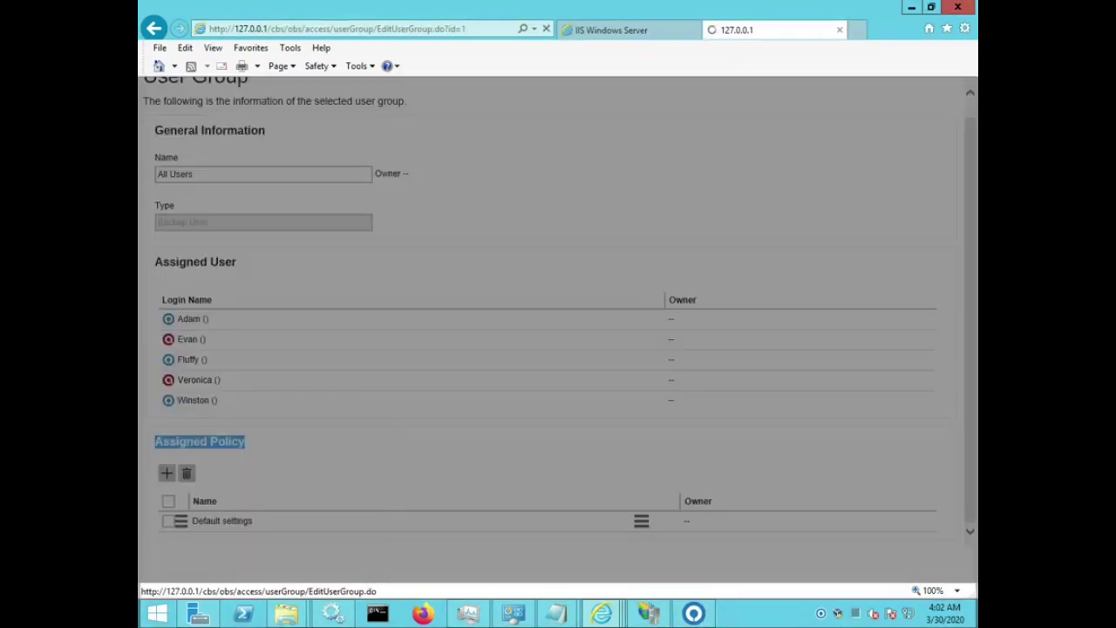
{"action": "left_click_drag", "start_coordinate": [225, 136], "coordinate": [154, 136]}
{"action": "left_click", "coordinate": [227, 136]}
{"action": "left_click", "coordinate": [226, 138]}
{"action": "left_click", "coordinate": [924, 565]}
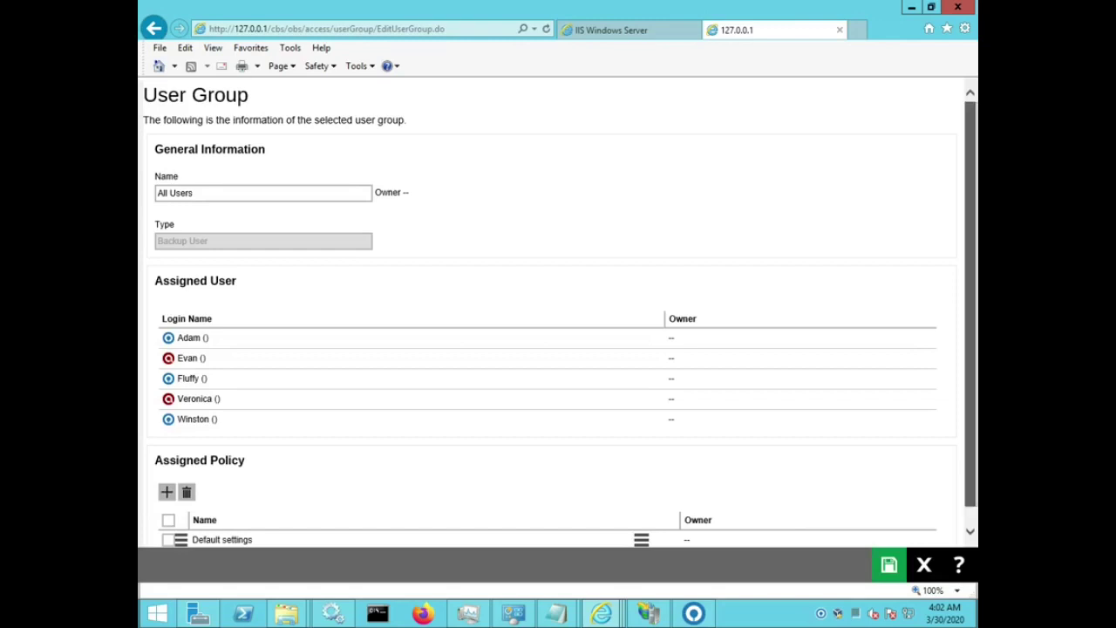
{"action": "left_click_drag", "start_coordinate": [970, 476], "coordinate": [971, 499]}
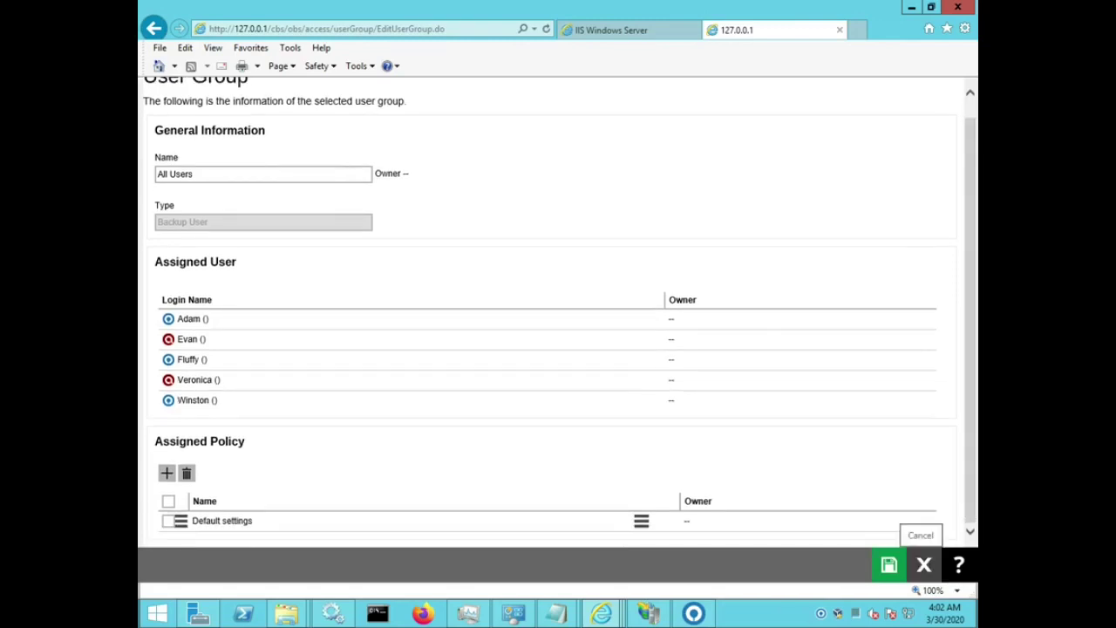
{"action": "left_click", "coordinate": [924, 565]}
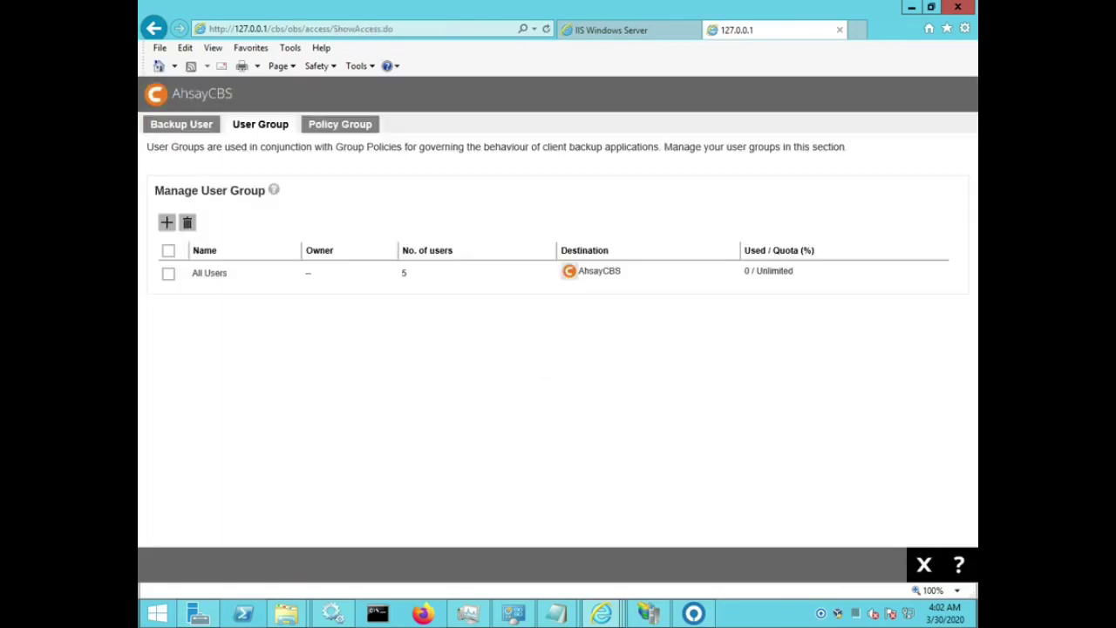
Create and save a new user group named "Finance Group".
{"action": "left_click", "coordinate": [167, 222]}
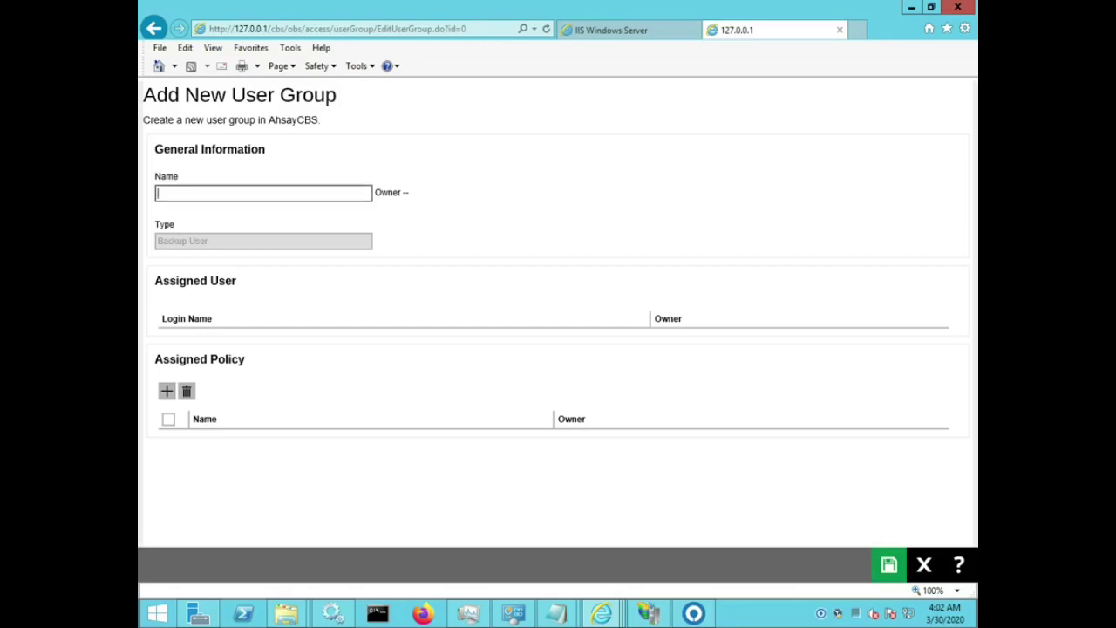
{"action": "type", "text": "Finance GRoup"}
{"action": "key", "text": "Left"}
{"action": "key", "text": "Left"}
{"action": "key", "text": "Left"}
{"action": "key", "text": "BackSpace"}
{"action": "type", "text": "r"}
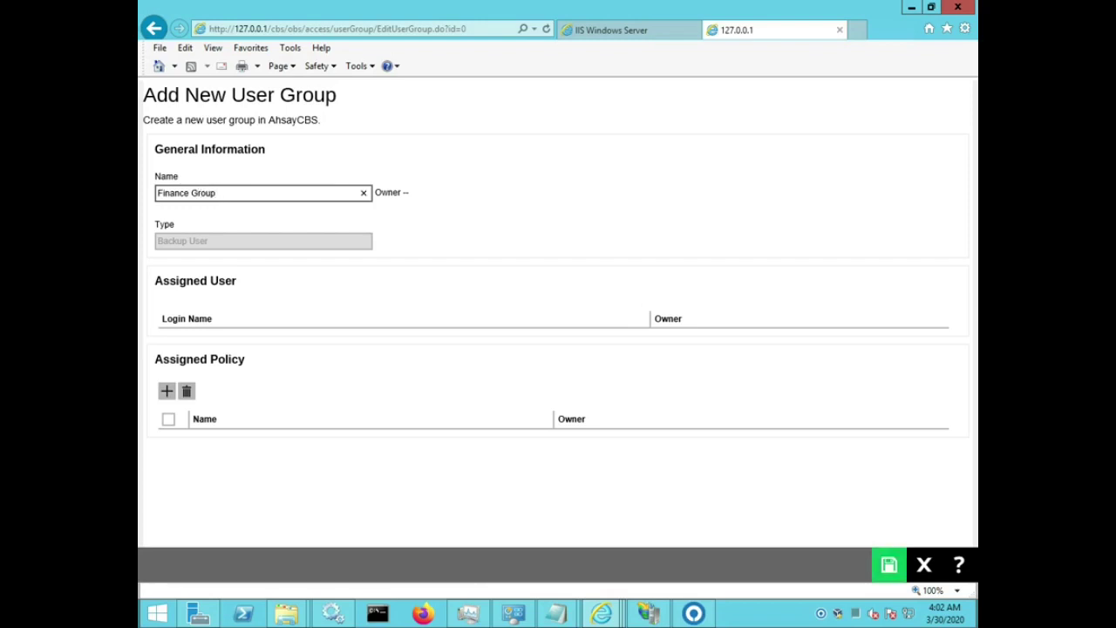
{"action": "left_click", "coordinate": [889, 564]}
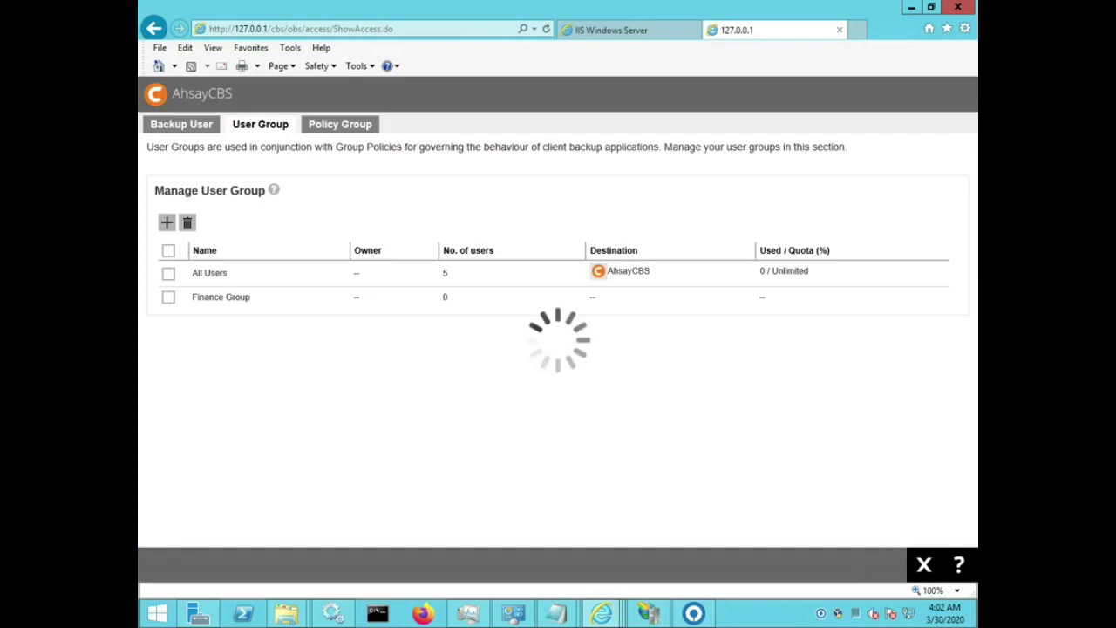
Create and save another user group named "Comedian Group".
{"action": "left_click", "coordinate": [167, 222]}
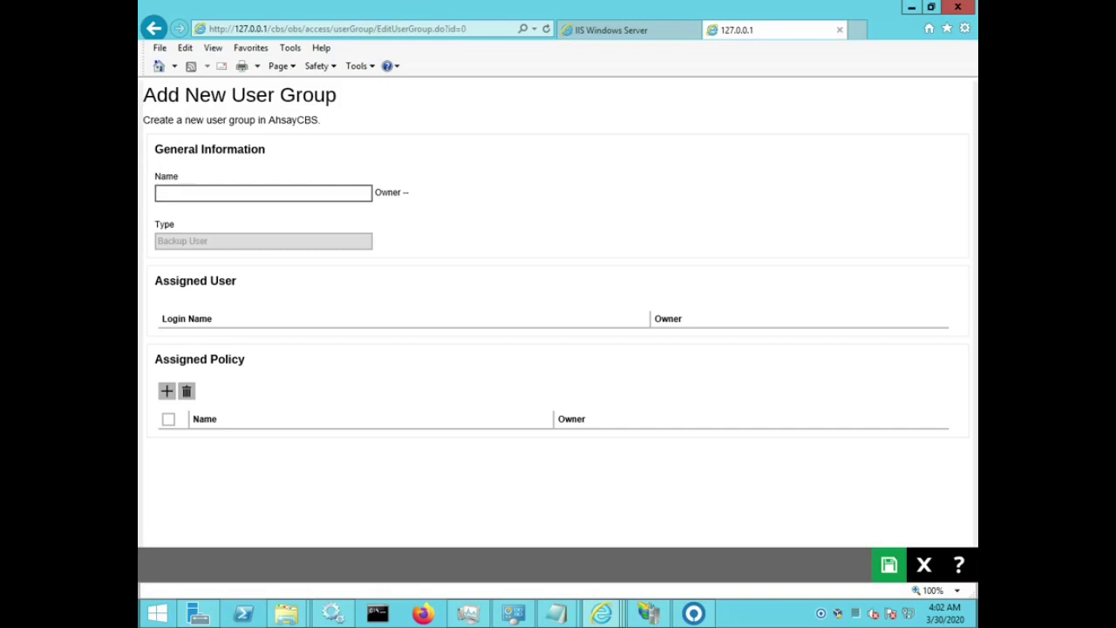
{"action": "type", "text": "Comedian Group"}
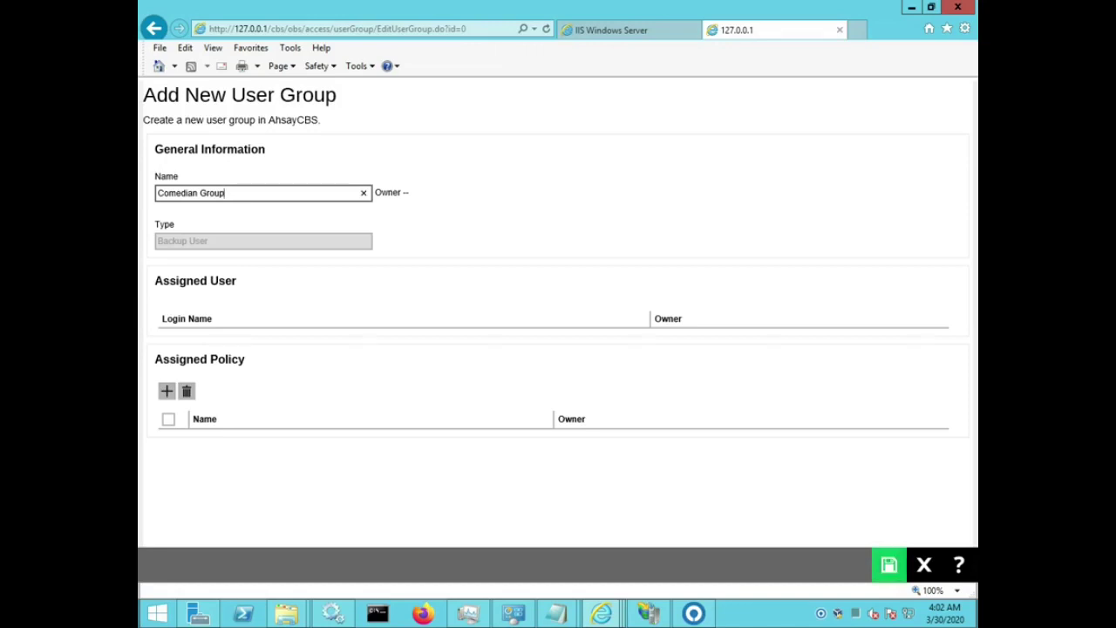
{"action": "left_click", "coordinate": [888, 564]}
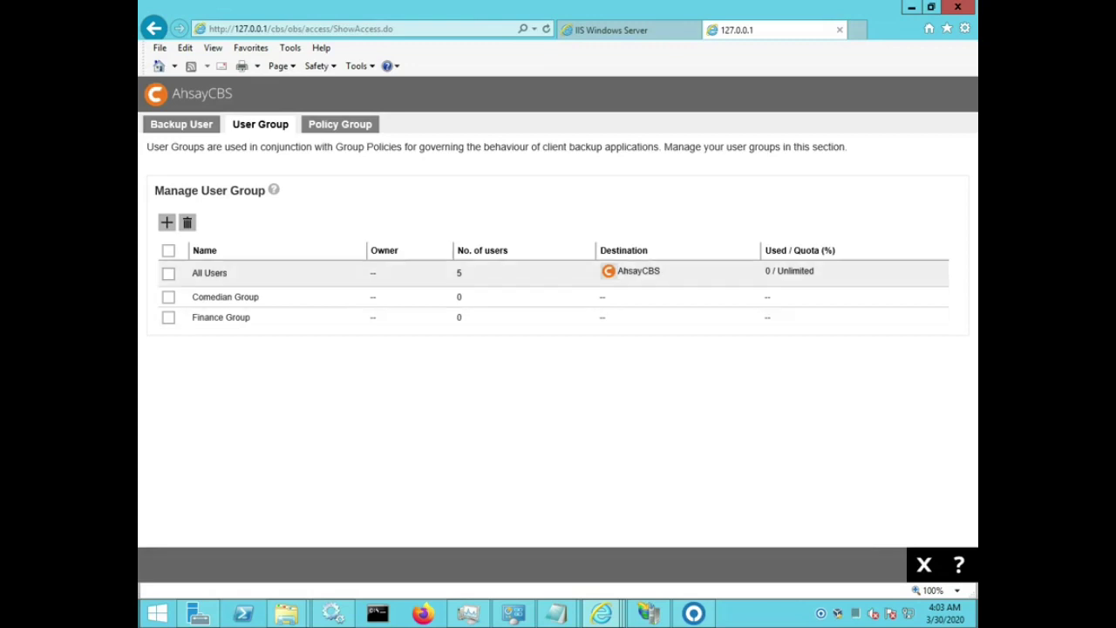
{"action": "left_click_drag", "start_coordinate": [155, 191], "coordinate": [266, 191]}
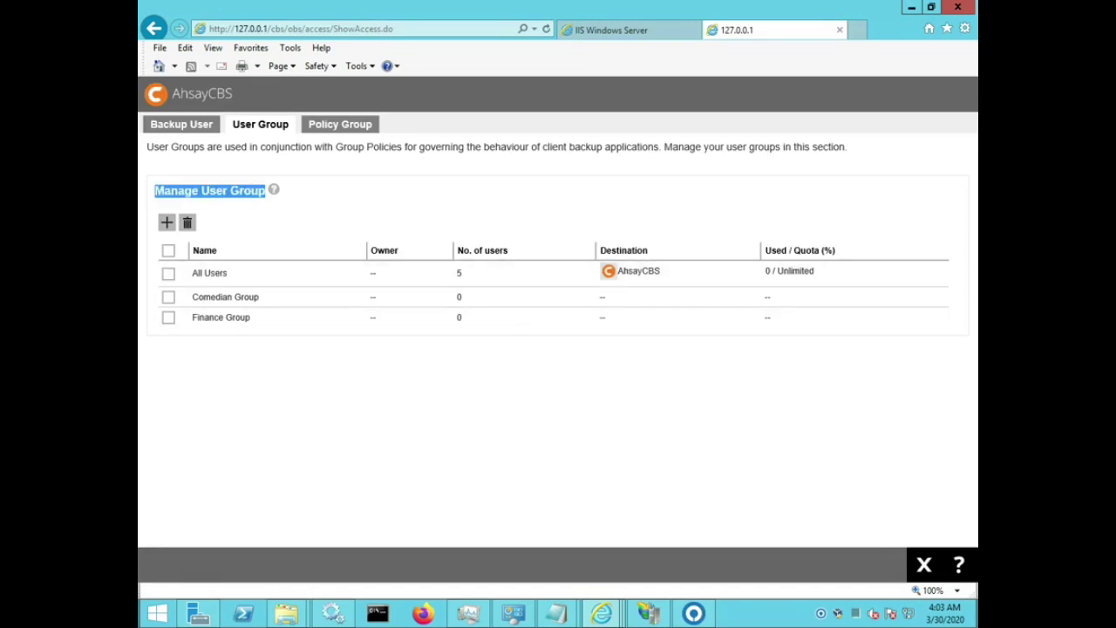
Examine the assigned user and assigned policy sections of the Comedian Group, and close it without saving.
{"action": "left_click", "coordinate": [266, 191]}
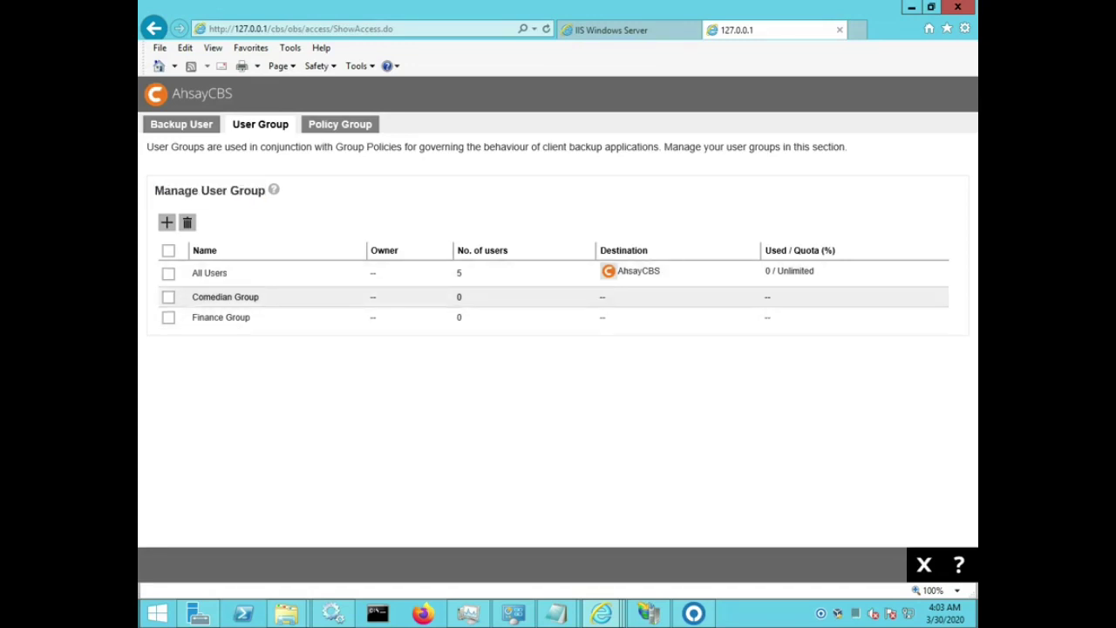
{"action": "left_click", "coordinate": [225, 296]}
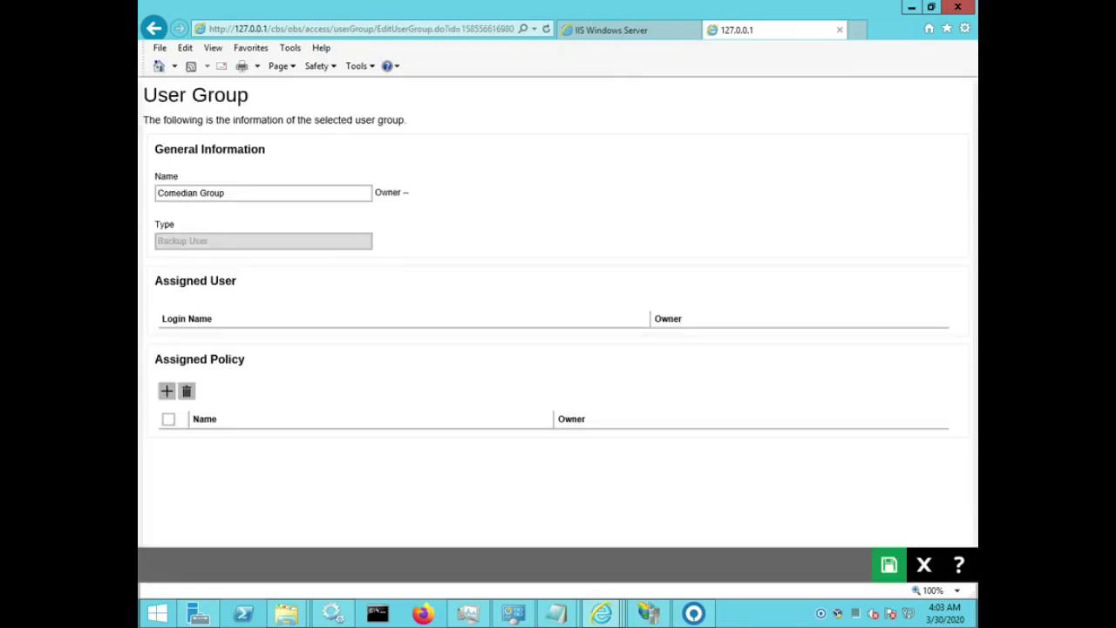
{"action": "left_click_drag", "start_coordinate": [155, 281], "coordinate": [236, 281]}
{"action": "left_click_drag", "start_coordinate": [160, 359], "coordinate": [244, 359]}
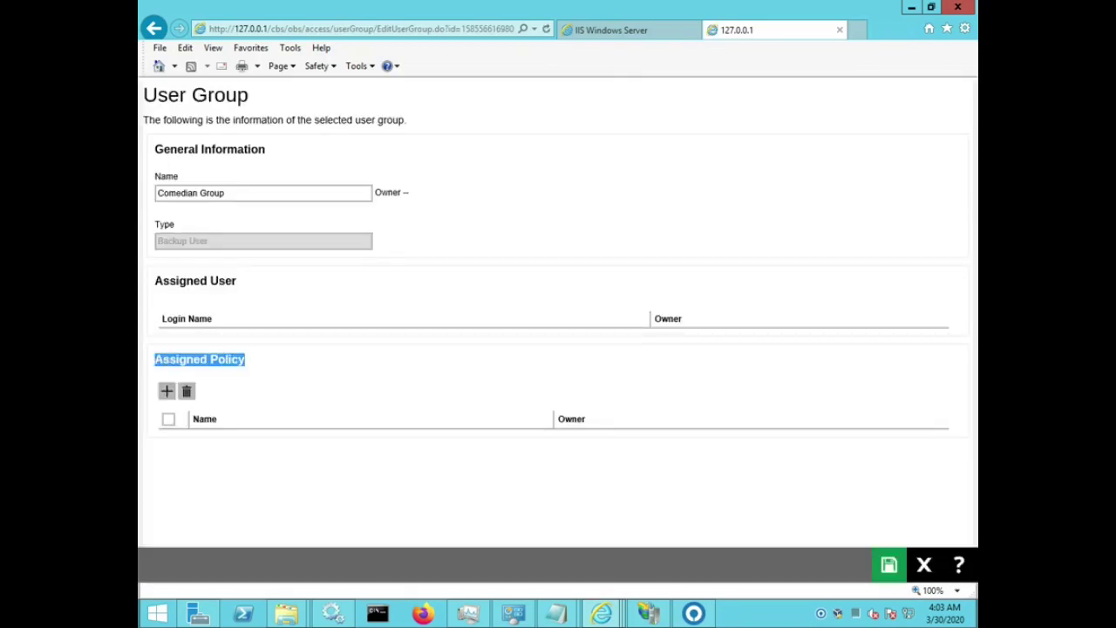
{"action": "left_click", "coordinate": [253, 361]}
{"action": "left_click_drag", "start_coordinate": [210, 280], "coordinate": [212, 319]}
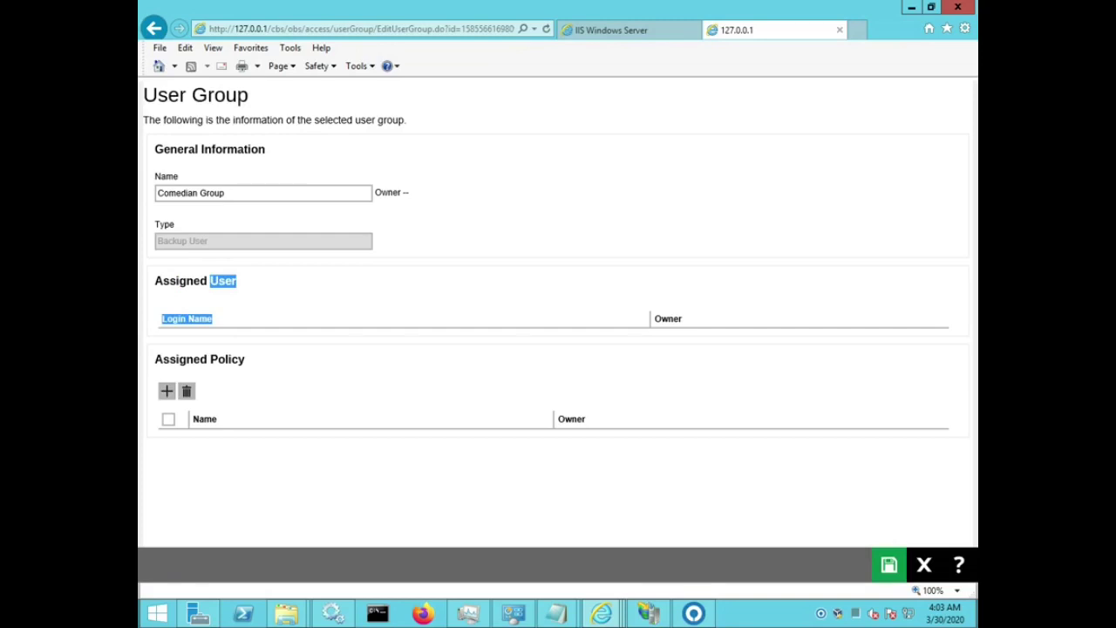
{"action": "left_click", "coordinate": [252, 303]}
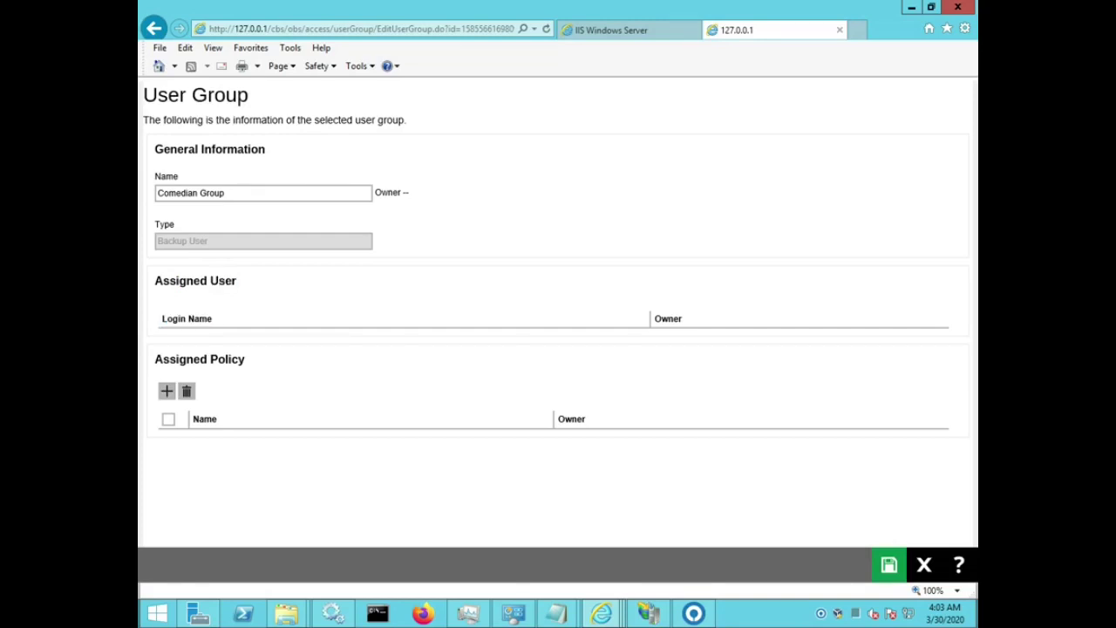
{"action": "left_click", "coordinate": [925, 565]}
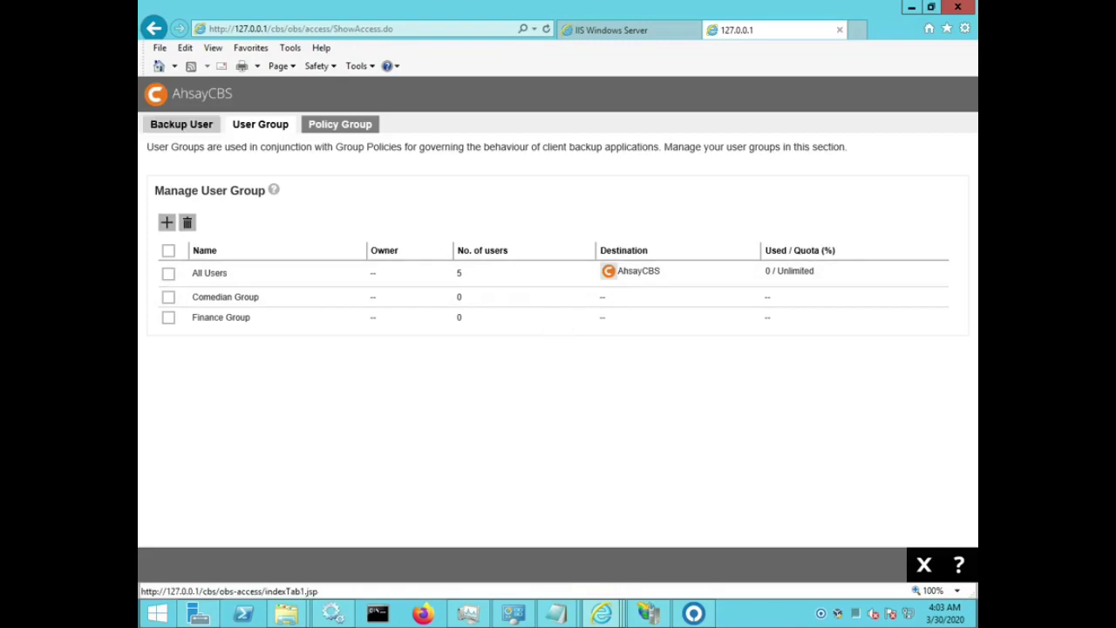
Open the user group assignments of the third backup user in the backup user list.
{"action": "left_click", "coordinate": [181, 125]}
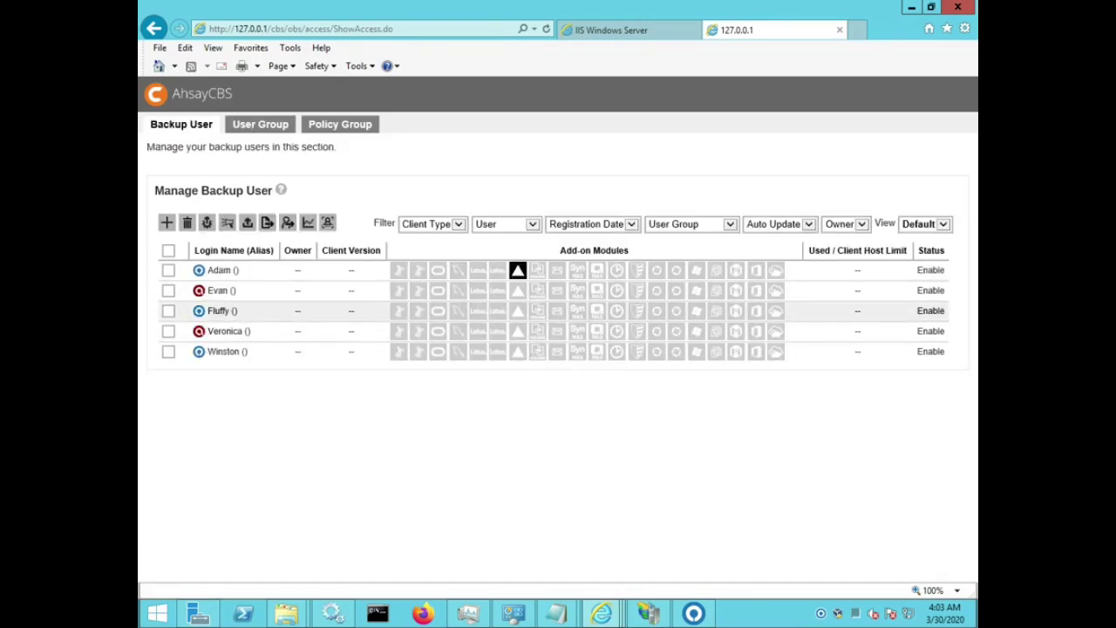
{"action": "left_click", "coordinate": [222, 310]}
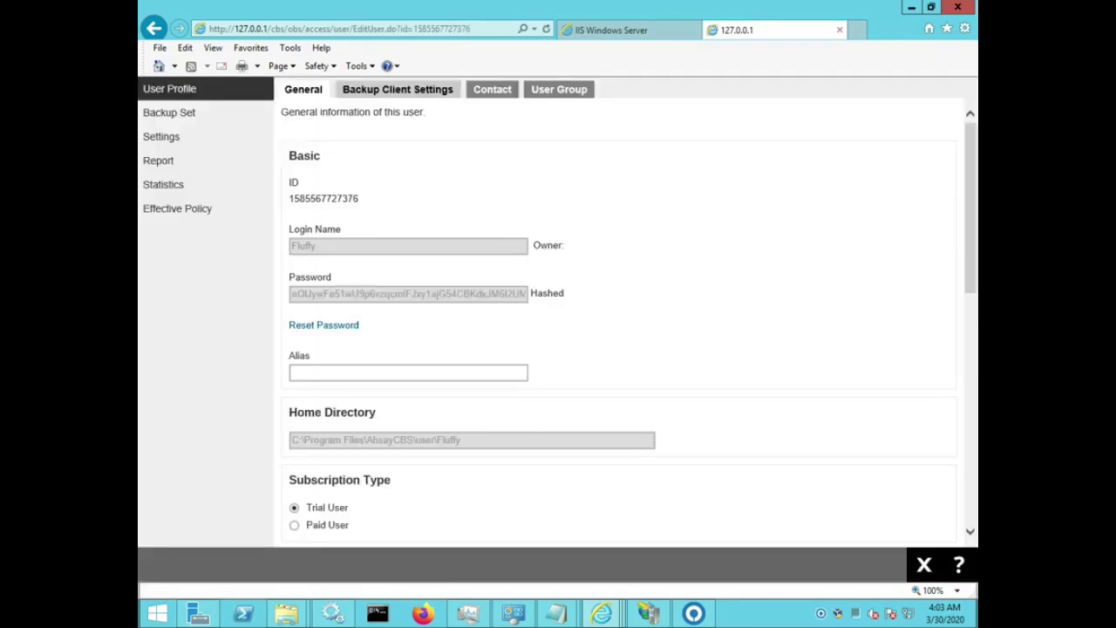
{"action": "left_click", "coordinate": [559, 89]}
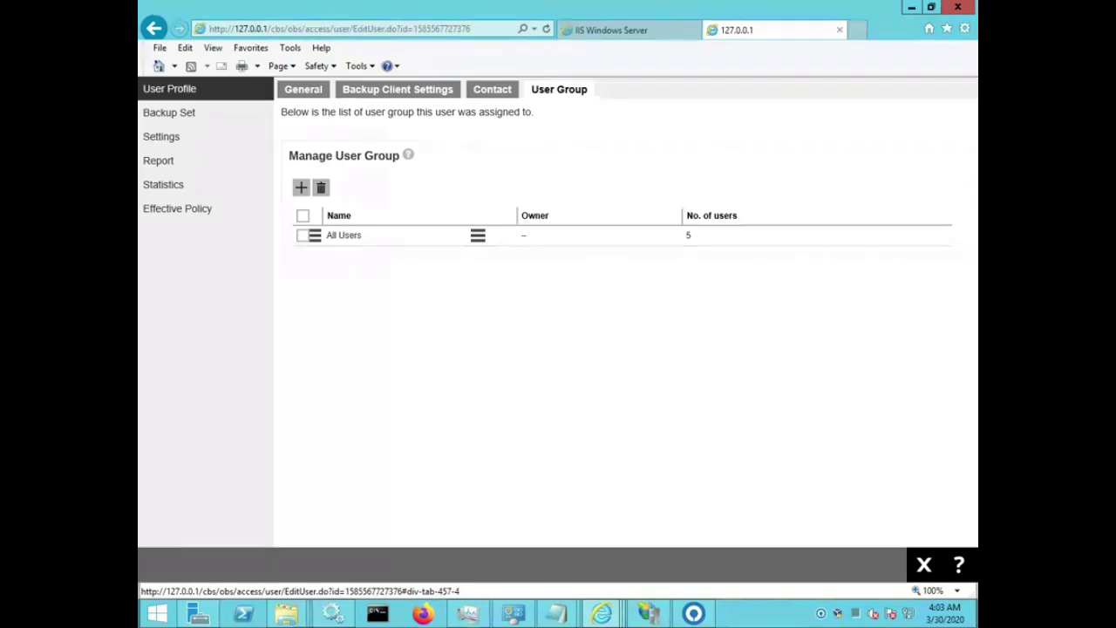
Add the Comedian Group to this backup user's assigned user groups.
{"action": "left_click", "coordinate": [301, 187]}
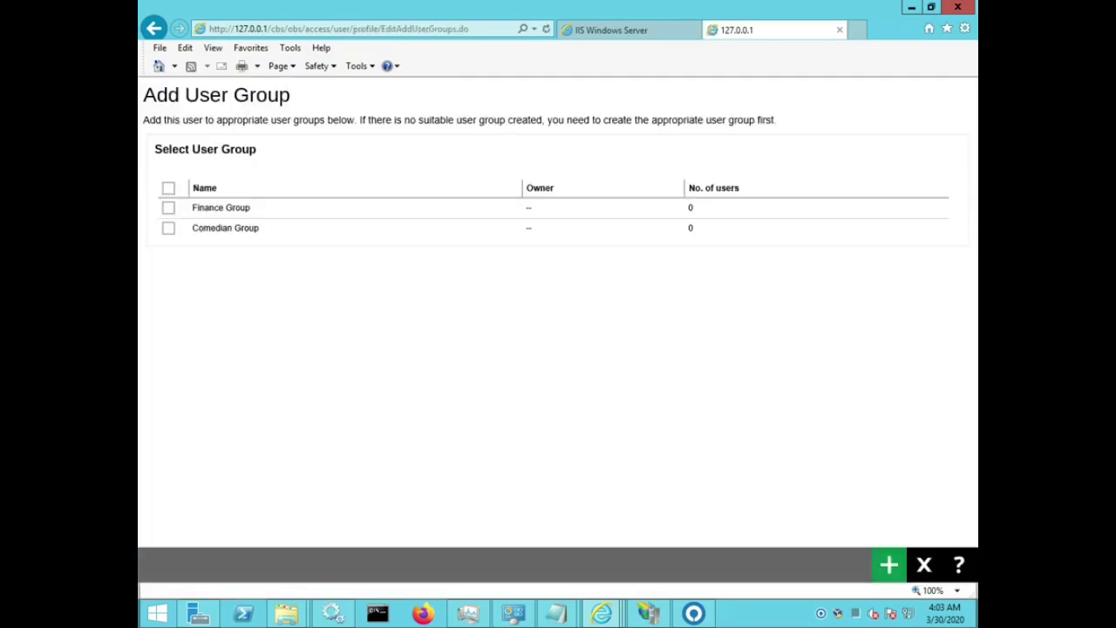
{"action": "left_click", "coordinate": [168, 228]}
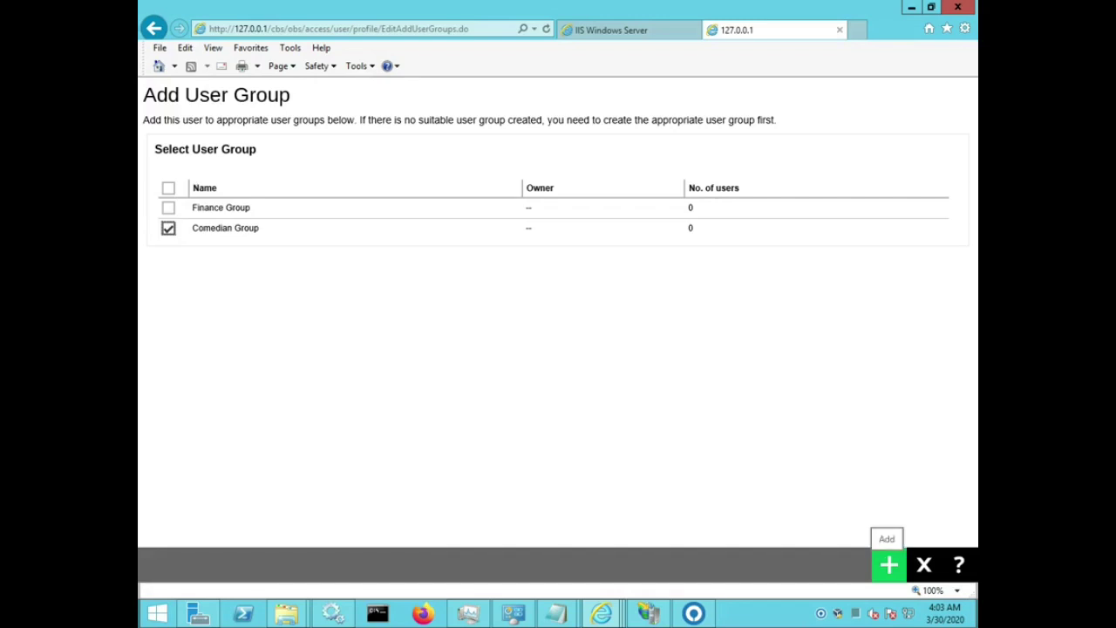
{"action": "left_click", "coordinate": [889, 565]}
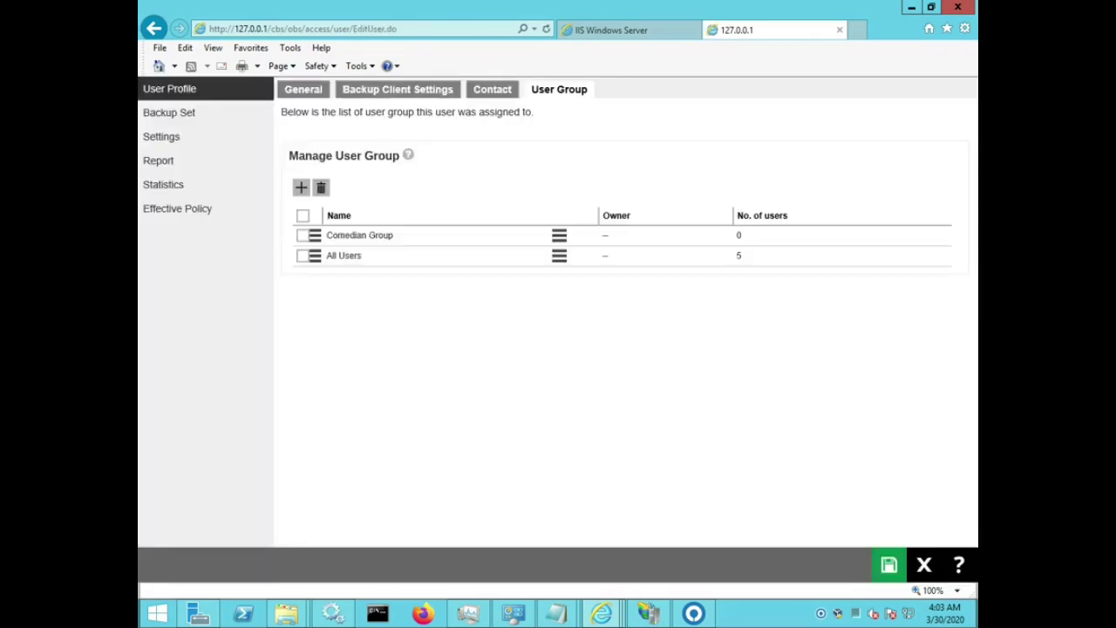
{"action": "left_click_drag", "start_coordinate": [289, 156], "coordinate": [400, 156]}
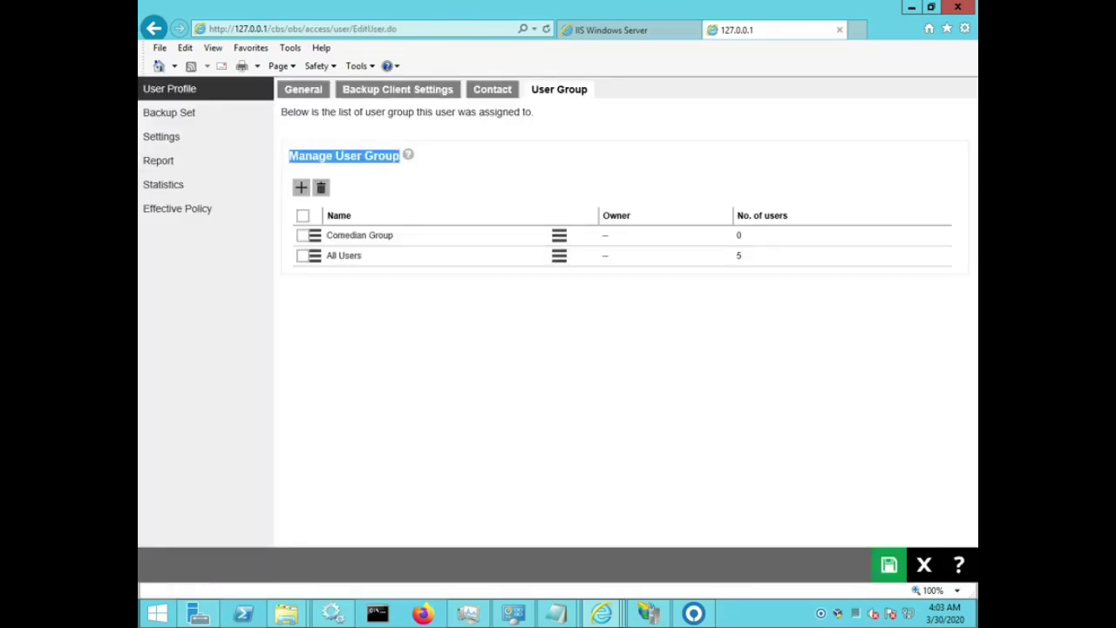
{"action": "mouse_move", "coordinate": [407, 155]}
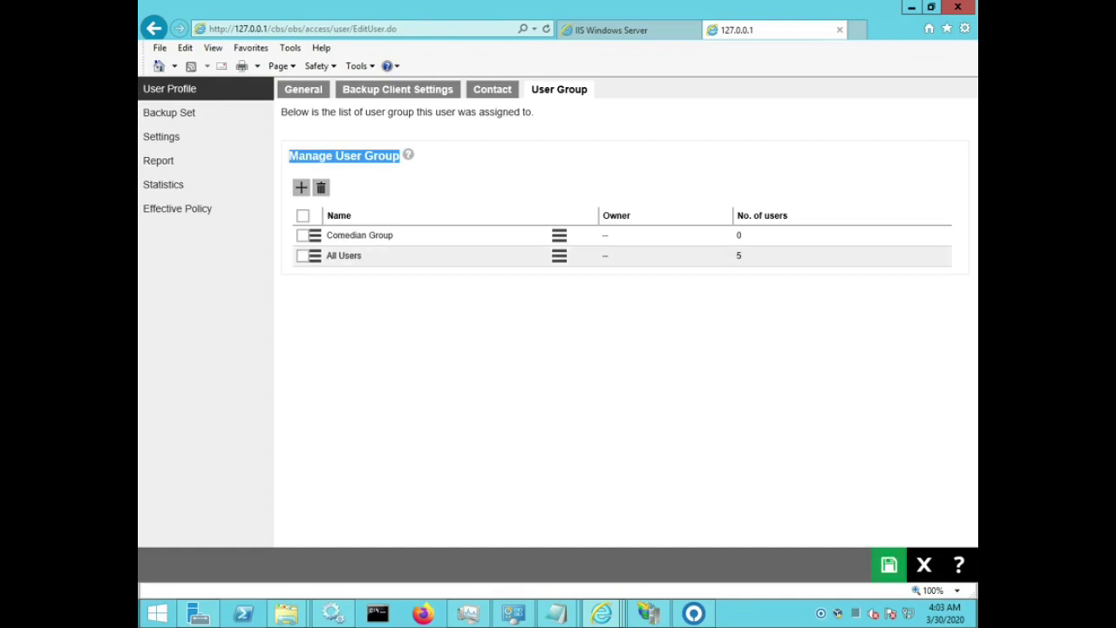
Try to remove the All Users group from this backup user's assigned groups, repeating the deletion once.
{"action": "left_click", "coordinate": [303, 255]}
{"action": "left_click", "coordinate": [321, 188]}
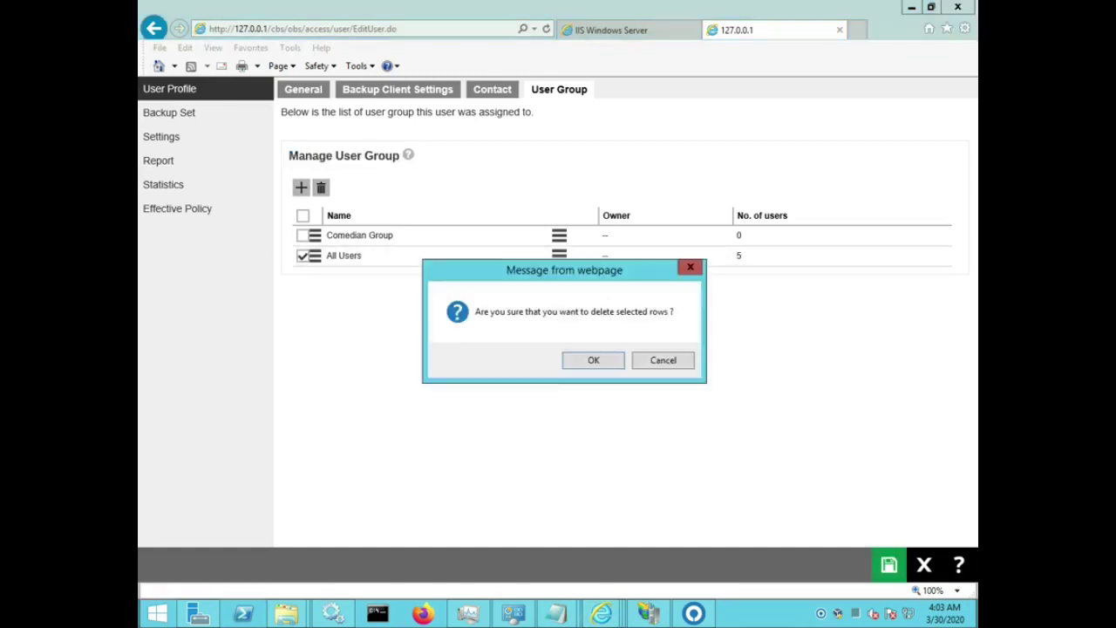
{"action": "key", "text": "Return"}
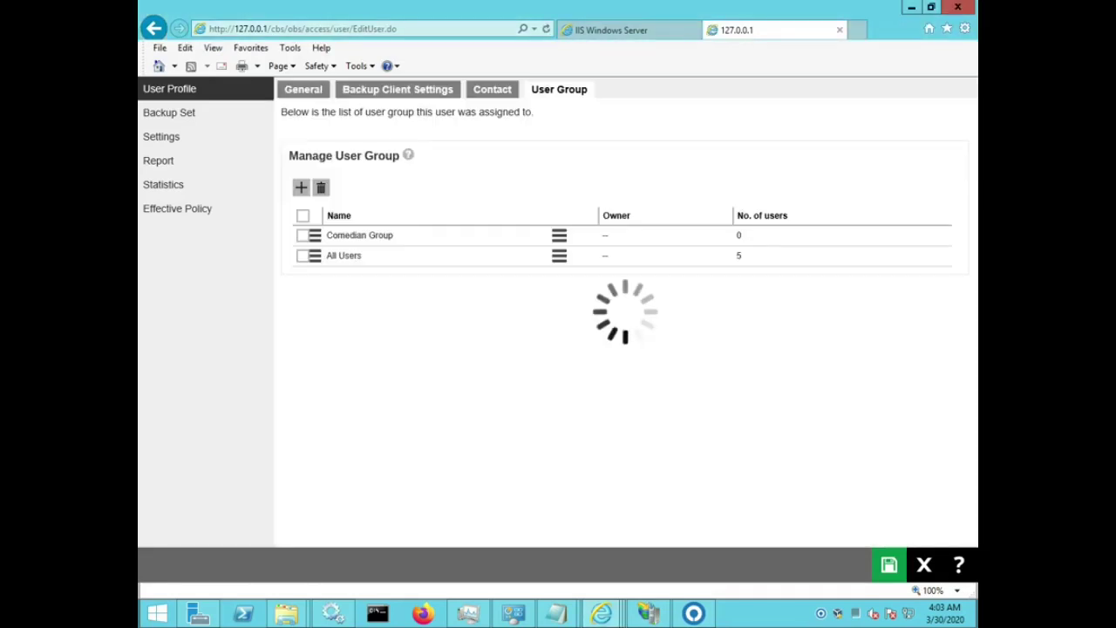
{"action": "left_click", "coordinate": [303, 256]}
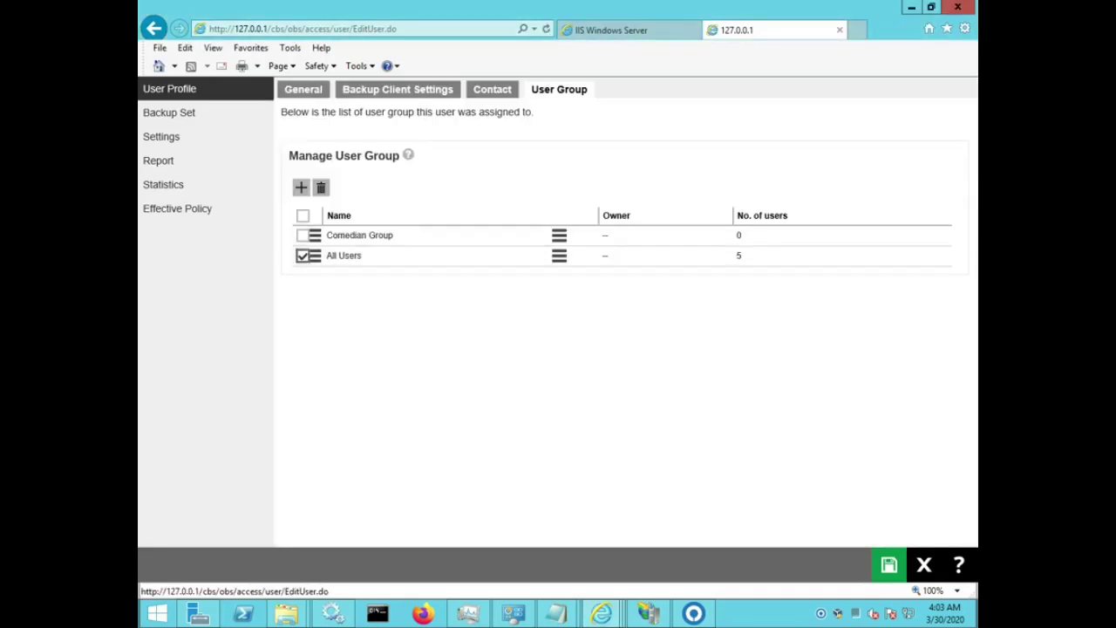
{"action": "left_click", "coordinate": [320, 187]}
{"action": "left_click", "coordinate": [593, 360]}
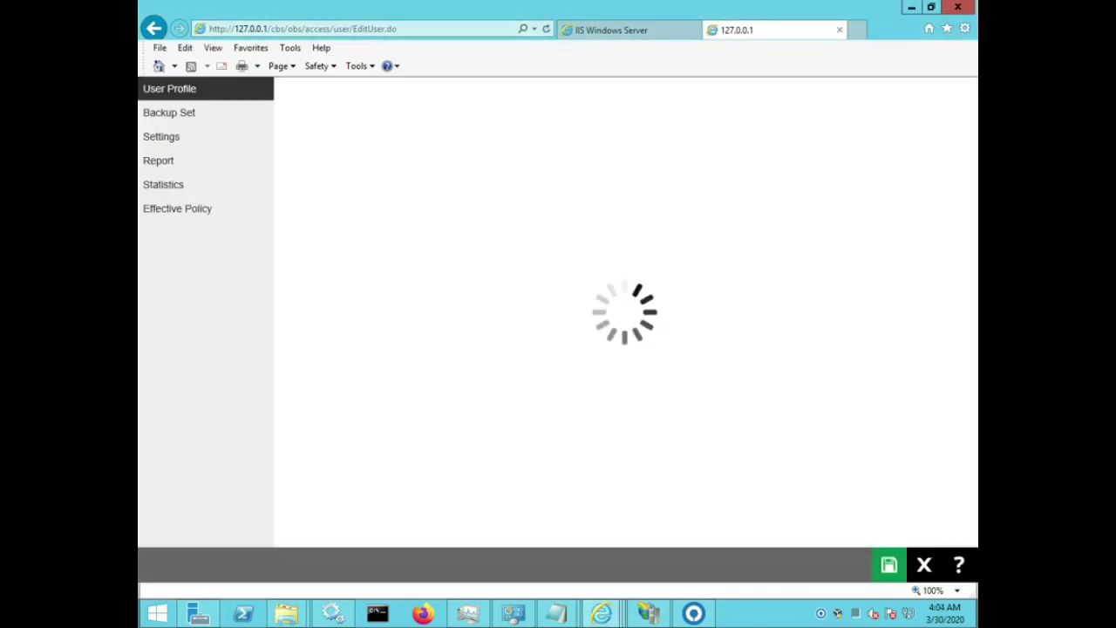
Remove the Comedian Group from this backup user's assigned groups and confirm the deletion.
{"action": "left_click", "coordinate": [302, 235]}
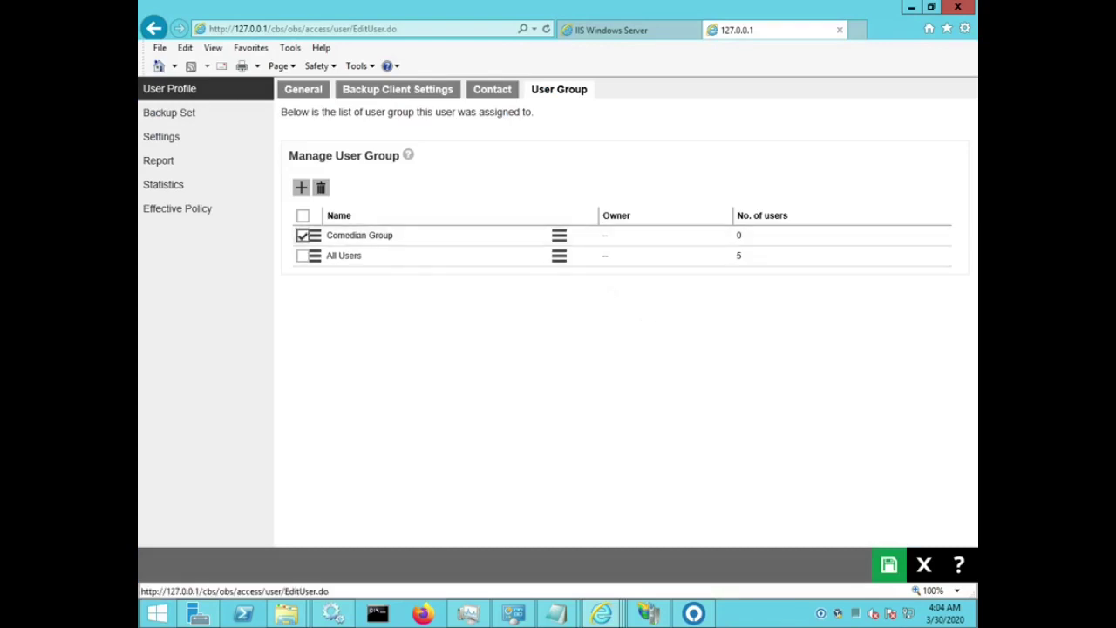
{"action": "left_click", "coordinate": [320, 187]}
{"action": "key", "text": "Return"}
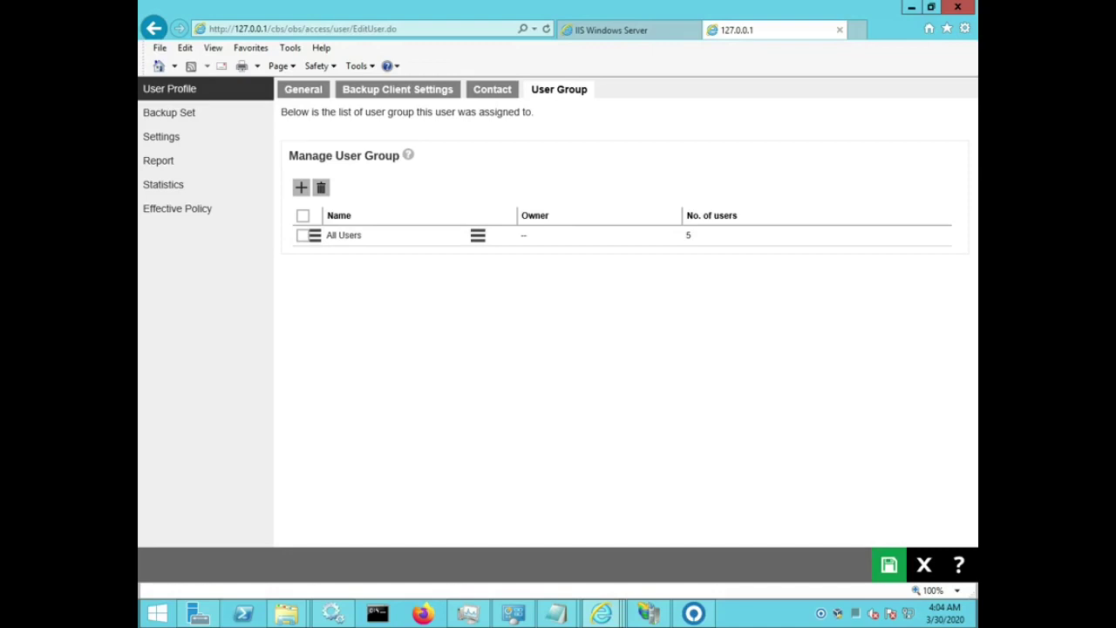
Assign the backup user to the Comedian Group again and save the user profile.
{"action": "left_click", "coordinate": [301, 187]}
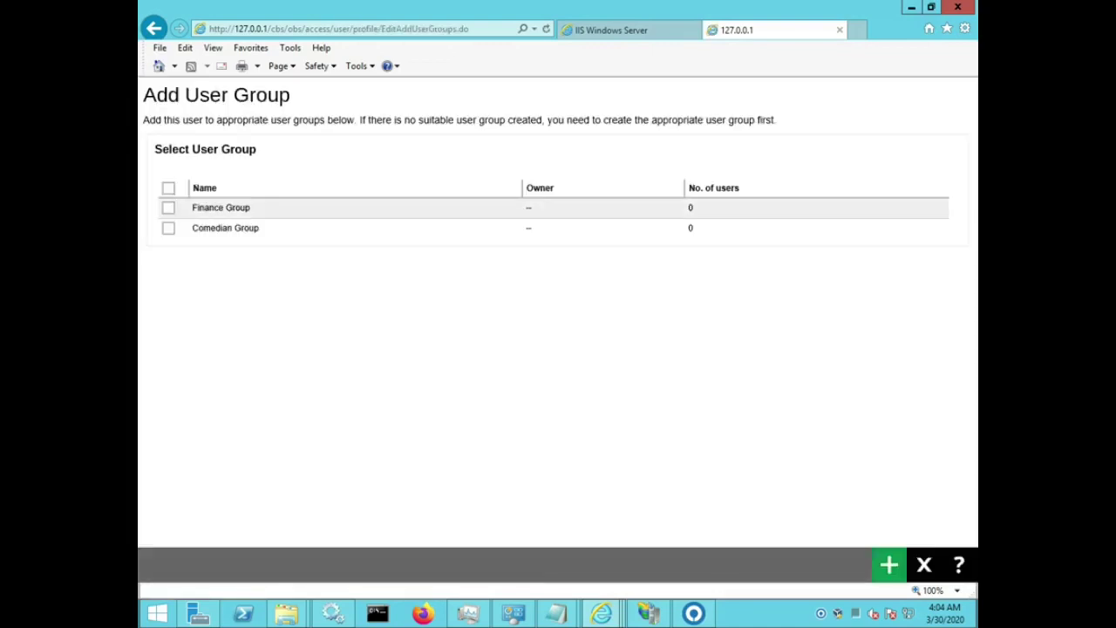
{"action": "left_click", "coordinate": [168, 228]}
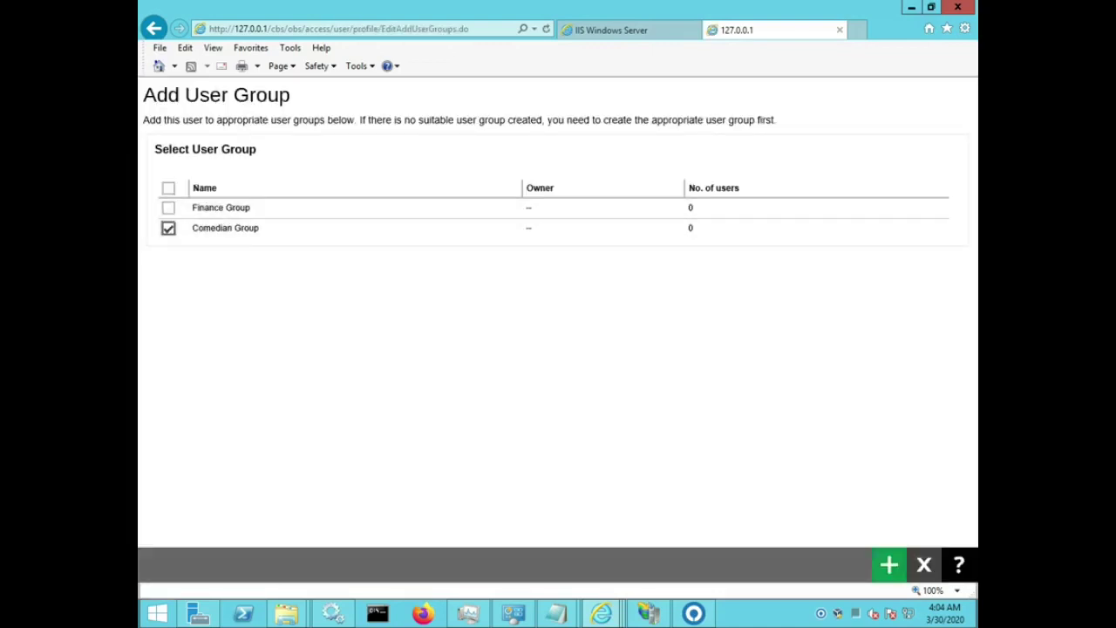
{"action": "left_click", "coordinate": [890, 565]}
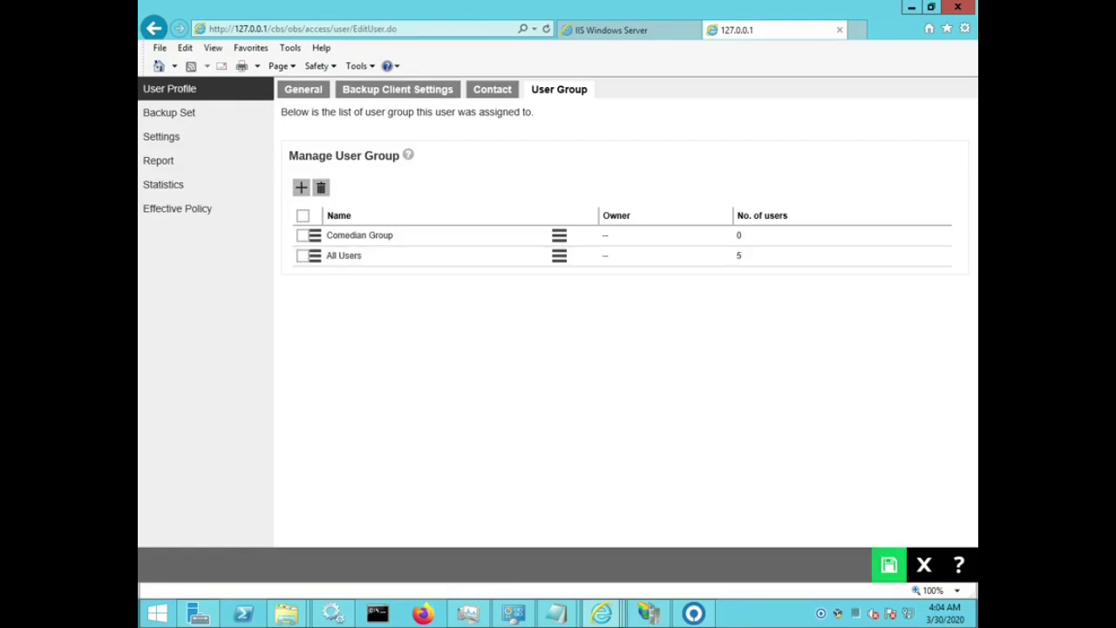
{"action": "left_click", "coordinate": [890, 565]}
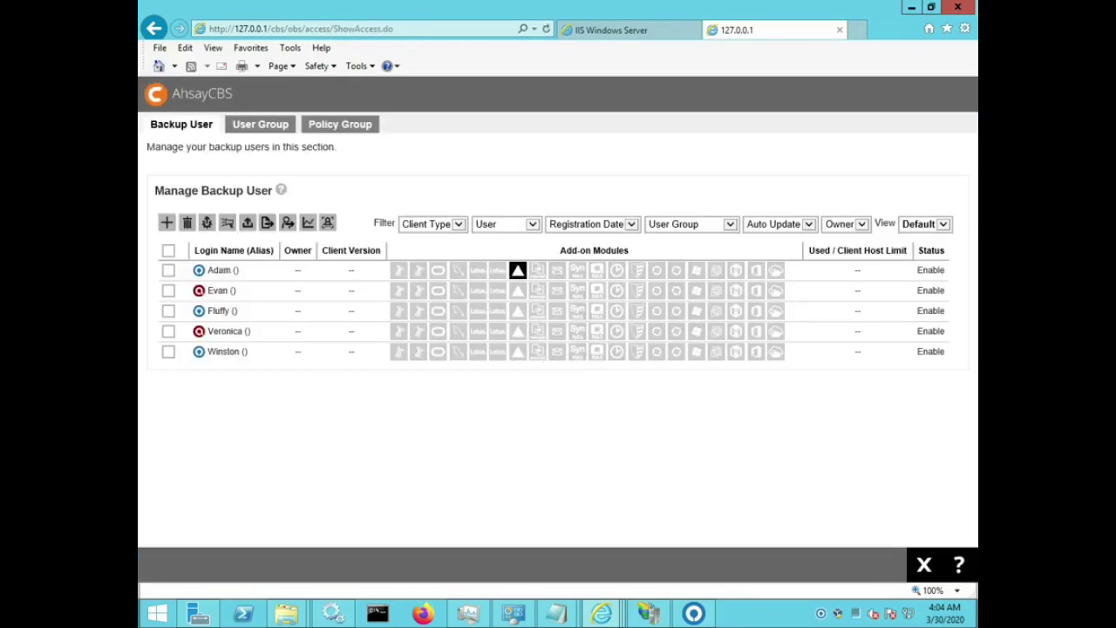
Check the assigned users of the Comedian Group and the Finance Group, closing each without saving.
{"action": "left_click", "coordinate": [260, 125]}
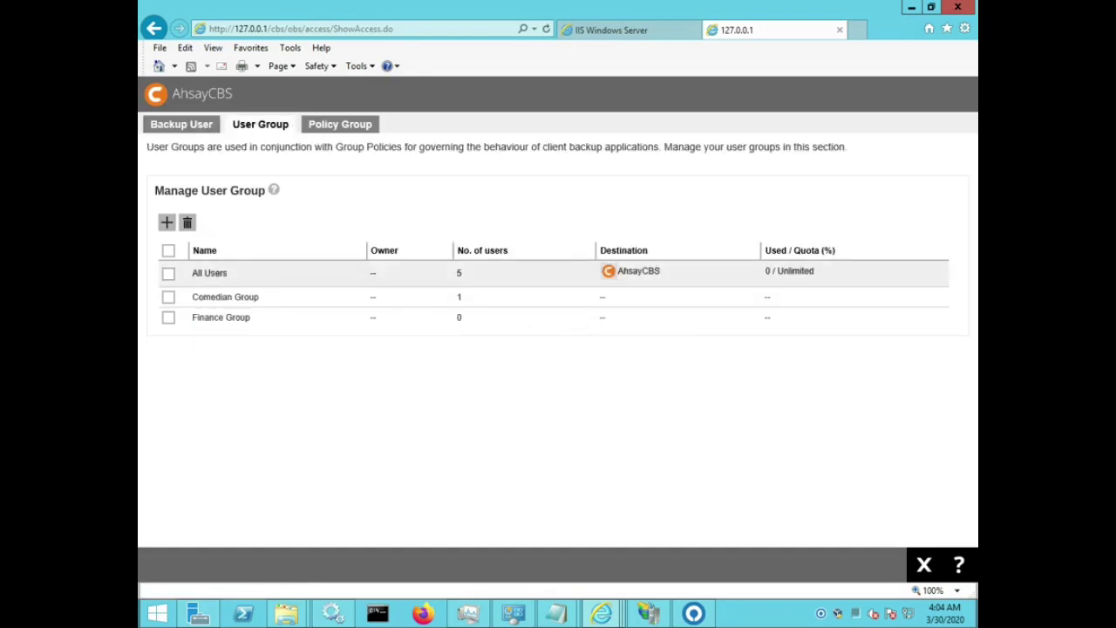
{"action": "left_click", "coordinate": [225, 297]}
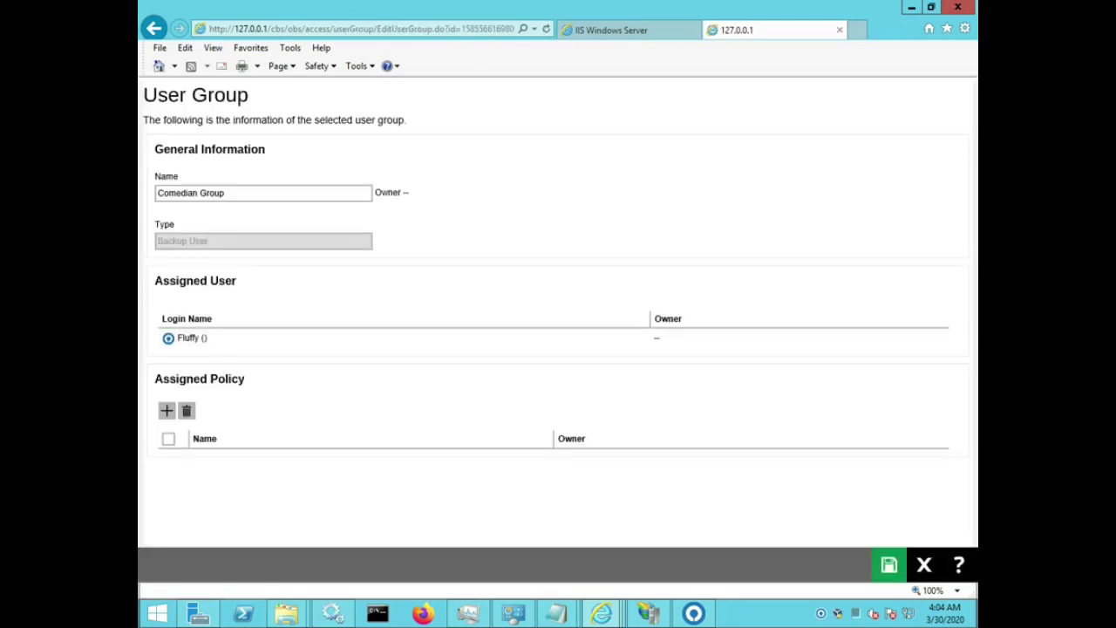
{"action": "left_click_drag", "start_coordinate": [161, 316], "coordinate": [209, 338]}
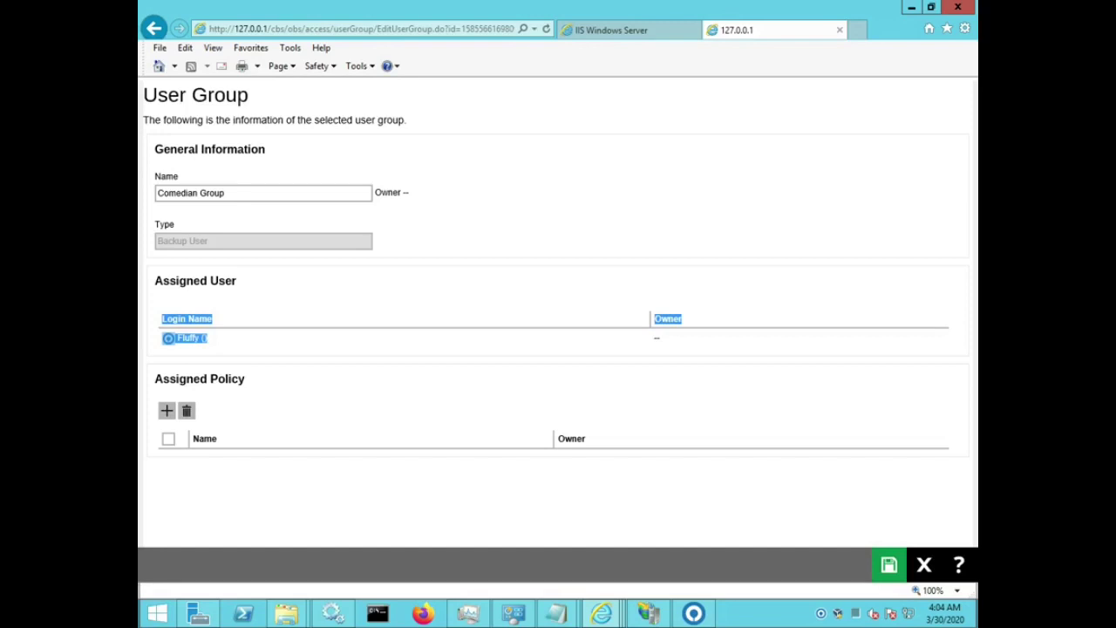
{"action": "left_click", "coordinate": [924, 565]}
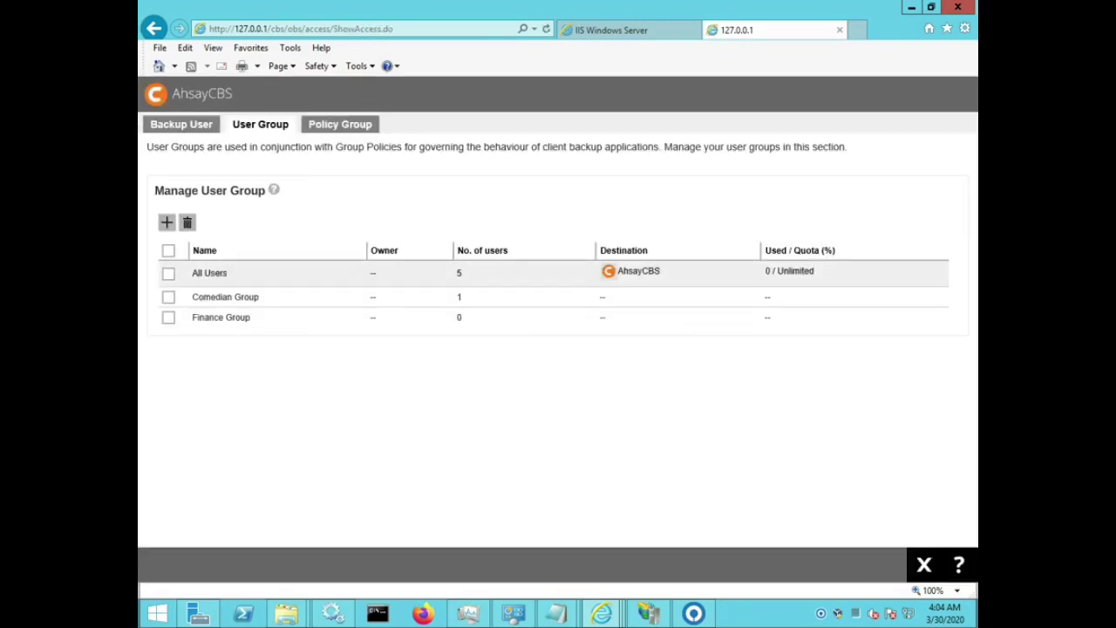
{"action": "left_click", "coordinate": [221, 317]}
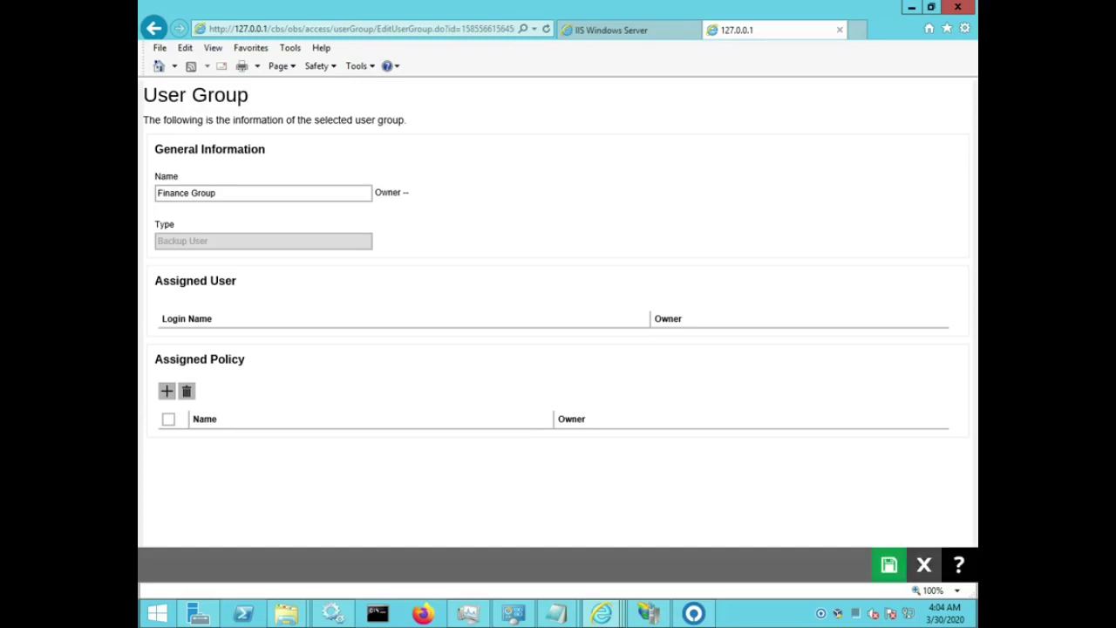
{"action": "left_click", "coordinate": [924, 565]}
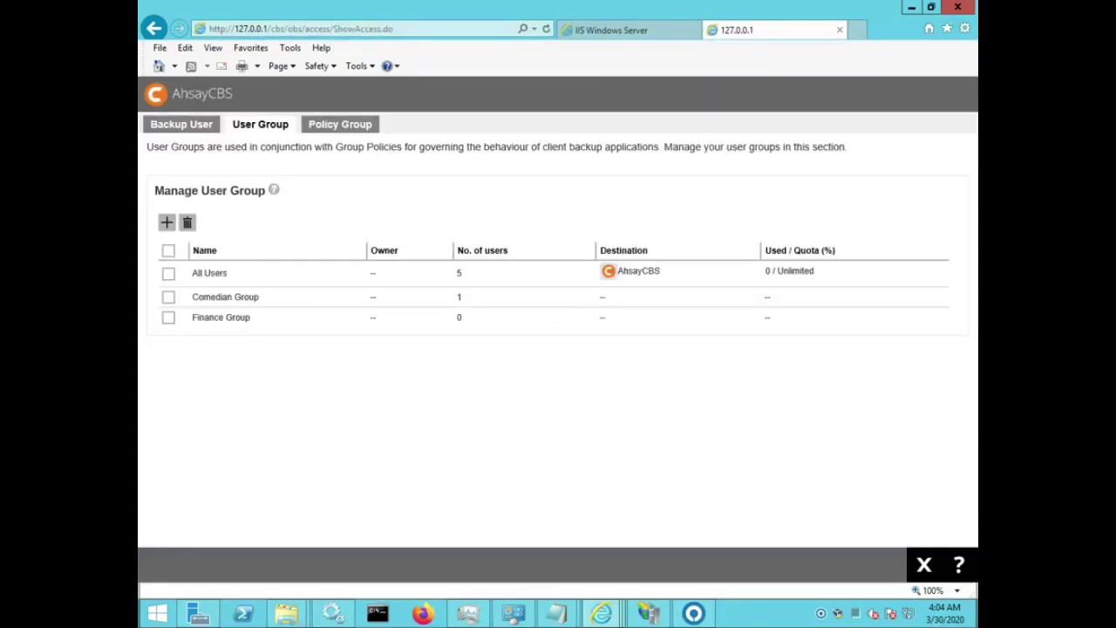
Assign the first backup user in the list to the Finance Group and save the user profile.
{"action": "left_click", "coordinate": [181, 125]}
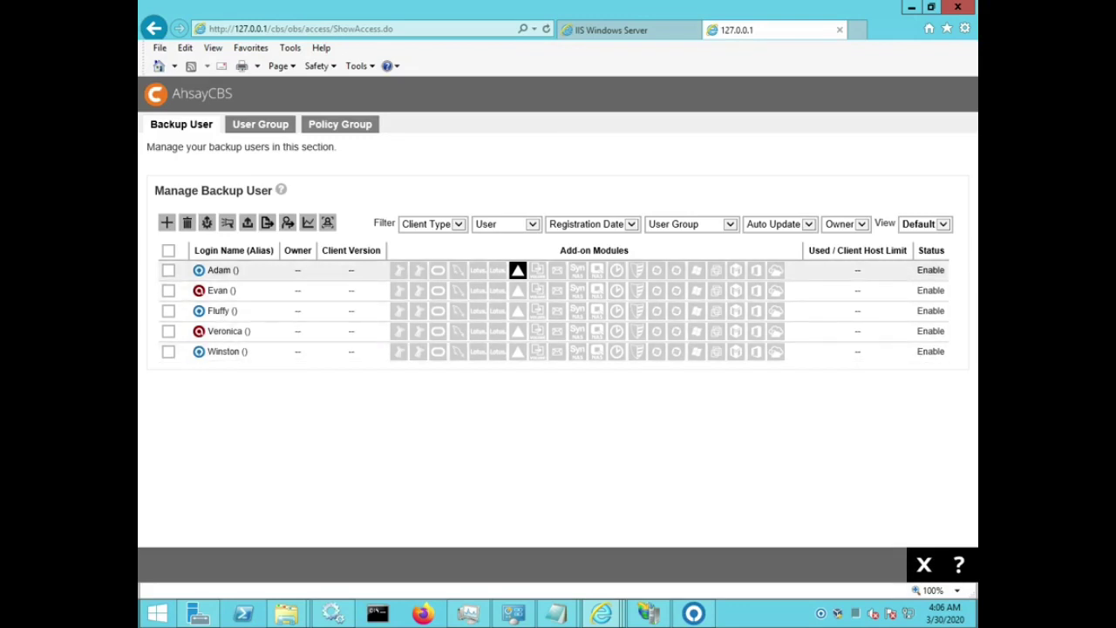
{"action": "left_click", "coordinate": [219, 270]}
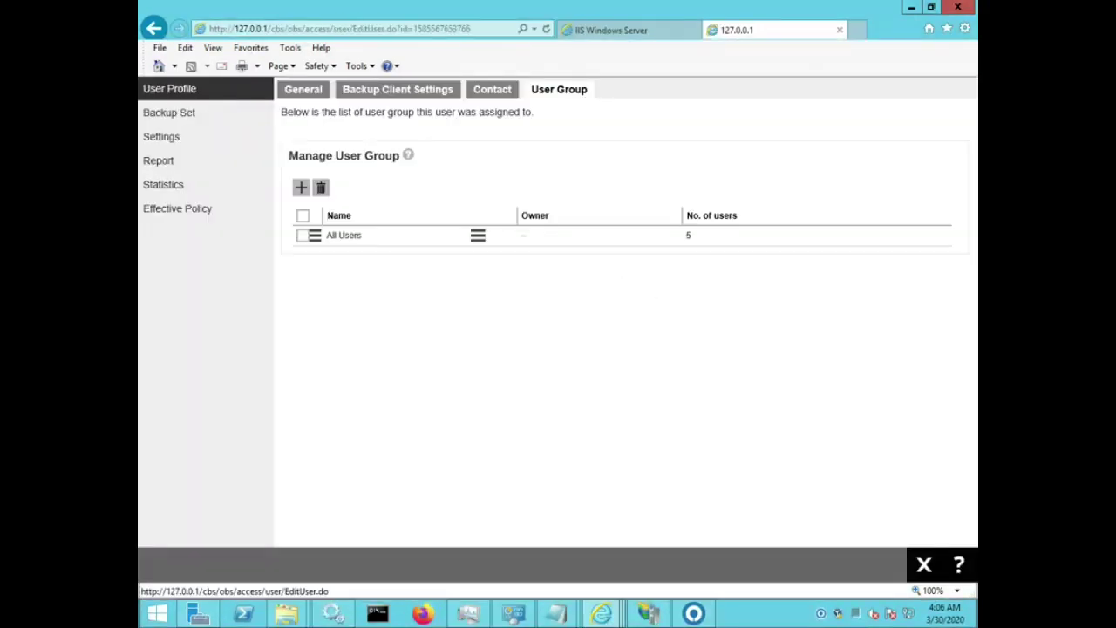
{"action": "left_click", "coordinate": [301, 187]}
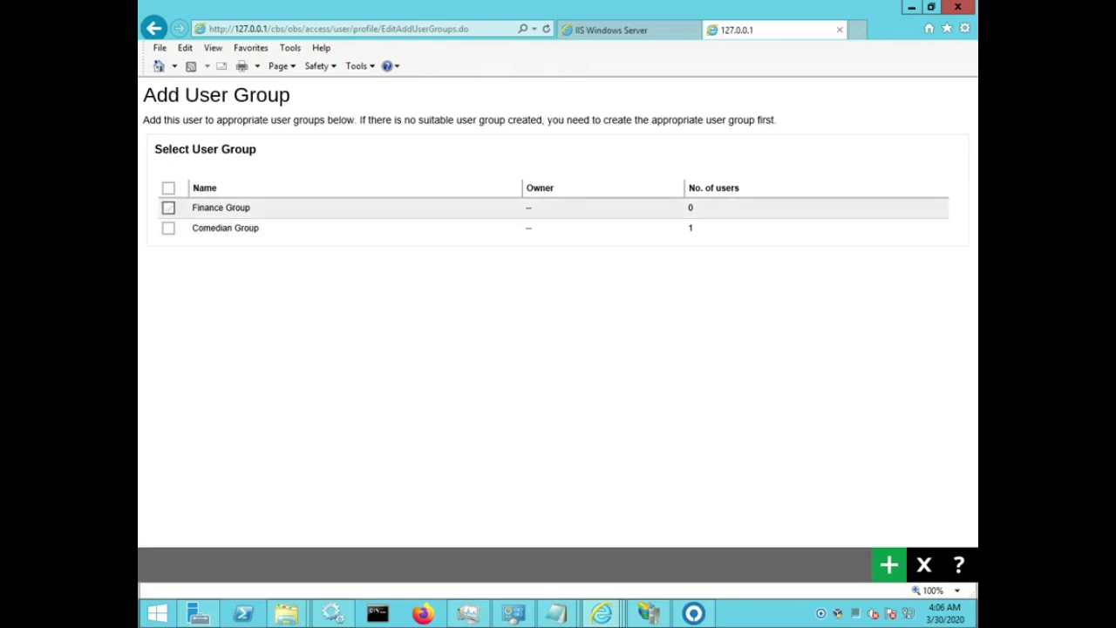
{"action": "left_click", "coordinate": [168, 208]}
{"action": "left_click", "coordinate": [888, 564]}
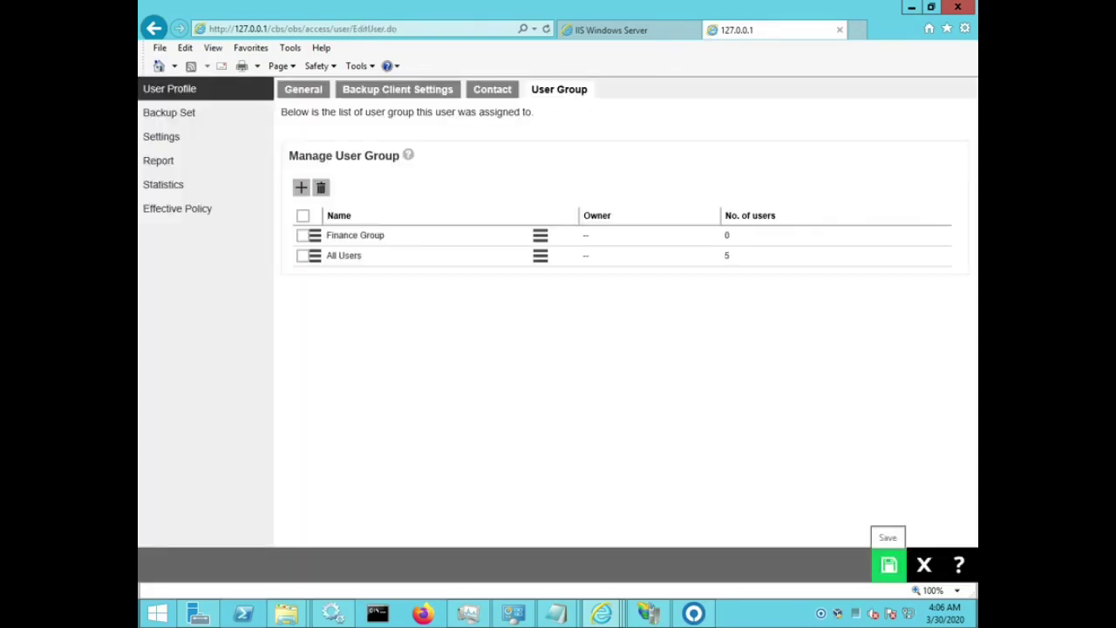
{"action": "left_click", "coordinate": [888, 564]}
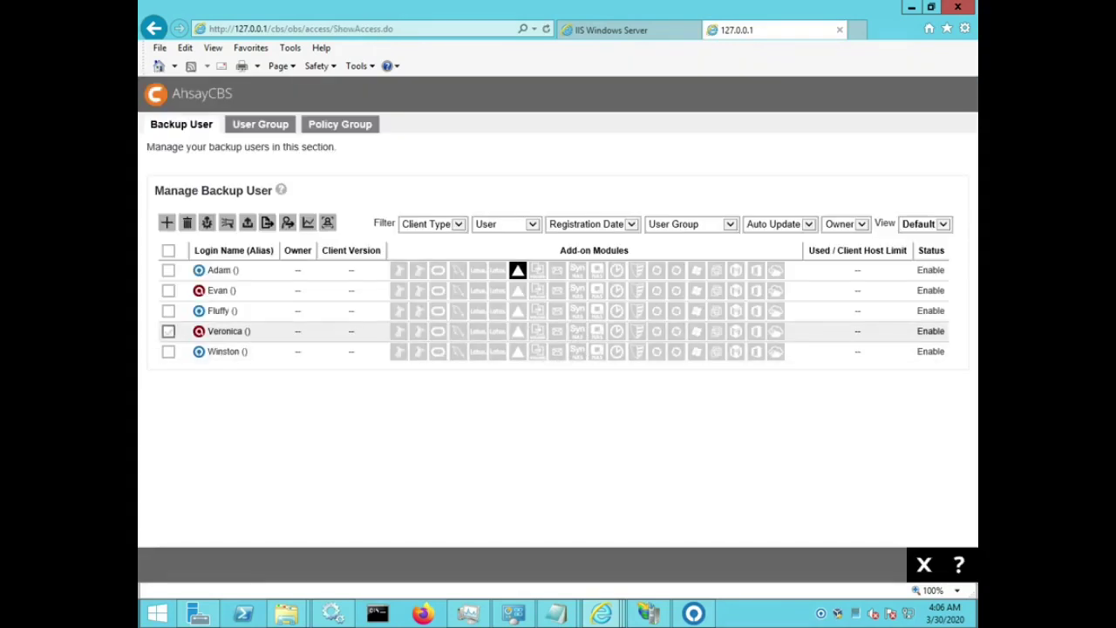
Assign the fourth backup user in the list to the Finance Group and save the user profile.
{"action": "left_click", "coordinate": [228, 331]}
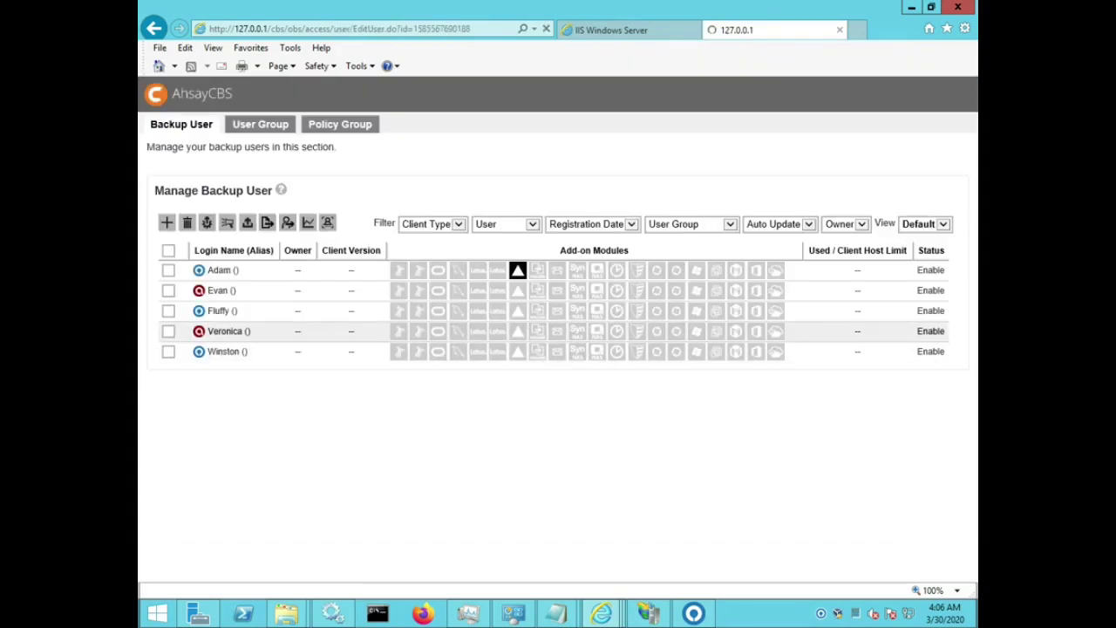
{"action": "left_click", "coordinate": [301, 187]}
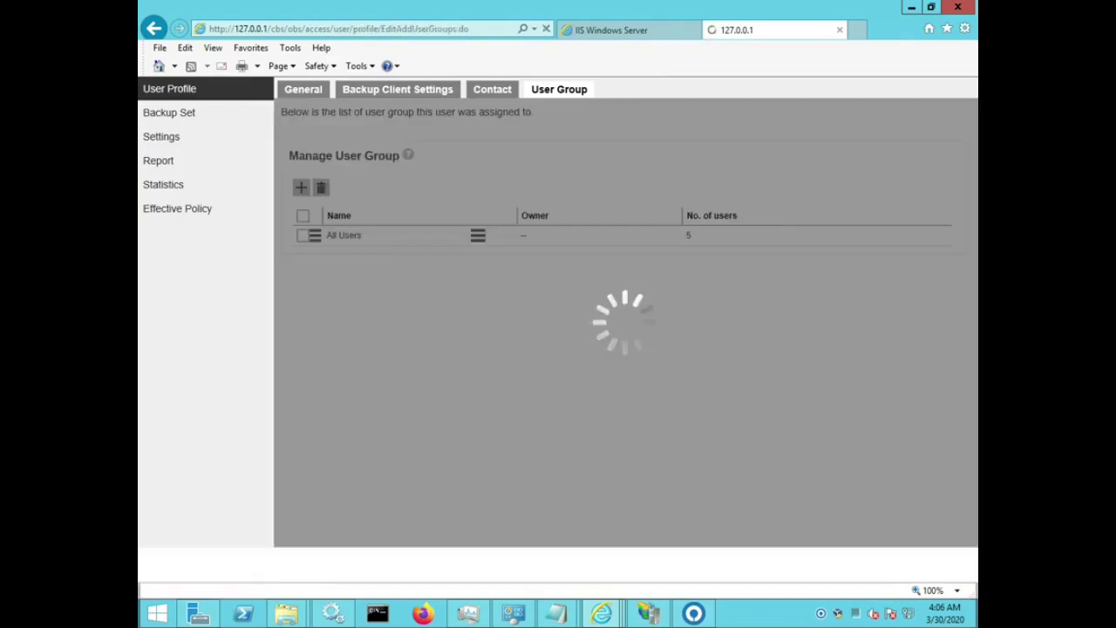
{"action": "left_click", "coordinate": [168, 208]}
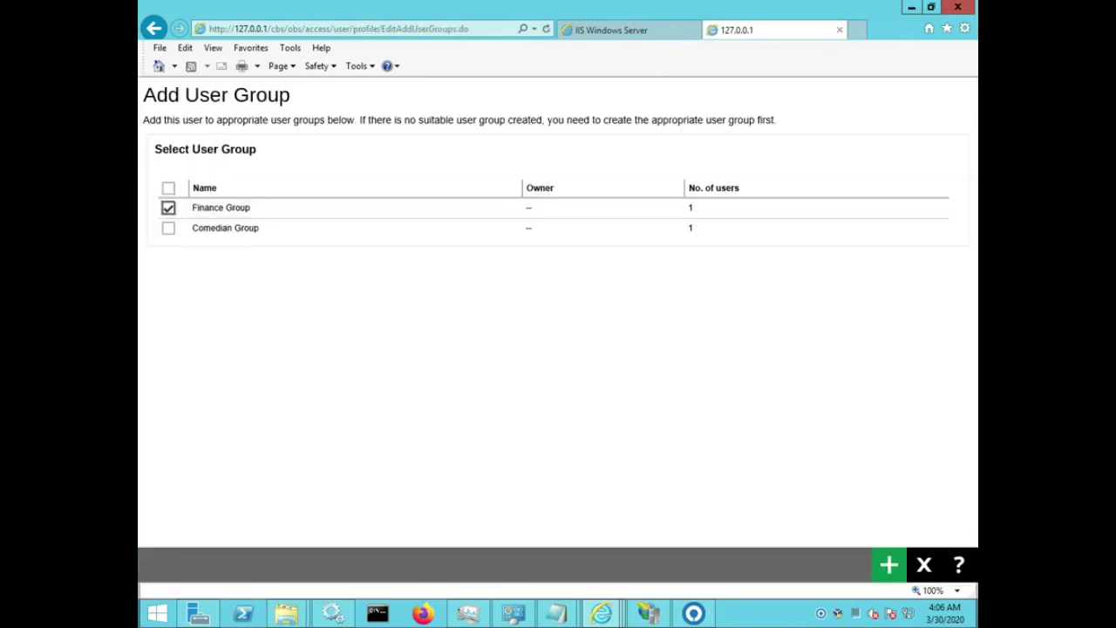
{"action": "left_click", "coordinate": [888, 564]}
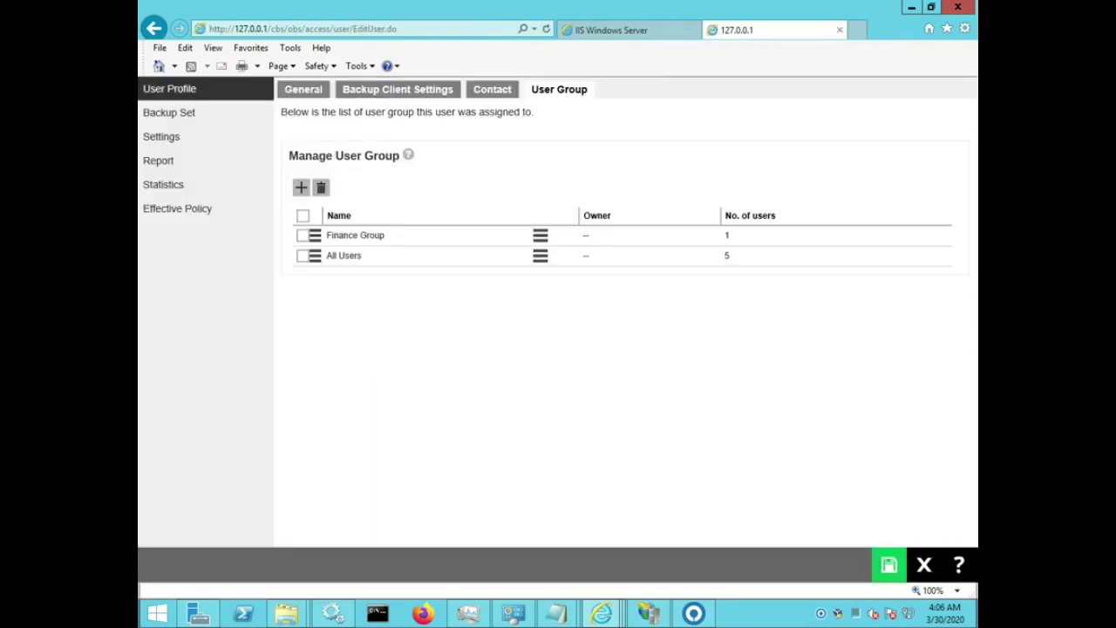
{"action": "left_click", "coordinate": [888, 564]}
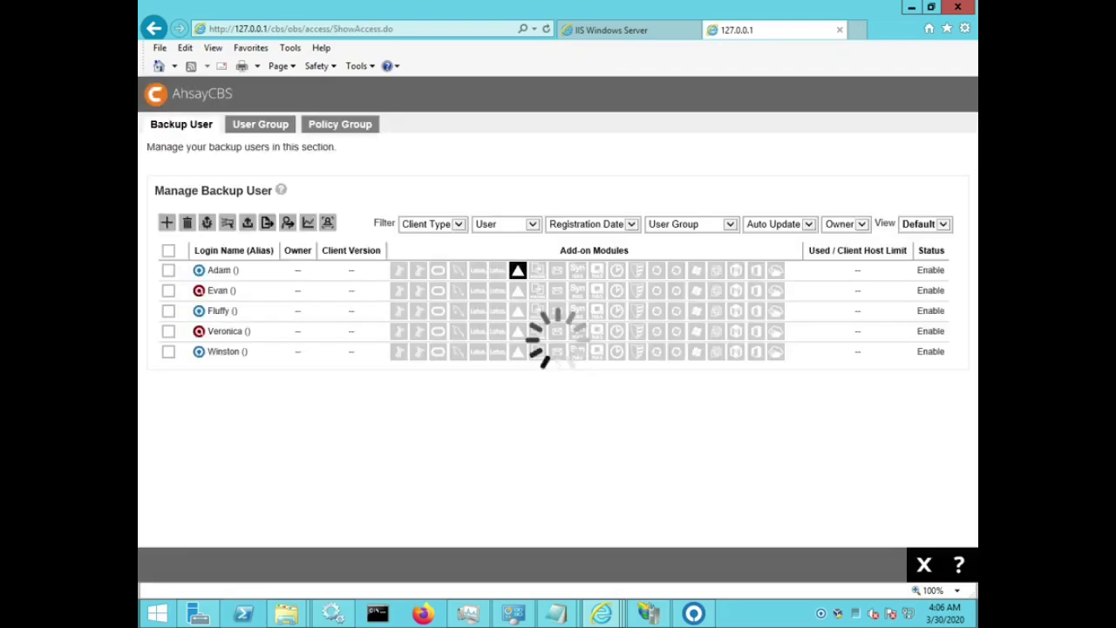
Check the assigned users of the Finance Group in the user group list, closing it without saving.
{"action": "left_click", "coordinate": [260, 124]}
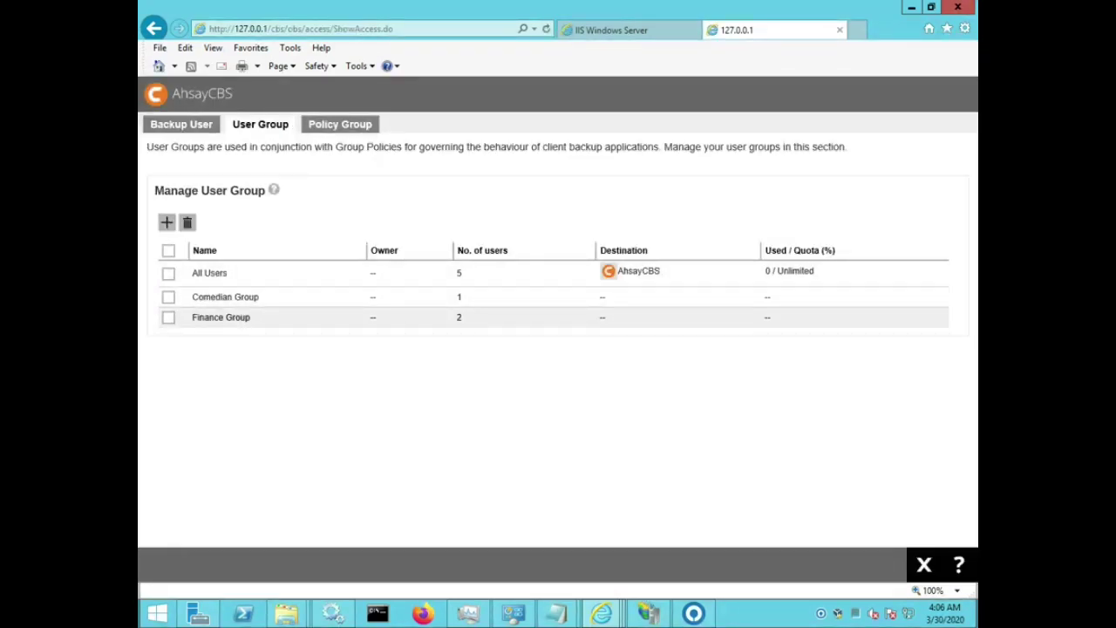
{"action": "left_click", "coordinate": [221, 317]}
{"action": "mouse_move", "coordinate": [161, 316]}
{"action": "left_mouse_down"}
{"action": "mouse_move", "coordinate": [206, 339]}
{"action": "mouse_move", "coordinate": [215, 359]}
{"action": "left_mouse_up"}
{"action": "left_click", "coordinate": [260, 410]}
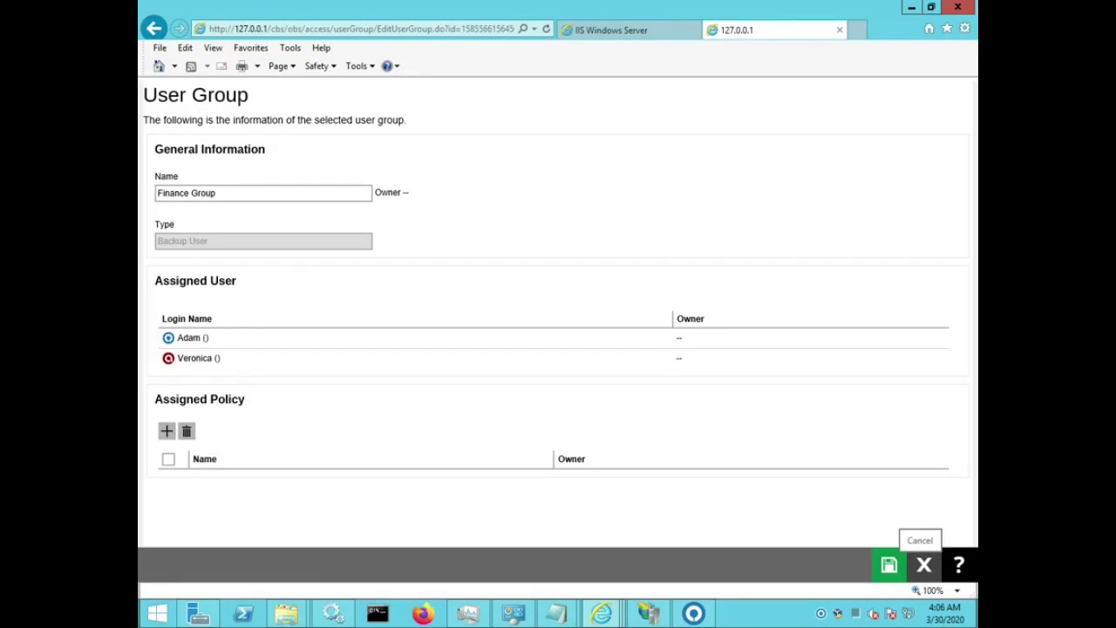
{"action": "left_click", "coordinate": [924, 565]}
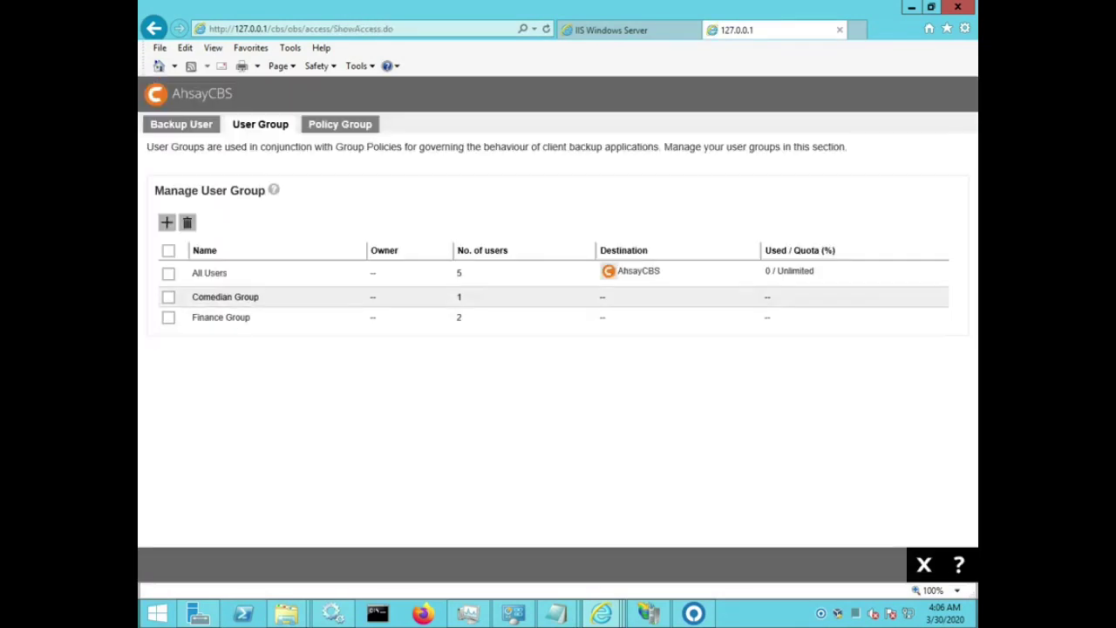
Check the assigned users of the Comedian Group and the All Users group, closing each without saving.
{"action": "left_click", "coordinate": [225, 296]}
{"action": "left_click_drag", "start_coordinate": [162, 319], "coordinate": [214, 320]}
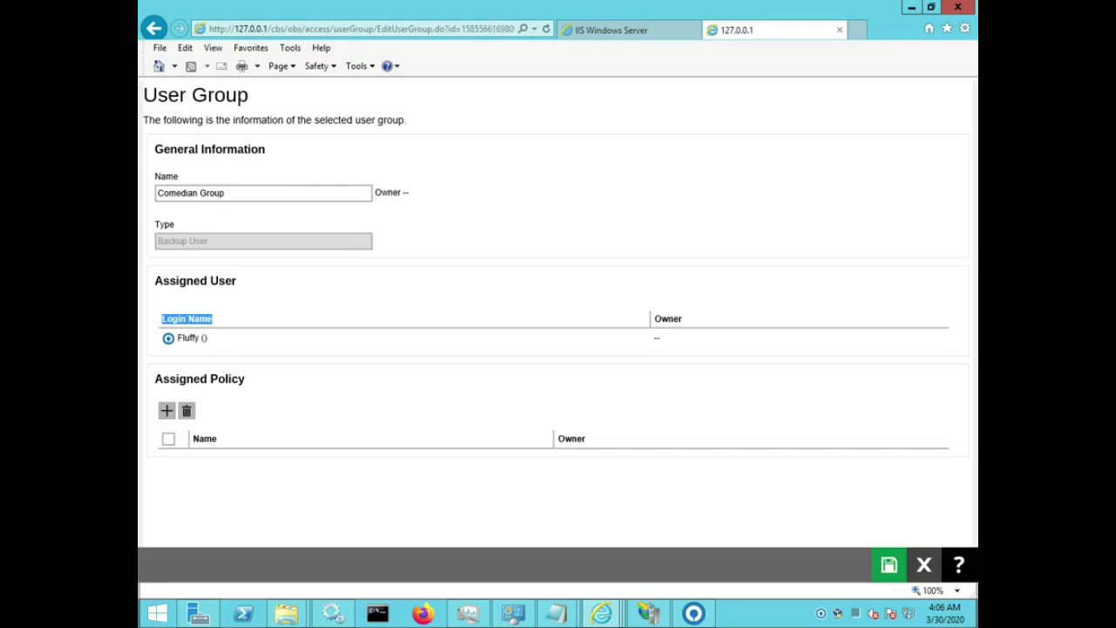
{"action": "left_click", "coordinate": [924, 565]}
{"action": "left_click", "coordinate": [211, 273]}
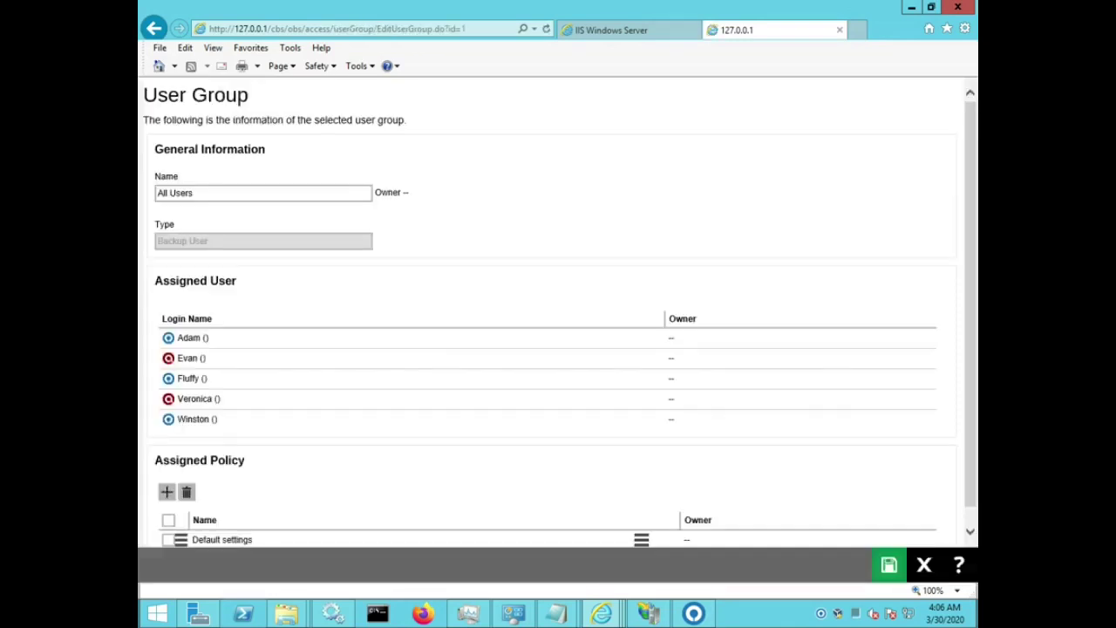
{"action": "left_click_drag", "start_coordinate": [154, 281], "coordinate": [241, 433]}
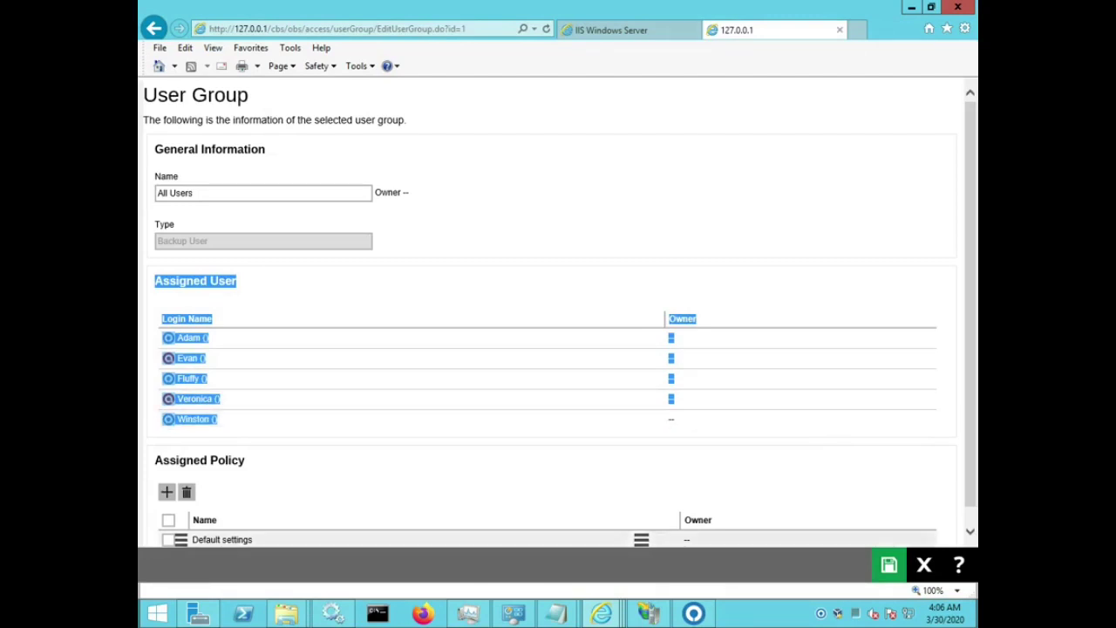
{"action": "left_click", "coordinate": [924, 565]}
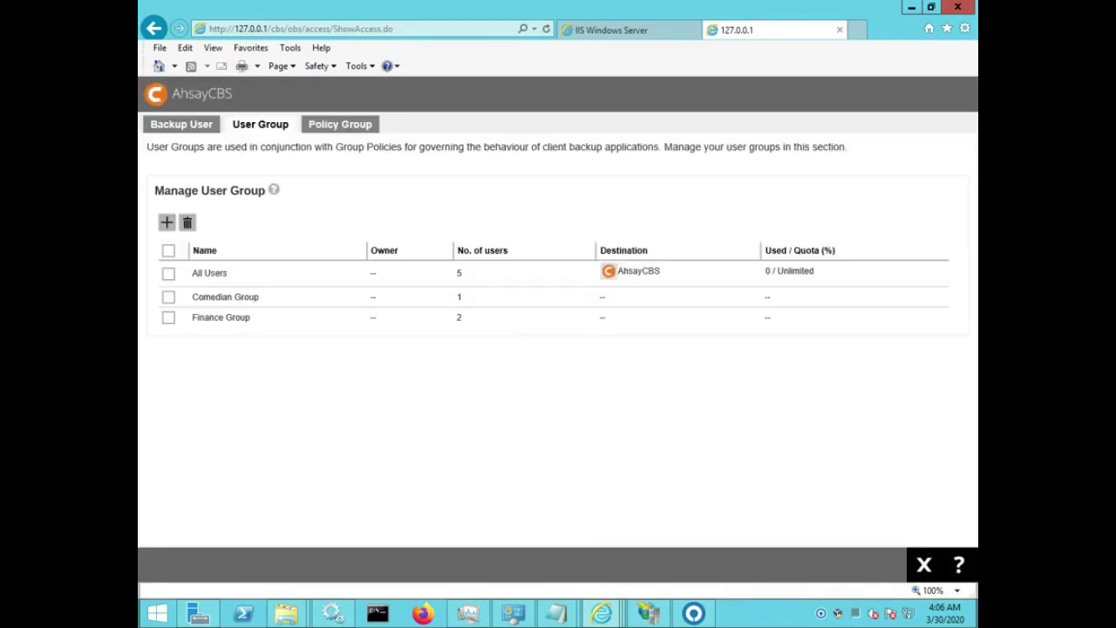
Switch to the HowToBasicPolicies.txt notes in Notepad and highlight item 2, the "Default Settings" Policy Group.
{"action": "mouse_move", "coordinate": [555, 613]}
{"action": "left_click", "coordinate": [639, 515]}
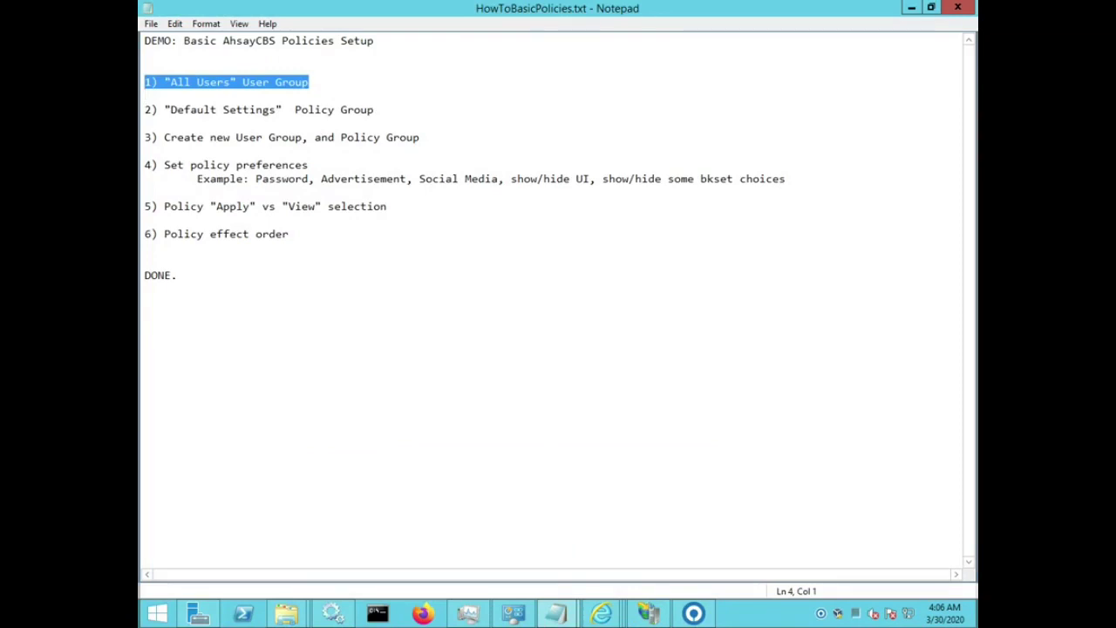
{"action": "left_click", "coordinate": [144, 109]}
{"action": "key", "text": "shift+Down"}
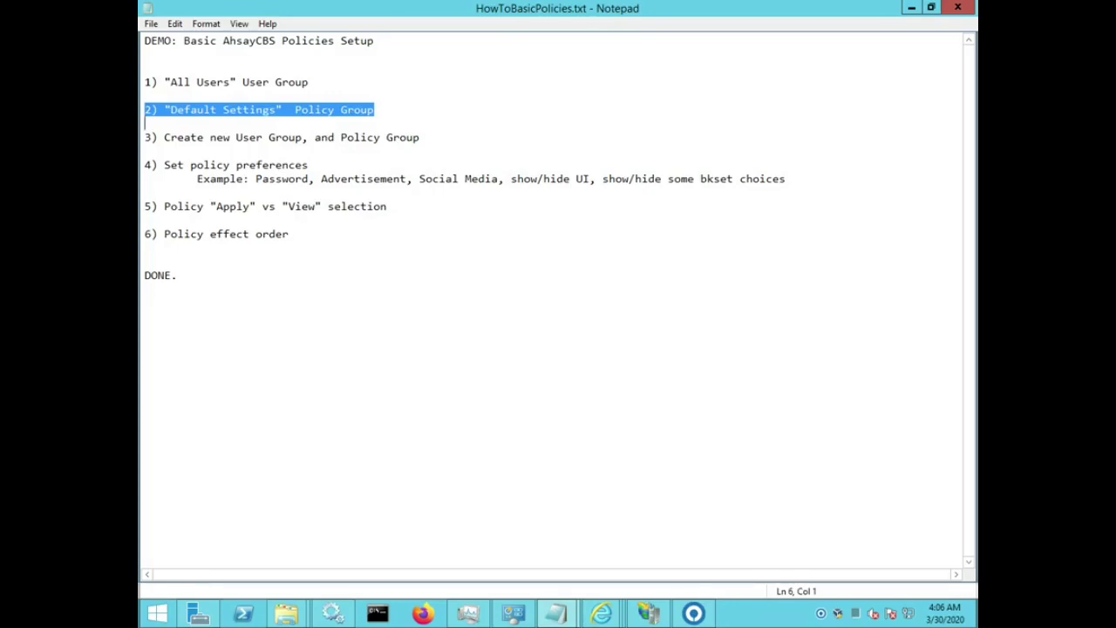
Switch back to AhsayCBS in Internet Explorer and reach the policy group list through Users, Groups & Policies on the home page.
{"action": "mouse_move", "coordinate": [601, 614]}
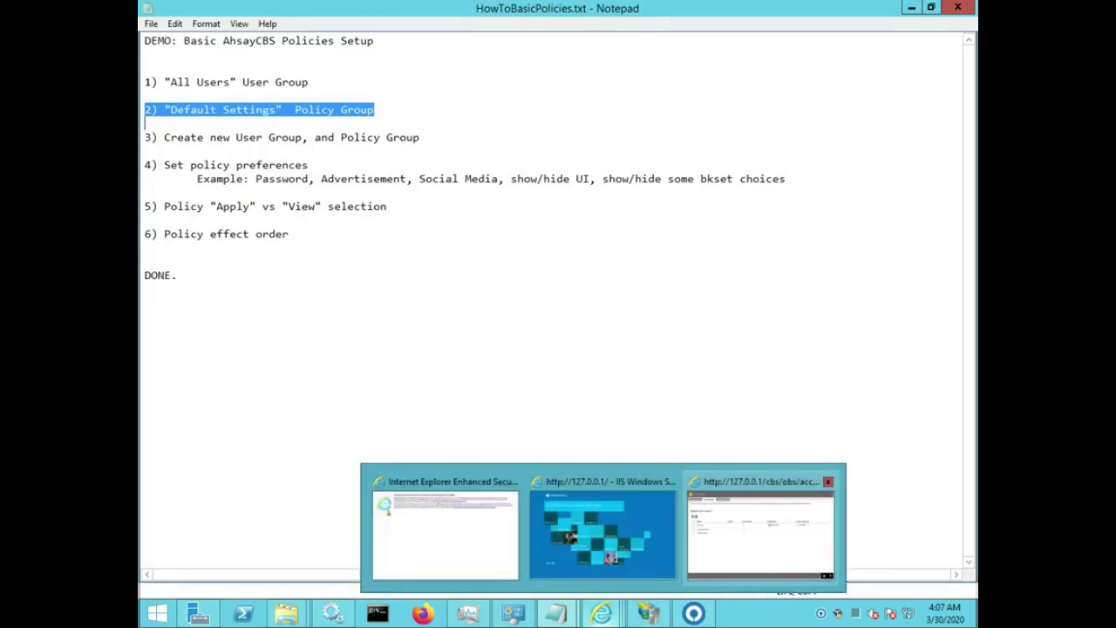
{"action": "left_click", "coordinate": [761, 528]}
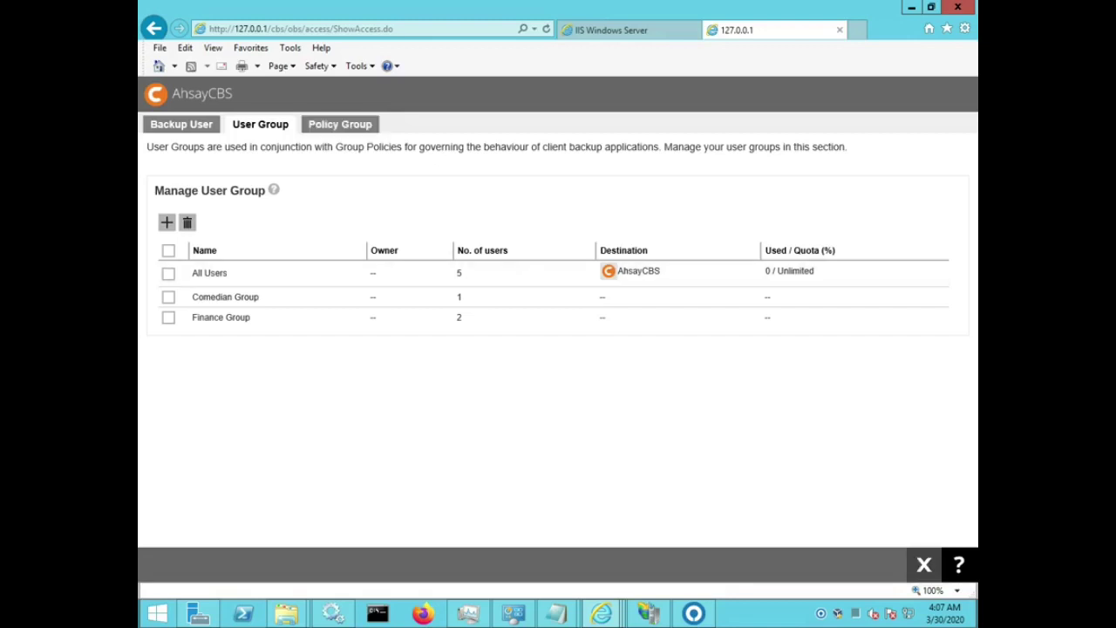
{"action": "left_click", "coordinate": [924, 564]}
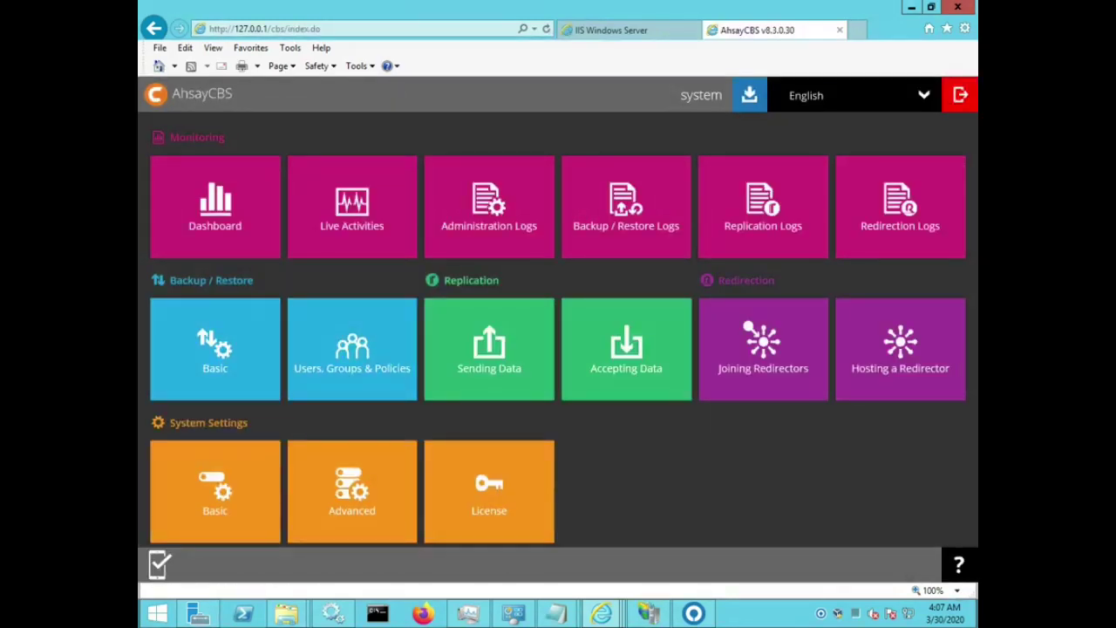
{"action": "left_click_drag", "start_coordinate": [170, 280], "coordinate": [254, 280]}
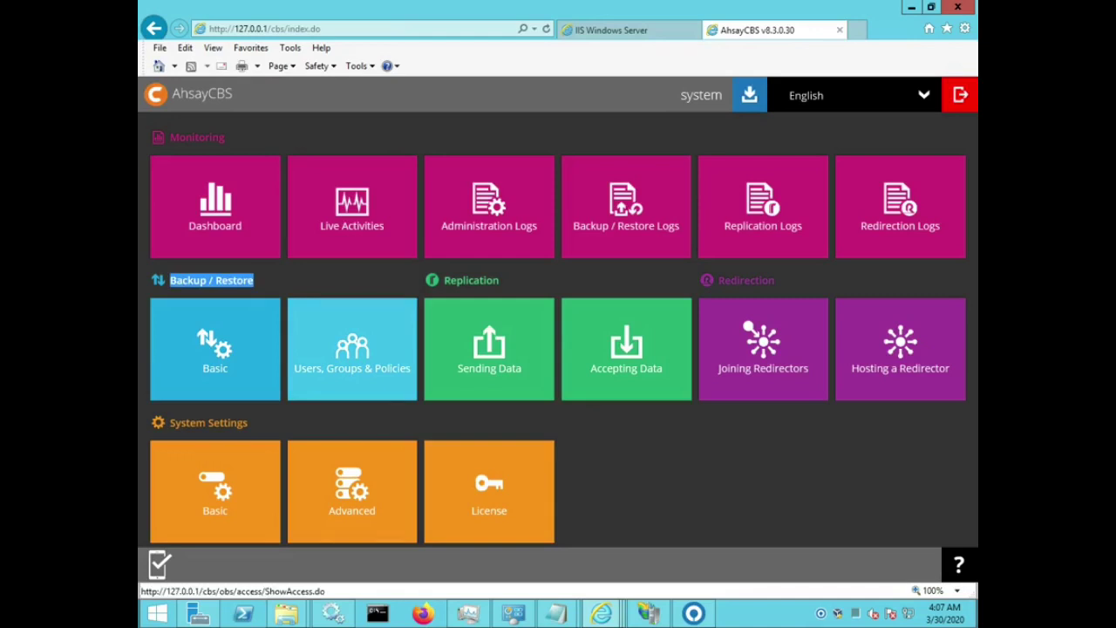
{"action": "left_click", "coordinate": [352, 349]}
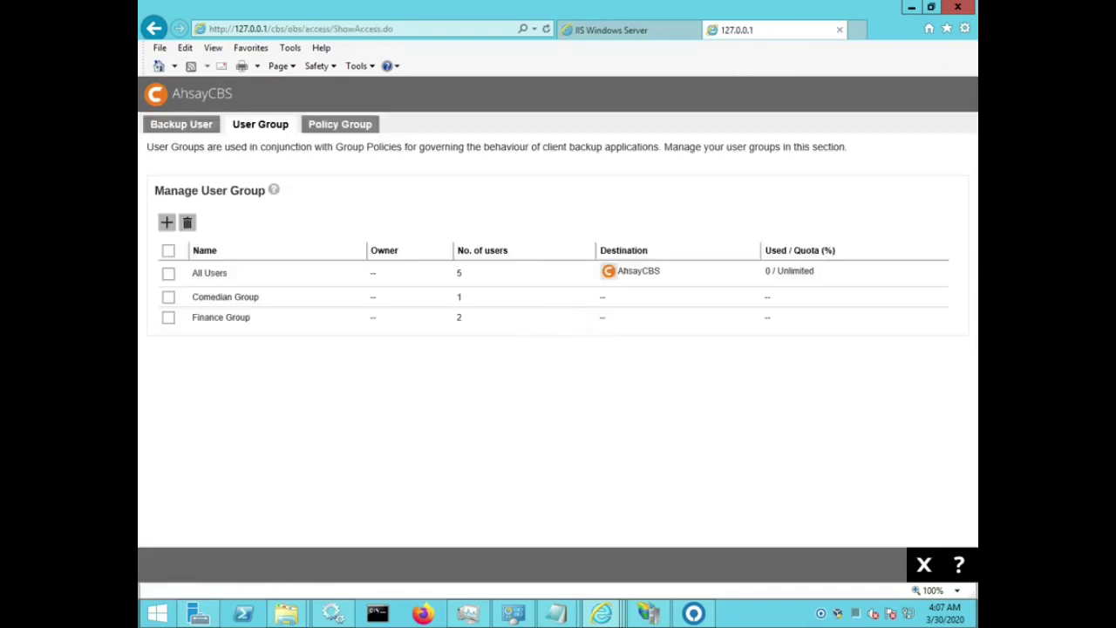
{"action": "left_click", "coordinate": [340, 124]}
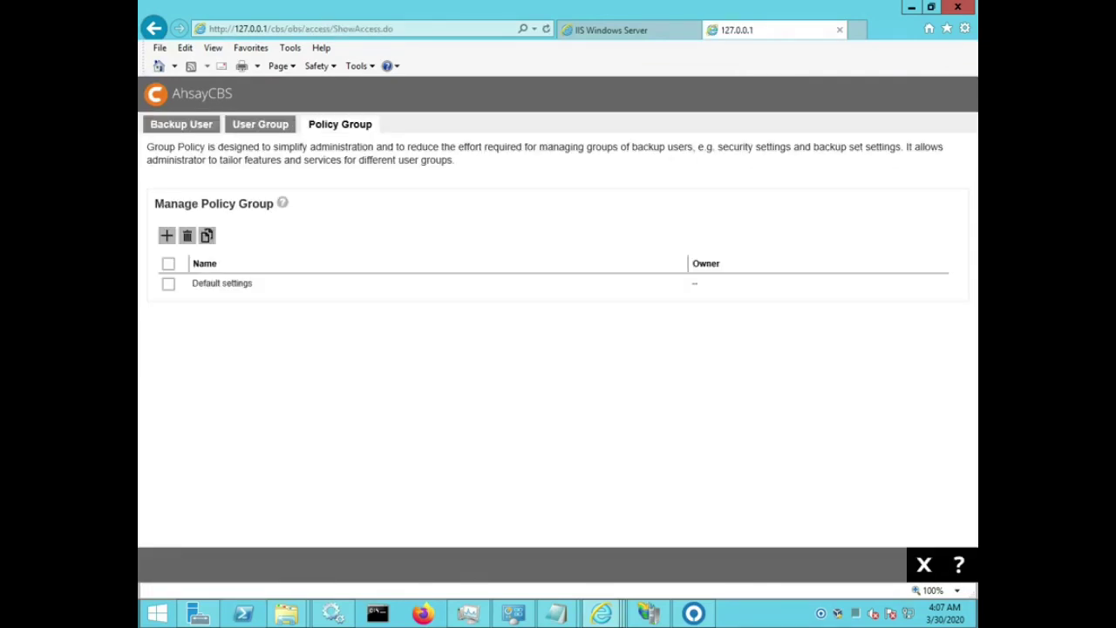
{"action": "left_click_drag", "start_coordinate": [154, 203], "coordinate": [275, 204]}
{"action": "left_click", "coordinate": [320, 219]}
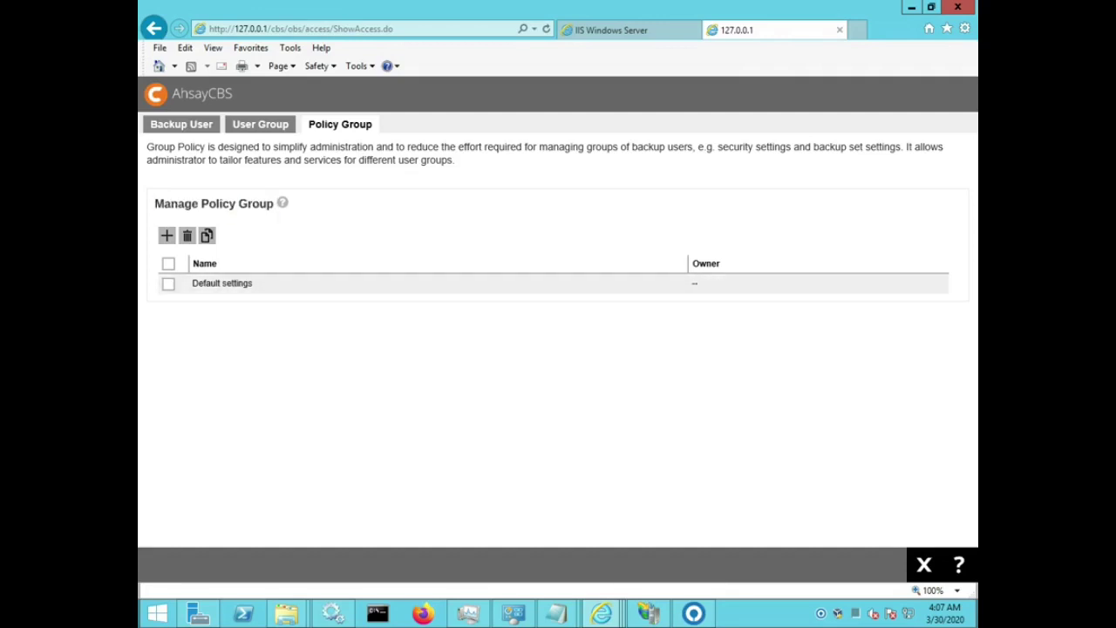
Open the Default settings policy group and examine its name and the user group it applies to.
{"action": "left_click", "coordinate": [222, 283]}
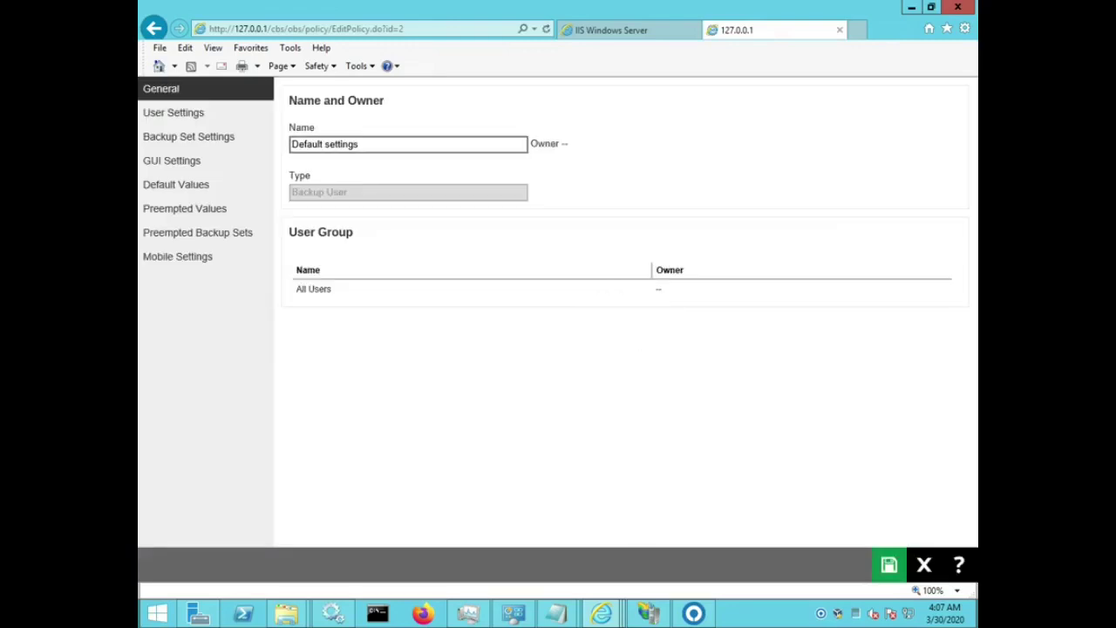
{"action": "left_click_drag", "start_coordinate": [361, 144], "coordinate": [298, 145]}
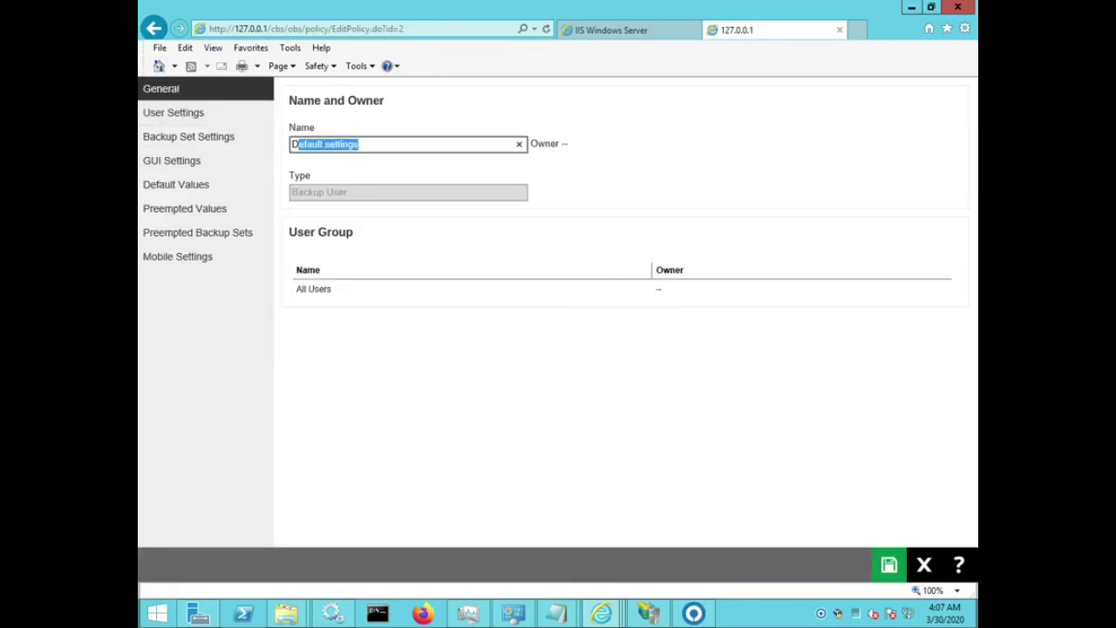
{"action": "left_click_drag", "start_coordinate": [290, 233], "coordinate": [351, 234]}
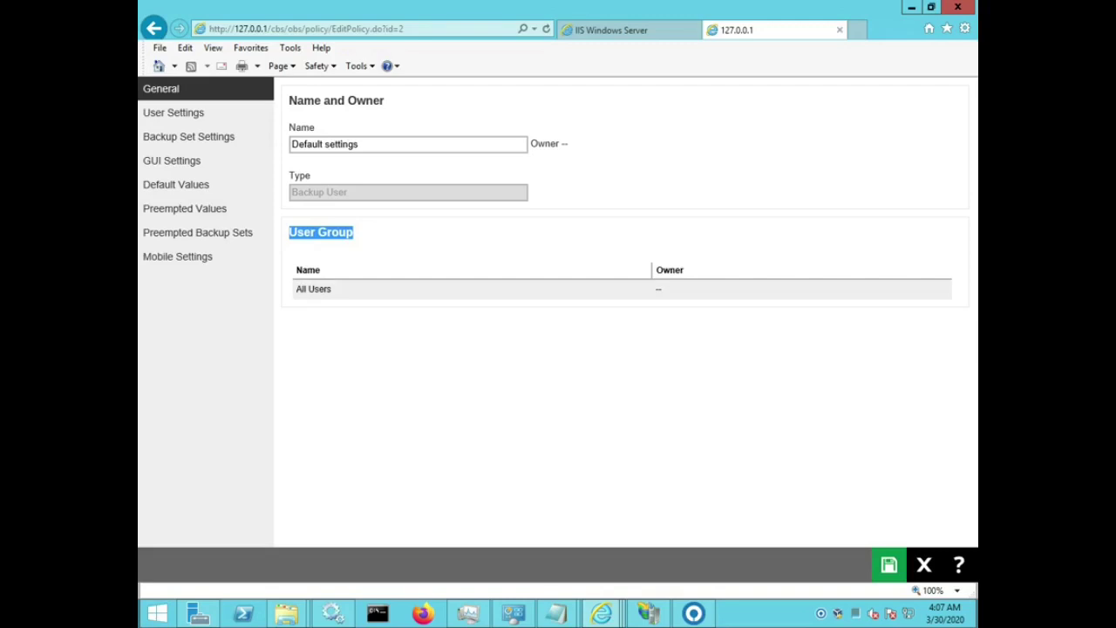
{"action": "left_click_drag", "start_coordinate": [332, 290], "coordinate": [296, 290]}
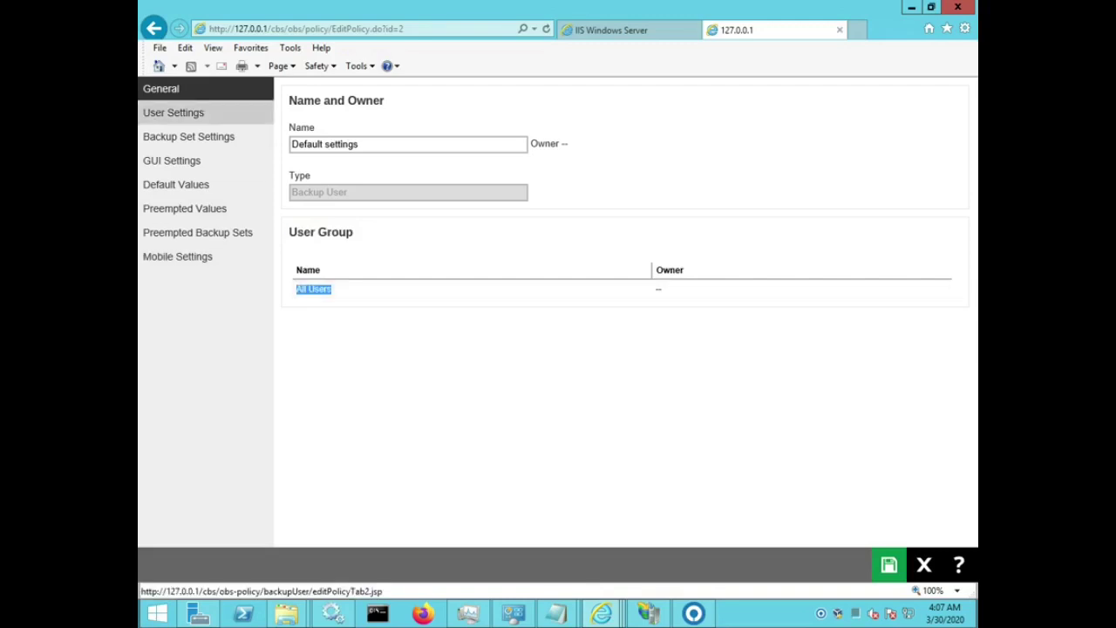
Review the policy's User Settings and Backup Set Settings, from quotas and password rules to visible destinations and cloud sources.
{"action": "left_click", "coordinate": [173, 112]}
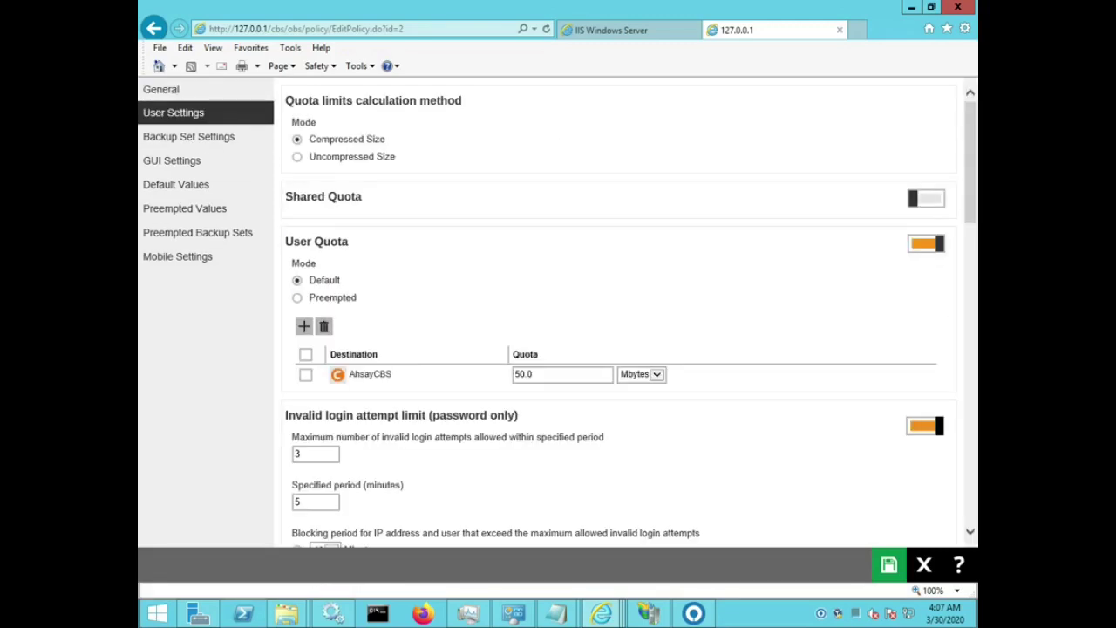
{"action": "scroll", "coordinate": [619, 314], "scroll_direction": "down", "scroll_amount": 3}
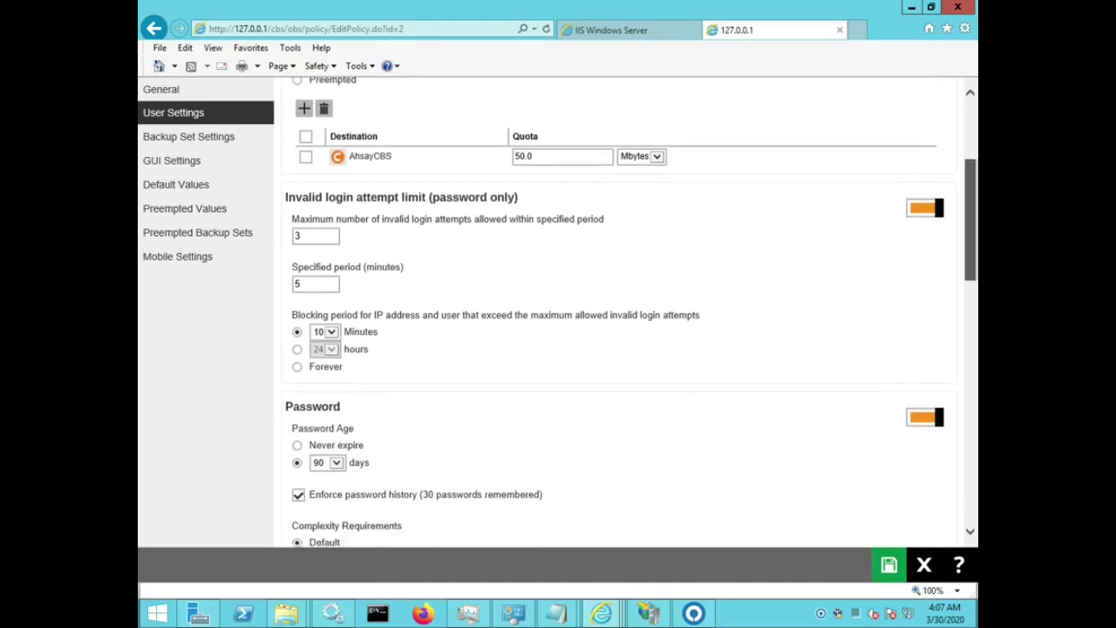
{"action": "scroll", "coordinate": [619, 314], "scroll_direction": "down", "scroll_amount": 3}
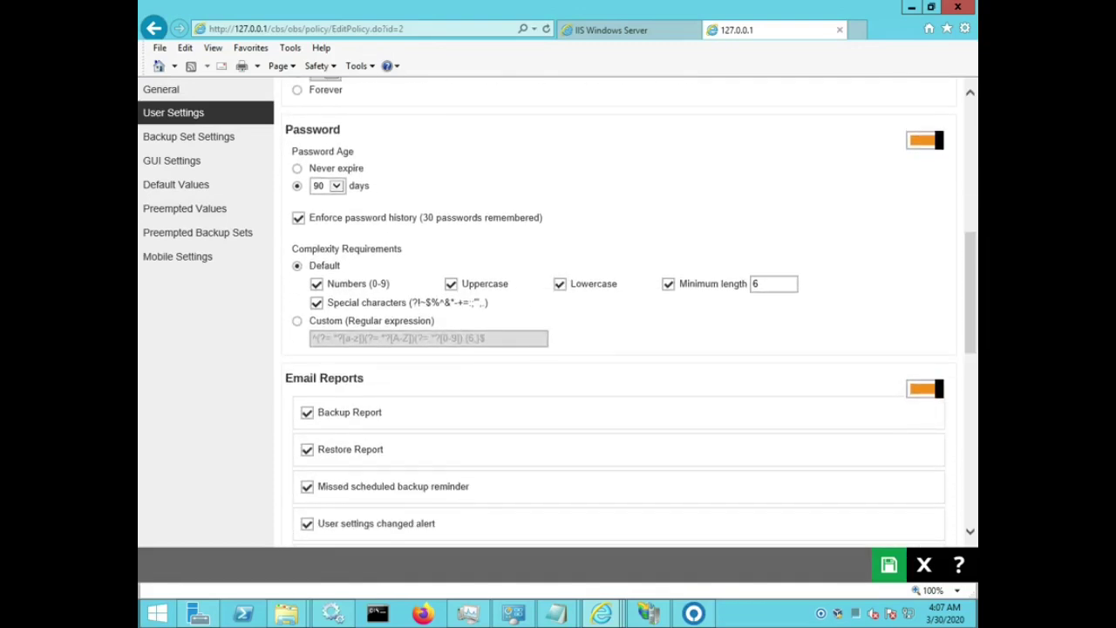
{"action": "scroll", "coordinate": [619, 314], "scroll_direction": "down", "scroll_amount": 10}
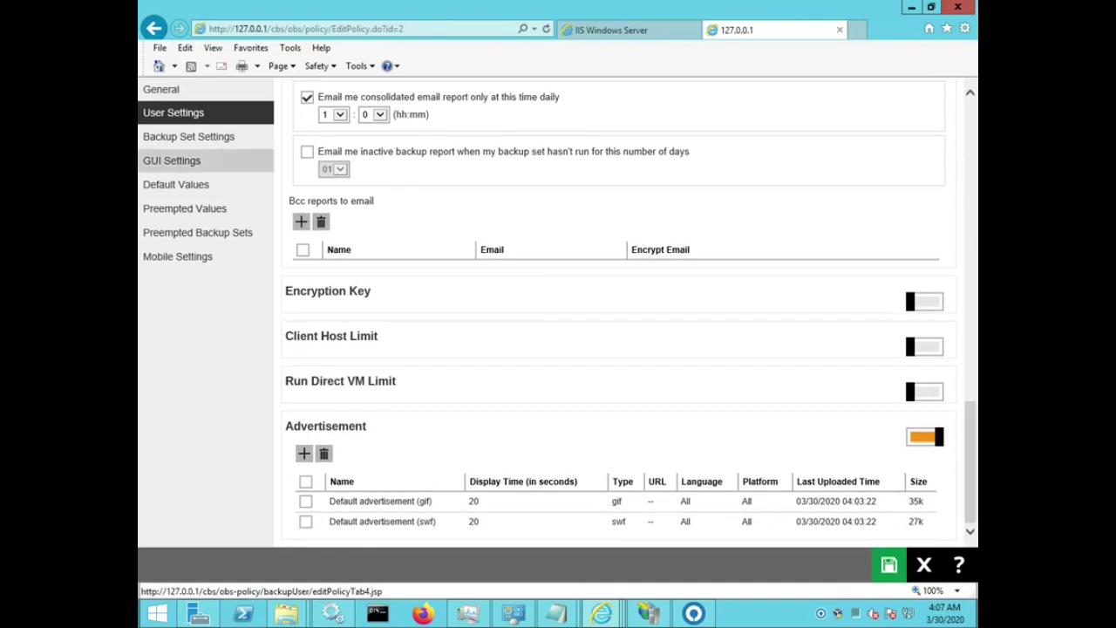
{"action": "left_click", "coordinate": [189, 136]}
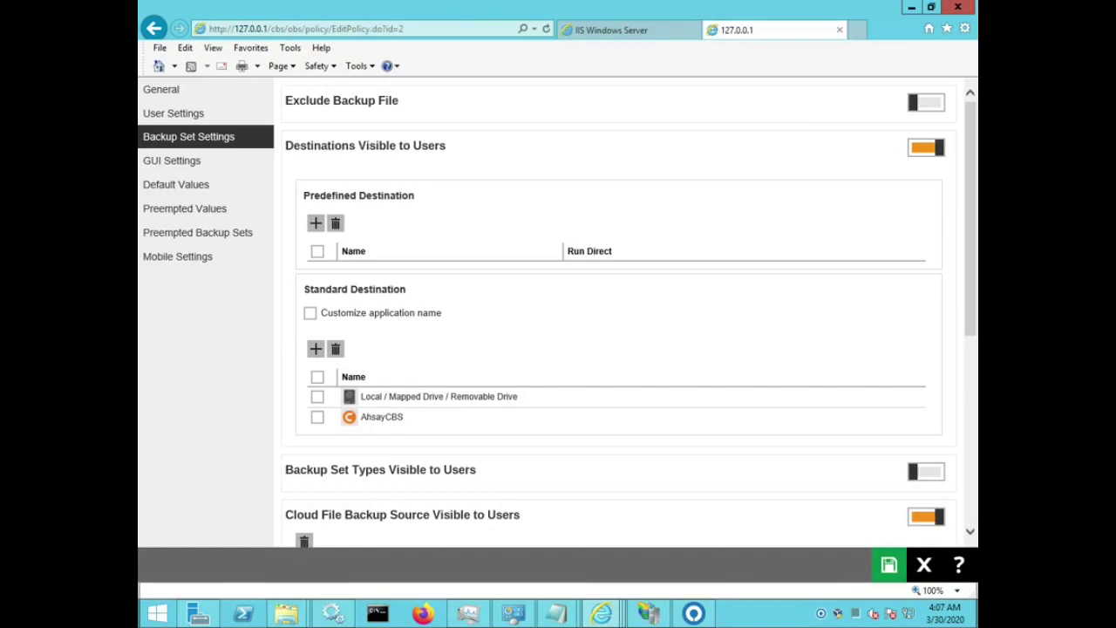
{"action": "scroll", "coordinate": [628, 314], "scroll_direction": "down", "scroll_amount": 5}
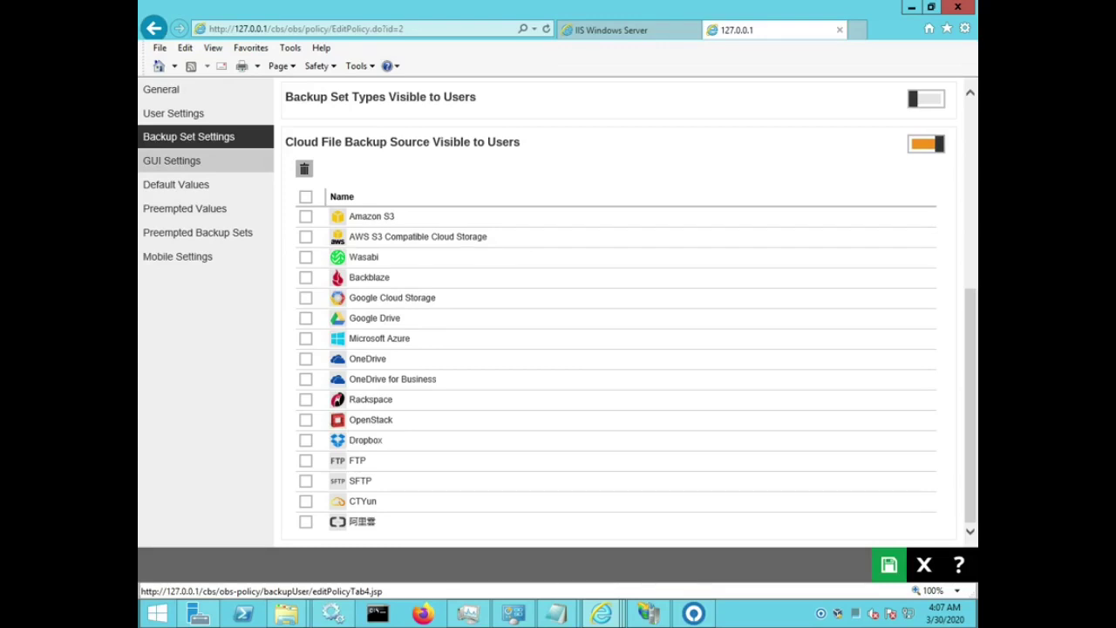
Review the policy's GUI Settings, examining the Apply, View and Edit options from Main Menu through Utilities.
{"action": "left_click", "coordinate": [171, 160]}
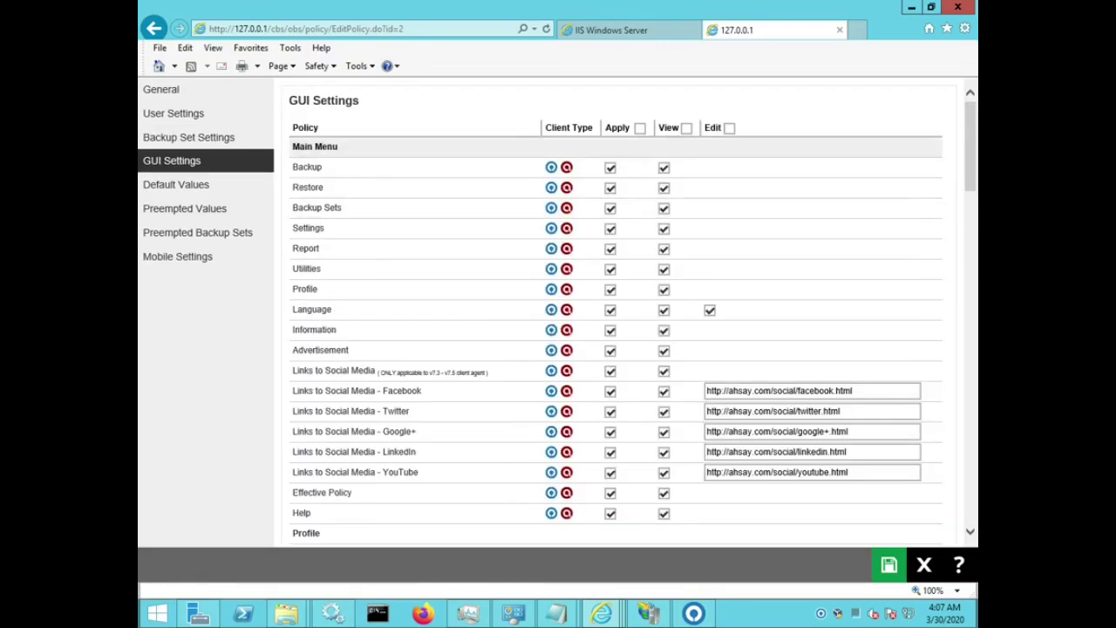
{"action": "scroll", "coordinate": [615, 314], "scroll_direction": "down", "scroll_amount": 10}
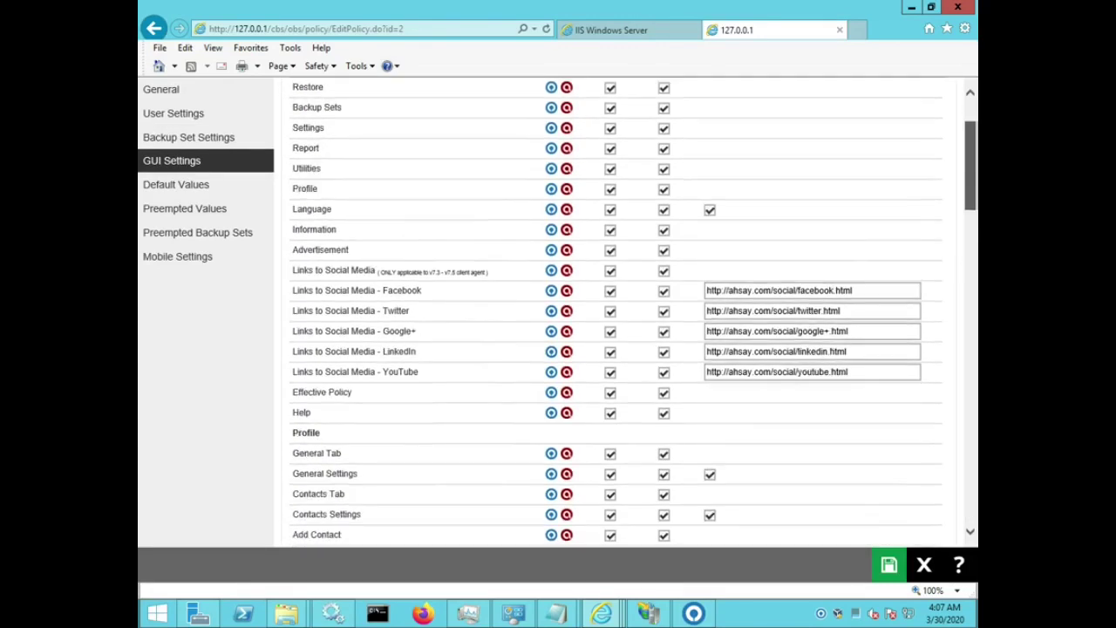
{"action": "scroll", "coordinate": [616, 314], "scroll_direction": "down", "scroll_amount": 15}
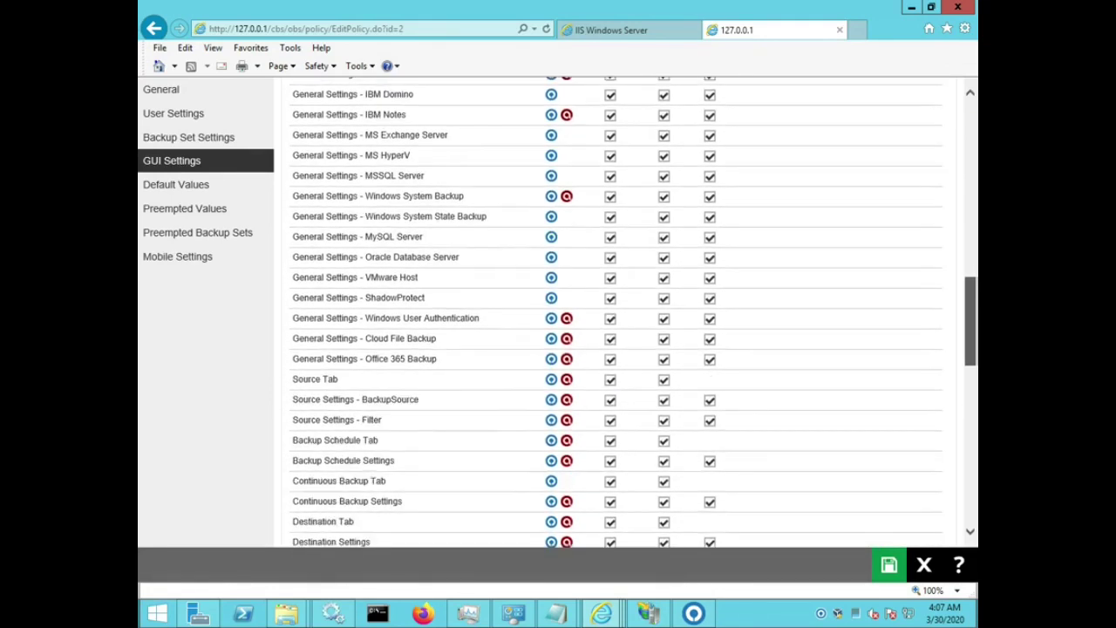
{"action": "scroll", "coordinate": [615, 314], "scroll_direction": "down", "scroll_amount": 1}
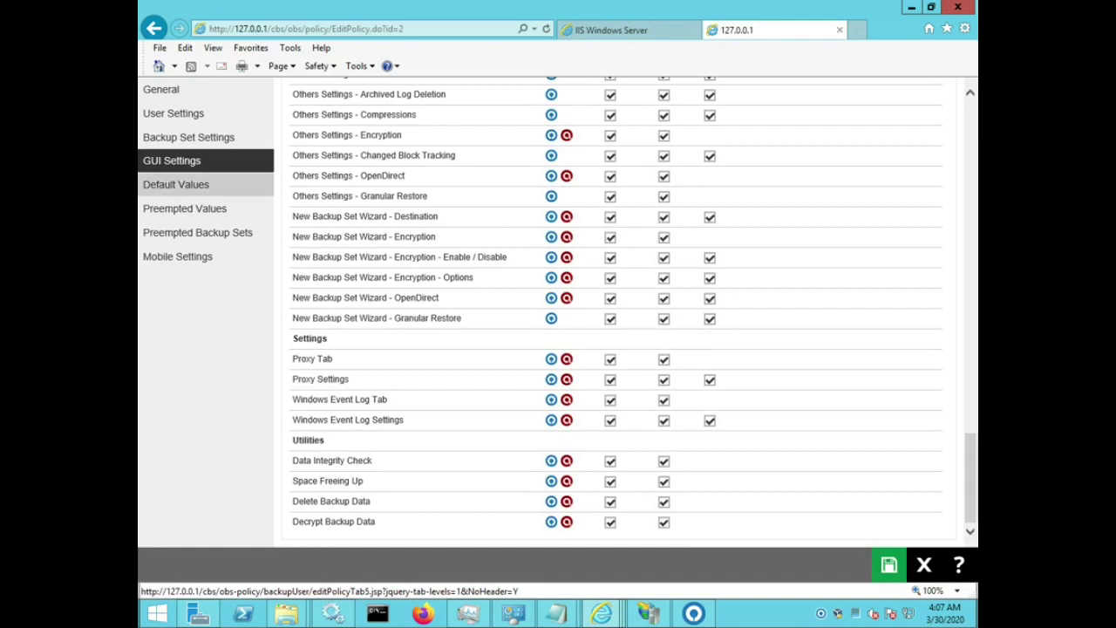
Review the policy's Default Values, Preempted Values, Preempted Backup Sets and Mobile Settings, finishing on its General page.
{"action": "left_click", "coordinate": [176, 185]}
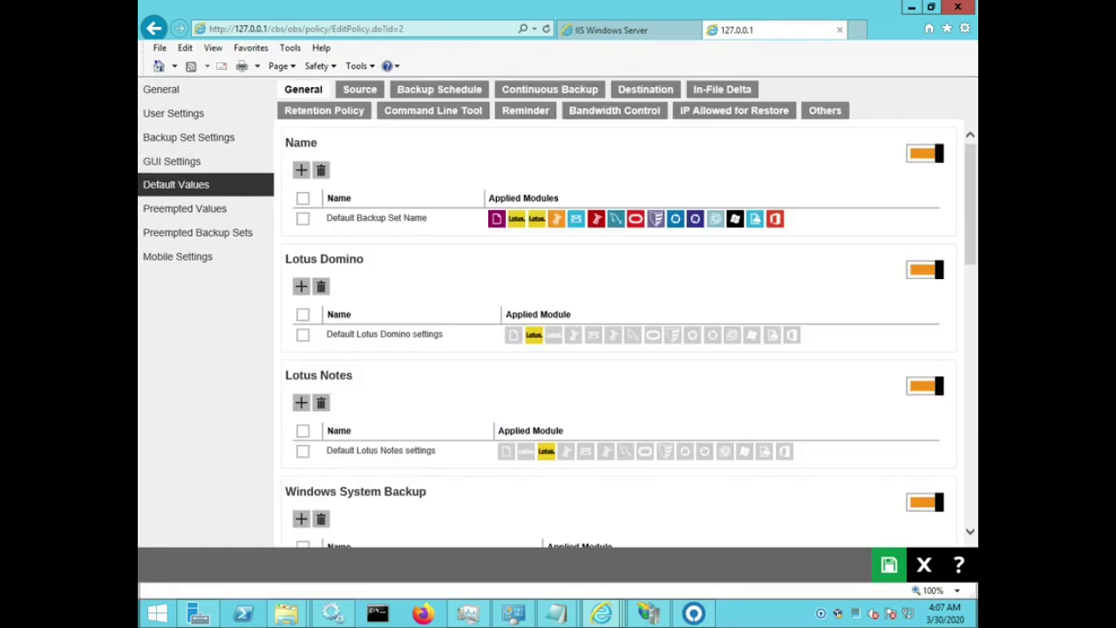
{"action": "left_click", "coordinate": [185, 209]}
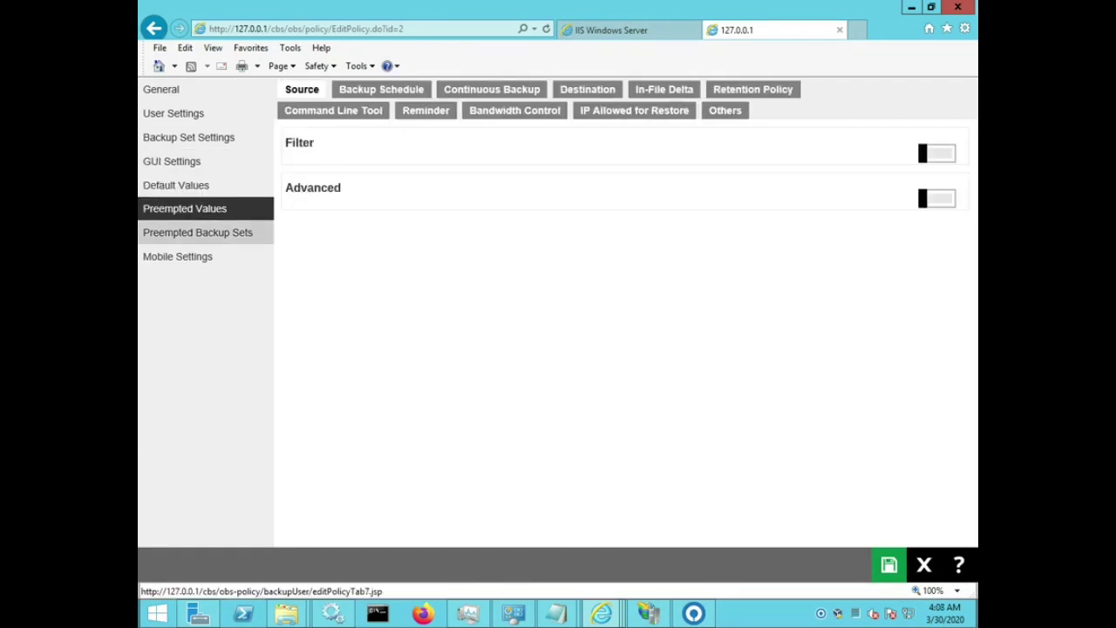
{"action": "left_click", "coordinate": [198, 232]}
{"action": "left_click", "coordinate": [178, 257]}
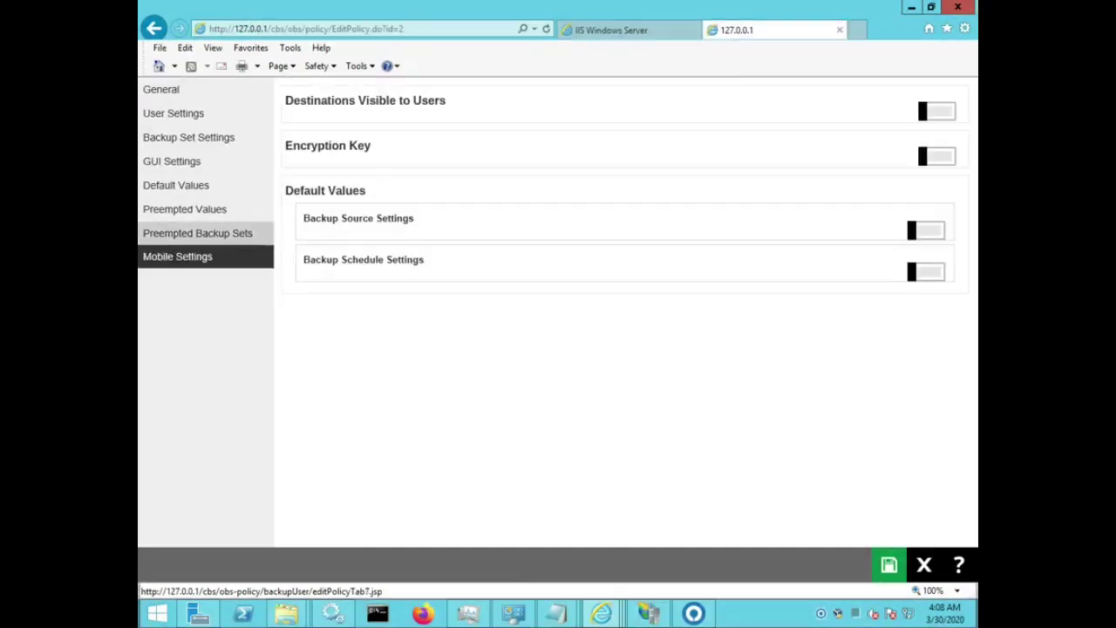
{"action": "left_click", "coordinate": [161, 89]}
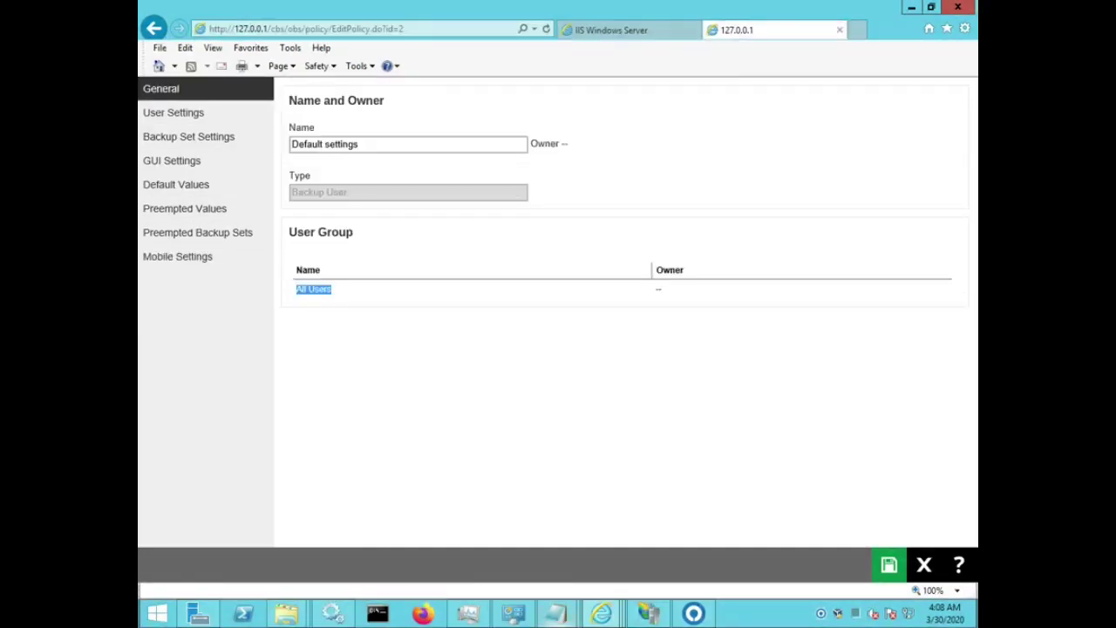
Switch to HowToBasicPolicies.txt in Notepad and add an indented note under item 2: 'The "Default Settings" policy, is associated with the "All Users" group.'.
{"action": "mouse_move", "coordinate": [556, 614]}
{"action": "left_click", "coordinate": [637, 529]}
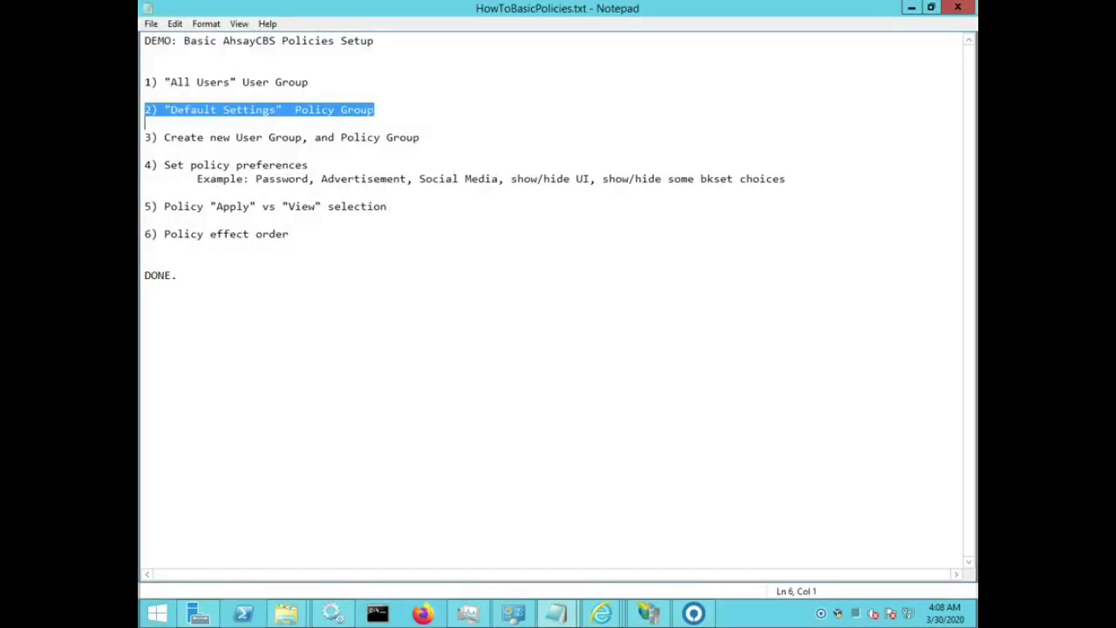
{"action": "key", "text": "Left"}
{"action": "key", "text": "Return"}
{"action": "key", "text": "Tab"}
{"action": "type", "text": "T"}
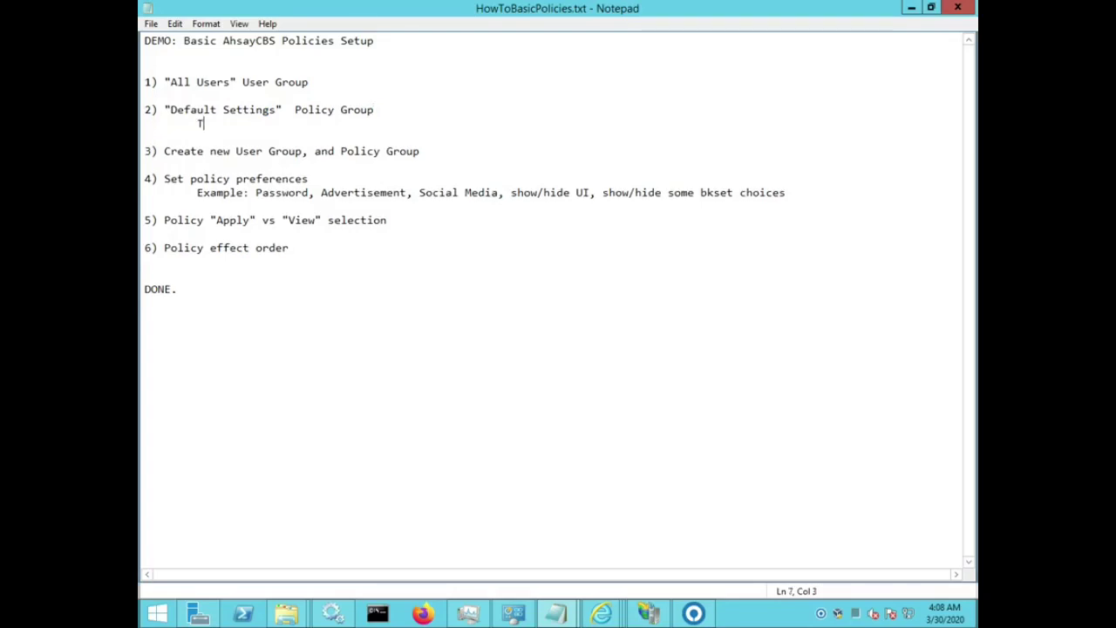
{"action": "type", "text": "he \"Default Settings\" policy"}
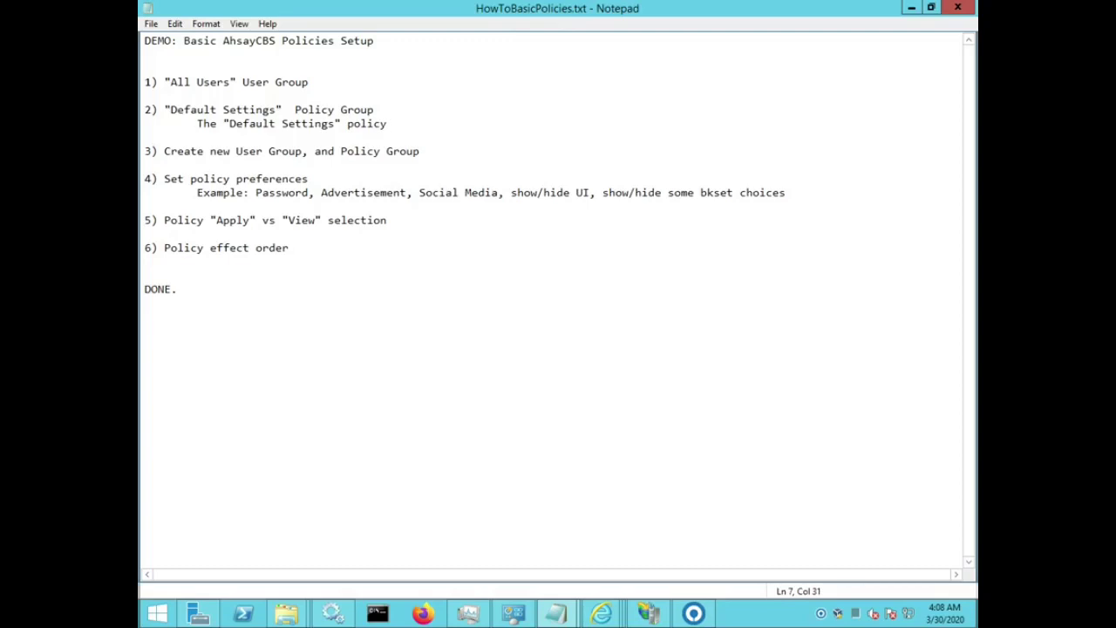
{"action": "type", "text": ", is associated wi"}
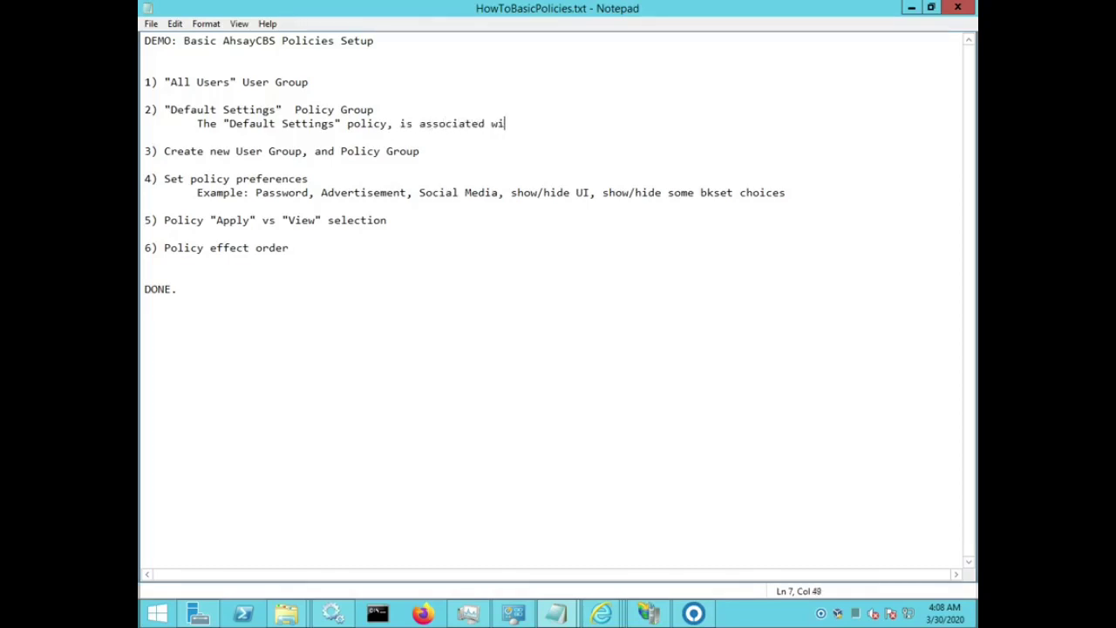
{"action": "type", "text": "th the D\"All Users\" group"}
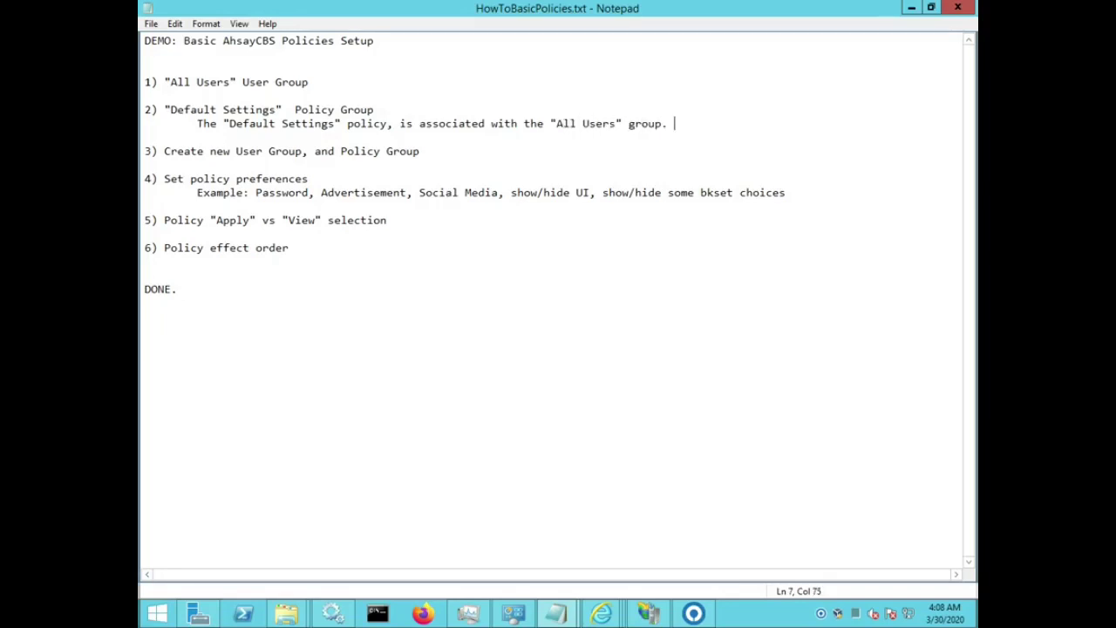
{"action": "type", "text": "."}
Add a second indented note: 'The "Default Settings" policy should be the 'catch-all' for ALL users created on the system.'.
{"action": "key", "text": "Return"}
{"action": "key", "text": "Tab"}
{"action": "type", "text": "T"}
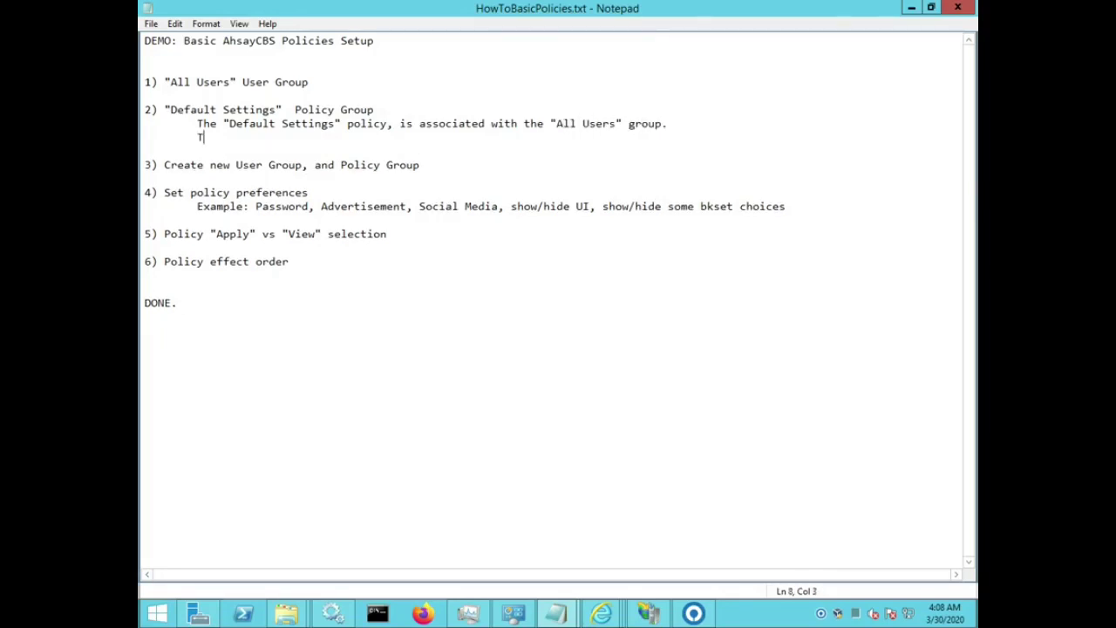
{"action": "type", "text": "he \"Default Settin"}
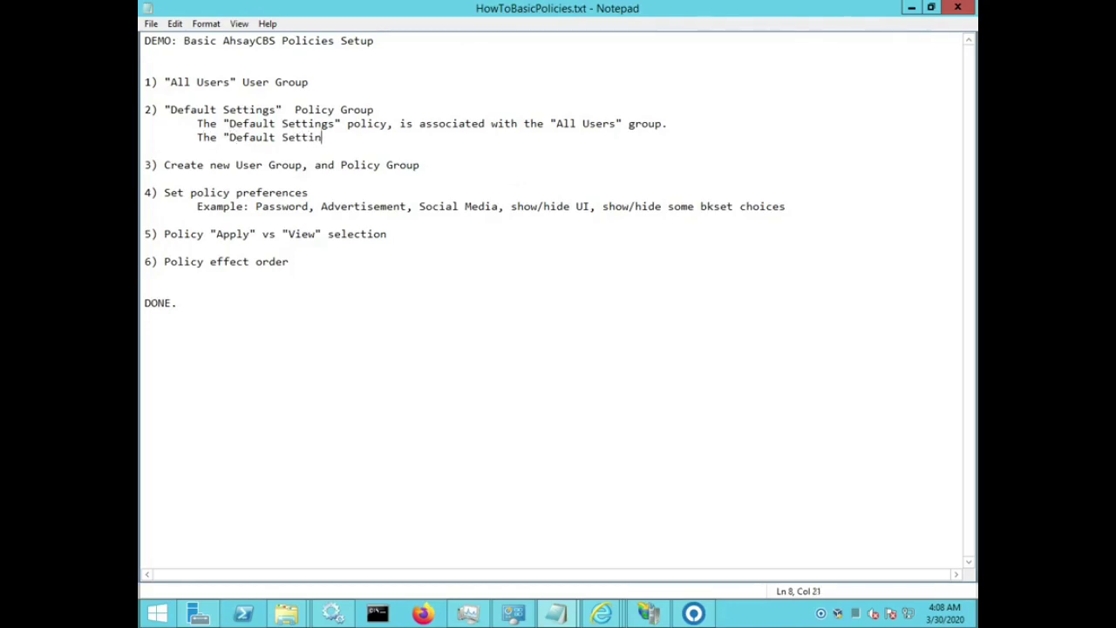
{"action": "type", "text": "gs\" policy should be the "}
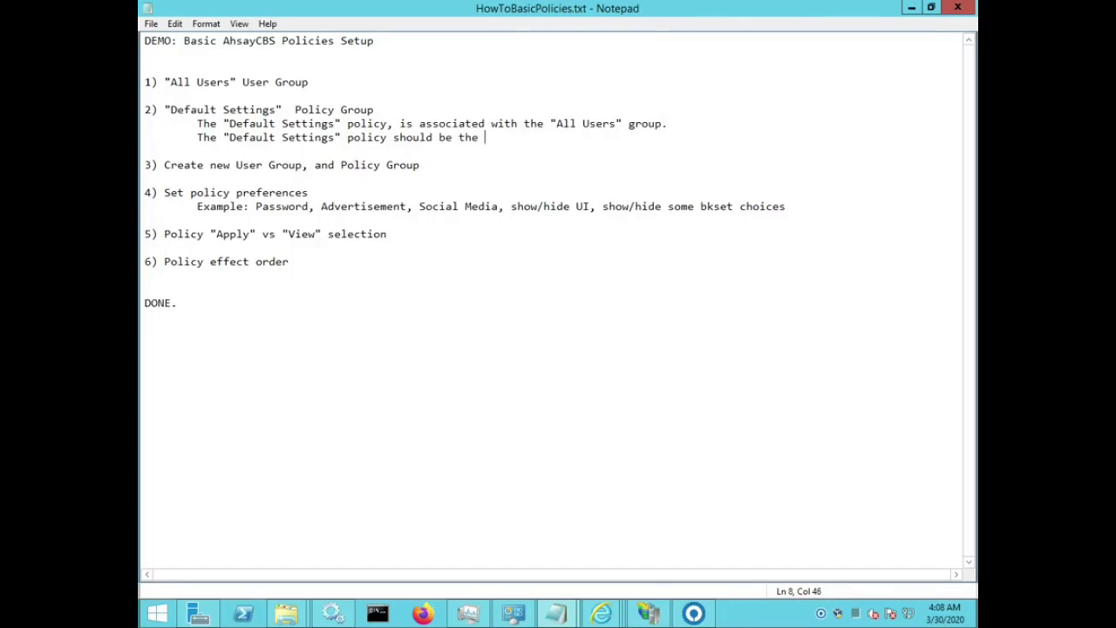
{"action": "type", "text": "'catch-all' for ALL u"}
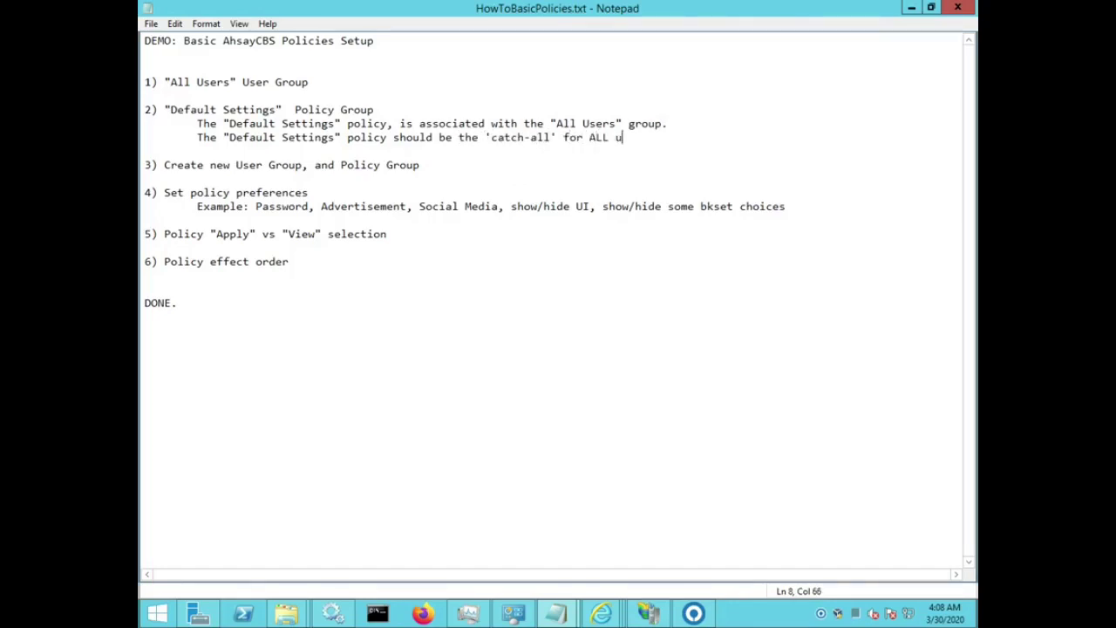
{"action": "type", "text": "sers created on the "}
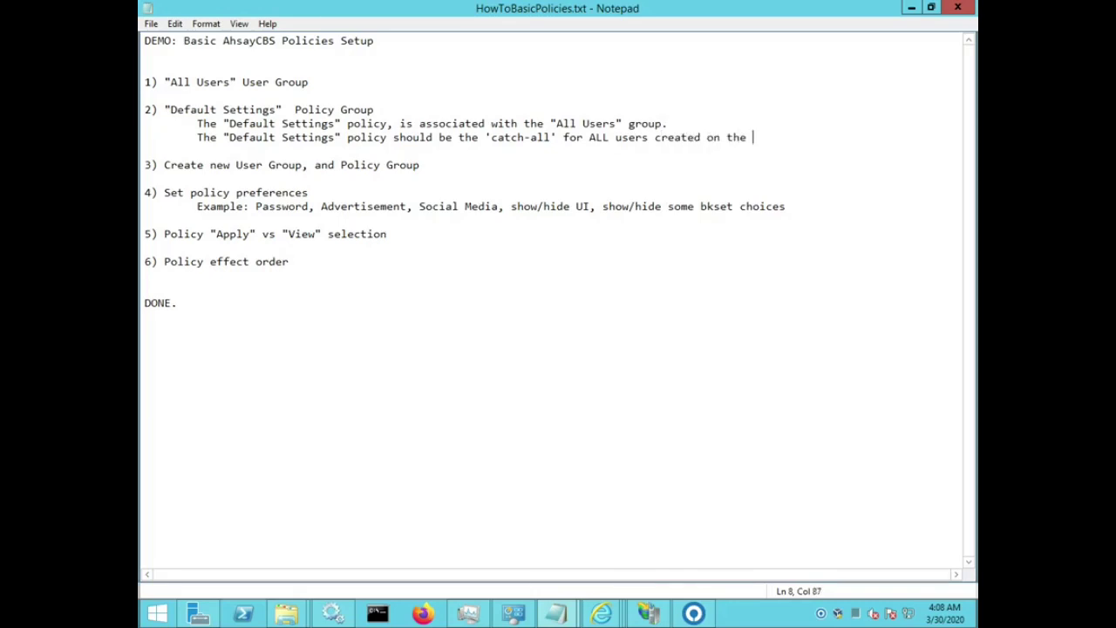
{"action": "type", "text": "system."}
Add a third indented note: 'You should decide if you want this to be 'strict' or 'lienent' or 'medium'.'.
{"action": "key", "text": "Return"}
{"action": "key", "text": "Tab"}
{"action": "type", "text": "You "}
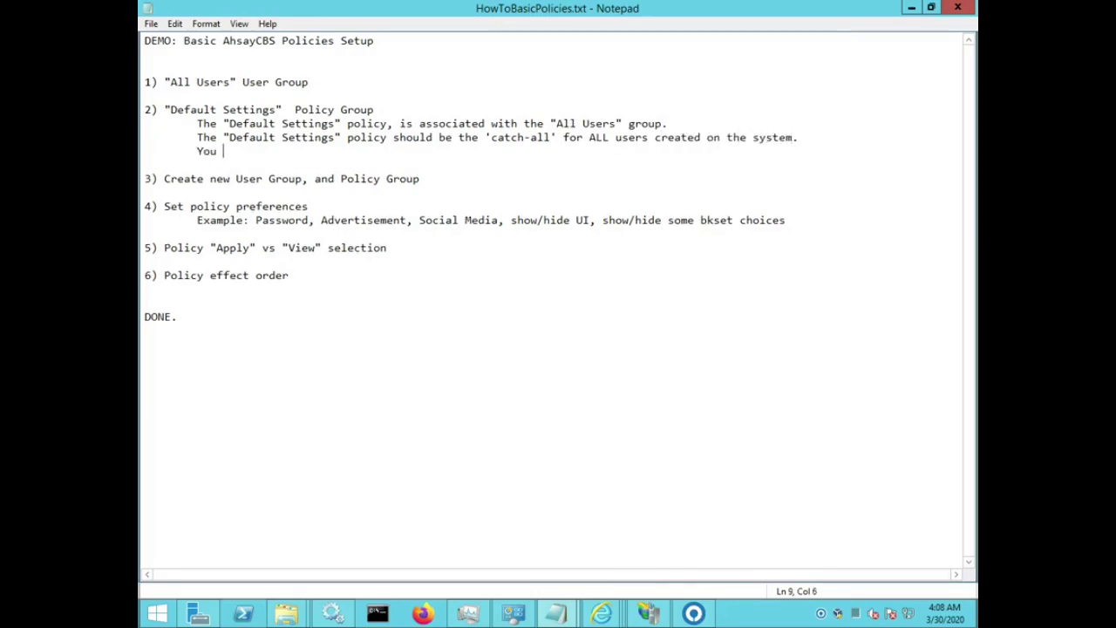
{"action": "type", "text": "should decide if you want this to be "}
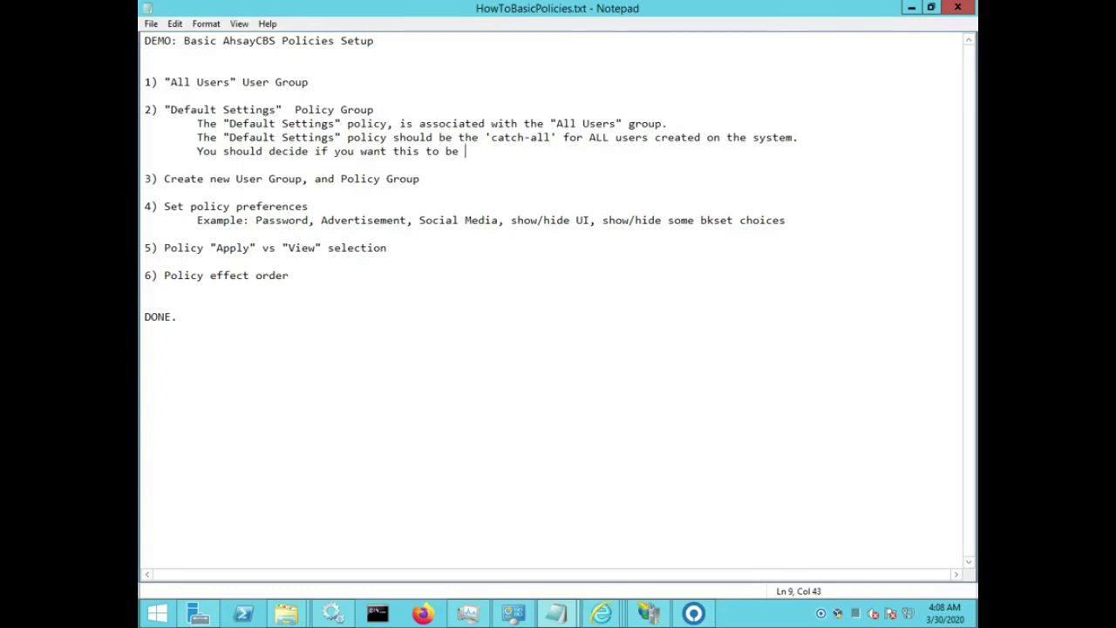
{"action": "type", "text": "'strict' or 'leinent'"}
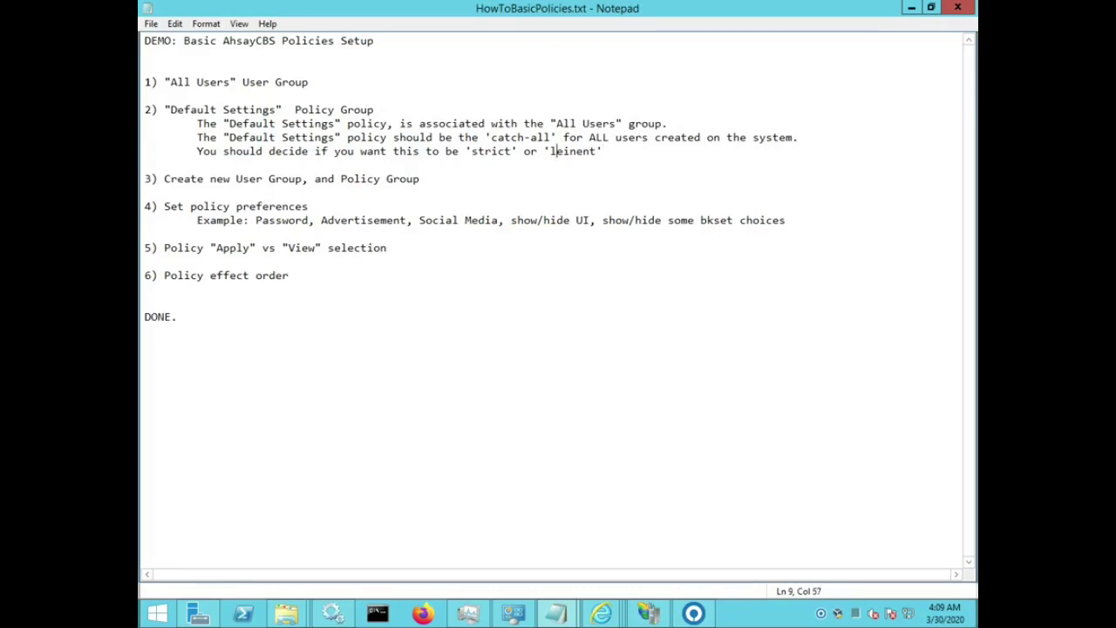
{"action": "key", "text": "Delete"}
{"action": "key", "text": "Right"}
{"action": "type", "text": "e"}
{"action": "type", "text": " or '"}
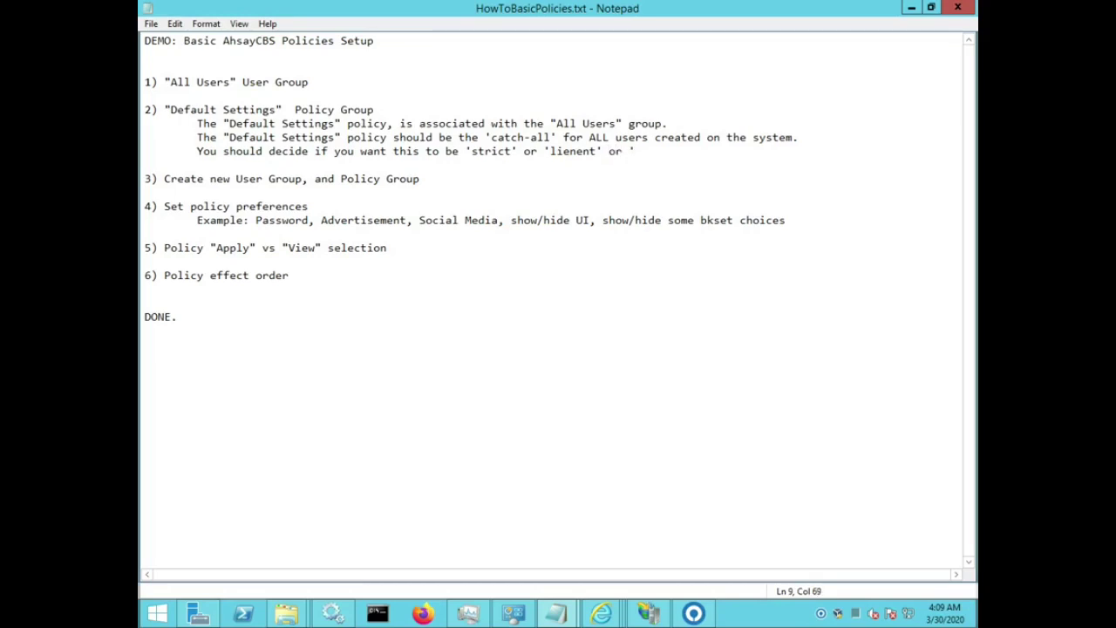
{"action": "type", "text": "medium'."}
Begin a fourth note: 'Since "All Users" group is applied to any created user, they will assume the "Default Settings", until you'.
{"action": "key", "text": "Return"}
{"action": "key", "text": "Tab"}
{"action": "type", "text": "S"}
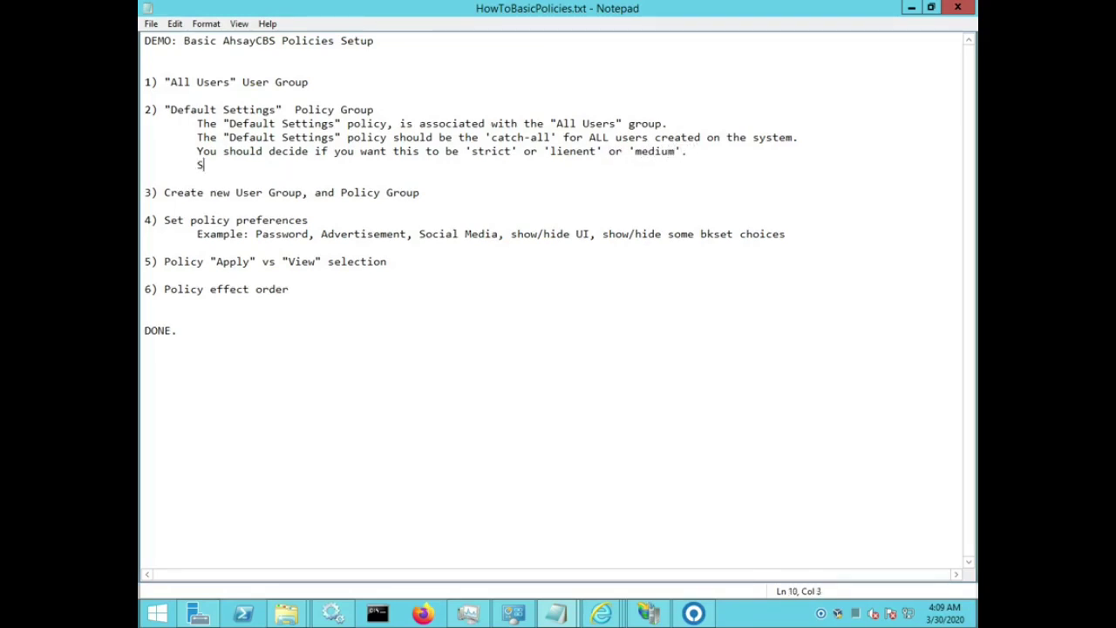
{"action": "type", "text": "ince \"All Users\" "}
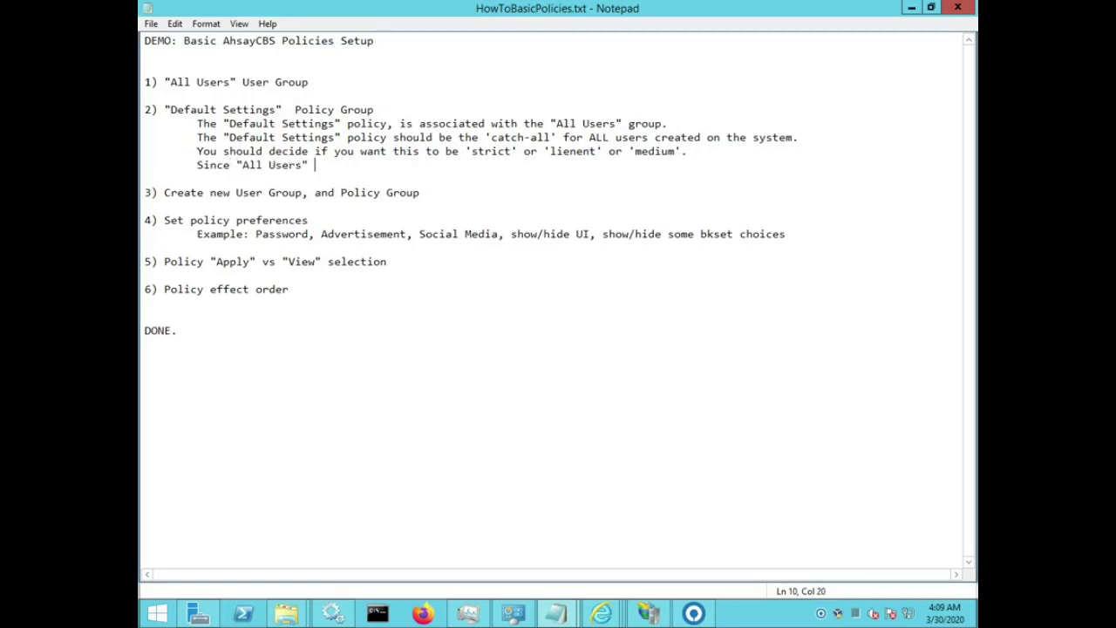
{"action": "type", "text": "group is applied to a"}
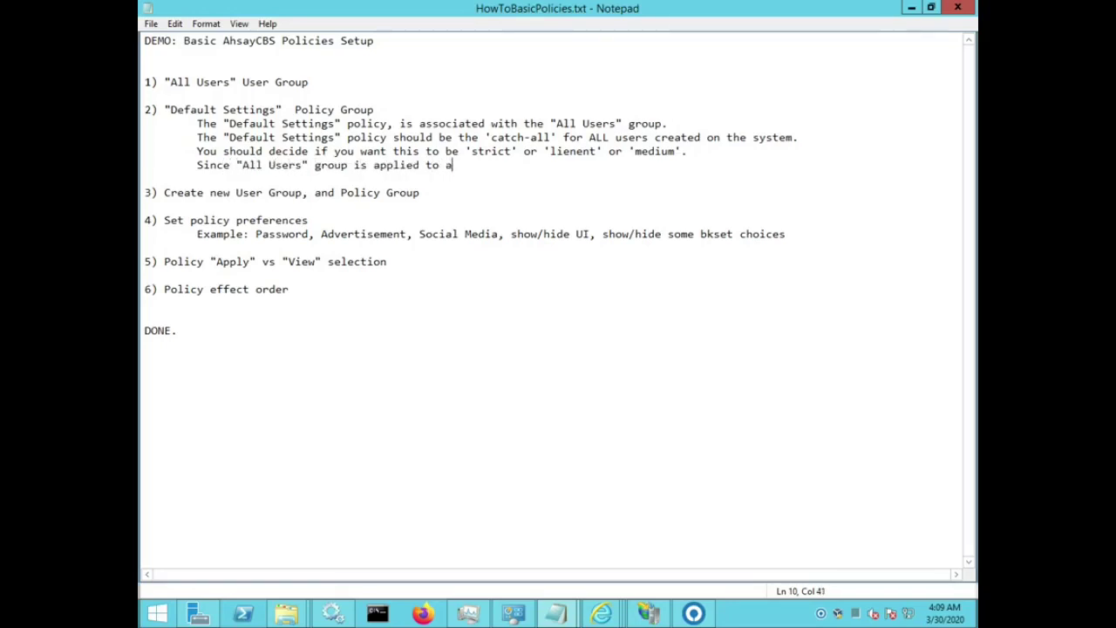
{"action": "type", "text": "ny created user, they will as"}
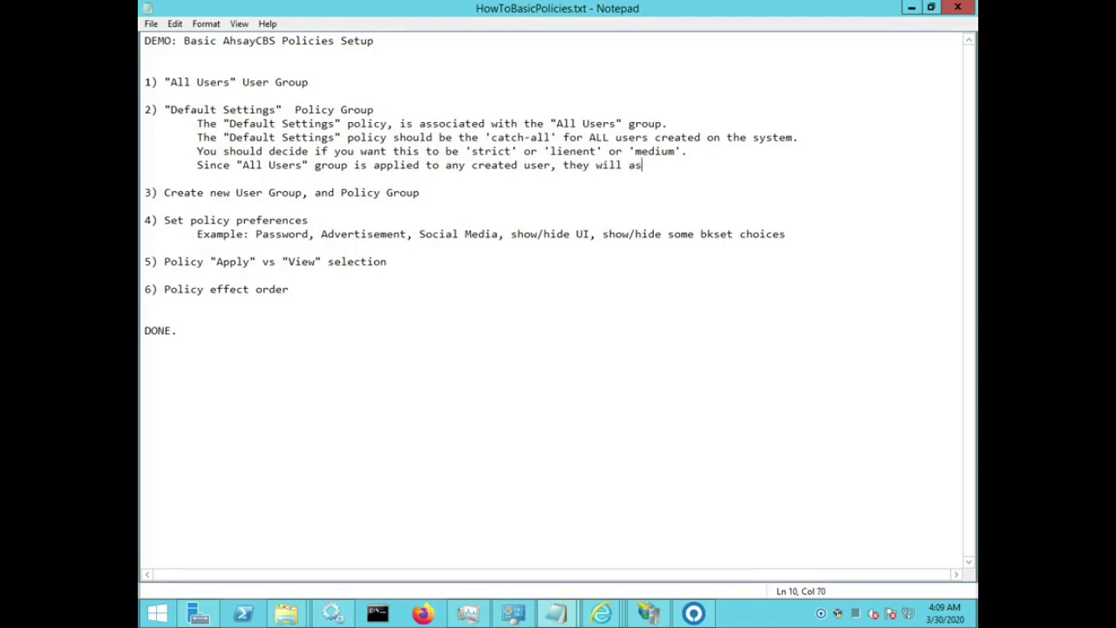
{"action": "type", "text": "sume the \"Default Set"}
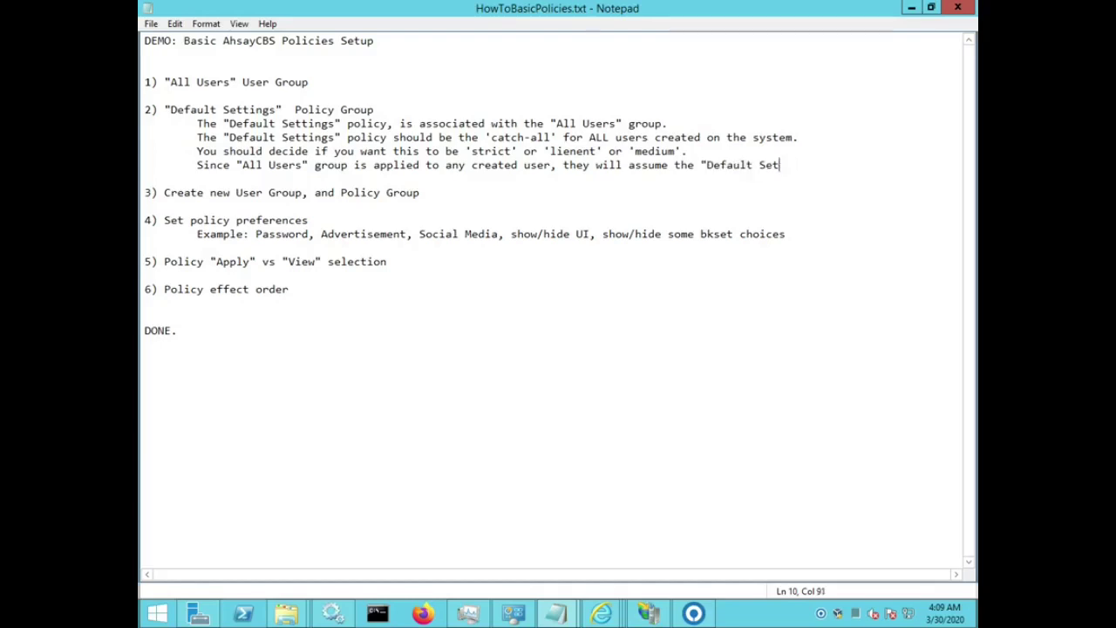
{"action": "type", "text": "tings\", until you"}
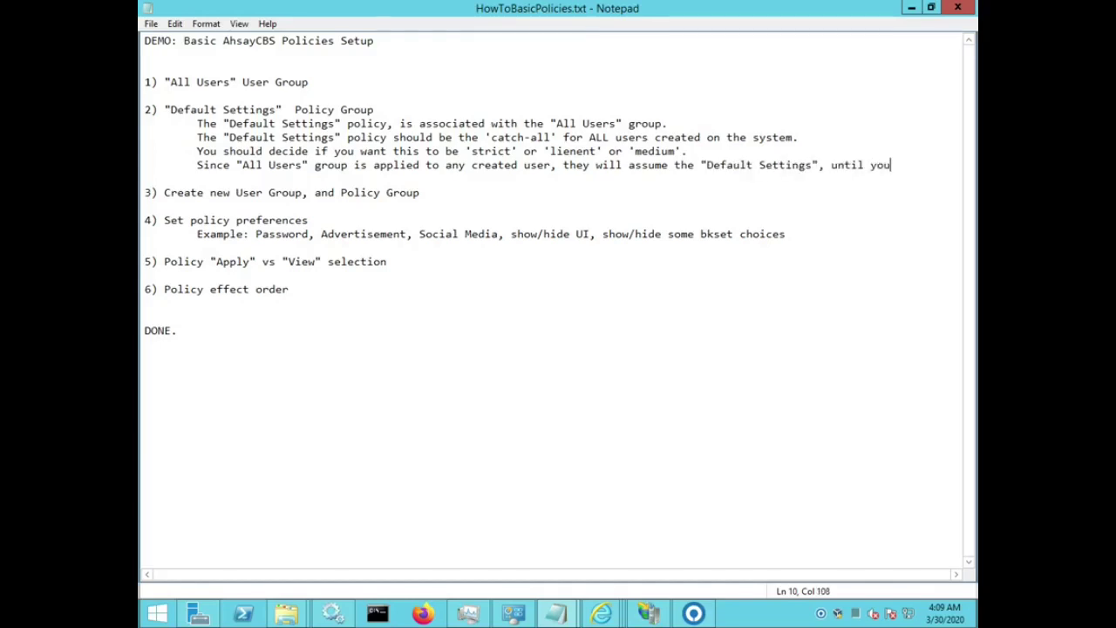
Continue the fourth note on a double-indented line with 'reassign the user to another Group / Policy.'.
{"action": "key", "text": "Return"}
{"action": "key", "text": "Tab"}
{"action": "key", "text": "Tab"}
{"action": "type", "text": "reassign th"}
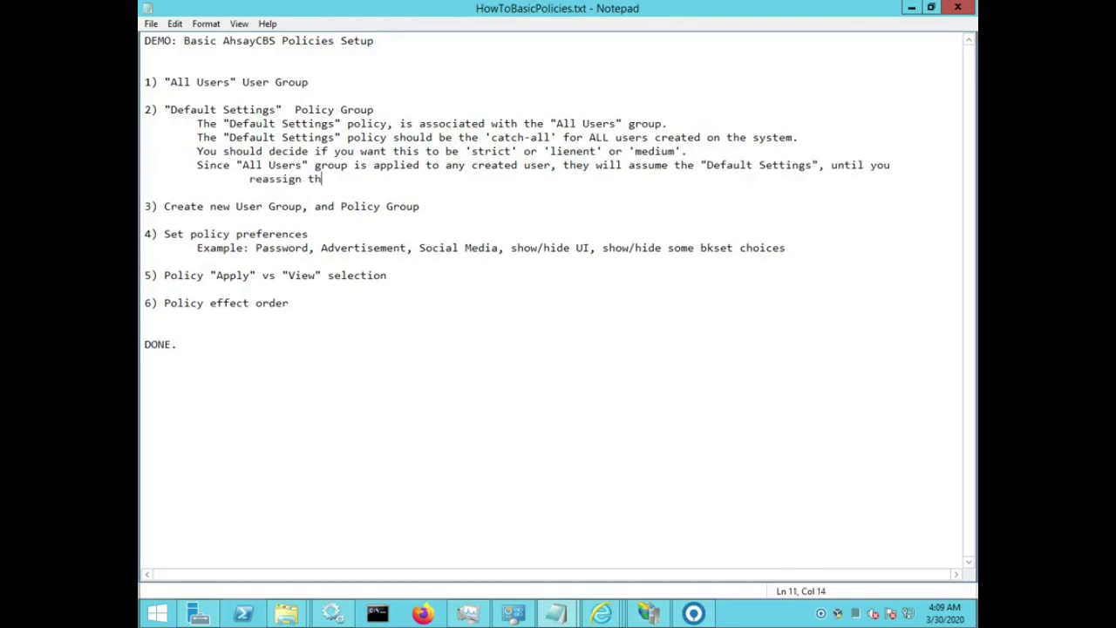
{"action": "type", "text": "e user to another "}
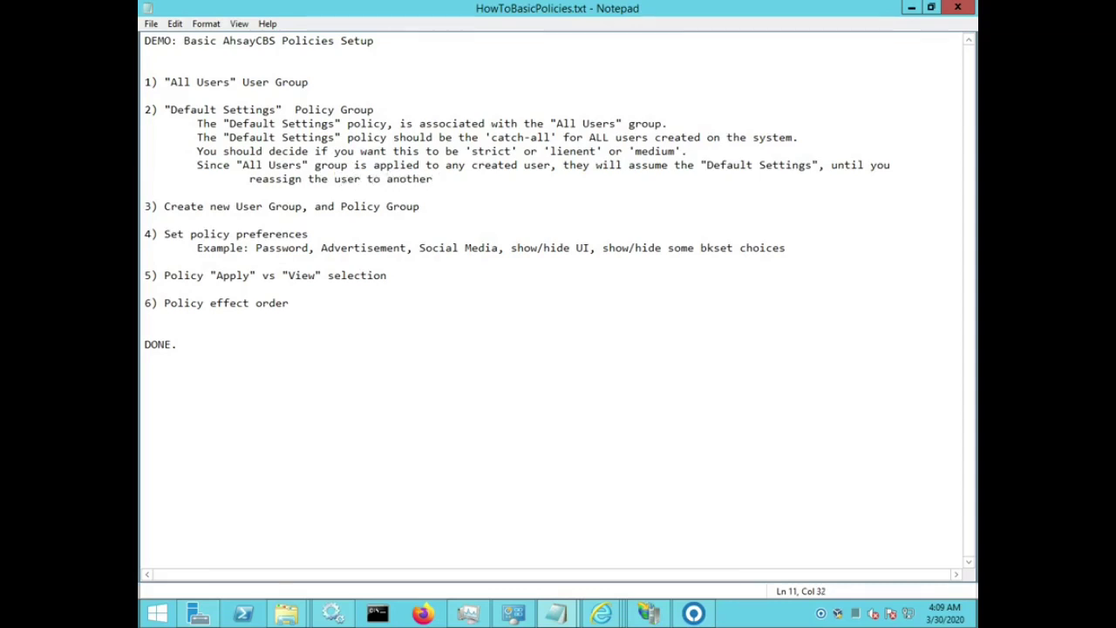
{"action": "type", "text": "Group / Policy"}
Highlight all the explanatory note lines under item 2, from the policy association down to the reassignment line.
{"action": "key", "text": "Down"}
{"action": "key", "text": "shift+Up"}
{"action": "key", "text": "shift+Up"}
{"action": "key", "text": "shift+Up"}
{"action": "key", "text": "shift+Up"}
{"action": "key", "text": "shift+Up"}
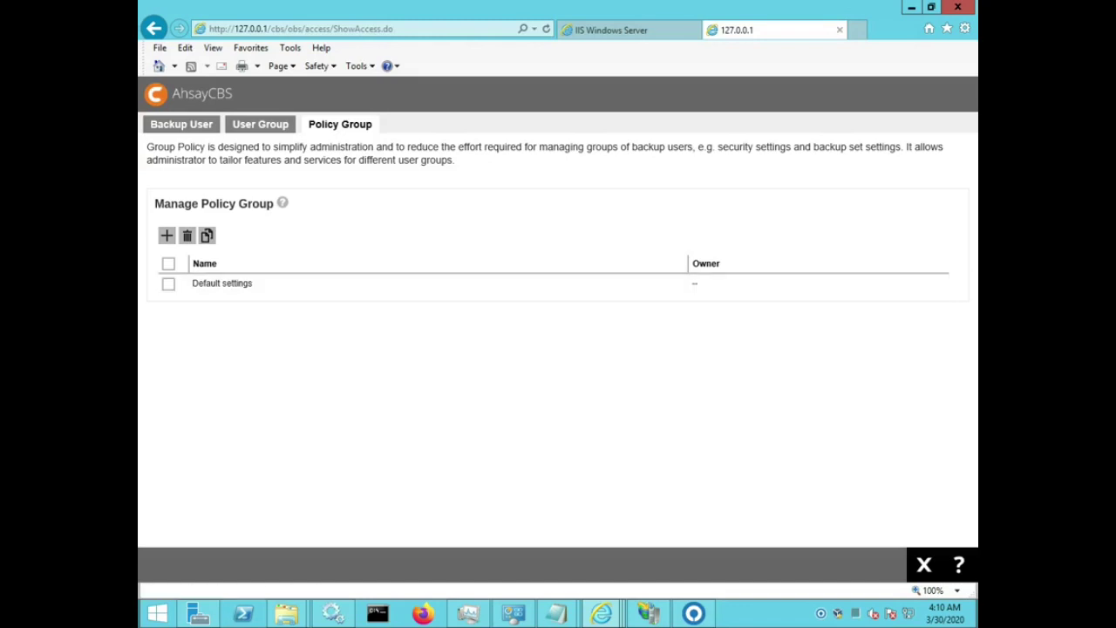
Create and save a new policy group named Finance Policy in the AhsayCBS policy group list.
{"action": "left_click", "coordinate": [167, 235]}
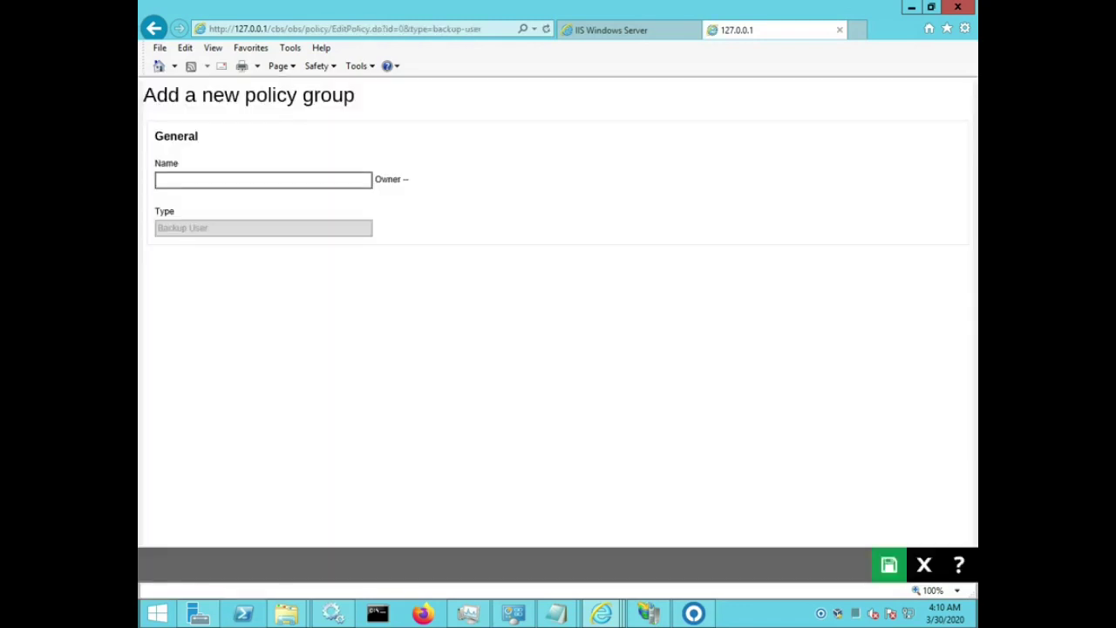
{"action": "type", "text": "Finance Policy"}
{"action": "left_click", "coordinate": [889, 565]}
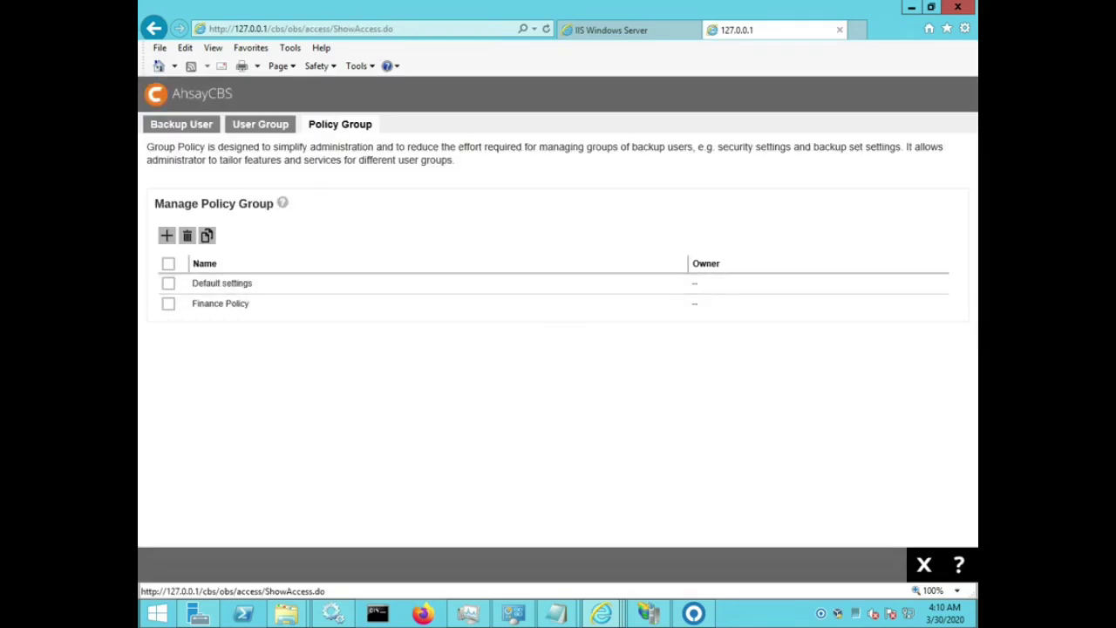
Create and save another policy group named Comedian Policy.
{"action": "left_click", "coordinate": [166, 235]}
{"action": "left_click", "coordinate": [210, 180]}
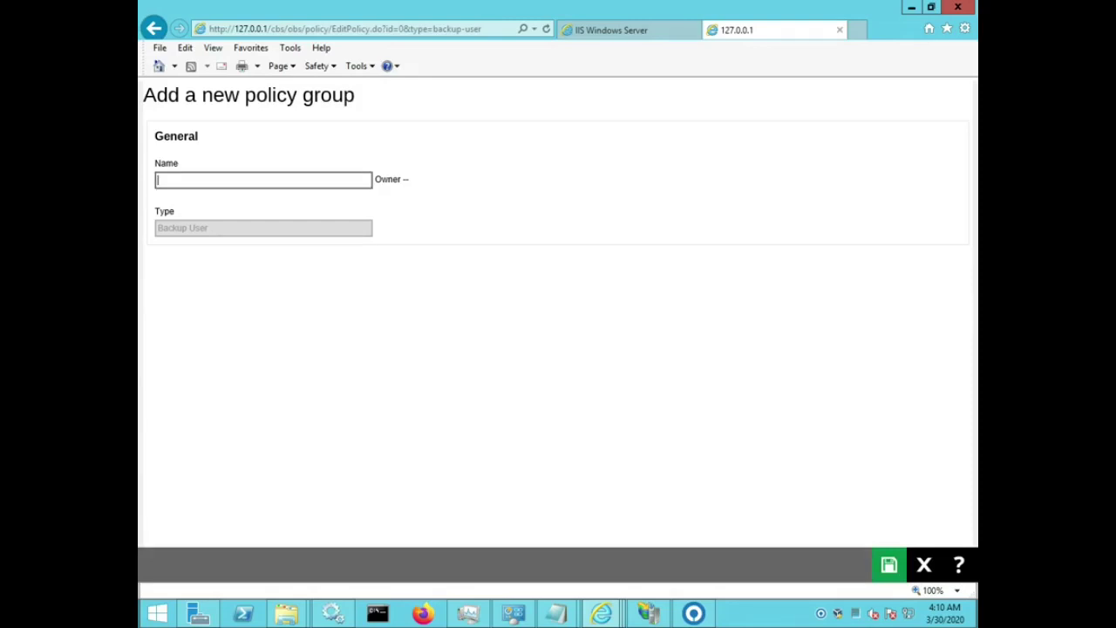
{"action": "type", "text": "Comedian Policy"}
{"action": "left_click", "coordinate": [889, 565]}
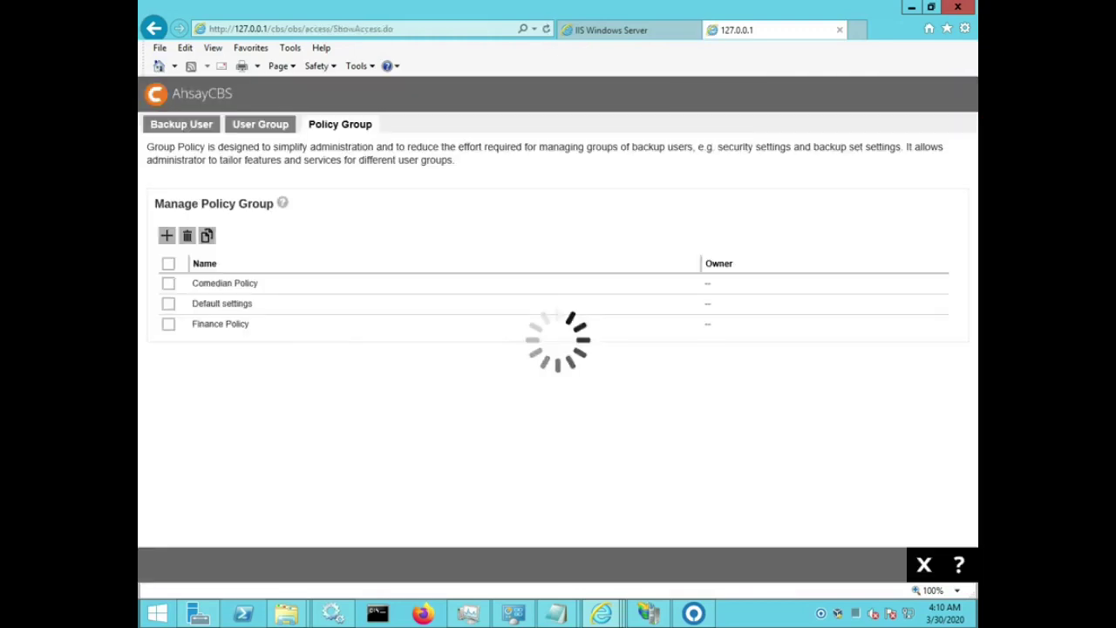
Switch to HowToBasicPolicies.txt in Notepad and highlight item 3, 'Create new User Group, and Policy Group'.
{"action": "mouse_move", "coordinate": [555, 614]}
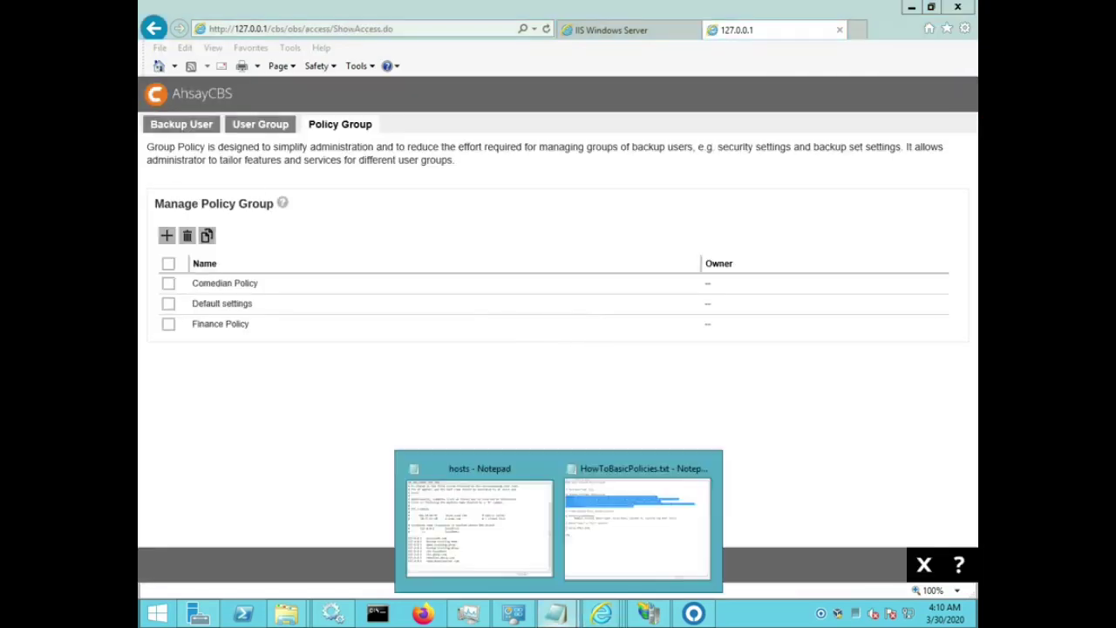
{"action": "left_click", "coordinate": [636, 523]}
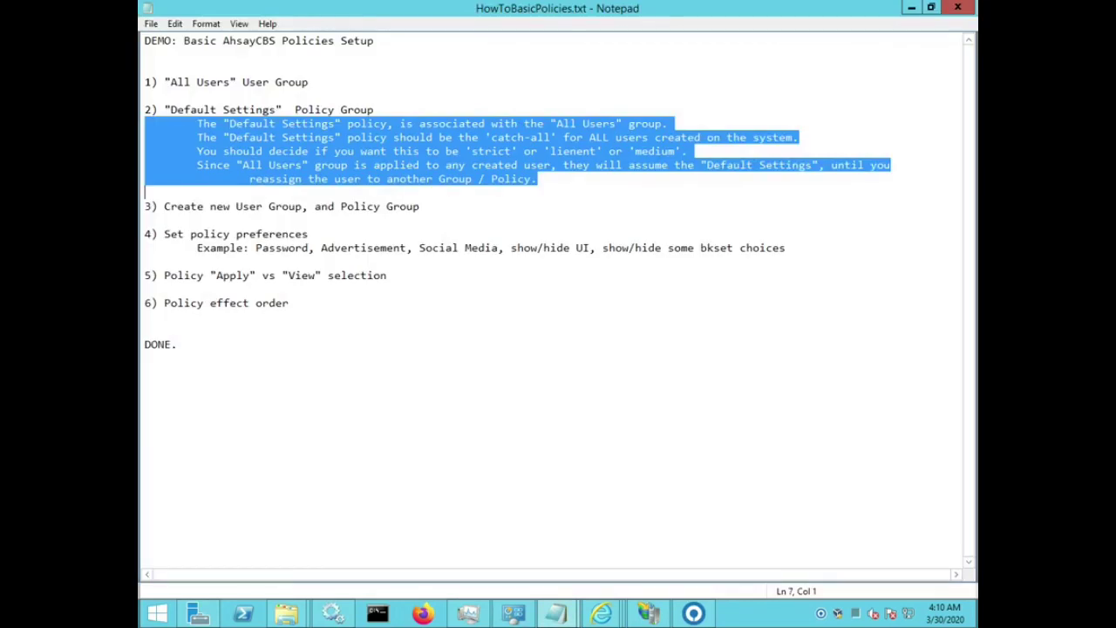
{"action": "left_click_drag", "start_coordinate": [147, 219], "coordinate": [145, 207]}
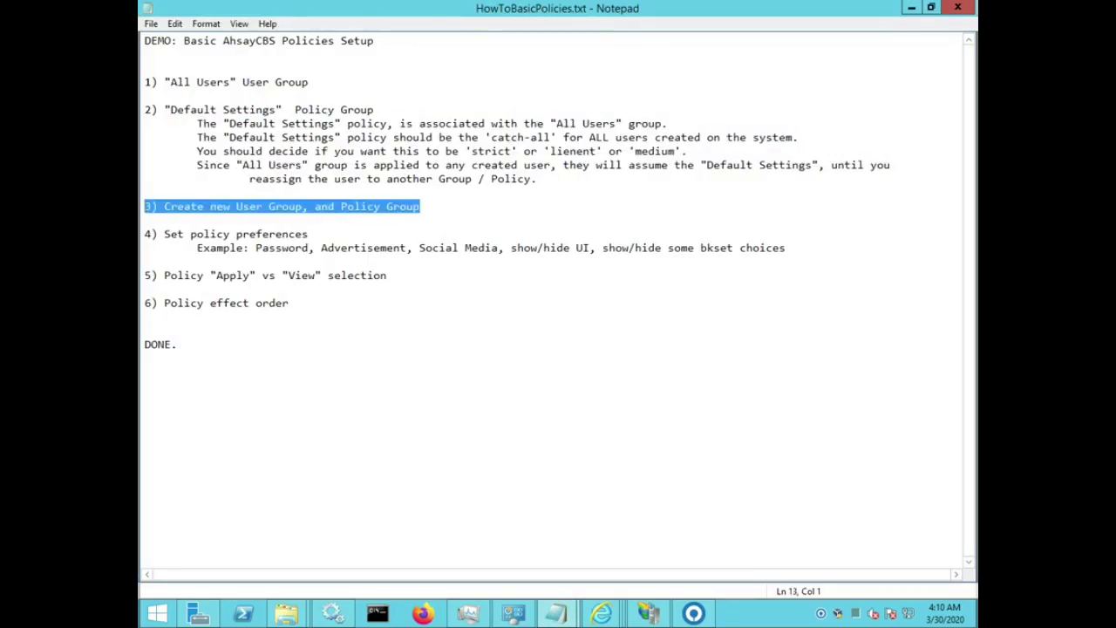
Switch to AhsayCBS in Internet Explorer, open the policy group's user settings, and enable the Password and Invalid login attempt limit settings.
{"action": "mouse_move", "coordinate": [600, 613]}
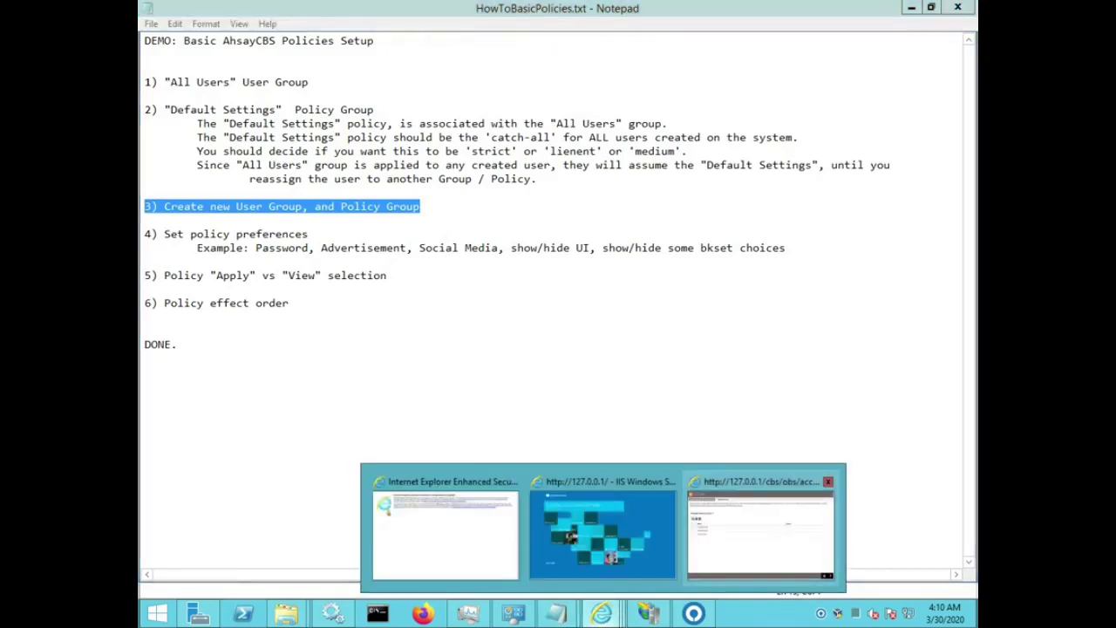
{"action": "left_click", "coordinate": [760, 530]}
{"action": "left_click", "coordinate": [220, 323]}
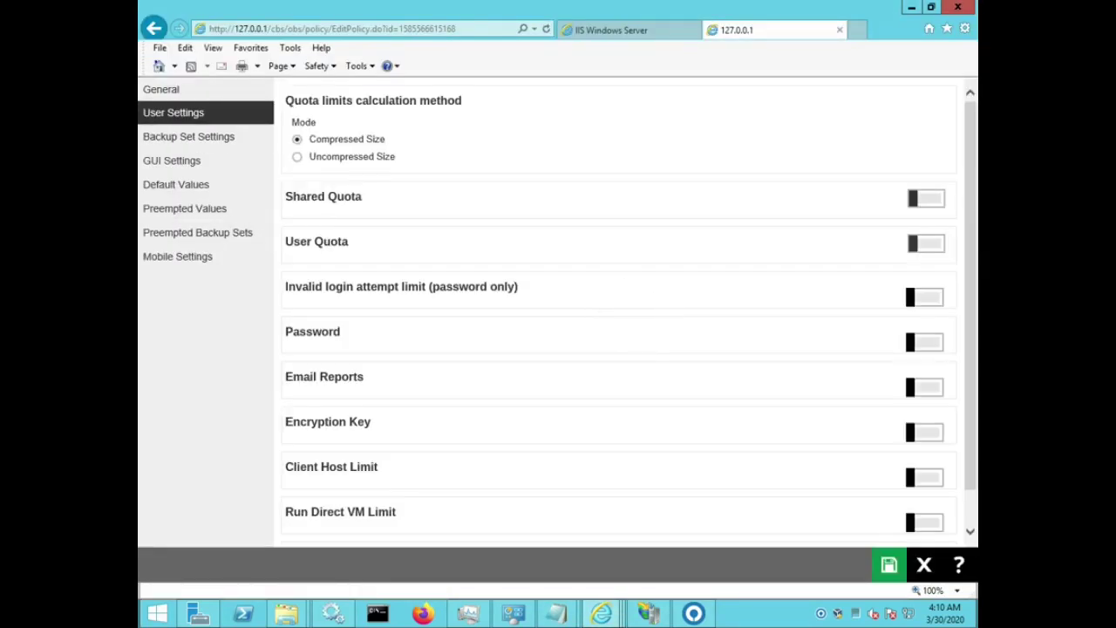
{"action": "left_click", "coordinate": [924, 342]}
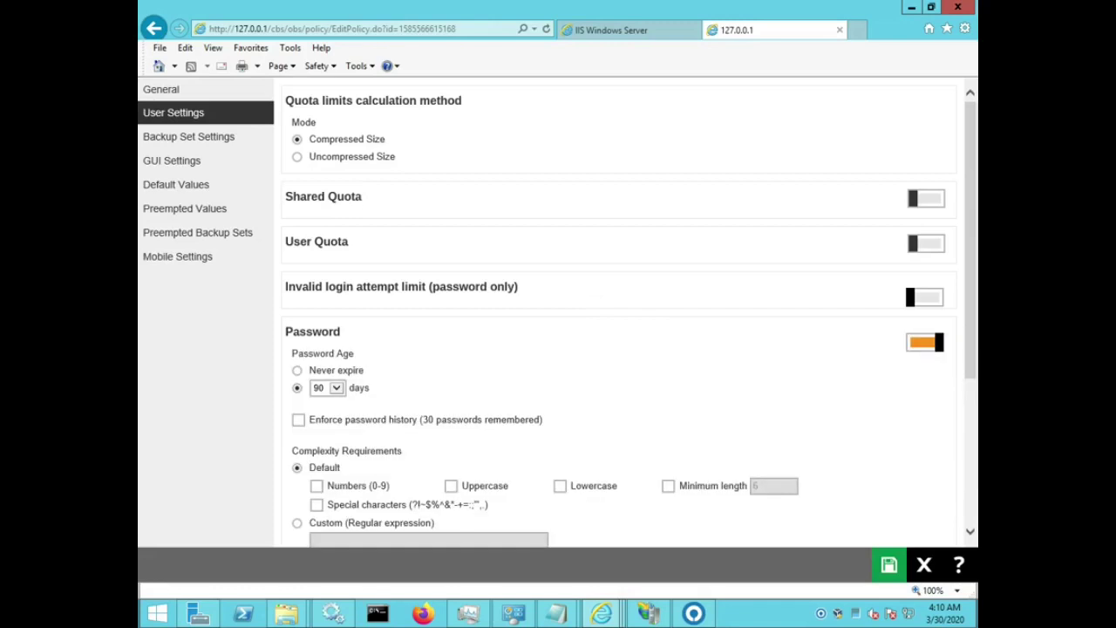
{"action": "left_click", "coordinate": [925, 298]}
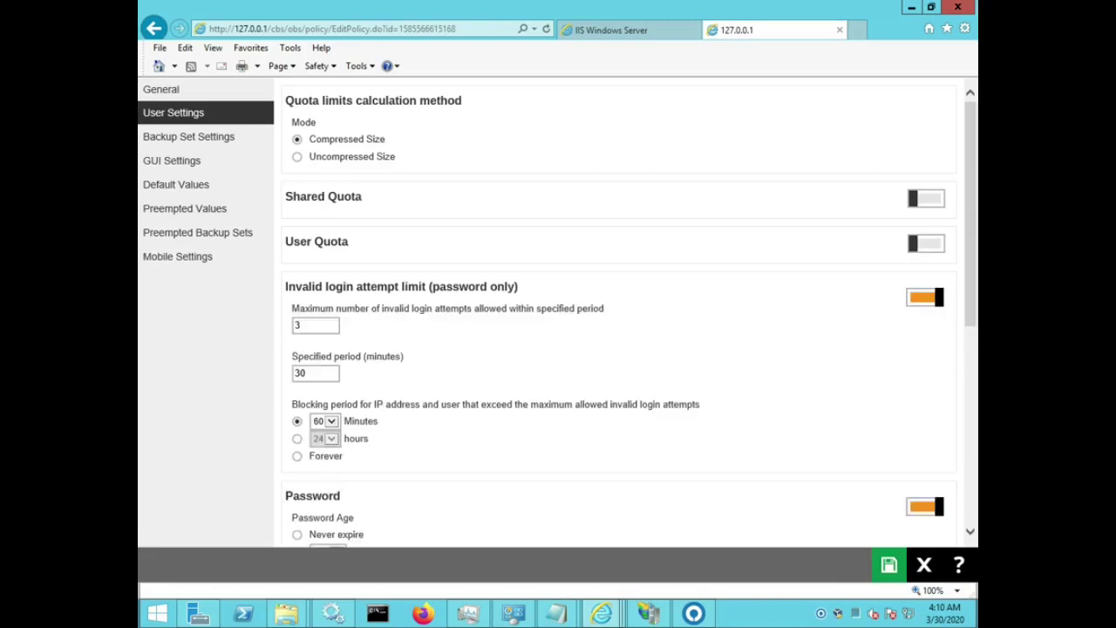
{"action": "double_click", "coordinate": [301, 374]}
Set the password age to 30 days and enforce password history.
{"action": "scroll", "coordinate": [629, 316], "scroll_direction": "down", "scroll_amount": 5}
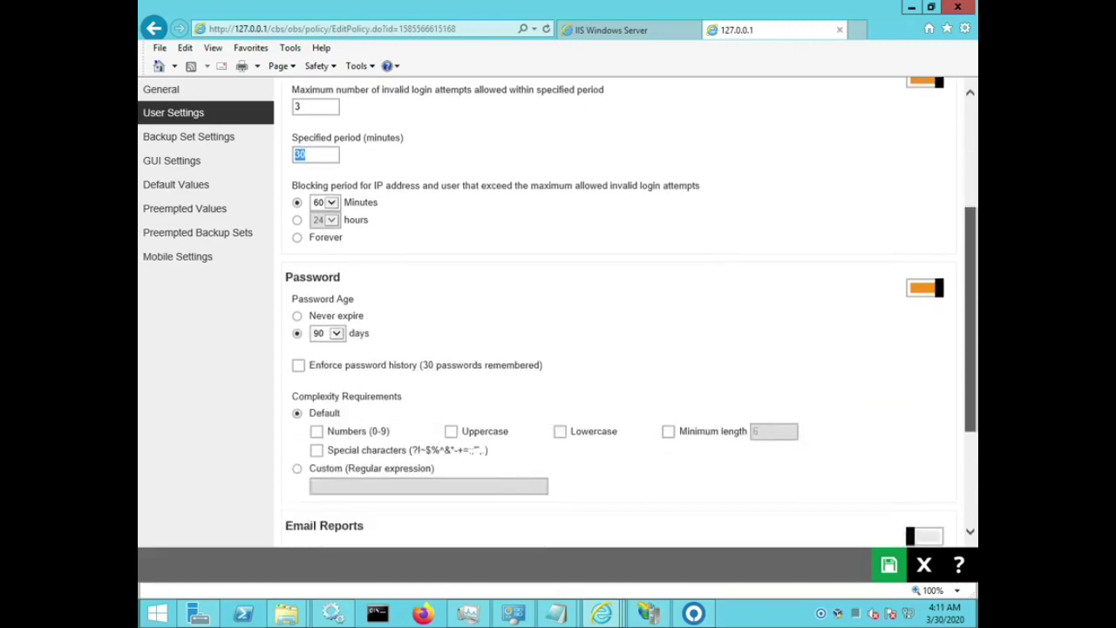
{"action": "scroll", "coordinate": [619, 317], "scroll_direction": "down", "scroll_amount": 1}
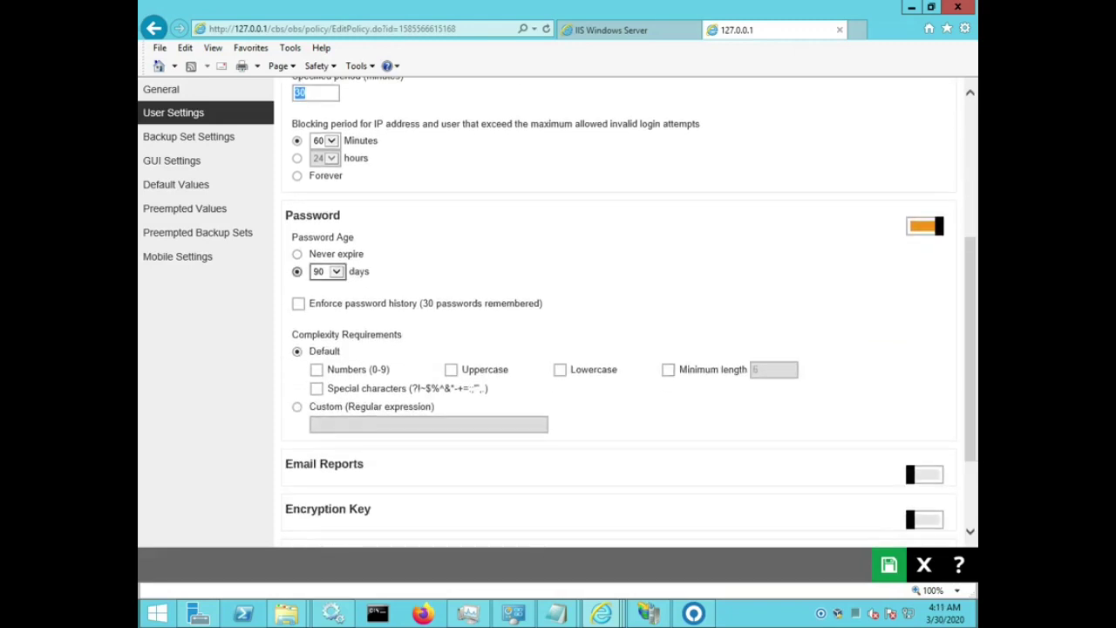
{"action": "left_click", "coordinate": [331, 271]}
{"action": "left_click", "coordinate": [334, 271]}
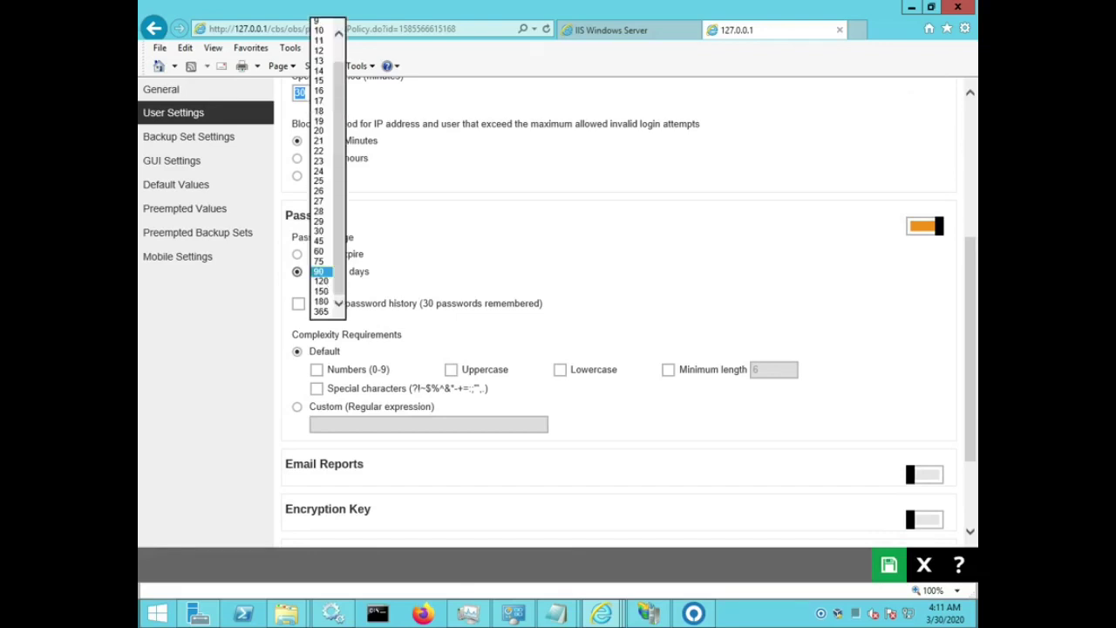
{"action": "left_click", "coordinate": [319, 231]}
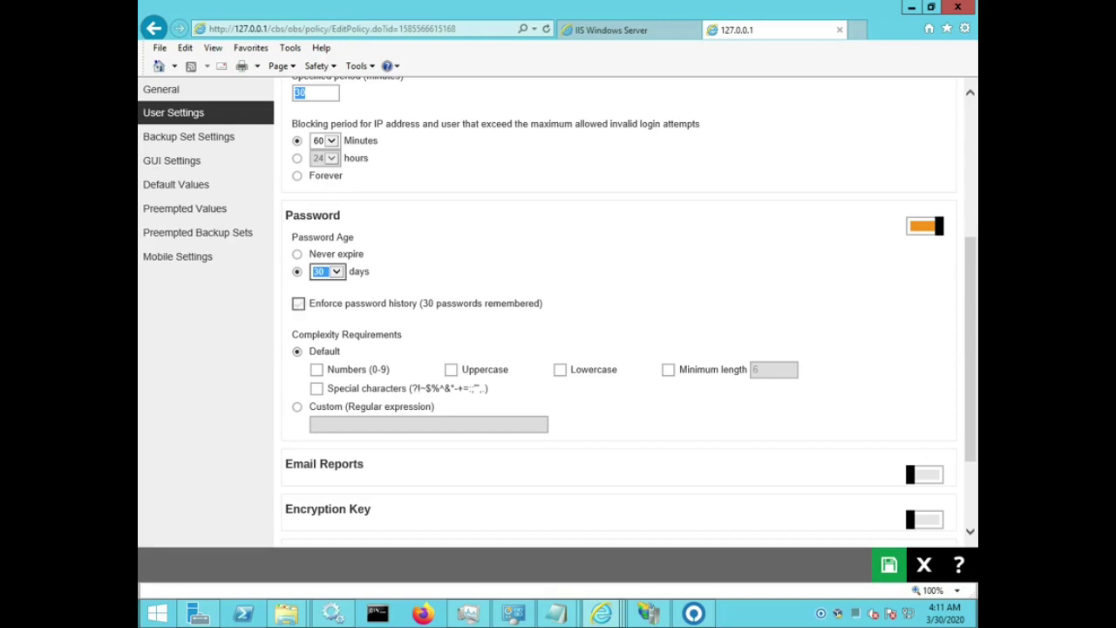
{"action": "left_click", "coordinate": [298, 303]}
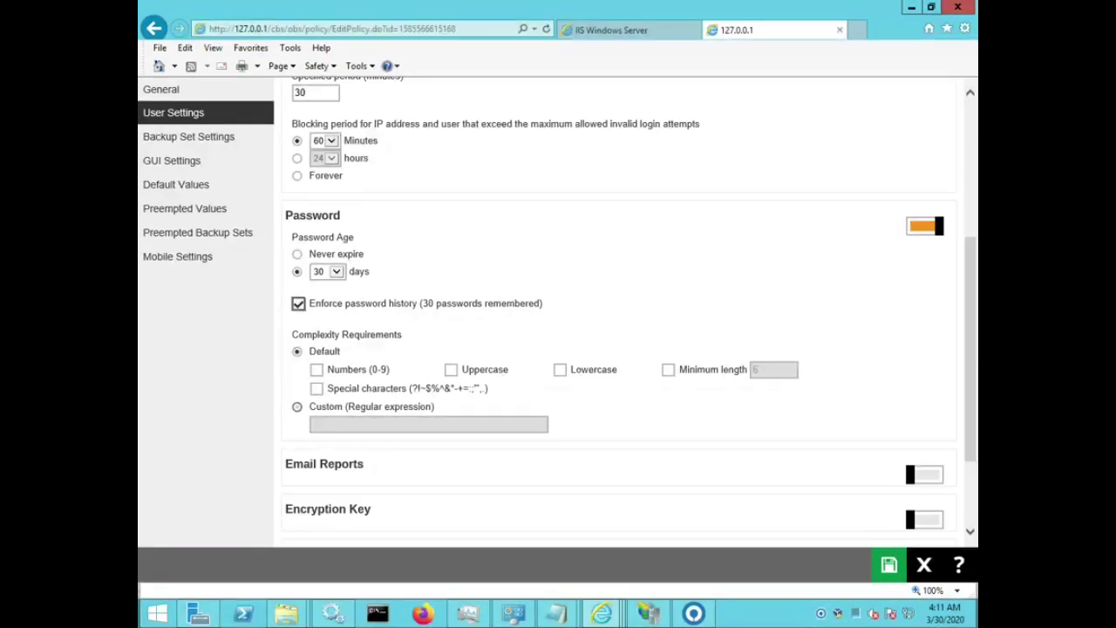
Require numbers, special characters, uppercase, lowercase and a minimum length of 6 in the default password complexity requirements.
{"action": "left_click", "coordinate": [317, 369]}
{"action": "left_click", "coordinate": [316, 388]}
{"action": "left_click", "coordinate": [450, 369]}
{"action": "left_click", "coordinate": [560, 368]}
{"action": "left_click", "coordinate": [668, 368]}
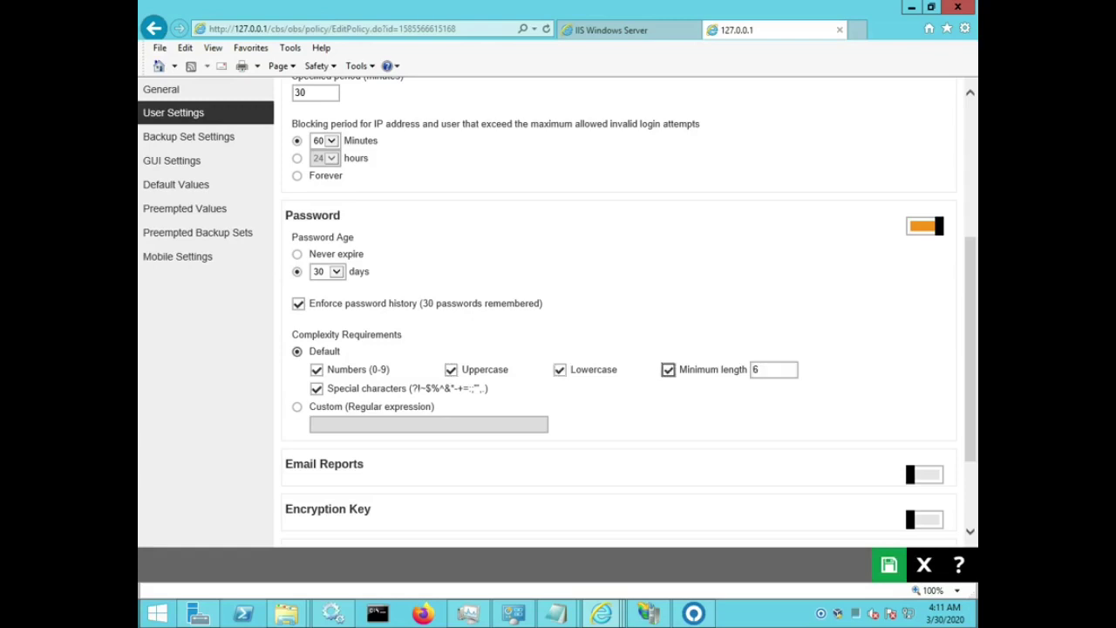
Enable the Encryption Key and Client Host Limit settings, with the encryption key uploaded after running backup for recovery.
{"action": "scroll", "coordinate": [619, 314], "scroll_direction": "down", "scroll_amount": 3}
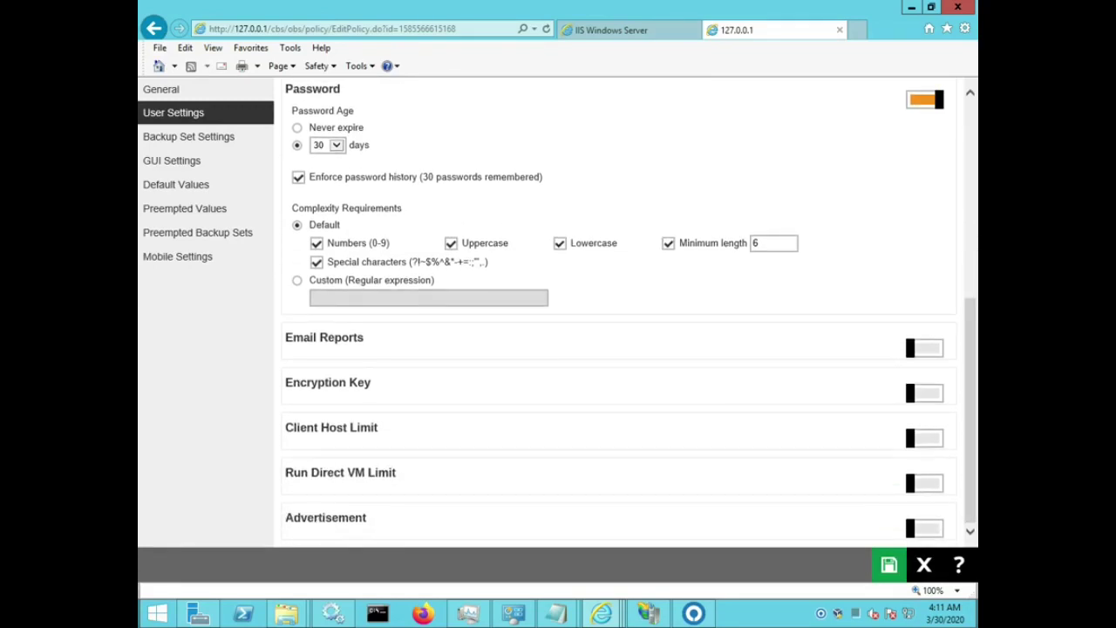
{"action": "left_click", "coordinate": [924, 393]}
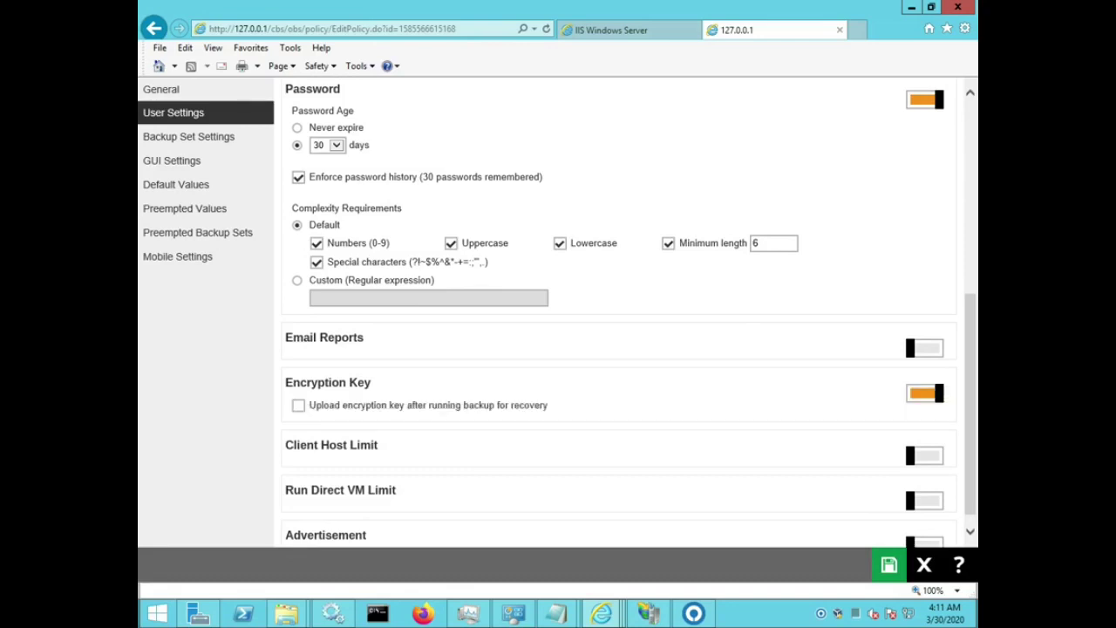
{"action": "left_click", "coordinate": [924, 456]}
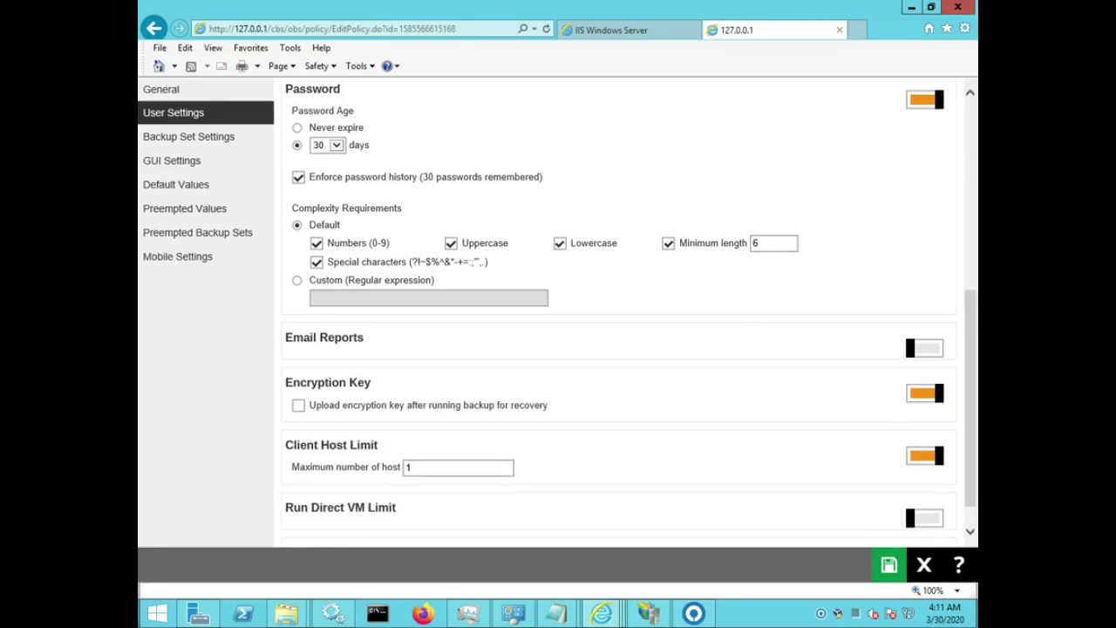
{"action": "left_click", "coordinate": [298, 405]}
Turn on the Advertisement setting to look at its options, and turn it off again.
{"action": "scroll", "coordinate": [629, 308], "scroll_direction": "down", "scroll_amount": 1}
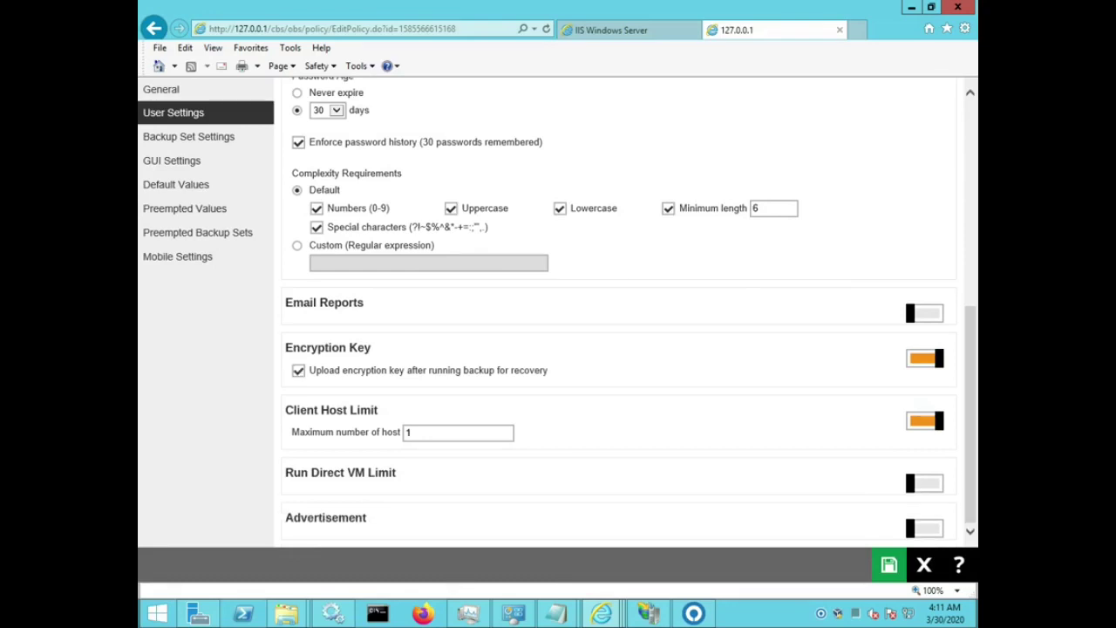
{"action": "double_click", "coordinate": [325, 518]}
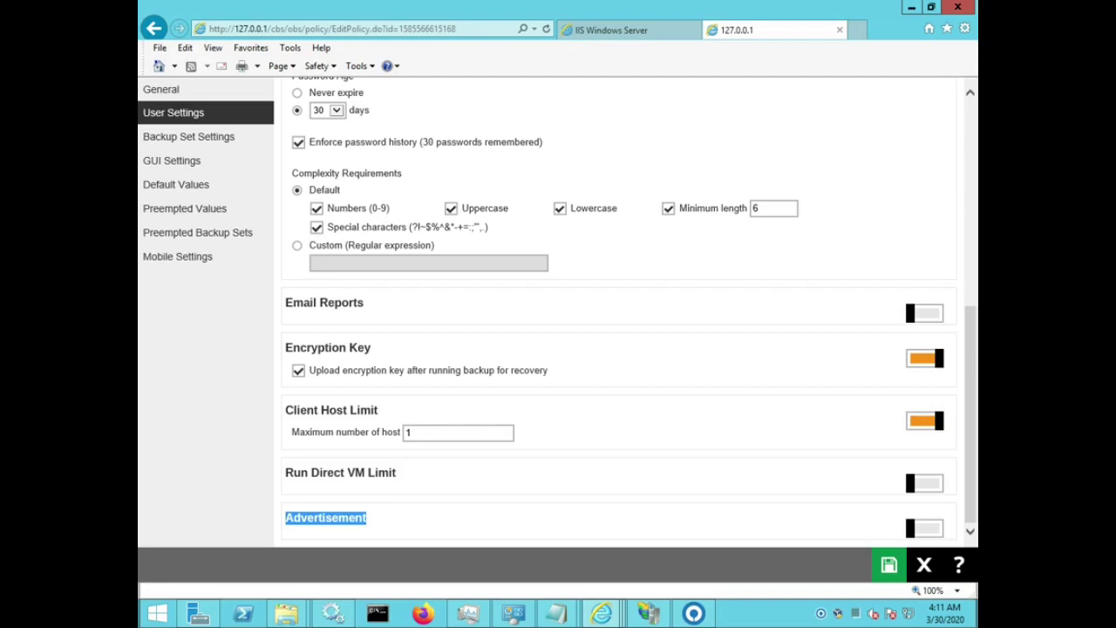
{"action": "left_click", "coordinate": [925, 529]}
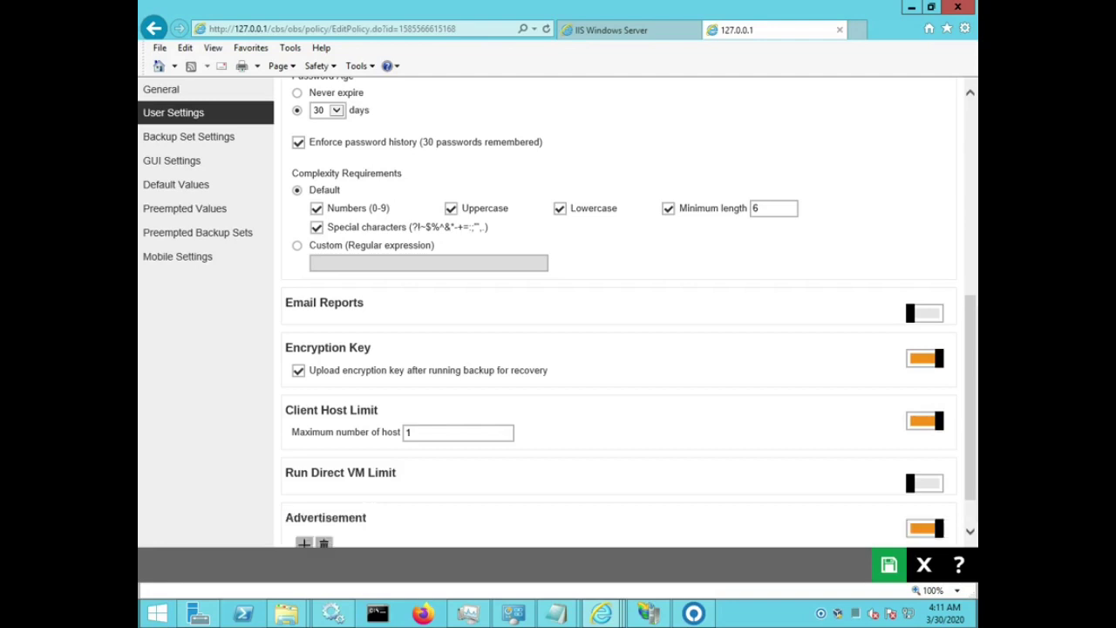
{"action": "scroll", "coordinate": [619, 313], "scroll_direction": "down", "scroll_amount": 2}
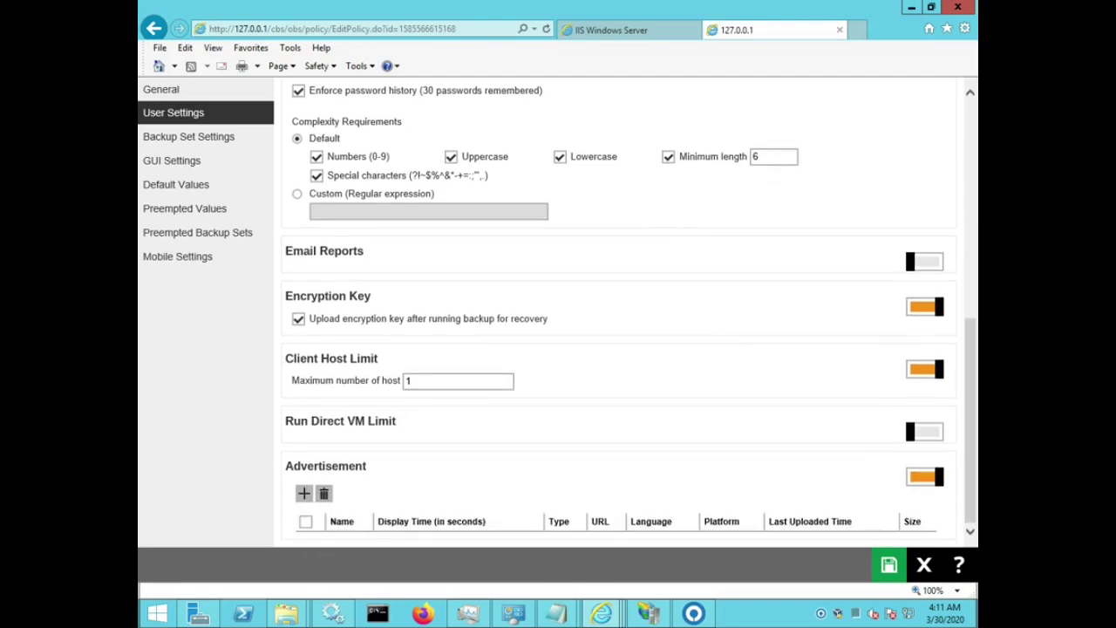
{"action": "left_click", "coordinate": [925, 477]}
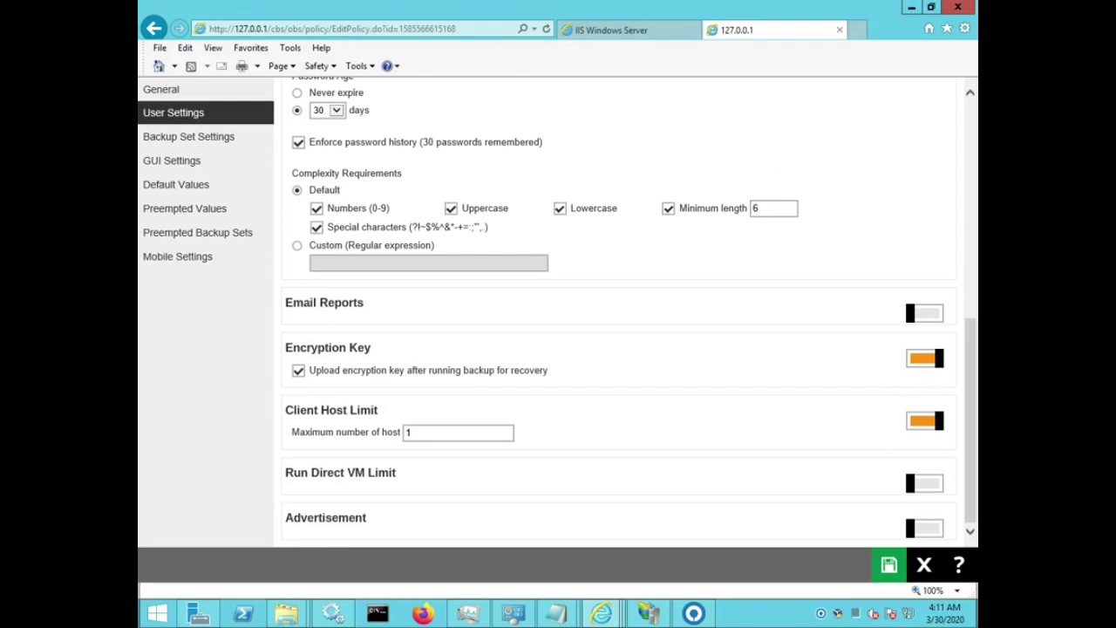
Enable Email Reports with the backup report, missed scheduled backup reminder, user settings changed alert and backup quota reminder.
{"action": "scroll", "coordinate": [619, 314], "scroll_direction": "up", "scroll_amount": 3}
{"action": "left_click", "coordinate": [924, 488]}
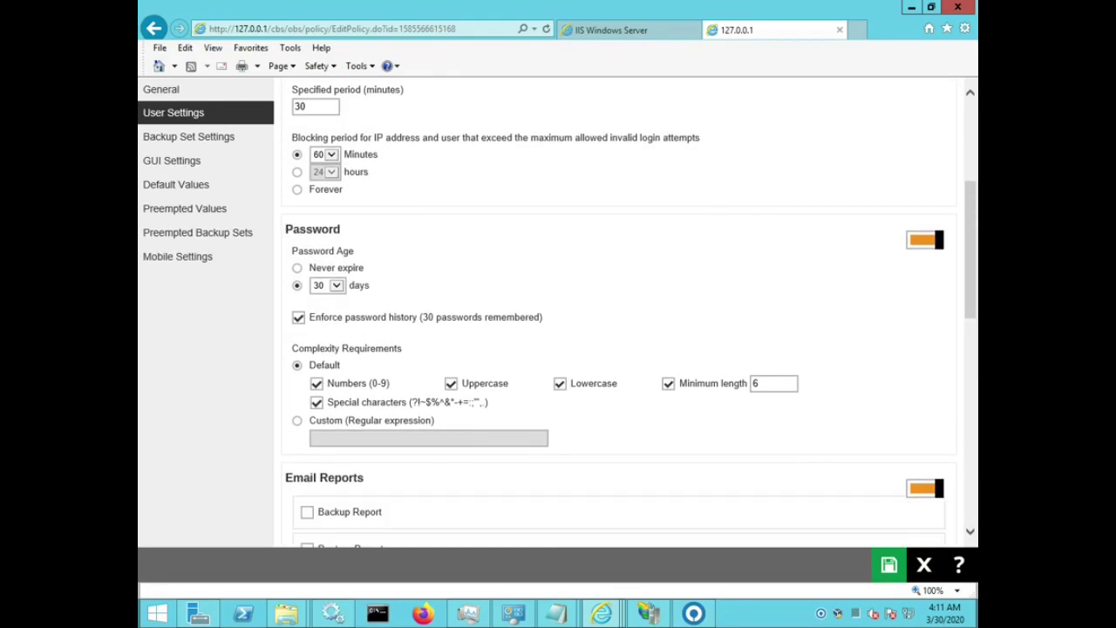
{"action": "scroll", "coordinate": [619, 314], "scroll_direction": "down", "scroll_amount": 6}
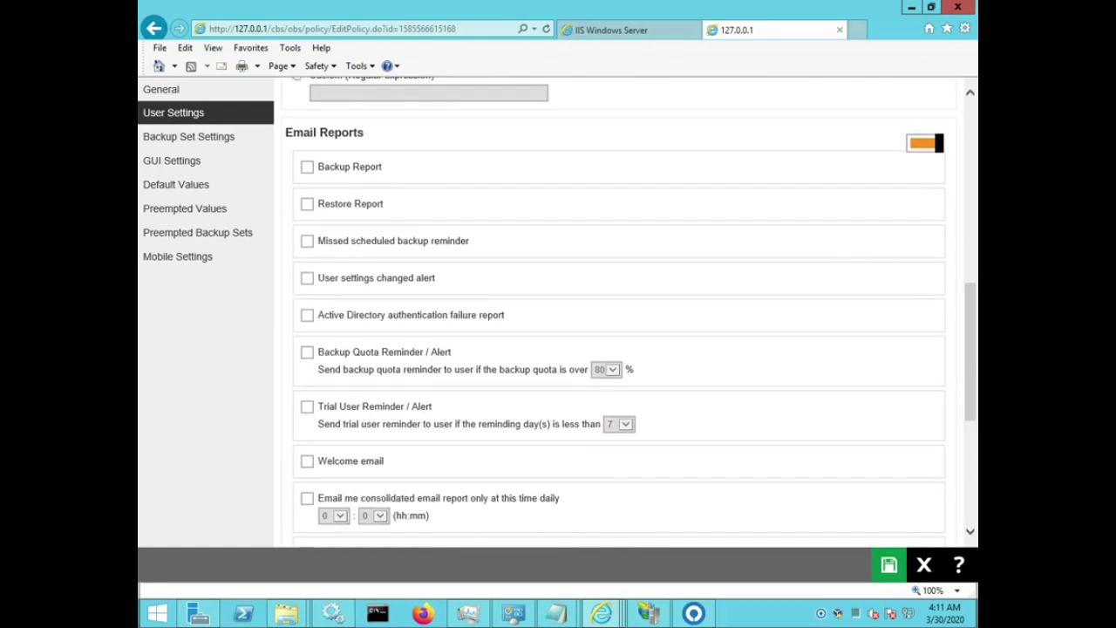
{"action": "left_click", "coordinate": [307, 240]}
{"action": "left_click", "coordinate": [307, 277]}
{"action": "left_click", "coordinate": [307, 167]}
{"action": "left_click", "coordinate": [307, 352]}
Enable the inactive backup report email and set it to 03 days without a backup set run.
{"action": "scroll", "coordinate": [619, 313], "scroll_direction": "down", "scroll_amount": 2}
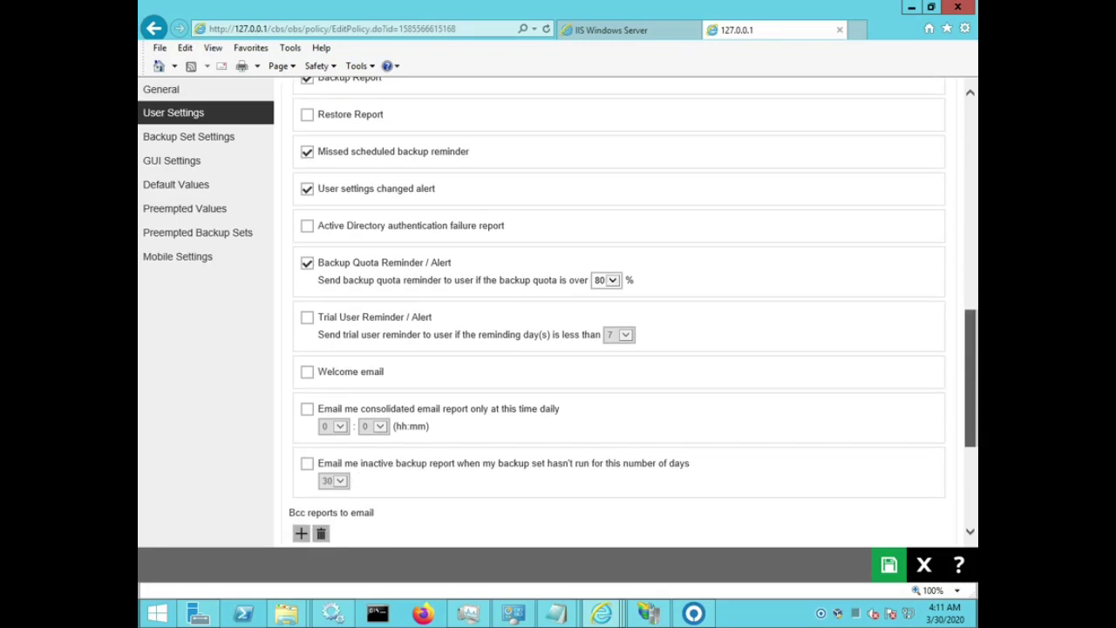
{"action": "left_click", "coordinate": [307, 463]}
{"action": "left_click", "coordinate": [333, 480]}
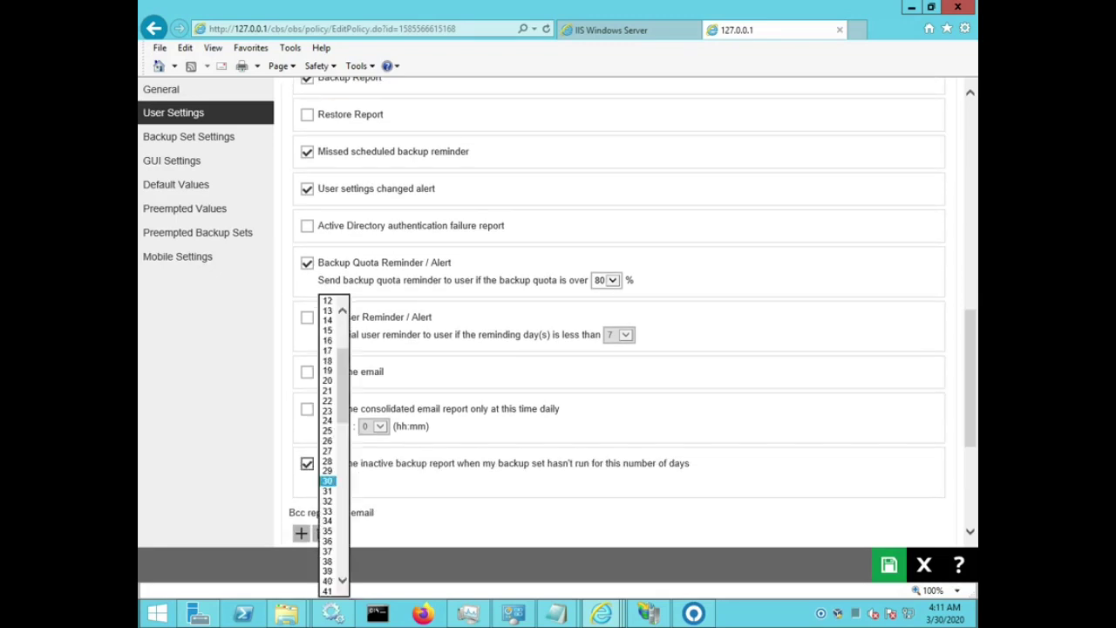
{"action": "scroll", "coordinate": [327, 348], "scroll_direction": "up", "scroll_amount": 4}
{"action": "left_click", "coordinate": [327, 320]}
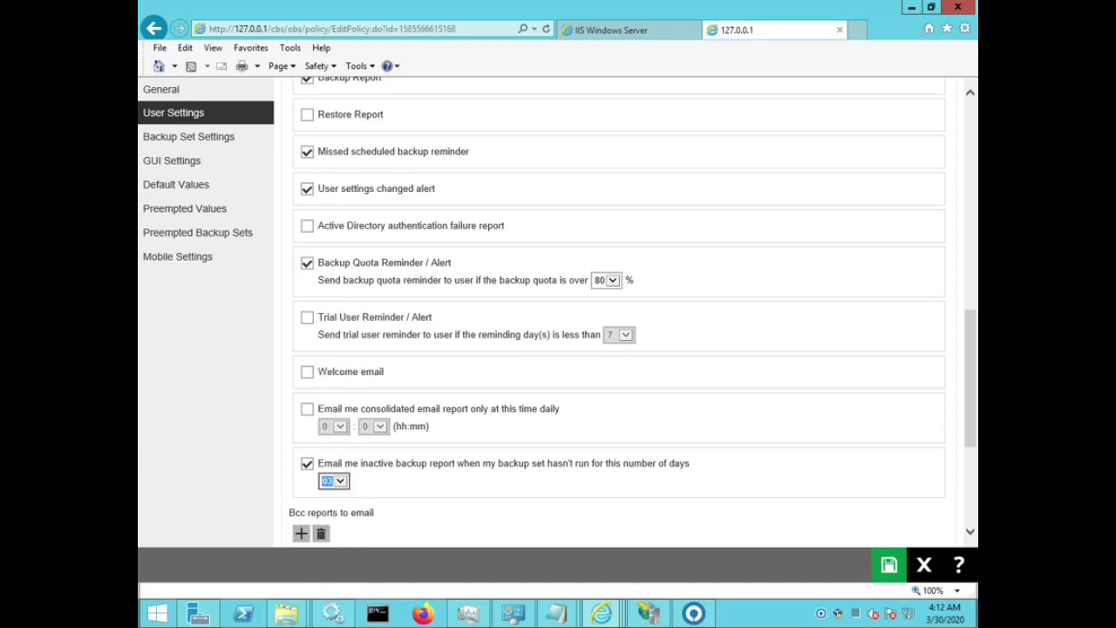
Try the hours and Forever options for the invalid login blocking period, and return it to 60 minutes.
{"action": "scroll", "coordinate": [631, 314], "scroll_direction": "up", "scroll_amount": 8}
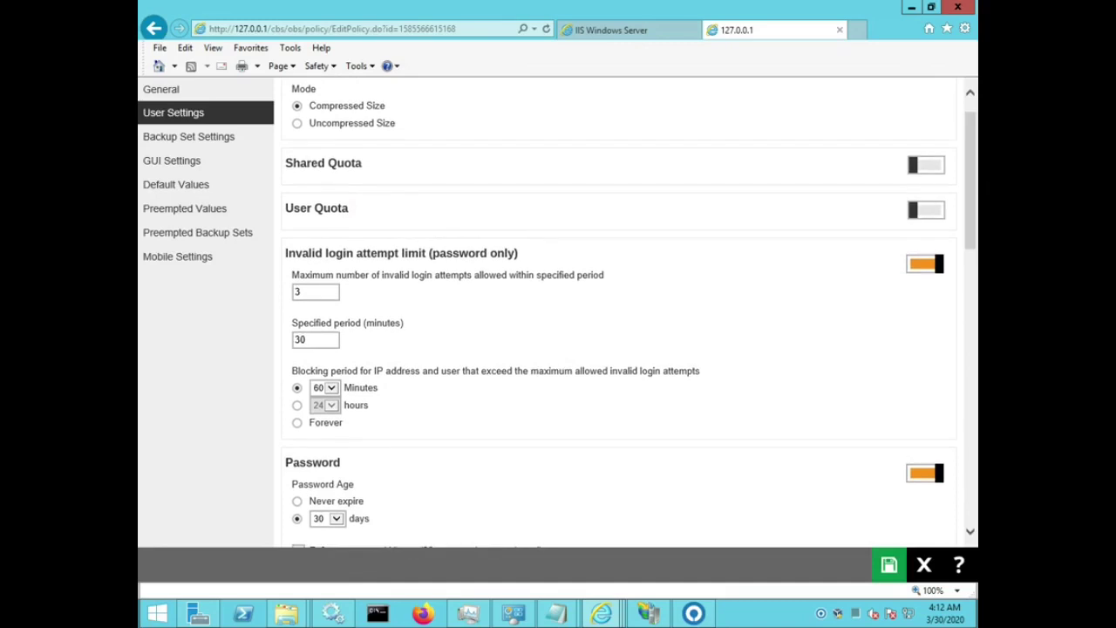
{"action": "left_click", "coordinate": [331, 388]}
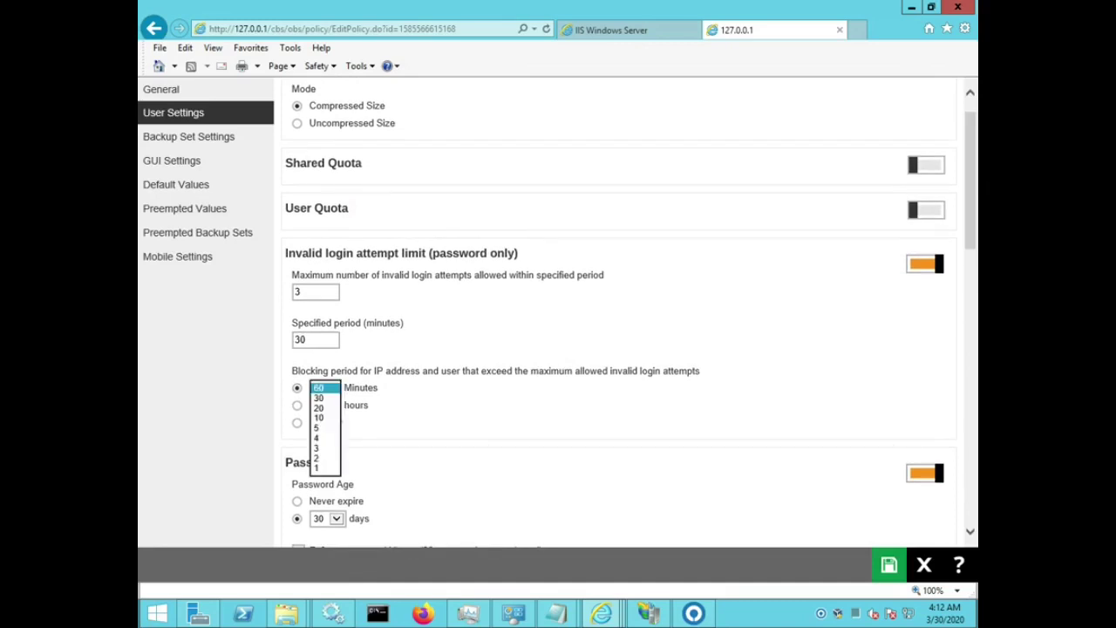
{"action": "left_click", "coordinate": [300, 394]}
{"action": "left_click", "coordinate": [297, 404]}
{"action": "left_click", "coordinate": [325, 405]}
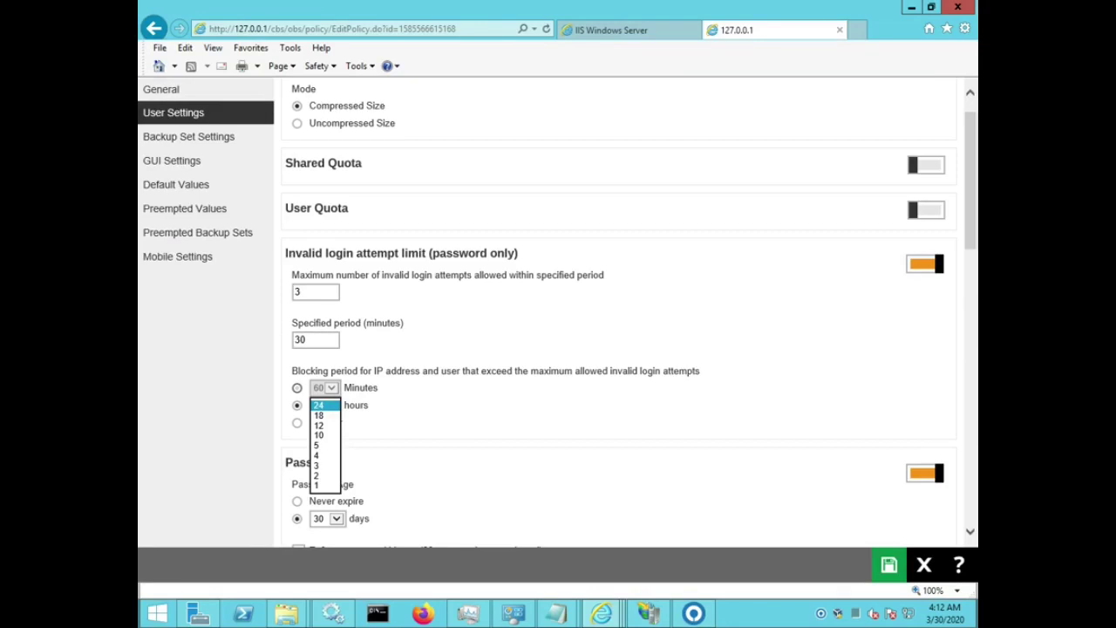
{"action": "left_click", "coordinate": [297, 388]}
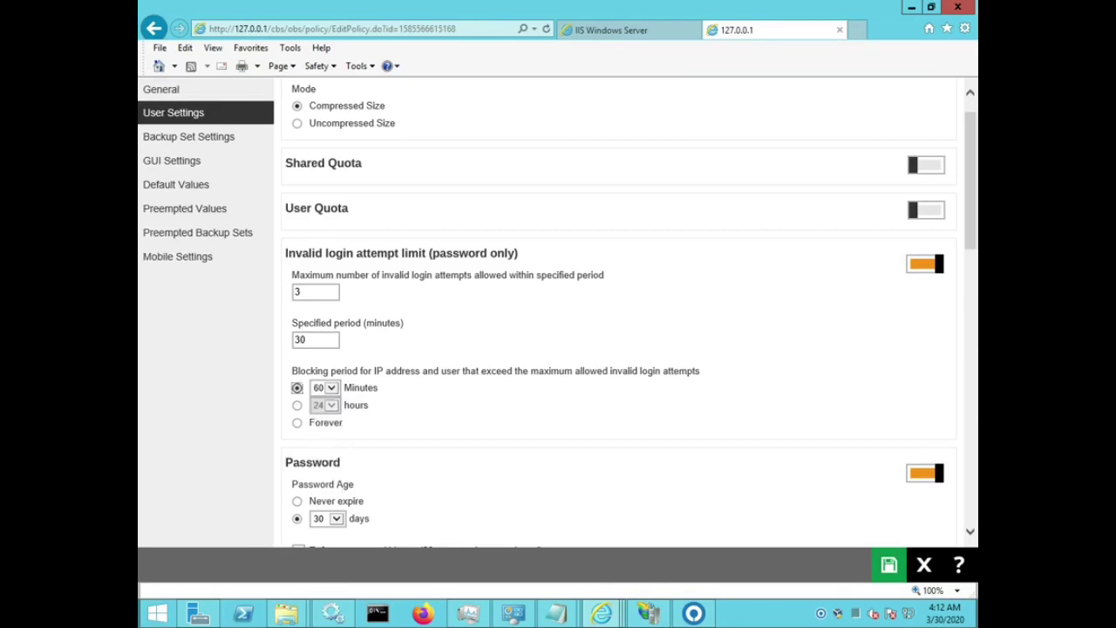
{"action": "left_click", "coordinate": [298, 422]}
{"action": "left_click", "coordinate": [297, 388]}
{"action": "scroll", "coordinate": [629, 316], "scroll_direction": "up", "scroll_amount": 1}
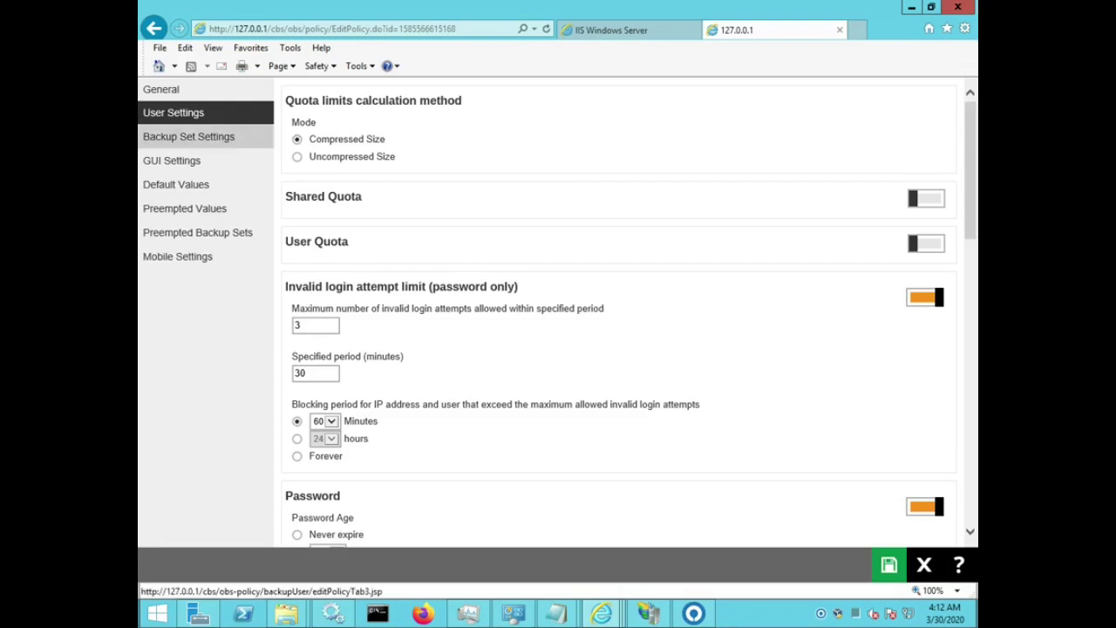
In the backup set settings, enable Destinations Visible to Users and add AhsayCBS as a standard destination.
{"action": "left_click", "coordinate": [188, 136]}
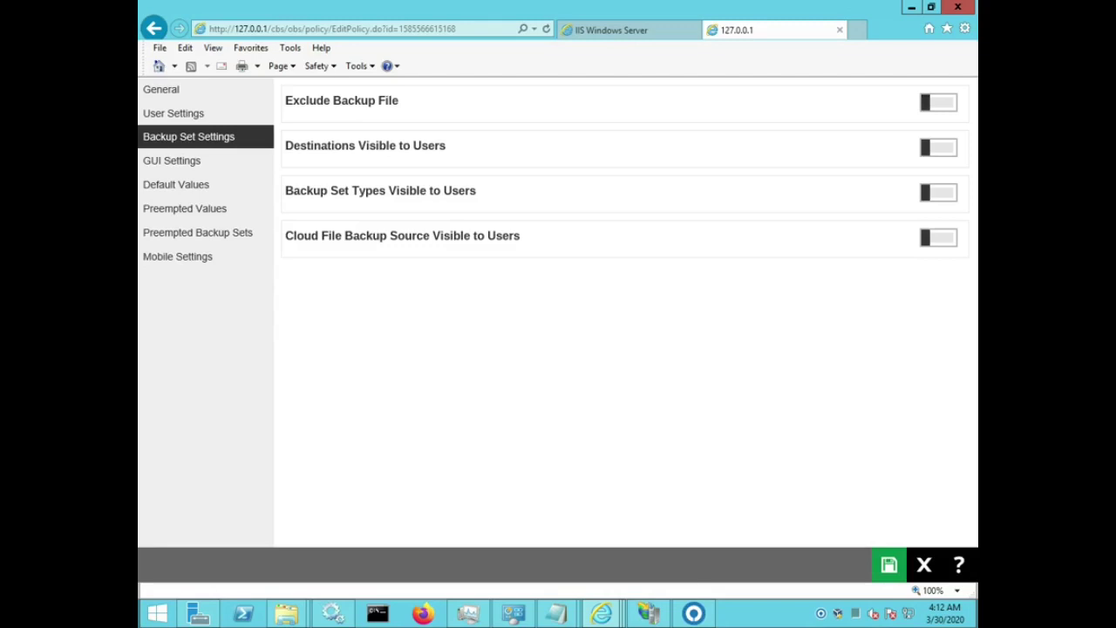
{"action": "left_click", "coordinate": [938, 148]}
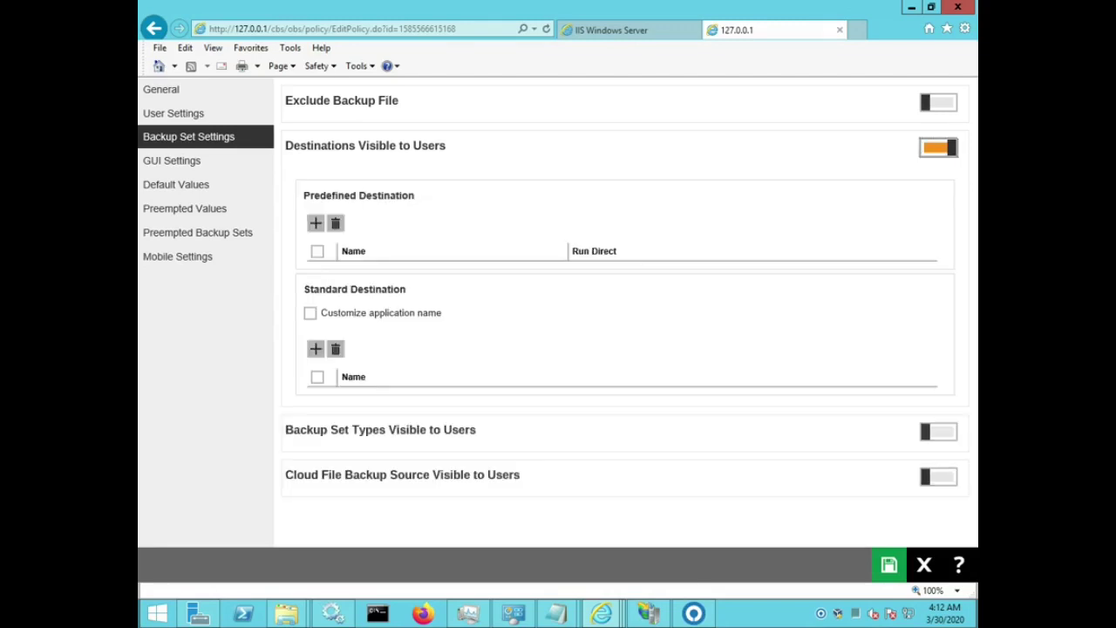
{"action": "left_click", "coordinate": [316, 348]}
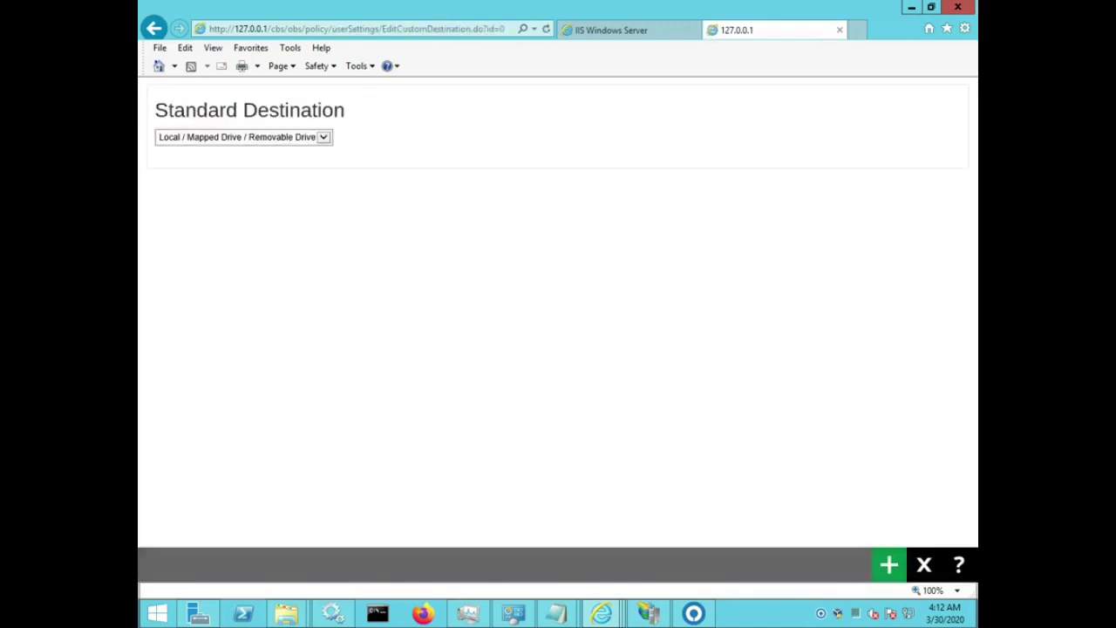
{"action": "left_click", "coordinate": [244, 137]}
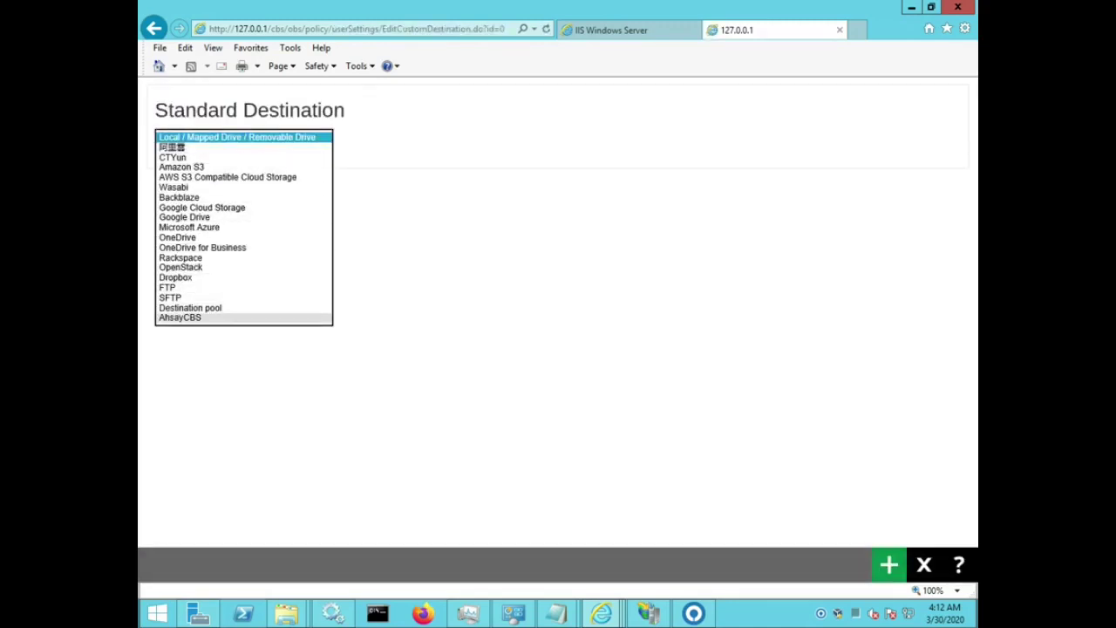
{"action": "left_click", "coordinate": [202, 317]}
{"action": "left_click", "coordinate": [890, 565]}
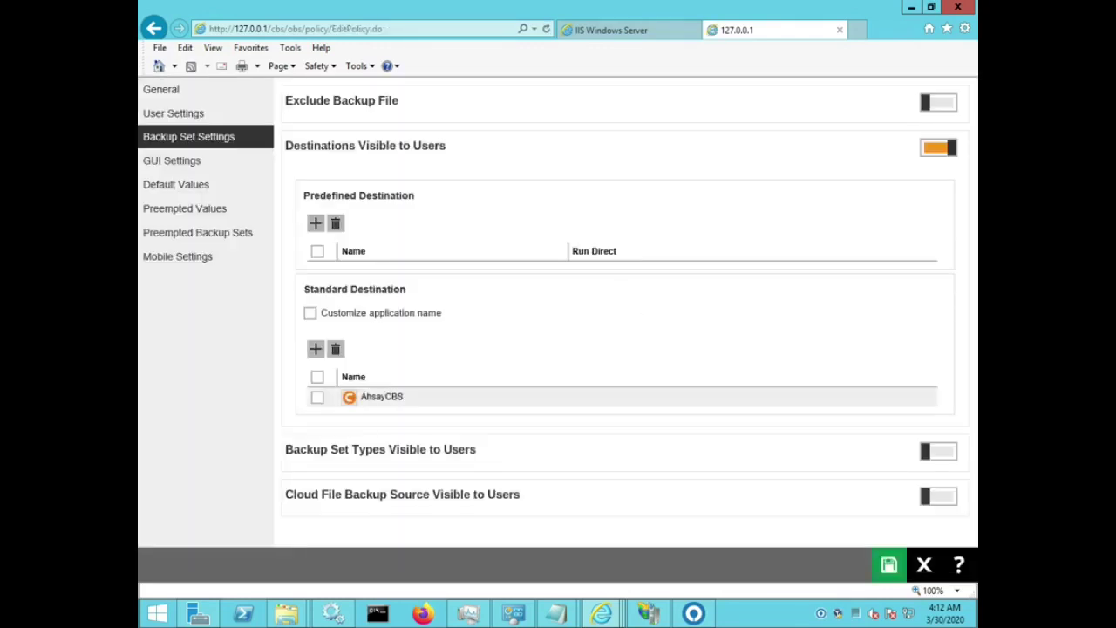
Enable Backup Set Types Visible to Users and add File Backup as a visible type.
{"action": "left_click", "coordinate": [938, 451]}
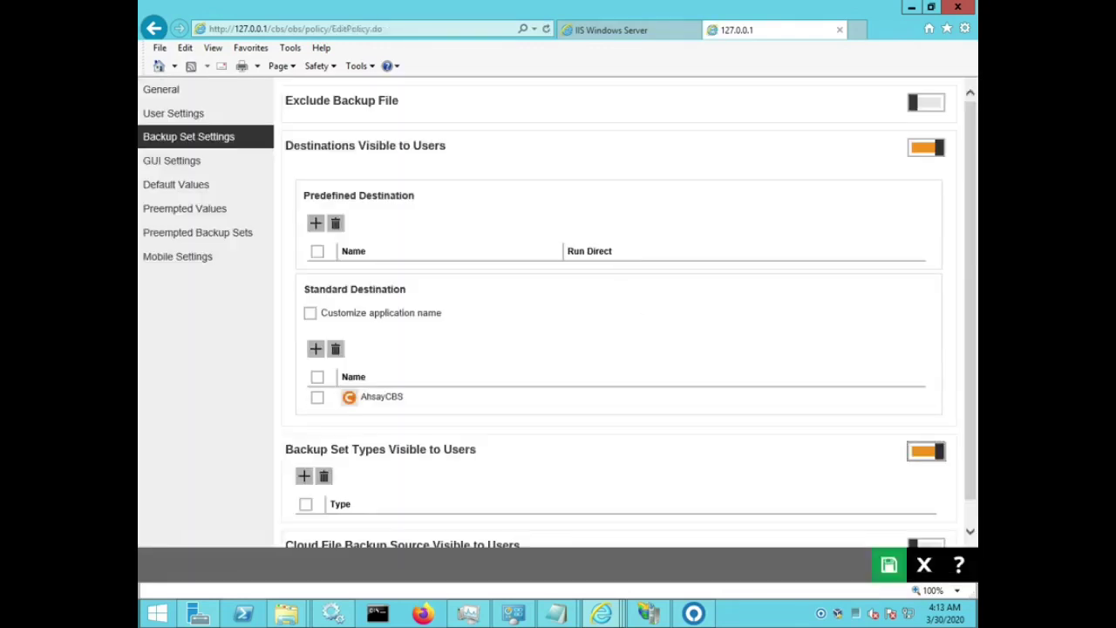
{"action": "scroll", "coordinate": [628, 314], "scroll_direction": "down", "scroll_amount": 1}
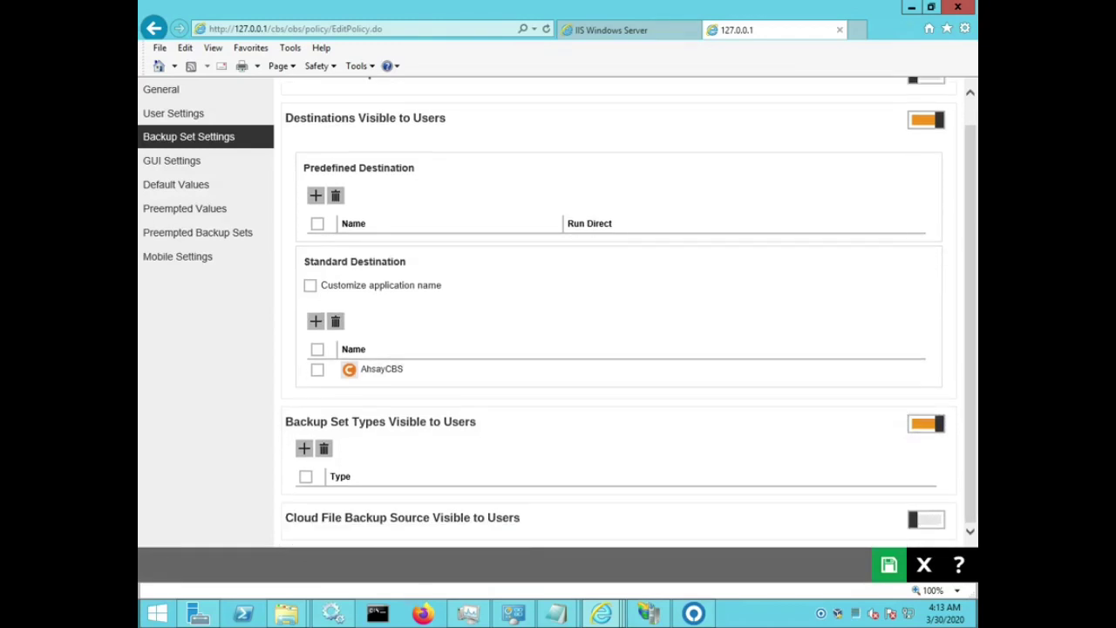
{"action": "left_click", "coordinate": [305, 448]}
{"action": "left_click", "coordinate": [304, 136]}
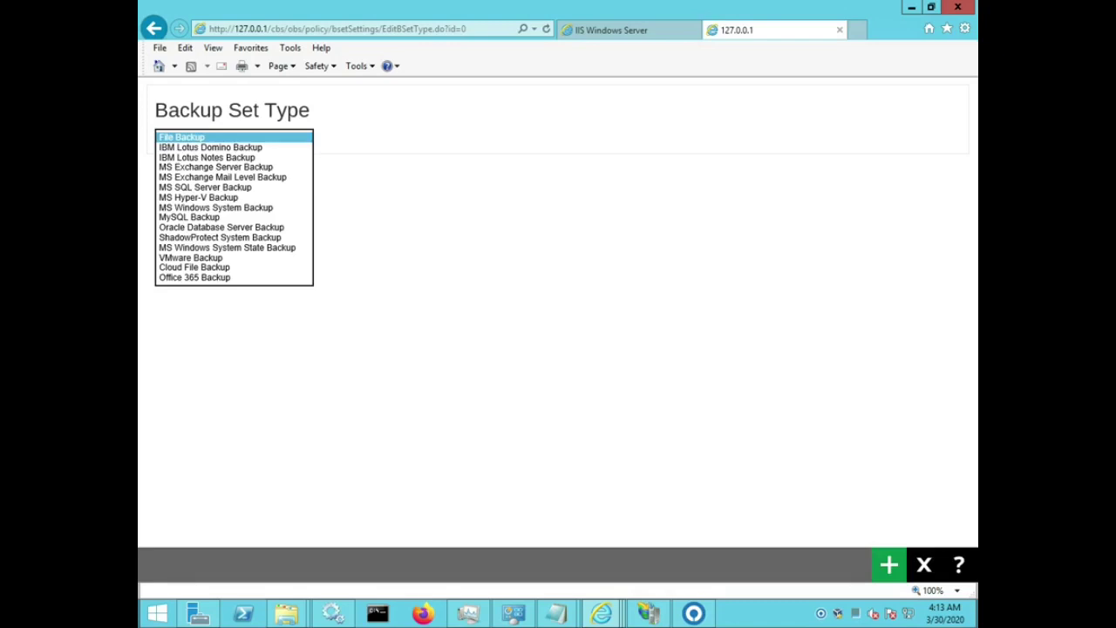
{"action": "left_click", "coordinate": [182, 137]}
{"action": "left_click", "coordinate": [889, 565]}
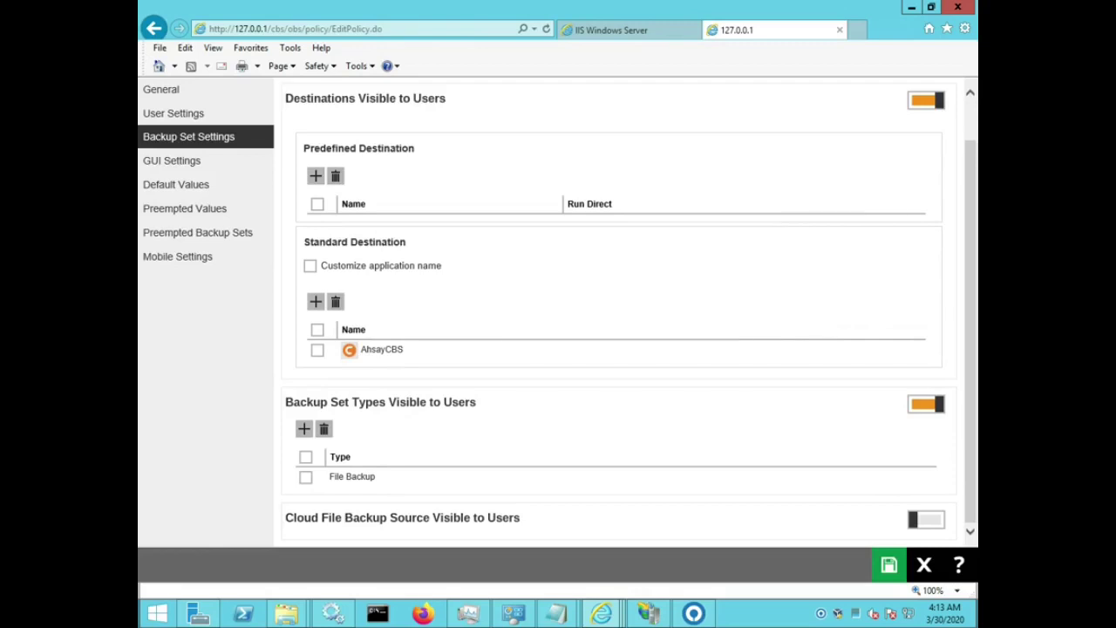
Enable Cloud File Backup Source Visible to Users and check the available cloud sources without adding one.
{"action": "left_click", "coordinate": [926, 520]}
{"action": "left_click_drag", "start_coordinate": [971, 418], "coordinate": [970, 456]}
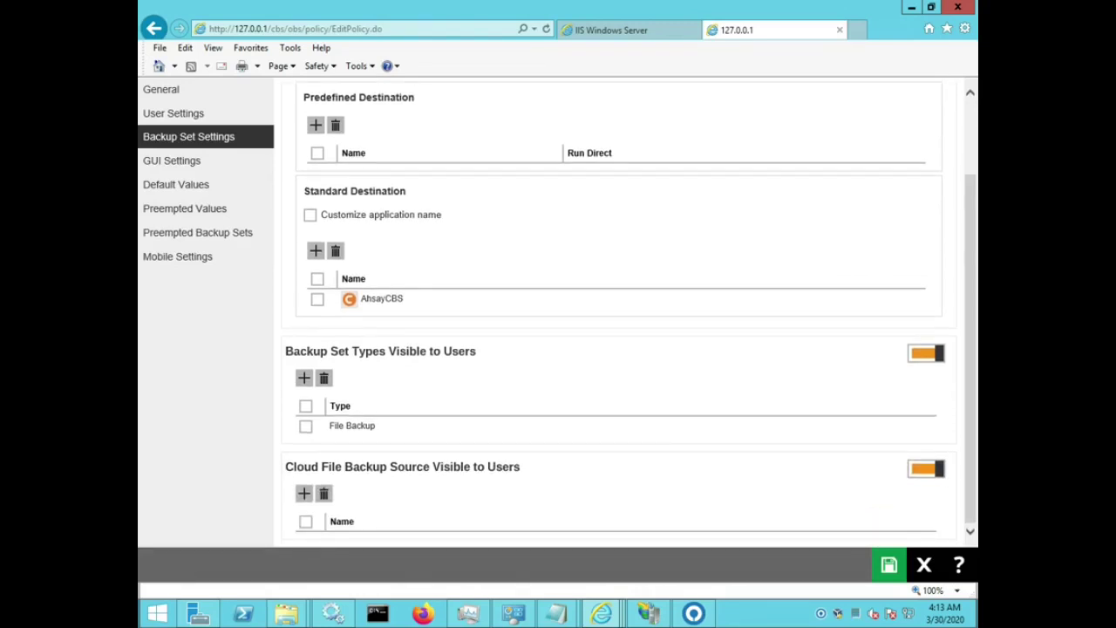
{"action": "left_click", "coordinate": [304, 494]}
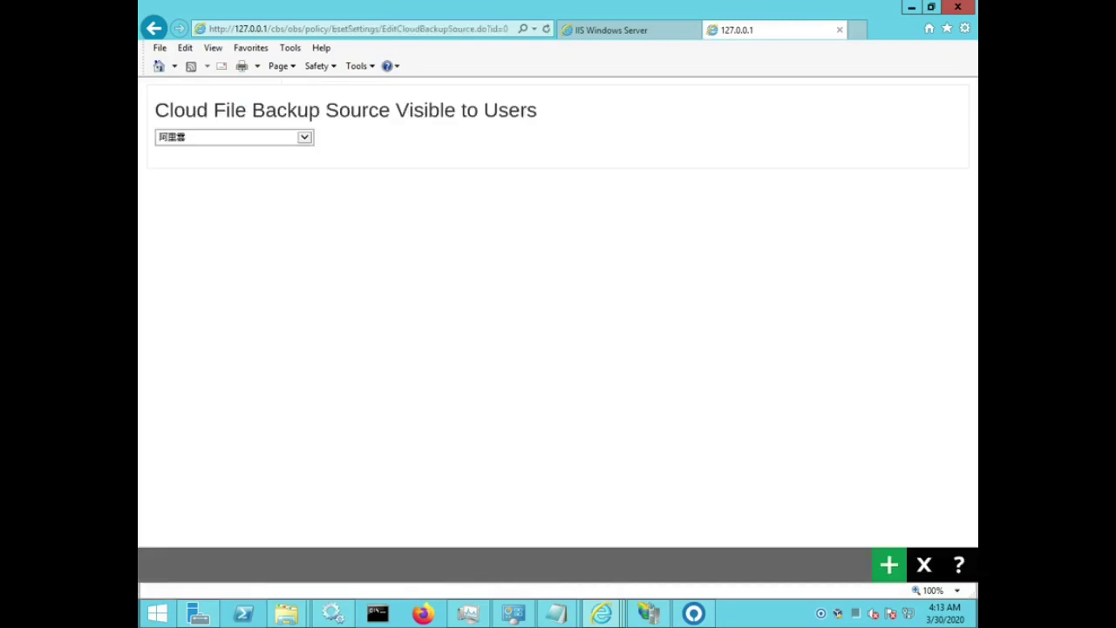
{"action": "left_click", "coordinate": [304, 137]}
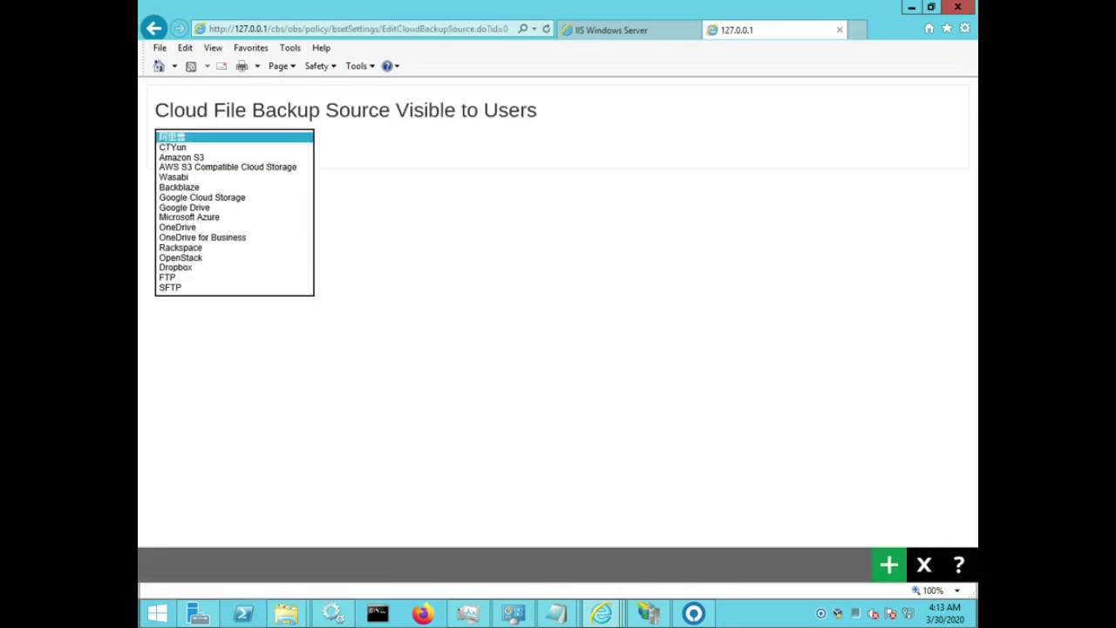
{"action": "left_click", "coordinate": [488, 247]}
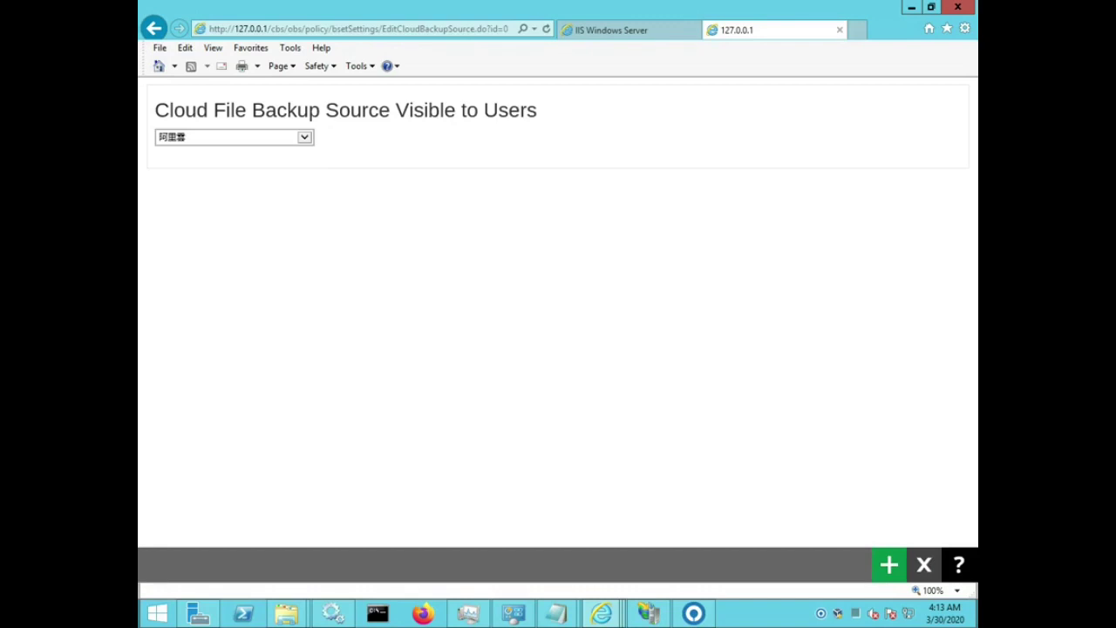
{"action": "left_click", "coordinate": [924, 564]}
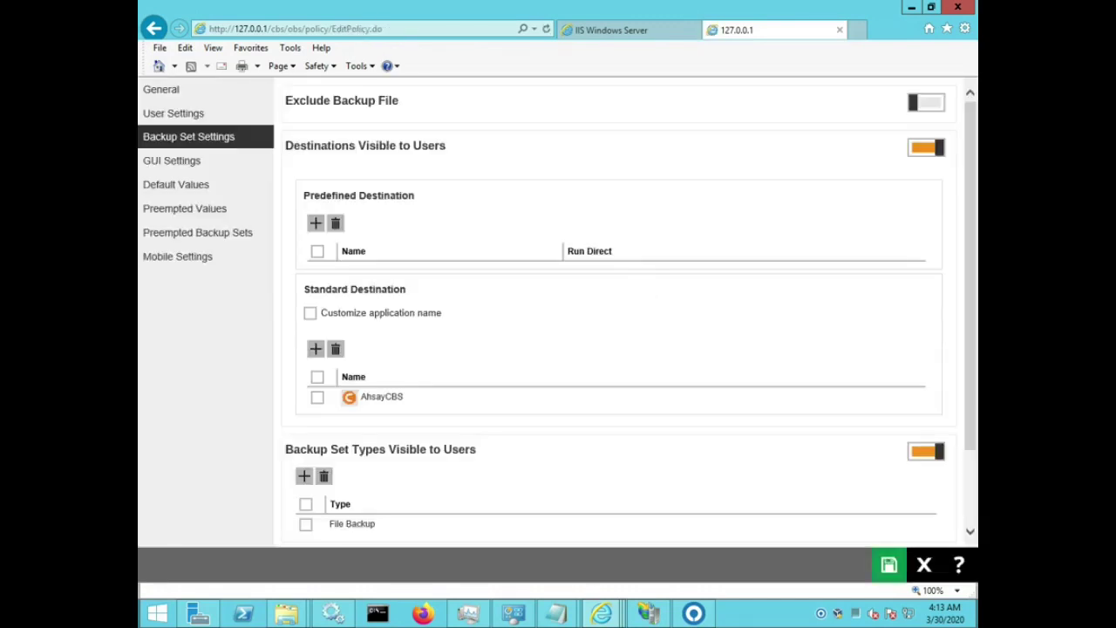
{"action": "scroll", "coordinate": [619, 312], "scroll_direction": "down", "scroll_amount": 2}
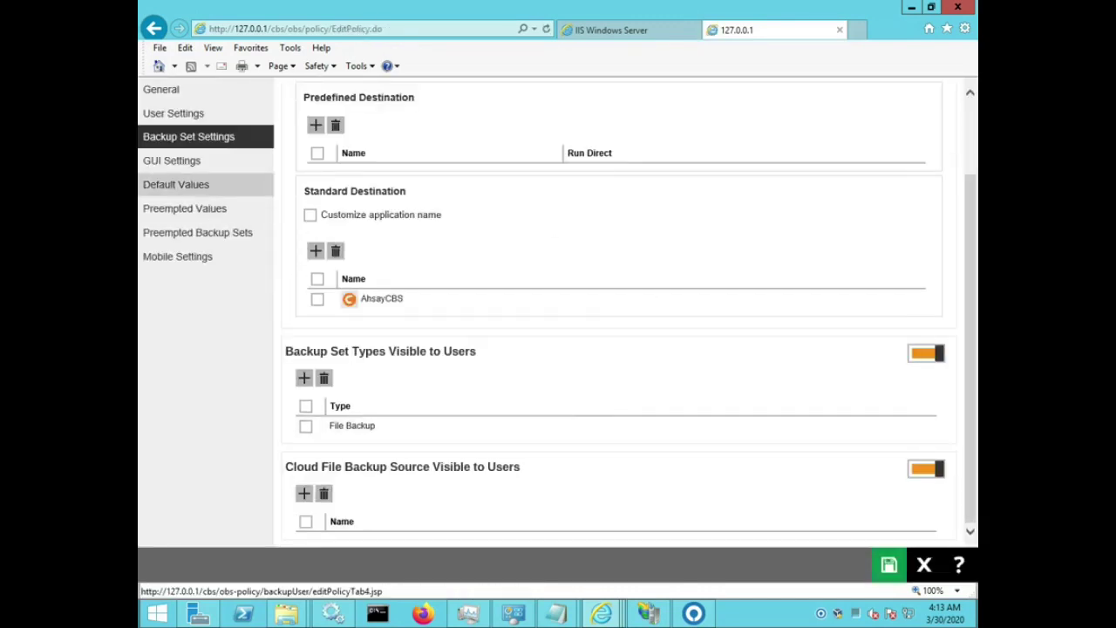
In the GUI settings, remove View permission for the Facebook, Twitter, Google+, LinkedIn and YouTube social media links.
{"action": "left_click", "coordinate": [172, 161]}
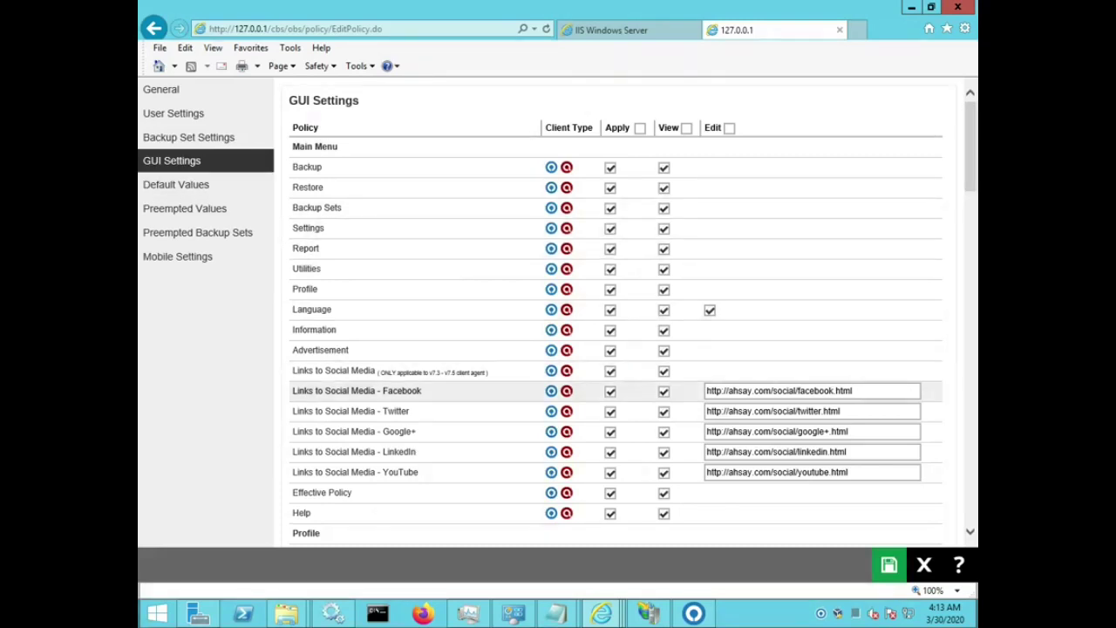
{"action": "left_click", "coordinate": [663, 390]}
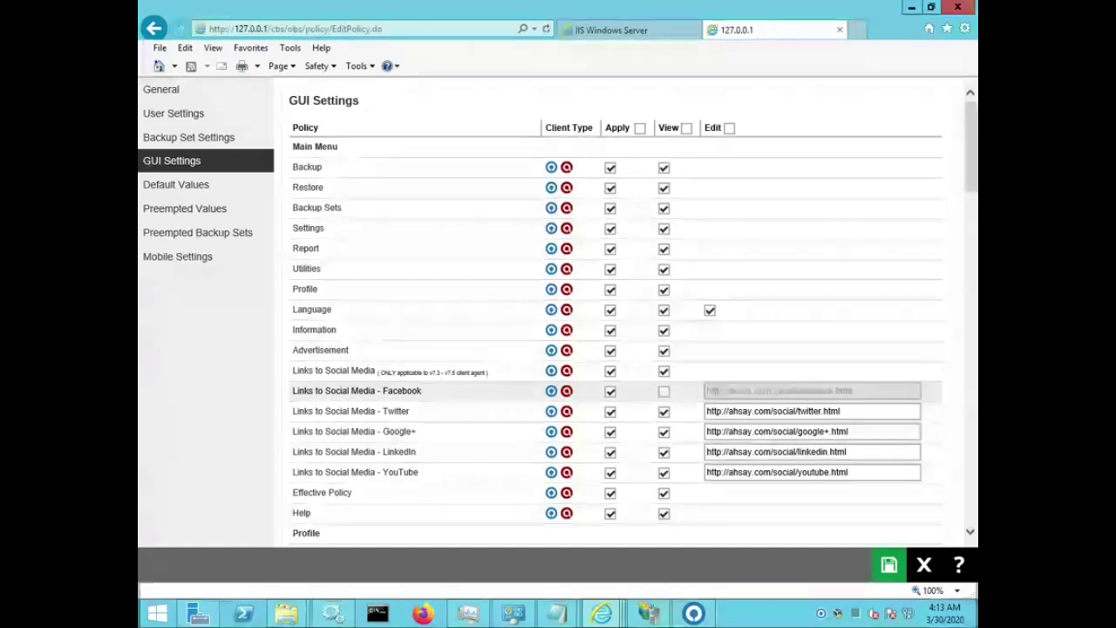
{"action": "left_click", "coordinate": [663, 411]}
{"action": "left_click", "coordinate": [664, 430]}
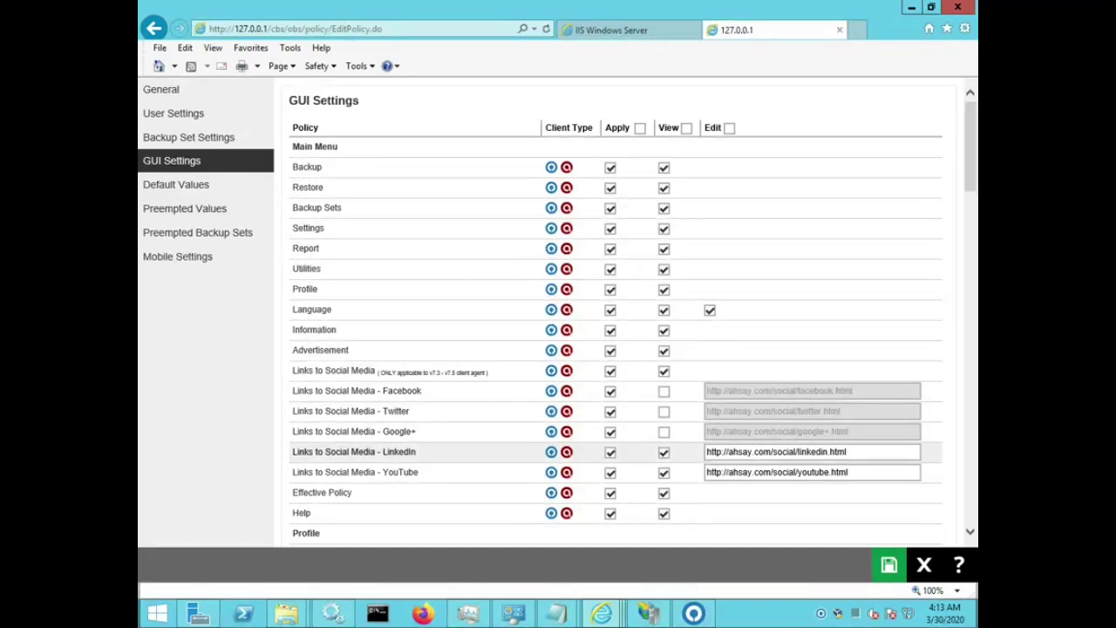
{"action": "left_click", "coordinate": [663, 451]}
{"action": "left_click", "coordinate": [663, 471]}
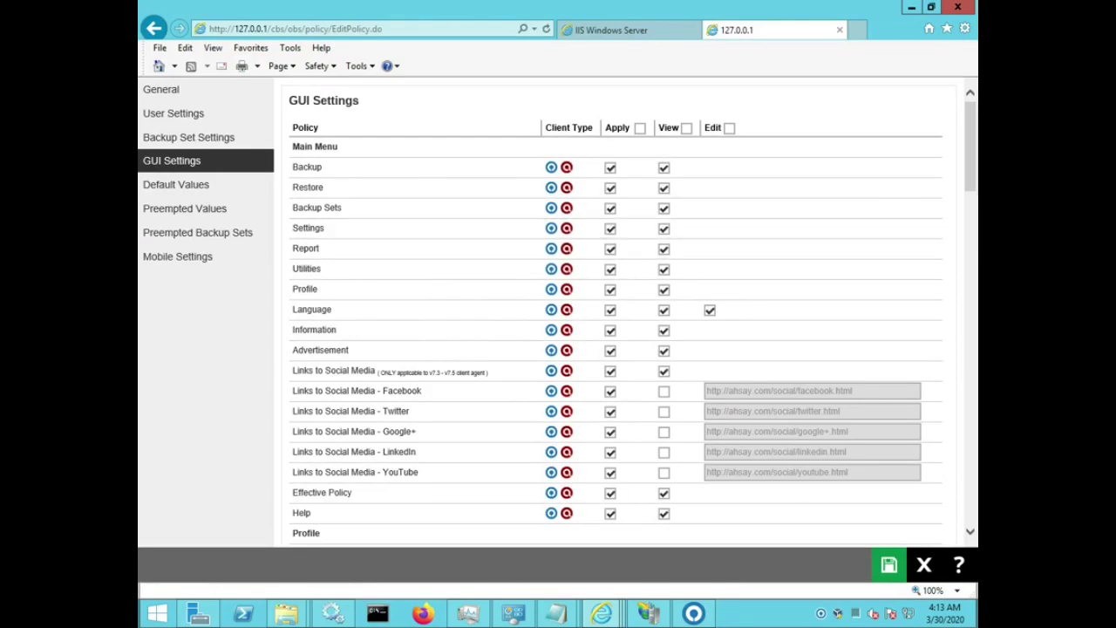
Remove View permission for Delete Backup Data under Utilities in the GUI settings.
{"action": "scroll", "coordinate": [627, 312], "scroll_direction": "down", "scroll_amount": 3}
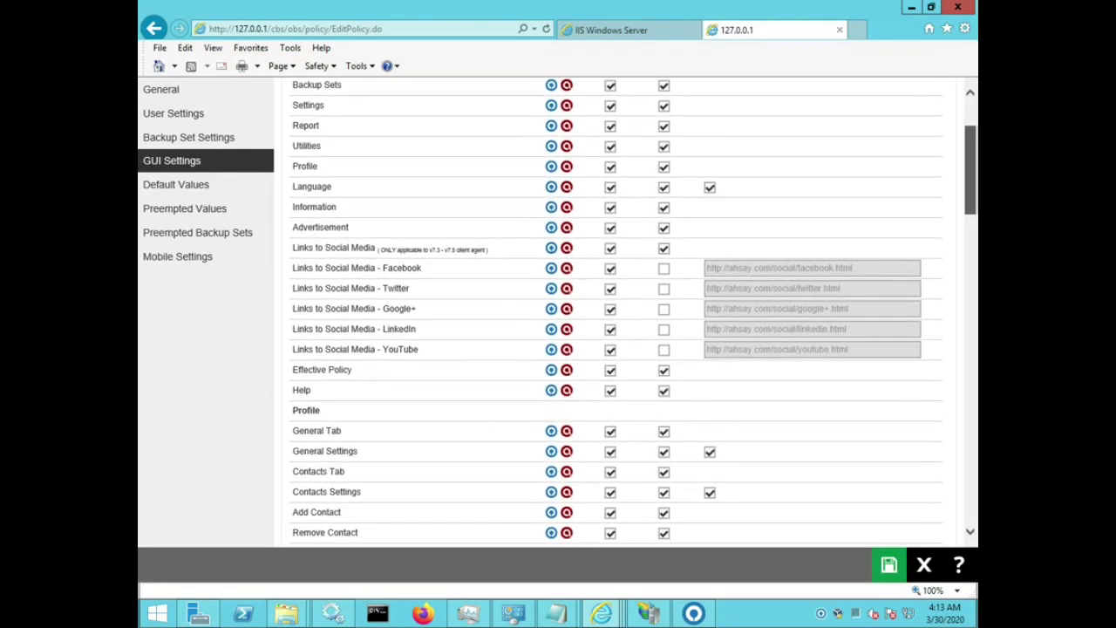
{"action": "scroll", "coordinate": [628, 312], "scroll_direction": "down", "scroll_amount": 2}
{"action": "scroll", "coordinate": [627, 313], "scroll_direction": "down", "scroll_amount": 3}
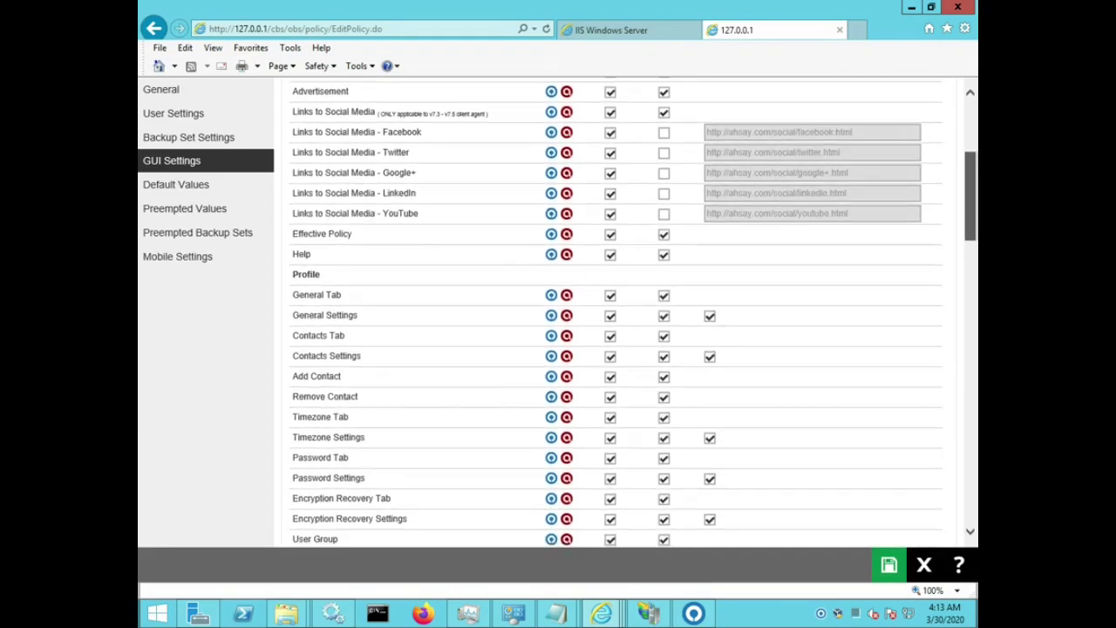
{"action": "scroll", "coordinate": [627, 312], "scroll_direction": "down", "scroll_amount": 1}
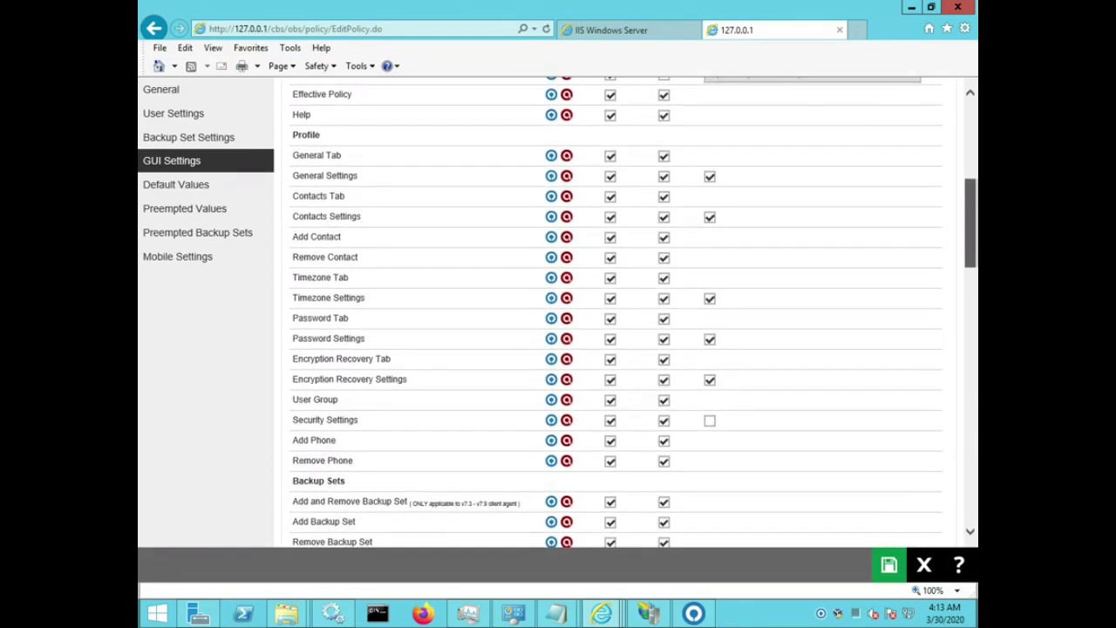
{"action": "scroll", "coordinate": [628, 312], "scroll_direction": "down", "scroll_amount": 1}
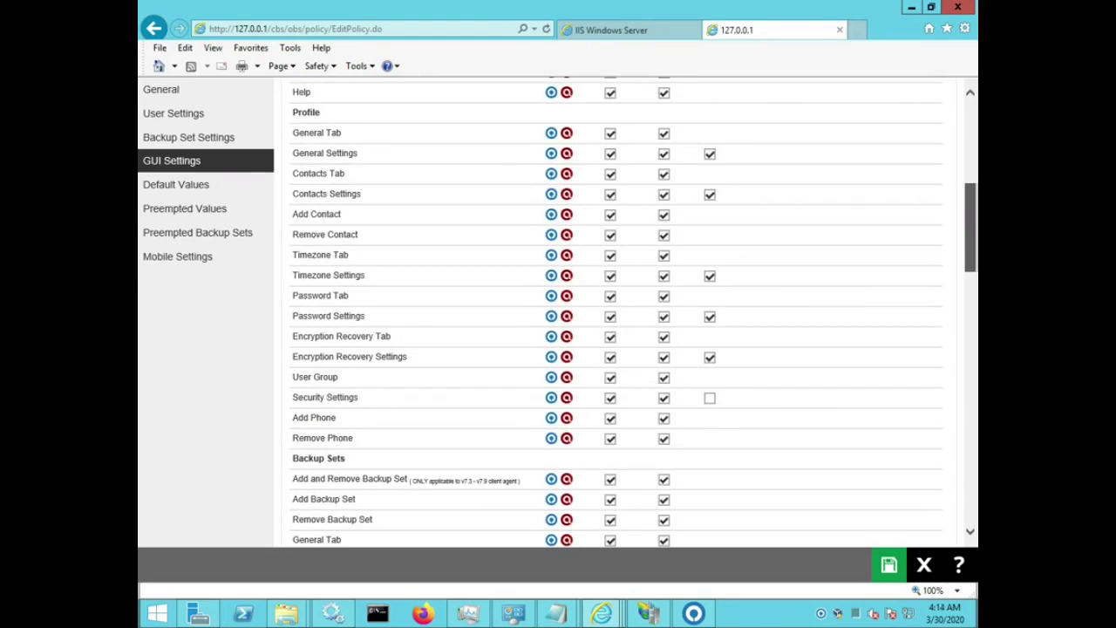
{"action": "scroll", "coordinate": [627, 312], "scroll_direction": "down", "scroll_amount": 5}
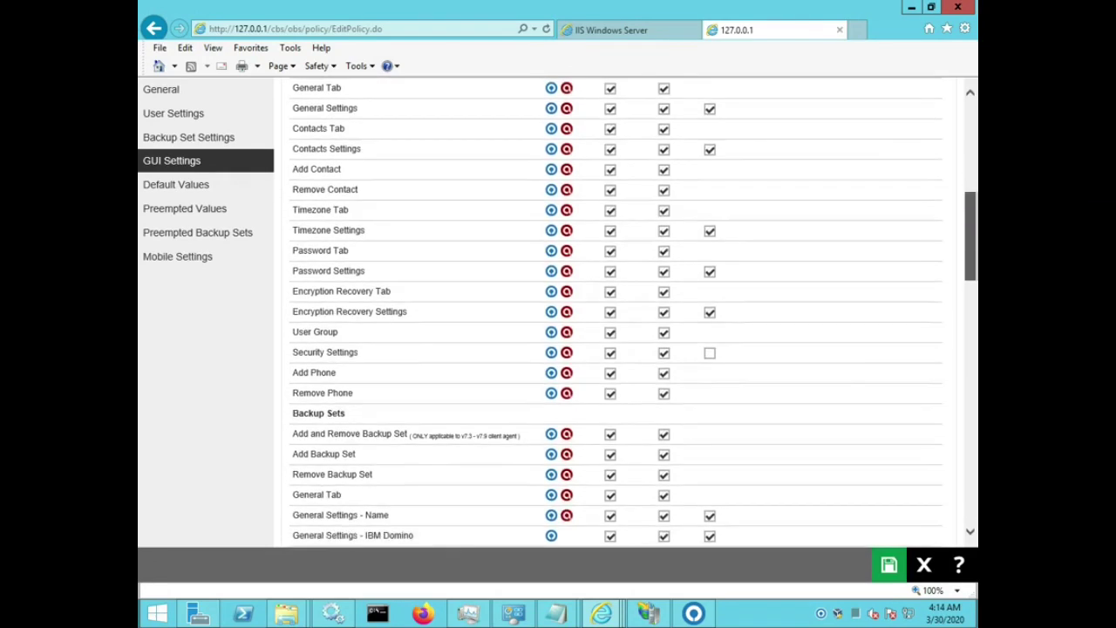
{"action": "scroll", "coordinate": [628, 312], "scroll_direction": "down", "scroll_amount": 5}
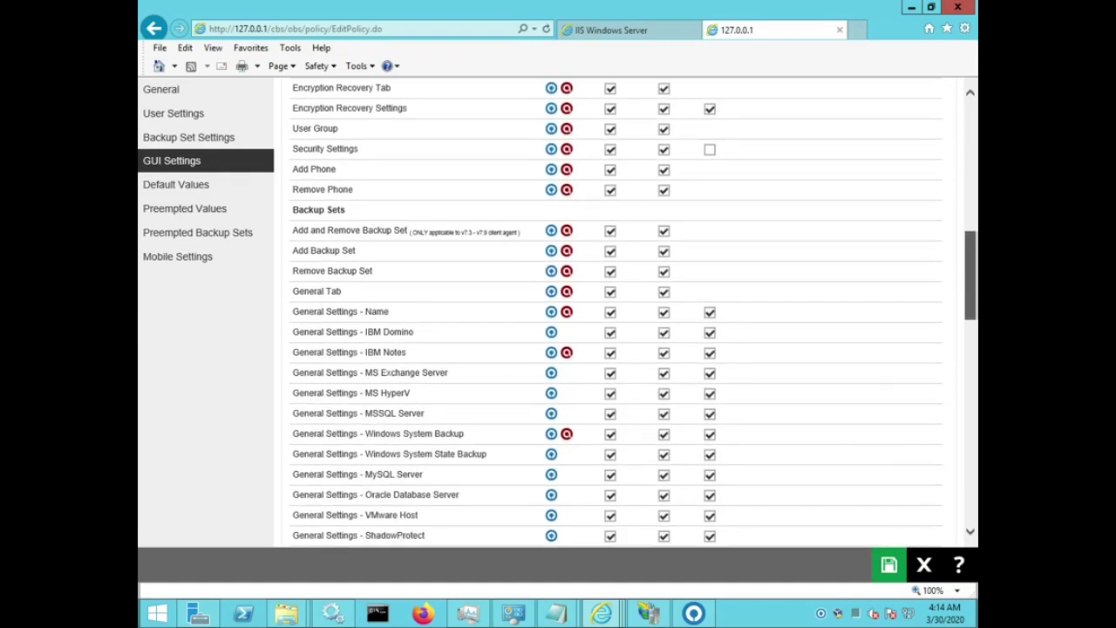
{"action": "scroll", "coordinate": [628, 312], "scroll_direction": "down", "scroll_amount": 10}
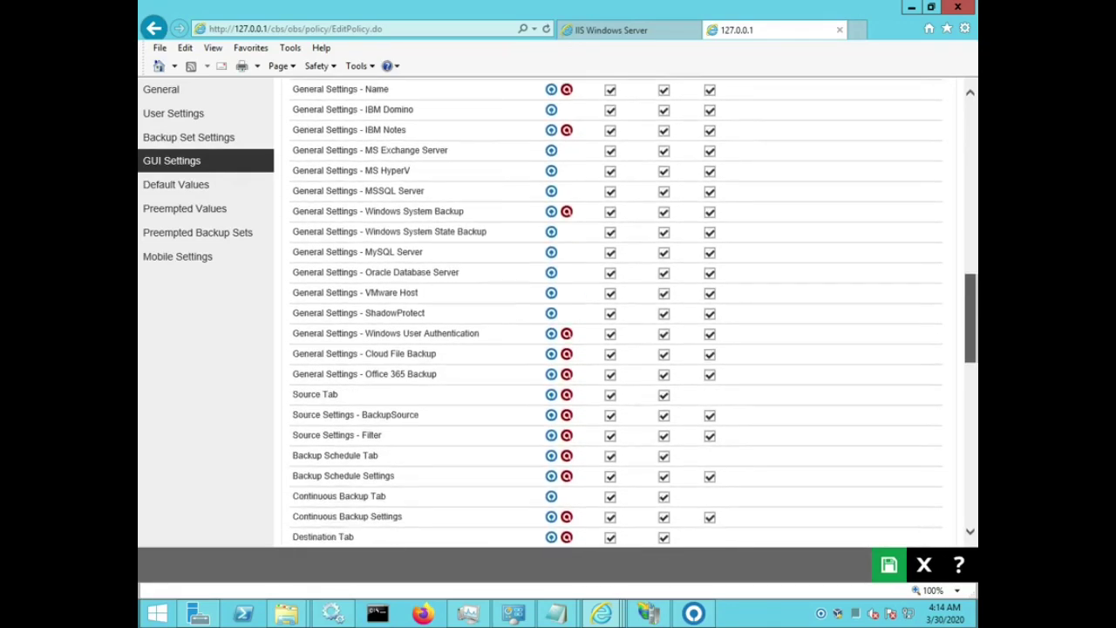
{"action": "scroll", "coordinate": [628, 312], "scroll_direction": "down", "scroll_amount": 16}
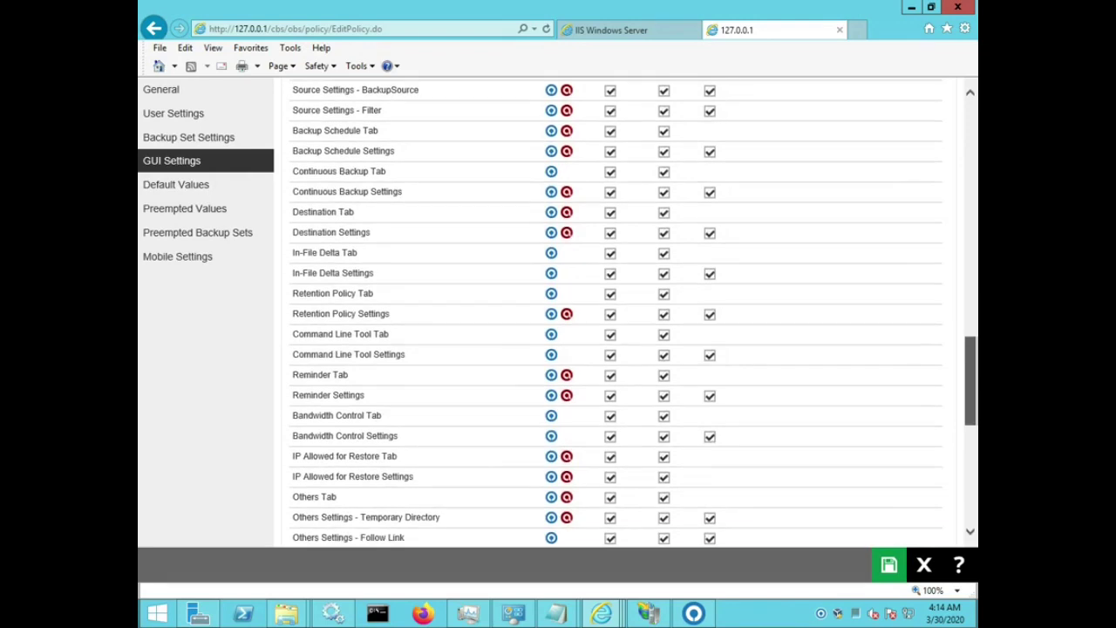
{"action": "scroll", "coordinate": [628, 312], "scroll_direction": "down", "scroll_amount": 11}
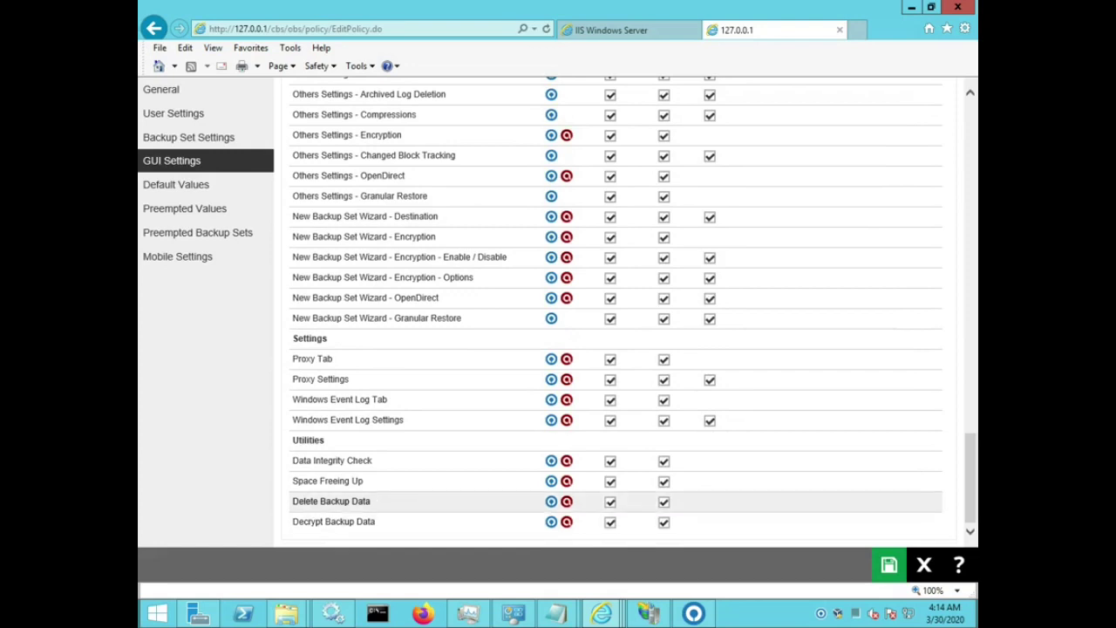
{"action": "left_click", "coordinate": [664, 502]}
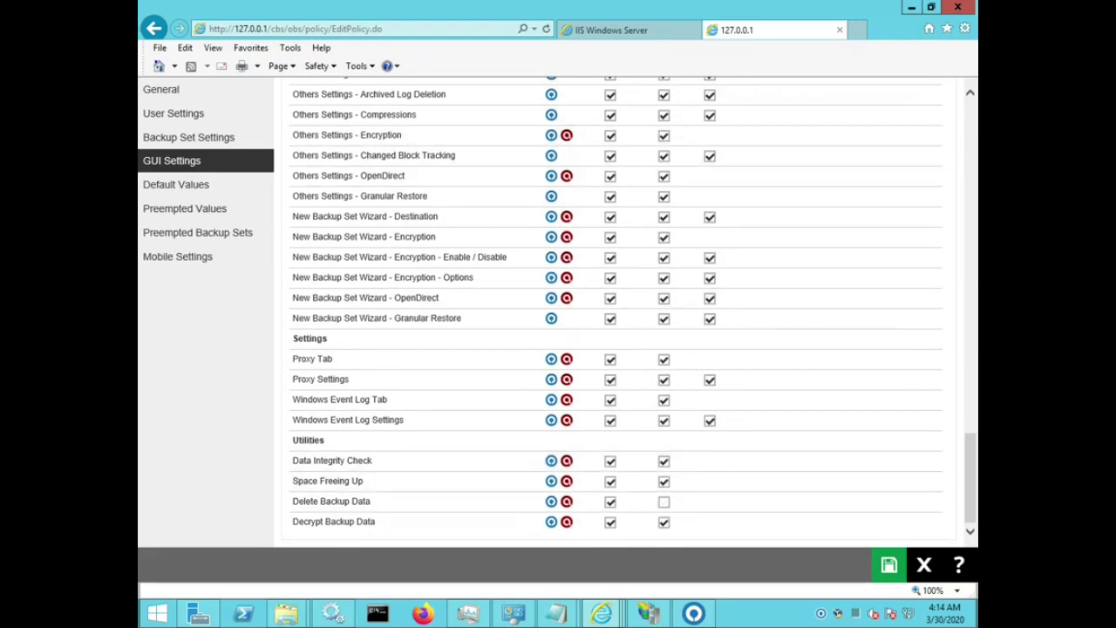
In the default values, enable Name and add an entry for File Backup with FIN-BKSET- as both name and backup set name.
{"action": "scroll", "coordinate": [616, 312], "scroll_direction": "up", "scroll_amount": 20}
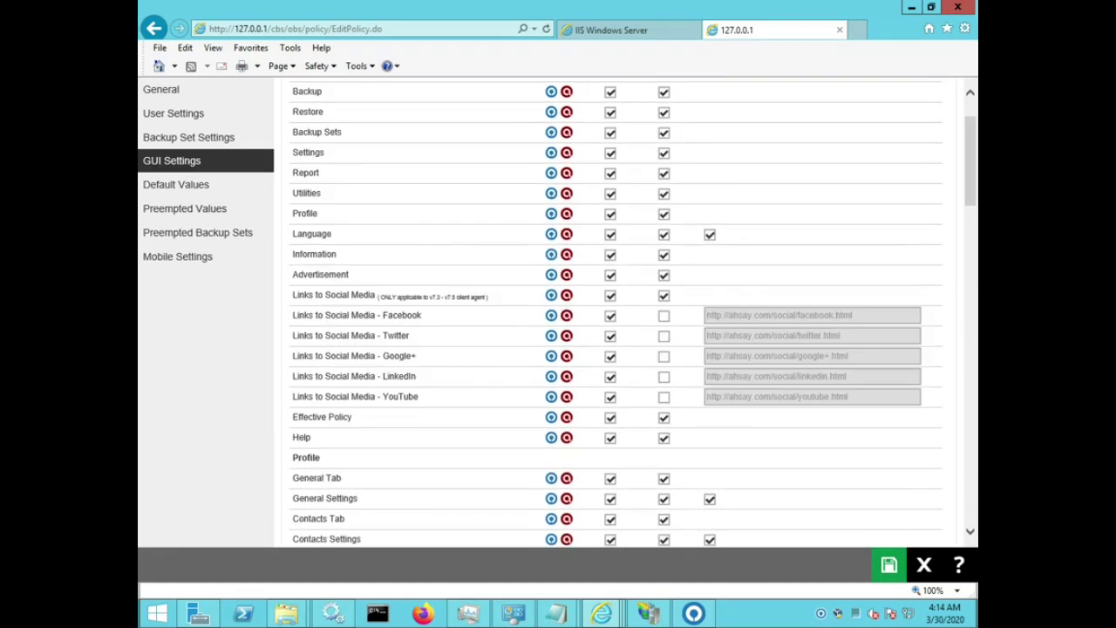
{"action": "scroll", "coordinate": [615, 331], "scroll_direction": "up", "scroll_amount": 3}
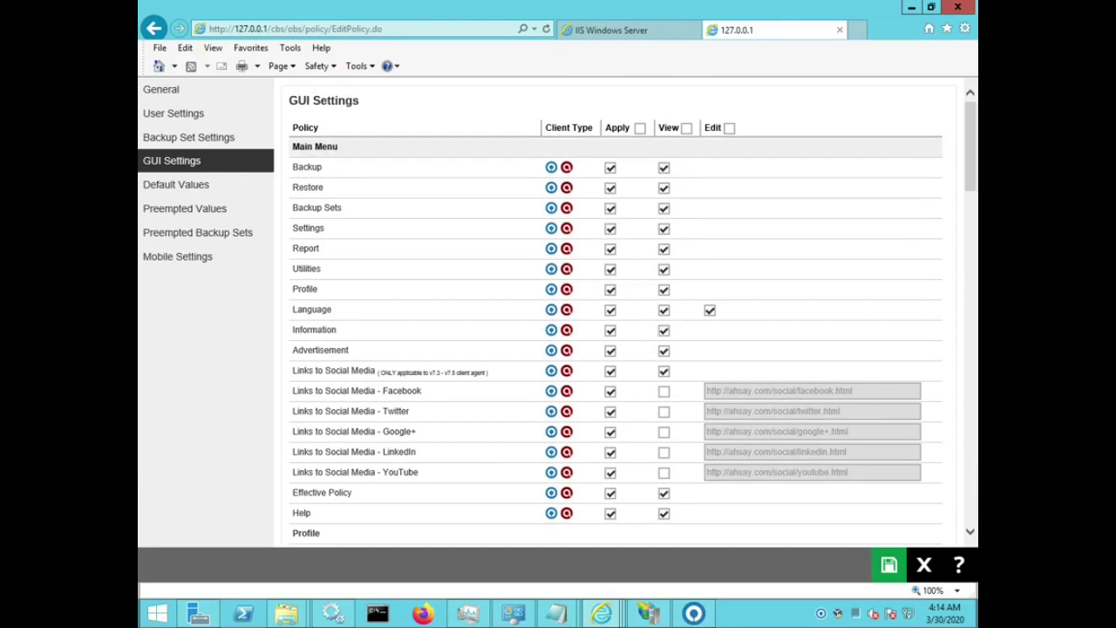
{"action": "left_click", "coordinate": [176, 184]}
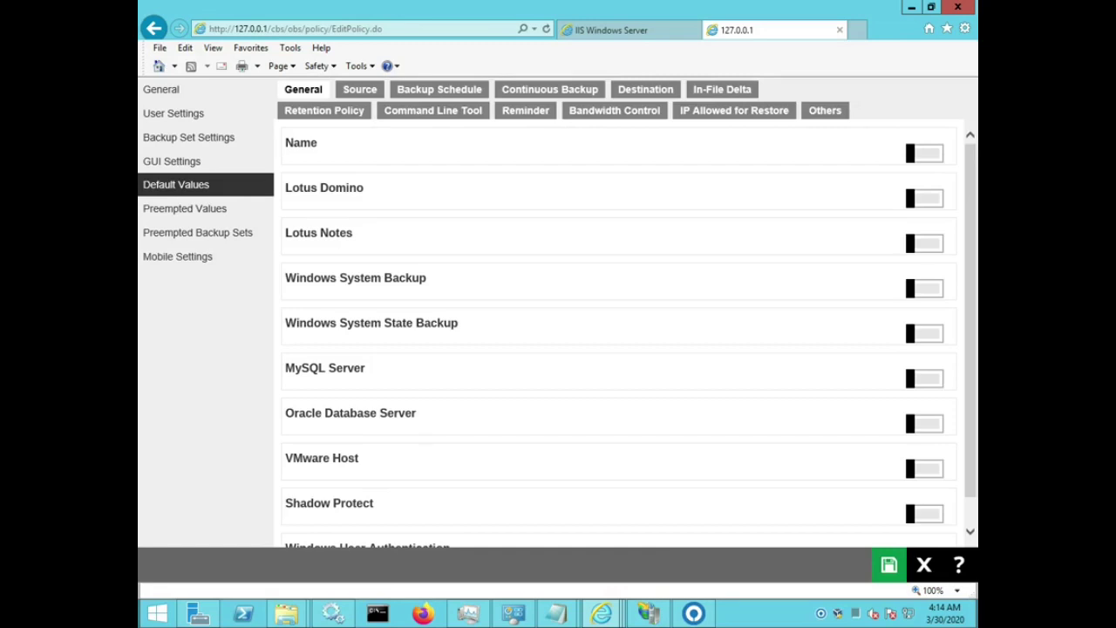
{"action": "left_click", "coordinate": [924, 153]}
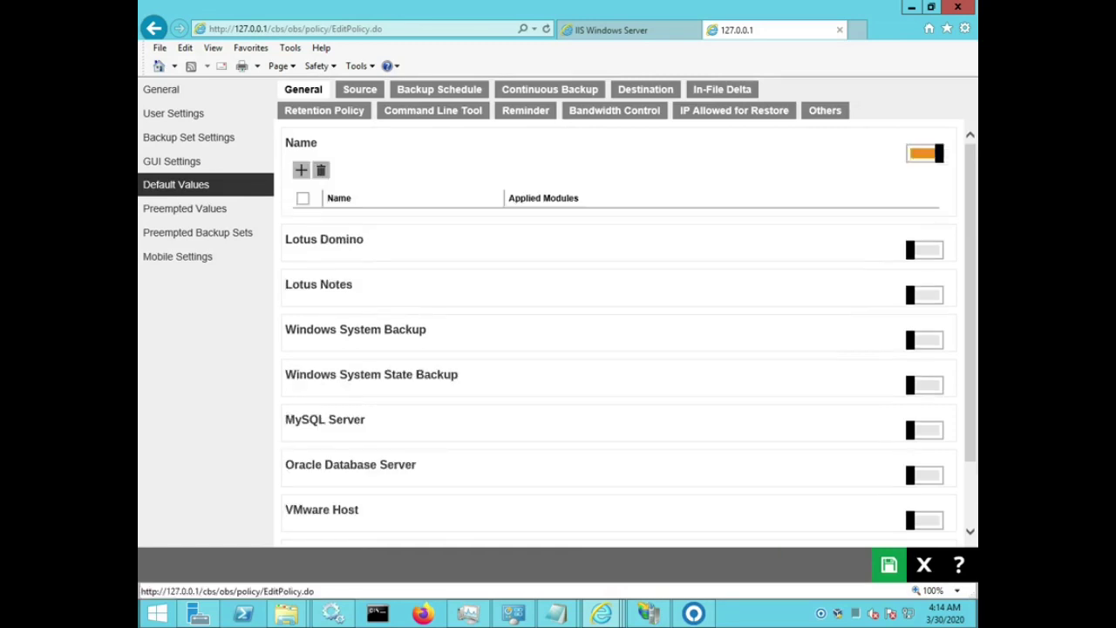
{"action": "left_click", "coordinate": [302, 170]}
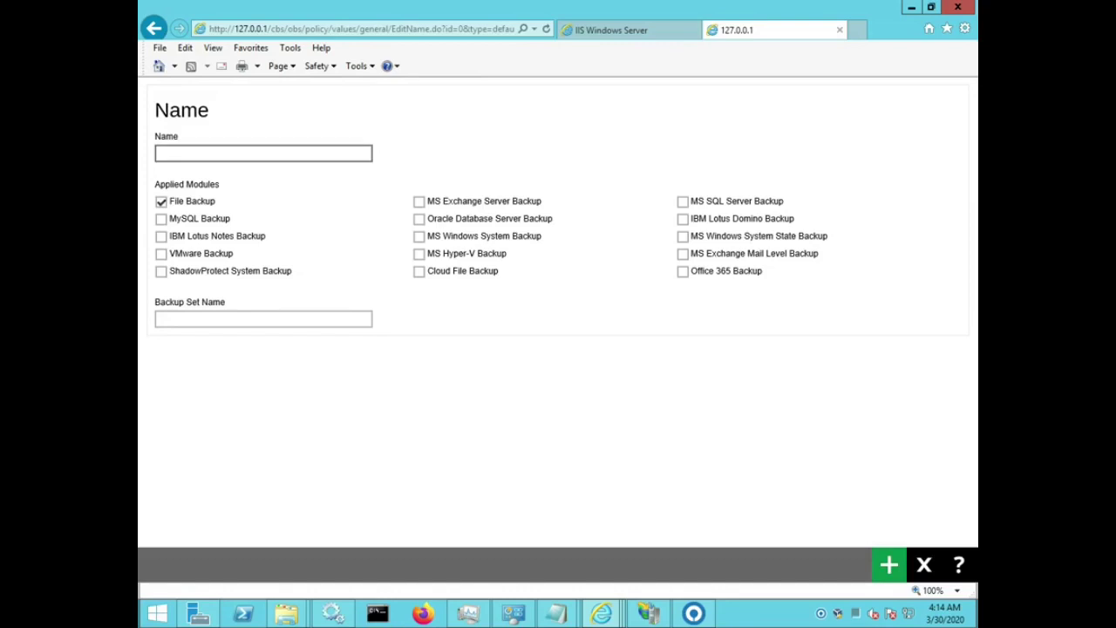
{"action": "type", "text": "FIN-BKSET"}
{"action": "key", "text": "ctrl+a"}
{"action": "key", "text": "ctrl+c"}
{"action": "left_click", "coordinate": [261, 319]}
{"action": "key", "text": "ctrl+v"}
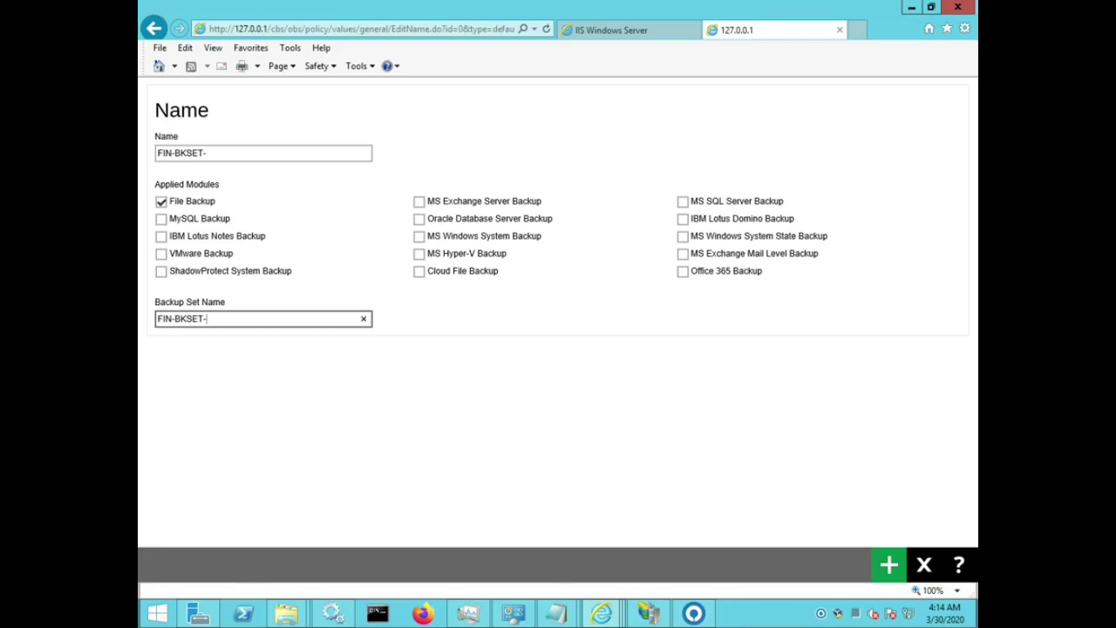
{"action": "left_click", "coordinate": [888, 564]}
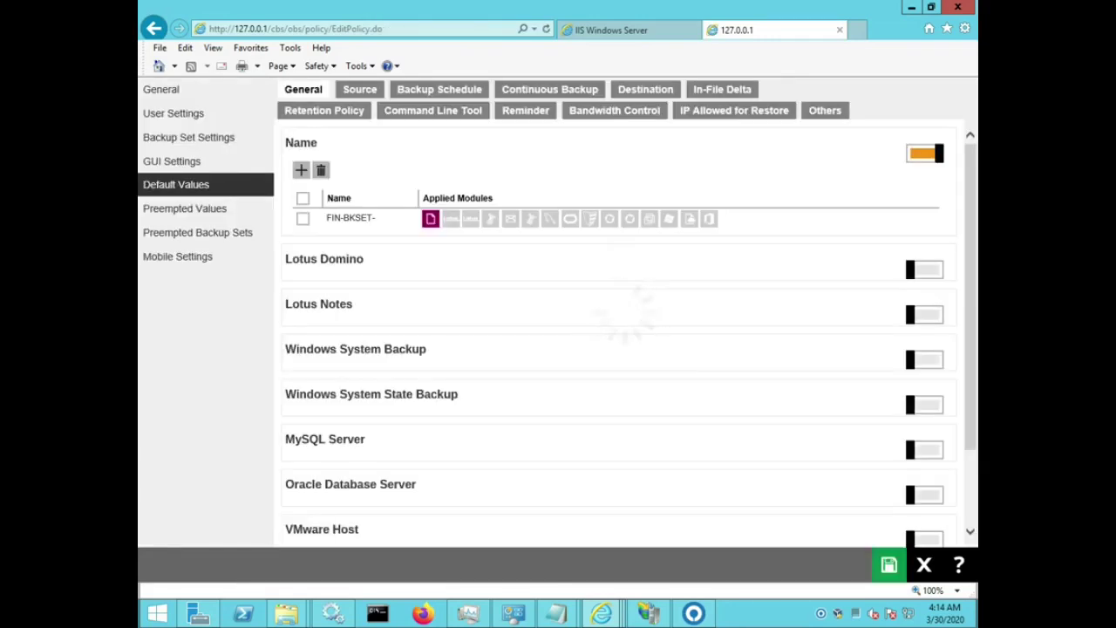
Review the General and Source default values, try the Shortcut setting on and off, and open the Backup Schedule defaults.
{"action": "scroll", "coordinate": [619, 331], "scroll_direction": "down", "scroll_amount": 3}
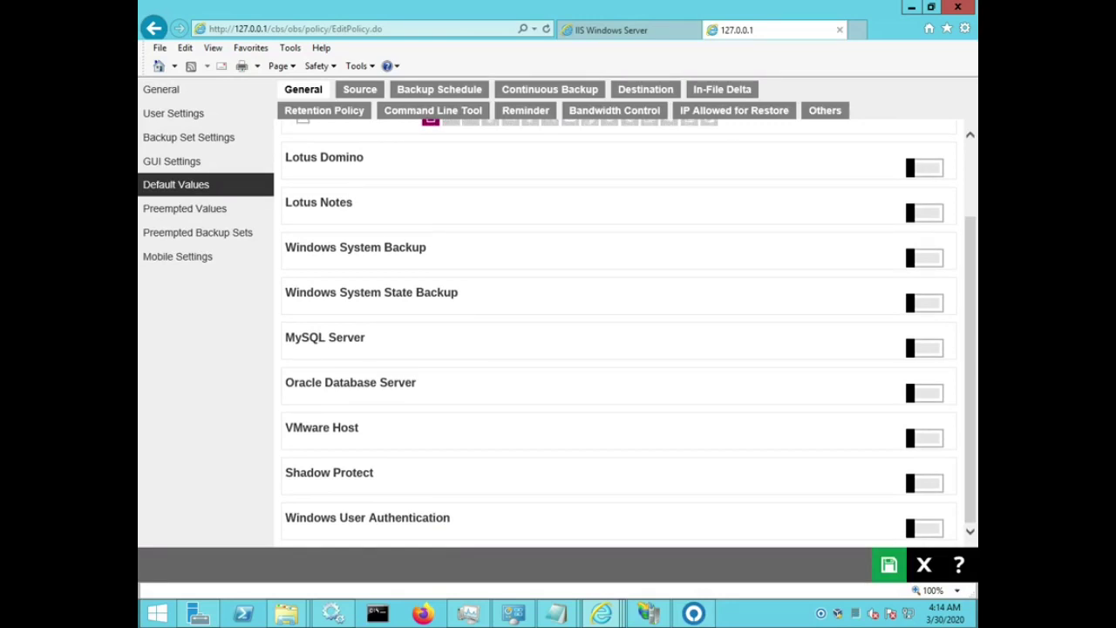
{"action": "scroll", "coordinate": [619, 331], "scroll_direction": "up", "scroll_amount": 5}
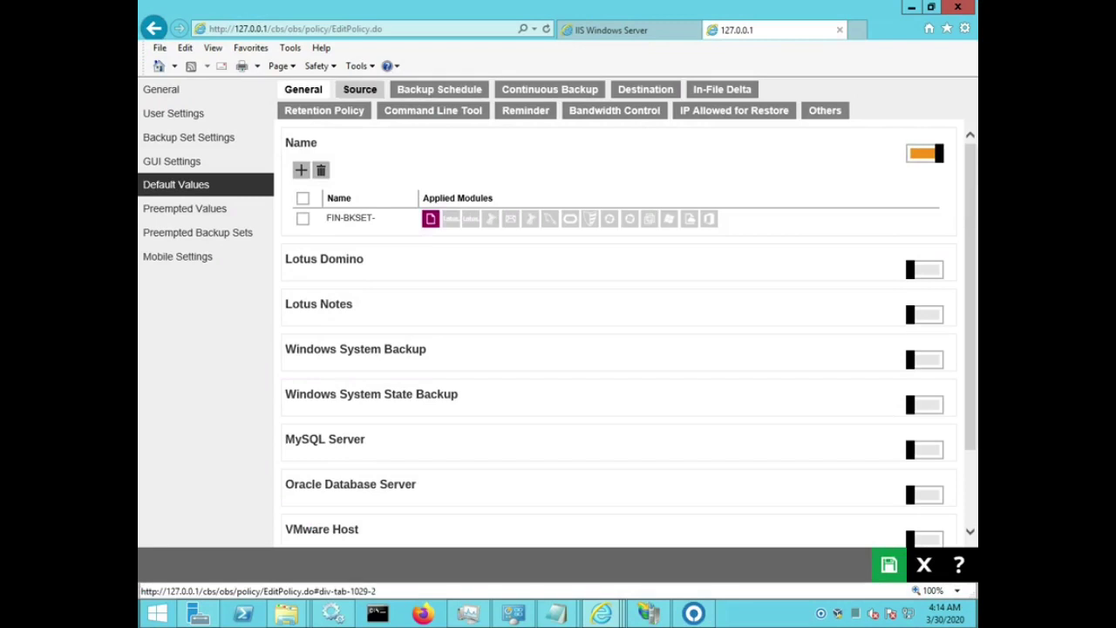
{"action": "left_click", "coordinate": [360, 88]}
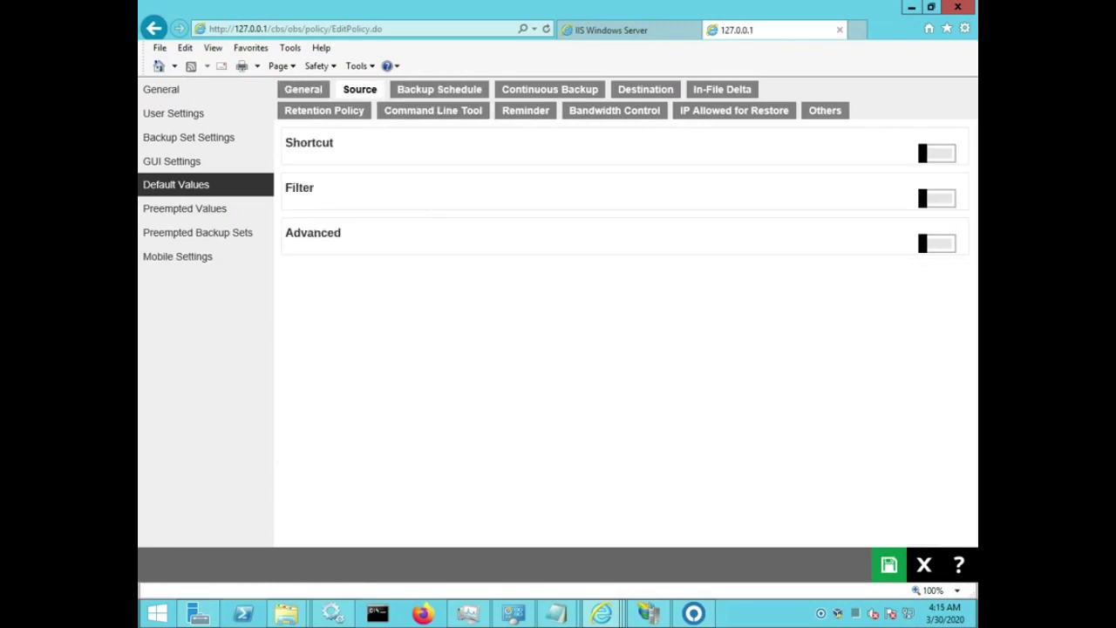
{"action": "left_click", "coordinate": [937, 154]}
{"action": "left_click", "coordinate": [937, 154]}
{"action": "left_click", "coordinate": [438, 89]}
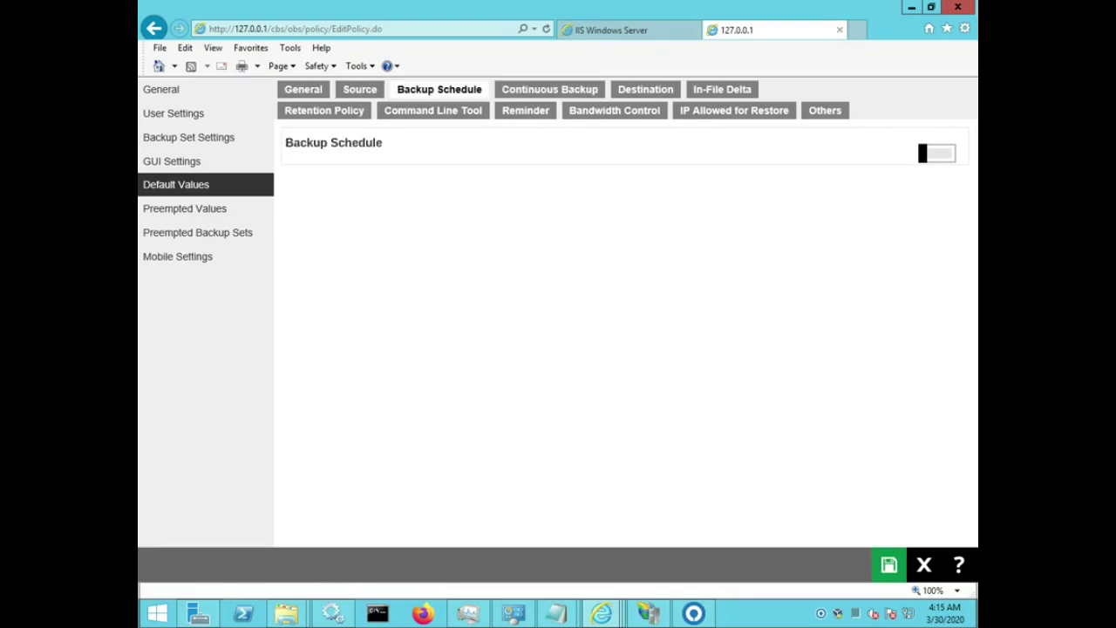
Enable the Backup Schedule default values and begin a File Backup entry named Daily with scheduled backup switched on.
{"action": "left_click", "coordinate": [937, 153]}
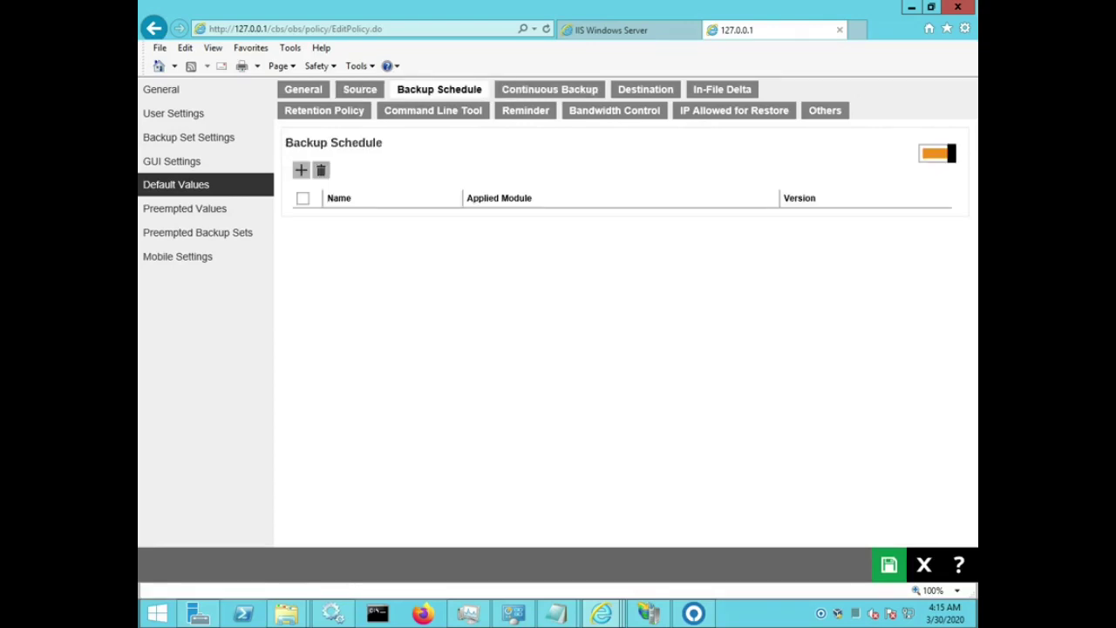
{"action": "left_click", "coordinate": [301, 170]}
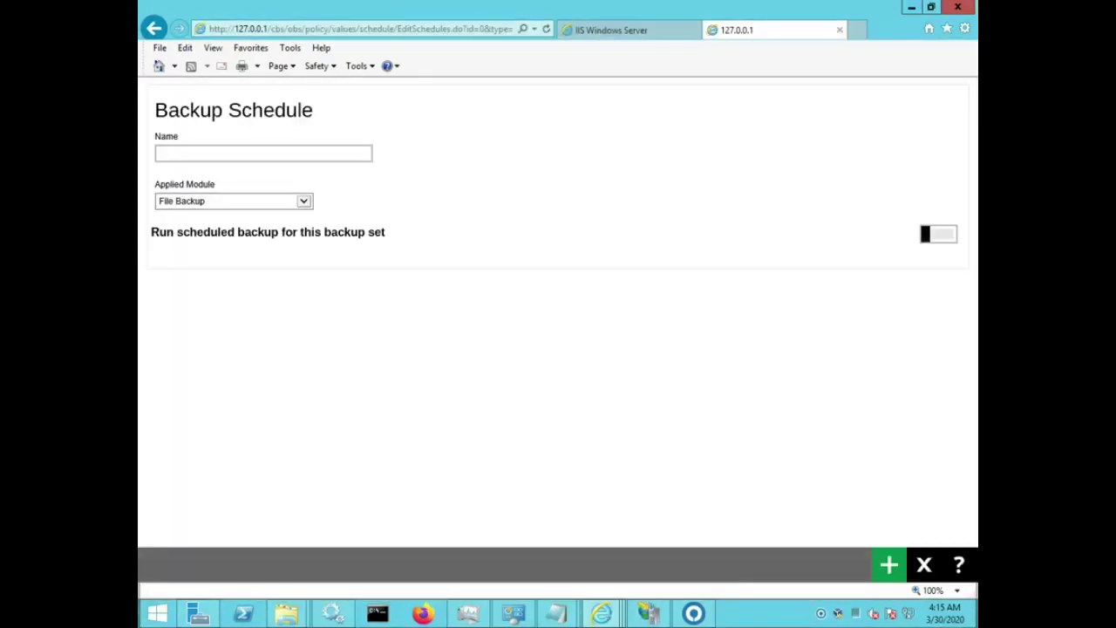
{"action": "left_click", "coordinate": [938, 234]}
{"action": "left_click", "coordinate": [263, 154]}
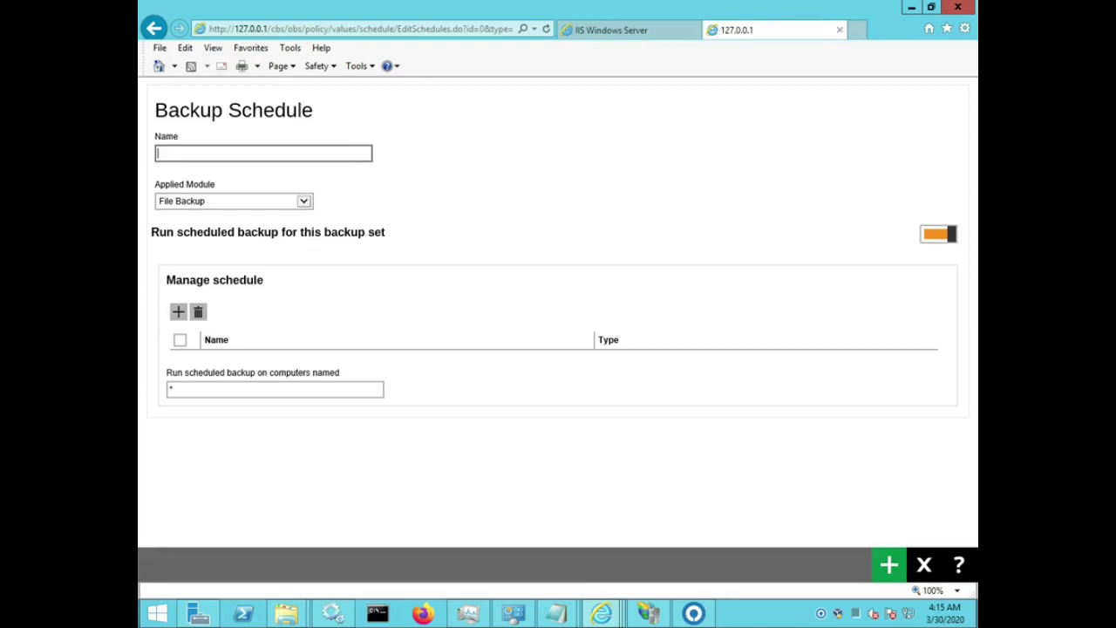
{"action": "type", "text": "Daily"}
Add a daily schedule named Daily that starts at 19:00 and runs the retention policy after backup, and save the Backup Schedule entry.
{"action": "left_click", "coordinate": [178, 312]}
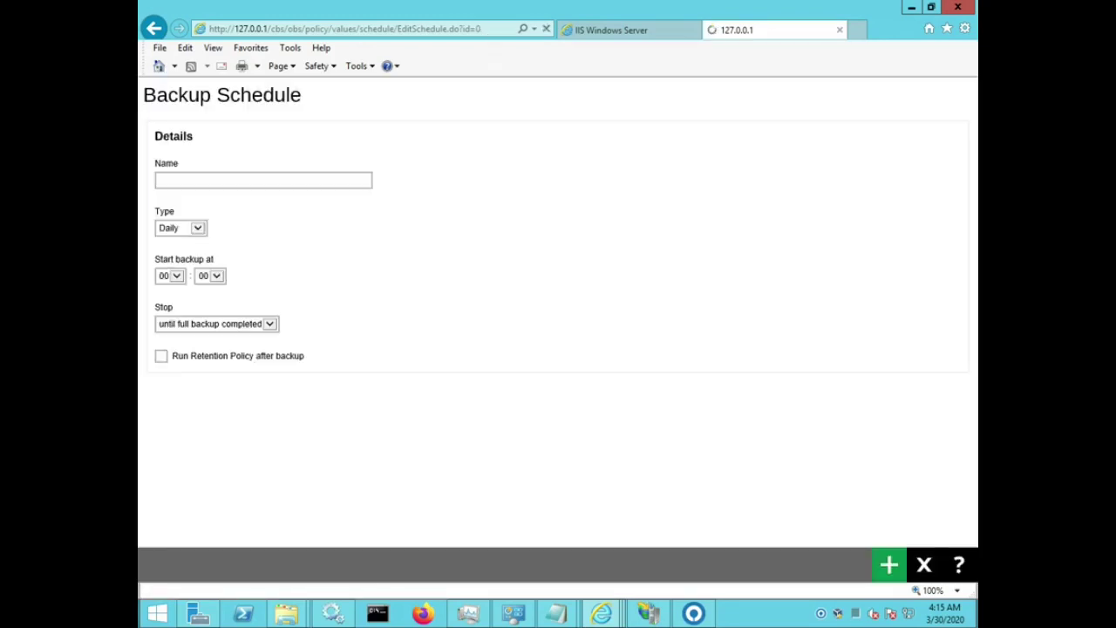
{"action": "left_click", "coordinate": [263, 181]}
{"action": "type", "text": "Daily"}
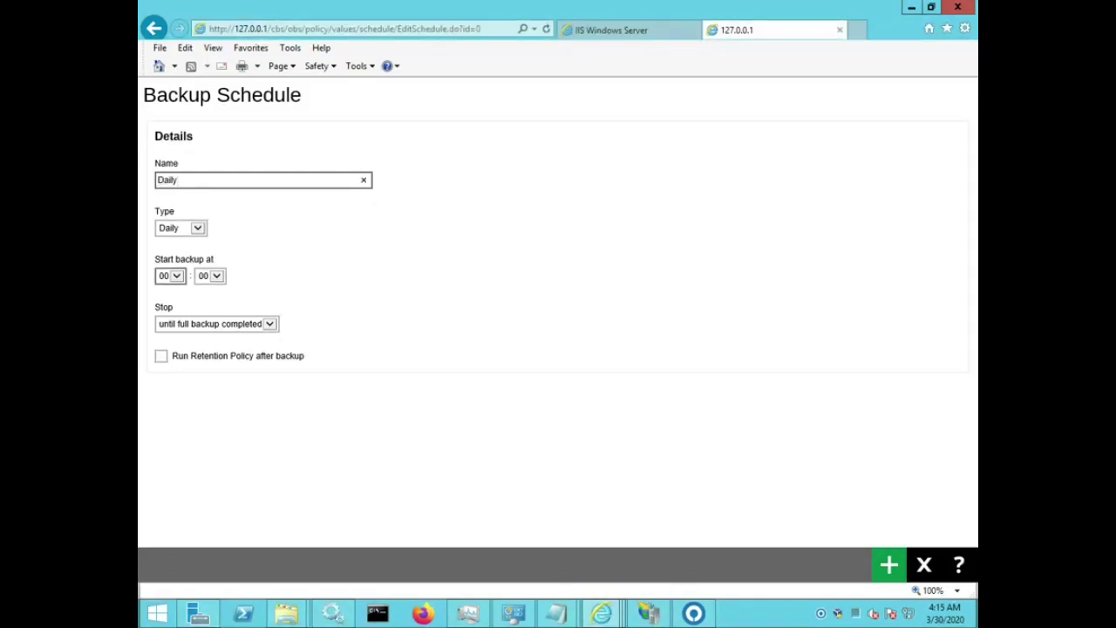
{"action": "left_click", "coordinate": [170, 276]}
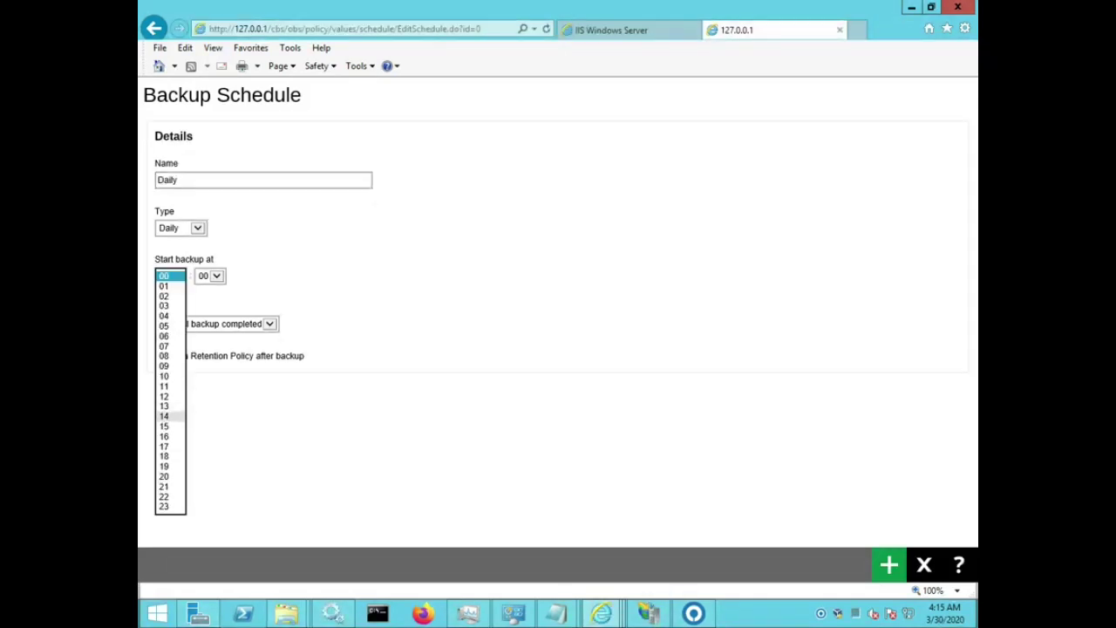
{"action": "left_click", "coordinate": [170, 466]}
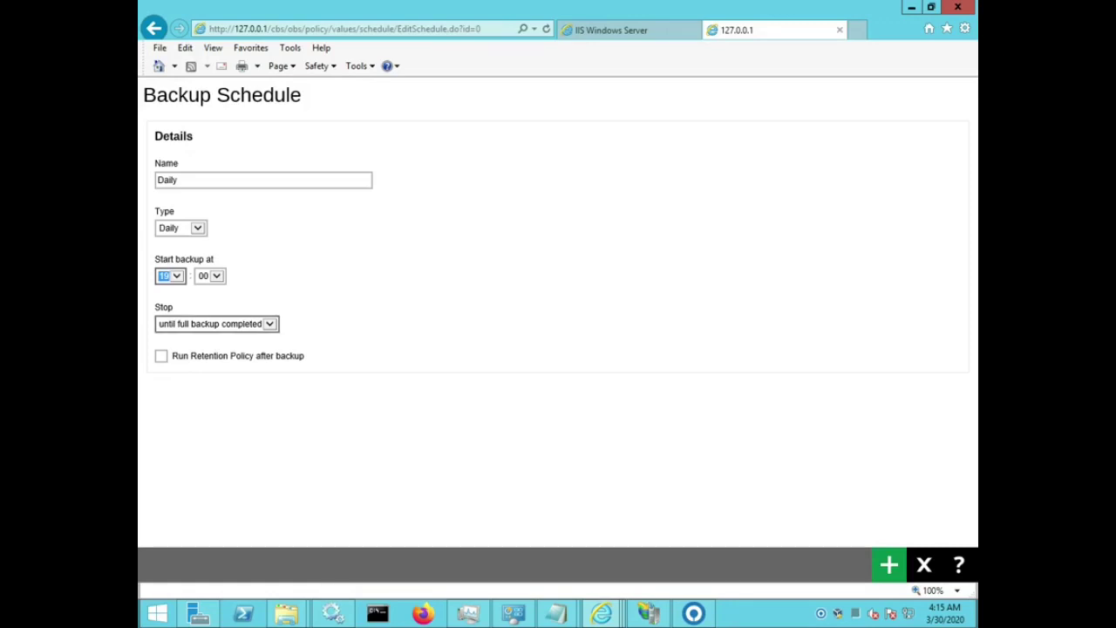
{"action": "left_click", "coordinate": [161, 356]}
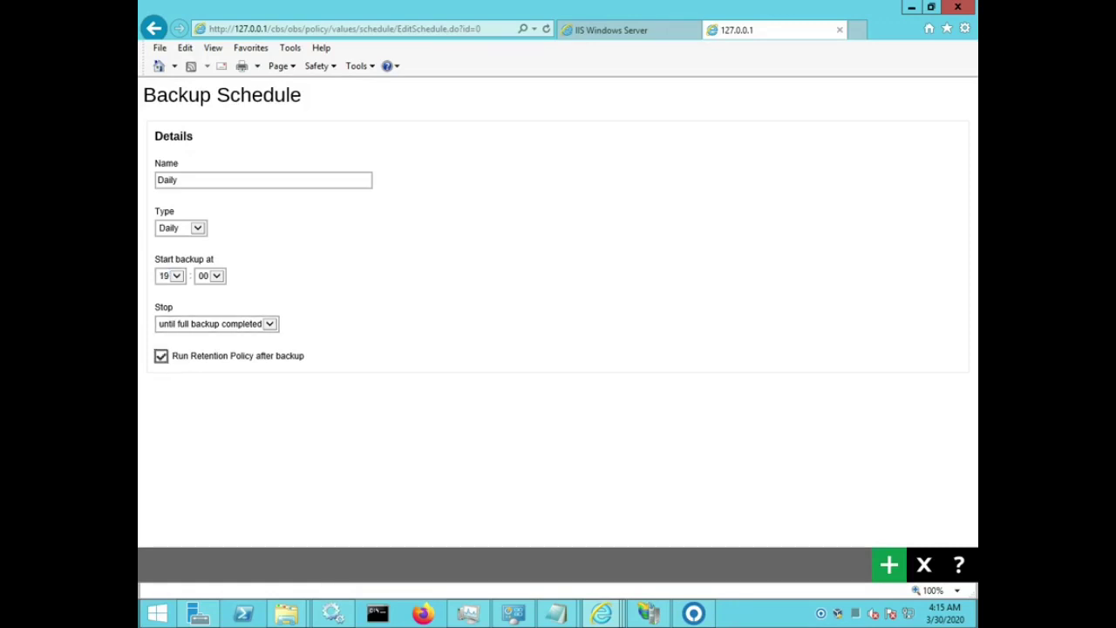
{"action": "left_click", "coordinate": [889, 565]}
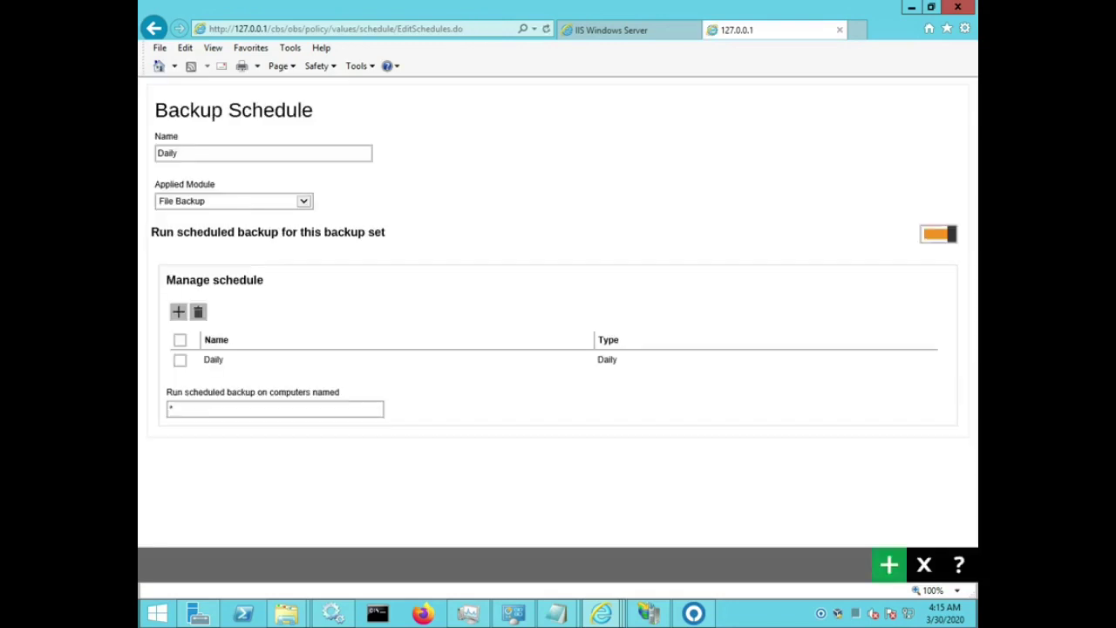
{"action": "left_click", "coordinate": [890, 565]}
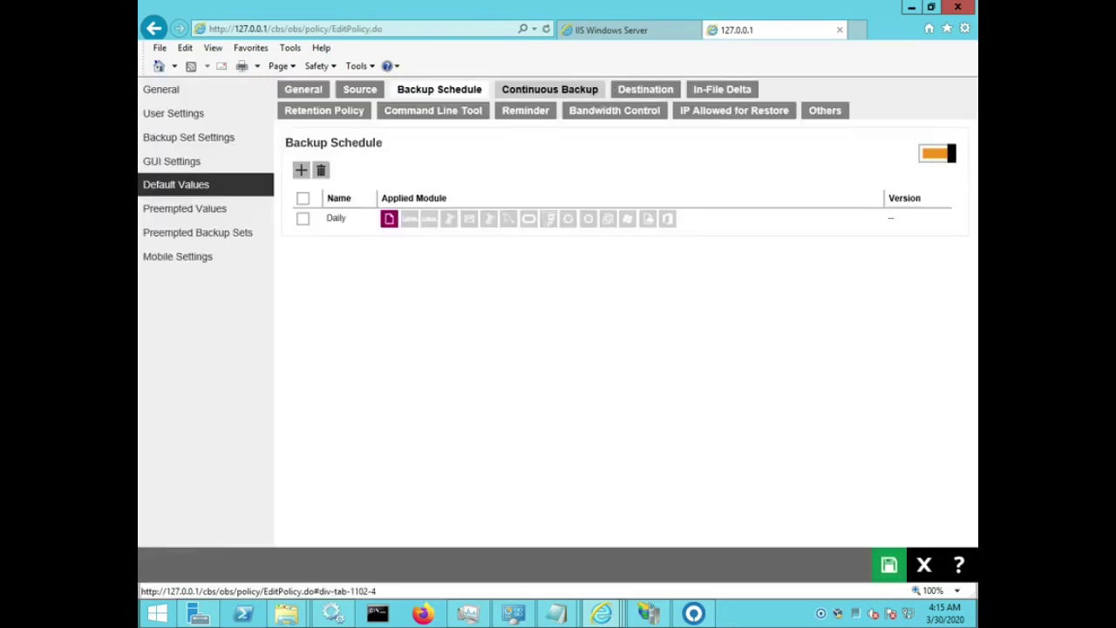
Enable the In-File Delta default values and begin a File Backup entry named Differential.
{"action": "left_click", "coordinate": [549, 89]}
{"action": "left_click", "coordinate": [645, 89]}
{"action": "left_click", "coordinate": [722, 89]}
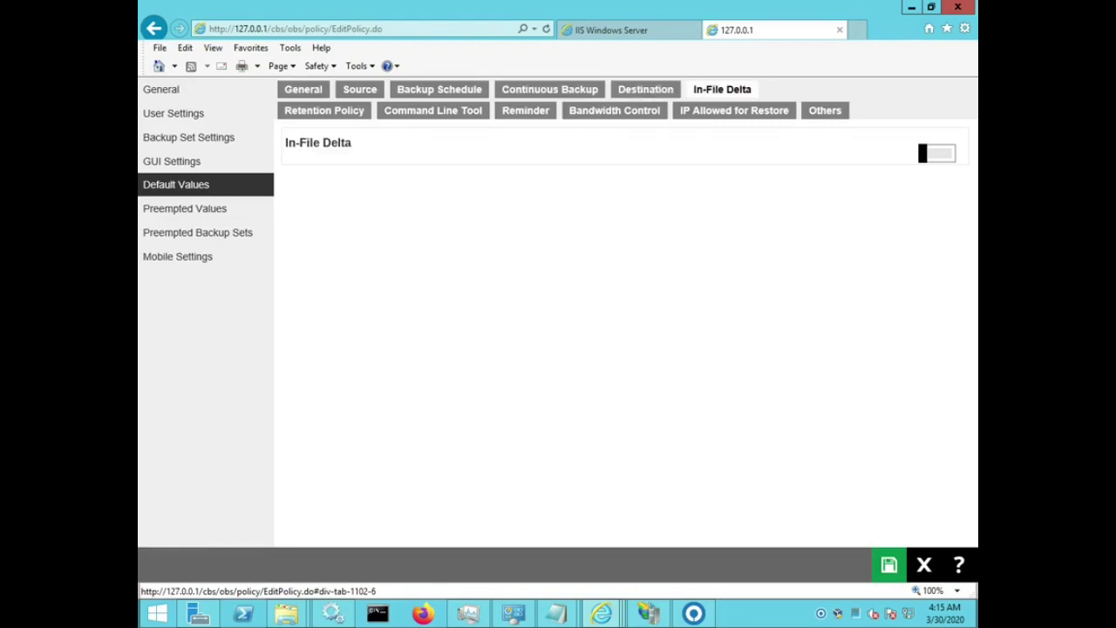
{"action": "left_click", "coordinate": [937, 153]}
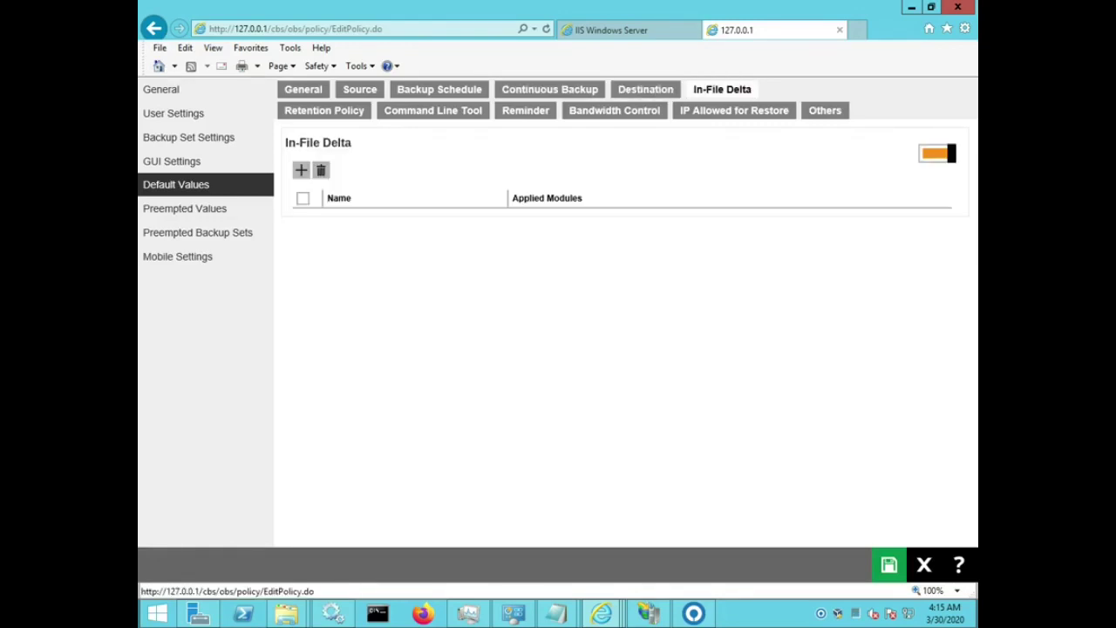
{"action": "left_click", "coordinate": [300, 170]}
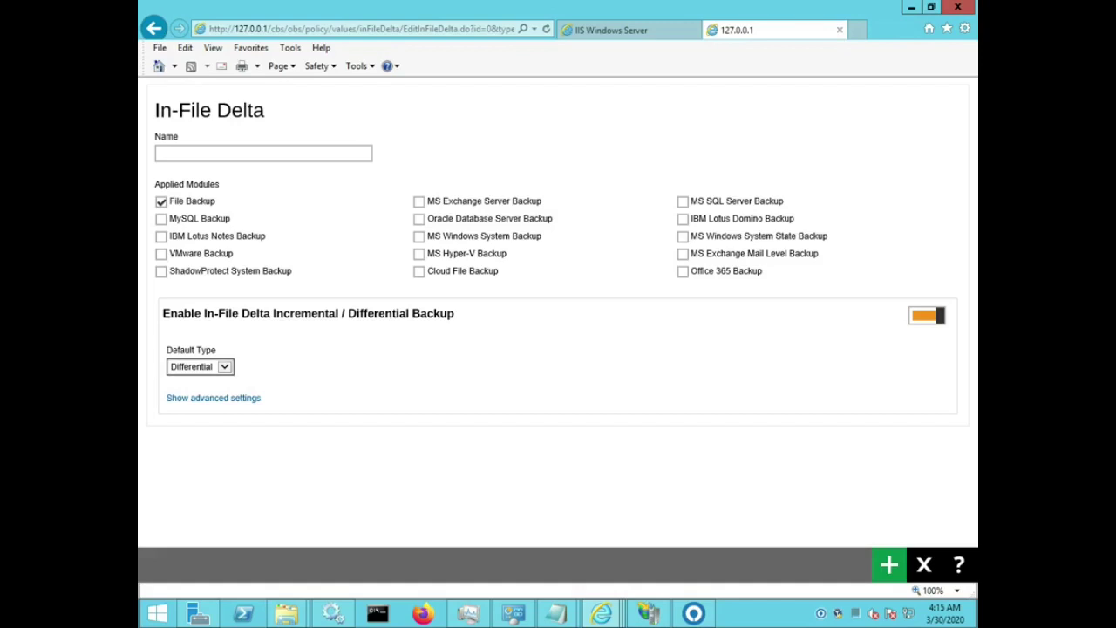
{"action": "left_click", "coordinate": [205, 154]}
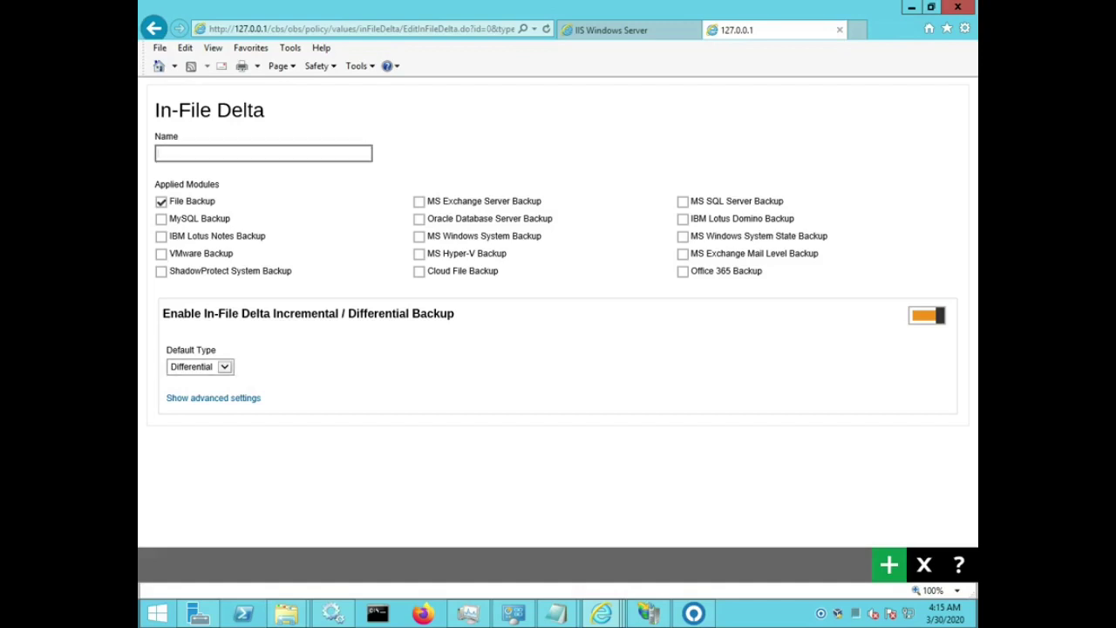
{"action": "type", "text": "Differential"}
In the advanced In-File Delta settings, set the full file upload condition to a number of deltas over 29.
{"action": "left_click", "coordinate": [213, 398]}
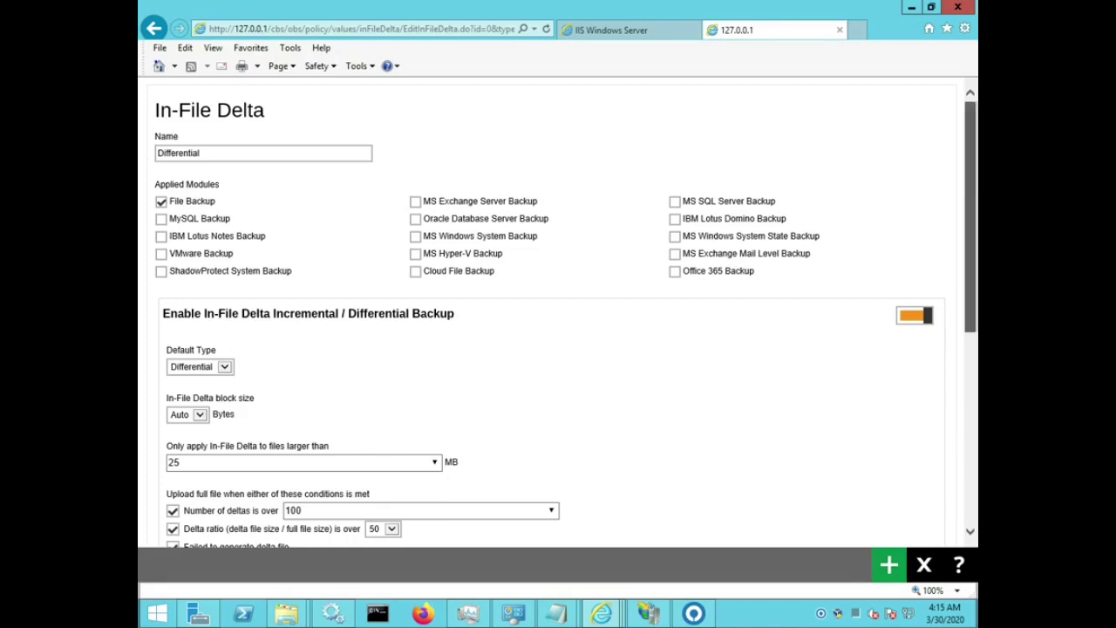
{"action": "scroll", "coordinate": [558, 312], "scroll_direction": "down", "scroll_amount": 3}
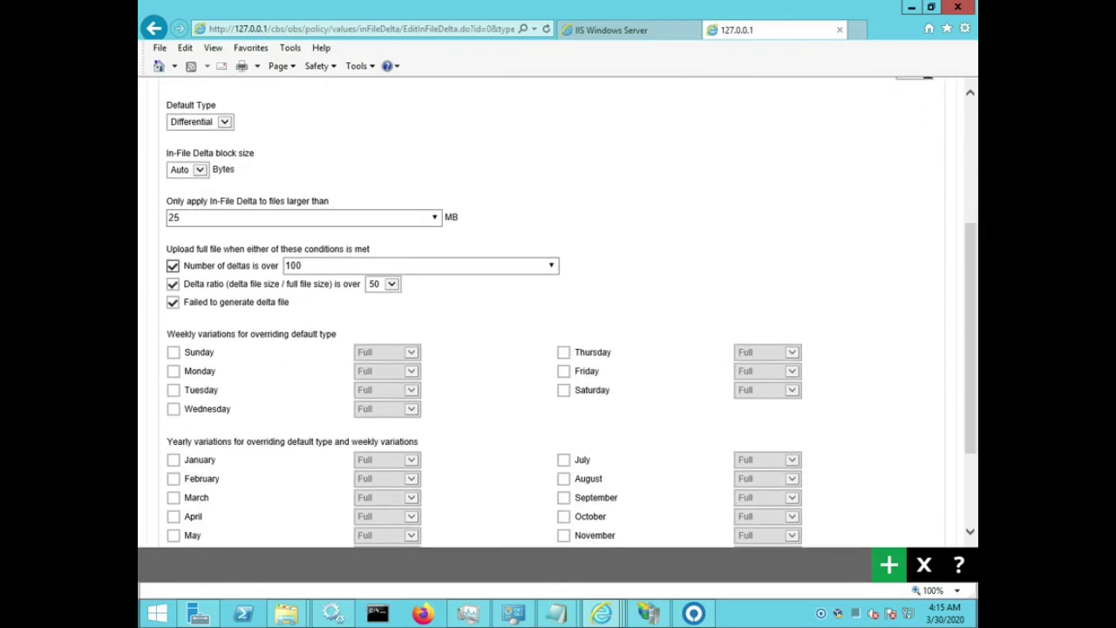
{"action": "left_click", "coordinate": [551, 265]}
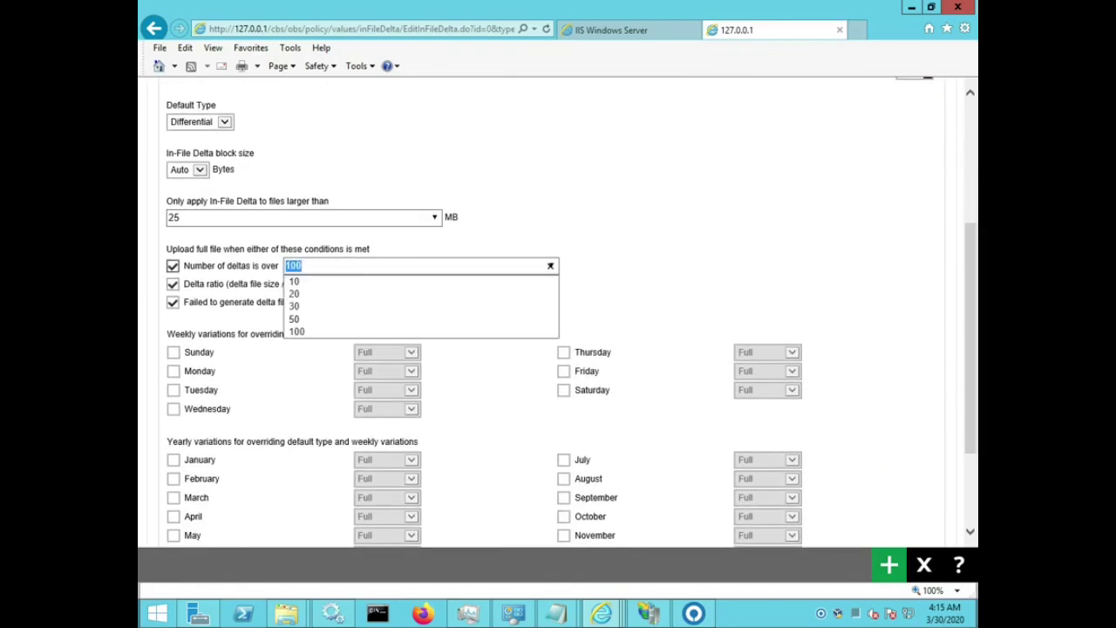
{"action": "type", "text": "29"}
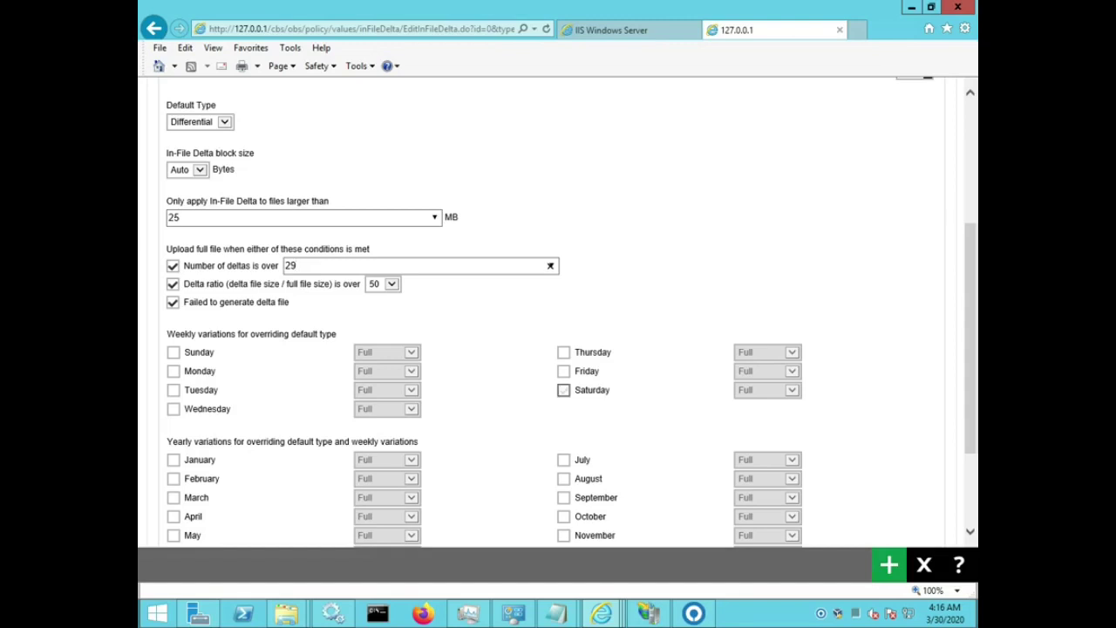
Set a Full weekly variation for Friday only, leaving Saturday unselected, and add the In-File Delta entry.
{"action": "left_click", "coordinate": [564, 390]}
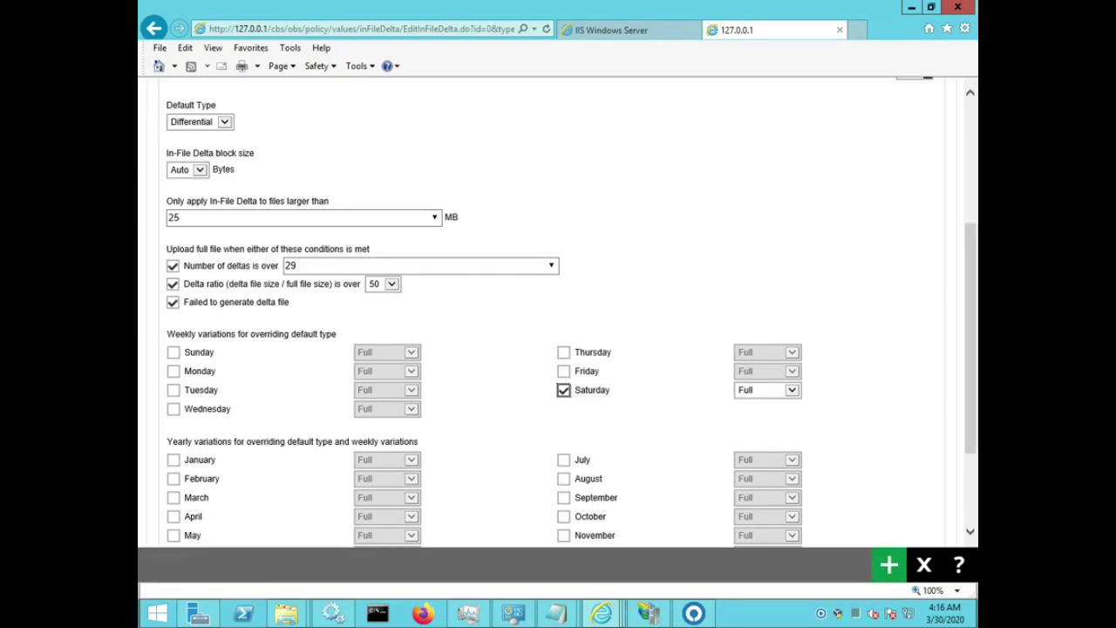
{"action": "left_click", "coordinate": [564, 391]}
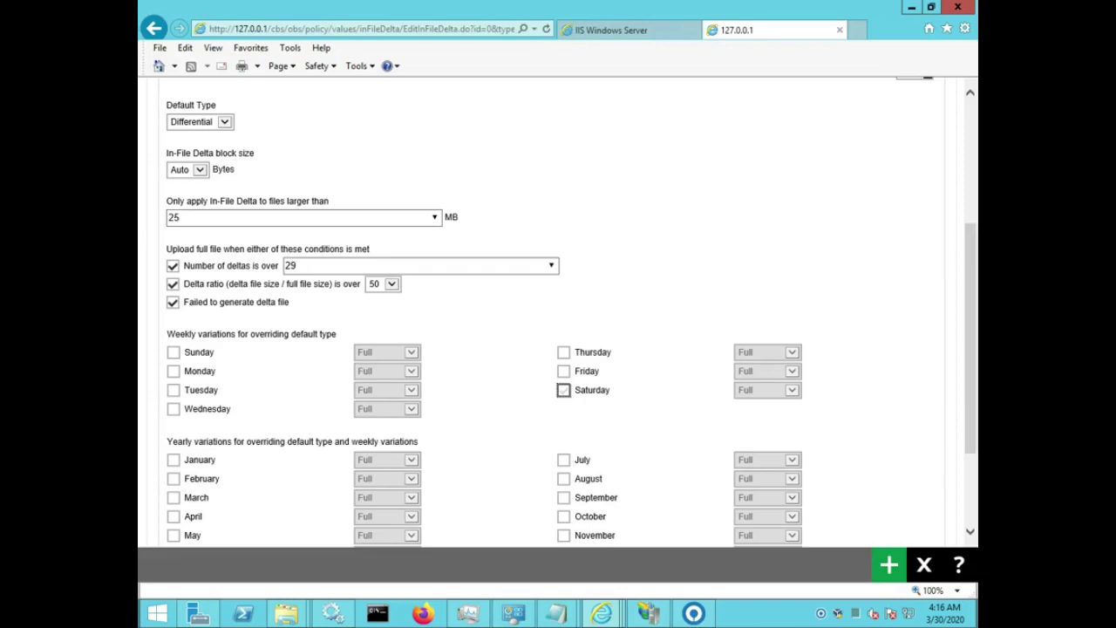
{"action": "left_click", "coordinate": [565, 391]}
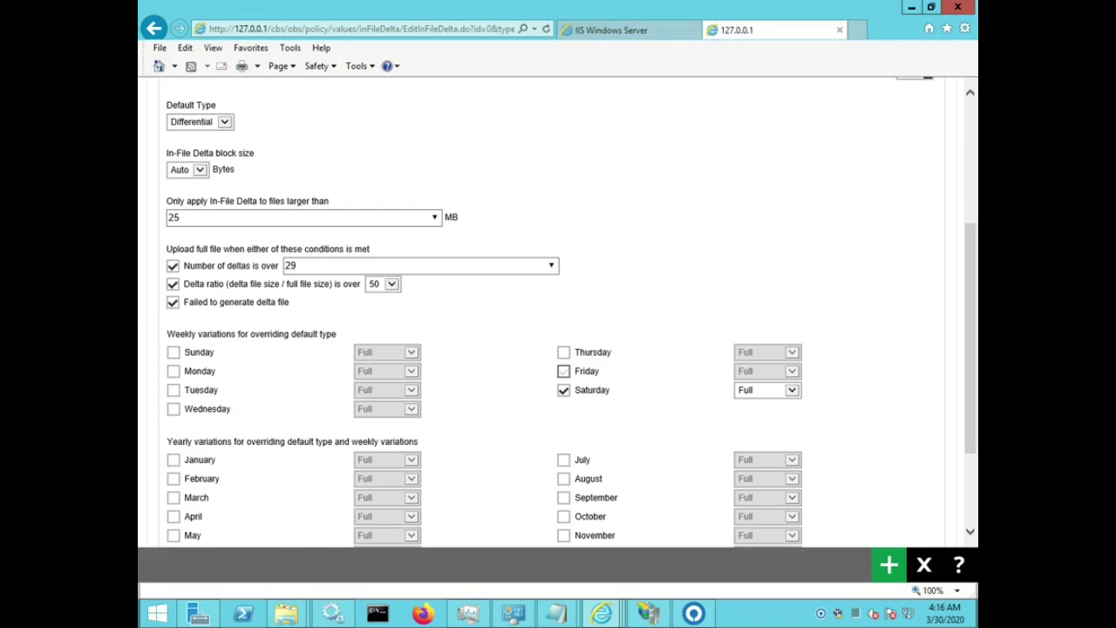
{"action": "left_click", "coordinate": [564, 371]}
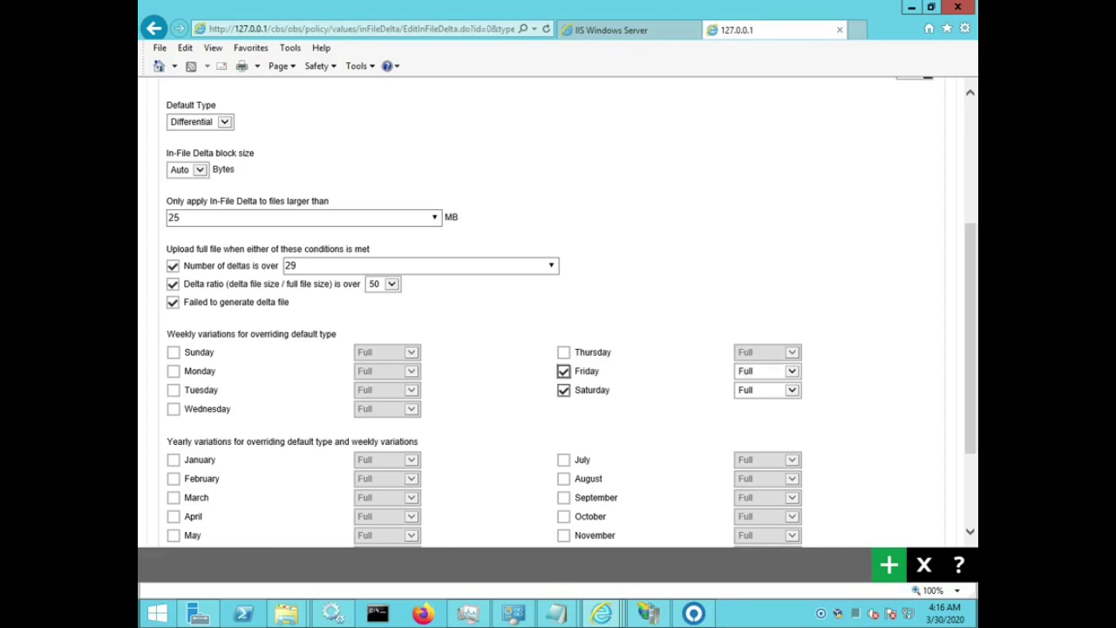
{"action": "left_click", "coordinate": [564, 391]}
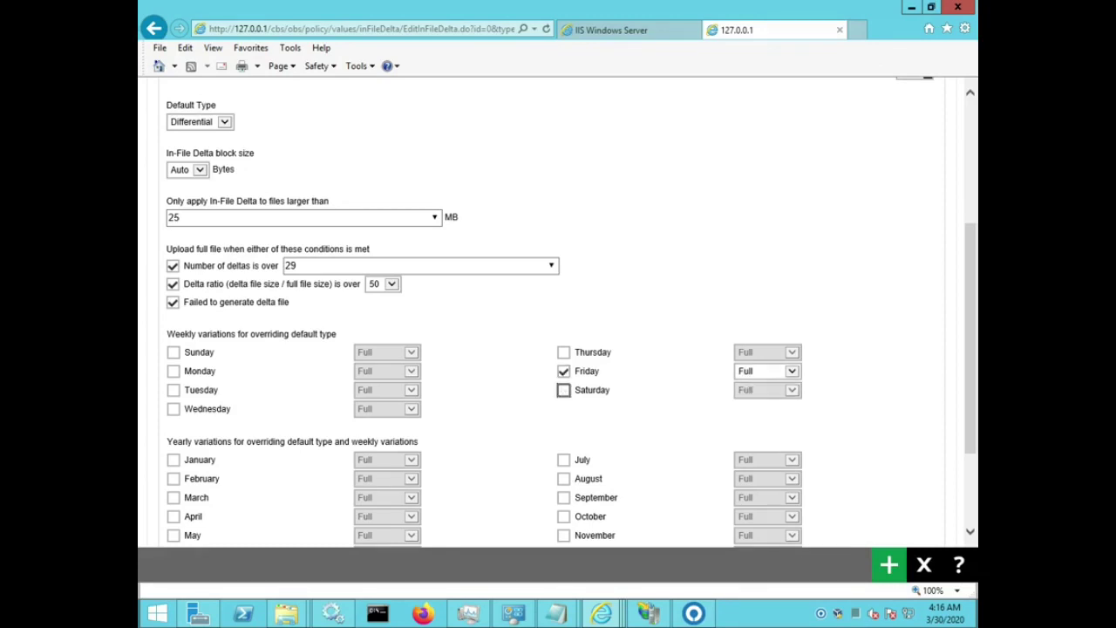
{"action": "left_click", "coordinate": [888, 564]}
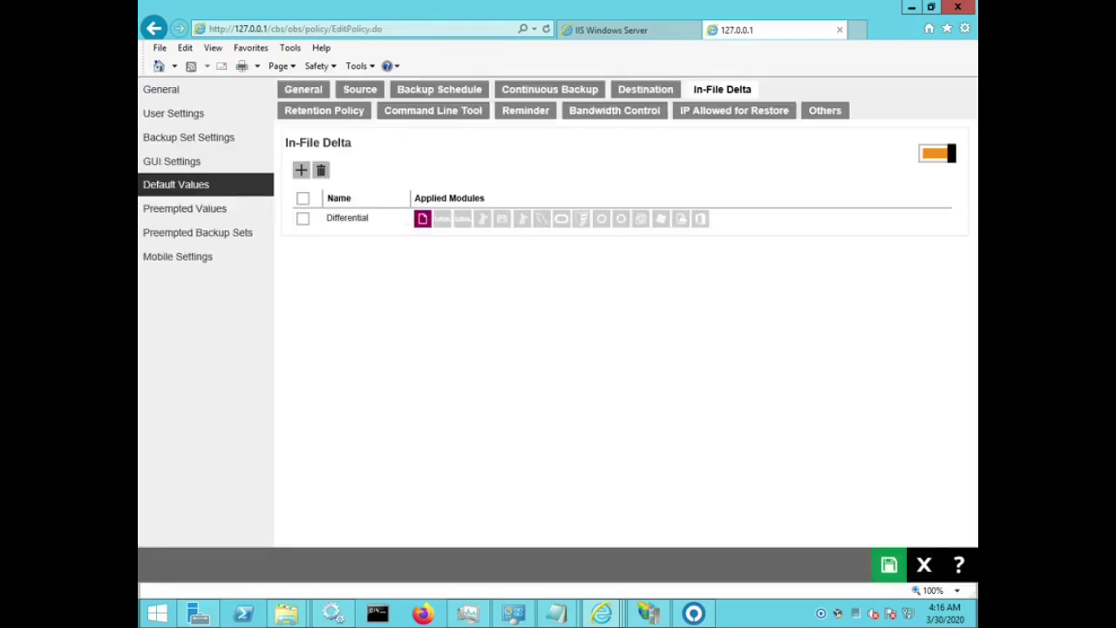
Add a File Backup entry named RP-60D to the Retention Policy default values, keeping deleted files for 60 days.
{"action": "left_click", "coordinate": [324, 110]}
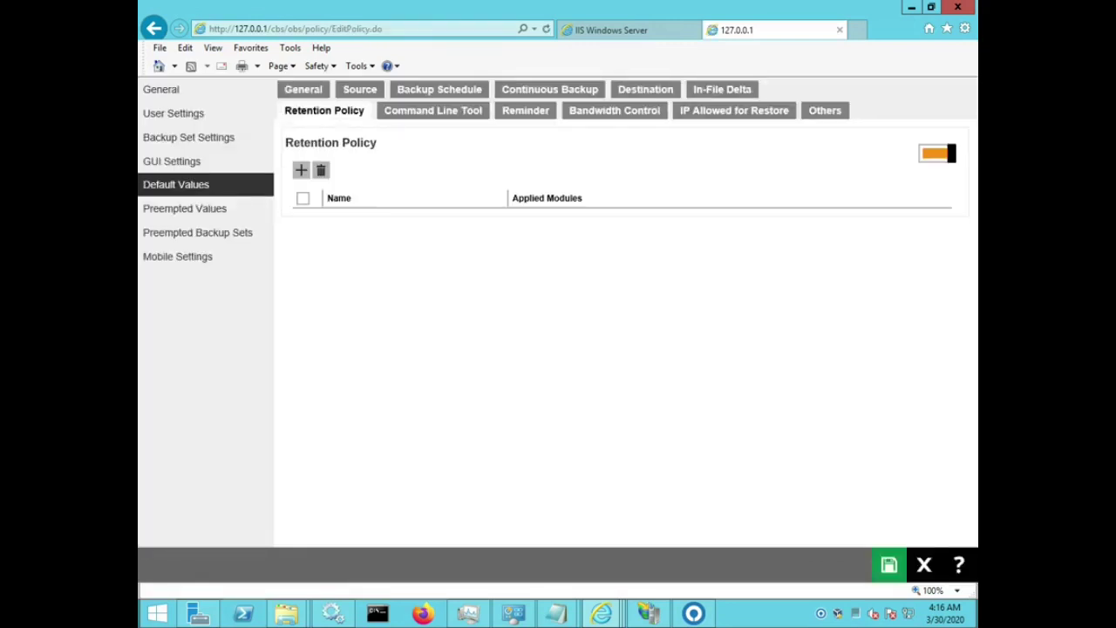
{"action": "left_click", "coordinate": [301, 170]}
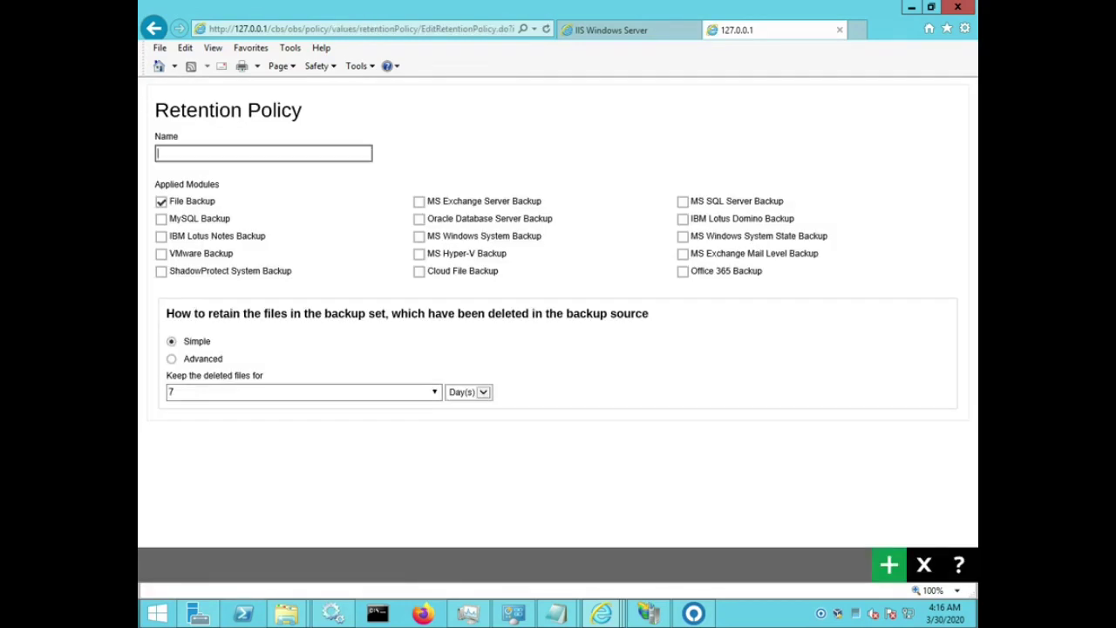
{"action": "type", "text": "RP-60d"}
{"action": "key", "text": "BackSpace"}
{"action": "type", "text": "D"}
{"action": "left_click", "coordinate": [434, 393]}
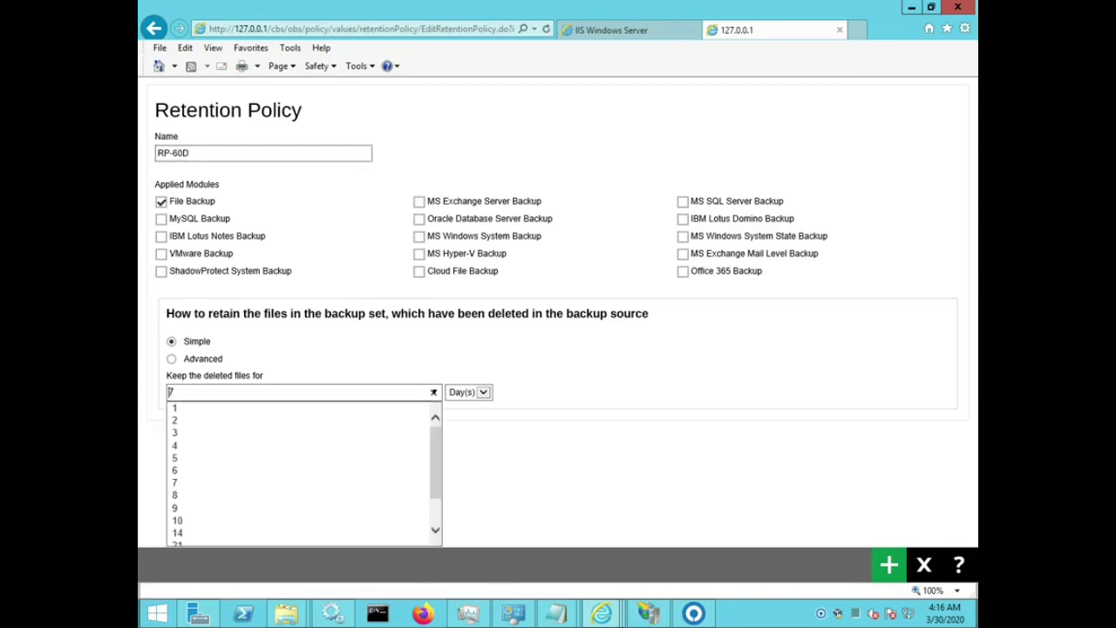
{"action": "scroll", "coordinate": [262, 445], "scroll_direction": "down", "scroll_amount": 2}
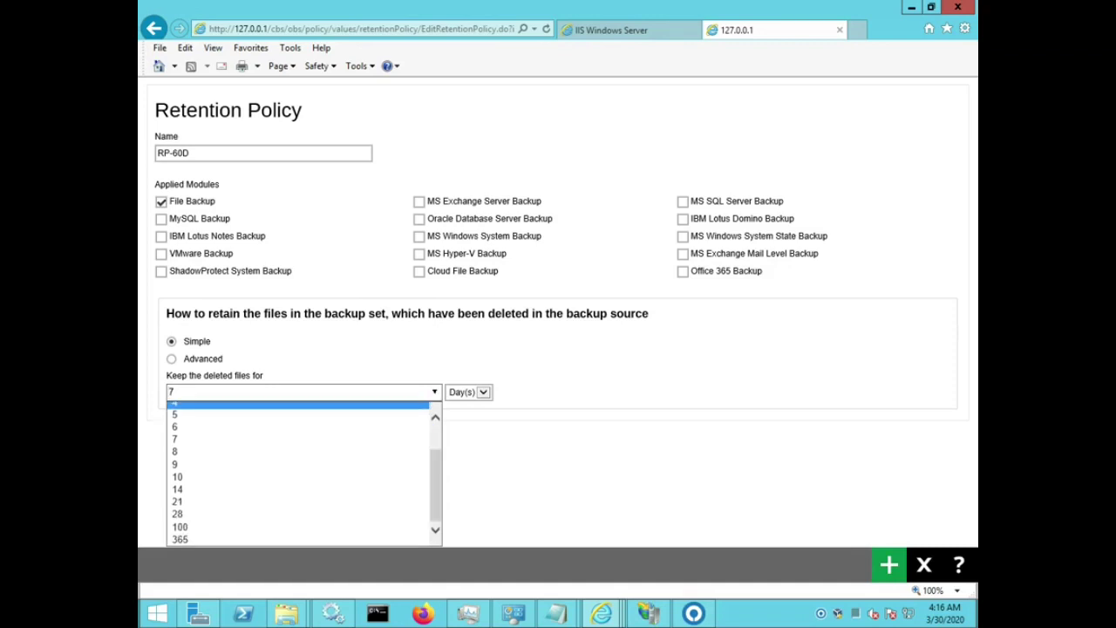
{"action": "double_click", "coordinate": [172, 392]}
{"action": "type", "text": "60"}
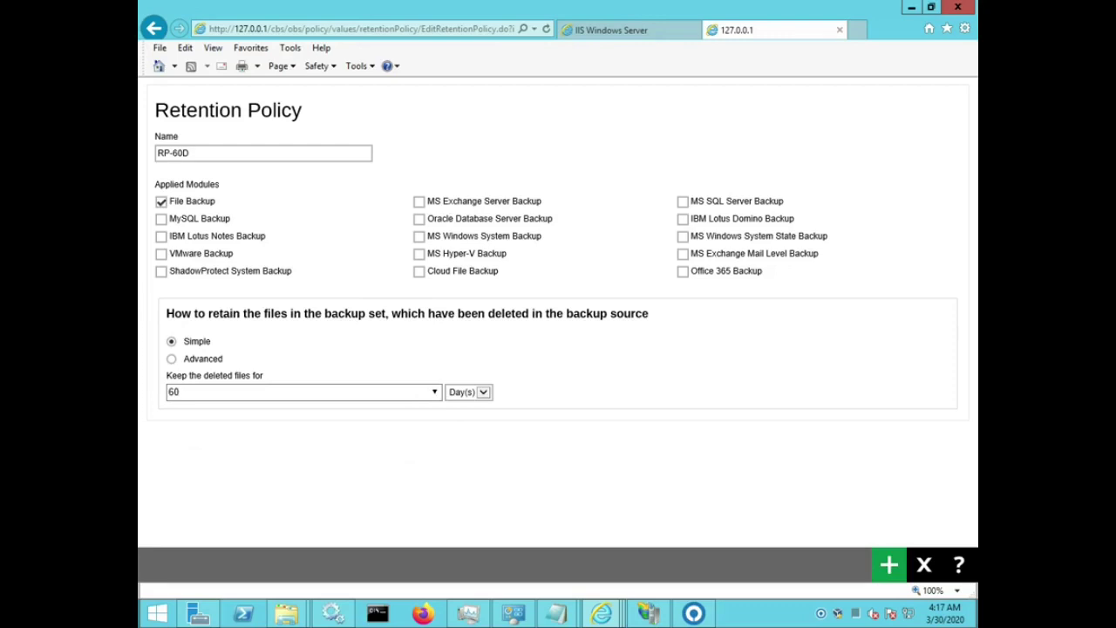
{"action": "left_click", "coordinate": [888, 565]}
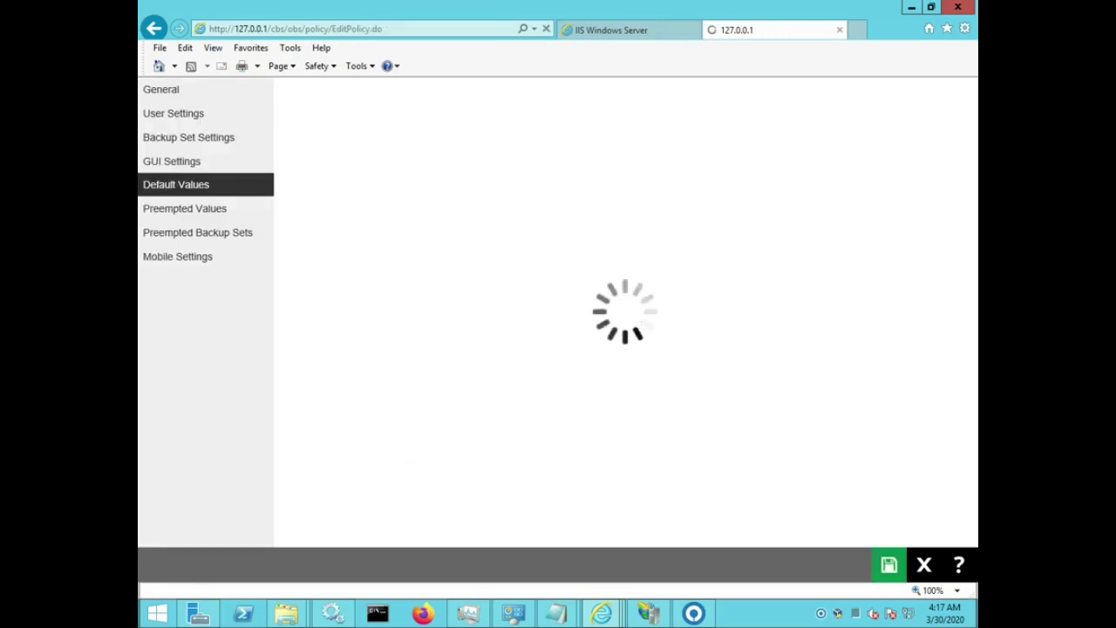
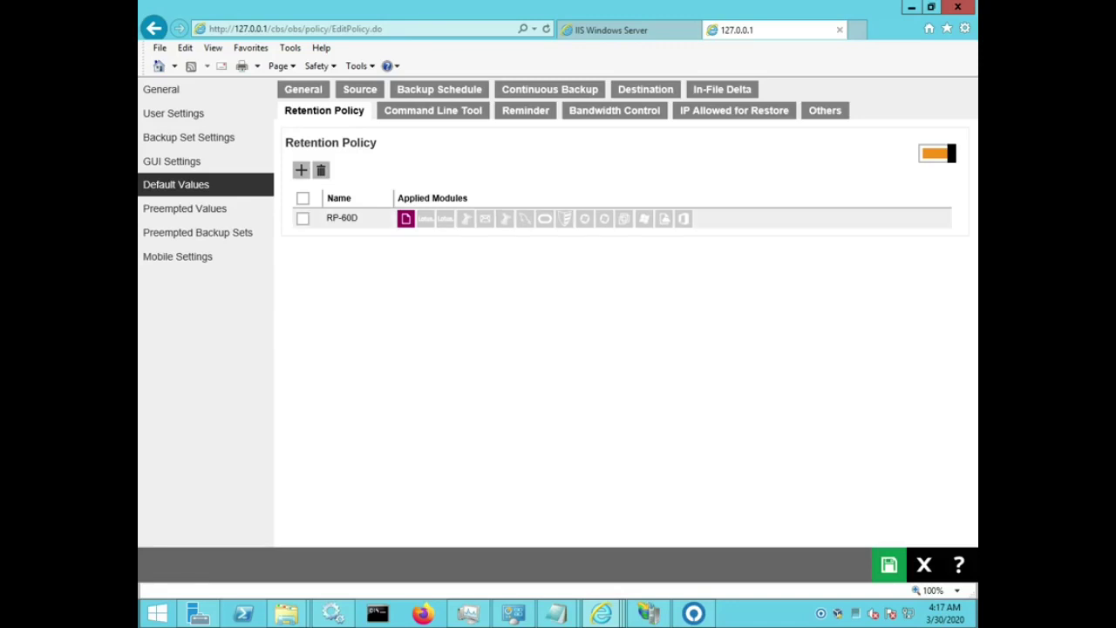
Review the RP-60D retention policy entry and look through the Command Line Tool, Reminder, Bandwidth Control and IP Allowed for Restore defaults.
{"action": "left_click", "coordinate": [342, 218]}
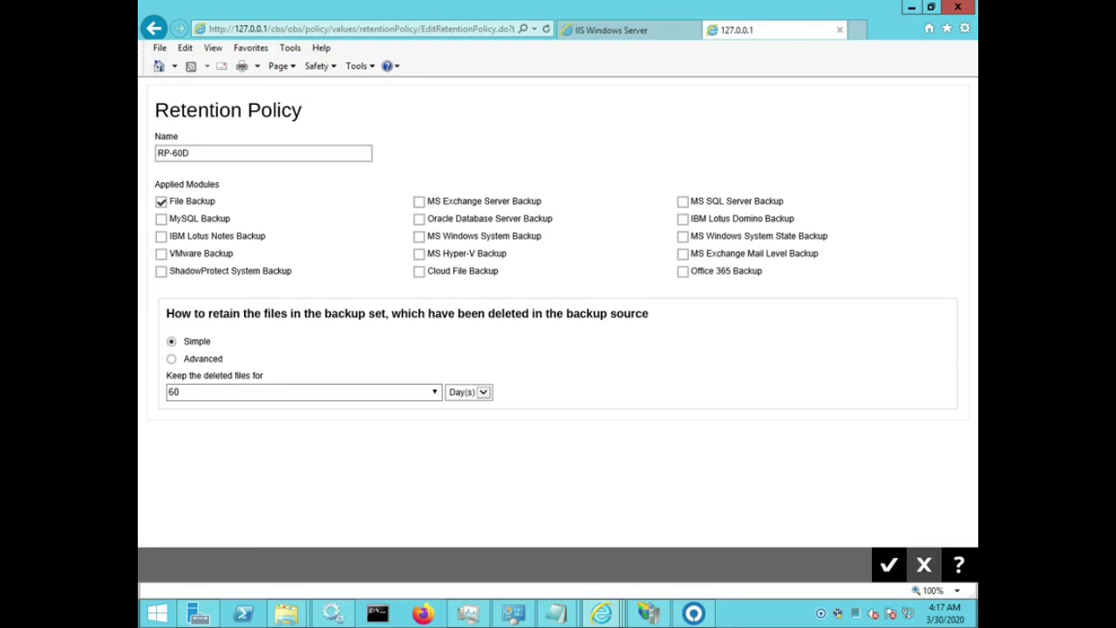
{"action": "left_click", "coordinate": [888, 565]}
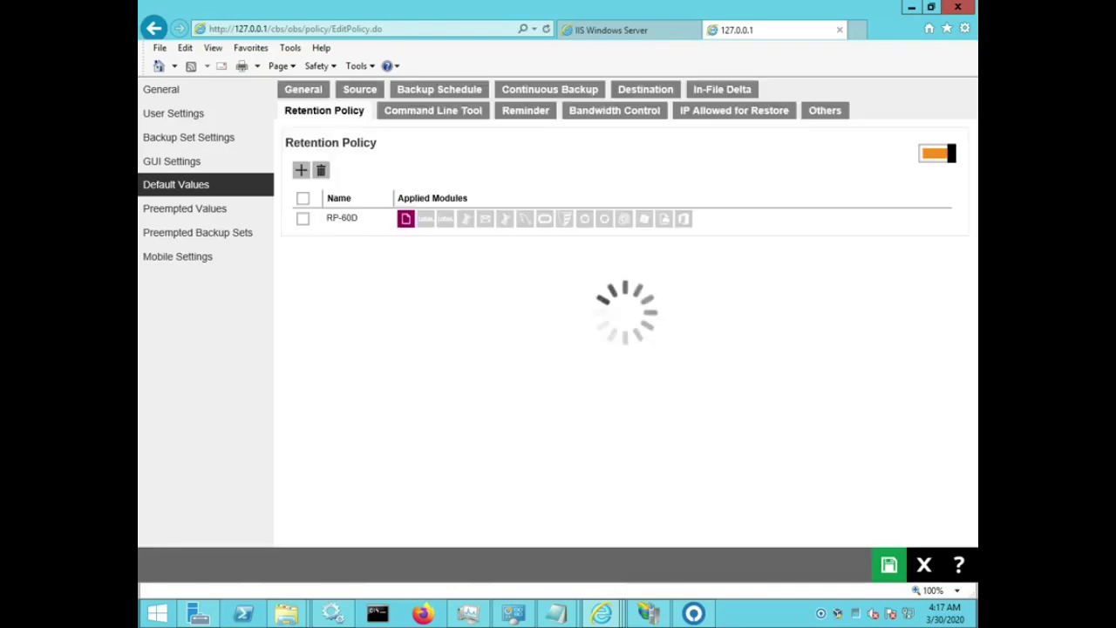
{"action": "left_click", "coordinate": [434, 110]}
{"action": "left_click", "coordinate": [525, 111]}
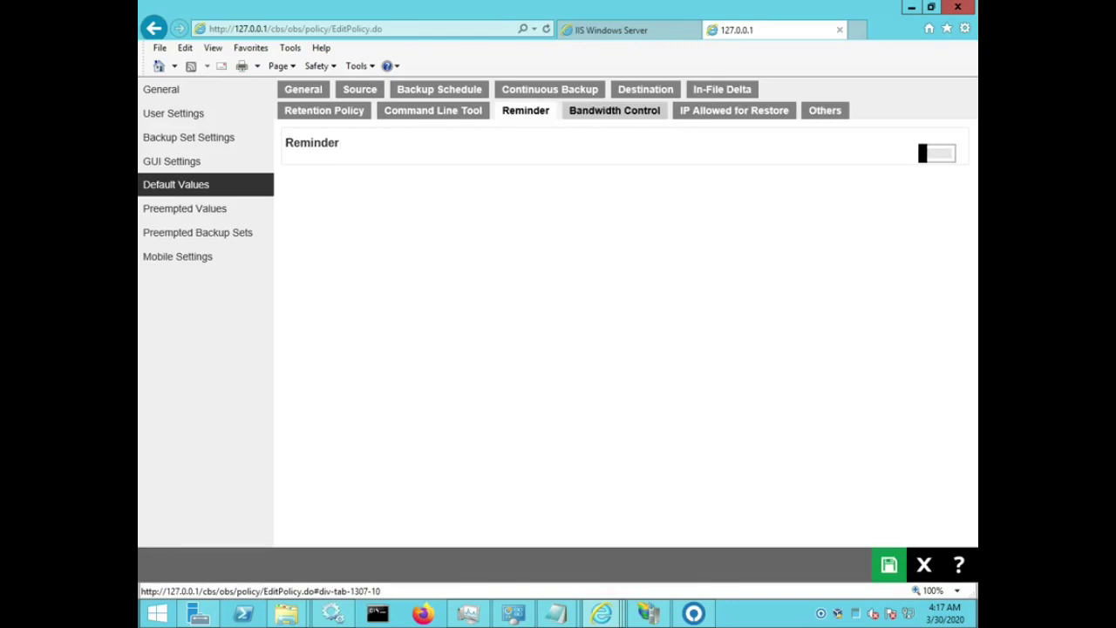
{"action": "left_click", "coordinate": [614, 111]}
{"action": "left_click", "coordinate": [734, 111]}
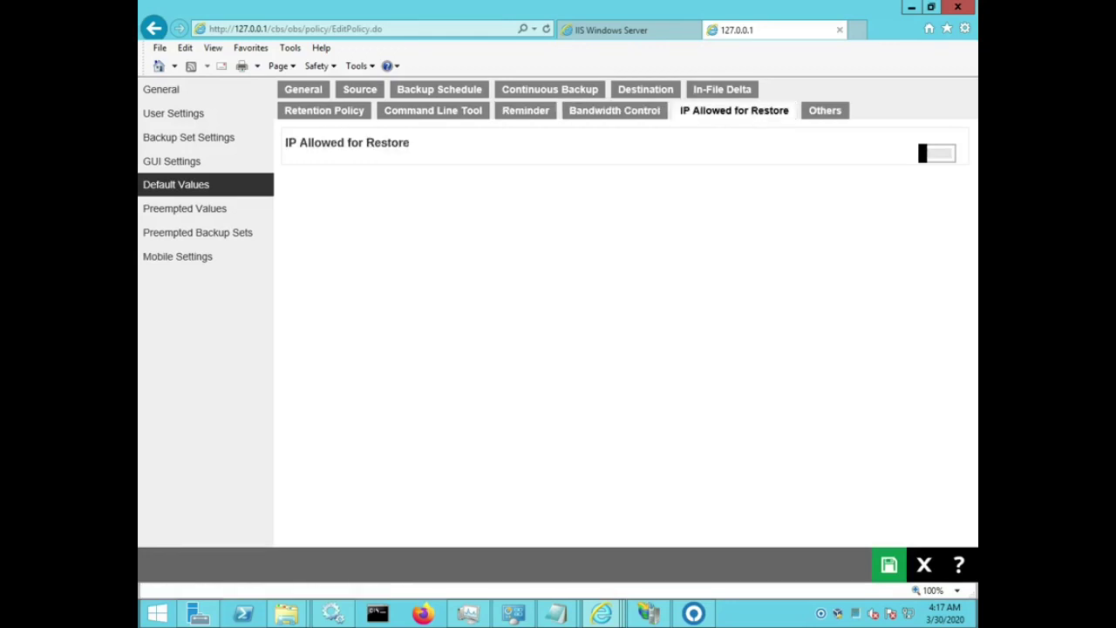
Open the Others default values and briefly examine the Follow Link option, leaving it disabled.
{"action": "left_click", "coordinate": [825, 110]}
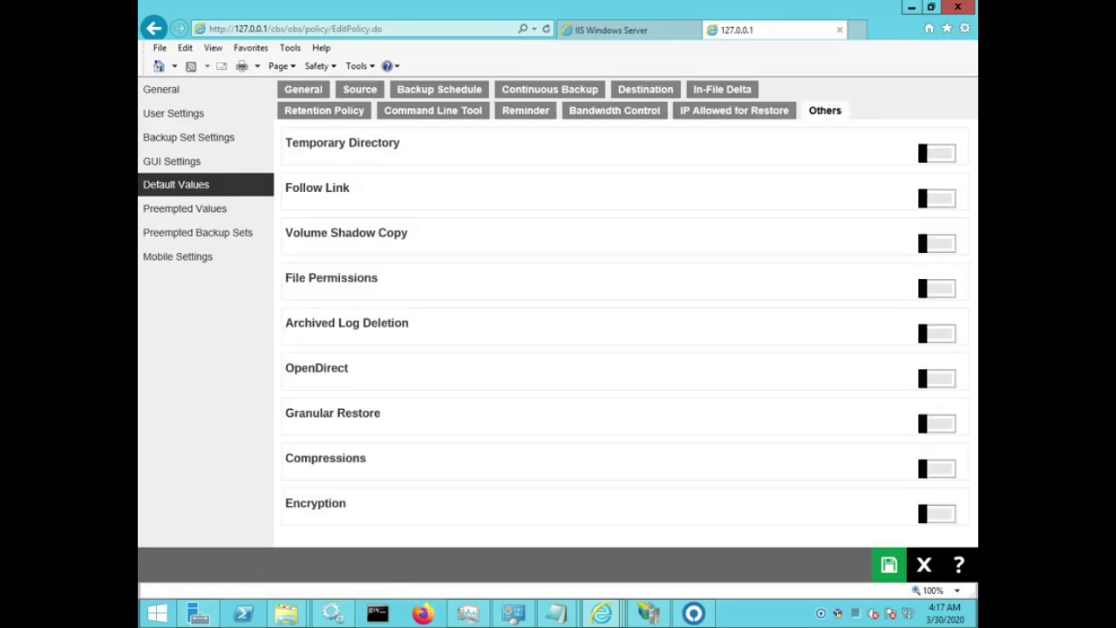
{"action": "left_click", "coordinate": [938, 199]}
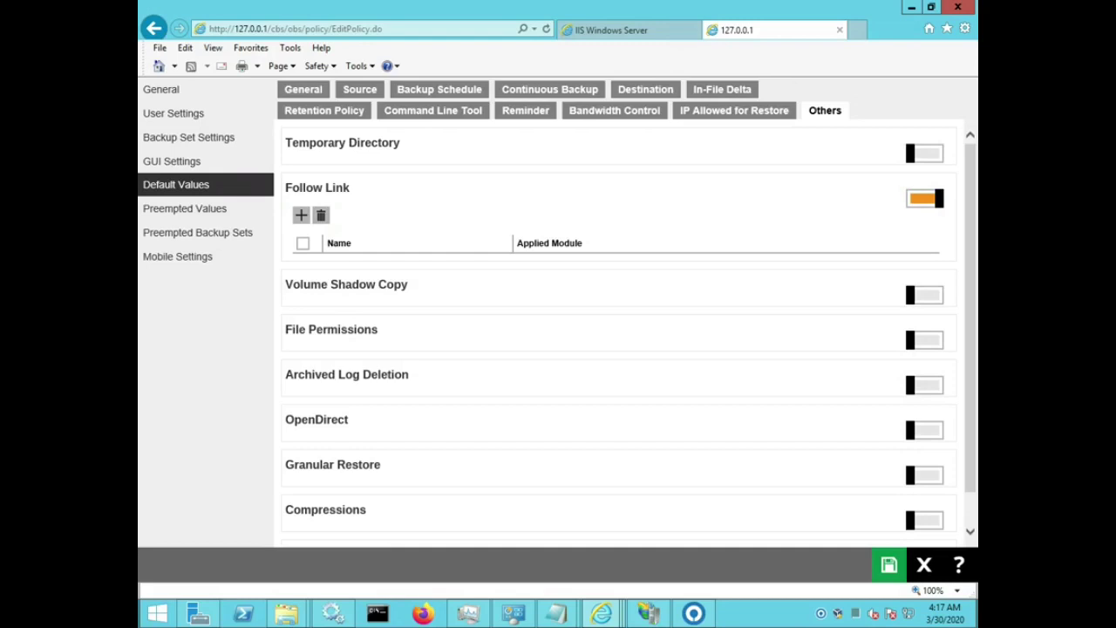
{"action": "left_click", "coordinate": [931, 199]}
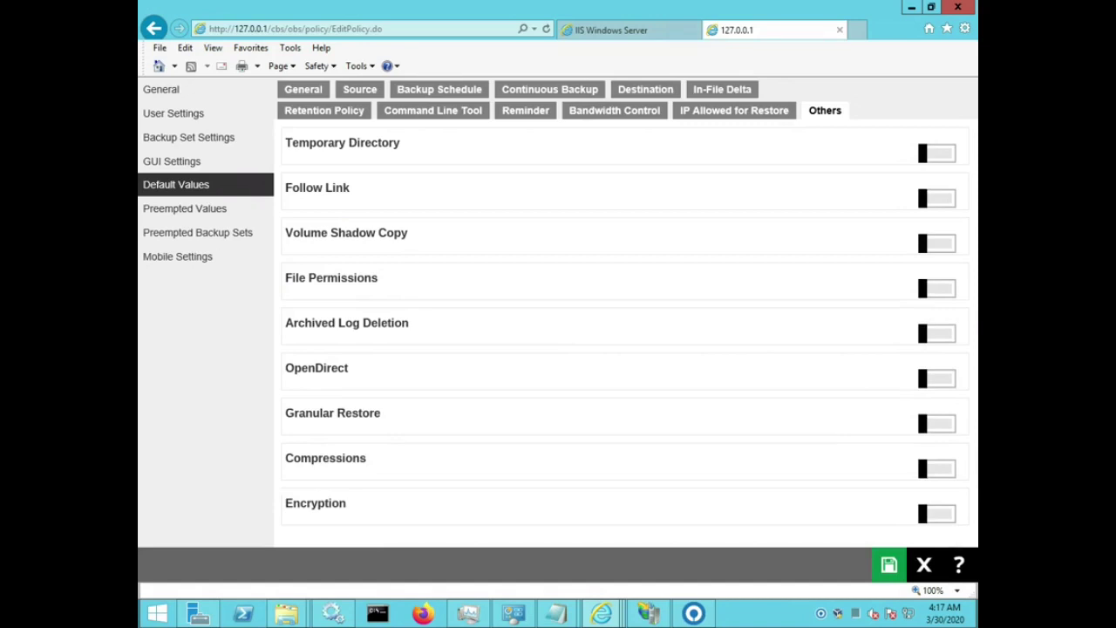
Enable Compressions in the default values and add a File Backup entry named Compression-FB with the Normal compression type.
{"action": "left_click", "coordinate": [938, 468]}
{"action": "left_click", "coordinate": [301, 484]}
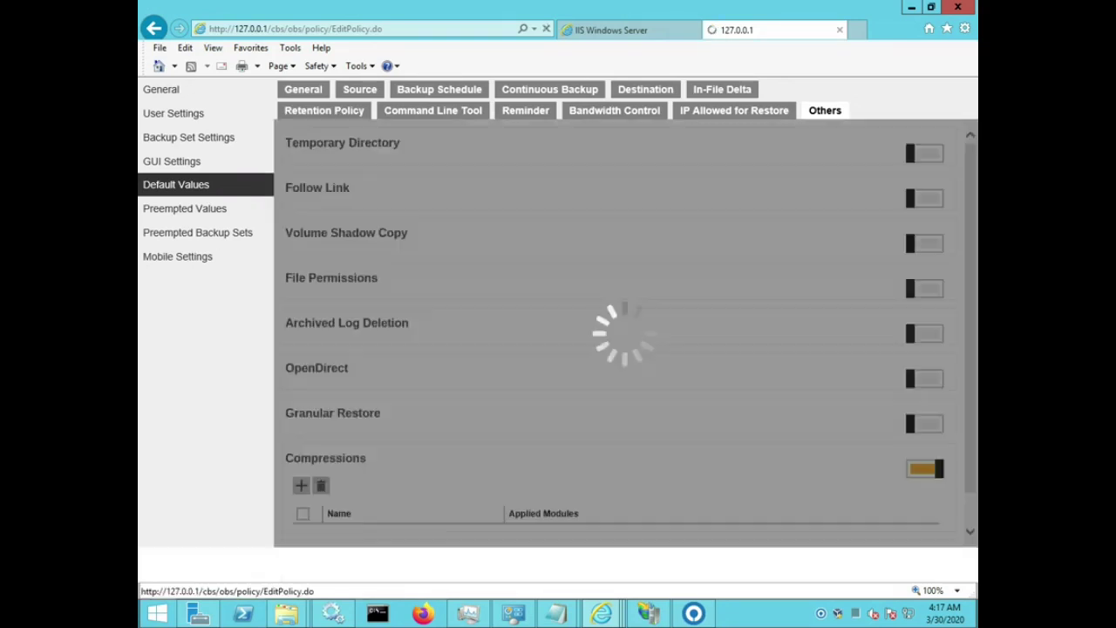
{"action": "left_click", "coordinate": [264, 153]}
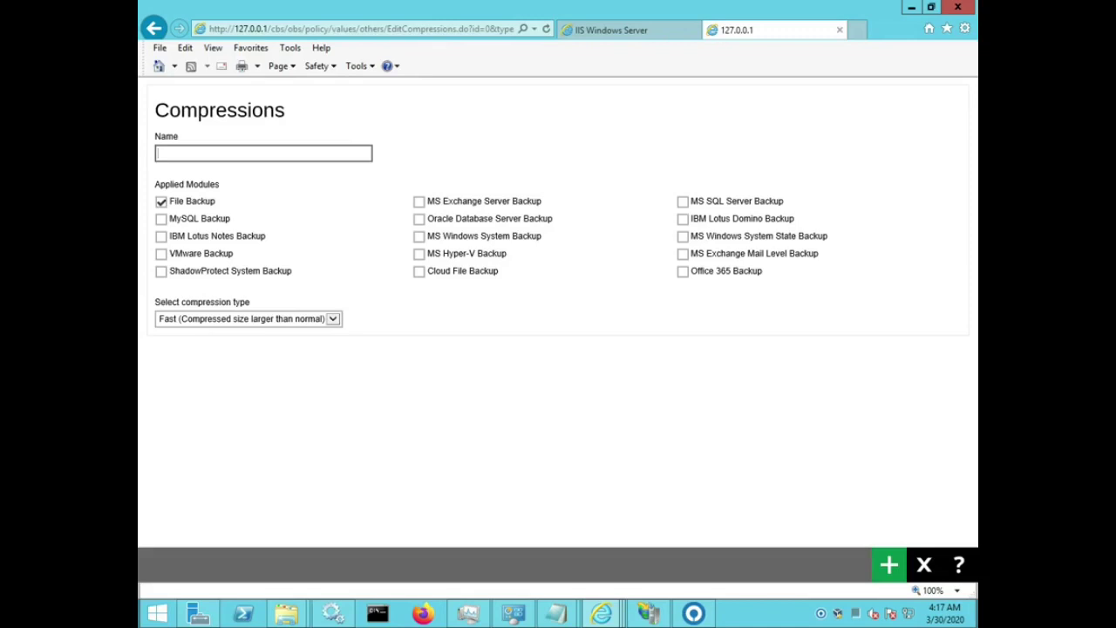
{"action": "type", "text": "Compression-FP"}
{"action": "key", "text": "BackSpace"}
{"action": "type", "text": "B"}
{"action": "left_click", "coordinate": [249, 319]}
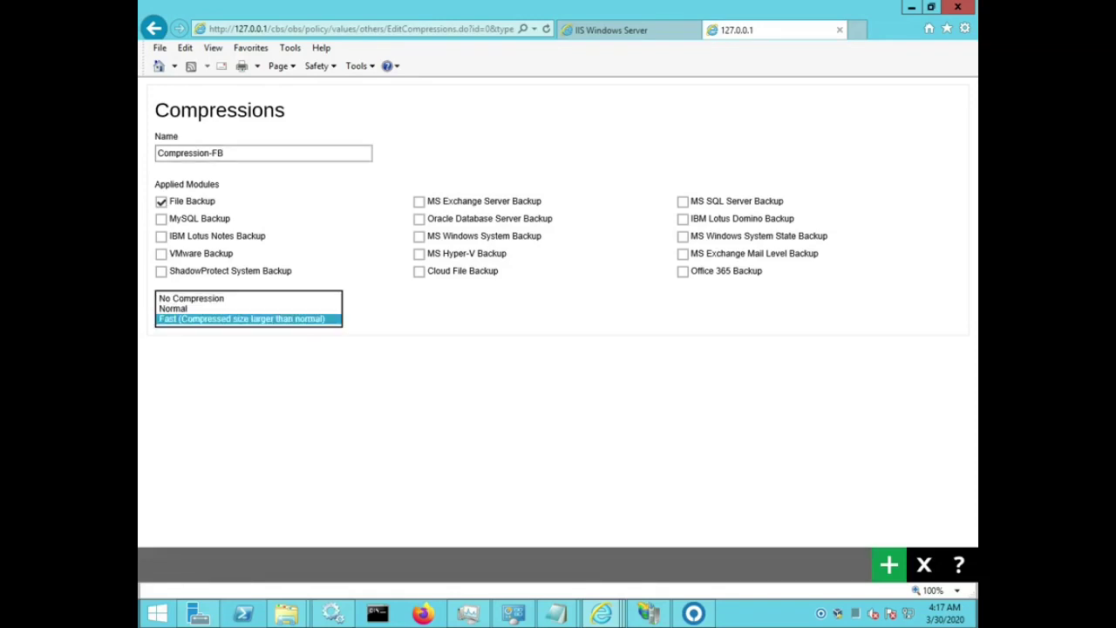
{"action": "left_click", "coordinate": [249, 309]}
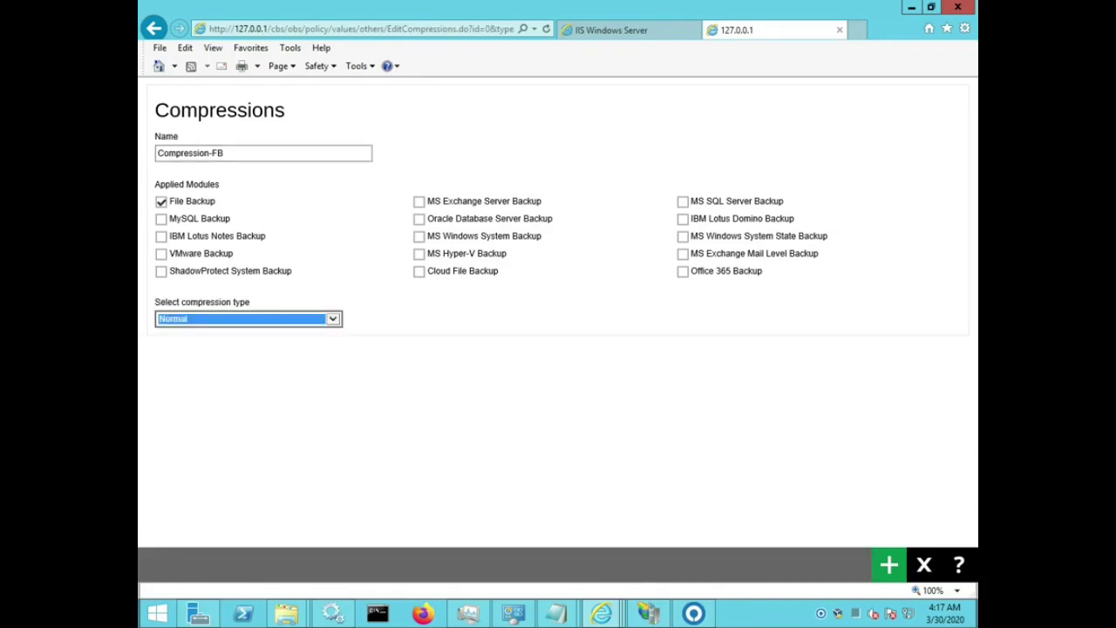
{"action": "left_click", "coordinate": [889, 565]}
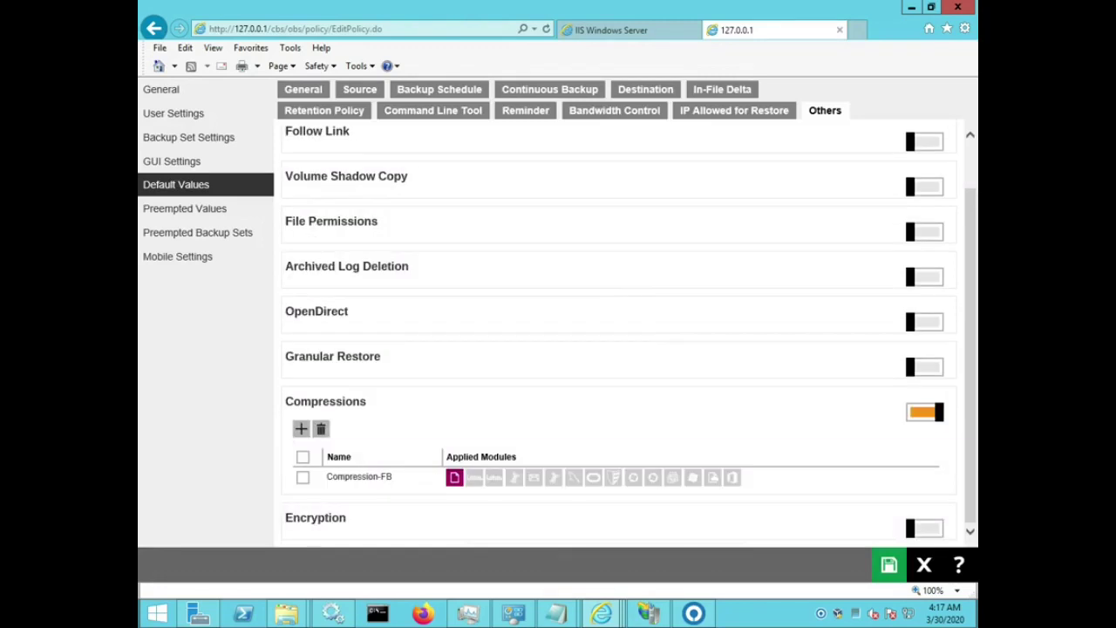
Enable Encryption in the default values and add a File Backup entry named Encryption-FP using the Default (Machine Generated Random) type.
{"action": "left_click", "coordinate": [924, 528]}
{"action": "scroll", "coordinate": [924, 528], "scroll_direction": "down", "scroll_amount": 1}
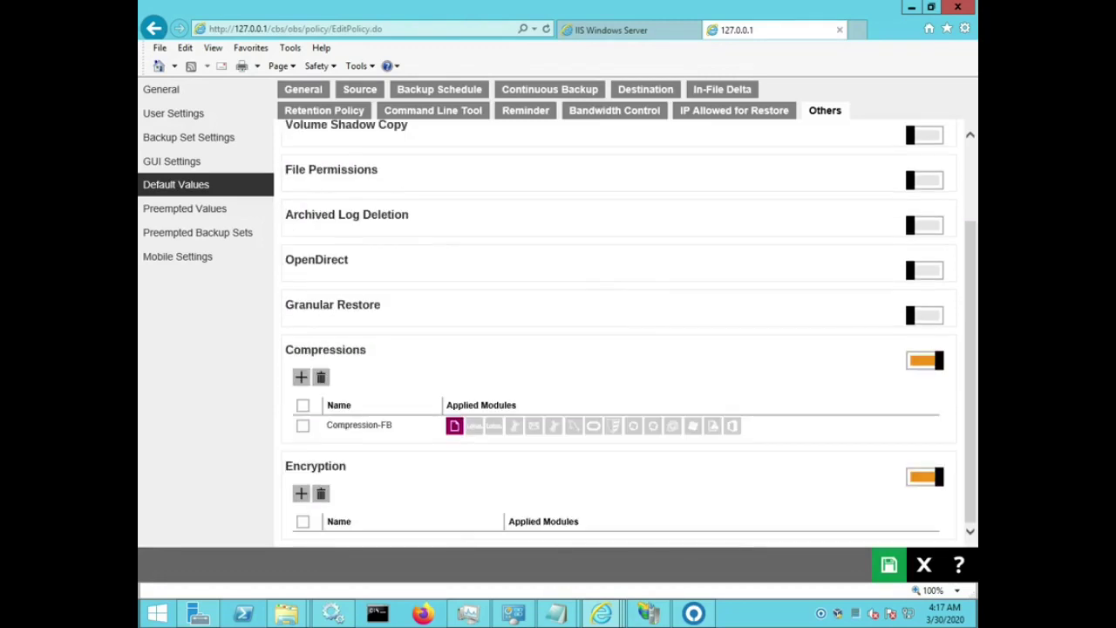
{"action": "left_click", "coordinate": [301, 494]}
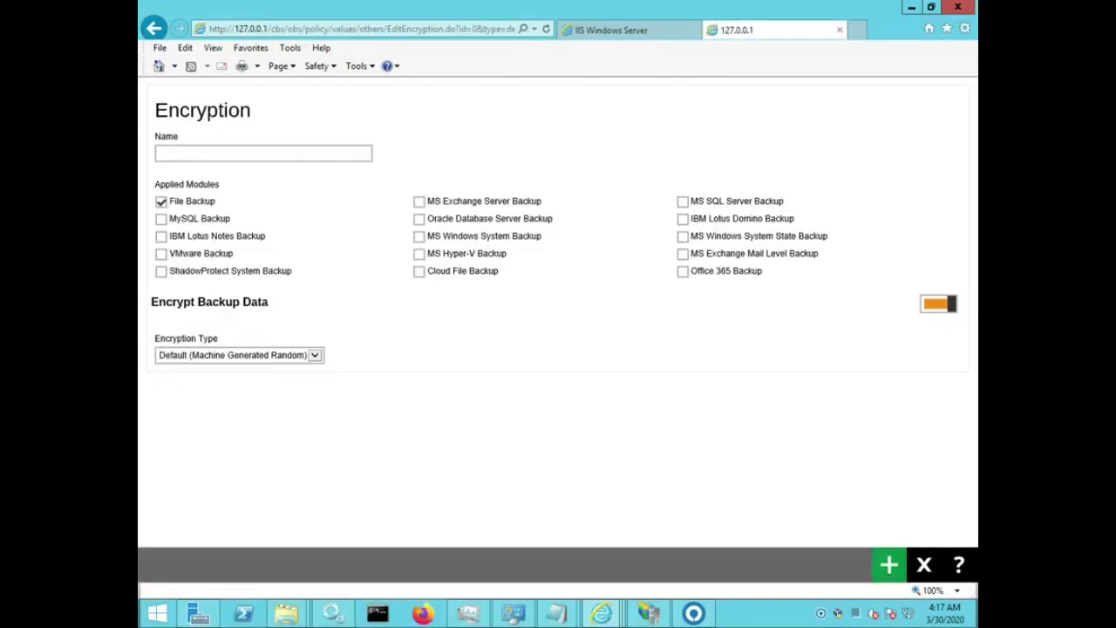
{"action": "left_click", "coordinate": [263, 153]}
{"action": "type", "text": "Encryp"}
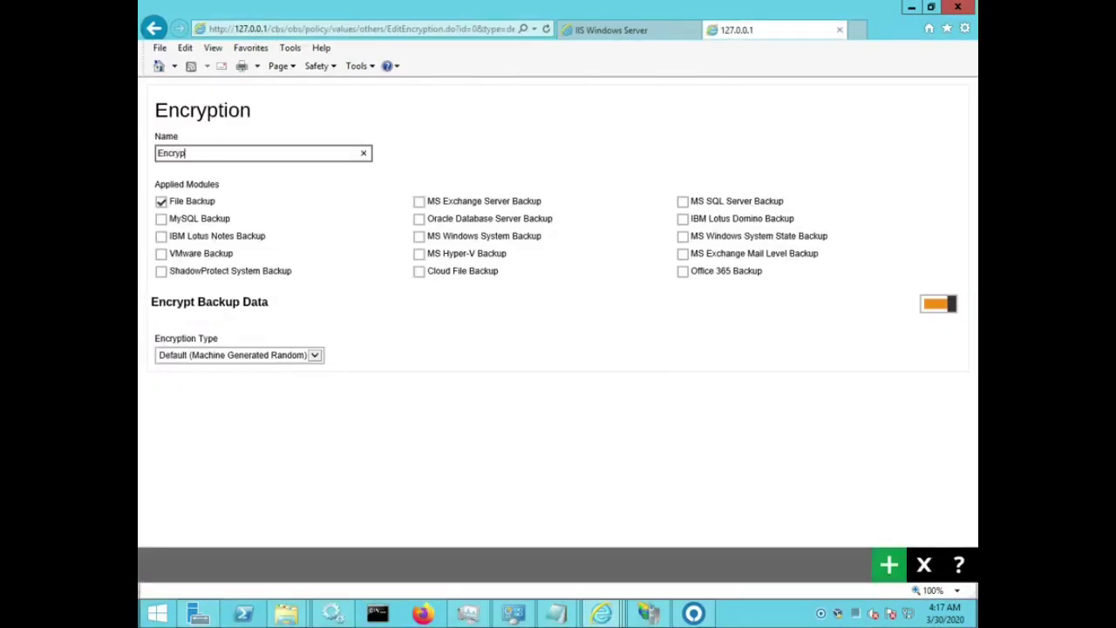
{"action": "type", "text": "tion-FP"}
{"action": "left_click", "coordinate": [240, 354]}
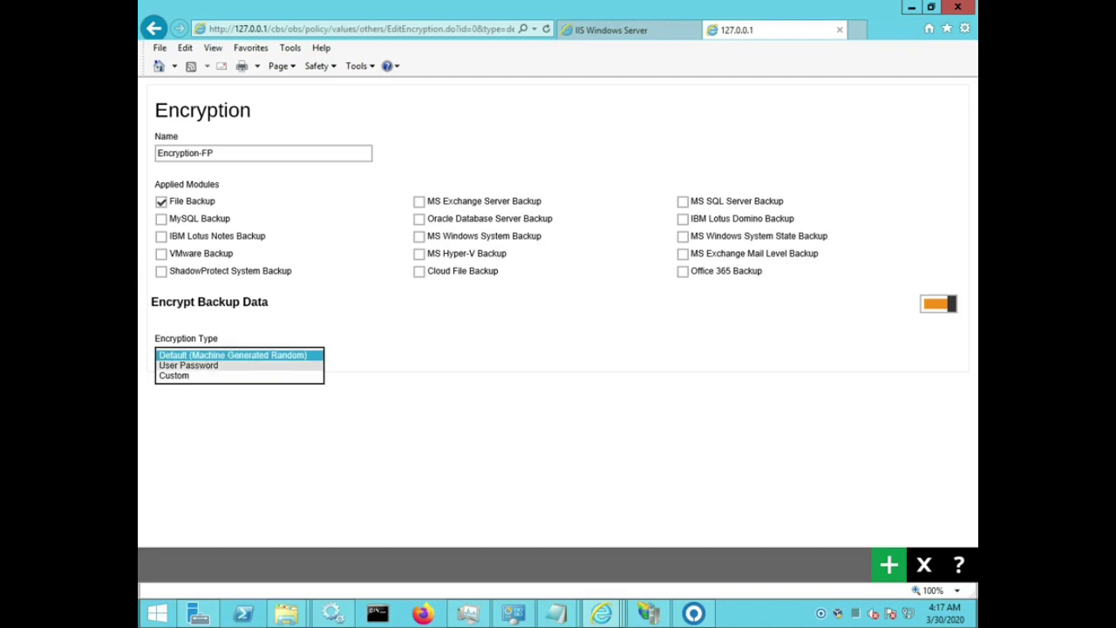
{"action": "left_click", "coordinate": [233, 355]}
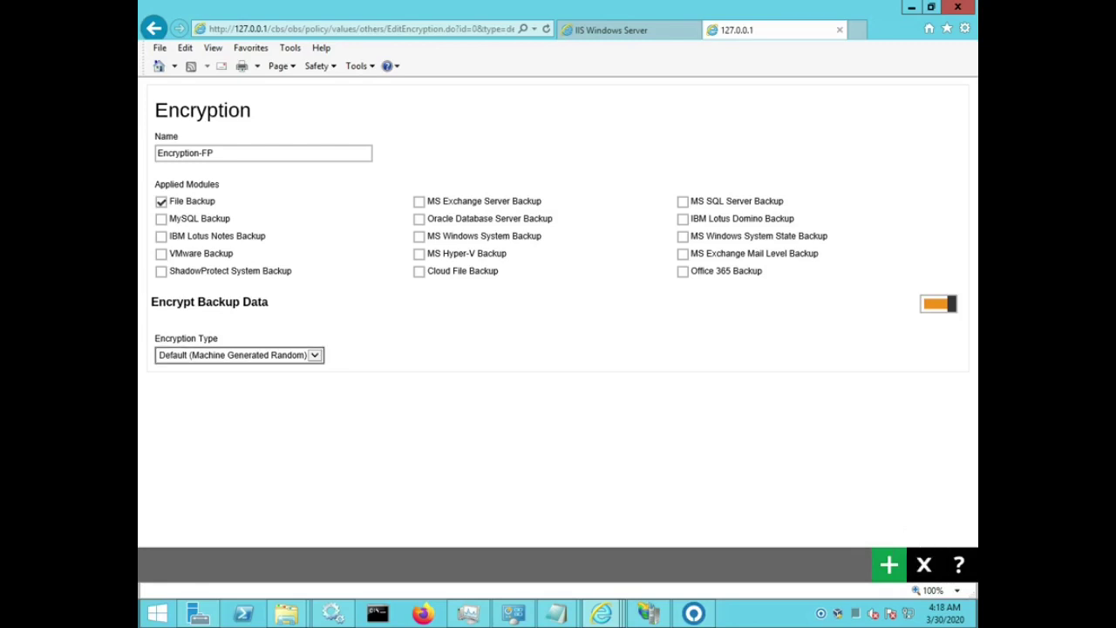
{"action": "left_click", "coordinate": [315, 355]}
{"action": "left_click", "coordinate": [233, 356]}
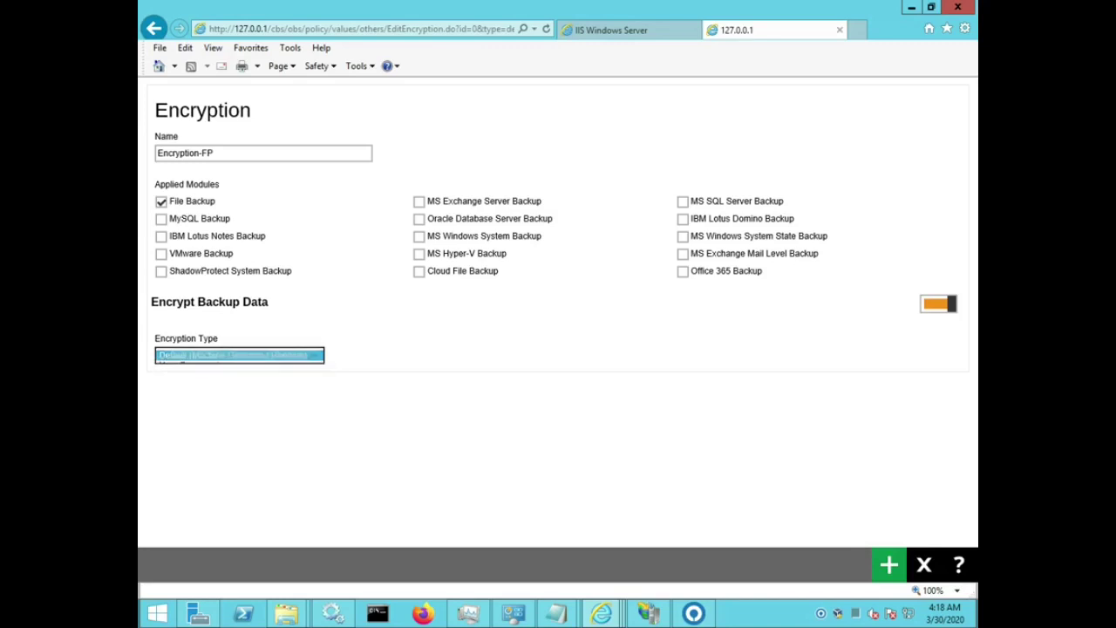
{"action": "left_click", "coordinate": [888, 564]}
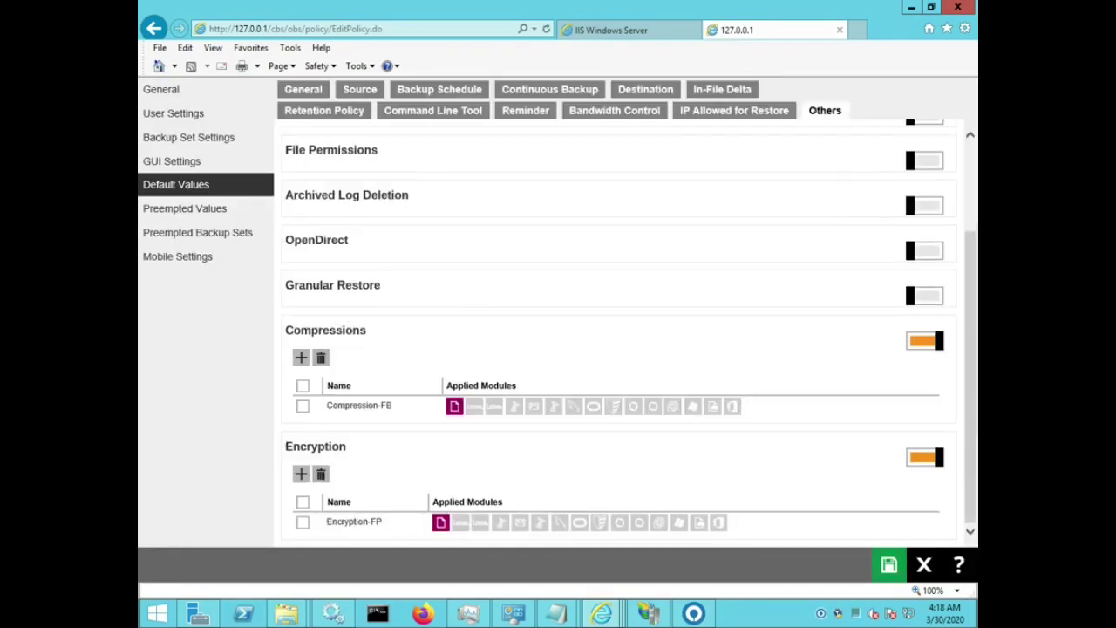
Look through the policy's Preempted Values, including Source, Continuous Backup and Others, plus the Preempted Backup Sets and Mobile Settings.
{"action": "scroll", "coordinate": [628, 332], "scroll_direction": "up", "scroll_amount": 3}
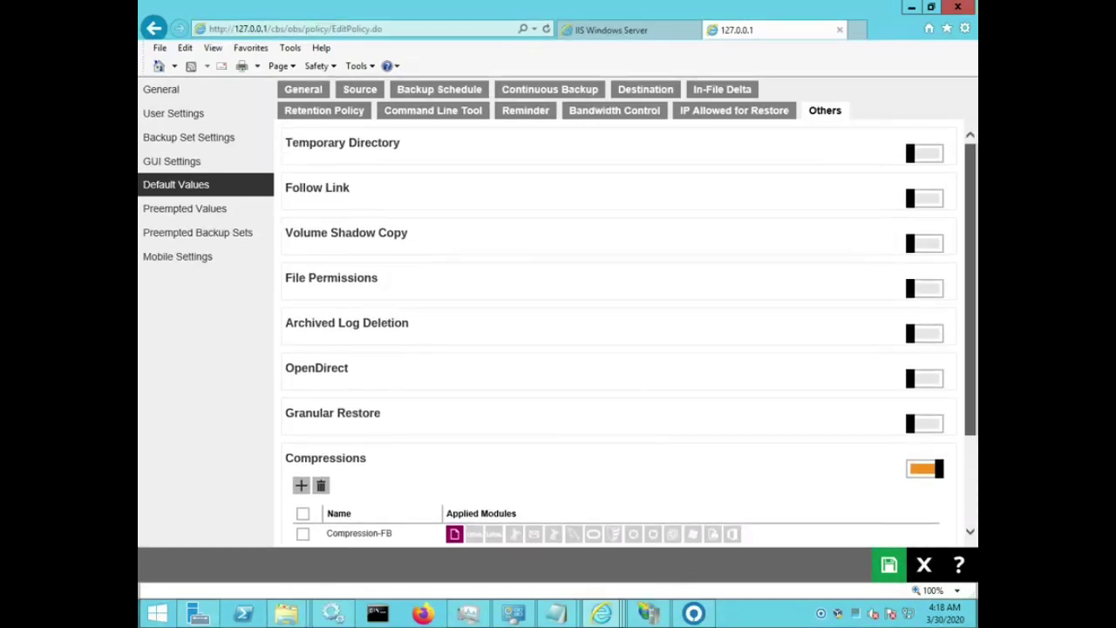
{"action": "left_click", "coordinate": [185, 209]}
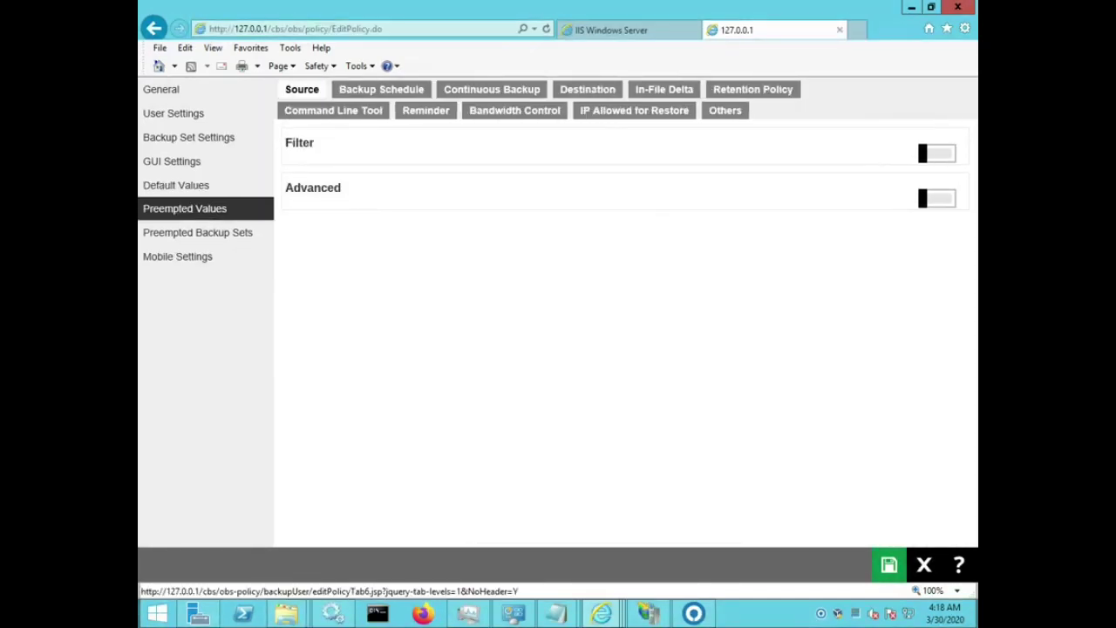
{"action": "left_click", "coordinate": [381, 90]}
{"action": "left_click", "coordinate": [492, 90]}
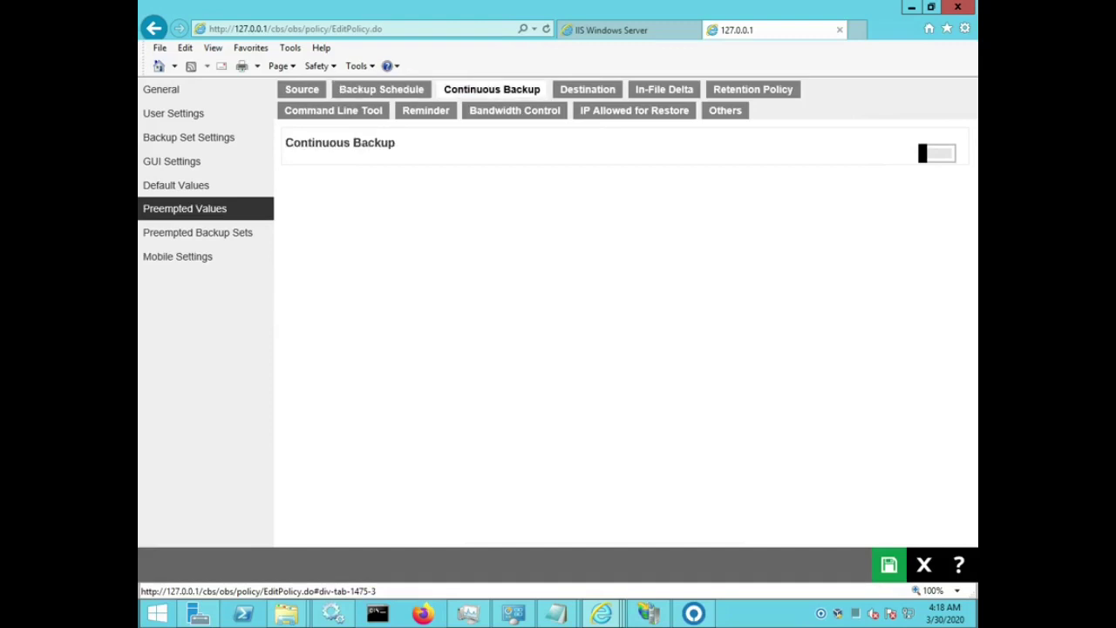
{"action": "left_click", "coordinate": [725, 111]}
{"action": "left_click", "coordinate": [301, 90]}
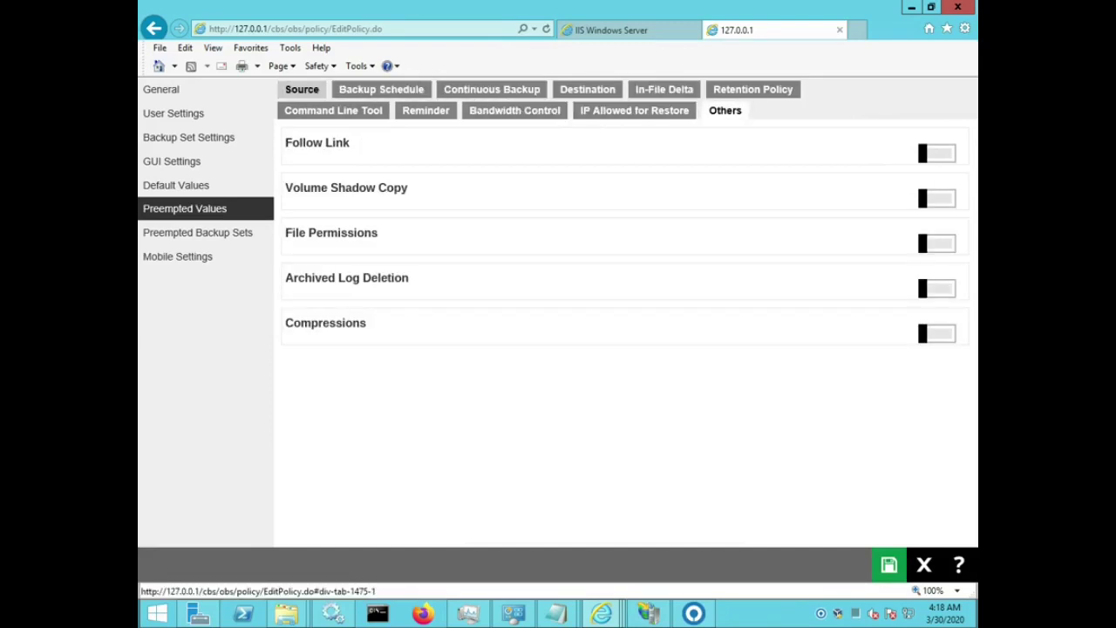
{"action": "left_click", "coordinate": [198, 231]}
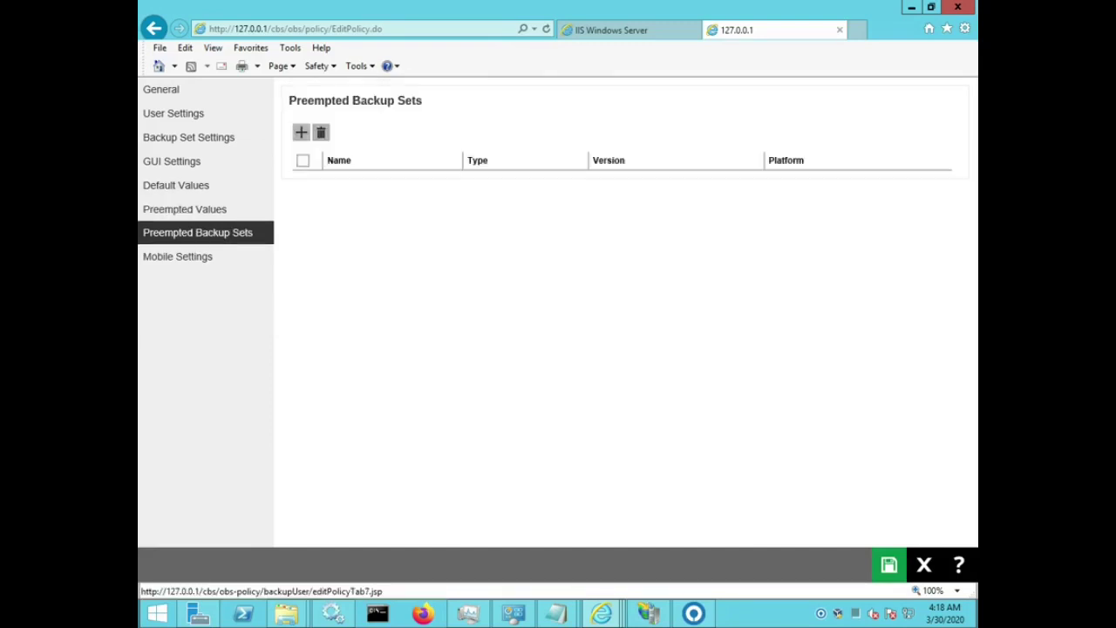
{"action": "left_click", "coordinate": [177, 257]}
Return to the Finance Policy's general settings and try to save the policy.
{"action": "left_click", "coordinate": [161, 88]}
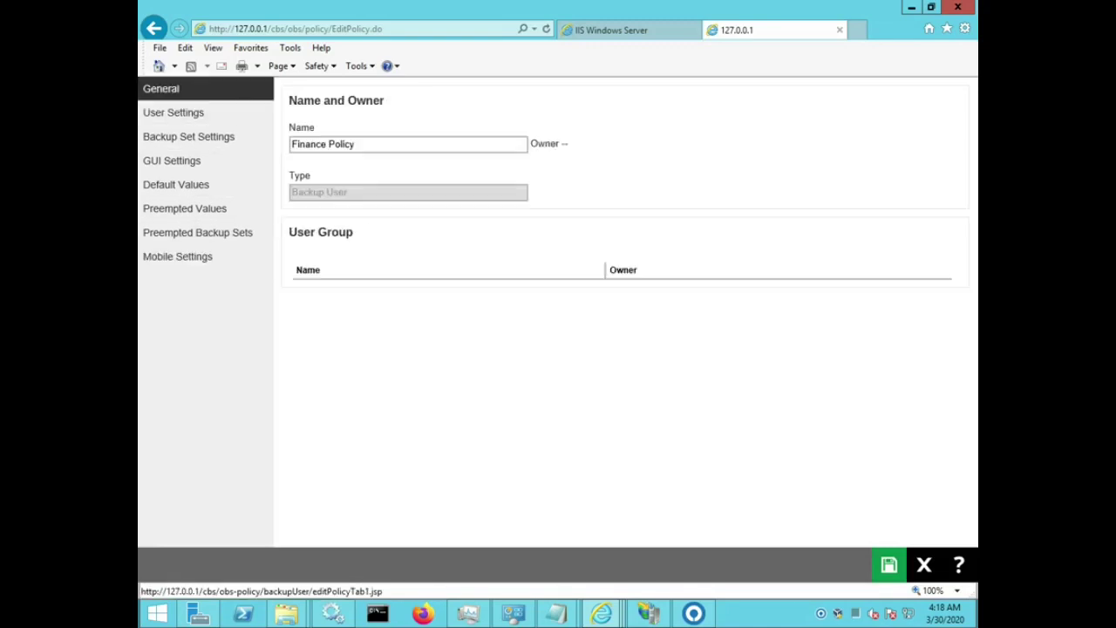
{"action": "left_click", "coordinate": [888, 564]}
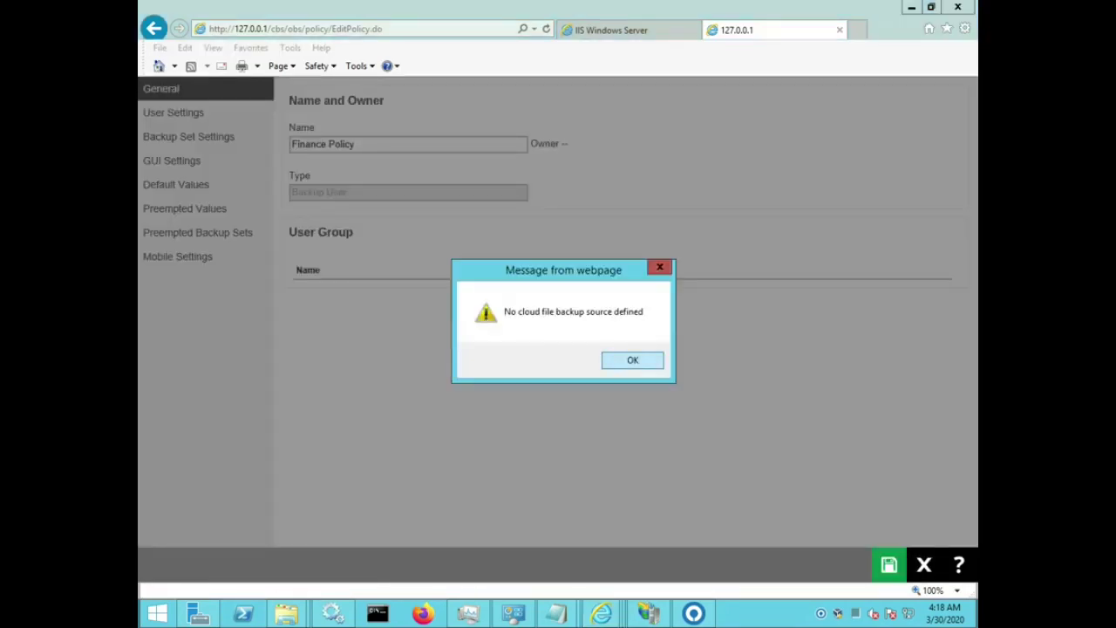
{"action": "left_click", "coordinate": [632, 359]}
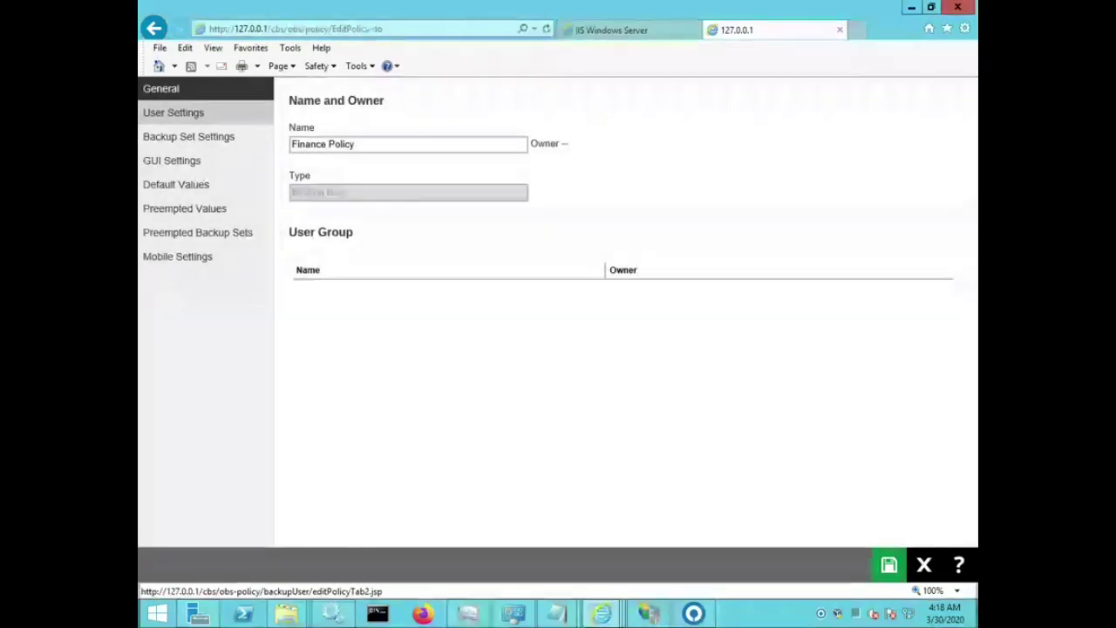
Disable Cloud File Backup Source Visible to Users in the Backup Set Settings and save the Finance Policy.
{"action": "left_click", "coordinate": [173, 112]}
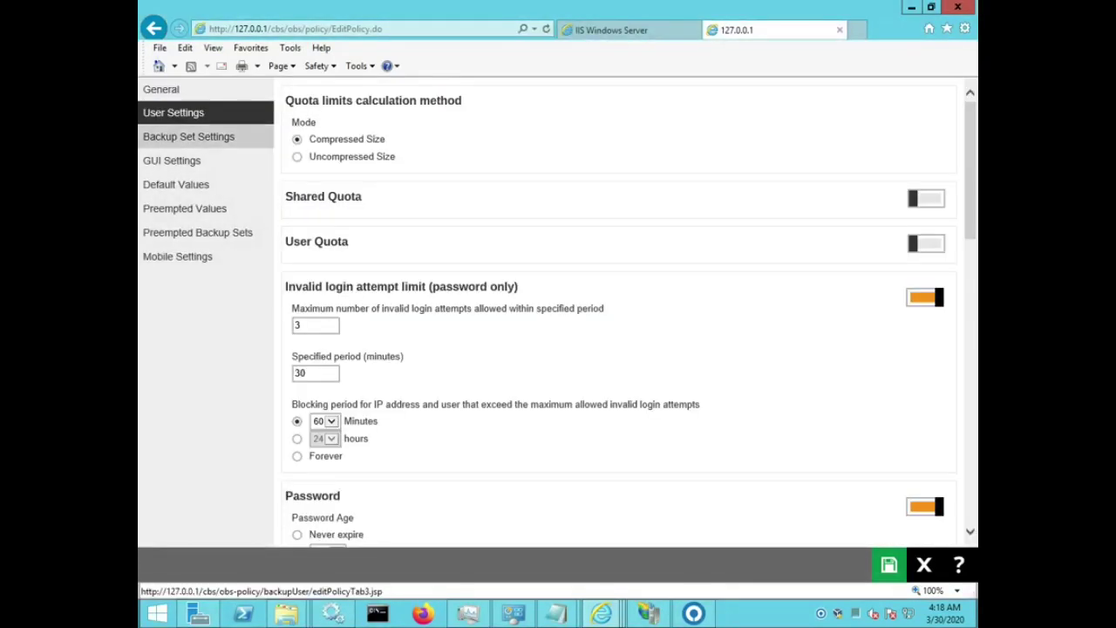
{"action": "left_click", "coordinate": [188, 137]}
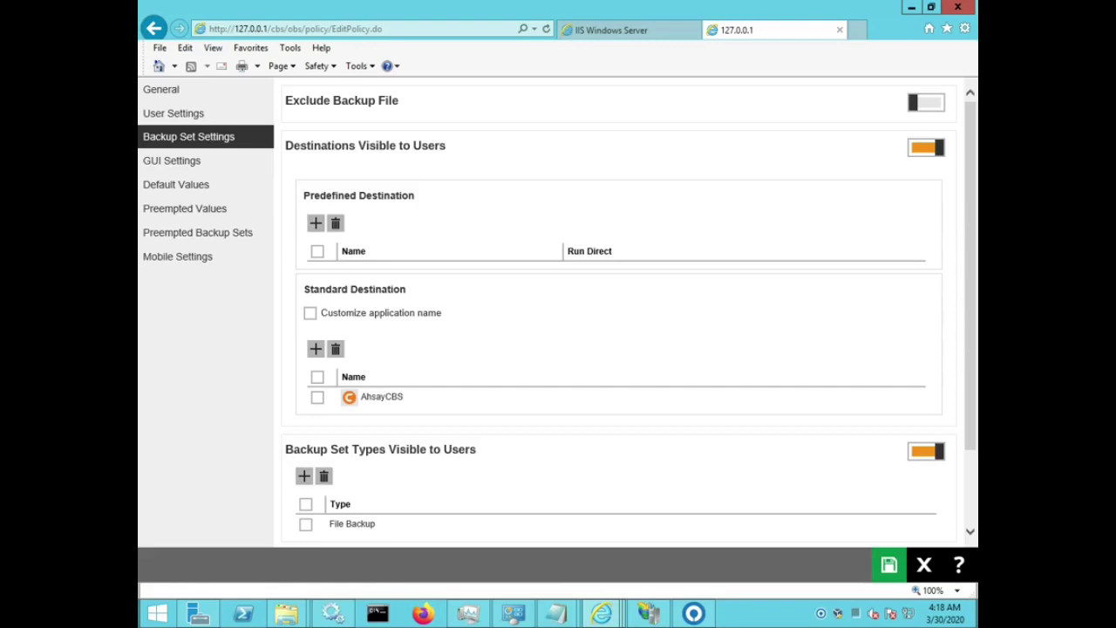
{"action": "scroll", "coordinate": [619, 314], "scroll_direction": "down", "scroll_amount": 2}
{"action": "left_click", "coordinate": [926, 468]}
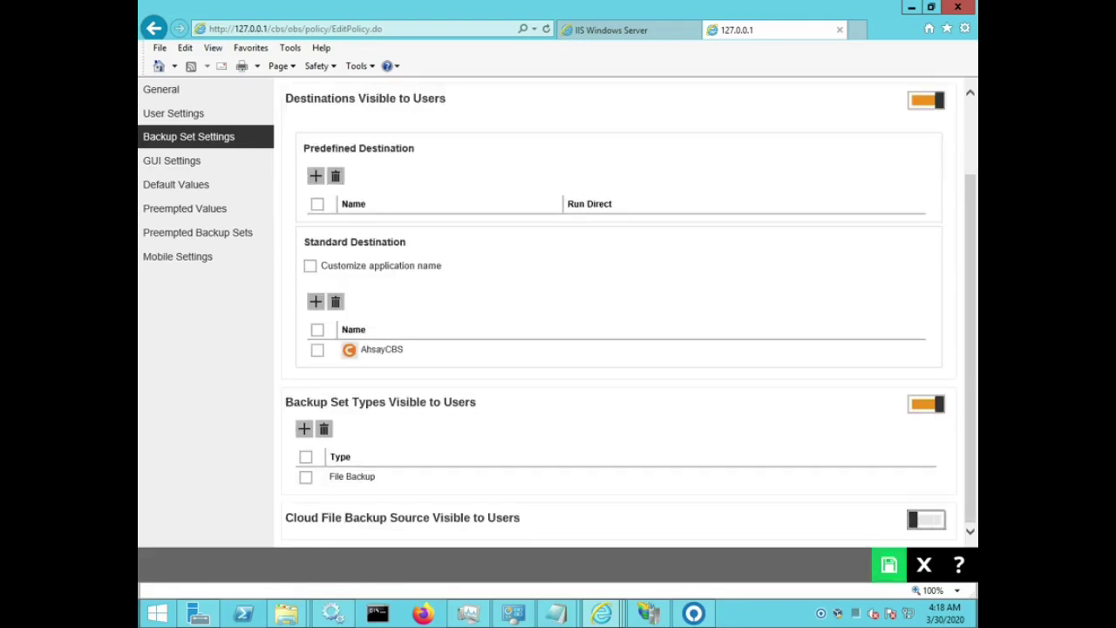
{"action": "left_click", "coordinate": [889, 565]}
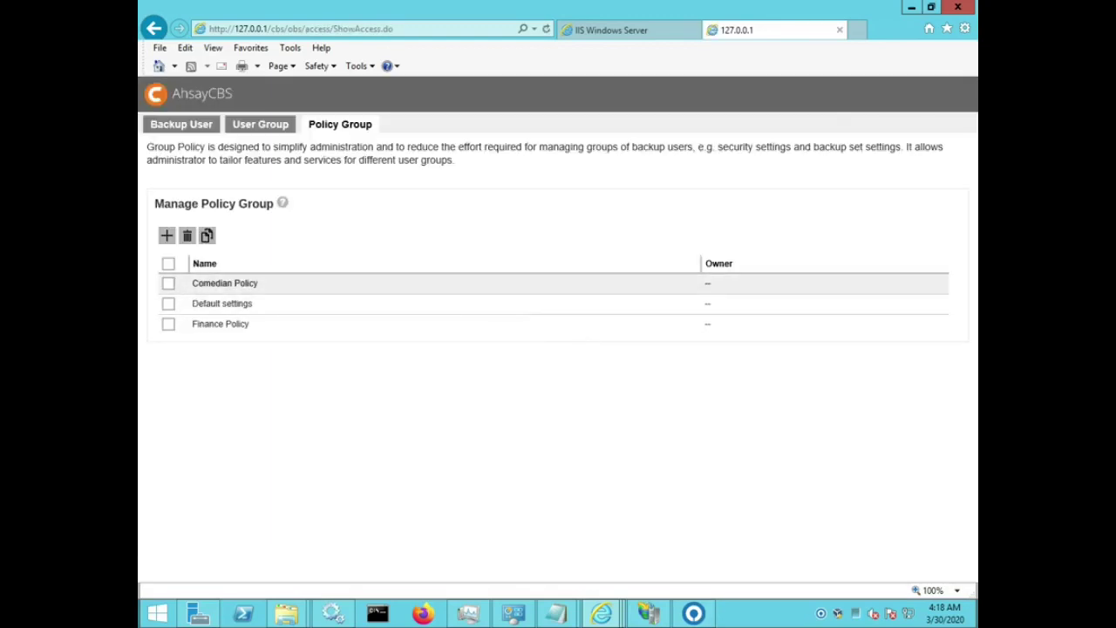
Open the Comedian Policy's user settings and examine the User Quota options, leaving the quota disabled.
{"action": "left_click", "coordinate": [224, 283]}
{"action": "left_click", "coordinate": [161, 88]}
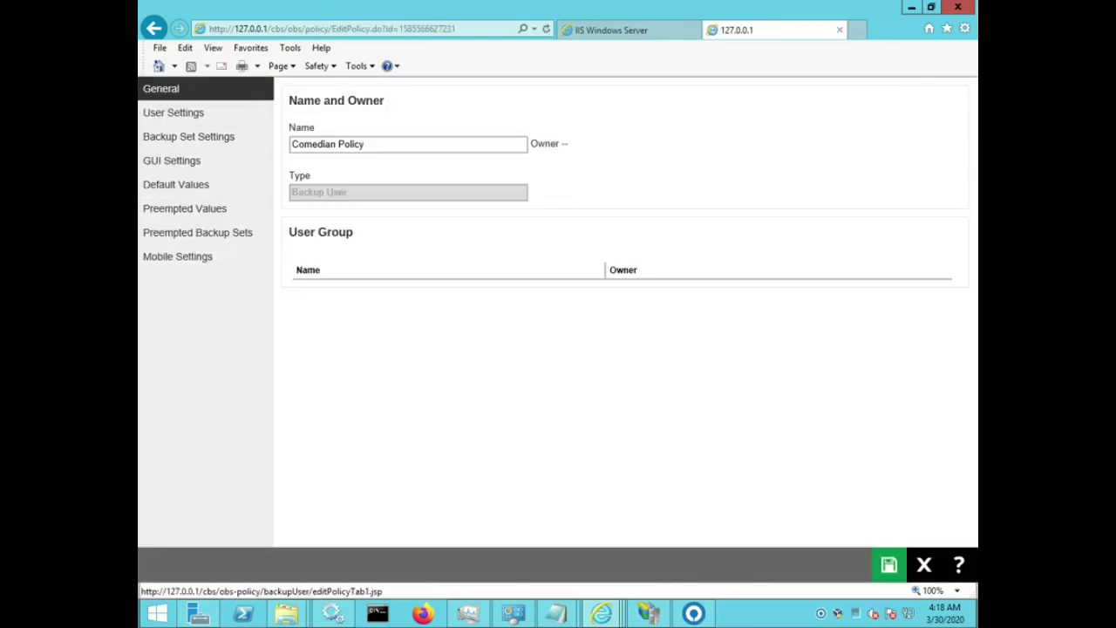
{"action": "left_click", "coordinate": [174, 112]}
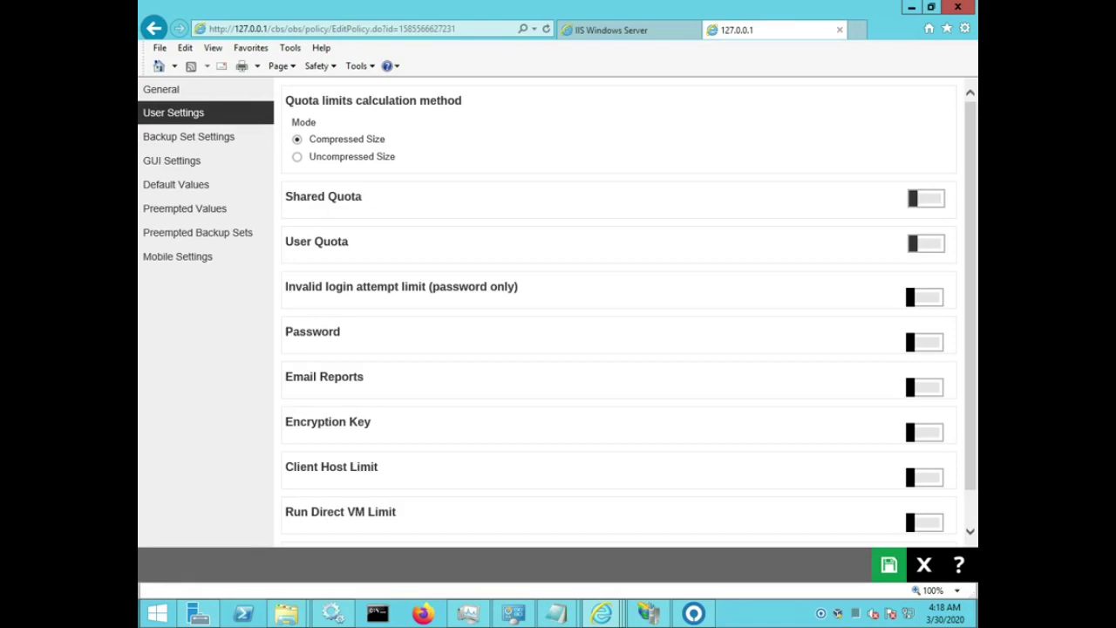
{"action": "left_click", "coordinate": [925, 243]}
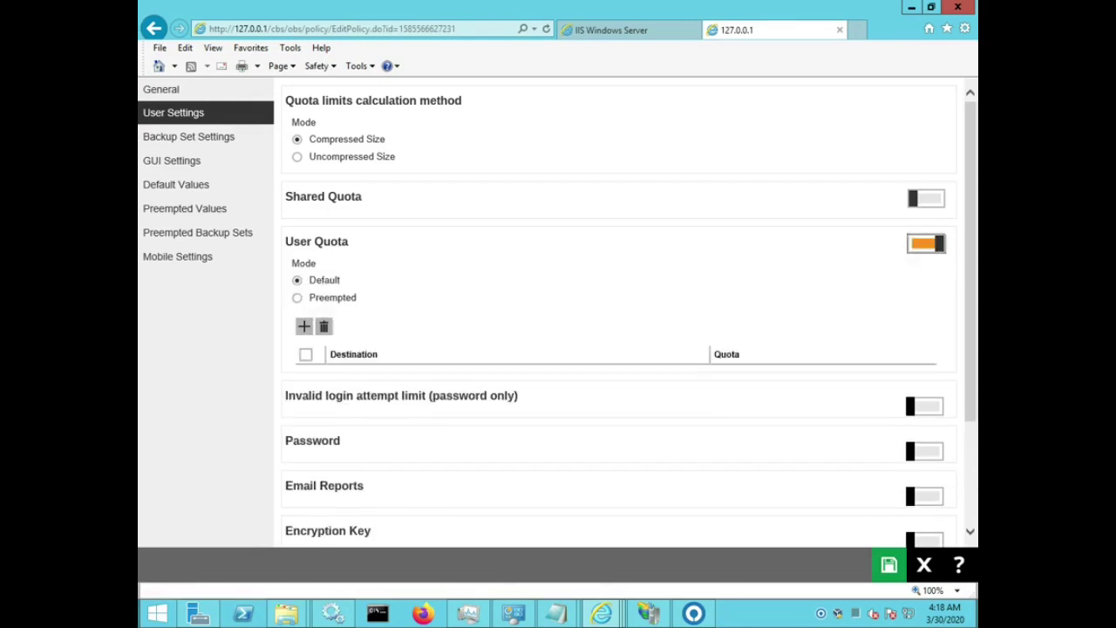
{"action": "left_click", "coordinate": [925, 243]}
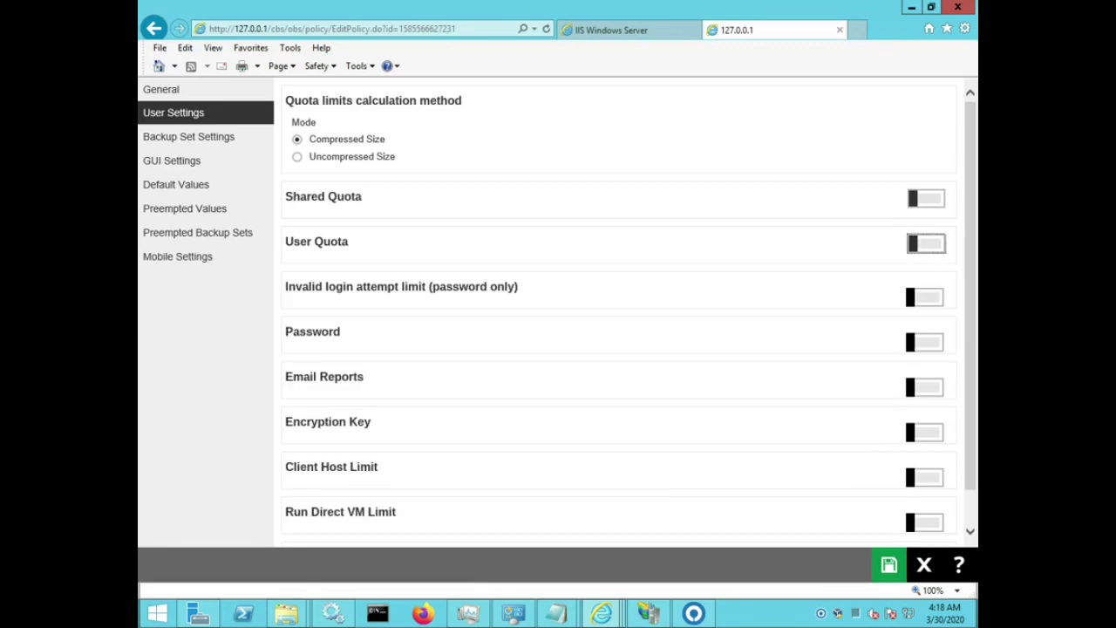
Enable the Comedian Policy's Password settings, set the password age to Never expire, and require Numbers (0-9) and Lowercase.
{"action": "left_click", "coordinate": [924, 342]}
{"action": "scroll", "coordinate": [619, 314], "scroll_direction": "down", "scroll_amount": 4}
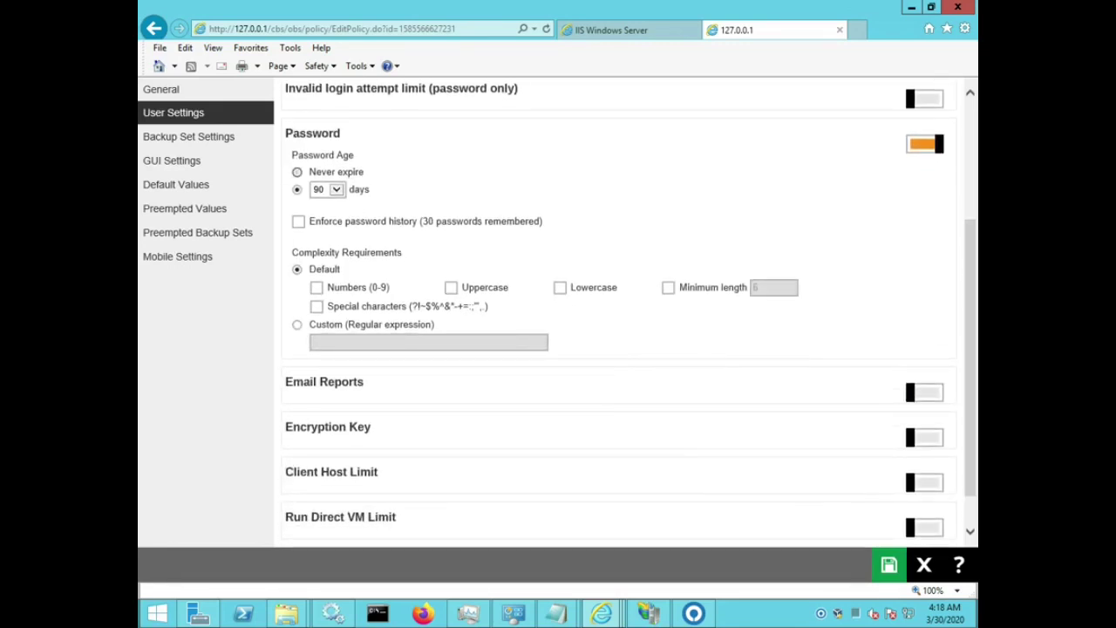
{"action": "left_click", "coordinate": [297, 171]}
{"action": "left_click_drag", "start_coordinate": [292, 253], "coordinate": [402, 253]}
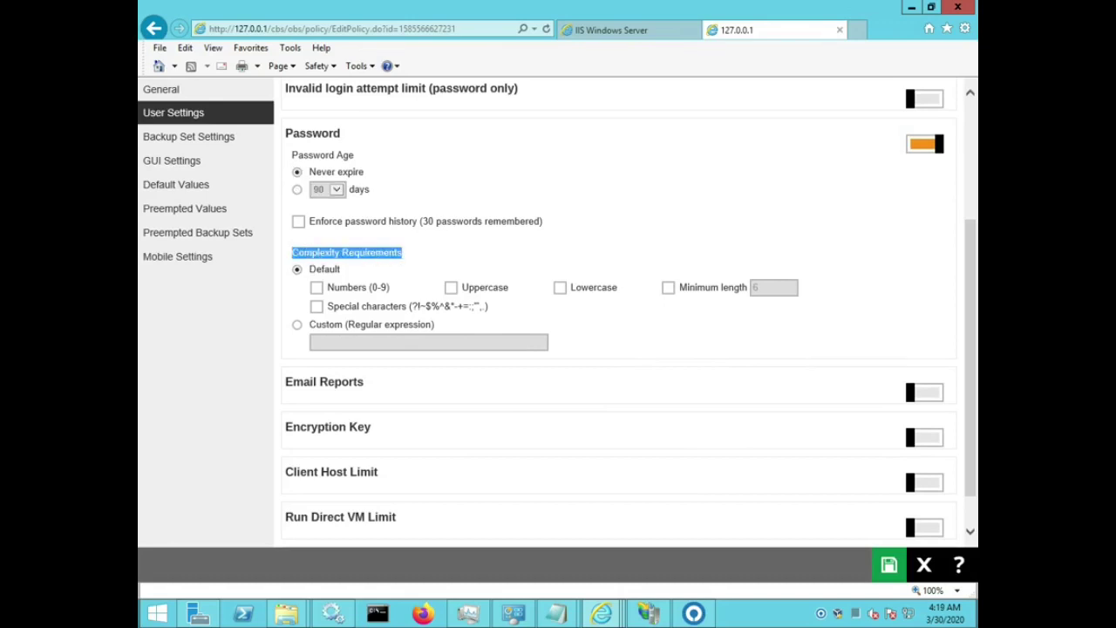
{"action": "left_click", "coordinate": [316, 253]}
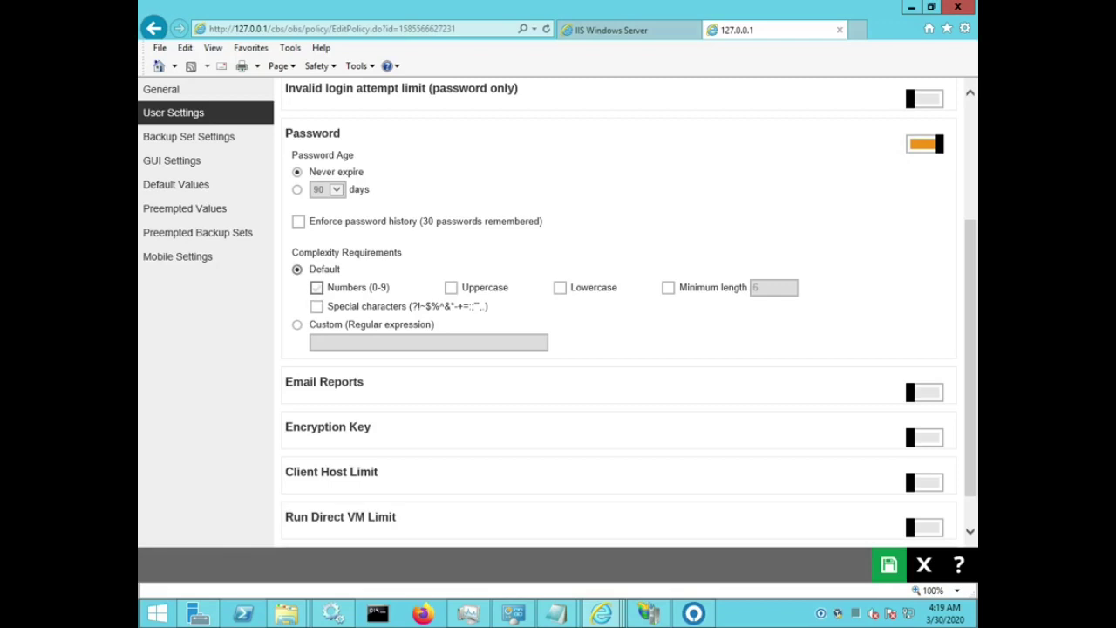
{"action": "left_click", "coordinate": [317, 287]}
{"action": "left_click", "coordinate": [560, 287]}
{"action": "scroll", "coordinate": [619, 314], "scroll_direction": "down", "scroll_amount": 1}
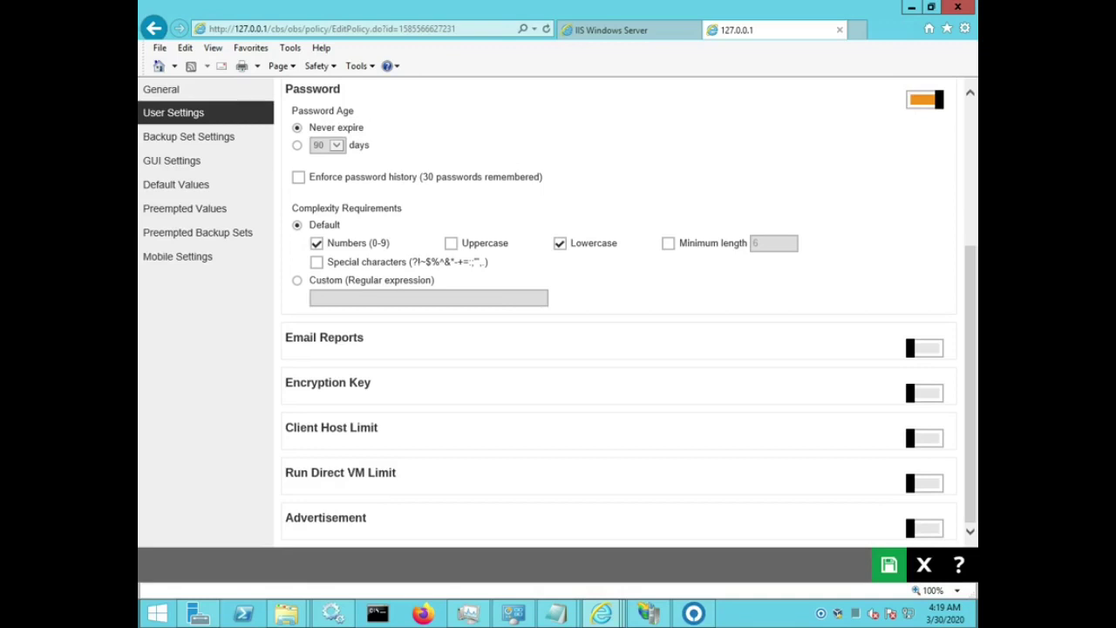
Enable the Encryption Key and Client Host Limit settings in the Comedian Policy's user settings.
{"action": "left_click", "coordinate": [925, 393]}
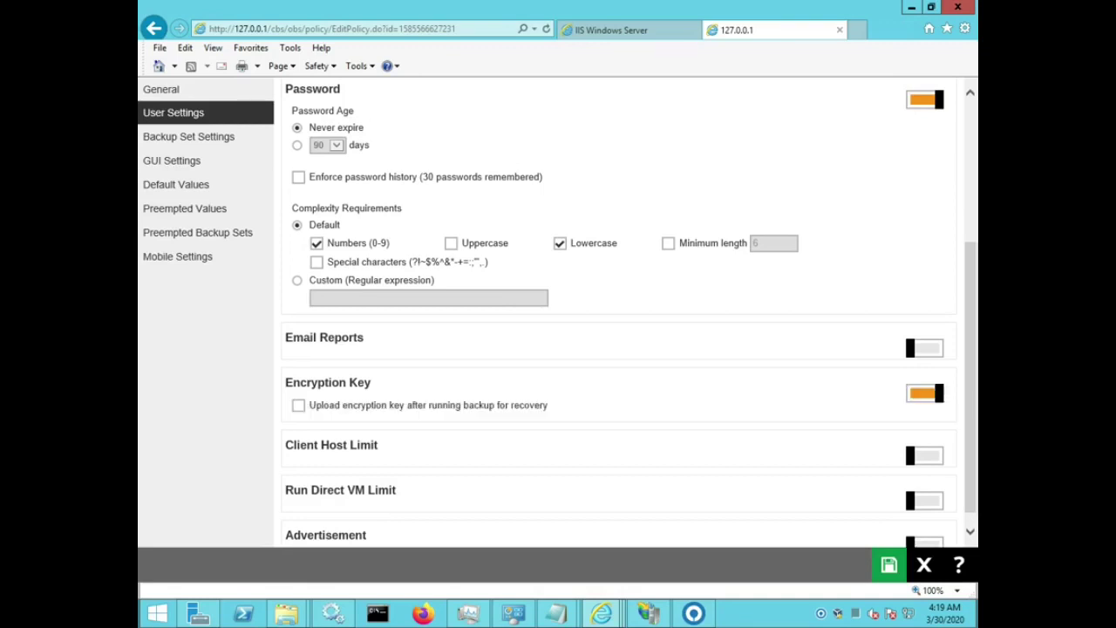
{"action": "left_click_drag", "start_coordinate": [970, 394], "coordinate": [970, 406]}
{"action": "left_click", "coordinate": [925, 438]}
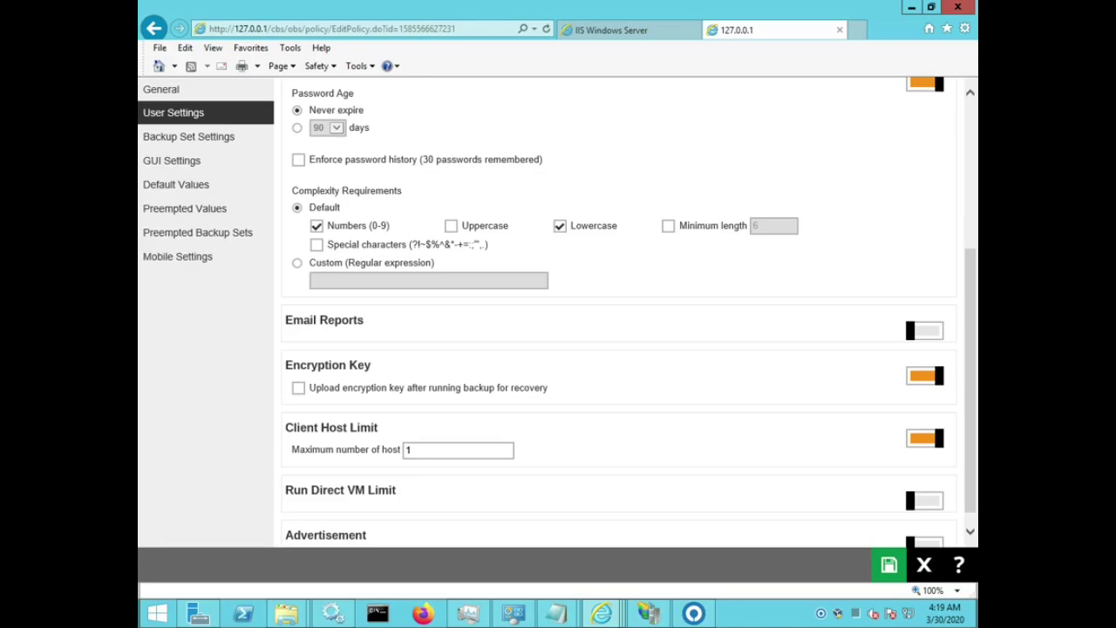
{"action": "left_click_drag", "start_coordinate": [971, 429], "coordinate": [971, 442]}
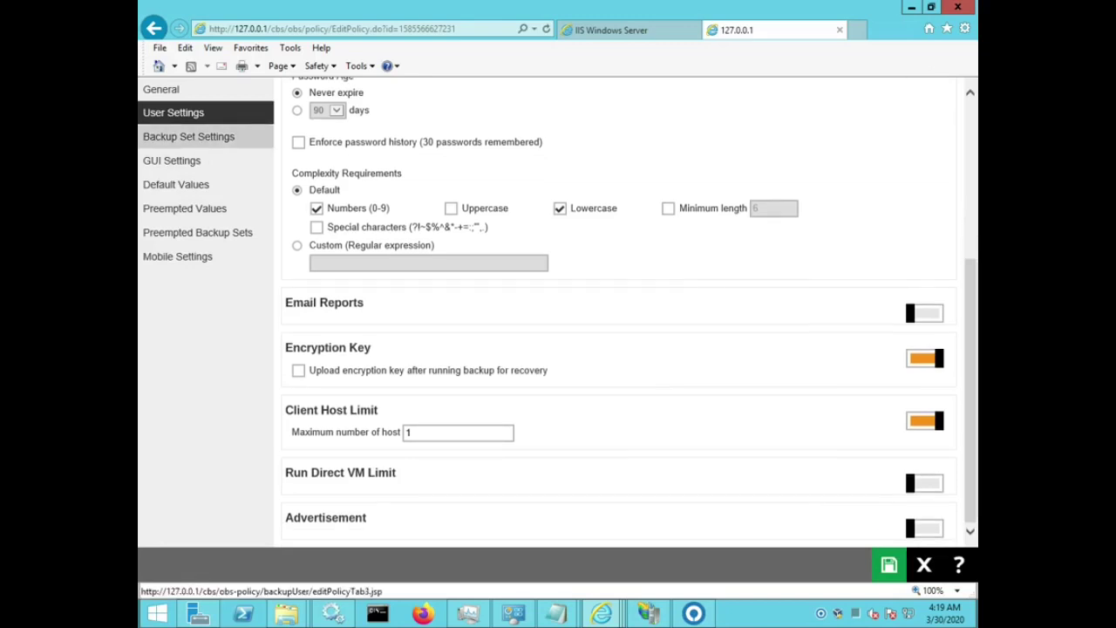
In the Backup Set Settings, enable Backup Set Types Visible to Users and add File Backup as a visible type.
{"action": "left_click", "coordinate": [188, 136]}
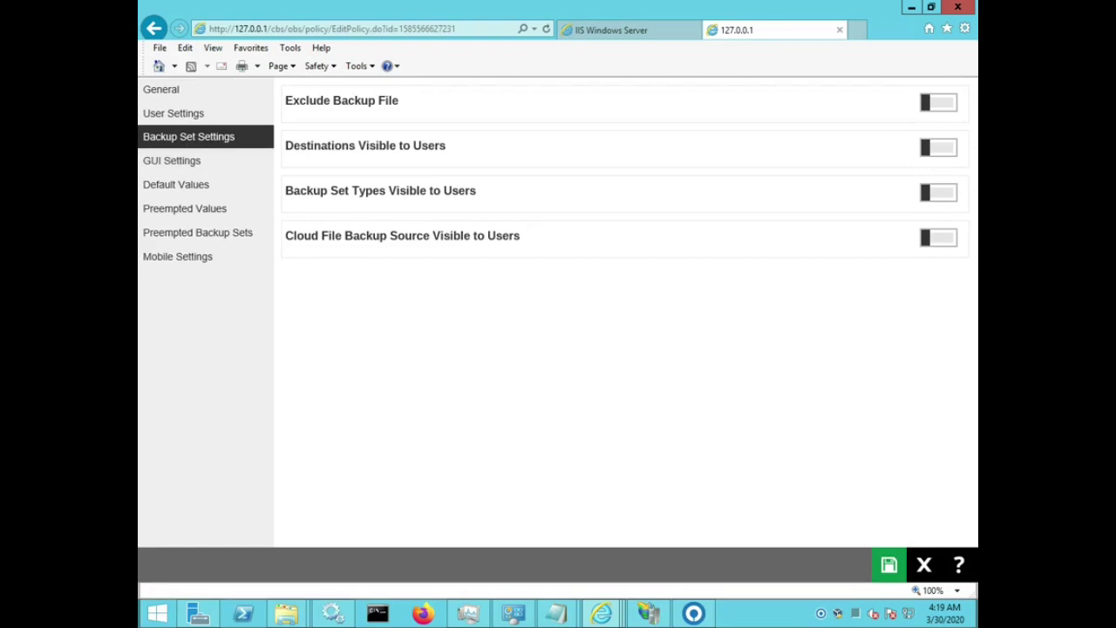
{"action": "left_click", "coordinate": [938, 148]}
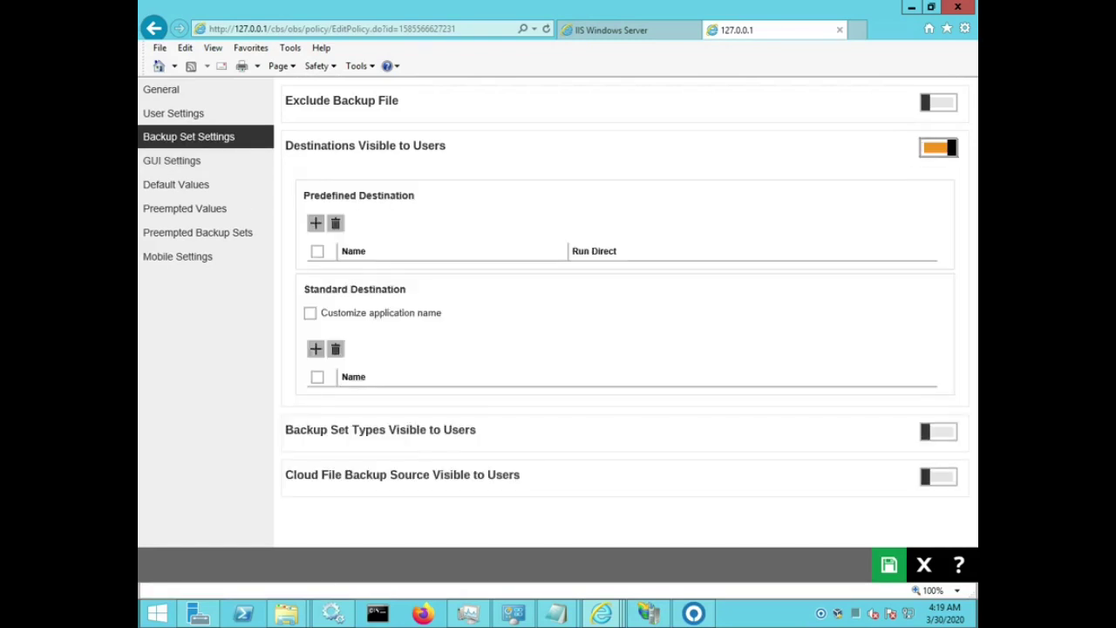
{"action": "left_click", "coordinate": [938, 147]}
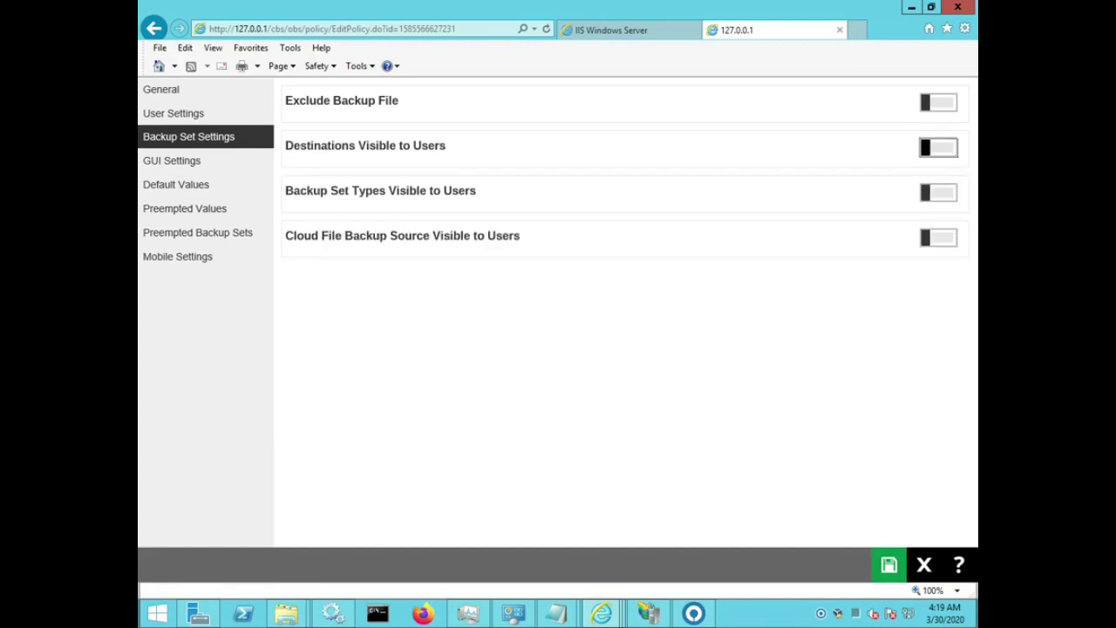
{"action": "left_click", "coordinate": [938, 192]}
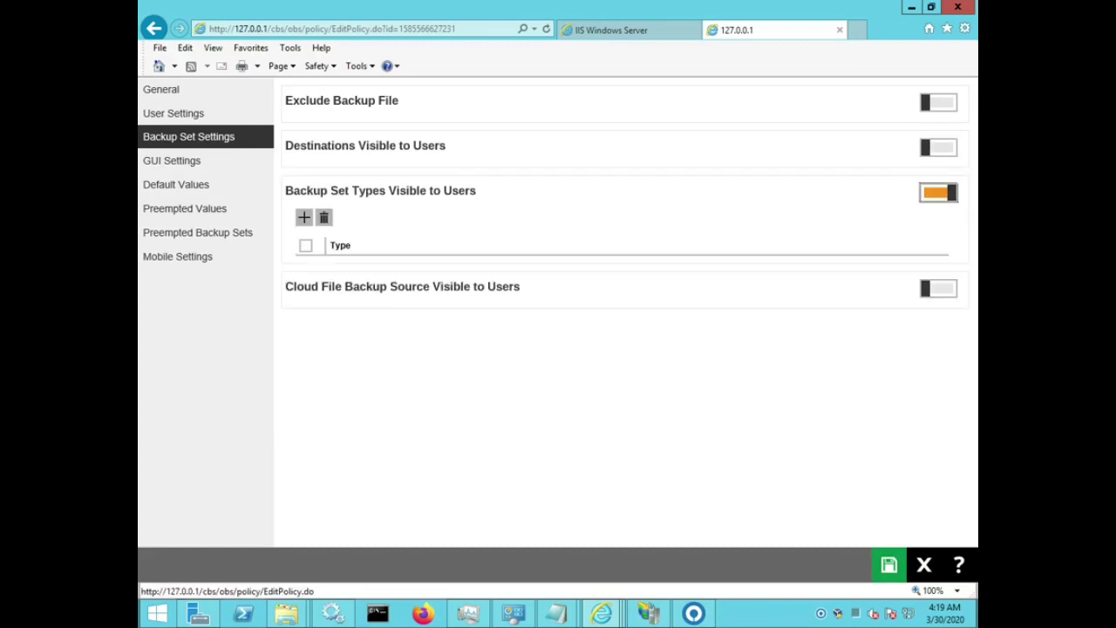
{"action": "left_click", "coordinate": [304, 217]}
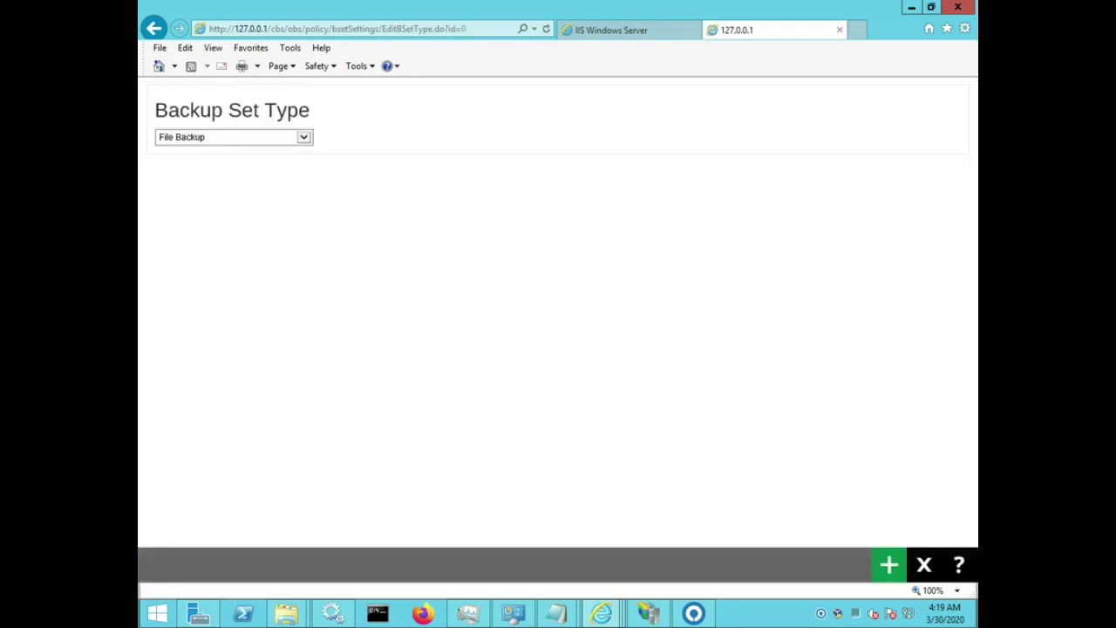
{"action": "left_click", "coordinate": [889, 565]}
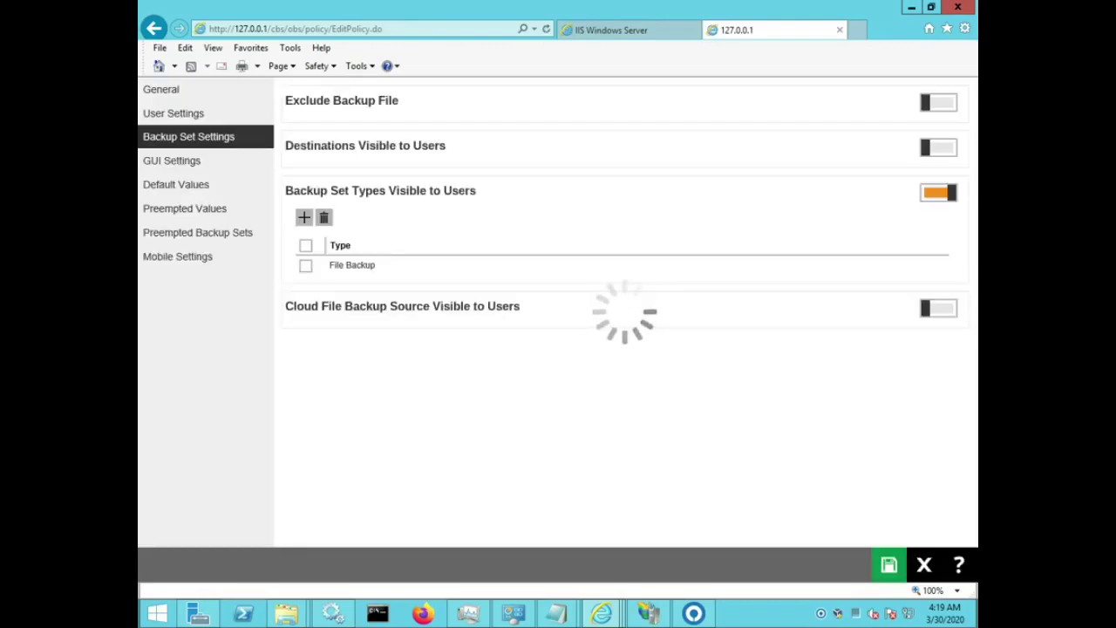
In the policy's GUI Settings, turn off View for the Google+ and LinkedIn social media links.
{"action": "left_click", "coordinate": [172, 160]}
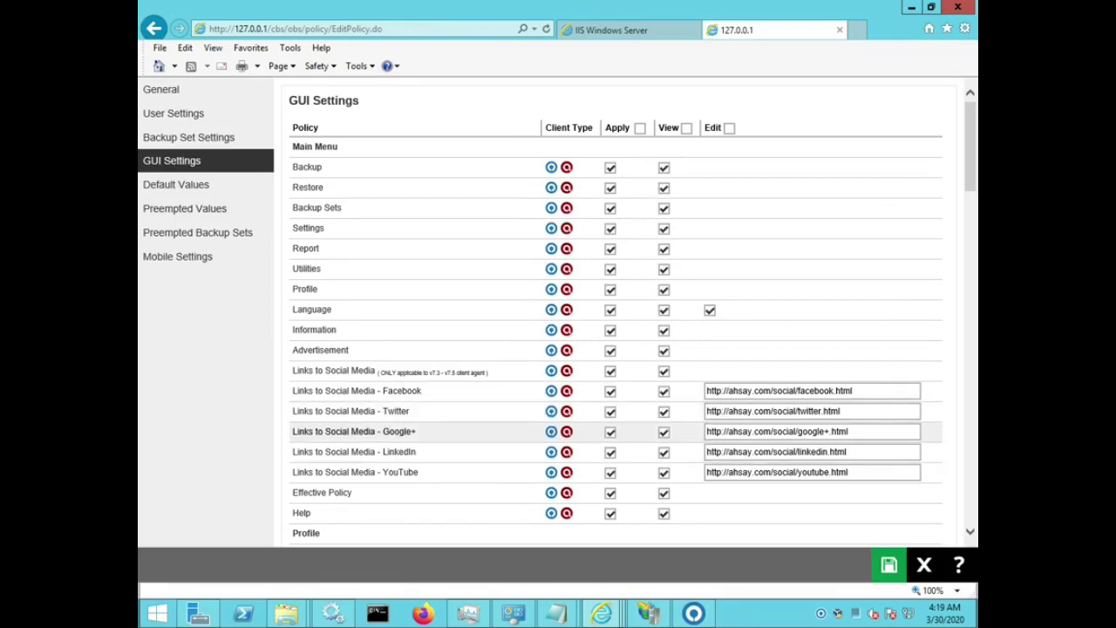
{"action": "left_click", "coordinate": [664, 431]}
{"action": "left_click", "coordinate": [664, 451]}
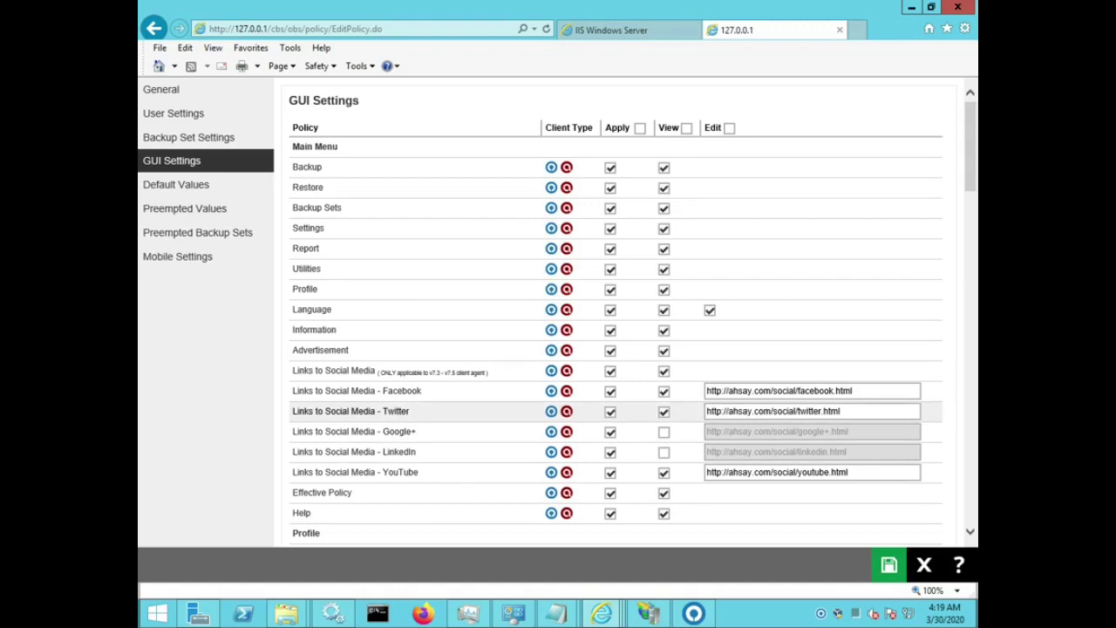
Disable the View permission for the Facebook social media link, Advertisement, Restore and Utilities in the policy's GUI settings.
{"action": "left_click", "coordinate": [663, 391]}
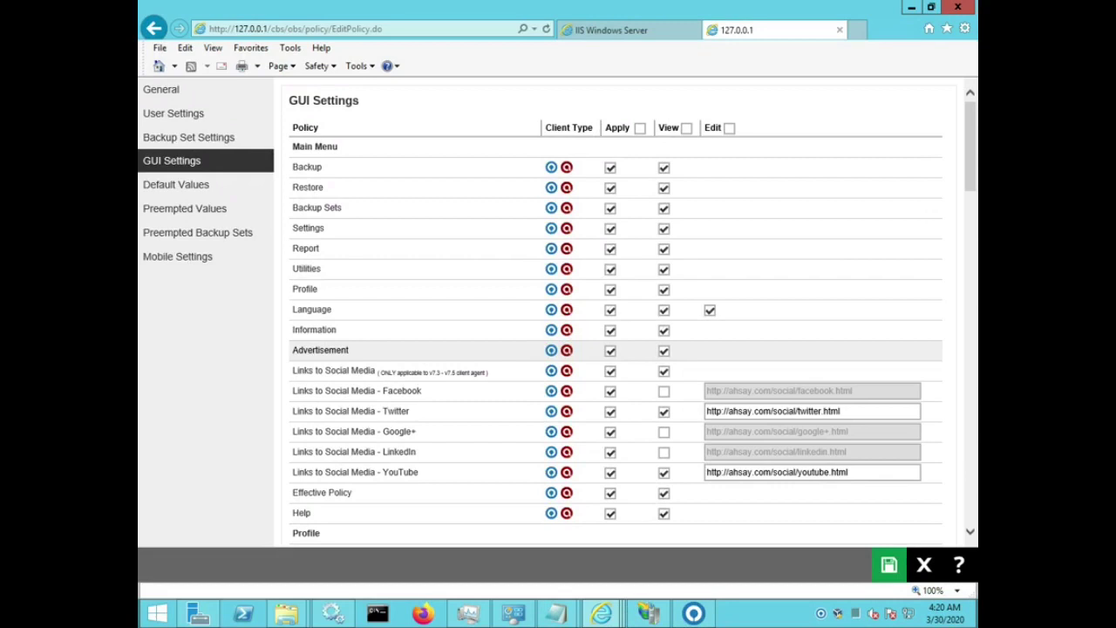
{"action": "left_click", "coordinate": [663, 350]}
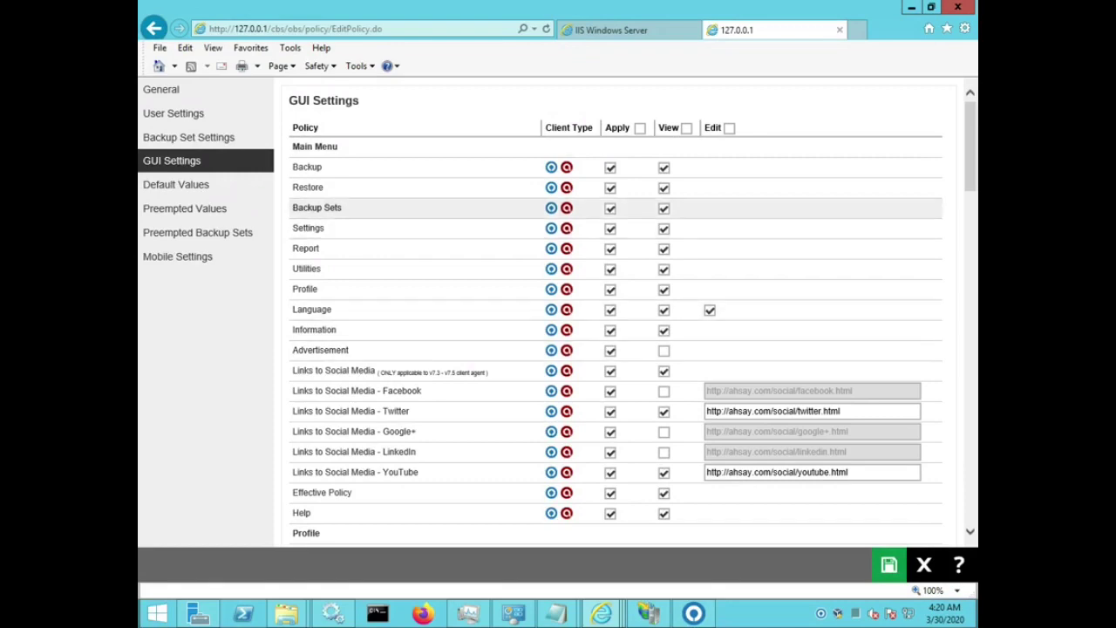
{"action": "scroll", "coordinate": [617, 312], "scroll_direction": "down", "scroll_amount": 15}
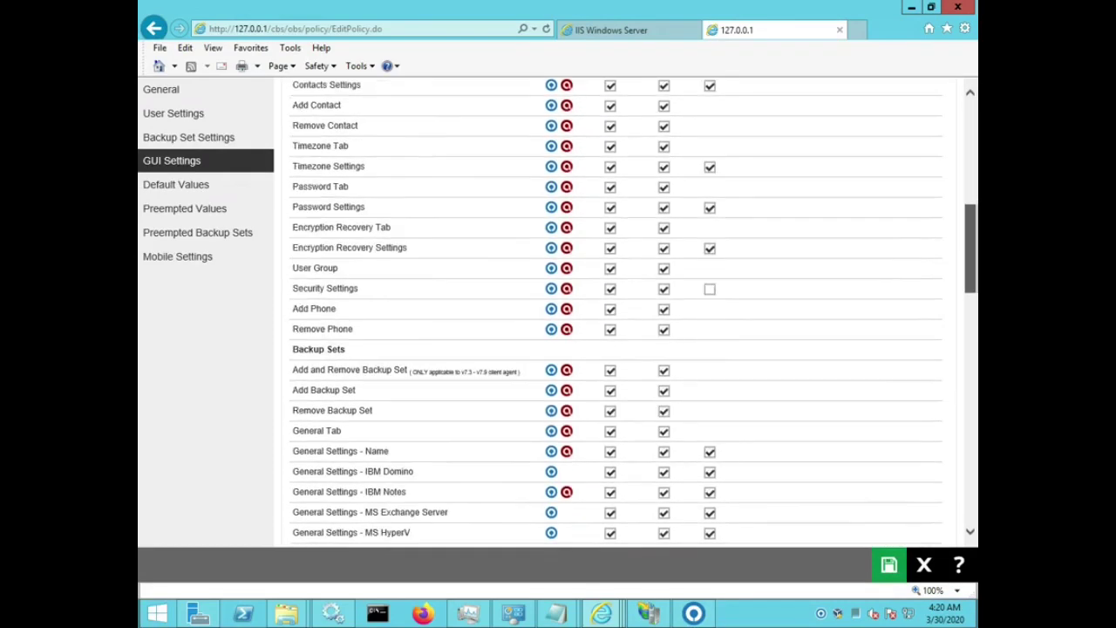
{"action": "scroll", "coordinate": [616, 312], "scroll_direction": "down", "scroll_amount": 6}
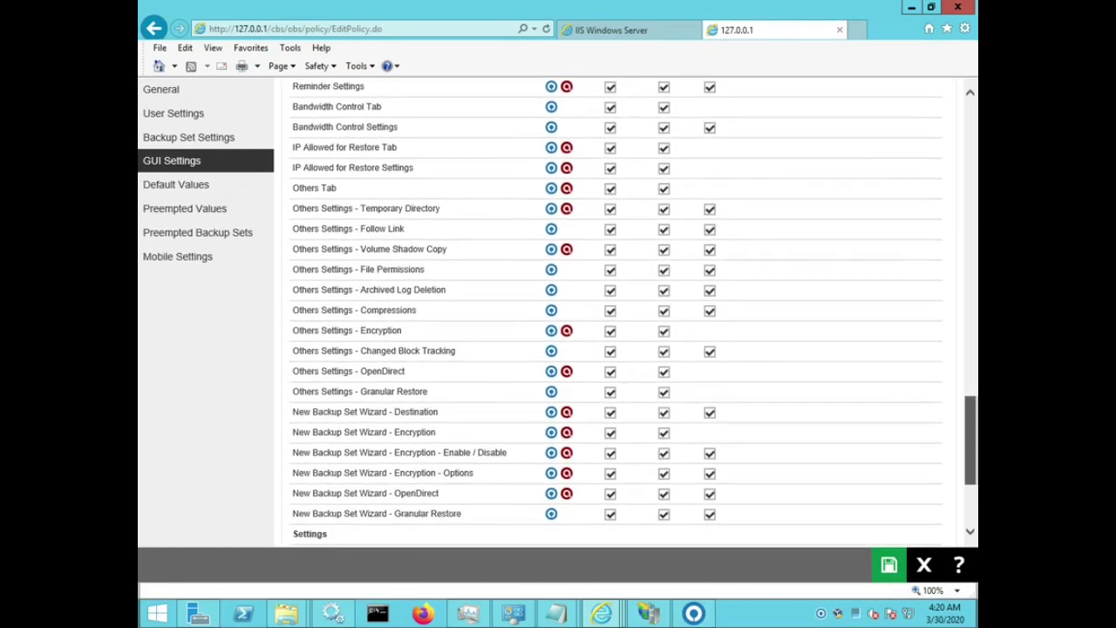
{"action": "scroll", "coordinate": [616, 312], "scroll_direction": "up", "scroll_amount": 9}
{"action": "scroll", "coordinate": [633, 308], "scroll_direction": "up", "scroll_amount": 8}
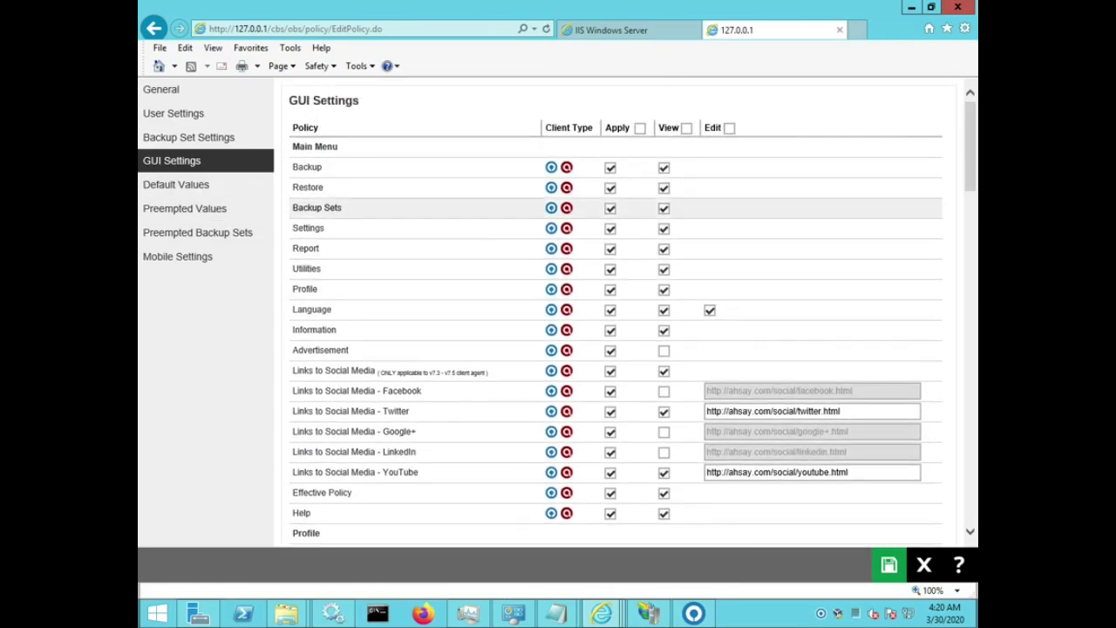
{"action": "left_click", "coordinate": [664, 188]}
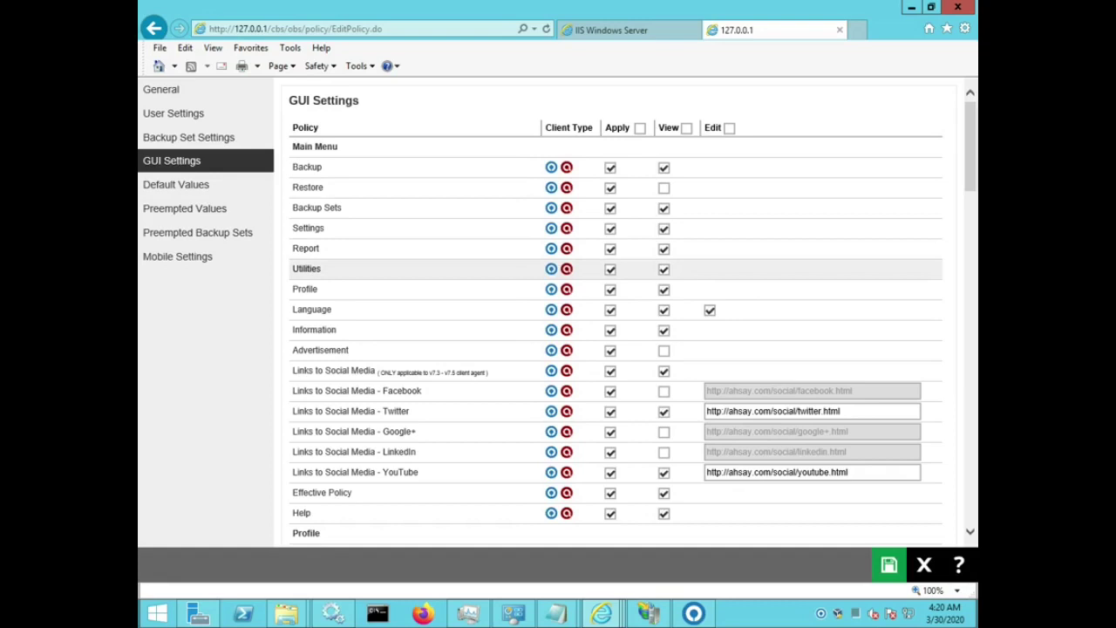
{"action": "left_click", "coordinate": [664, 269]}
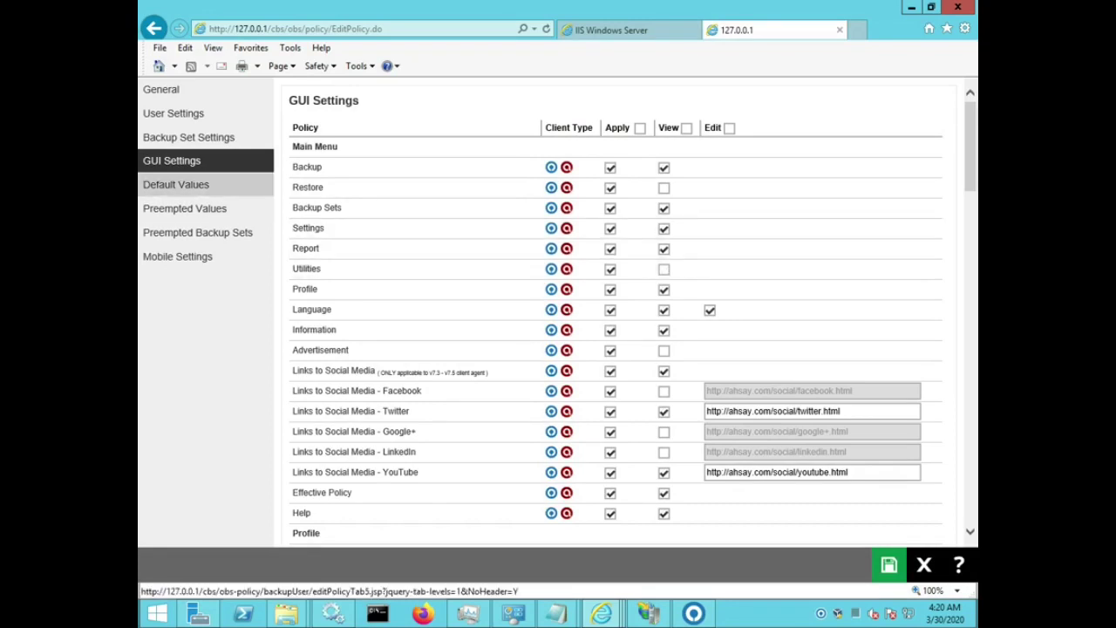
Review the policy's default values, preempted values, preempted backup sets, mobile and general settings, and save Comedian Policy.
{"action": "left_click", "coordinate": [175, 184]}
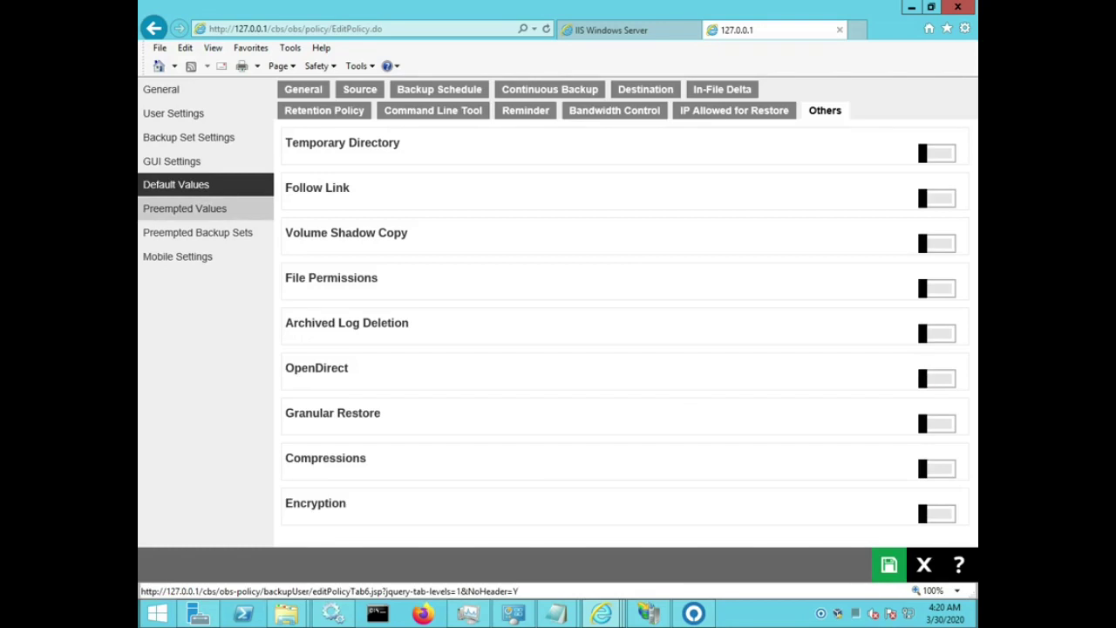
{"action": "left_click", "coordinate": [184, 209]}
{"action": "left_click", "coordinate": [197, 232]}
{"action": "left_click", "coordinate": [177, 257]}
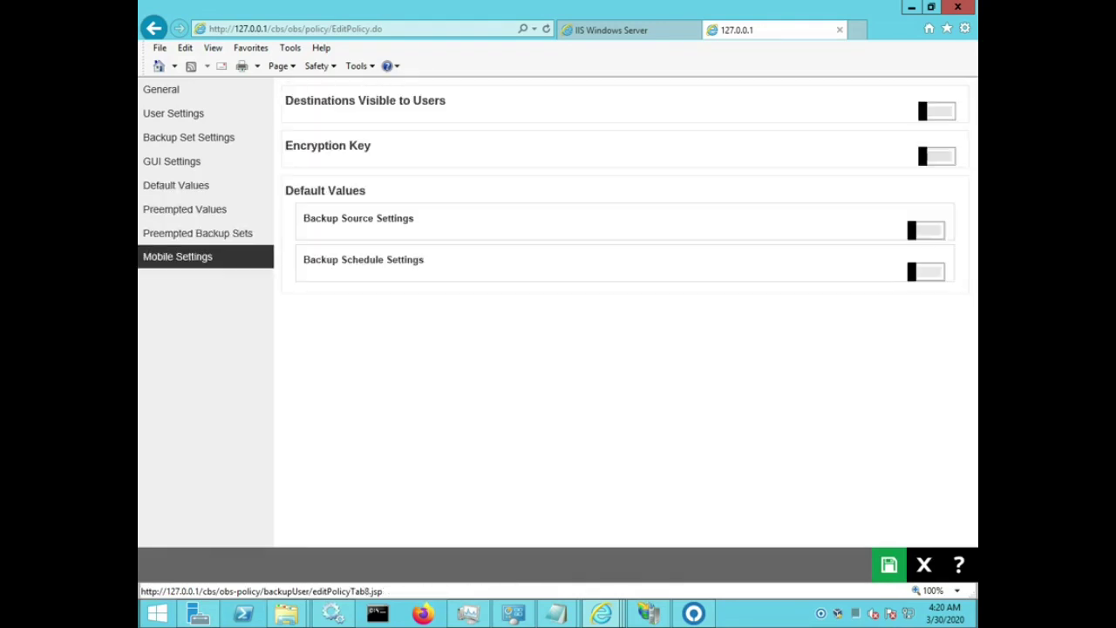
{"action": "left_click", "coordinate": [160, 89]}
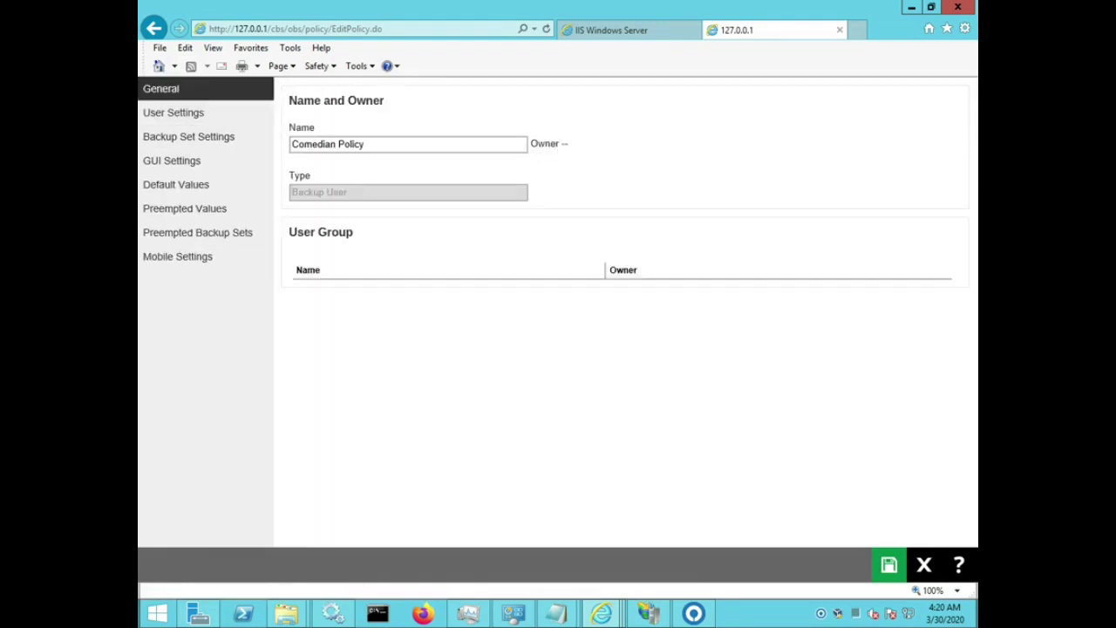
{"action": "left_click", "coordinate": [888, 564]}
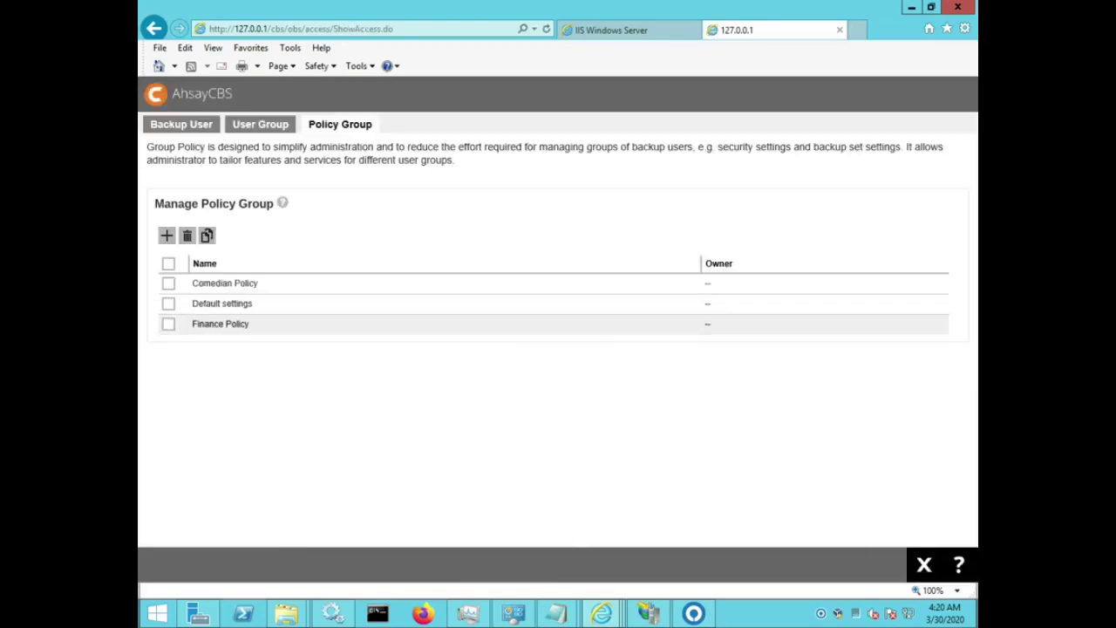
Assign Comedian Policy to the Comedian Group user group and save the group.
{"action": "left_click", "coordinate": [260, 124]}
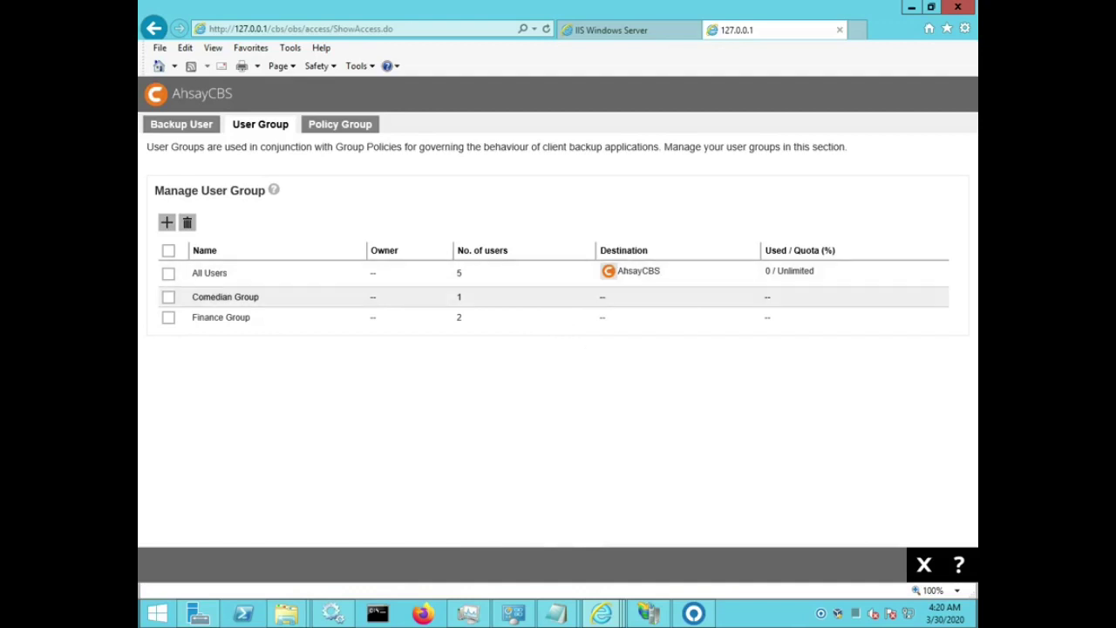
{"action": "left_click", "coordinate": [225, 297]}
{"action": "left_click", "coordinate": [166, 411]}
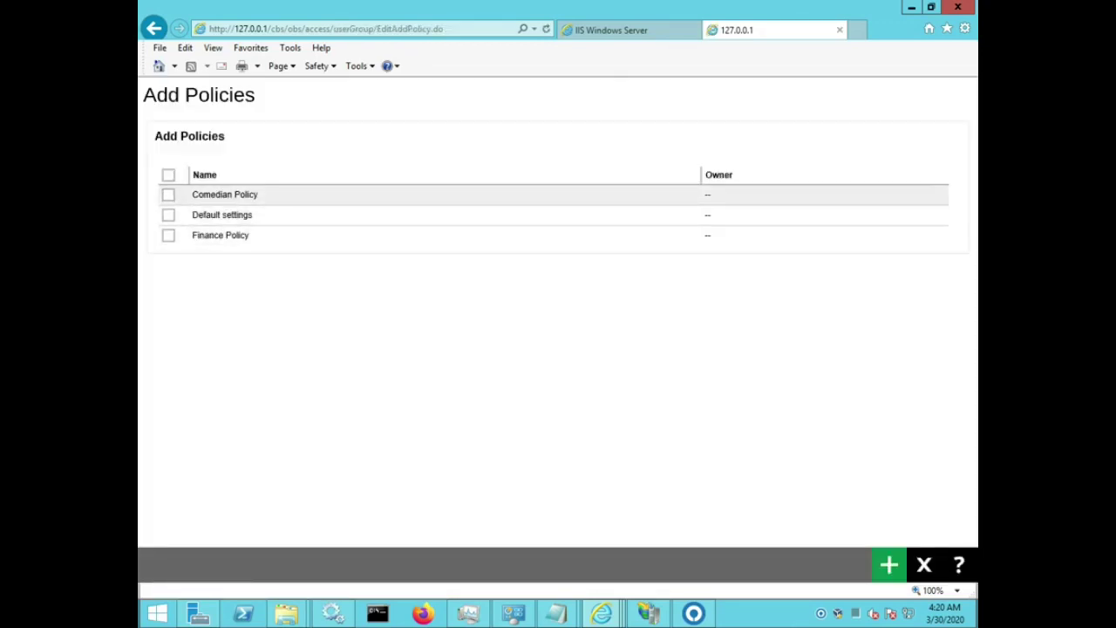
{"action": "left_click", "coordinate": [168, 194]}
{"action": "left_click", "coordinate": [890, 565]}
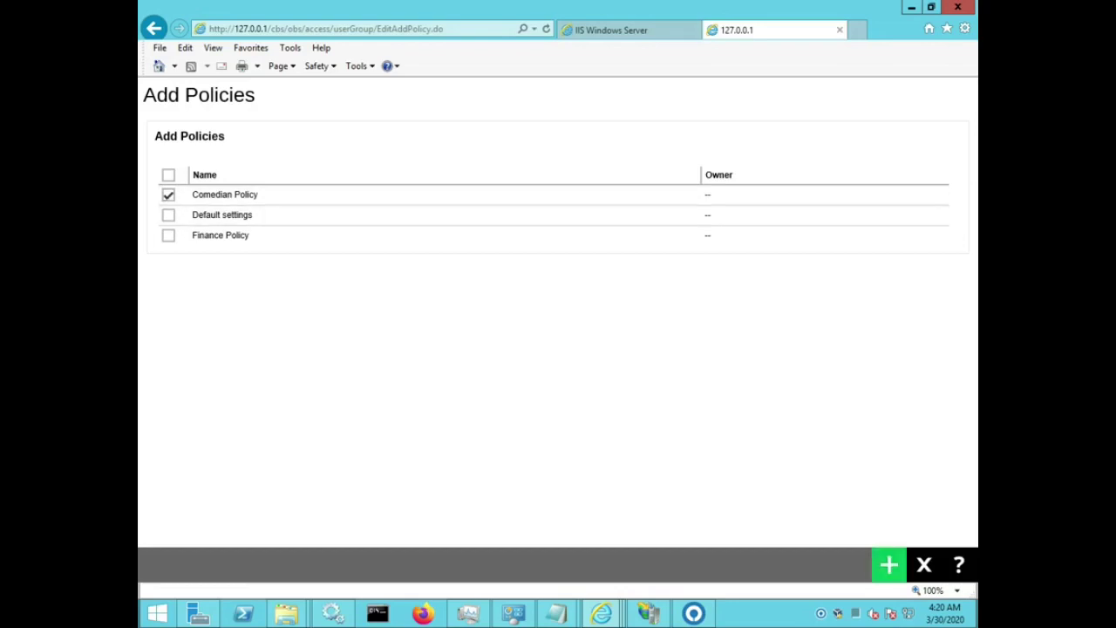
{"action": "left_click", "coordinate": [888, 564]}
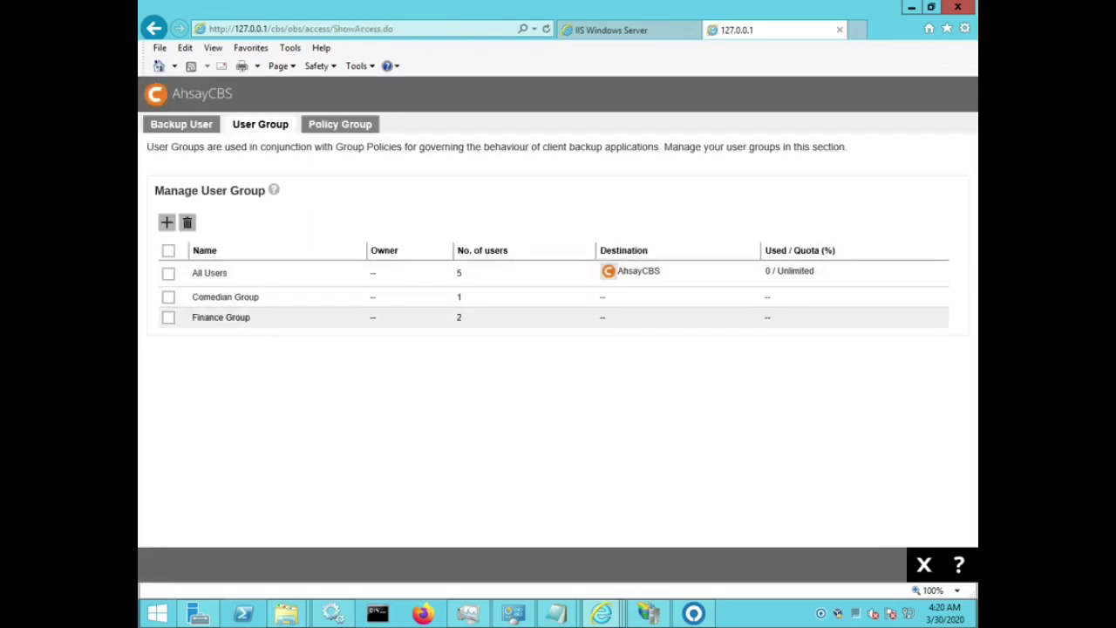
Assign Finance Policy to the Finance Group user group and save the group.
{"action": "left_click", "coordinate": [221, 318]}
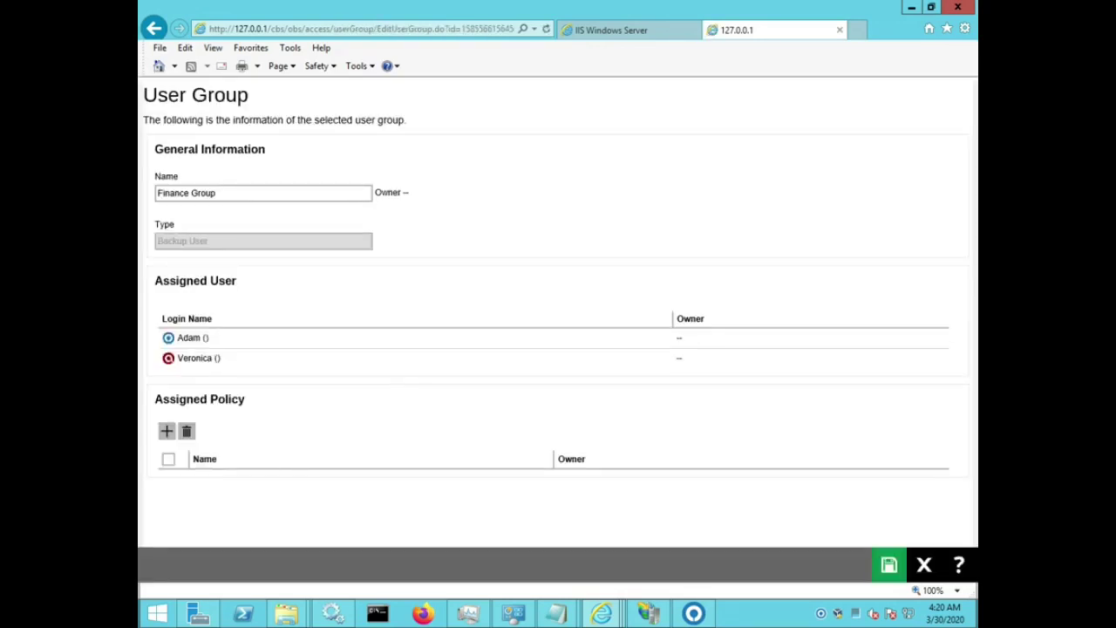
{"action": "left_click_drag", "start_coordinate": [246, 399], "coordinate": [155, 399]}
{"action": "left_click", "coordinate": [167, 431]}
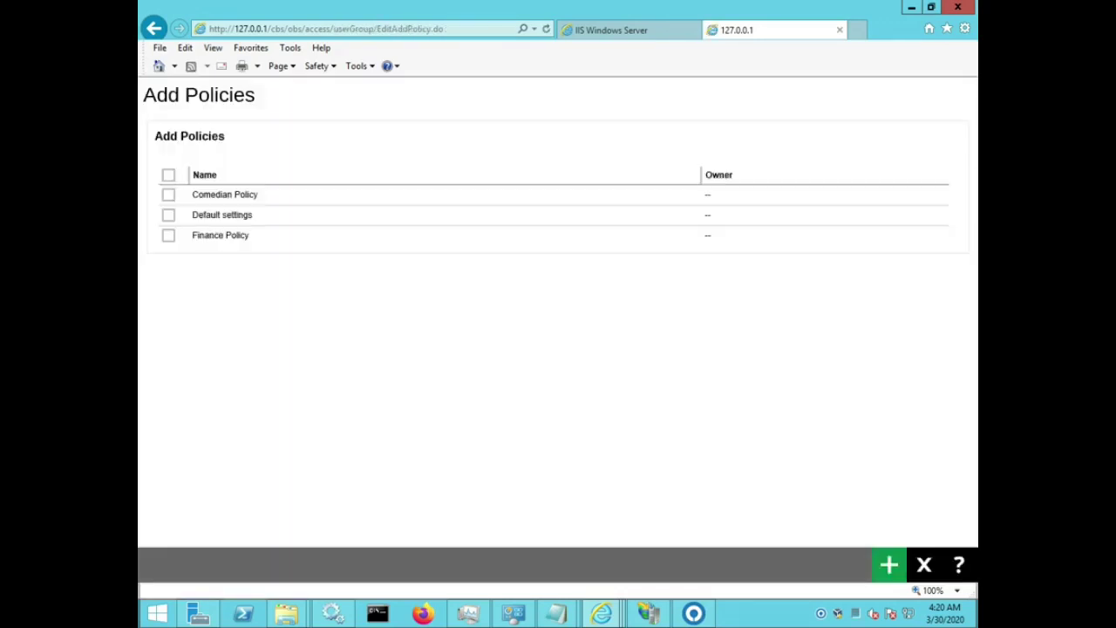
{"action": "left_click", "coordinate": [169, 236]}
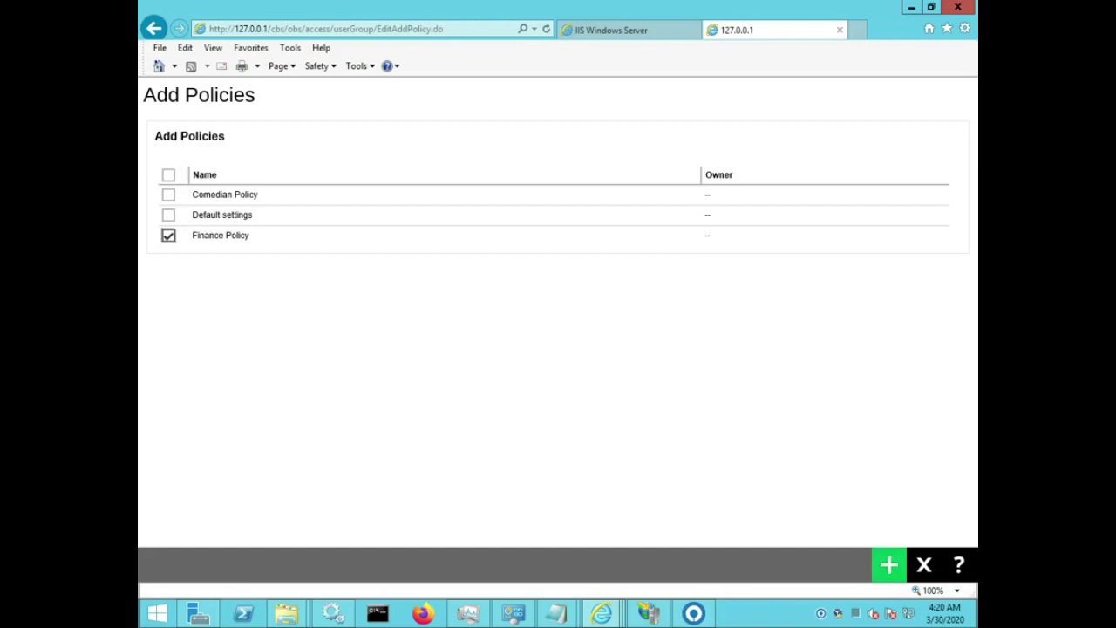
{"action": "left_click", "coordinate": [889, 564]}
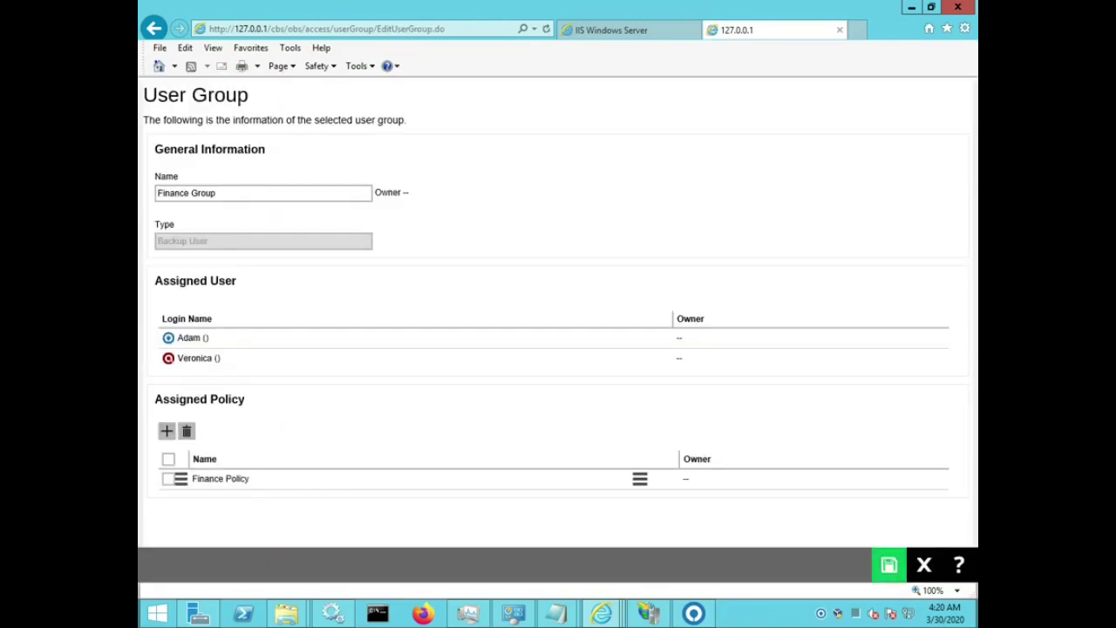
{"action": "left_click", "coordinate": [888, 564]}
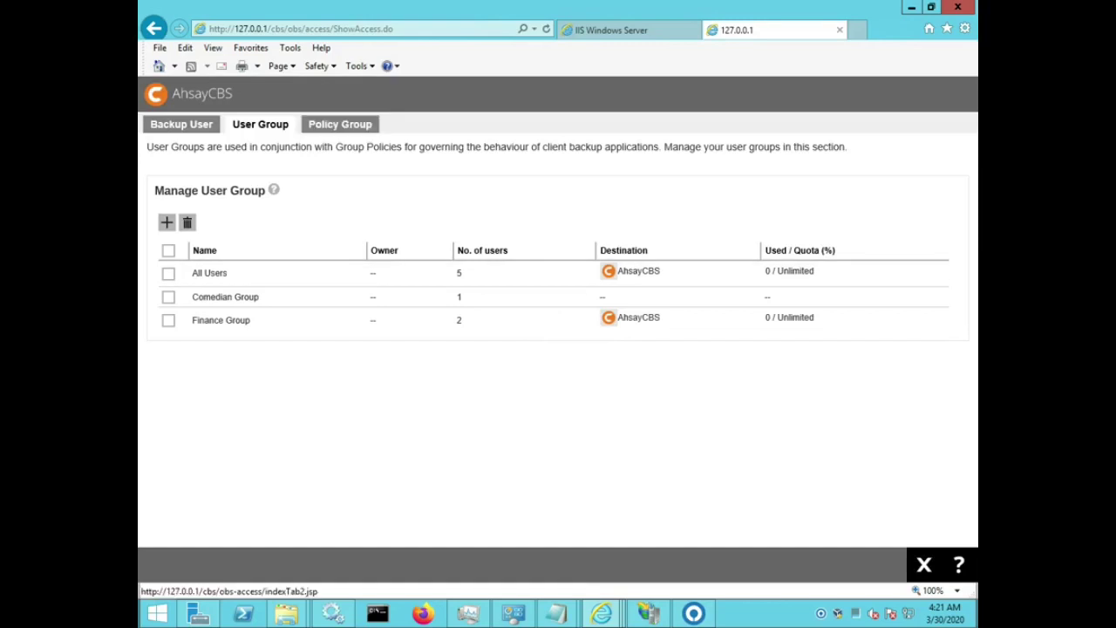
Open the effective policy of the Finance Group backup user with the red client icon and examine which group and policy govern the quota settings.
{"action": "left_click", "coordinate": [181, 124]}
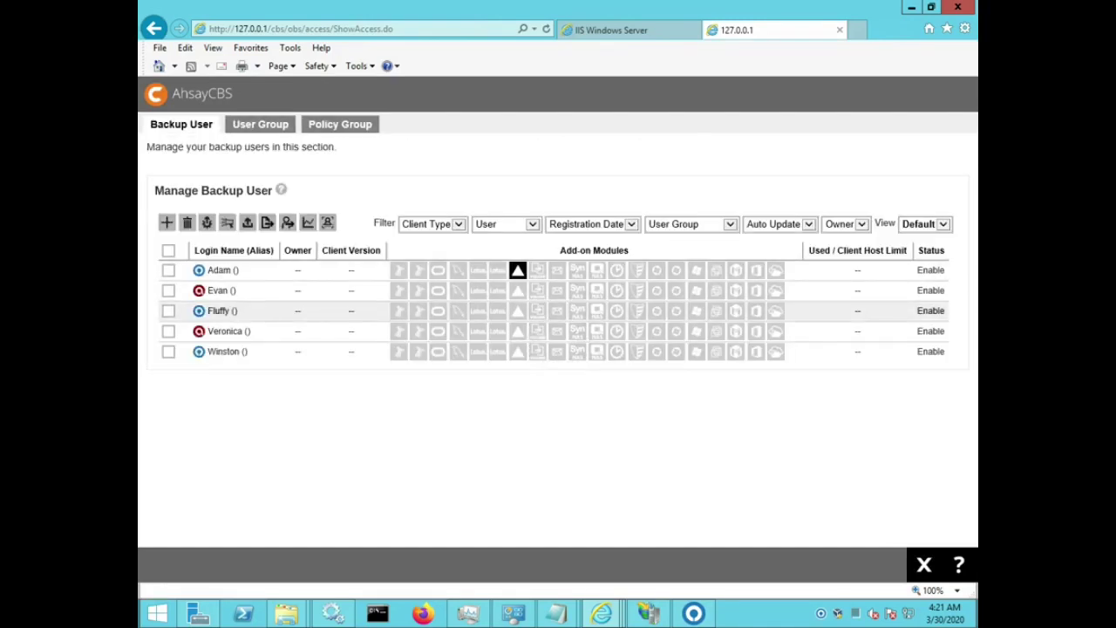
{"action": "left_click", "coordinate": [228, 331]}
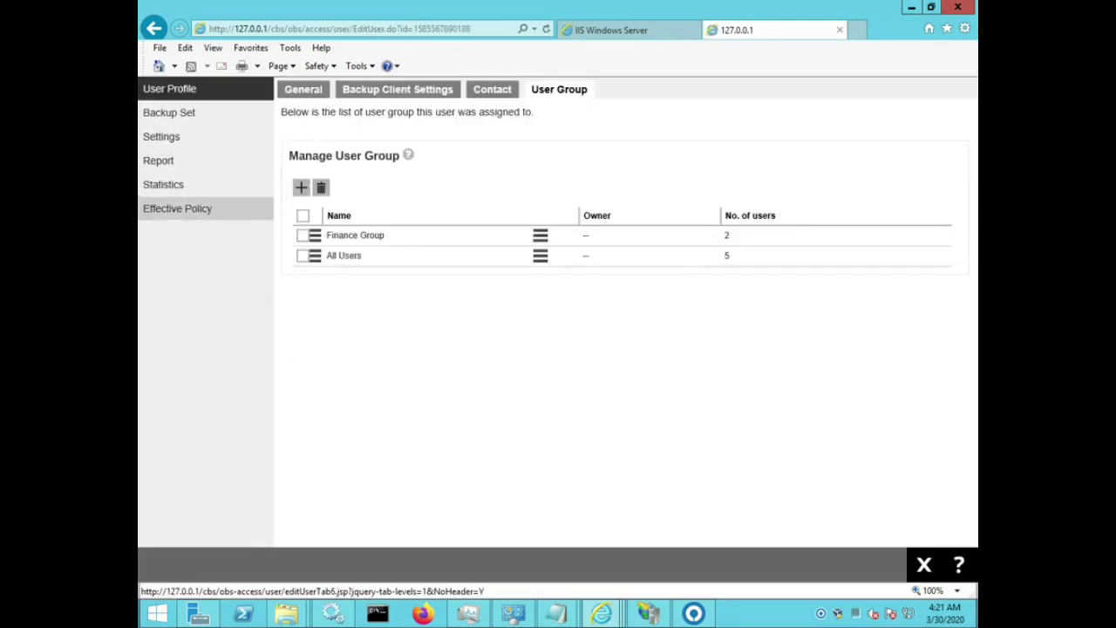
{"action": "left_click", "coordinate": [177, 209]}
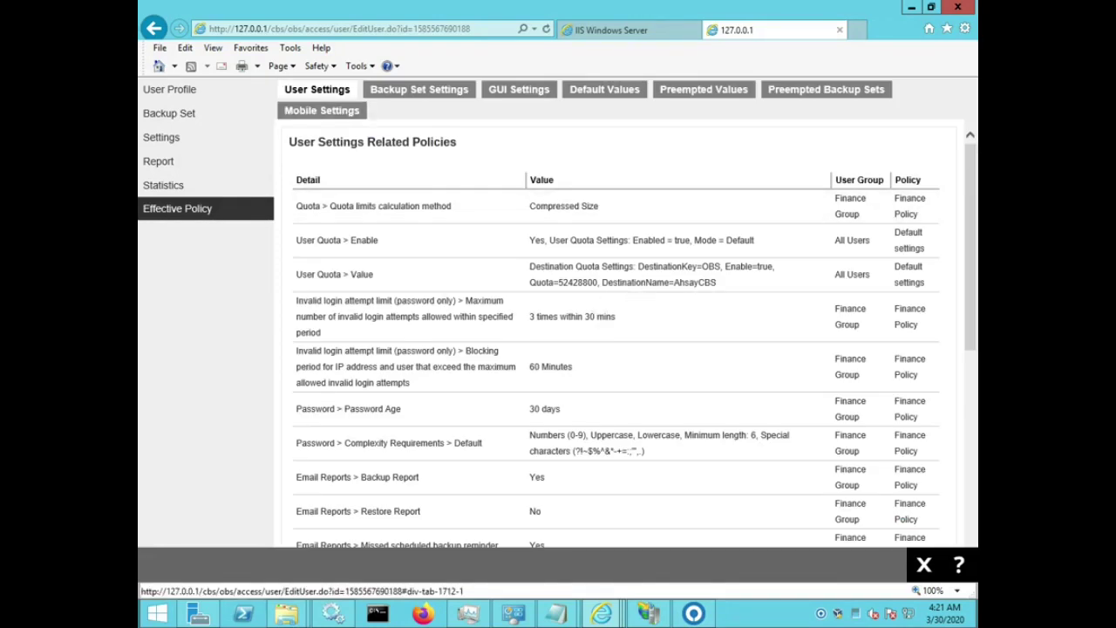
{"action": "mouse_move", "coordinate": [318, 90]}
{"action": "left_mouse_down"}
{"action": "mouse_move", "coordinate": [373, 92]}
{"action": "mouse_move", "coordinate": [301, 91]}
{"action": "left_mouse_up"}
{"action": "left_click_drag", "start_coordinate": [318, 142], "coordinate": [457, 142]}
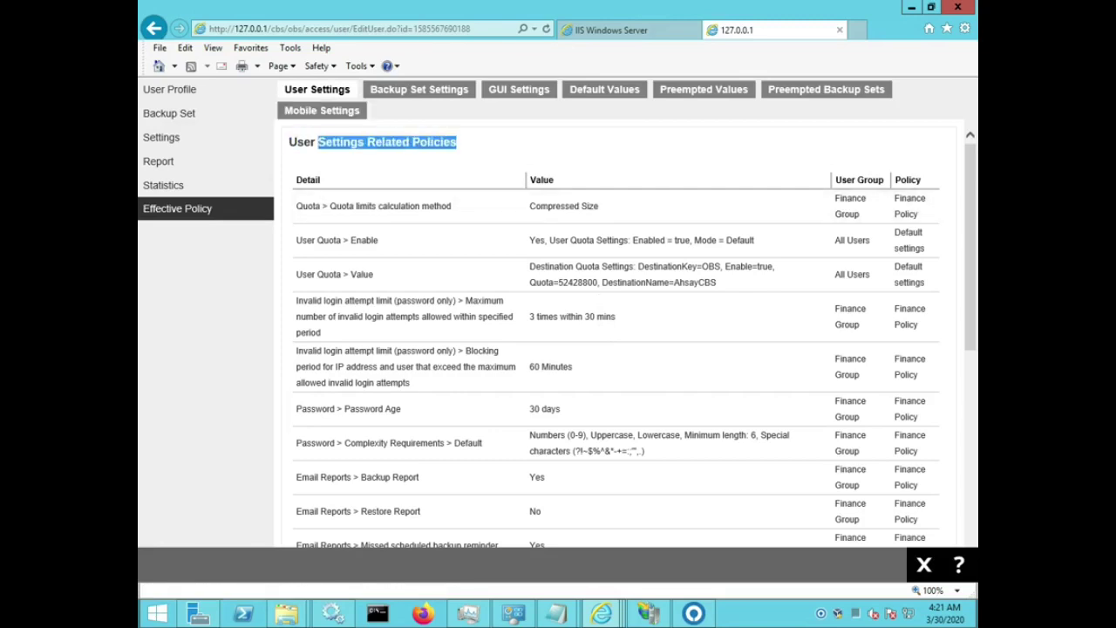
{"action": "left_click", "coordinate": [457, 144]}
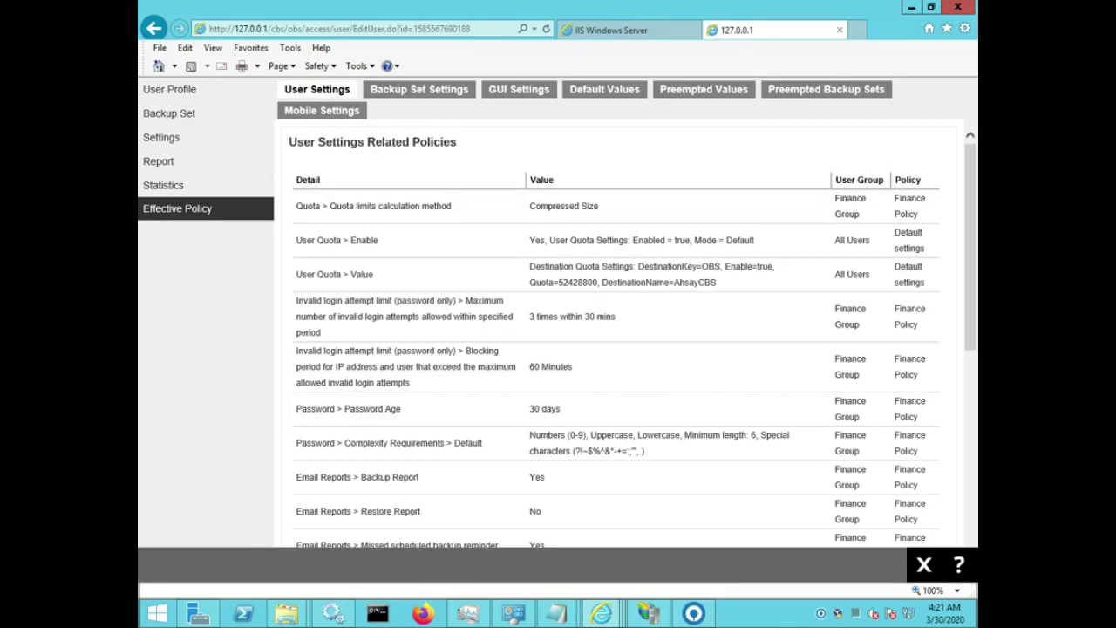
{"action": "left_click_drag", "start_coordinate": [835, 180], "coordinate": [921, 181]}
{"action": "left_click_drag", "start_coordinate": [835, 198], "coordinate": [919, 215]}
{"action": "left_click_drag", "start_coordinate": [836, 241], "coordinate": [924, 248]}
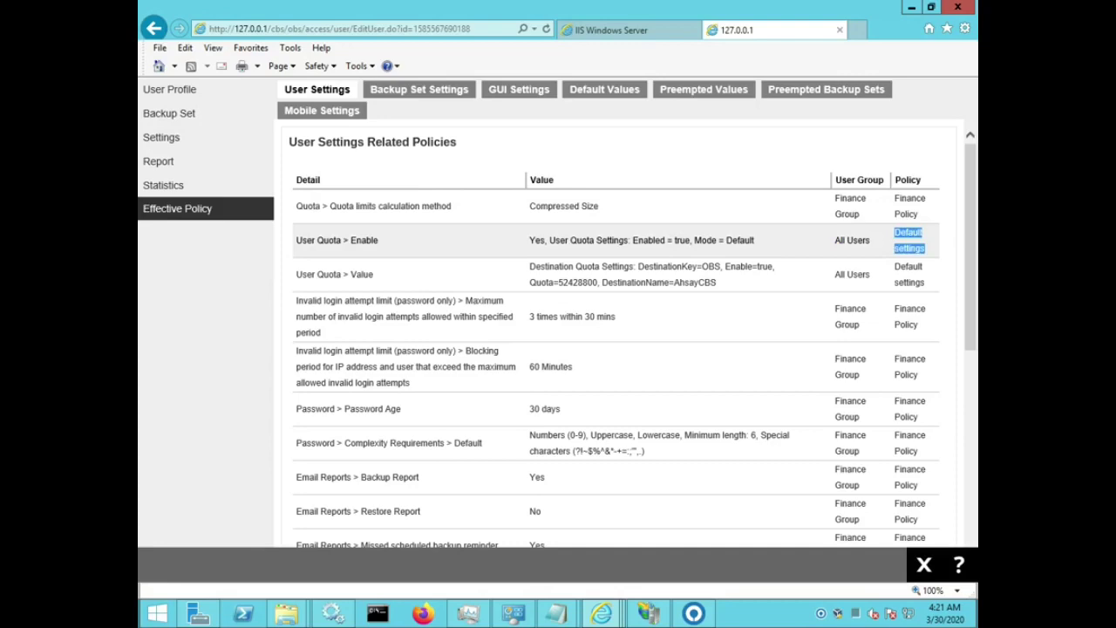
Examine the source group and policy of the remaining user settings, from login limits and email reports through client host limit and advertisements.
{"action": "scroll", "coordinate": [616, 331], "scroll_direction": "down", "scroll_amount": 1}
{"action": "scroll", "coordinate": [616, 331], "scroll_direction": "down", "scroll_amount": 2}
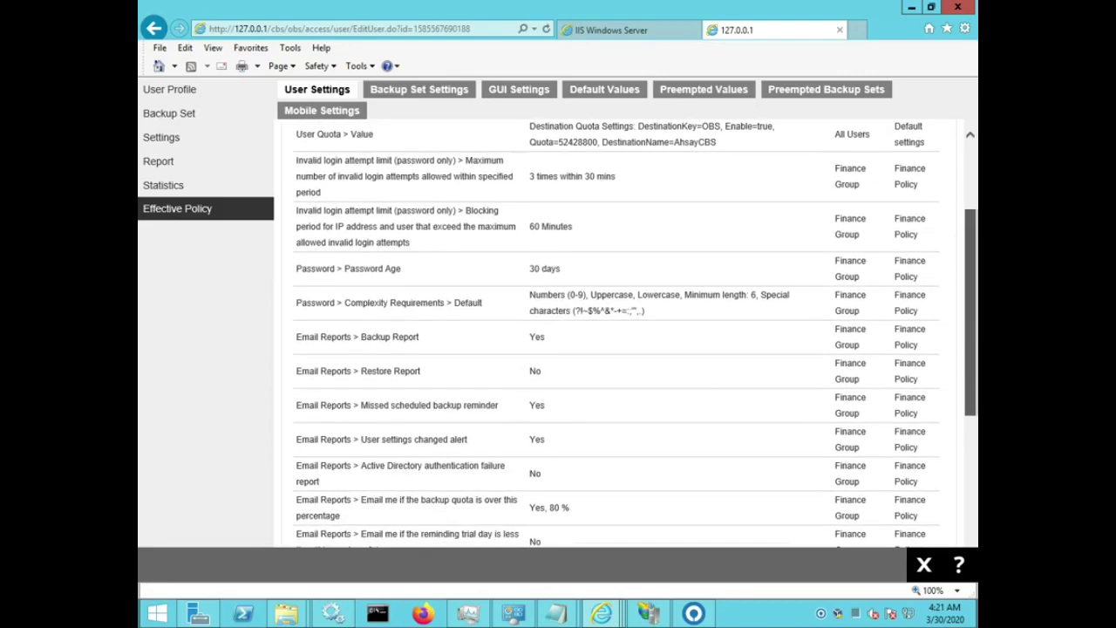
{"action": "scroll", "coordinate": [617, 331], "scroll_direction": "down", "scroll_amount": 4}
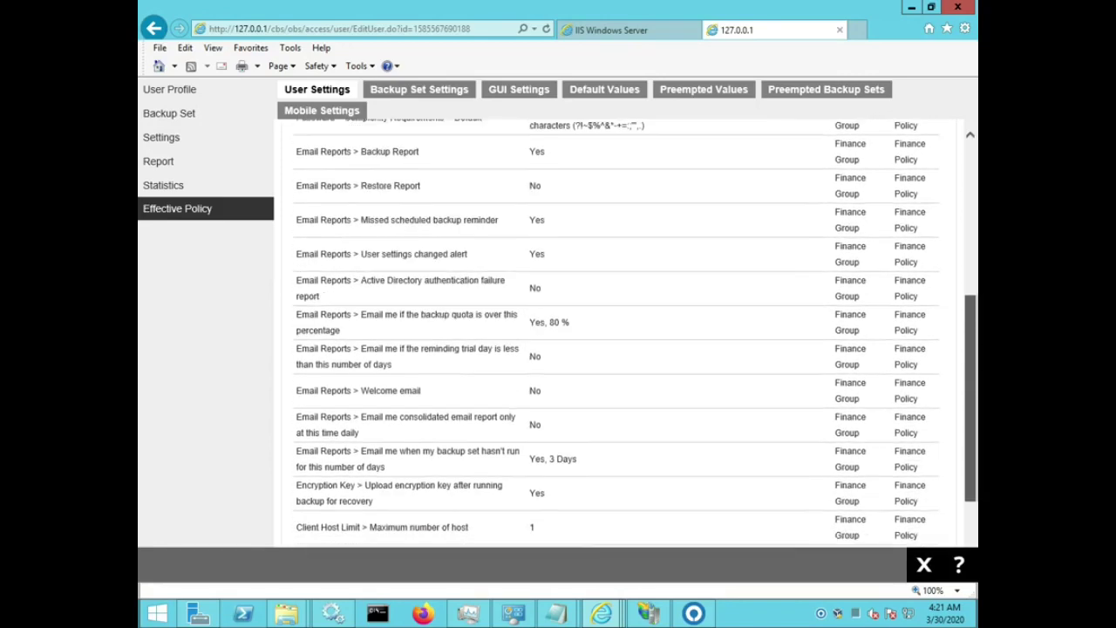
{"action": "scroll", "coordinate": [616, 331], "scroll_direction": "down", "scroll_amount": 2}
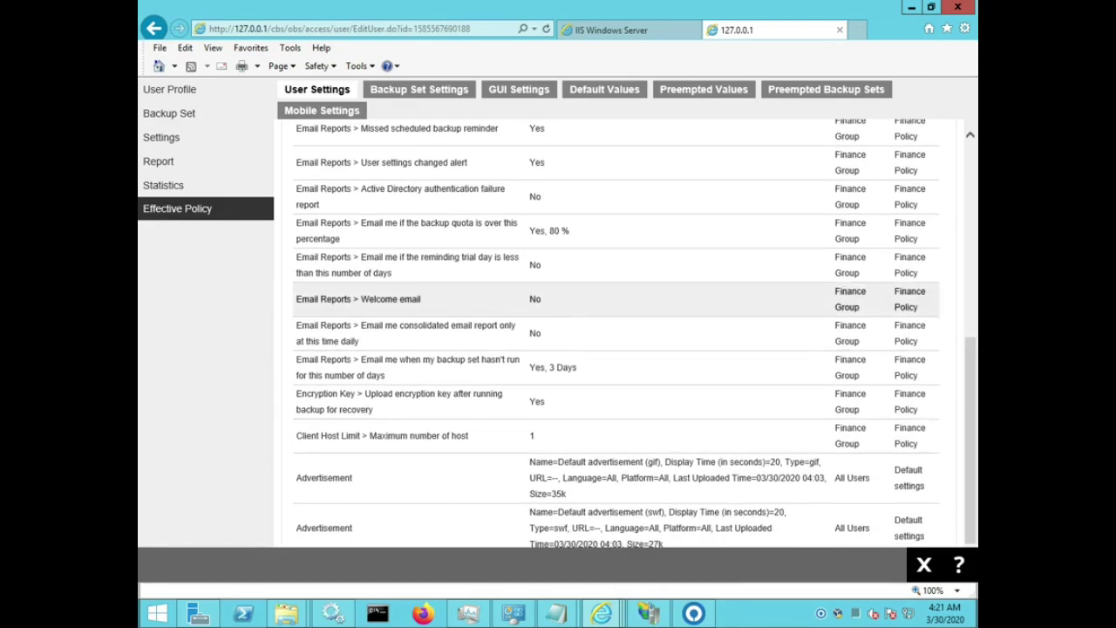
{"action": "left_click_drag", "start_coordinate": [835, 292], "coordinate": [926, 307]}
{"action": "left_click", "coordinate": [949, 312]}
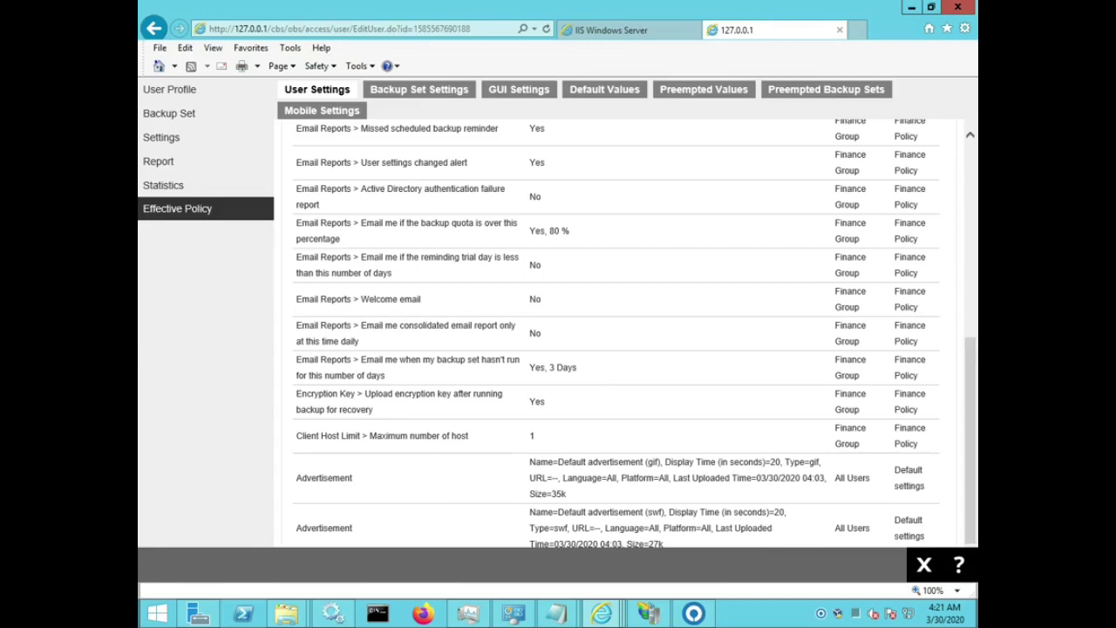
{"action": "scroll", "coordinate": [616, 331], "scroll_direction": "up", "scroll_amount": 12}
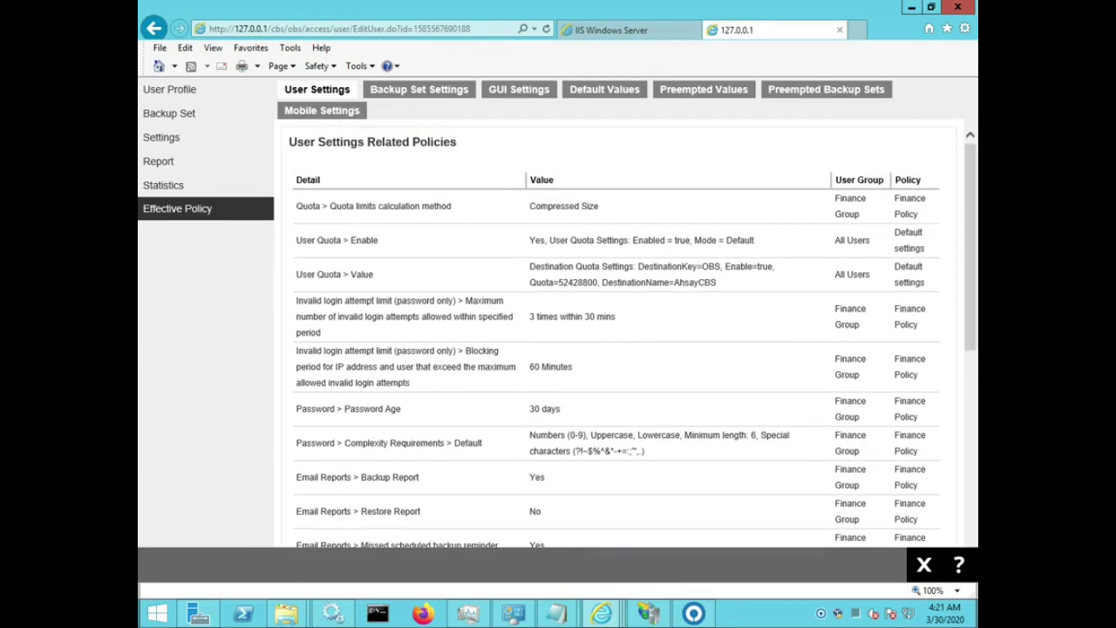
Examine the user's effective backup set settings and GUI settings policies, including their source user groups and policies.
{"action": "left_click", "coordinate": [419, 90]}
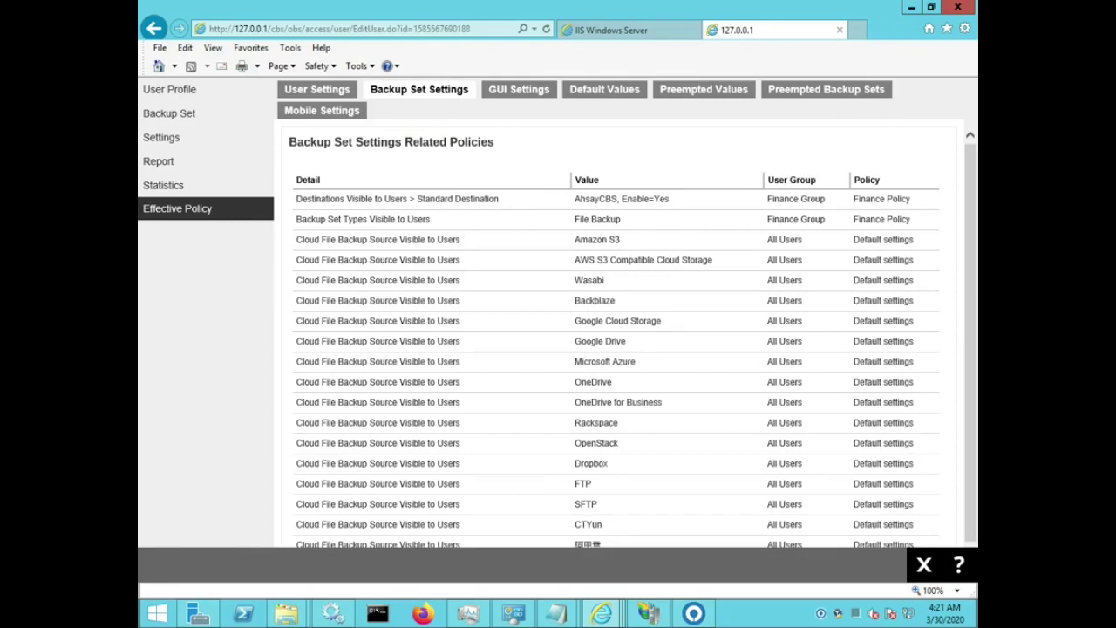
{"action": "left_click_drag", "start_coordinate": [765, 182], "coordinate": [881, 181]}
{"action": "left_click", "coordinate": [519, 89]}
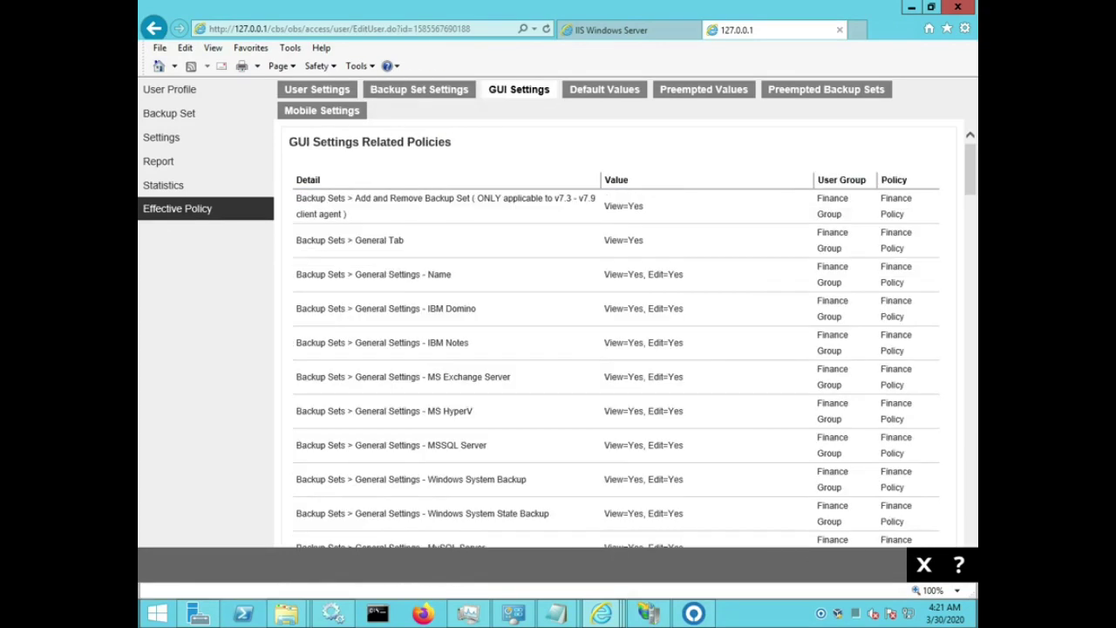
{"action": "scroll", "coordinate": [635, 333], "scroll_direction": "down", "scroll_amount": 10}
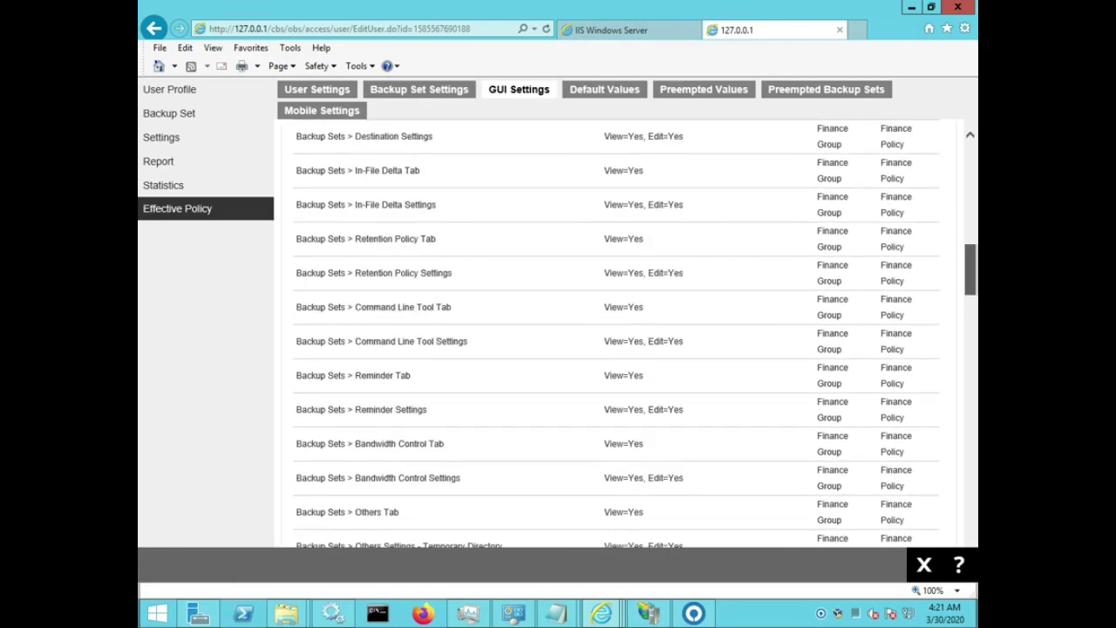
{"action": "scroll", "coordinate": [635, 333], "scroll_direction": "up", "scroll_amount": 7}
{"action": "scroll", "coordinate": [615, 334], "scroll_direction": "up", "scroll_amount": 3}
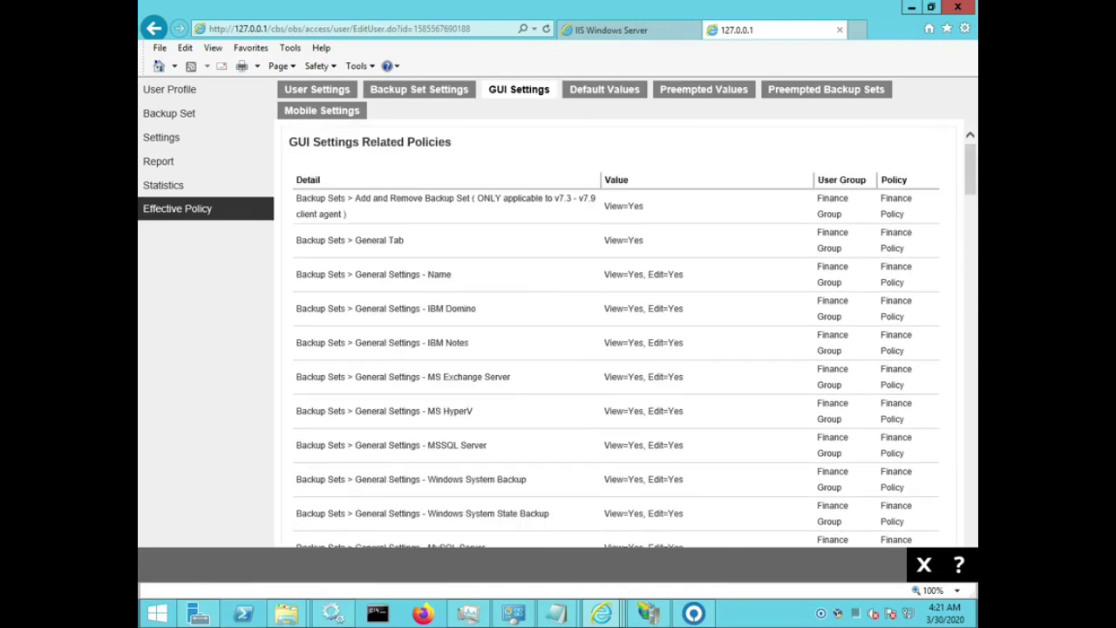
Examine the backup user's effective policies for default values, preempted values, preempted backup sets and mobile settings, then return to the user settings.
{"action": "left_click", "coordinate": [605, 89]}
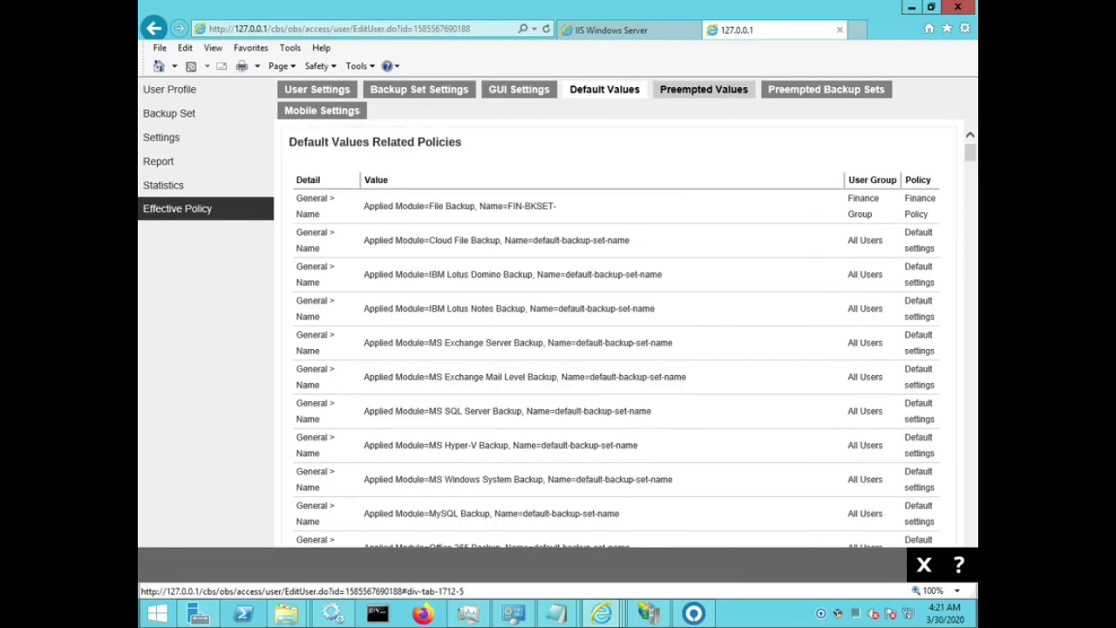
{"action": "left_click", "coordinate": [704, 89]}
{"action": "left_click", "coordinate": [826, 89]}
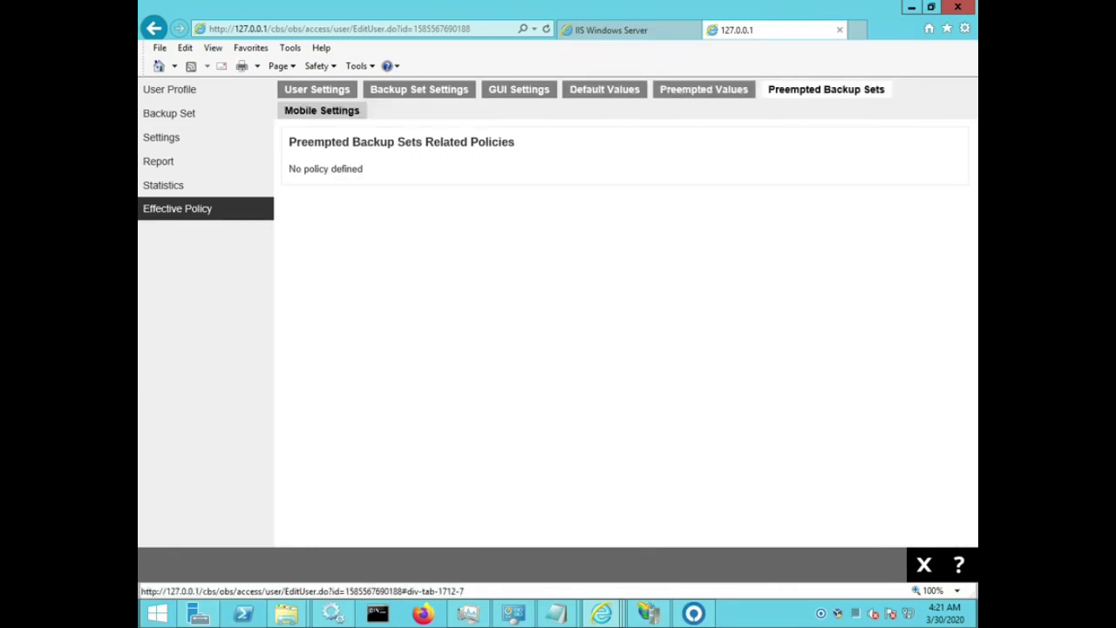
{"action": "left_click", "coordinate": [322, 110]}
{"action": "left_click", "coordinate": [317, 89]}
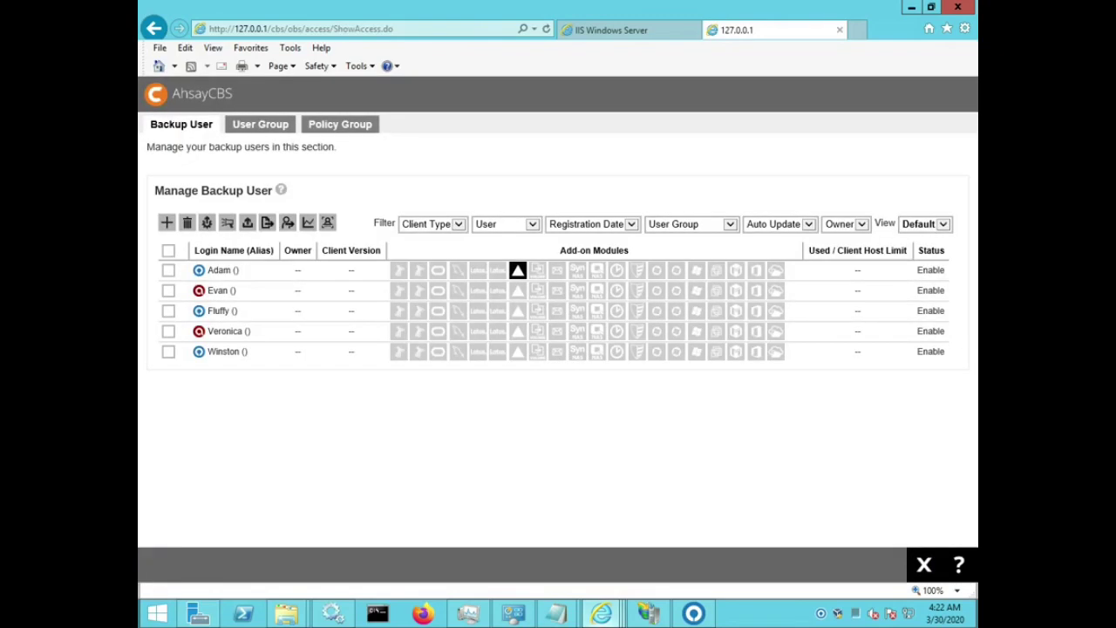
Switch to the HowToBasicPolicies.txt notes in Notepad and review the items on setting policy preferences and policy "Apply" vs "View" selection.
{"action": "left_click", "coordinate": [558, 614]}
{"action": "left_click", "coordinate": [645, 519]}
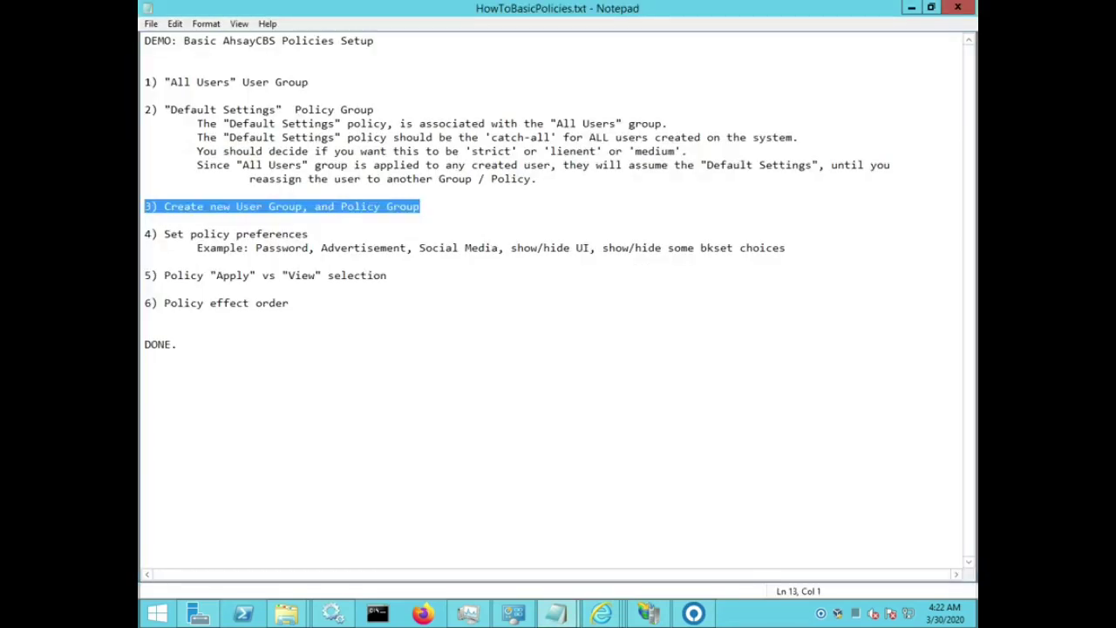
{"action": "key", "text": "Down"}
{"action": "key", "text": "Down"}
{"action": "key", "text": "shift+Down"}
{"action": "key", "text": "shift+Down"}
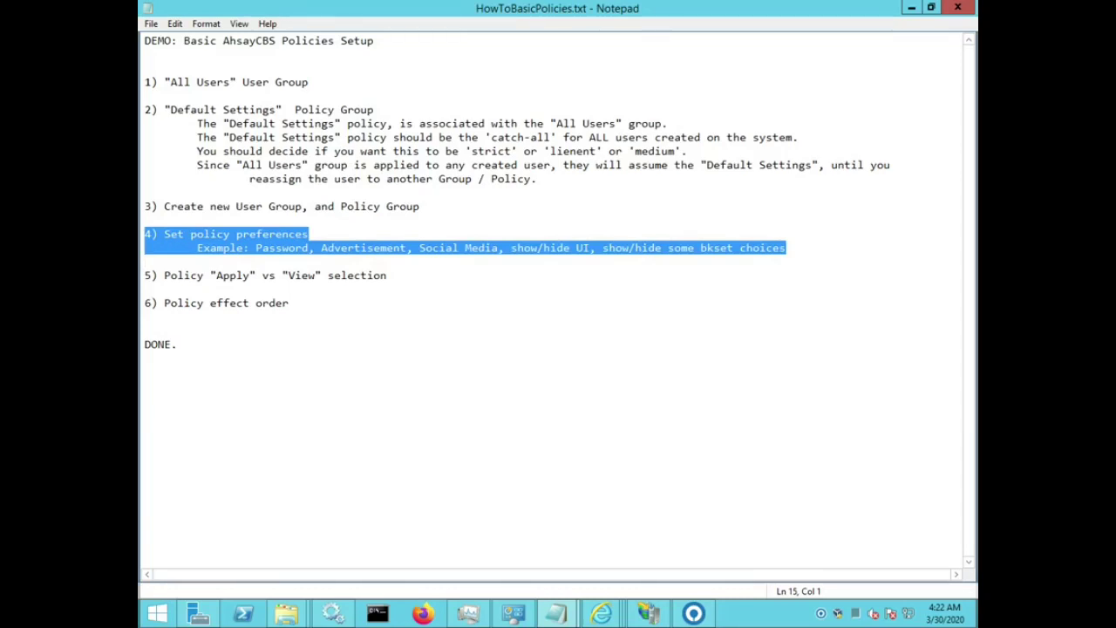
{"action": "key", "text": "Down"}
{"action": "key", "text": "shift+Down"}
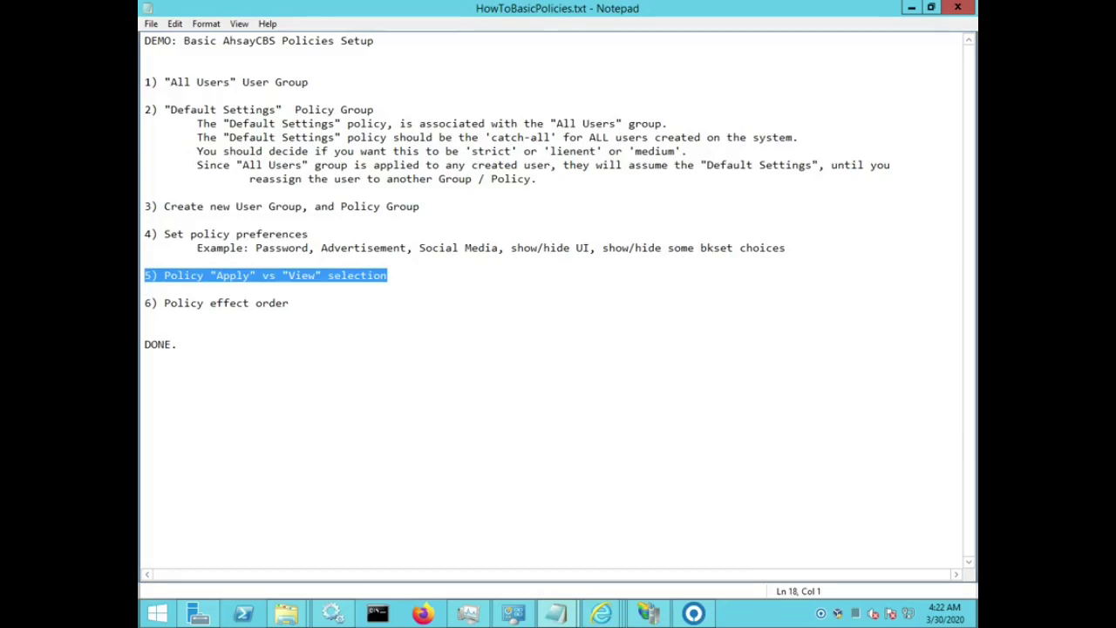
Switch back to AhsayCBS, add Default settings and Finance Policy to the Comedian Group, rank Comedian Policy above Default settings, and save the user group.
{"action": "left_click", "coordinate": [600, 612]}
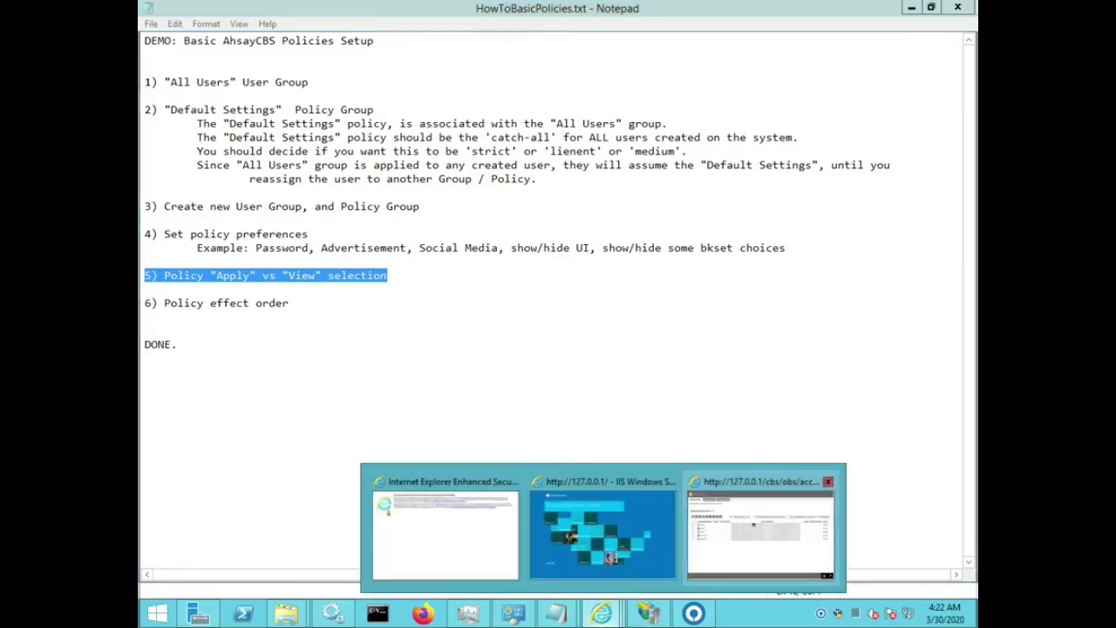
{"action": "left_click", "coordinate": [760, 532]}
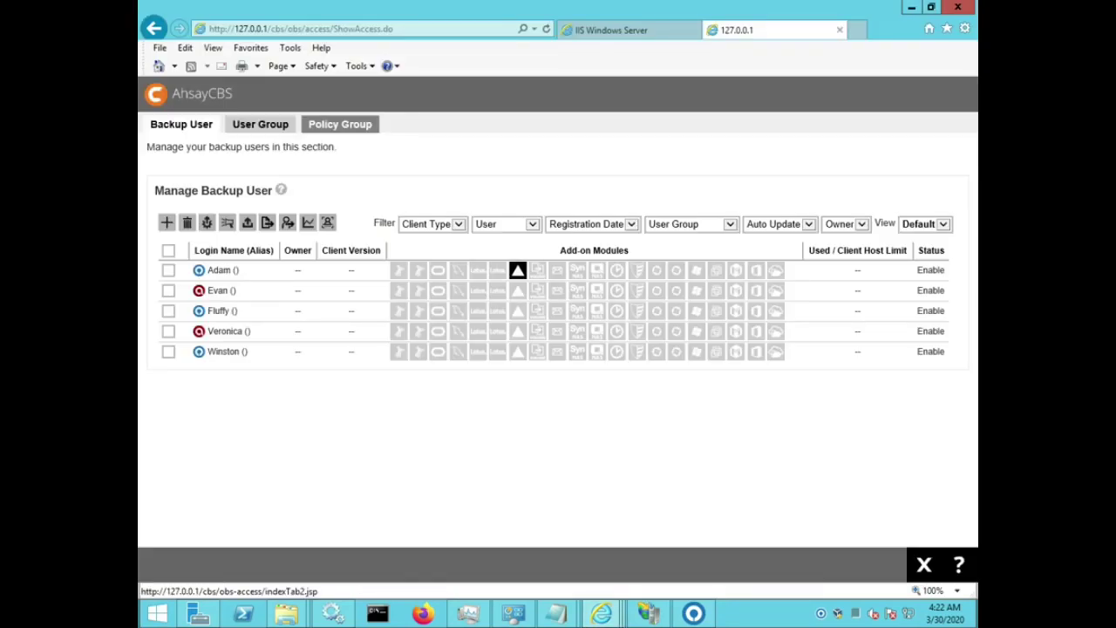
{"action": "left_click", "coordinate": [260, 123]}
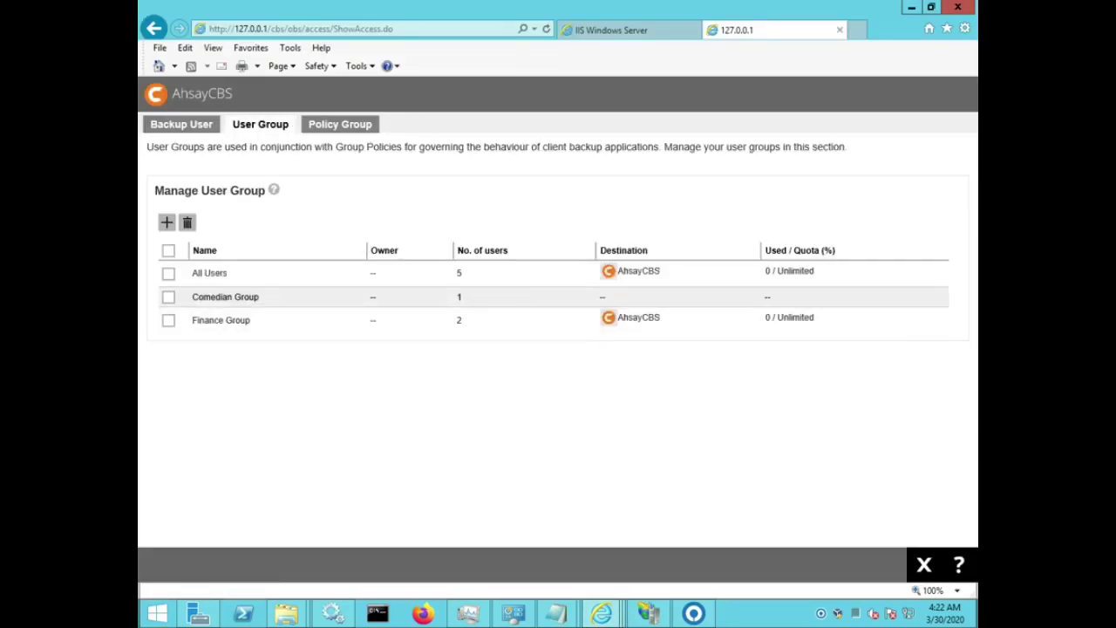
{"action": "left_click", "coordinate": [225, 297]}
{"action": "left_click_drag", "start_coordinate": [154, 378], "coordinate": [245, 378]}
{"action": "left_click", "coordinate": [258, 391]}
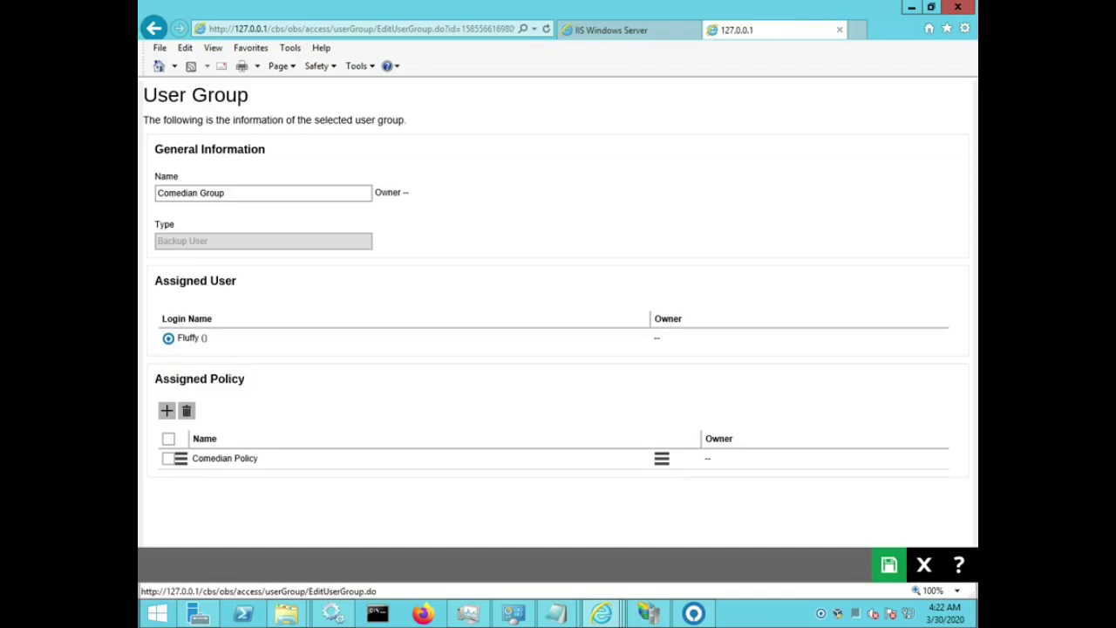
{"action": "left_click", "coordinate": [166, 410]}
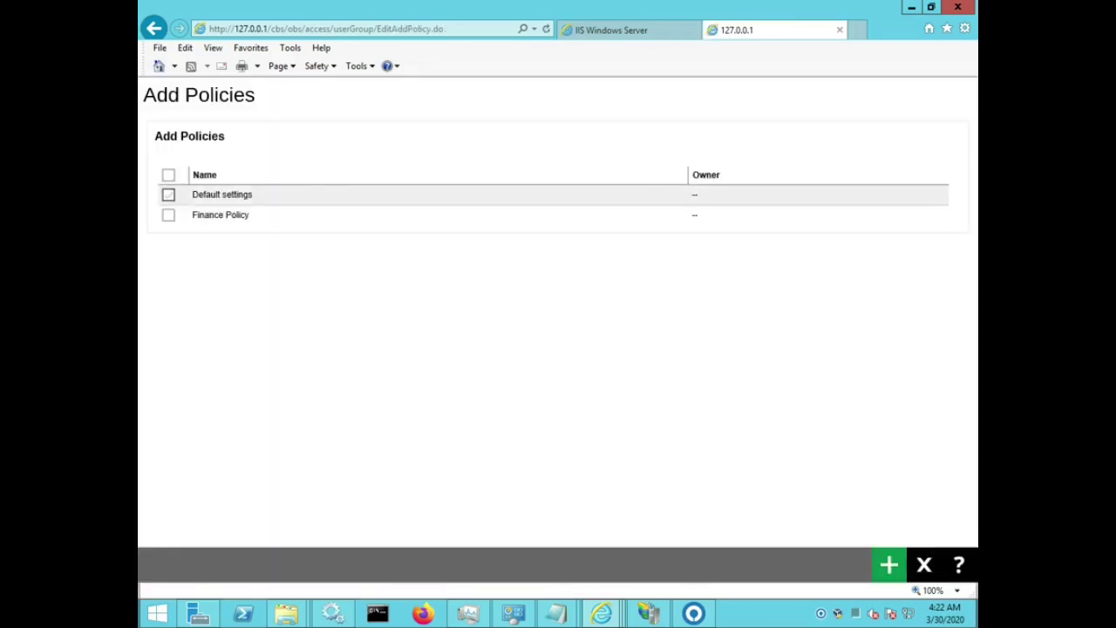
{"action": "left_click", "coordinate": [168, 195]}
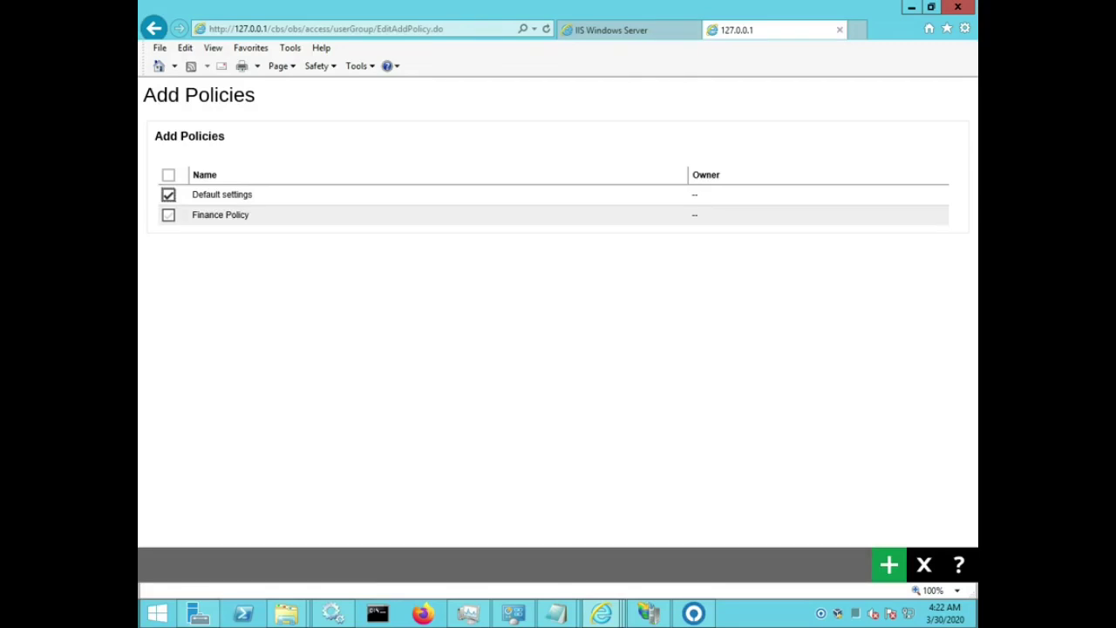
{"action": "left_click", "coordinate": [168, 216]}
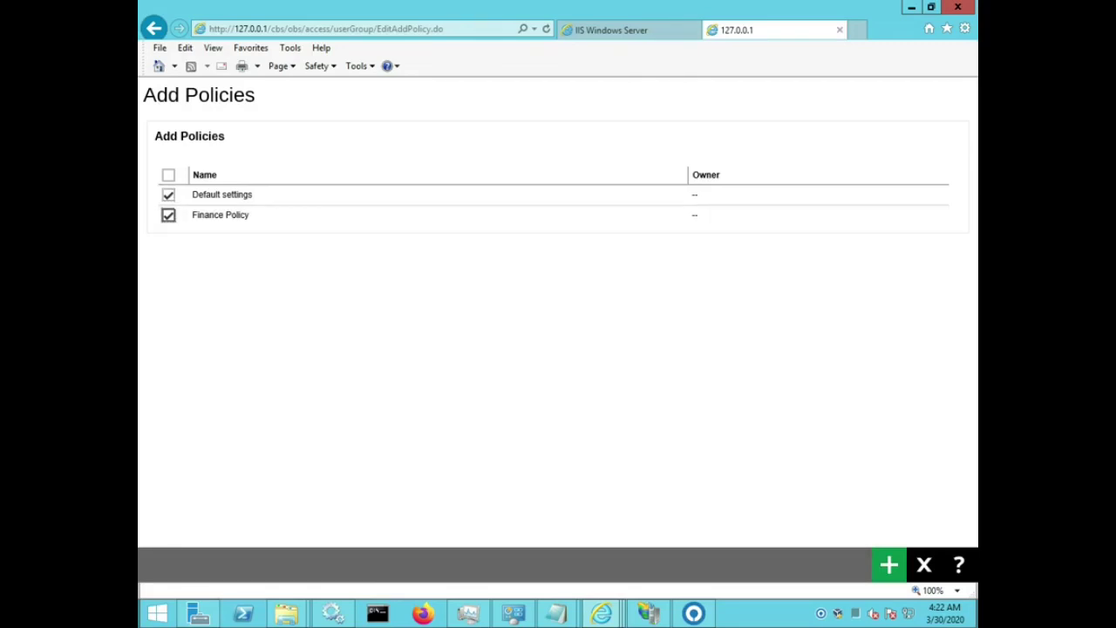
{"action": "left_click", "coordinate": [888, 564]}
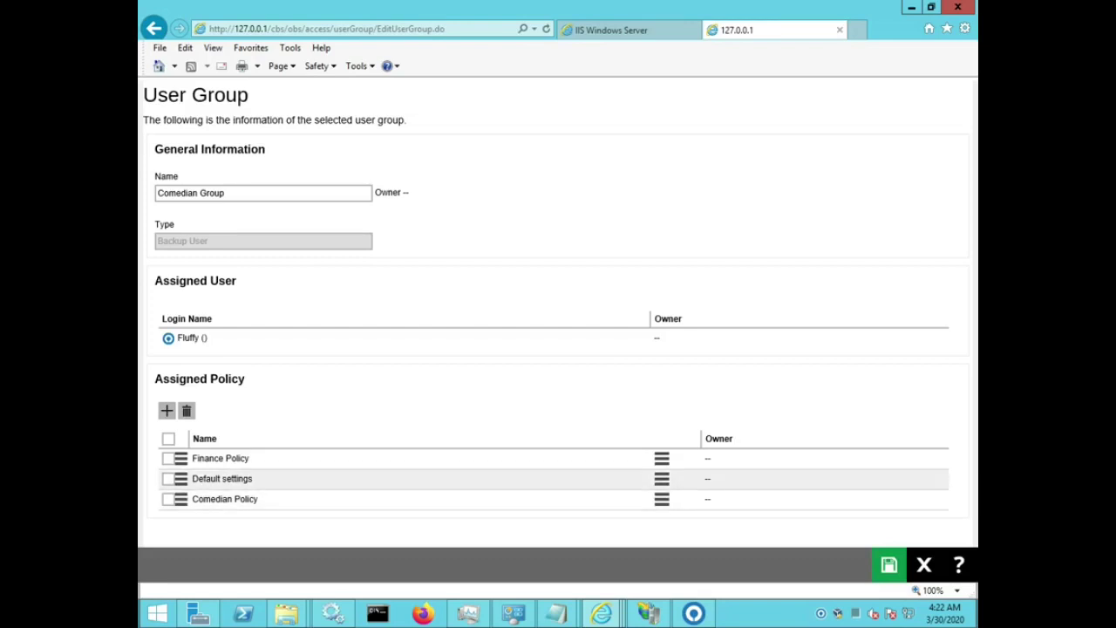
{"action": "left_click_drag", "start_coordinate": [662, 499], "coordinate": [662, 478]}
{"action": "left_click", "coordinate": [888, 564]}
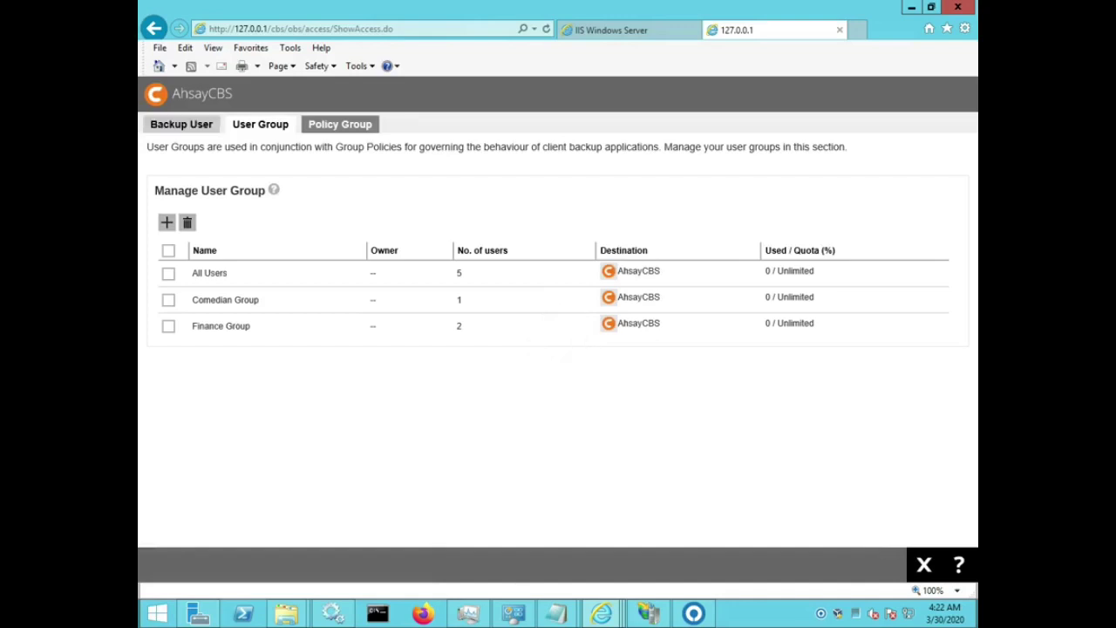
Open the effective policy of the Comedian Group's backup user and look through every settings category, ending at the user settings.
{"action": "left_click", "coordinate": [181, 125]}
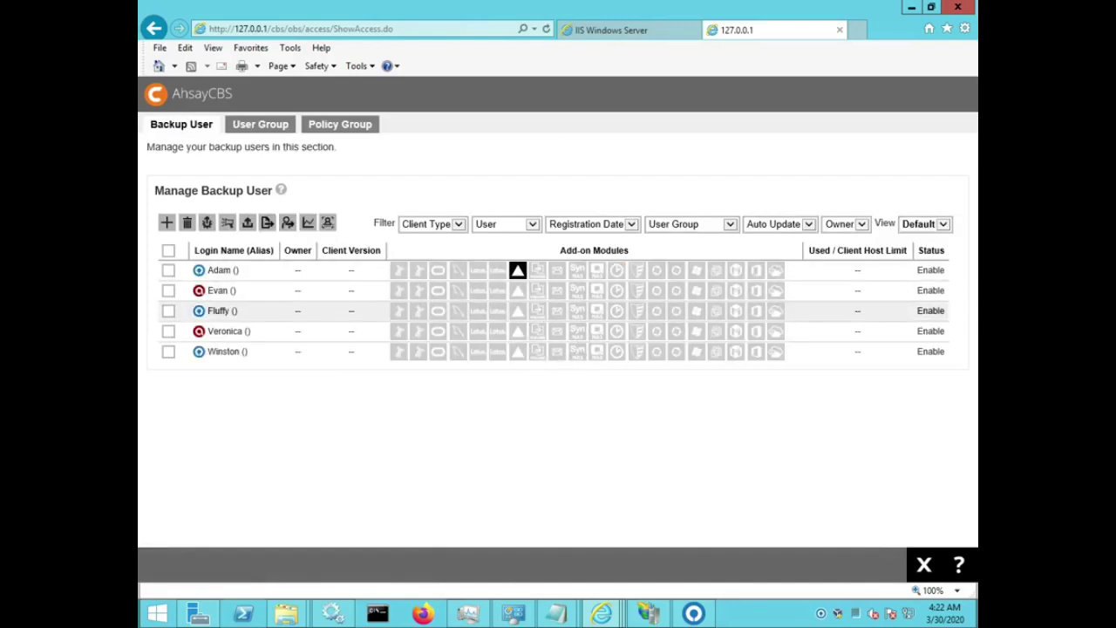
{"action": "left_click", "coordinate": [222, 312]}
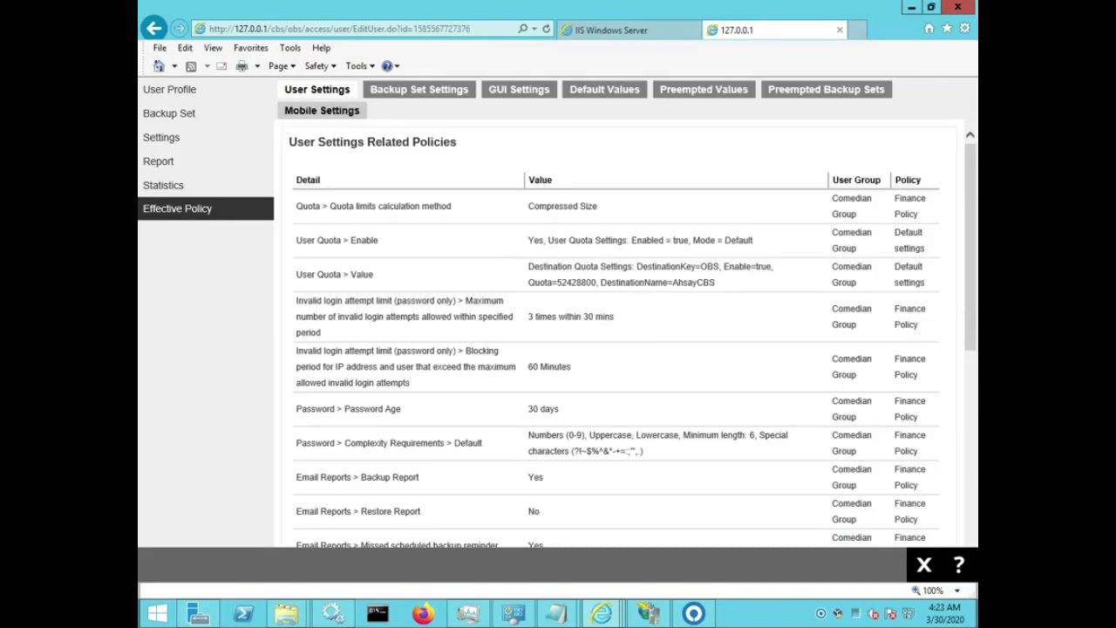
{"action": "left_click", "coordinate": [321, 110]}
{"action": "left_click", "coordinate": [826, 89]}
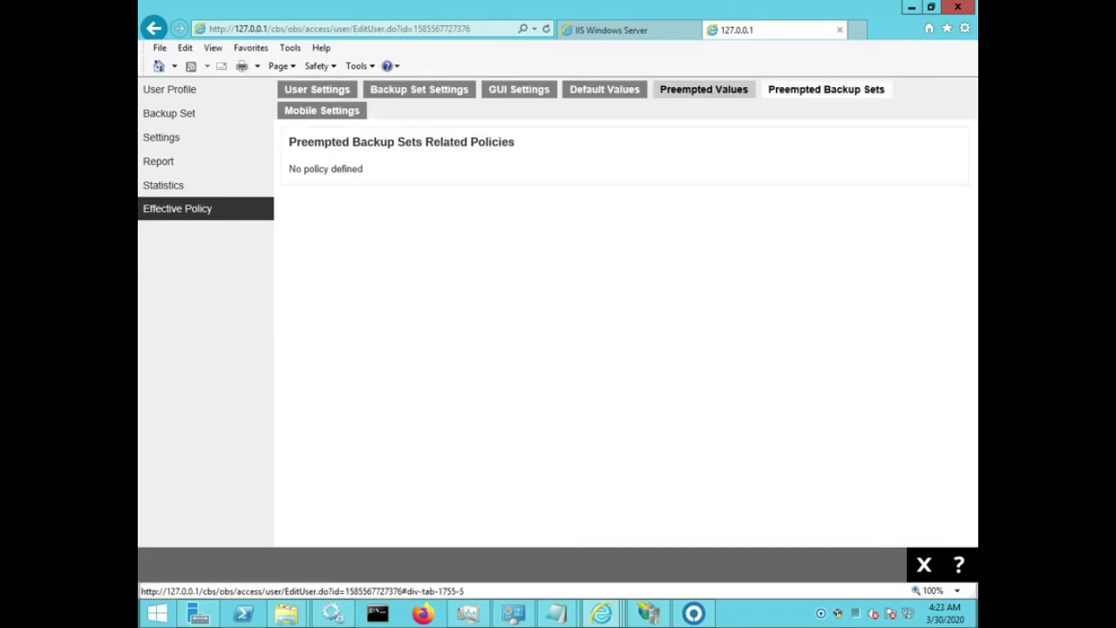
{"action": "left_click", "coordinate": [702, 89]}
{"action": "left_click", "coordinate": [604, 89]}
{"action": "left_click", "coordinate": [519, 89]}
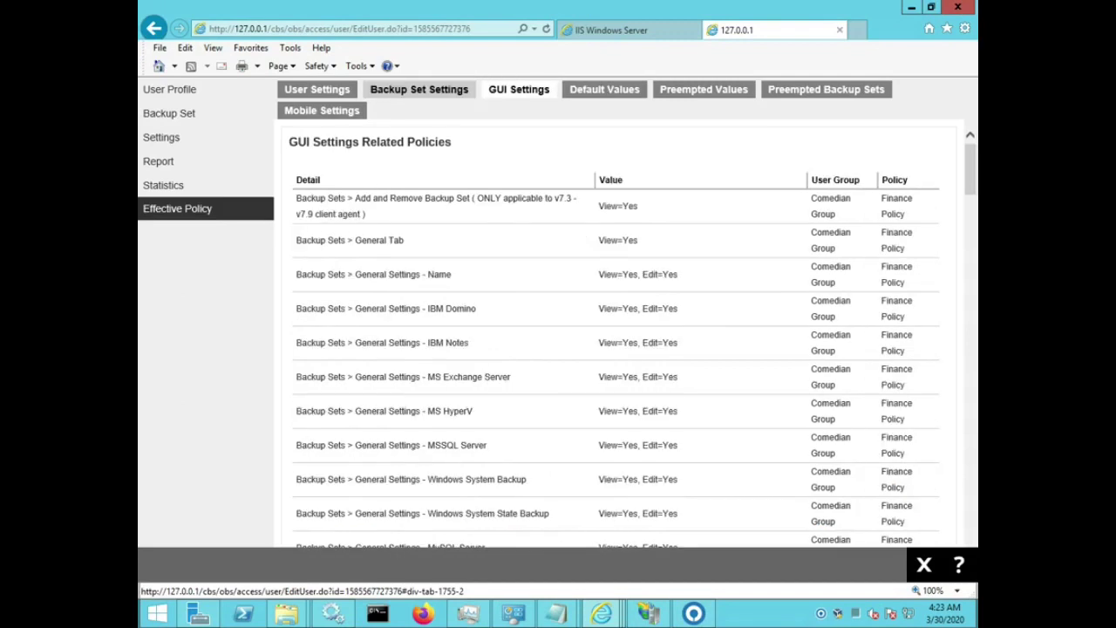
{"action": "left_click", "coordinate": [419, 89]}
{"action": "left_click", "coordinate": [316, 89]}
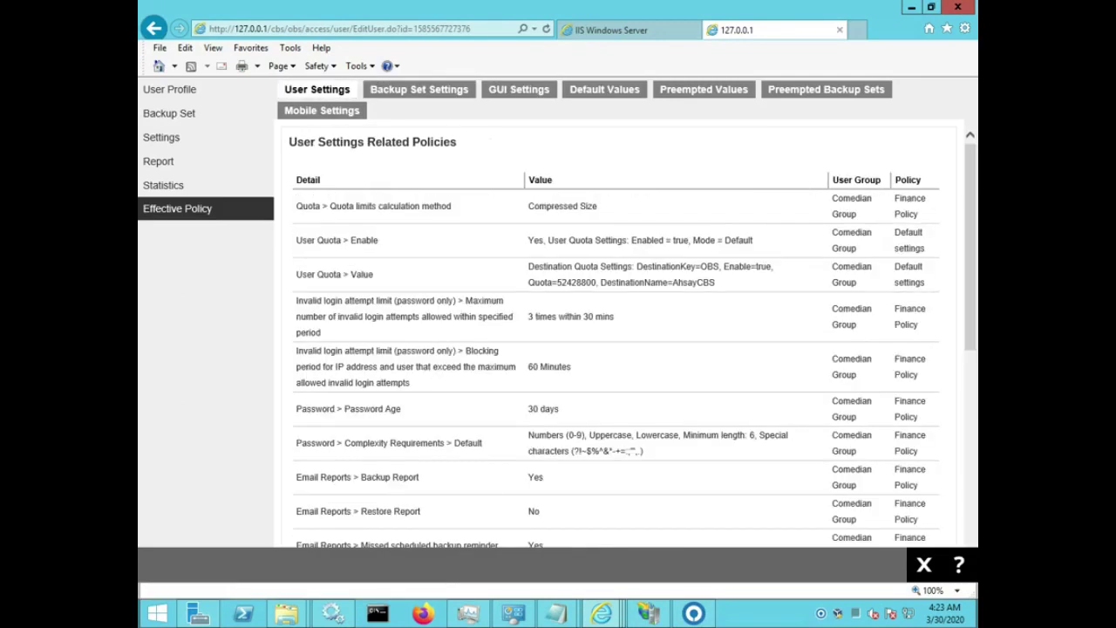
Examine which user group and policy govern the user's quota limits calculation method.
{"action": "left_click_drag", "start_coordinate": [833, 180], "coordinate": [858, 215]}
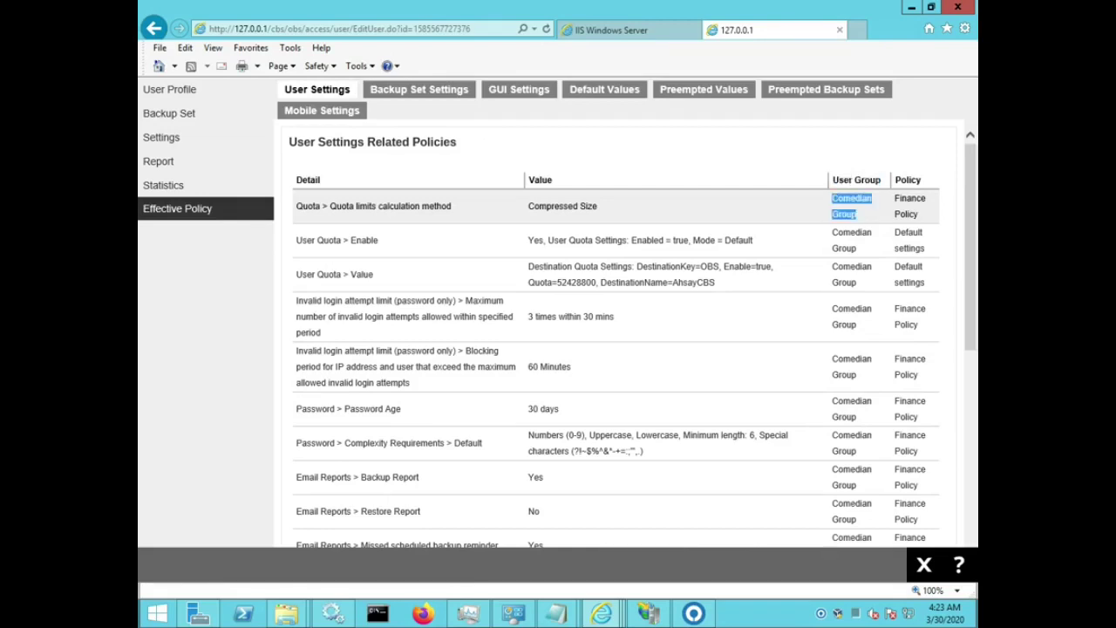
{"action": "left_click", "coordinate": [897, 180]}
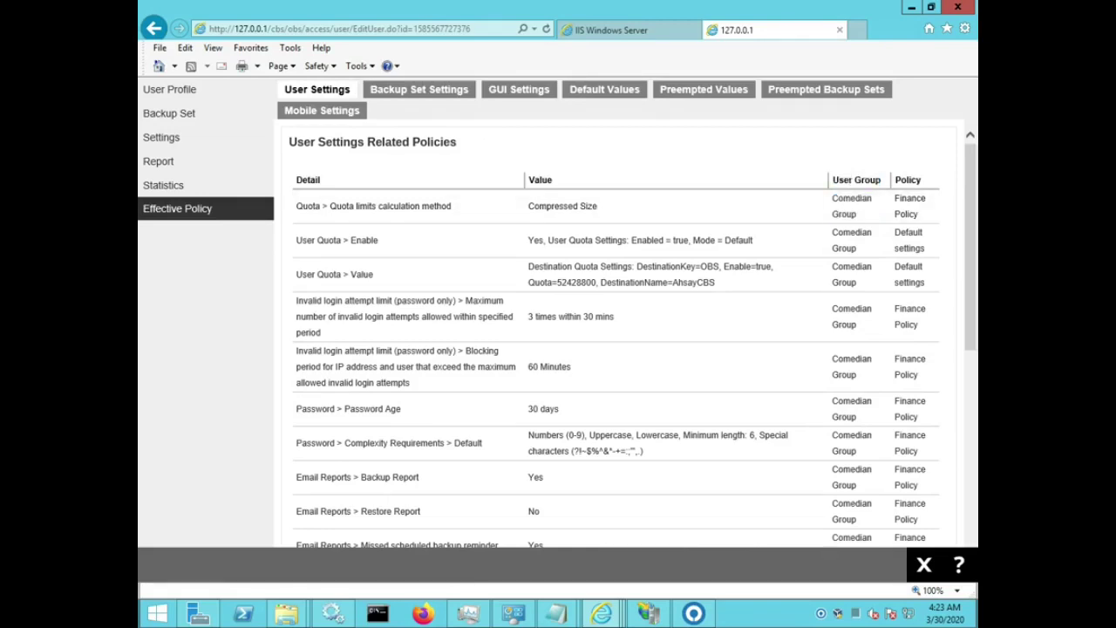
{"action": "left_click_drag", "start_coordinate": [894, 198], "coordinate": [918, 214]}
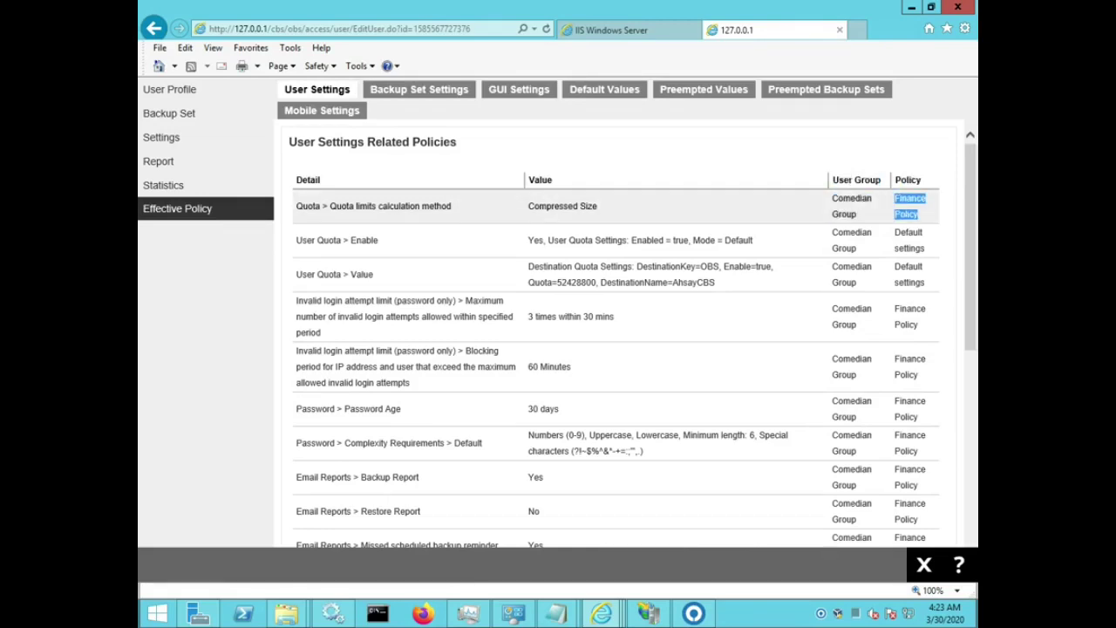
{"action": "left_click_drag", "start_coordinate": [297, 206], "coordinate": [452, 206]}
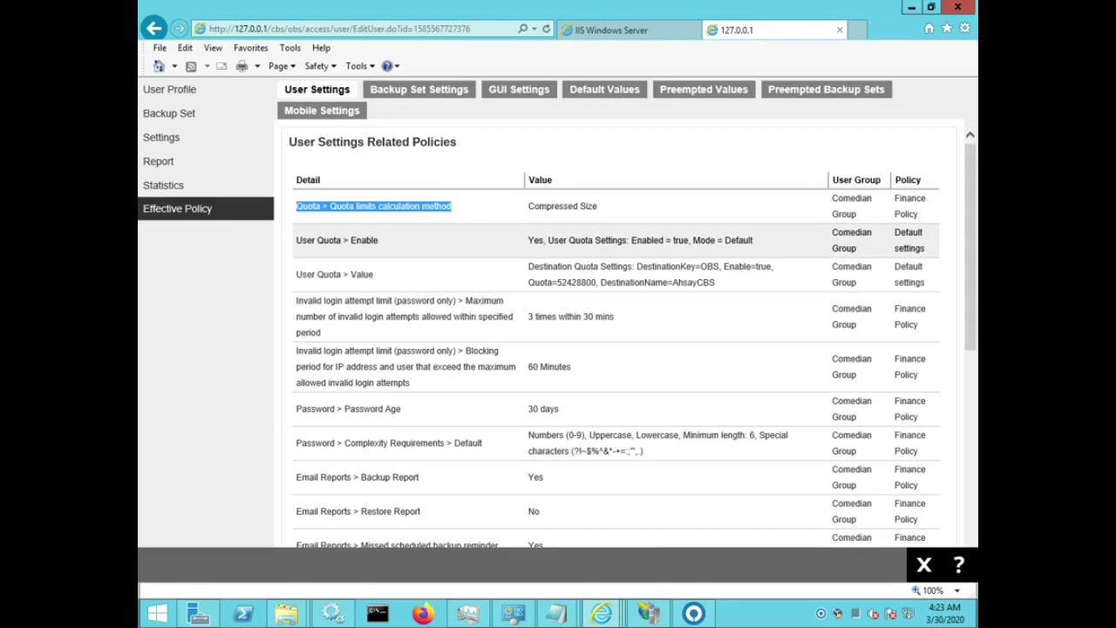
Examine which user group and policies govern the visible backup set types and cloud file backup sources in the backup set settings.
{"action": "left_click", "coordinate": [418, 89]}
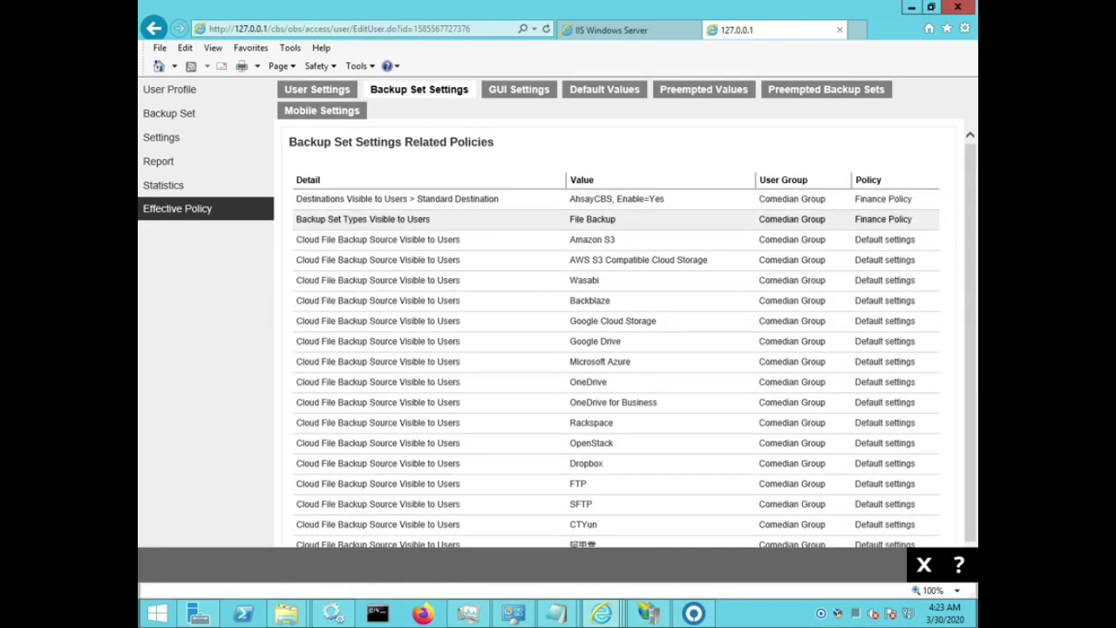
{"action": "left_click_drag", "start_coordinate": [431, 219], "coordinate": [616, 219]}
{"action": "left_click_drag", "start_coordinate": [759, 180], "coordinate": [809, 180]}
{"action": "left_click_drag", "start_coordinate": [759, 219], "coordinate": [826, 219]}
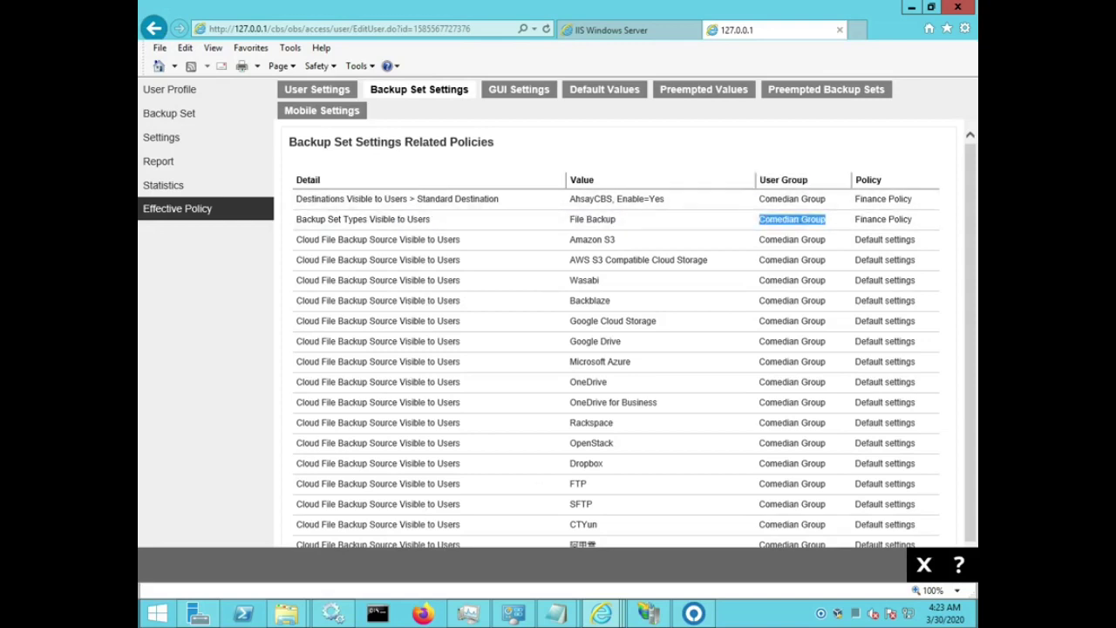
{"action": "left_click_drag", "start_coordinate": [855, 180], "coordinate": [882, 180]}
{"action": "left_click_drag", "start_coordinate": [855, 218], "coordinate": [911, 219]}
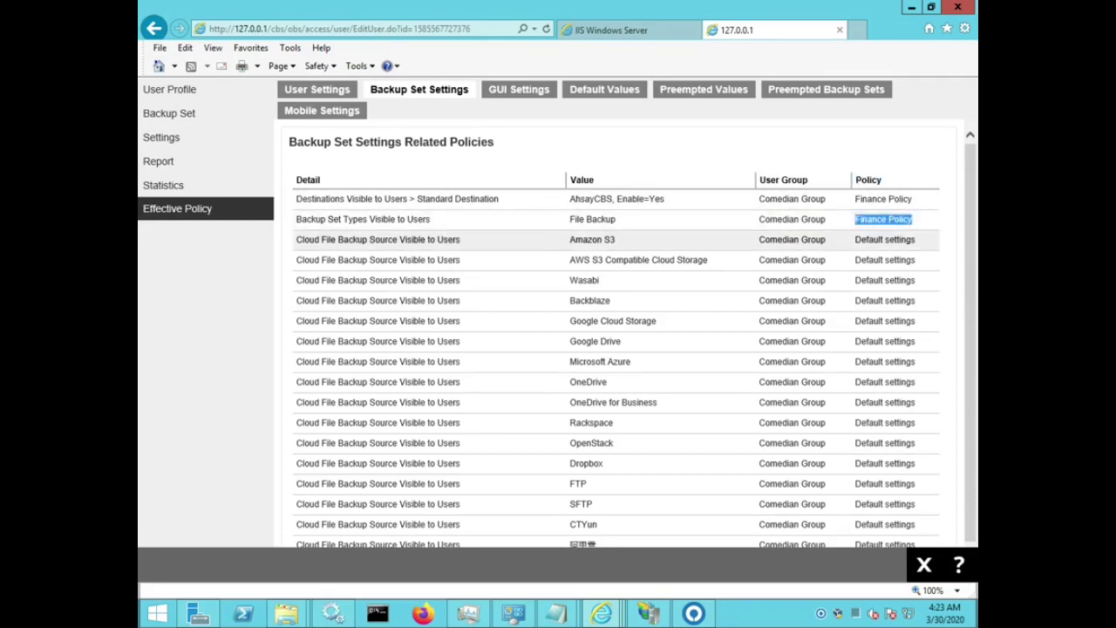
{"action": "double_click", "coordinate": [901, 240]}
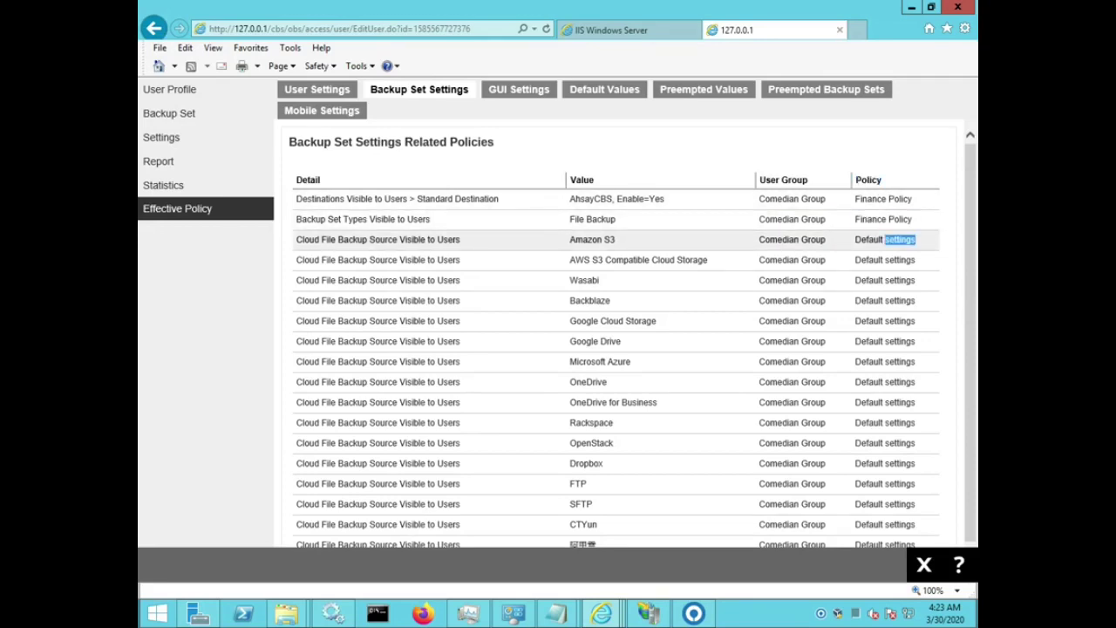
{"action": "left_click_drag", "start_coordinate": [855, 260], "coordinate": [915, 260]}
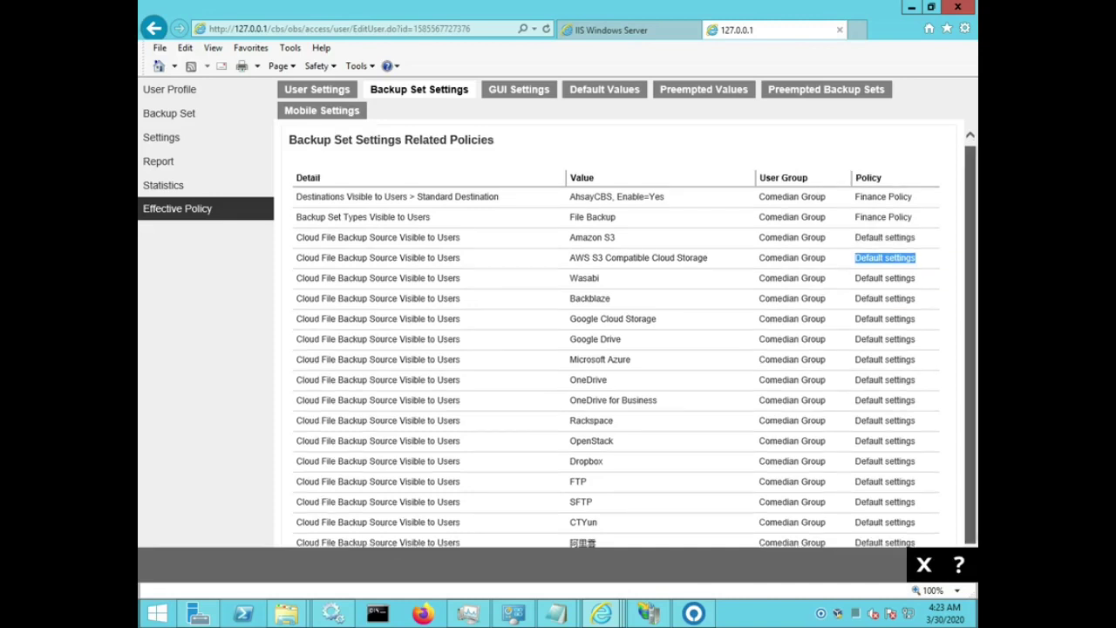
Examine the source policies of the user's GUI settings and default values, recheck the user settings, and close the user's details.
{"action": "left_click", "coordinate": [519, 89]}
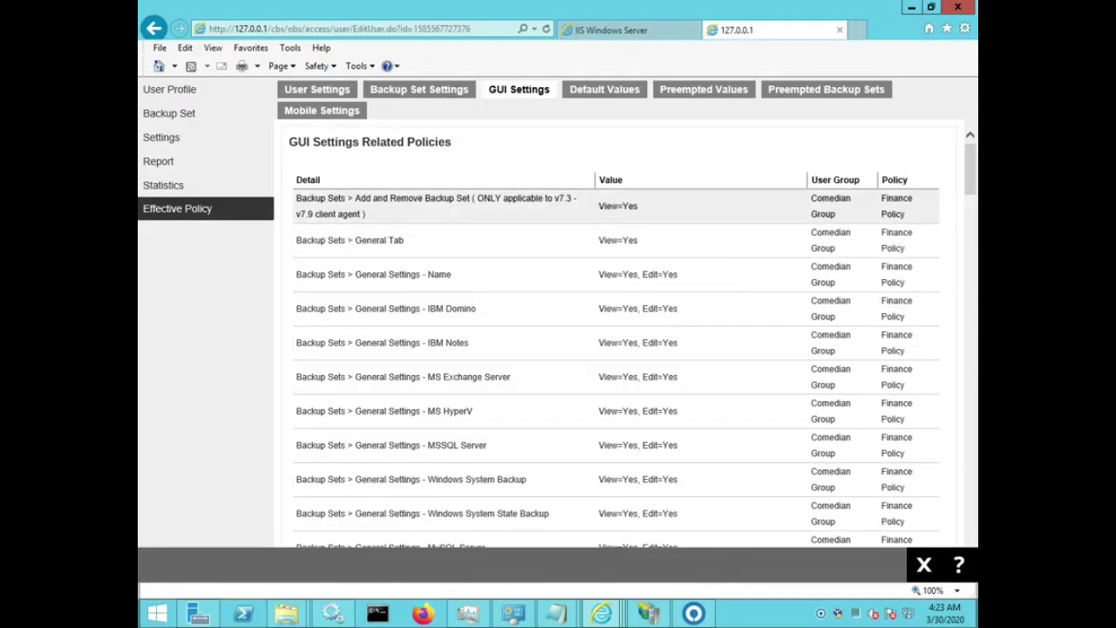
{"action": "left_click", "coordinate": [605, 89]}
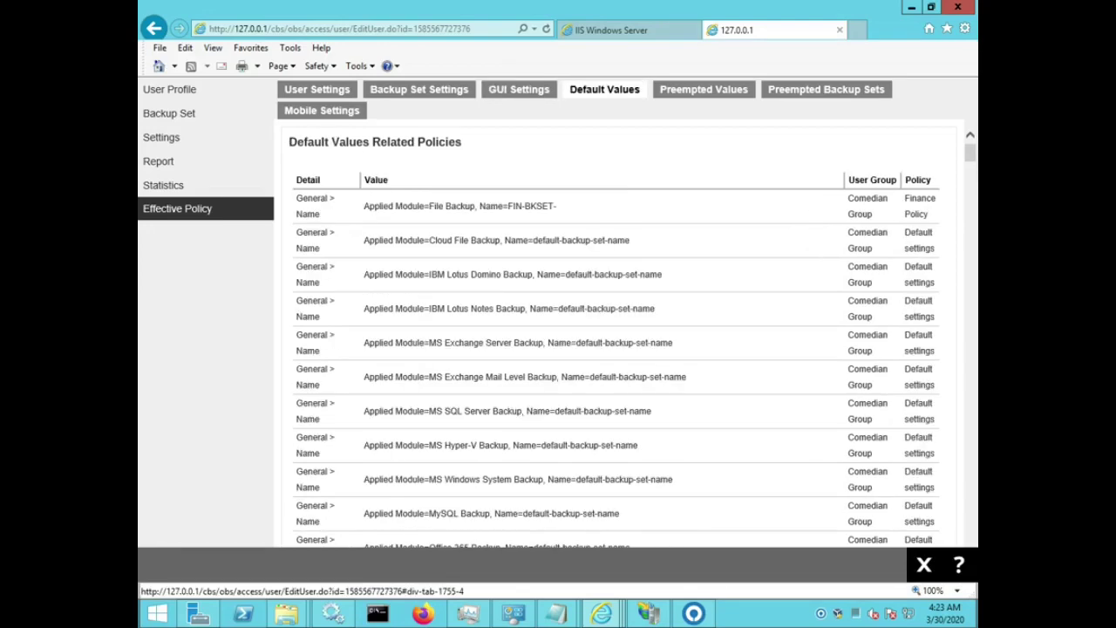
{"action": "left_click", "coordinate": [317, 89]}
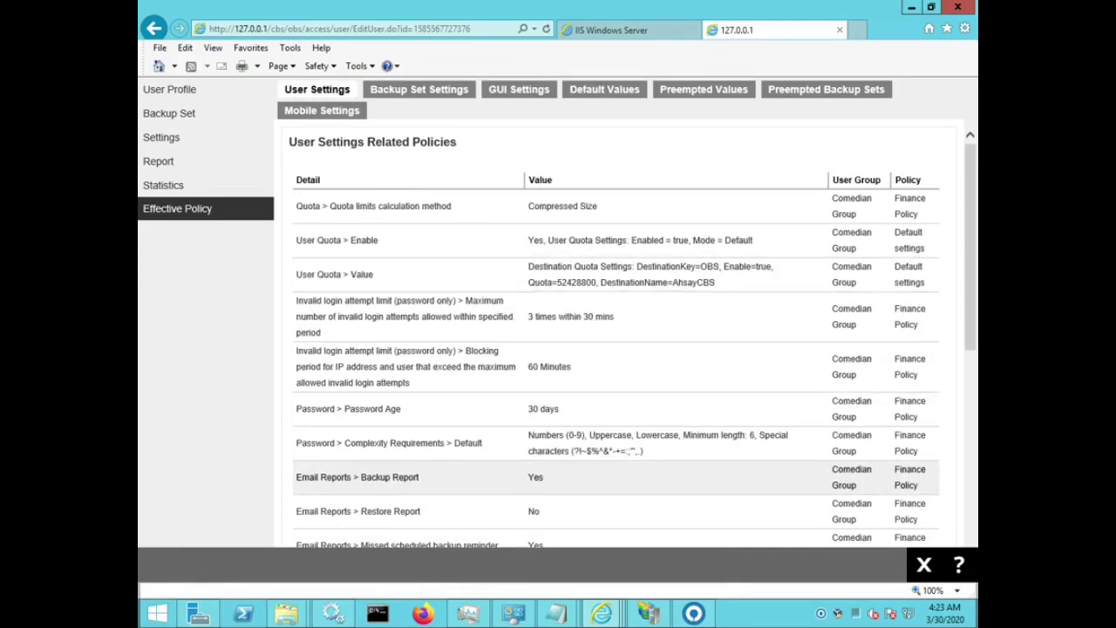
{"action": "left_click", "coordinate": [924, 565]}
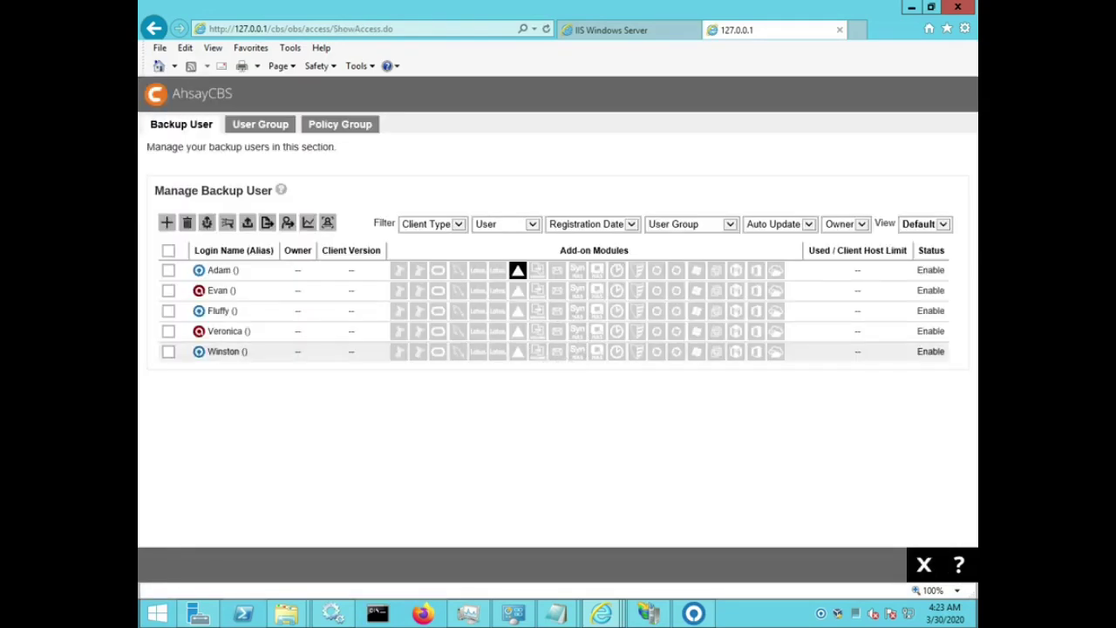
Move the Comedian Policy above the Finance Policy in the Comedian Group's assigned policies and save the group.
{"action": "left_click", "coordinate": [260, 124]}
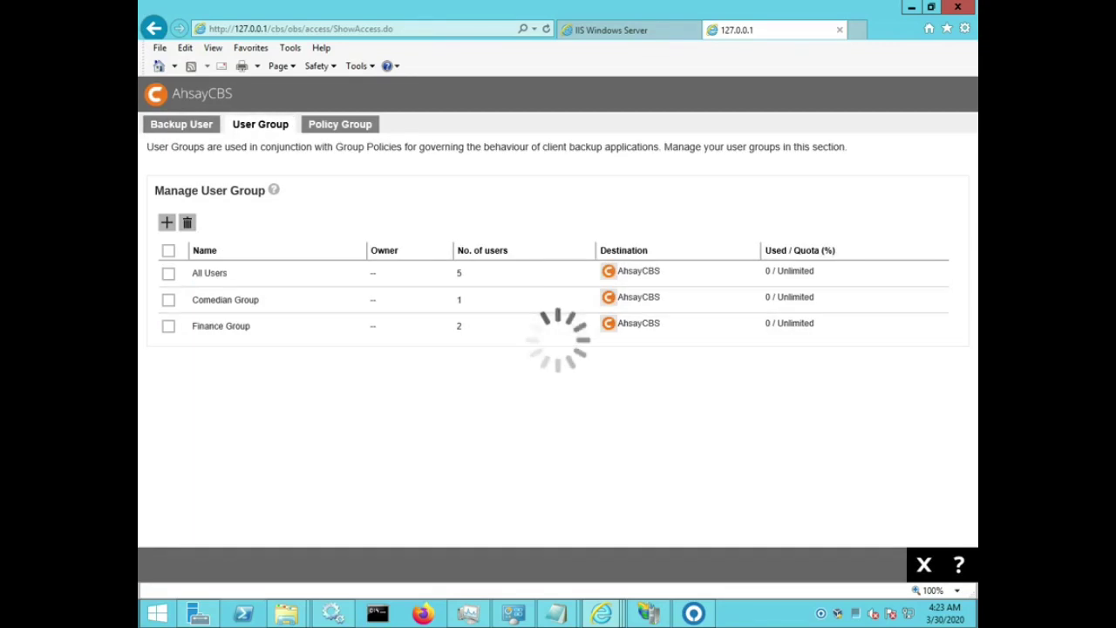
{"action": "left_click", "coordinate": [225, 300]}
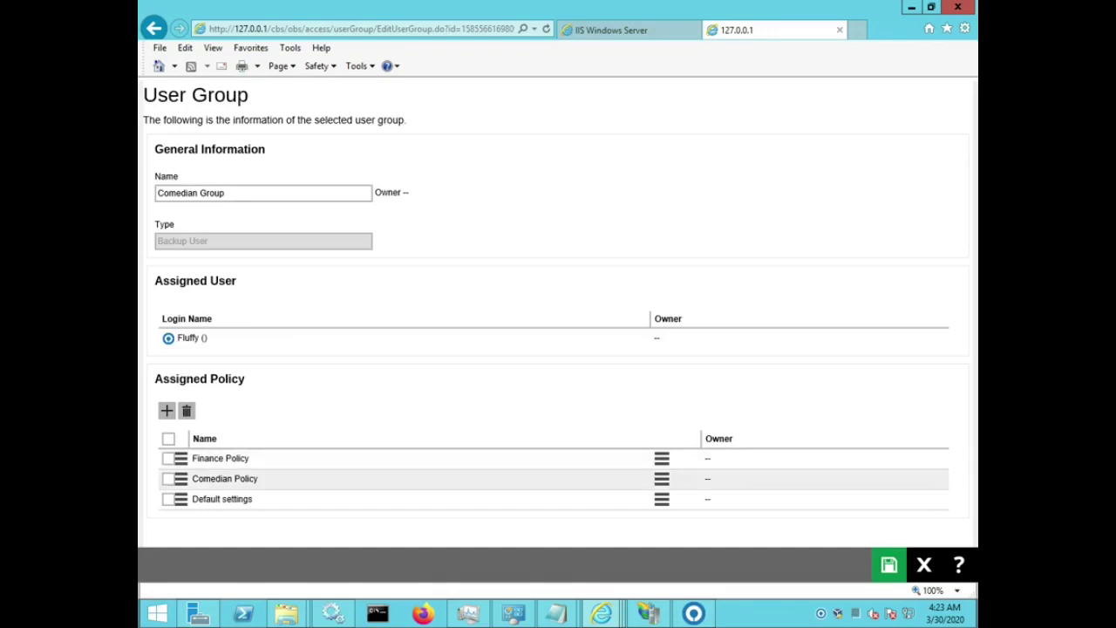
{"action": "left_click_drag", "start_coordinate": [661, 478], "coordinate": [662, 458]}
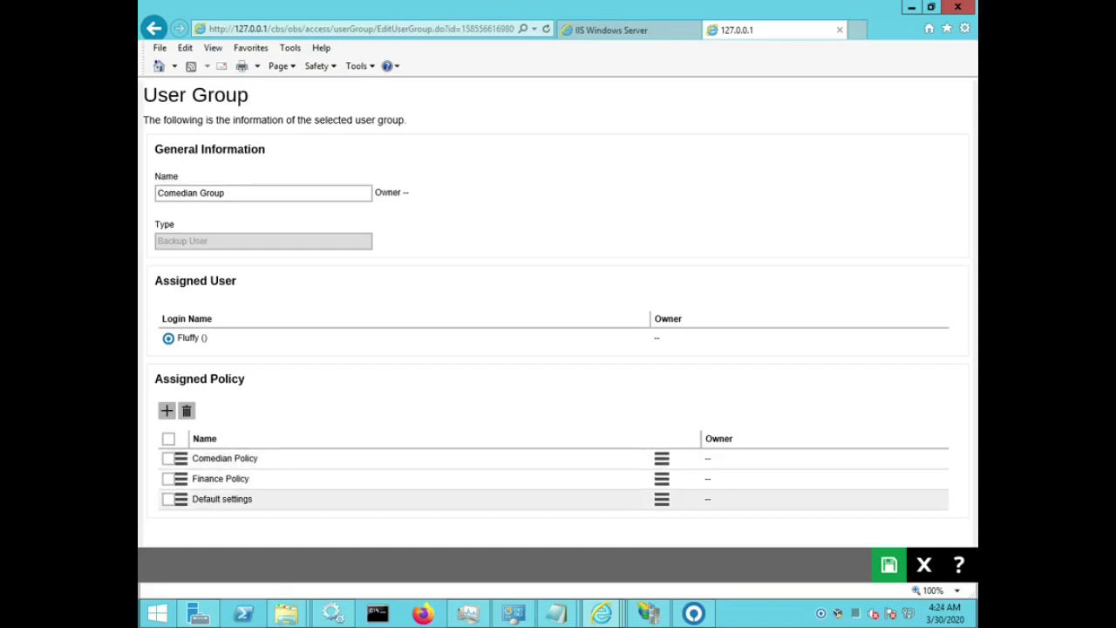
{"action": "mouse_move", "coordinate": [662, 478]}
{"action": "left_mouse_down"}
{"action": "mouse_move", "coordinate": [662, 503]}
{"action": "mouse_move", "coordinate": [662, 478]}
{"action": "left_mouse_up"}
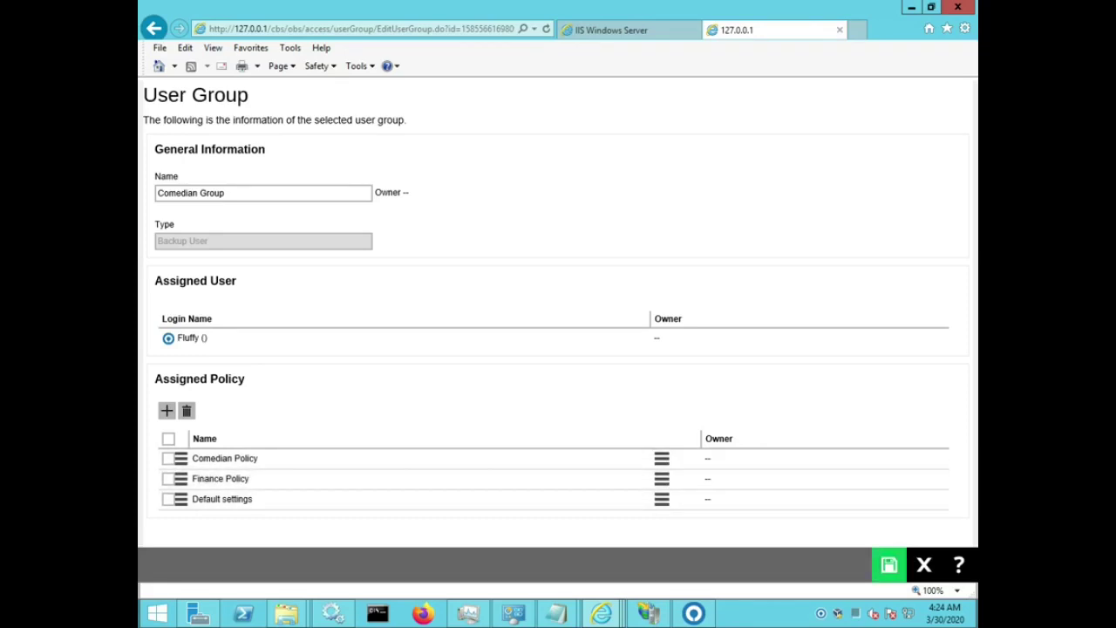
{"action": "left_click", "coordinate": [889, 565]}
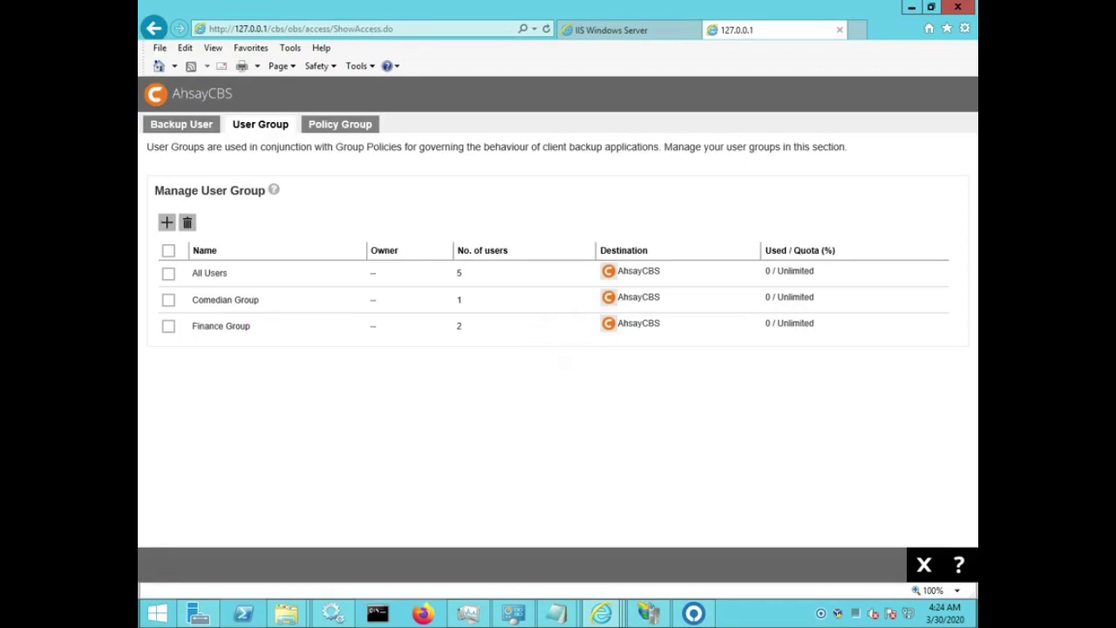
Examine which user group and policy govern the quota limits calculation method for the Comedian Group's backup user, and close the user's details.
{"action": "left_click", "coordinate": [181, 124]}
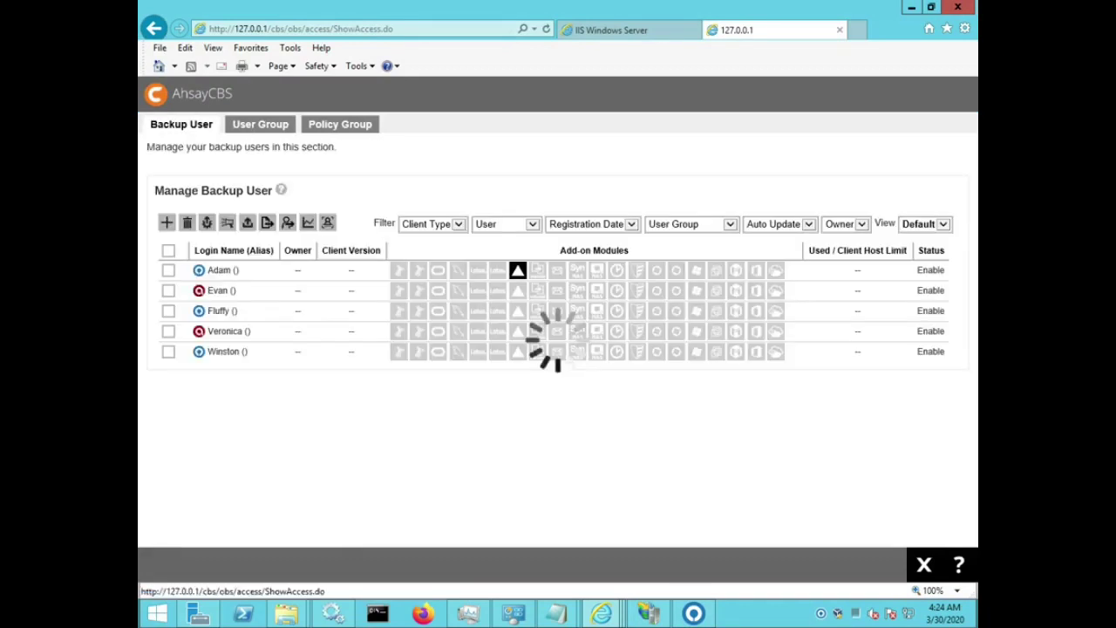
{"action": "left_click", "coordinate": [222, 311]}
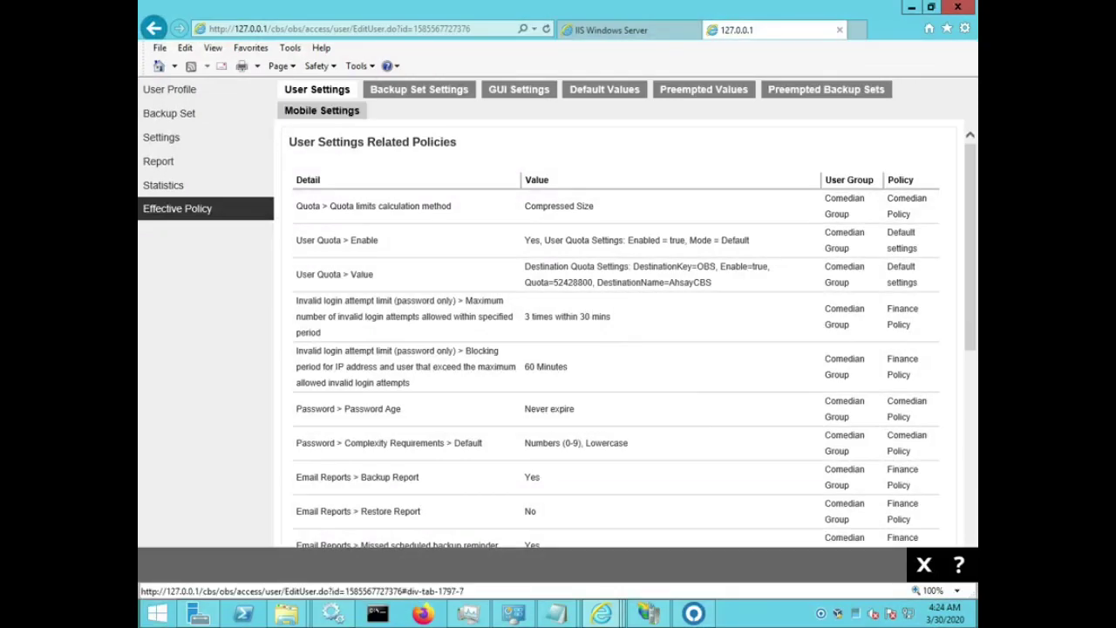
{"action": "left_click", "coordinate": [322, 110]}
{"action": "left_click", "coordinate": [317, 89]}
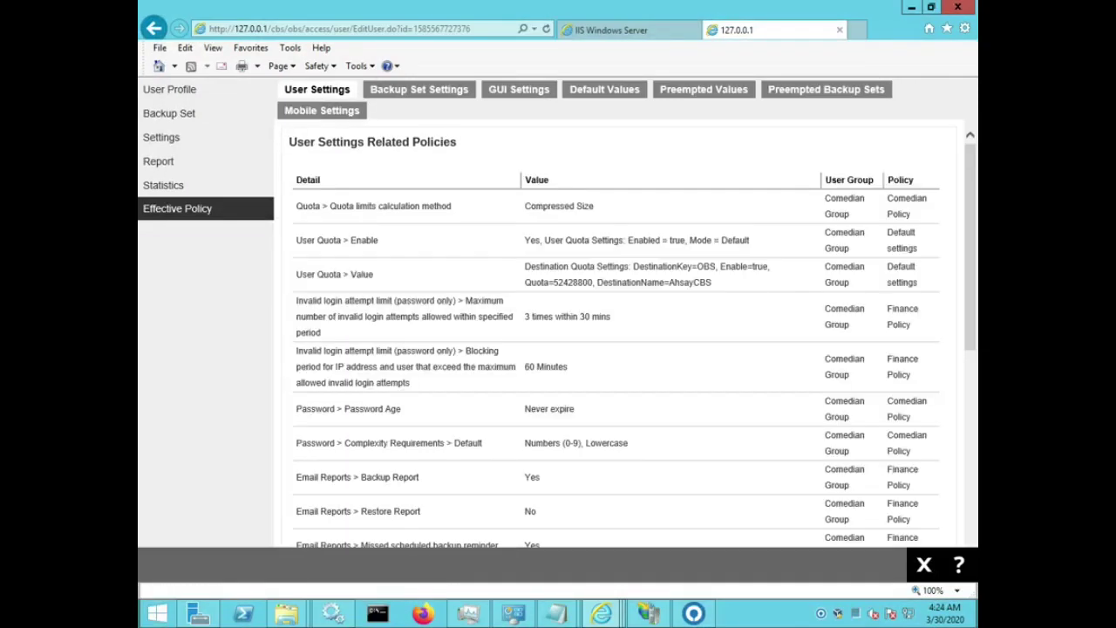
{"action": "left_click_drag", "start_coordinate": [825, 181], "coordinate": [850, 215]}
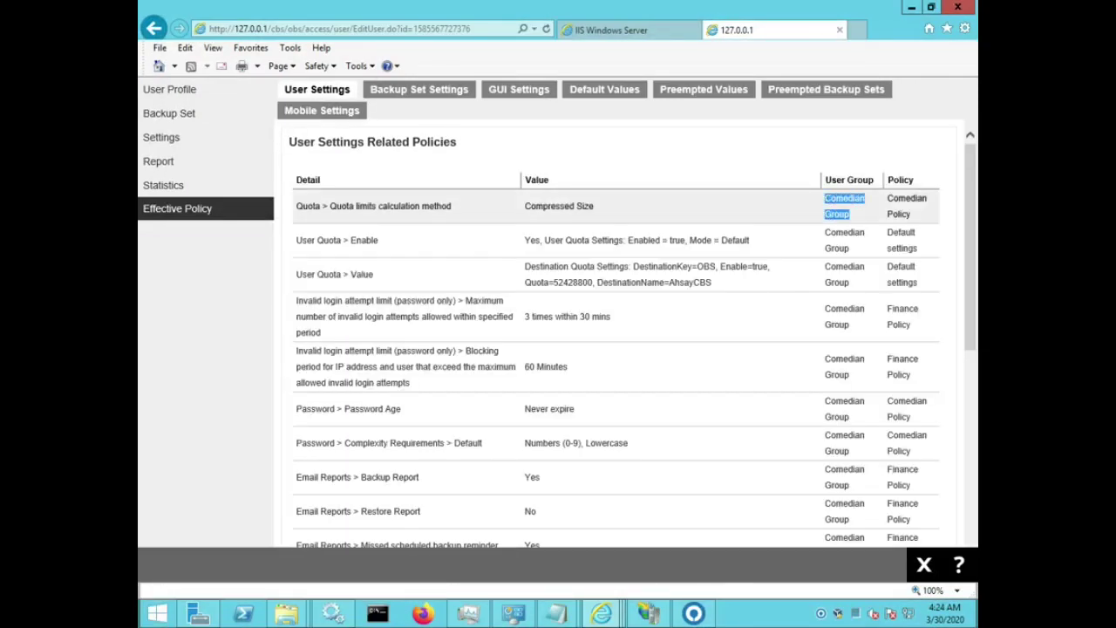
{"action": "triple_click", "coordinate": [903, 199]}
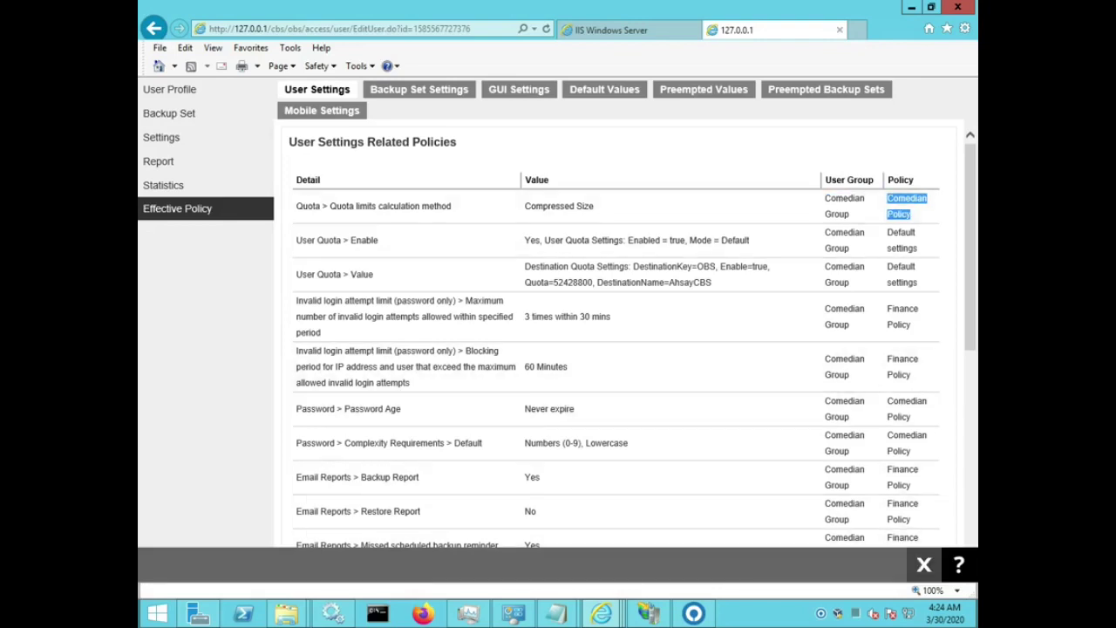
{"action": "left_click", "coordinate": [924, 565]}
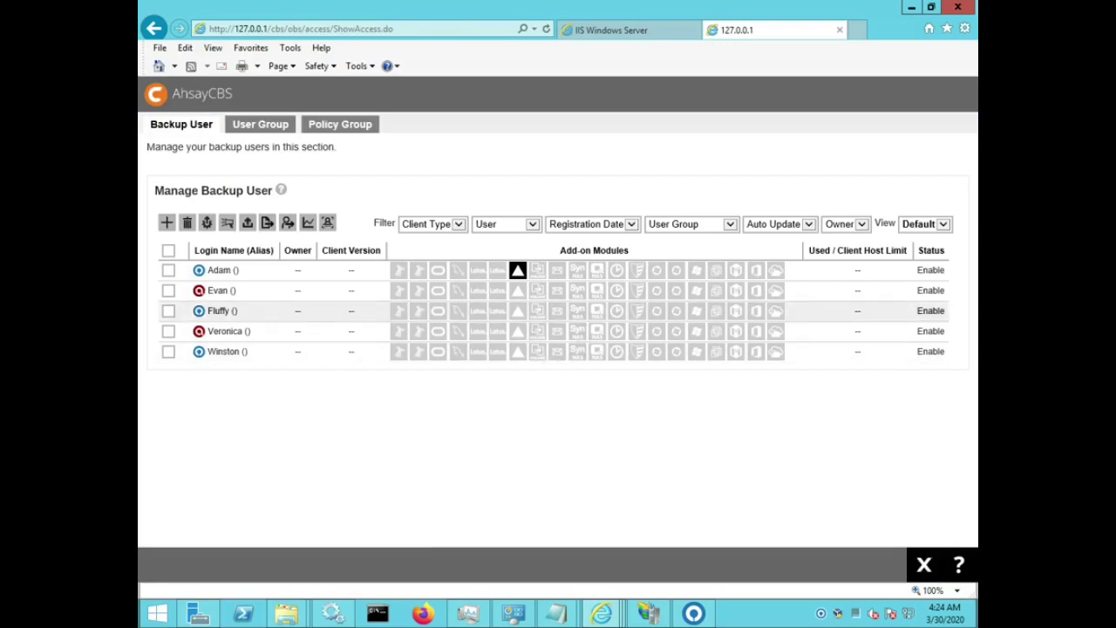
Remove the Finance Policy from the Comedian Group's assigned policies and save the group.
{"action": "left_click", "coordinate": [260, 125]}
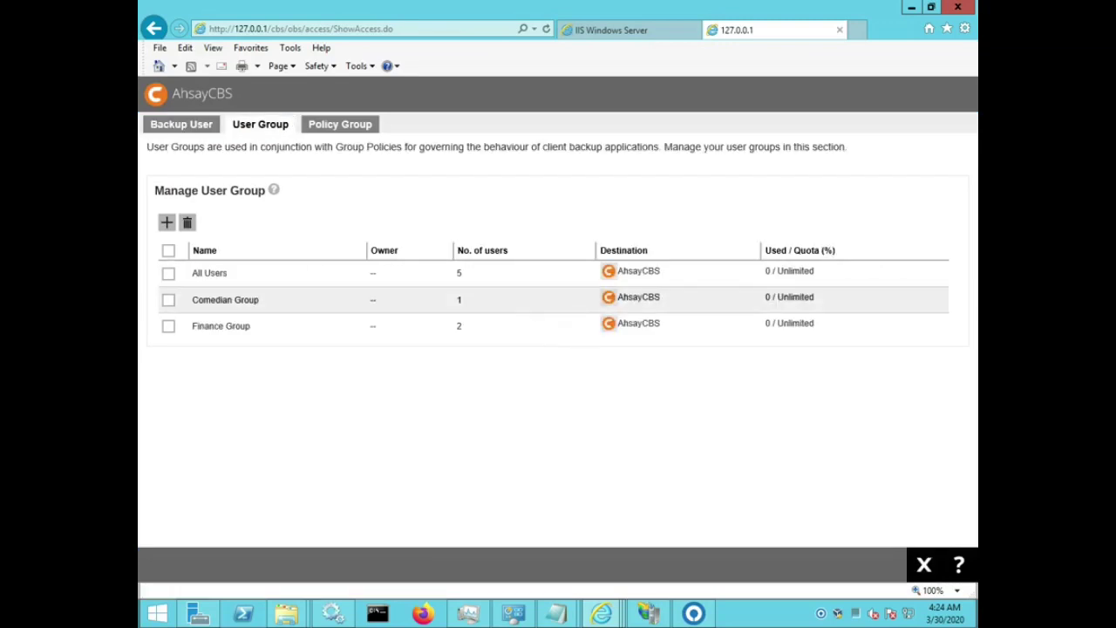
{"action": "left_click", "coordinate": [227, 299]}
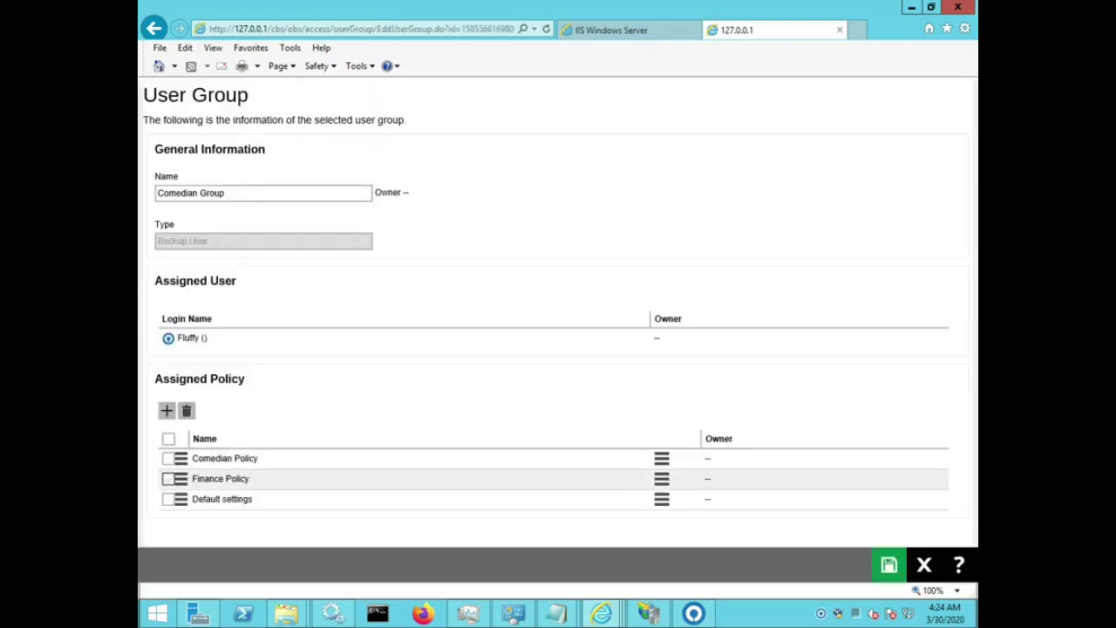
{"action": "left_click", "coordinate": [168, 479]}
{"action": "left_click", "coordinate": [186, 409]}
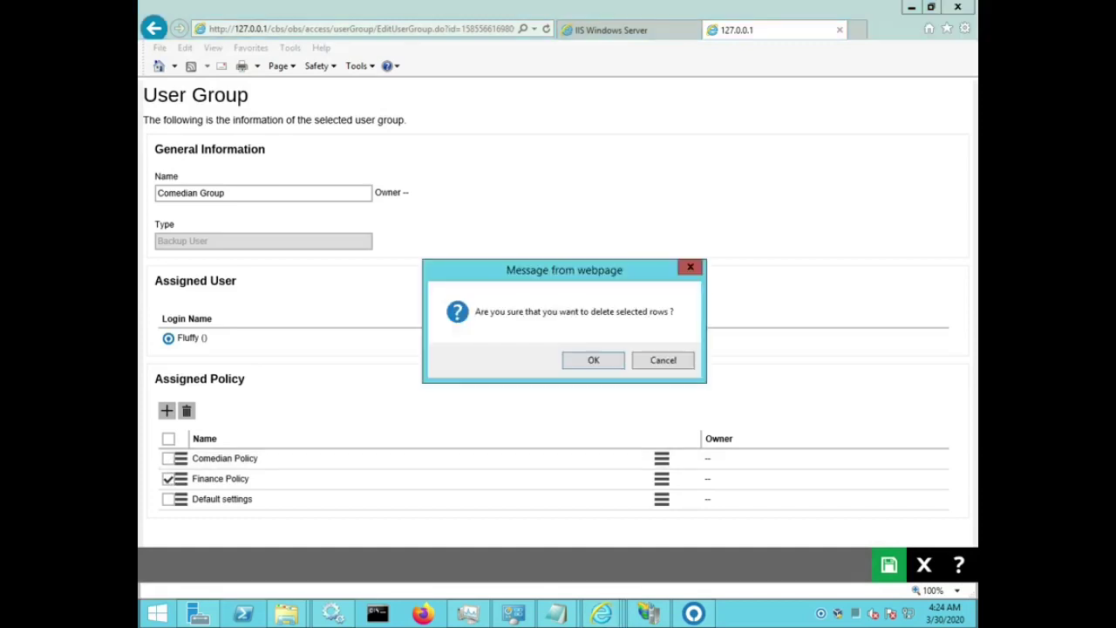
{"action": "key", "text": "Return"}
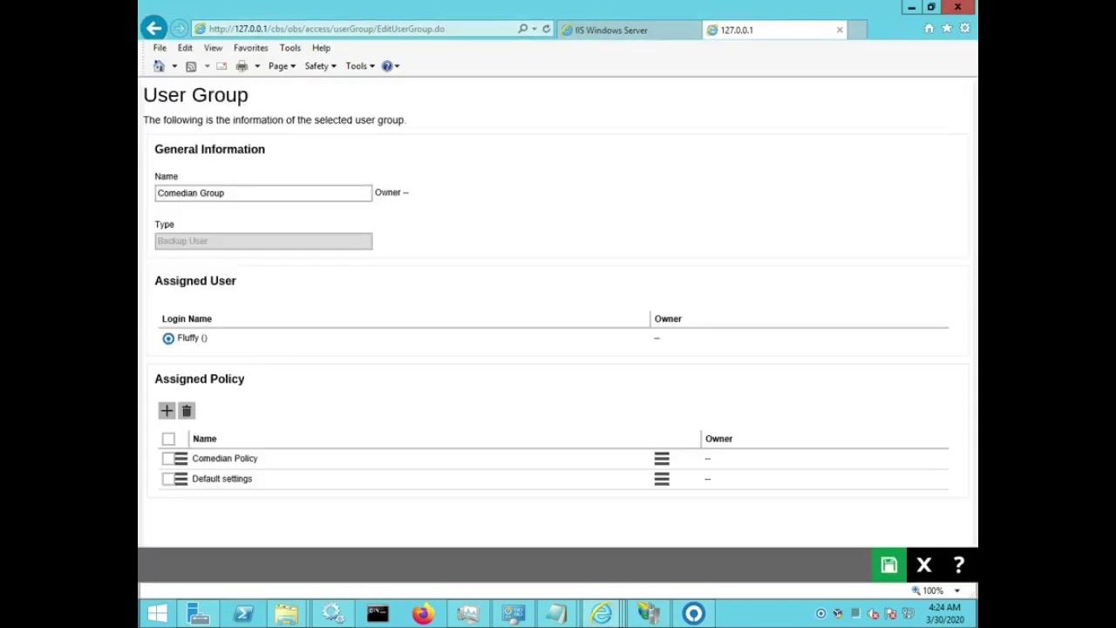
{"action": "left_click", "coordinate": [888, 564]}
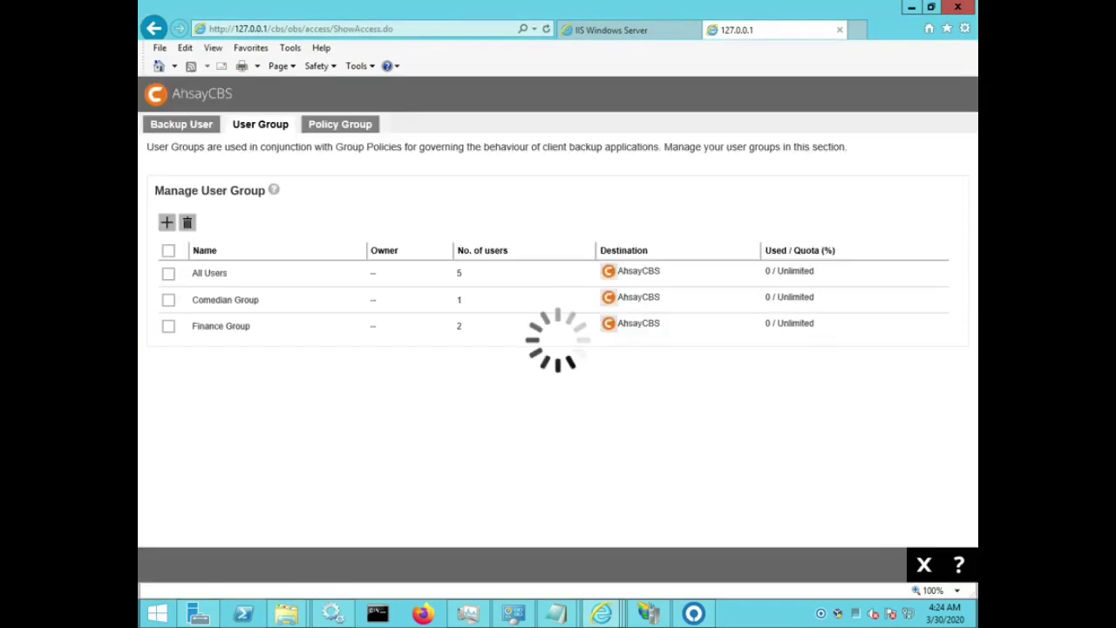
Clone the Default settings policy group, insert "(original)" after "Default settings" in the clone's name, and save it.
{"action": "left_click", "coordinate": [340, 123]}
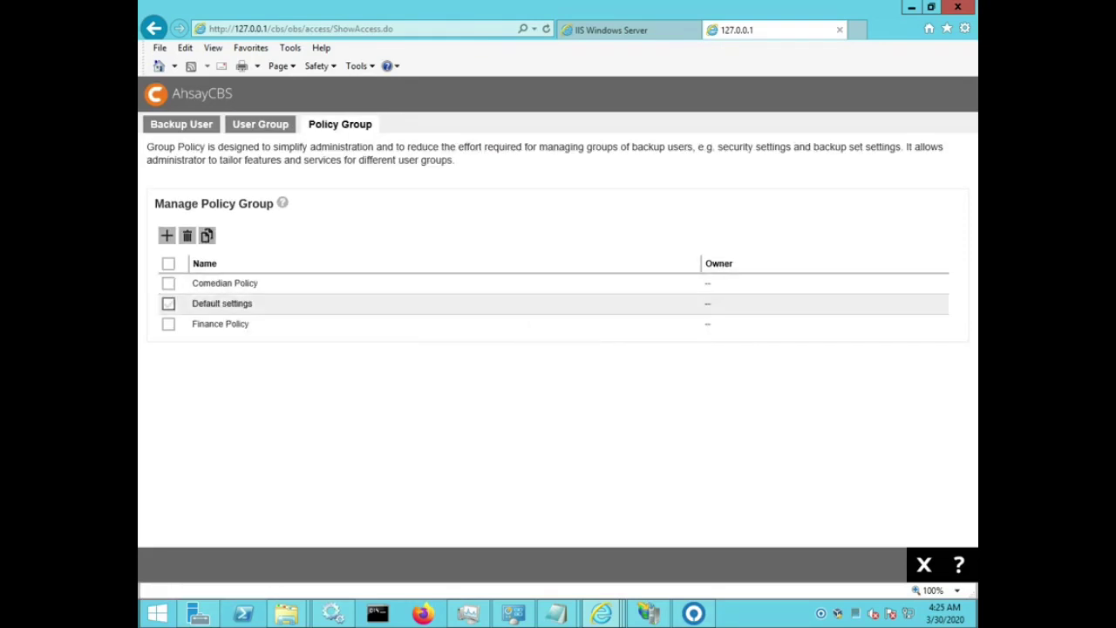
{"action": "left_click", "coordinate": [168, 303]}
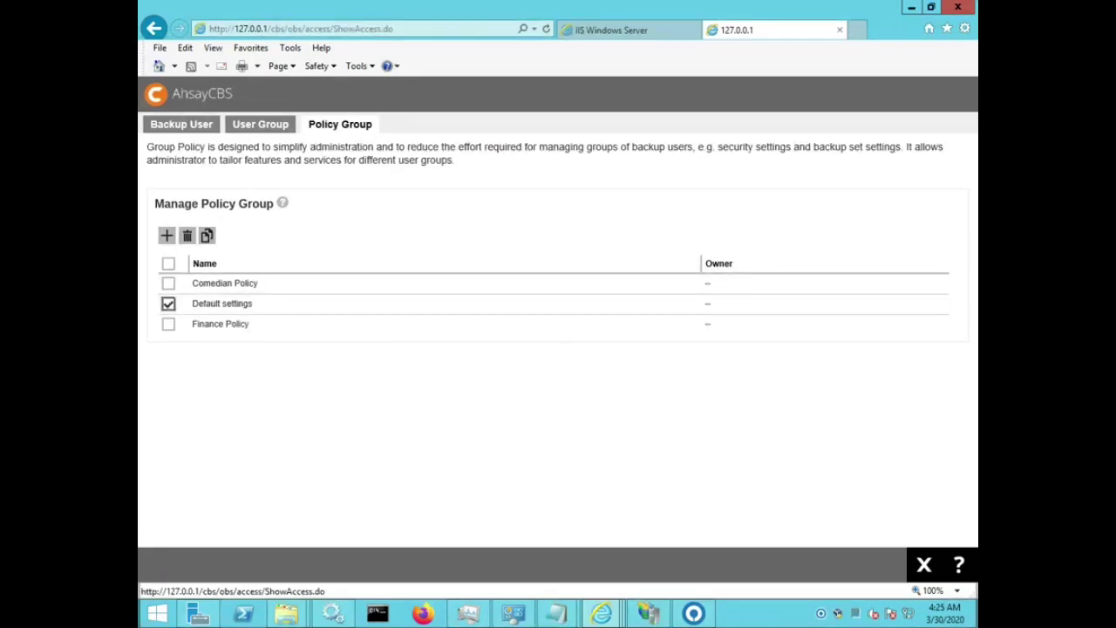
{"action": "left_click", "coordinate": [206, 236]}
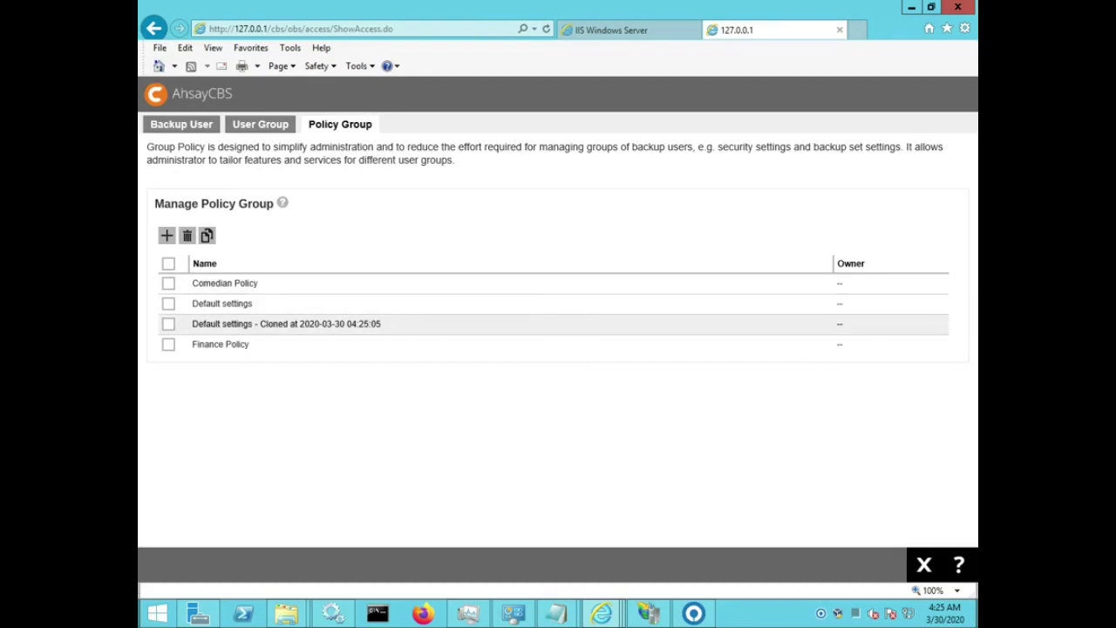
{"action": "left_click", "coordinate": [286, 323]}
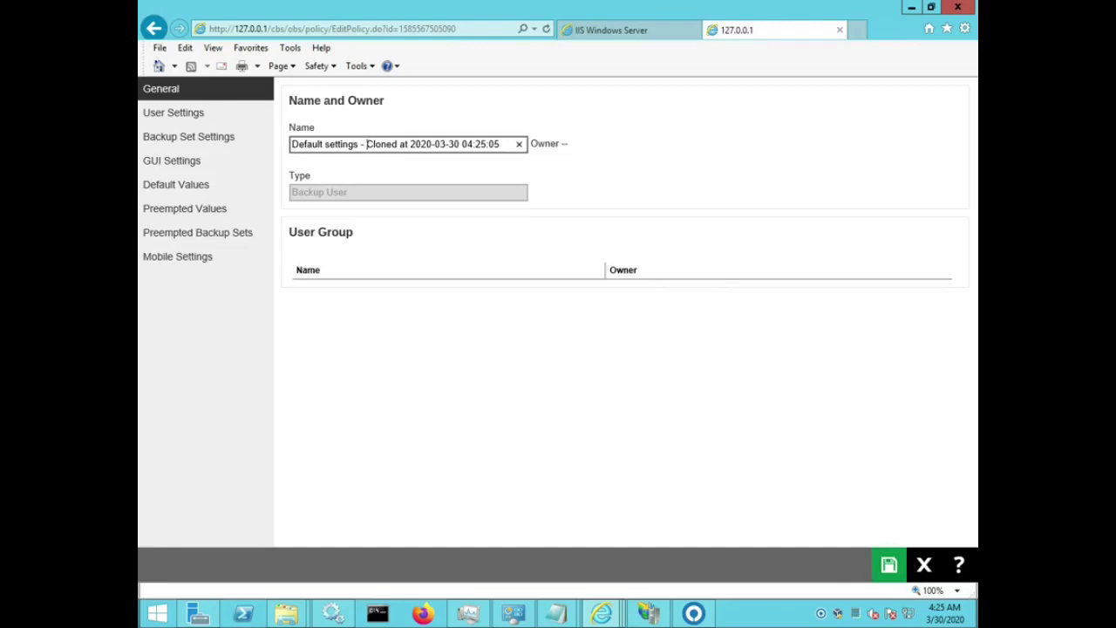
{"action": "type", "text": "(original)"}
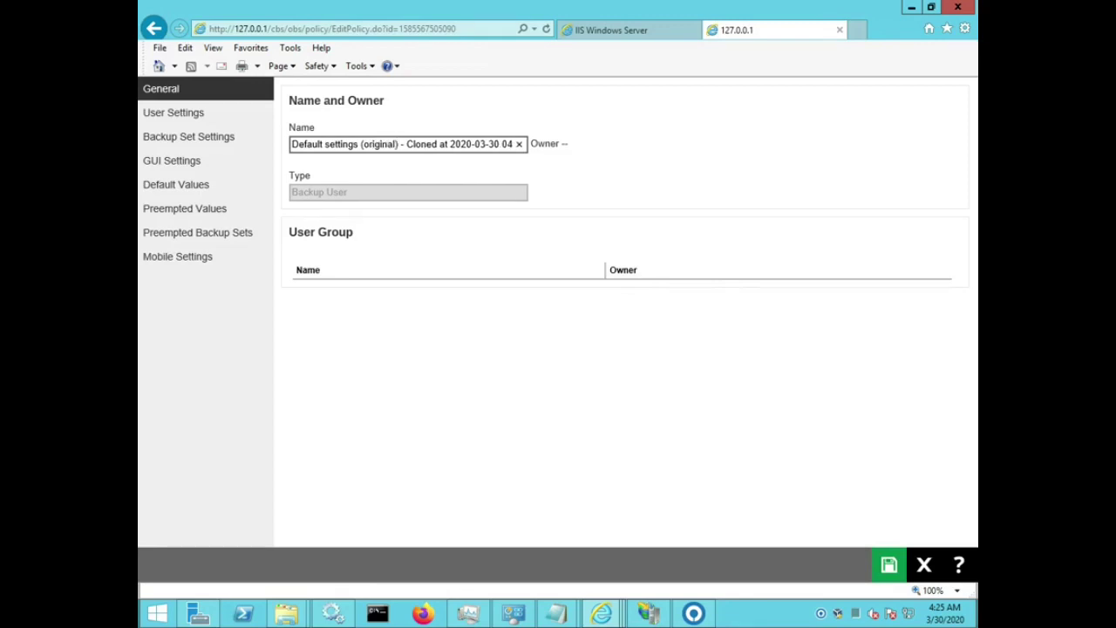
{"action": "left_click", "coordinate": [889, 565]}
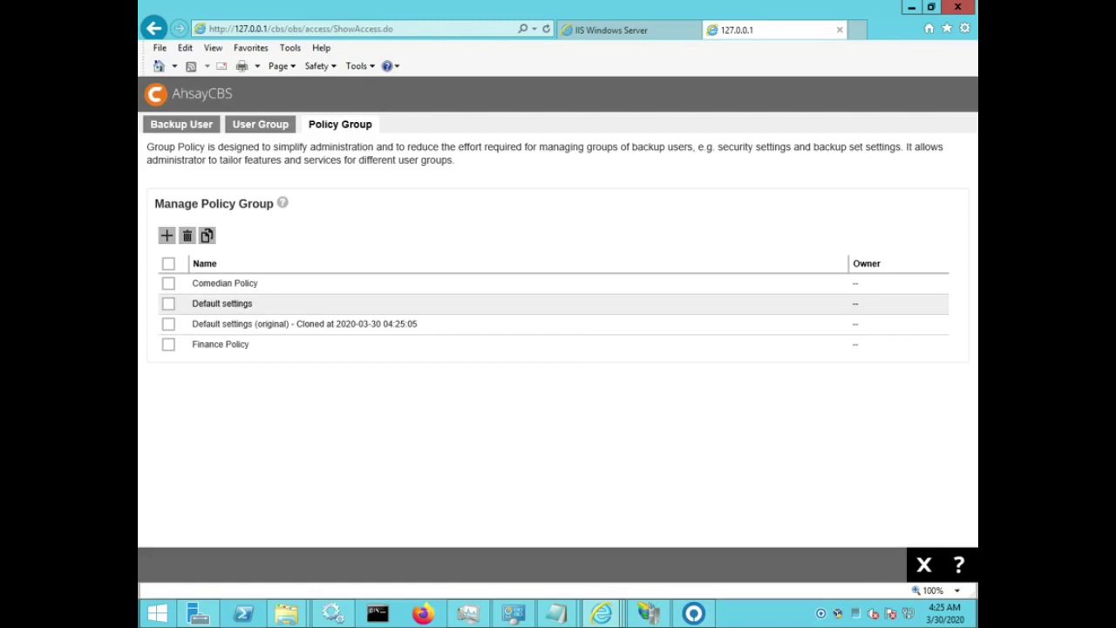
Set the password age to 14 days in the user settings of the Default settings policy.
{"action": "left_click", "coordinate": [222, 303]}
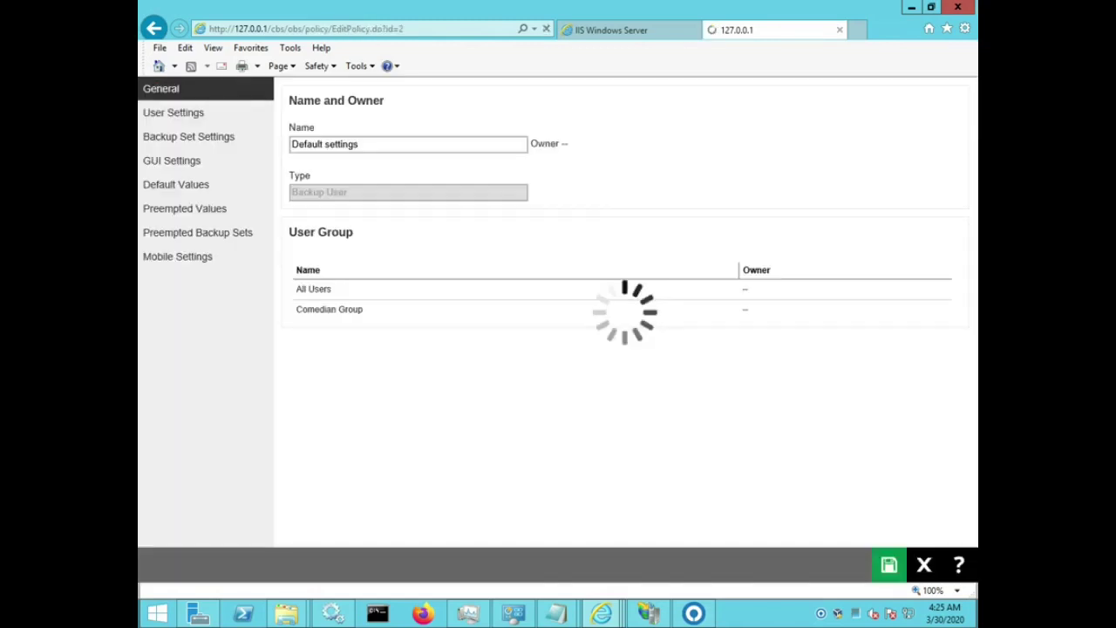
{"action": "left_click", "coordinate": [173, 112]}
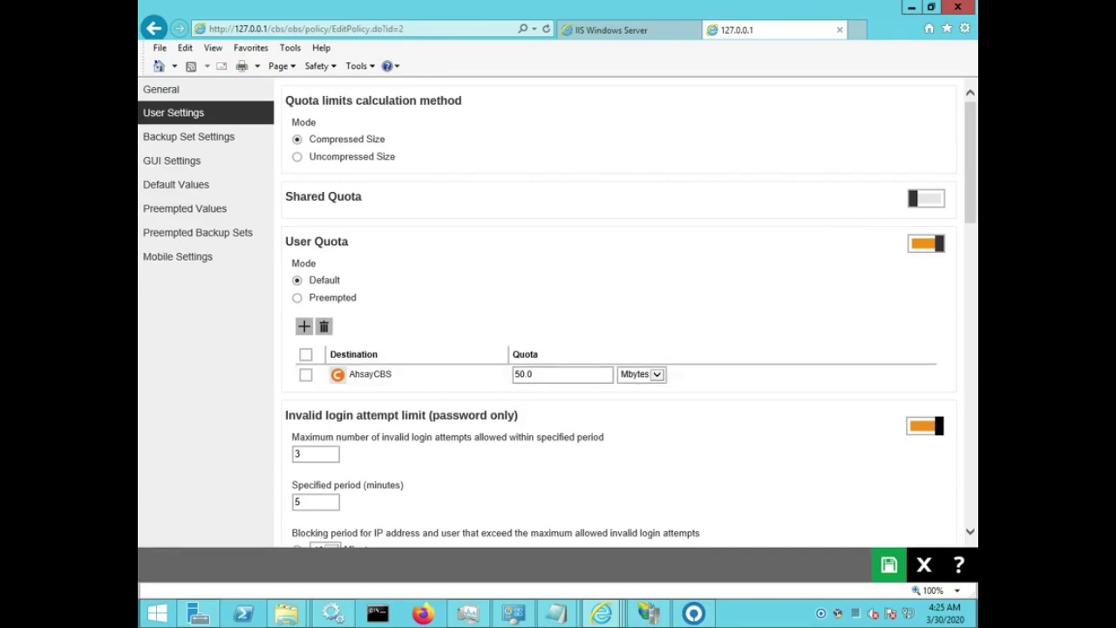
{"action": "scroll", "coordinate": [619, 310], "scroll_direction": "down", "scroll_amount": 5}
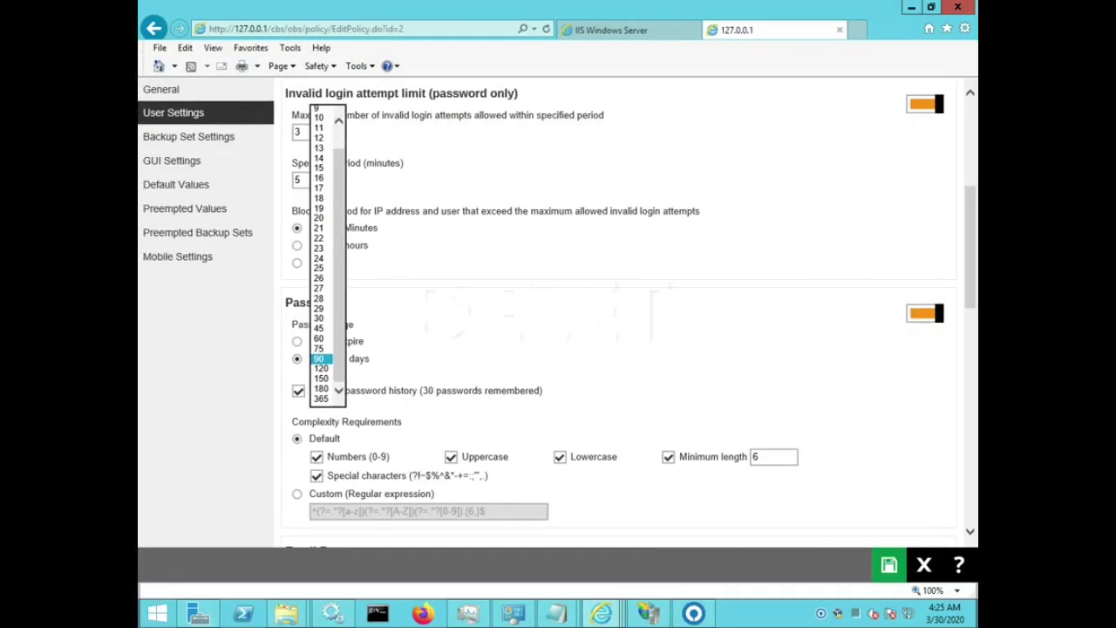
{"action": "left_click", "coordinate": [320, 358]}
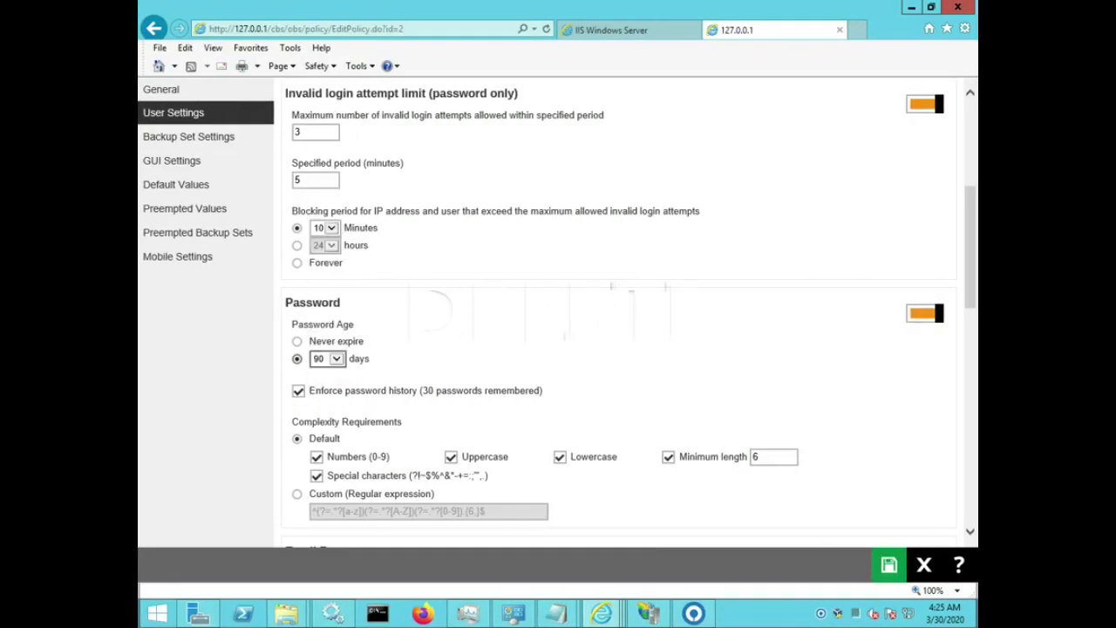
{"action": "left_click", "coordinate": [326, 358]}
{"action": "left_click", "coordinate": [319, 157]}
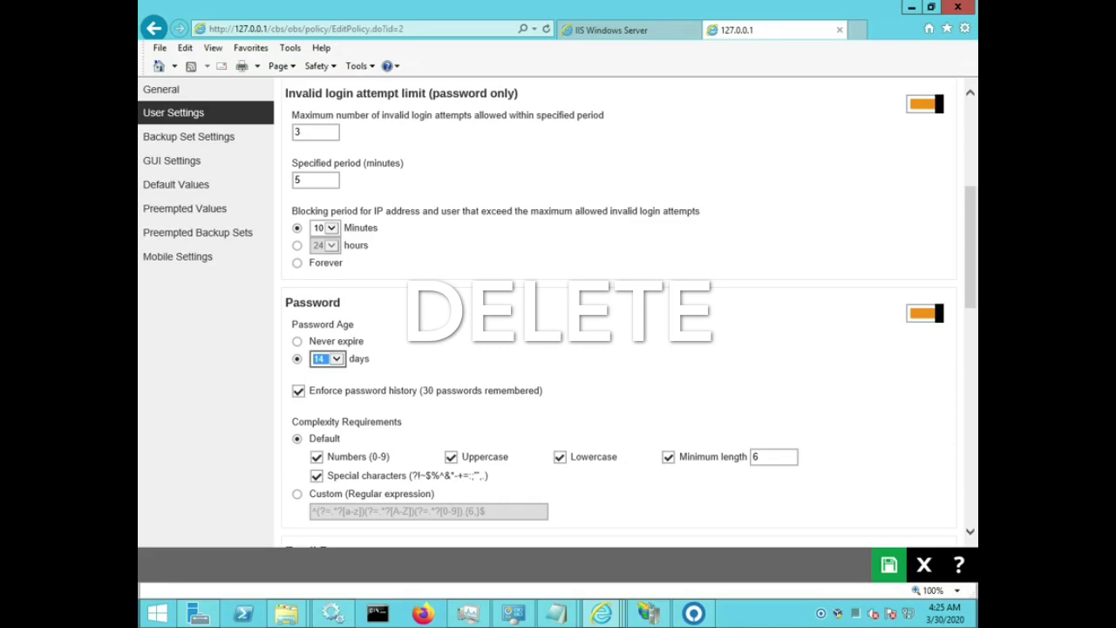
Set the invalid login attempt limit to 2 attempts within 30 minutes, with a blocking period of 30 minutes.
{"action": "scroll", "coordinate": [619, 314], "scroll_direction": "down", "scroll_amount": 3}
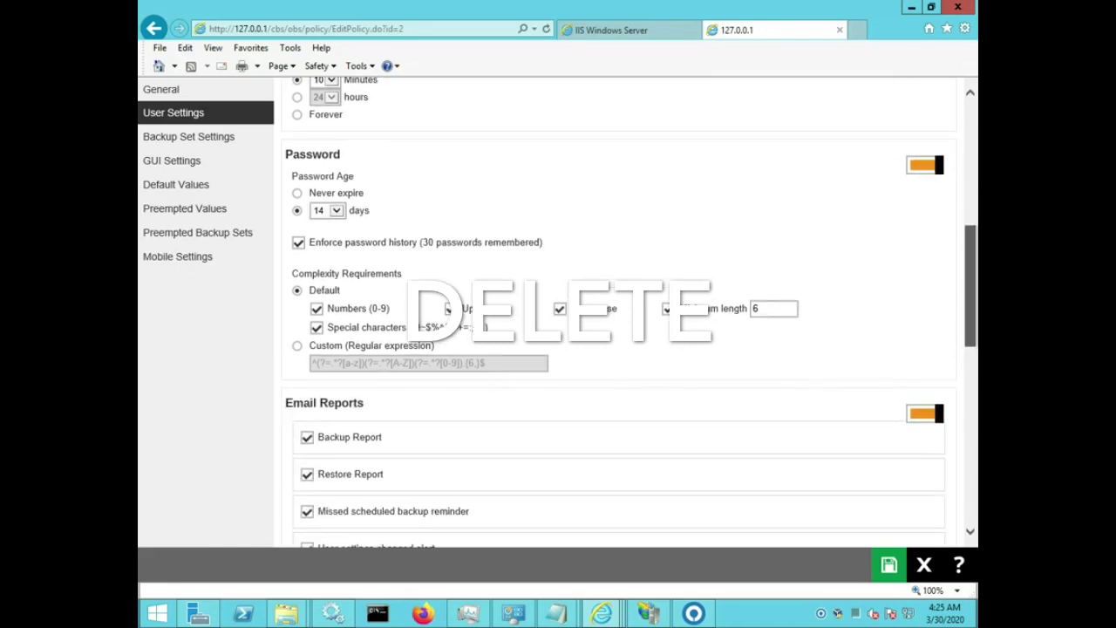
{"action": "scroll", "coordinate": [631, 312], "scroll_direction": "up", "scroll_amount": 4}
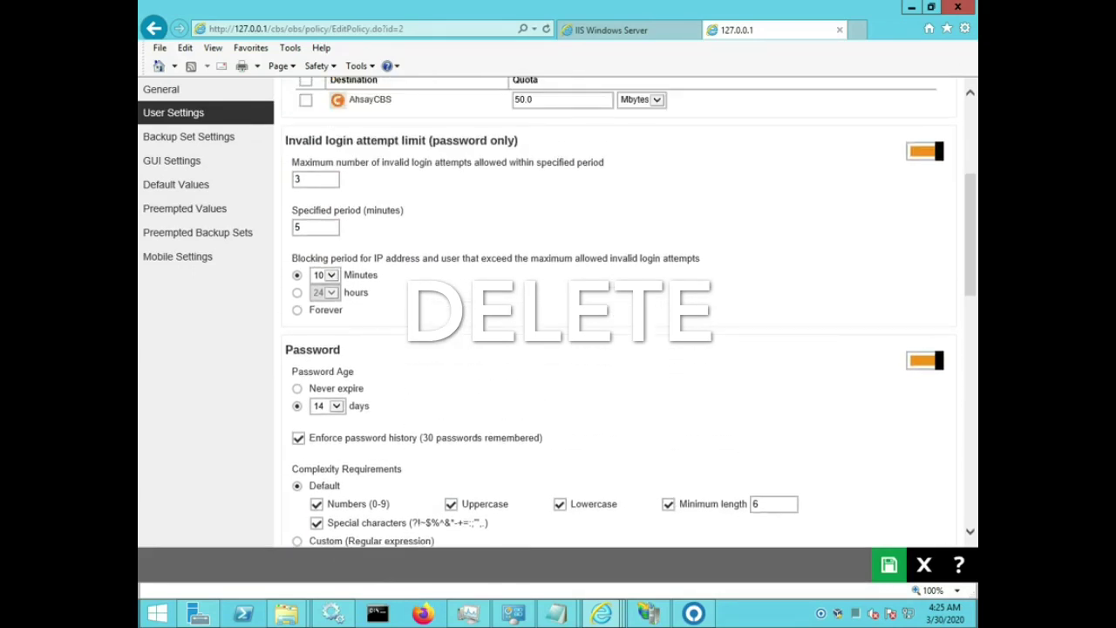
{"action": "double_click", "coordinate": [299, 227]}
{"action": "left_click", "coordinate": [330, 276]}
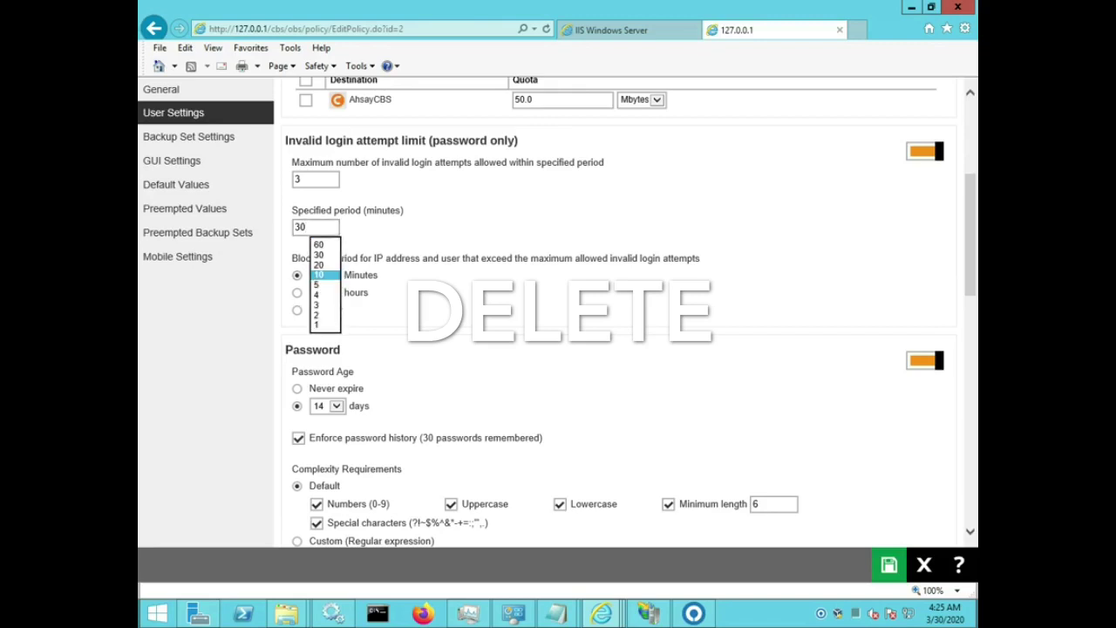
{"action": "left_click", "coordinate": [326, 275]}
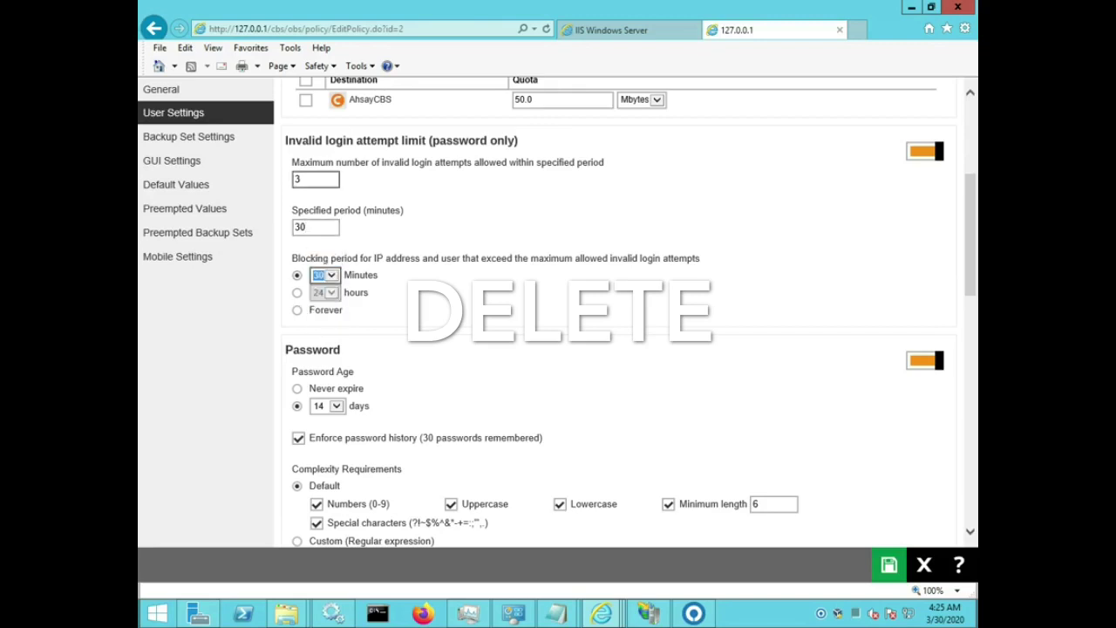
{"action": "scroll", "coordinate": [315, 166], "scroll_direction": "down", "scroll_amount": 1}
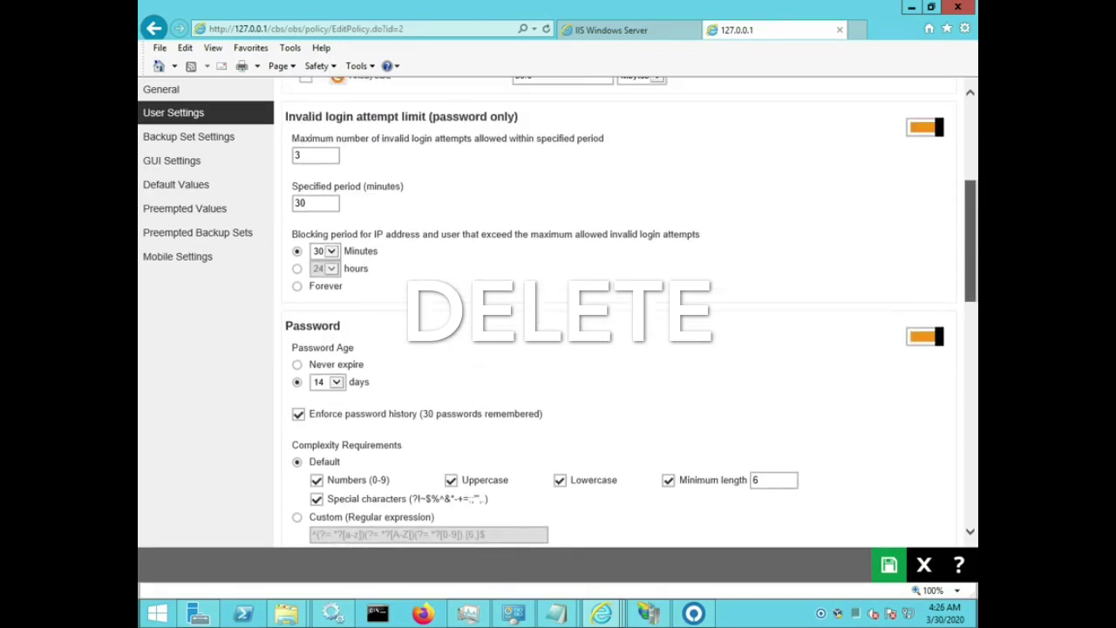
{"action": "scroll", "coordinate": [619, 312], "scroll_direction": "up", "scroll_amount": 2}
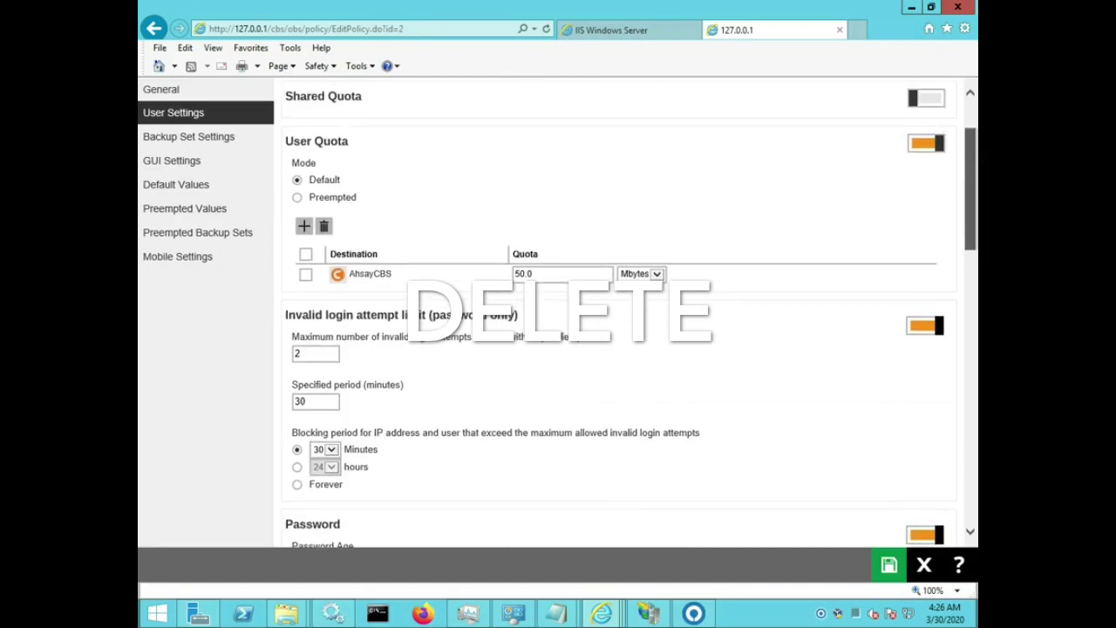
Enable the Run Direct VM Limit in the policy's user settings.
{"action": "scroll", "coordinate": [618, 312], "scroll_direction": "down", "scroll_amount": 6}
{"action": "scroll", "coordinate": [619, 313], "scroll_direction": "down", "scroll_amount": 3}
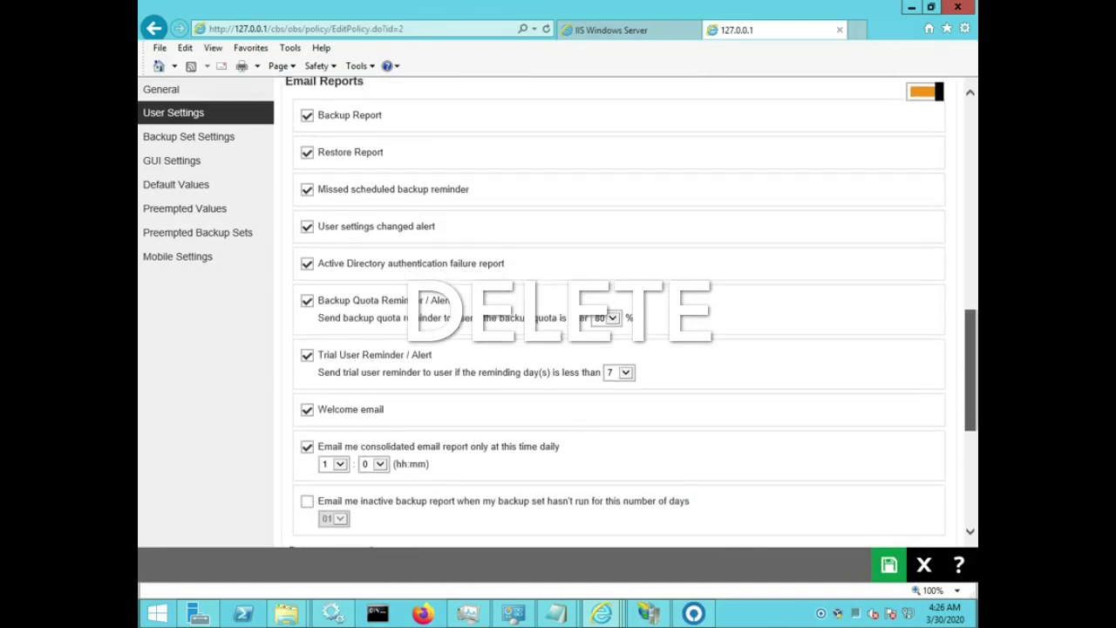
{"action": "key", "text": "Tab"}
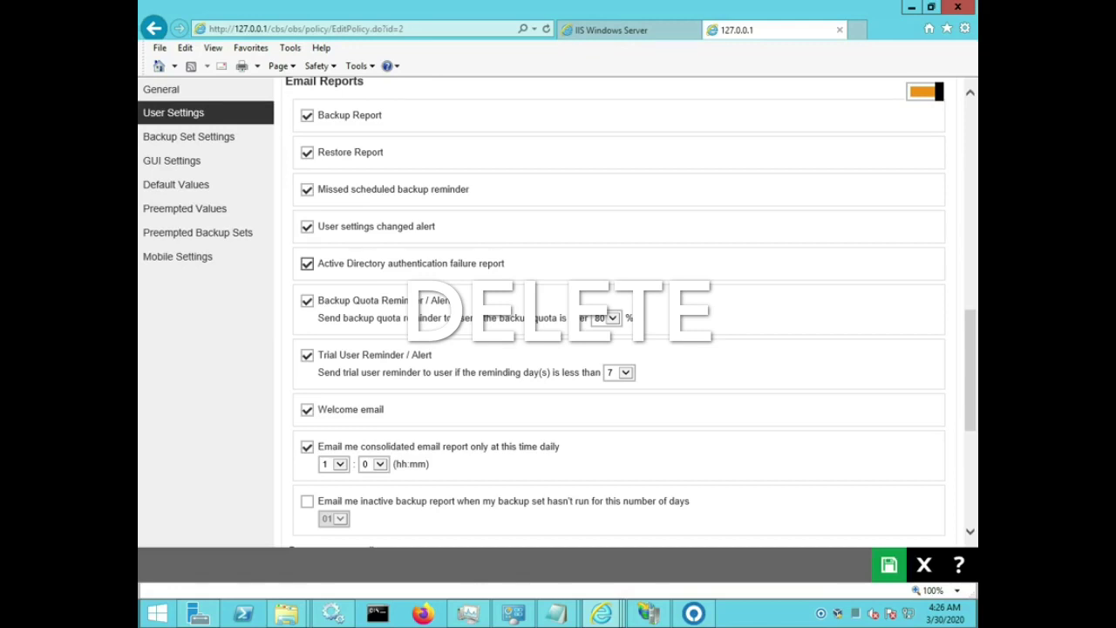
{"action": "key", "text": "Tab"}
{"action": "scroll", "coordinate": [619, 312], "scroll_direction": "down", "scroll_amount": 9}
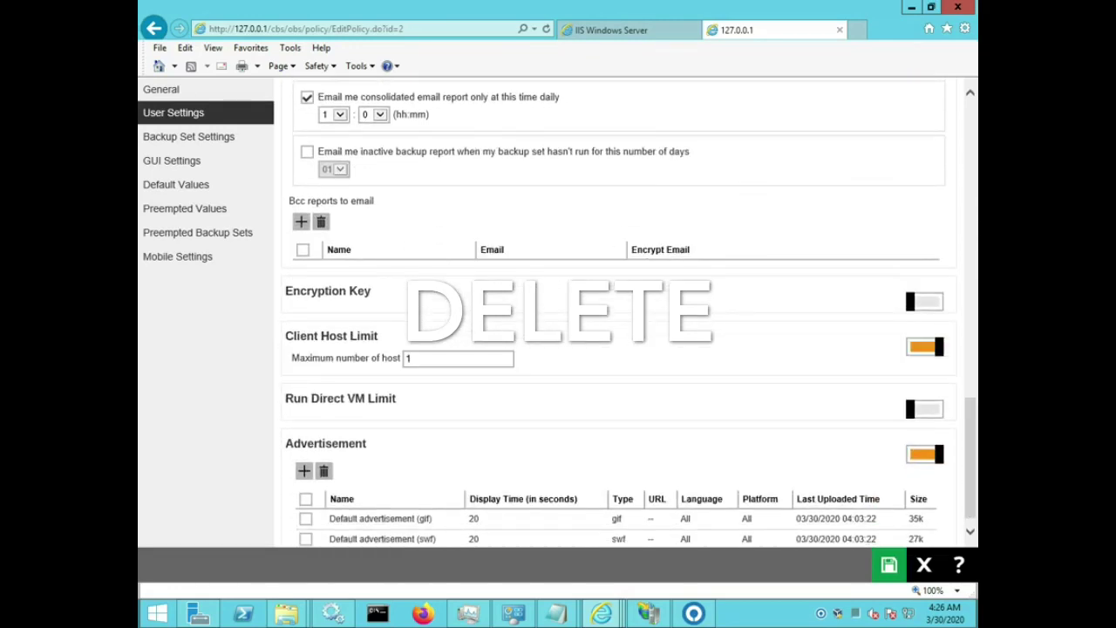
{"action": "left_click", "coordinate": [924, 409]}
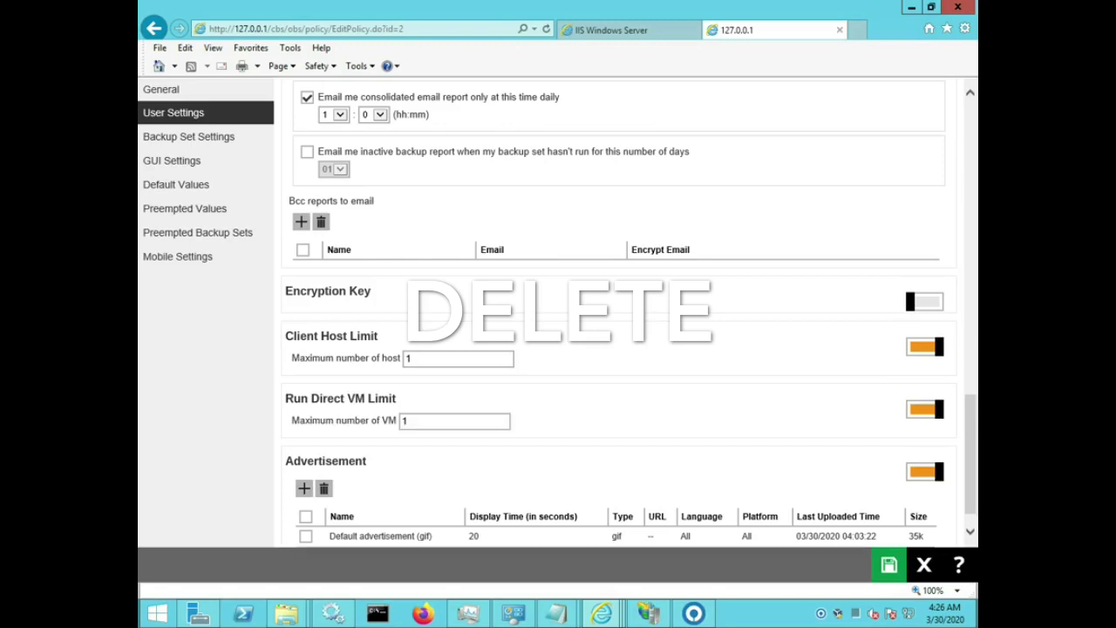
{"action": "left_click_drag", "start_coordinate": [971, 454], "coordinate": [971, 465]}
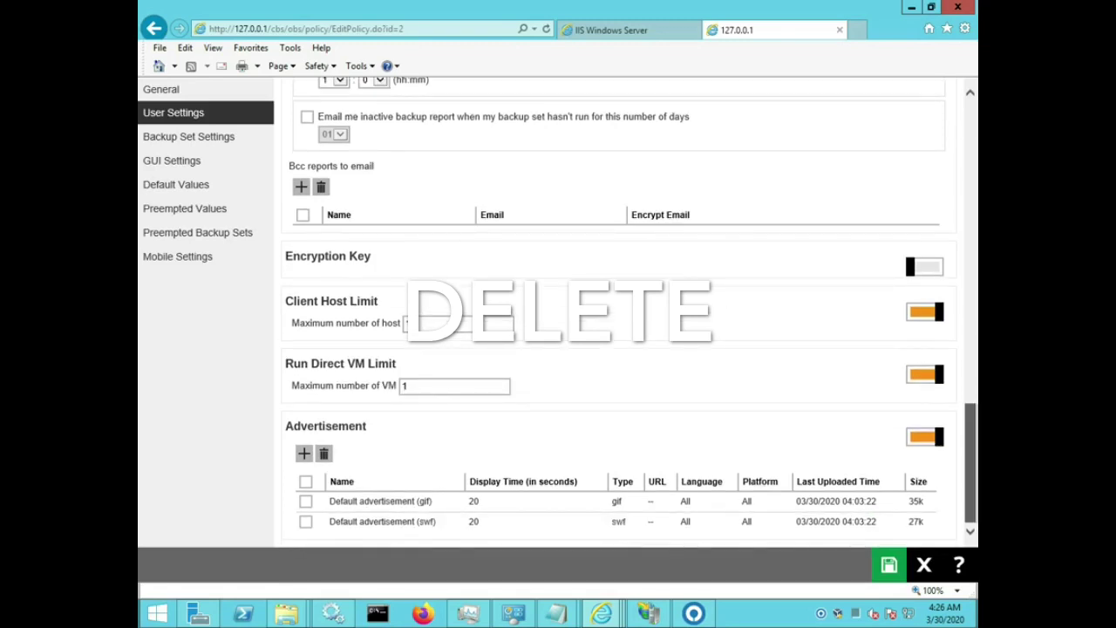
Delete Local / Mapped Drive / Removable Drive from the standard destinations visible to users in the backup set settings.
{"action": "left_click", "coordinate": [190, 137]}
{"action": "left_click", "coordinate": [317, 397]}
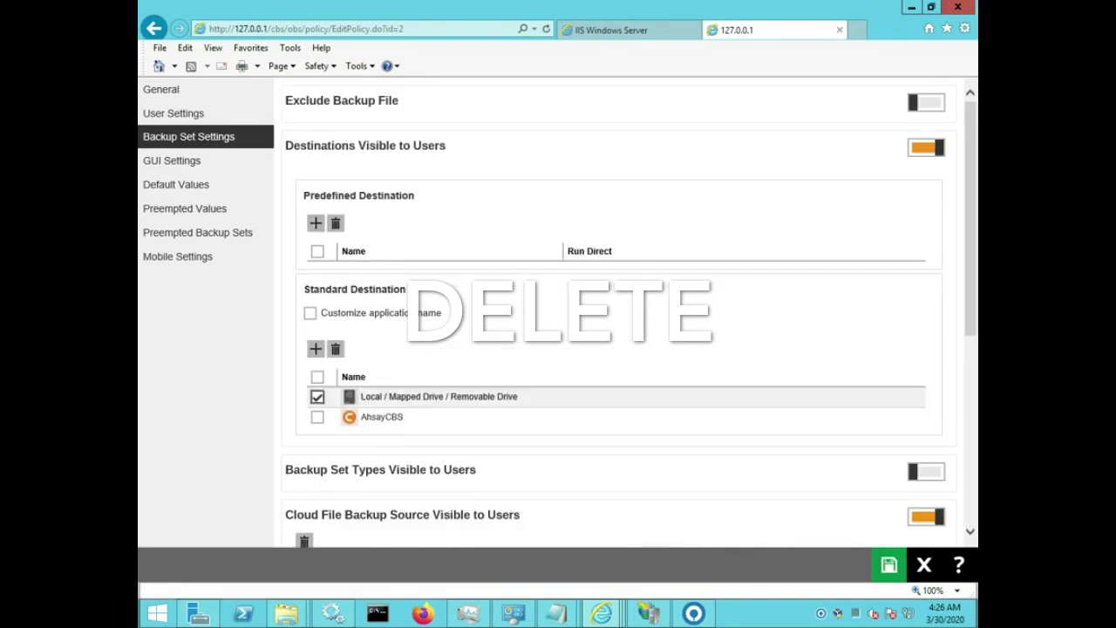
{"action": "left_click", "coordinate": [335, 348]}
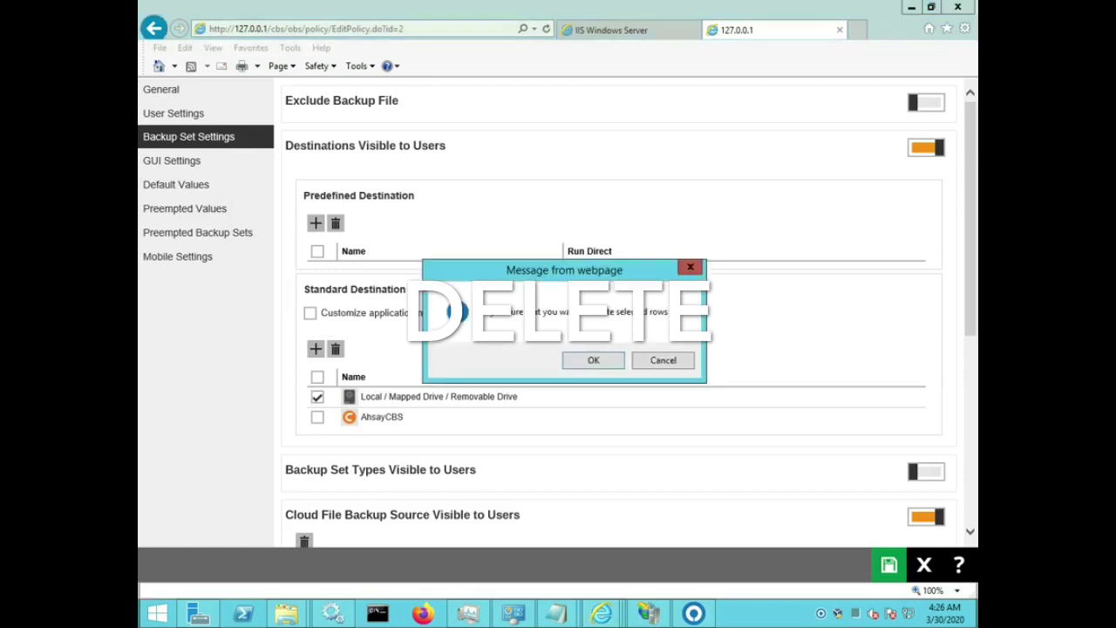
{"action": "left_click", "coordinate": [593, 360]}
Review the policy's visible backup set types and cloud file sources, plus its GUI, preempted values and mobile settings.
{"action": "scroll", "coordinate": [482, 298], "scroll_direction": "down", "scroll_amount": 4}
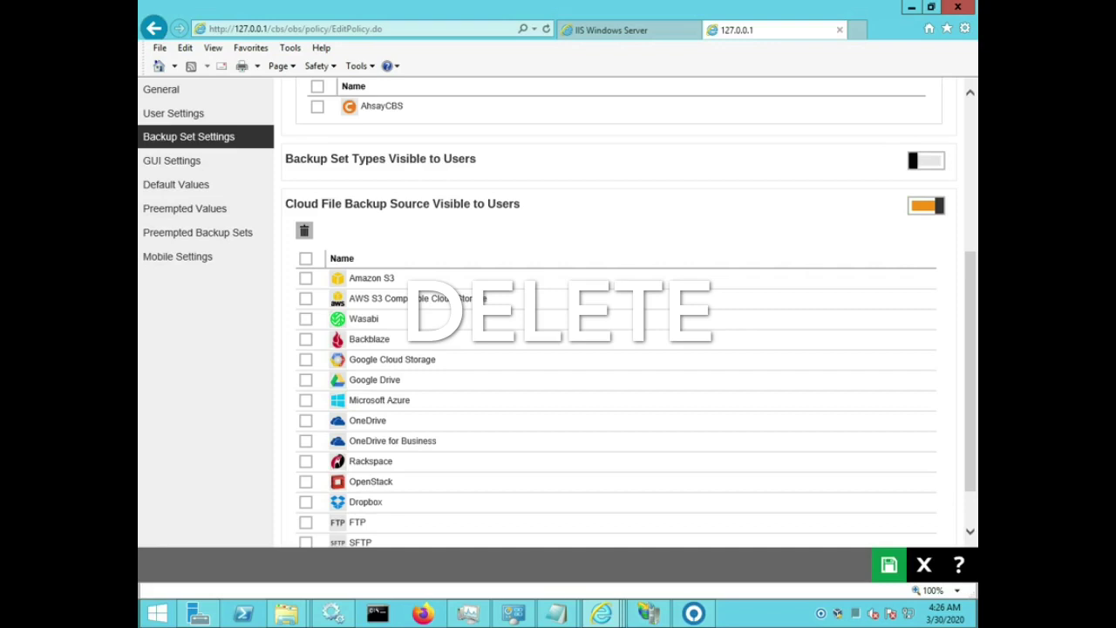
{"action": "left_click", "coordinate": [926, 160]}
{"action": "left_click", "coordinate": [926, 160]}
{"action": "scroll", "coordinate": [916, 175], "scroll_direction": "down", "scroll_amount": 2}
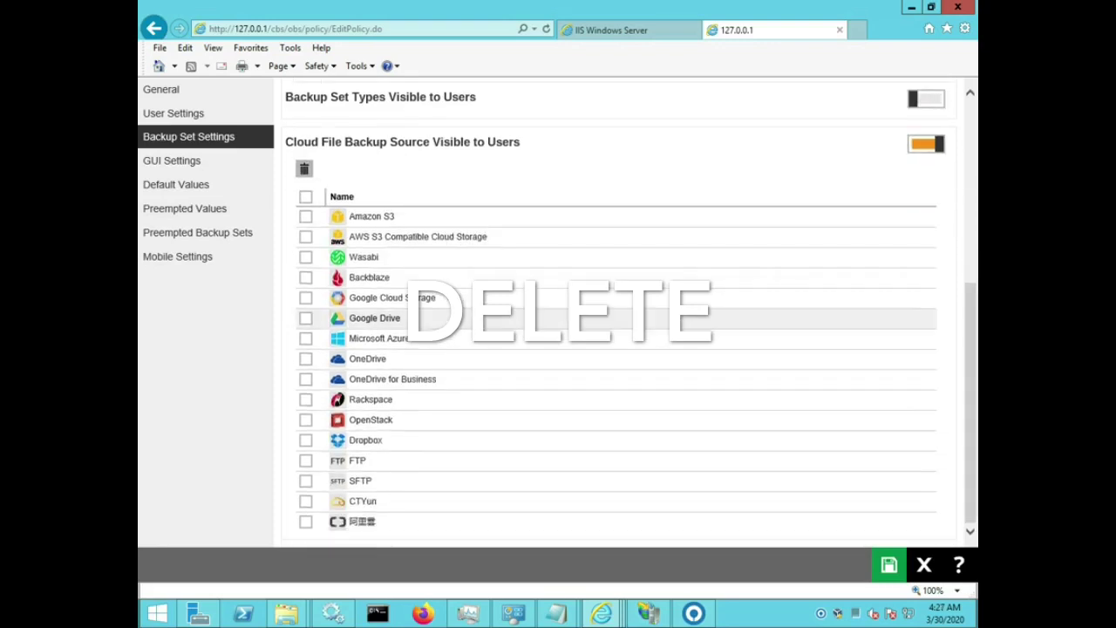
{"action": "left_click", "coordinate": [172, 160]}
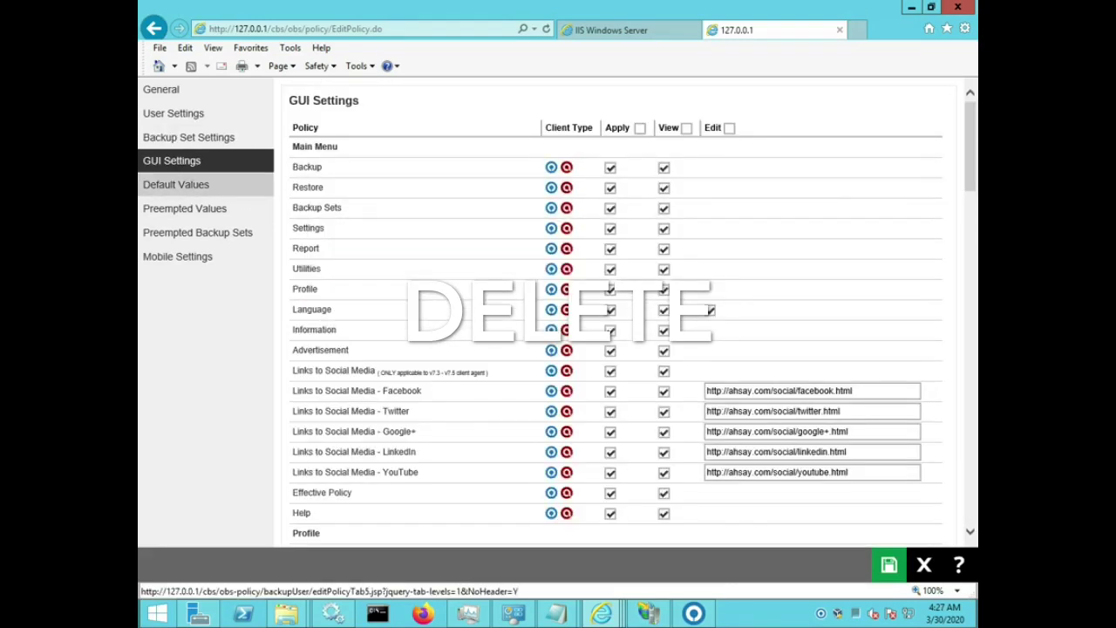
{"action": "left_click", "coordinate": [175, 184]}
{"action": "left_click", "coordinate": [184, 208]}
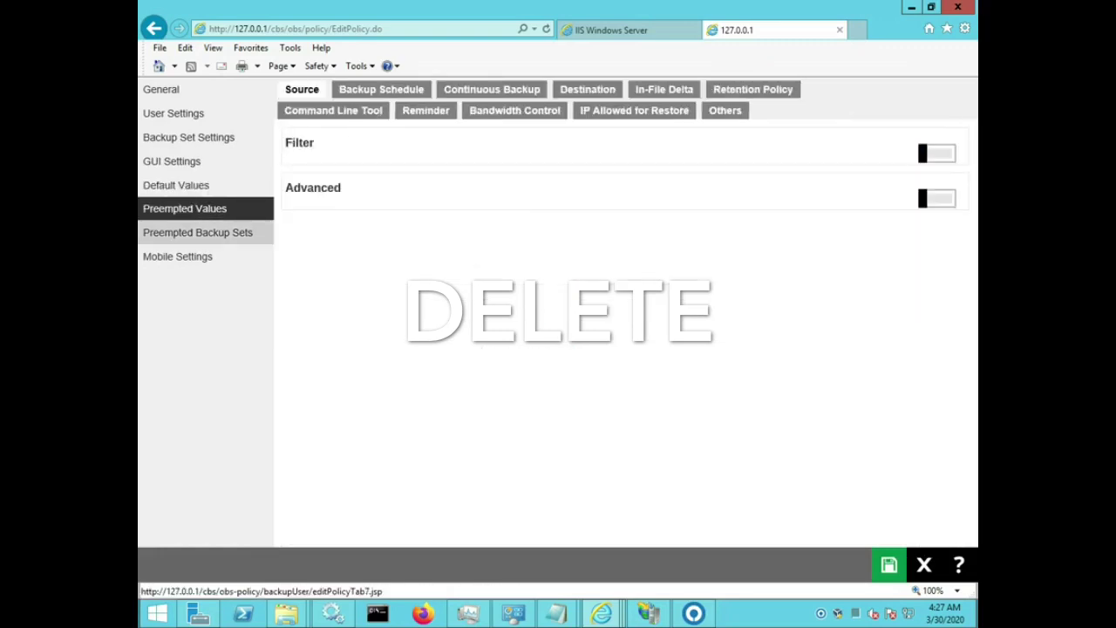
{"action": "left_click", "coordinate": [177, 256]}
{"action": "left_click", "coordinate": [172, 161]}
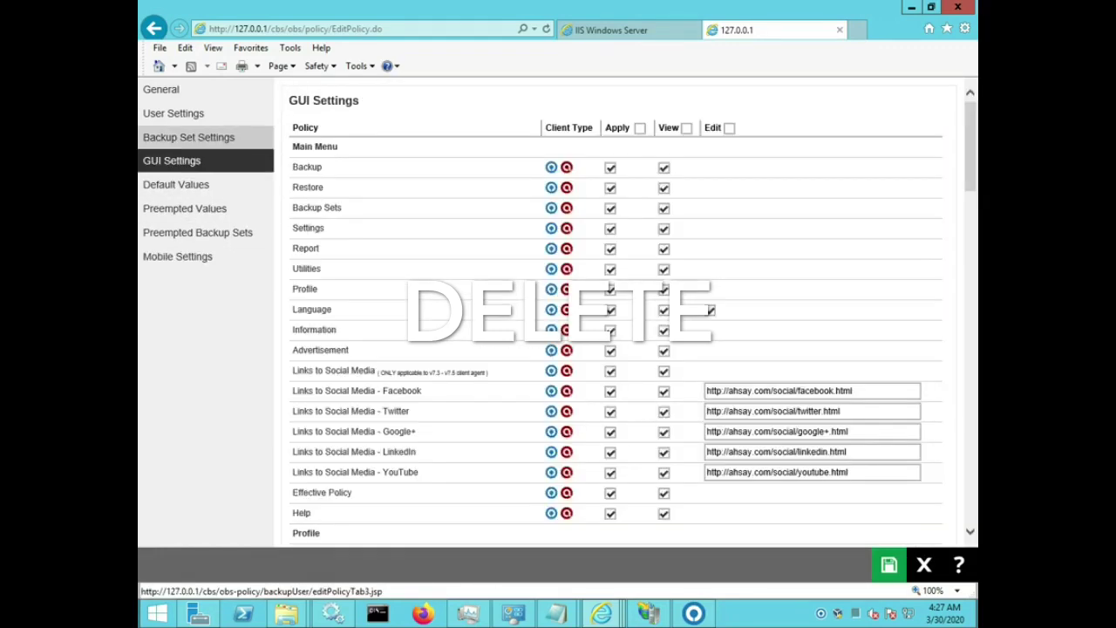
{"action": "left_click", "coordinate": [188, 137]}
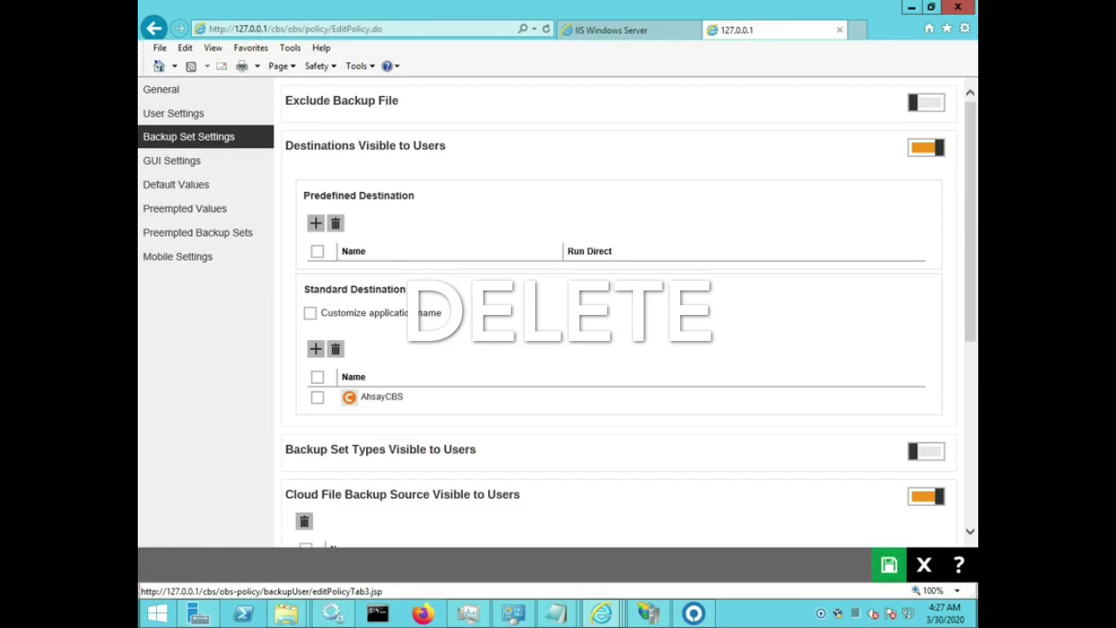
Examine the default retention policy and in-file delta settings among the policy's default values.
{"action": "left_click", "coordinate": [177, 184]}
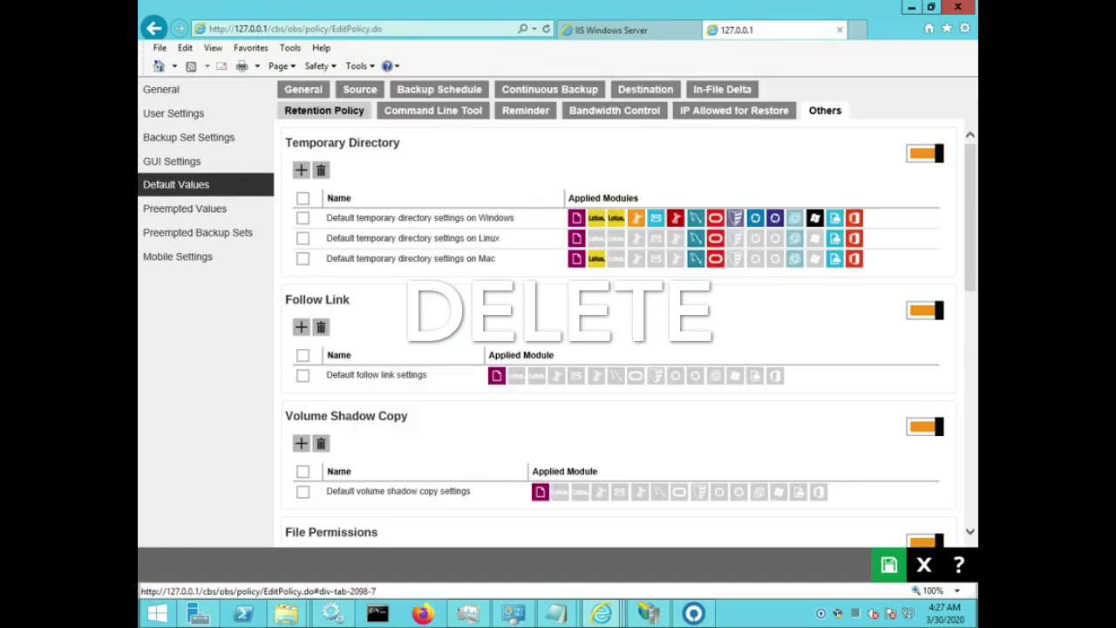
{"action": "left_click", "coordinate": [303, 89]}
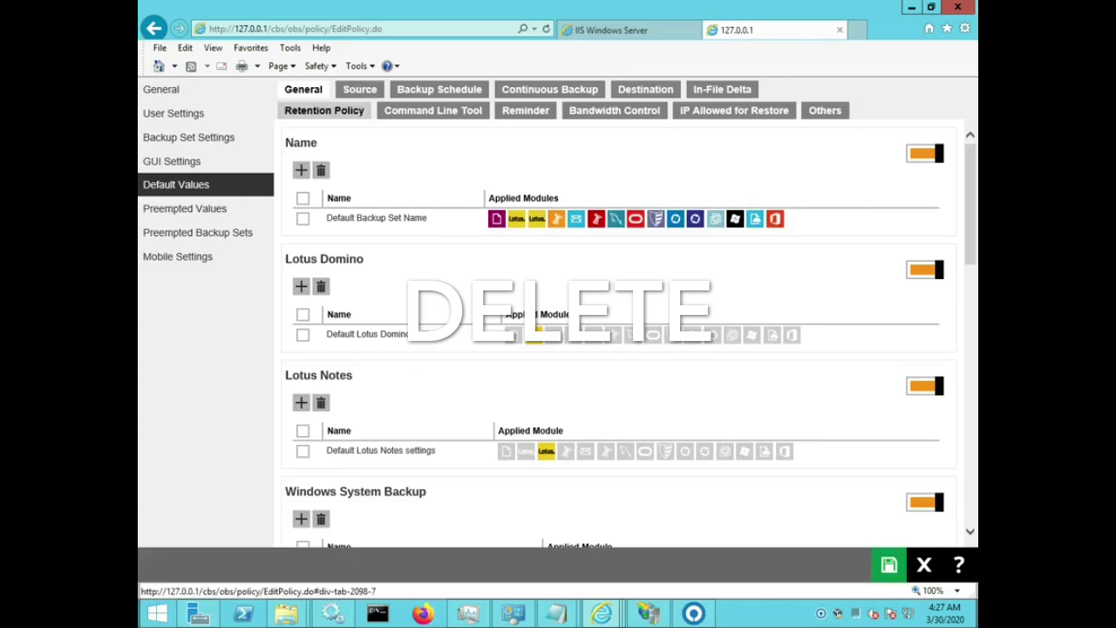
{"action": "left_click", "coordinate": [323, 110]}
{"action": "left_click", "coordinate": [387, 218]}
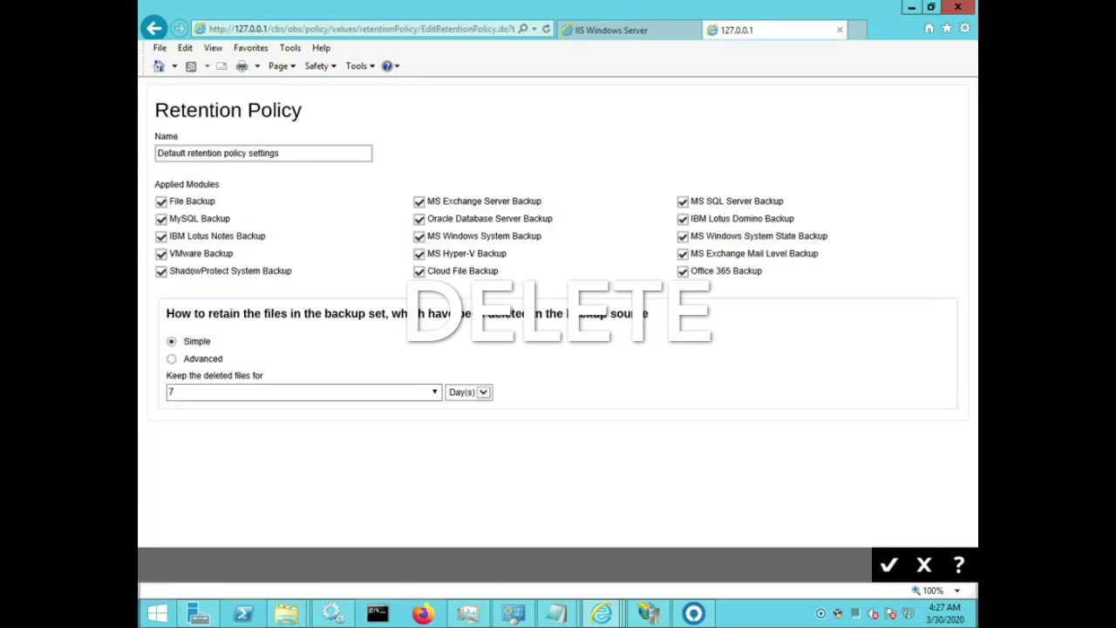
{"action": "left_click", "coordinate": [924, 565]}
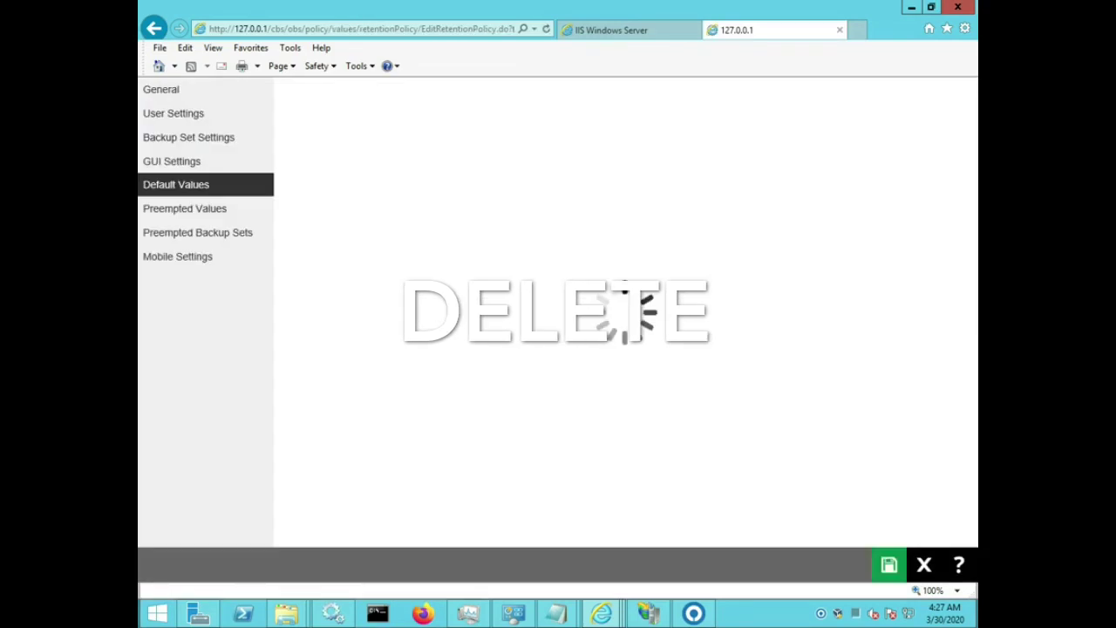
{"action": "left_click", "coordinate": [722, 90]}
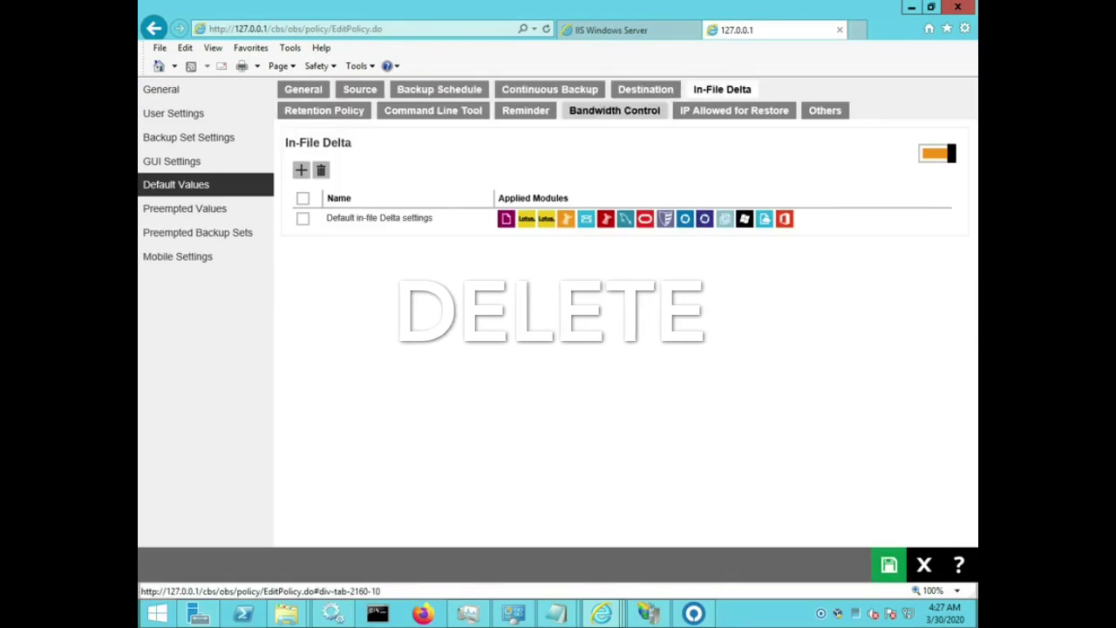
{"action": "left_click", "coordinate": [392, 218]}
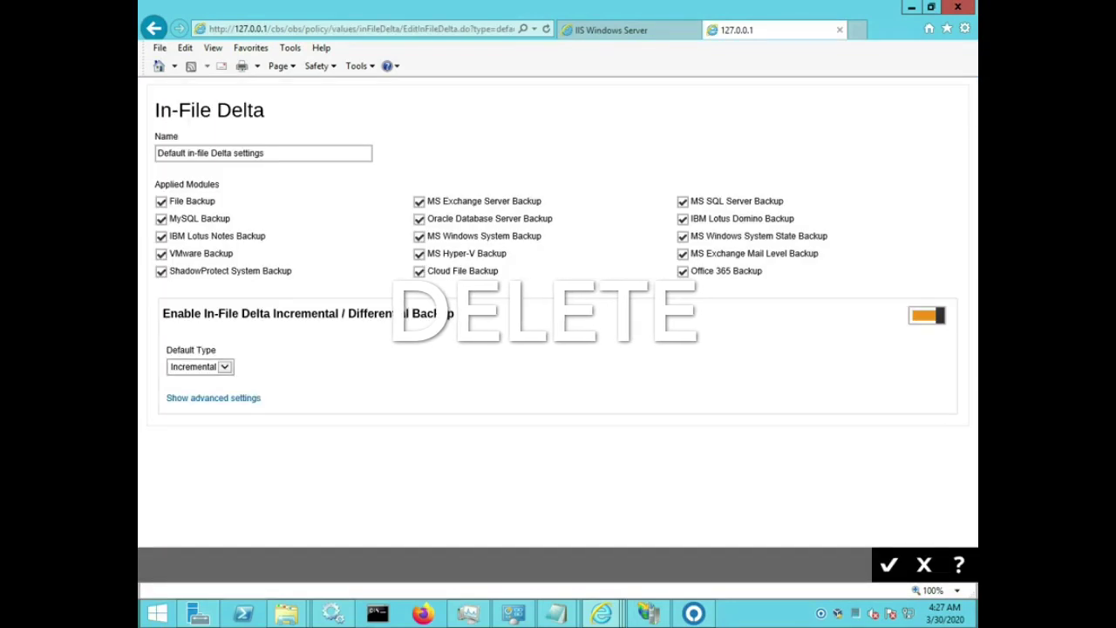
{"action": "left_click", "coordinate": [925, 564]}
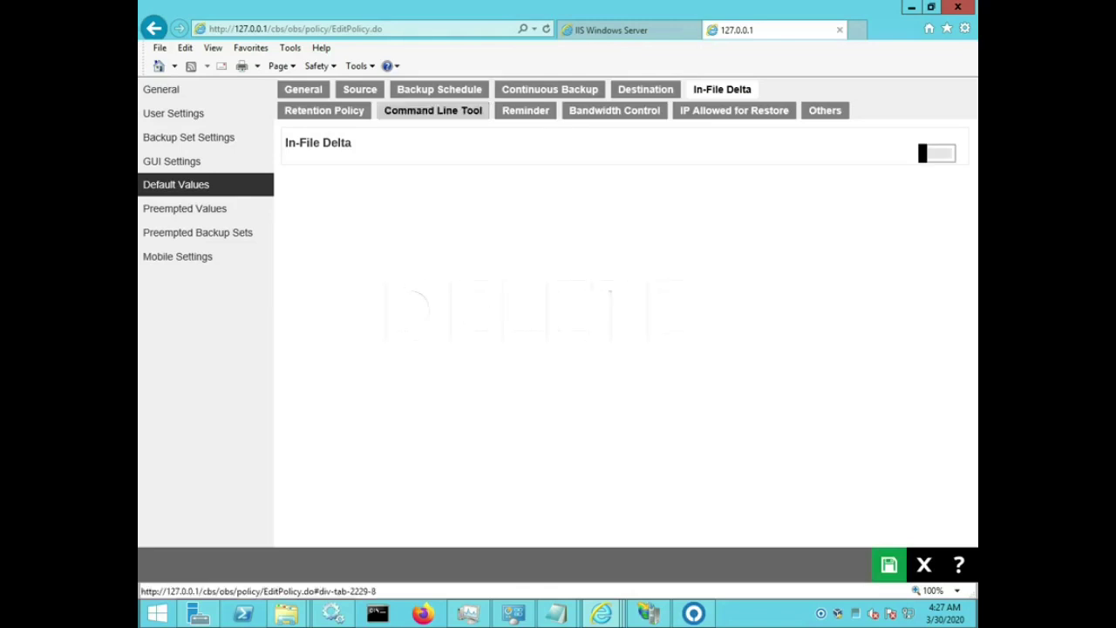
Save the changes made to the Default settings policy.
{"action": "left_click", "coordinate": [303, 89]}
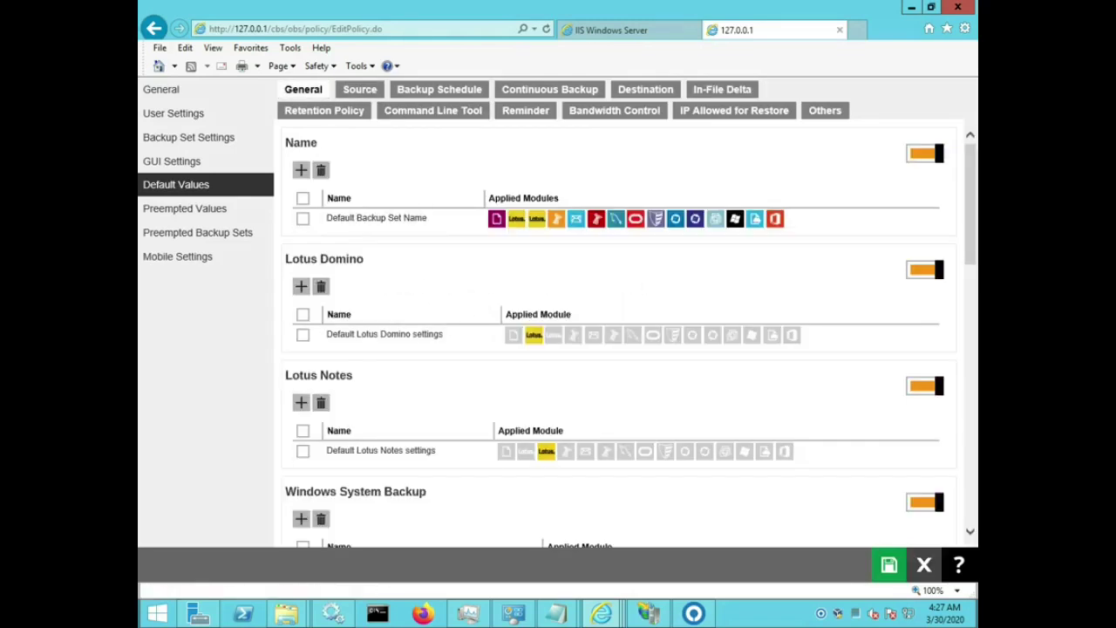
{"action": "left_click", "coordinate": [889, 565]}
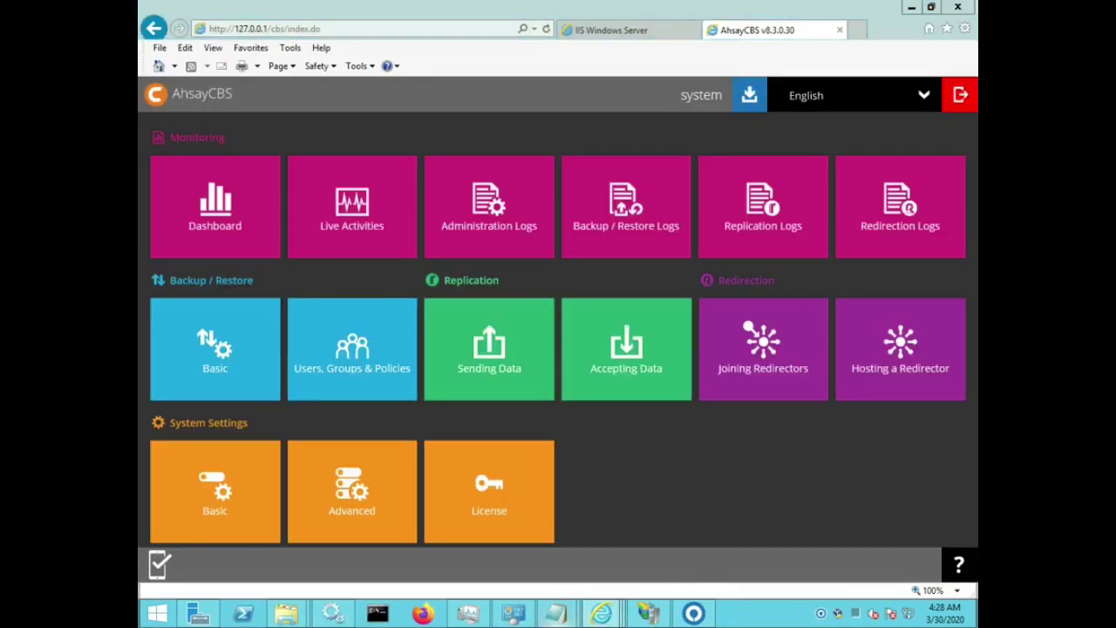
Switch to the HowToBasicPolicies.txt notes in Notepad and highlight items 4 through 6.
{"action": "left_click", "coordinate": [555, 613]}
{"action": "key", "text": "Down"}
{"action": "key", "text": "Down"}
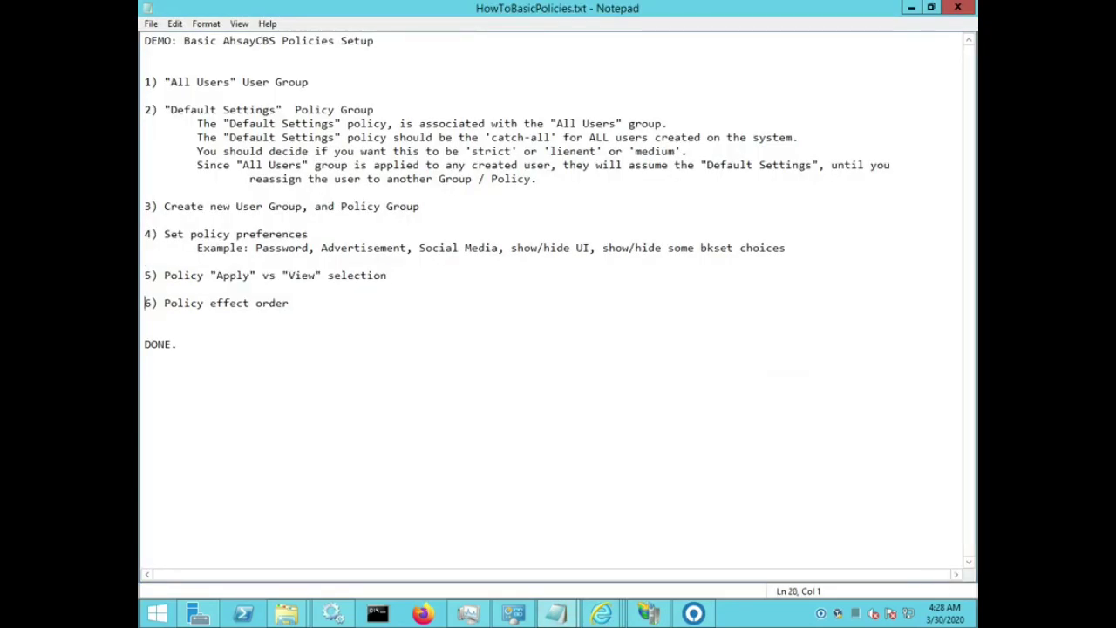
{"action": "key", "text": "End"}
{"action": "key", "text": "shift+Home"}
{"action": "key", "text": "shift+Up"}
{"action": "key", "text": "shift+Up"}
{"action": "key", "text": "shift+Up"}
{"action": "key", "text": "shift+Up"}
{"action": "key", "text": "shift+Up"}
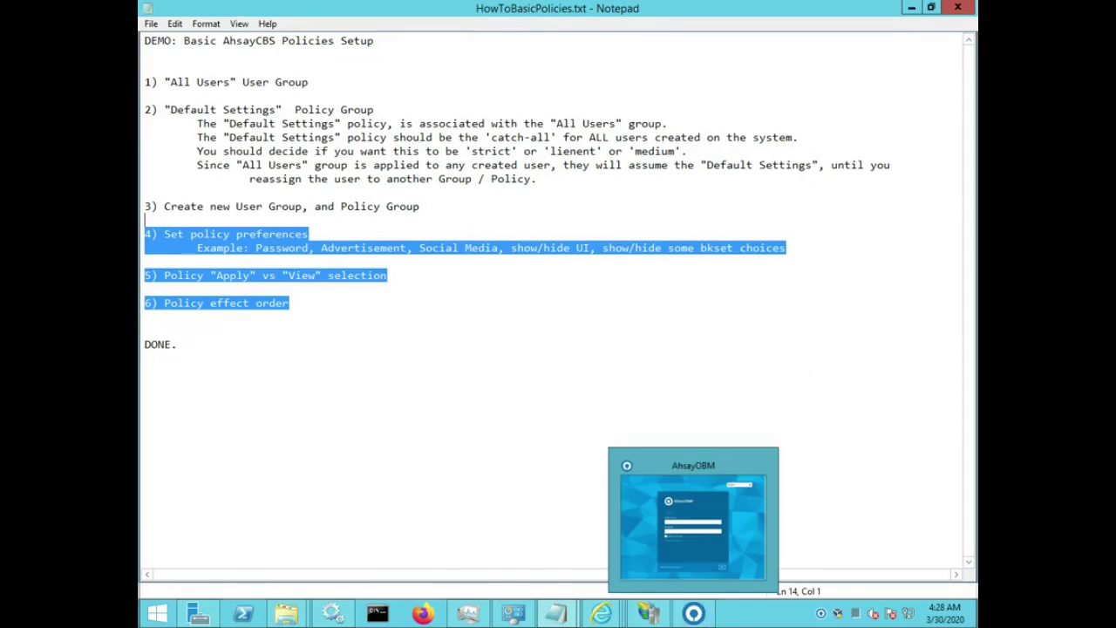
Add the line "7) Let's look at AhsayOBM, login with different accounts." above DONE in the notes and highlight it.
{"action": "left_click", "coordinate": [146, 316]}
{"action": "key", "text": "Return"}
{"action": "type", "text": "7) "}
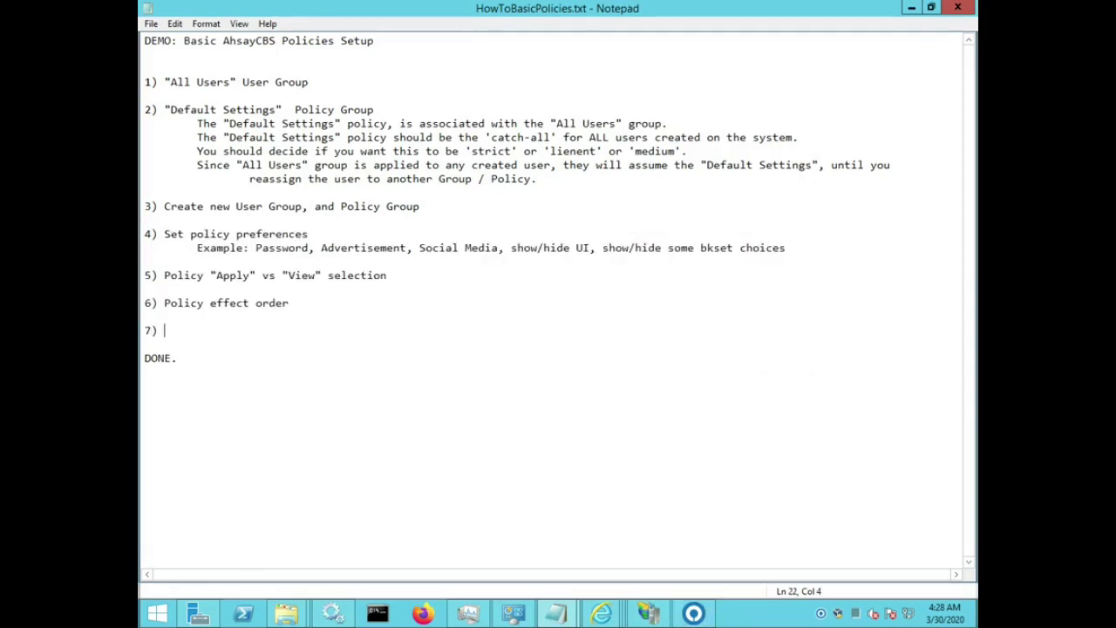
{"action": "type", "text": "Let's look at AhsayOBM, "}
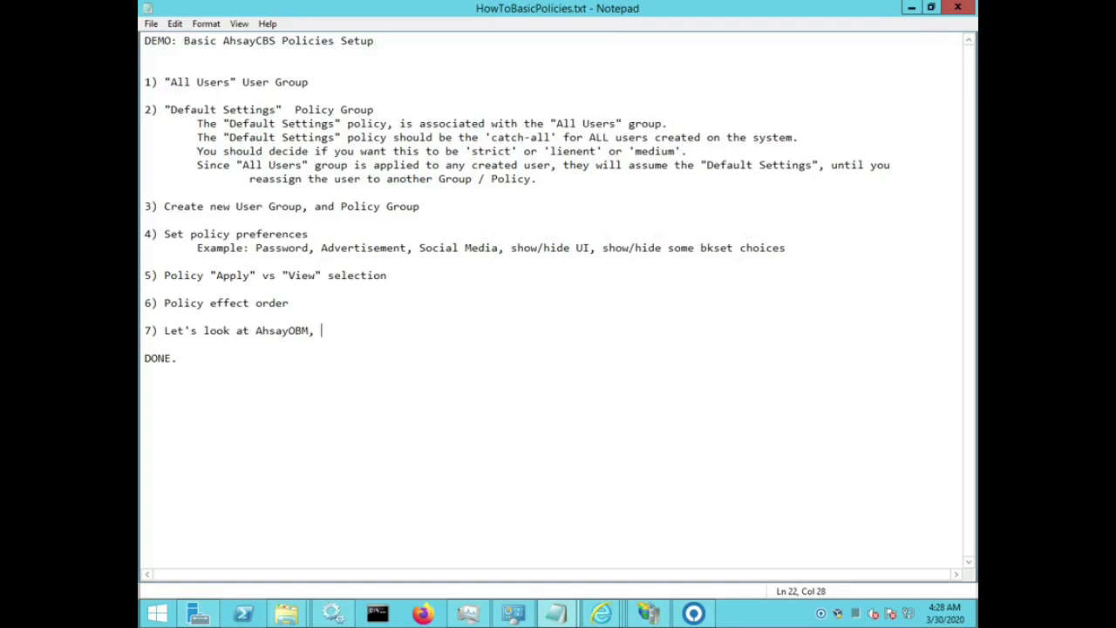
{"action": "type", "text": "login with differ"}
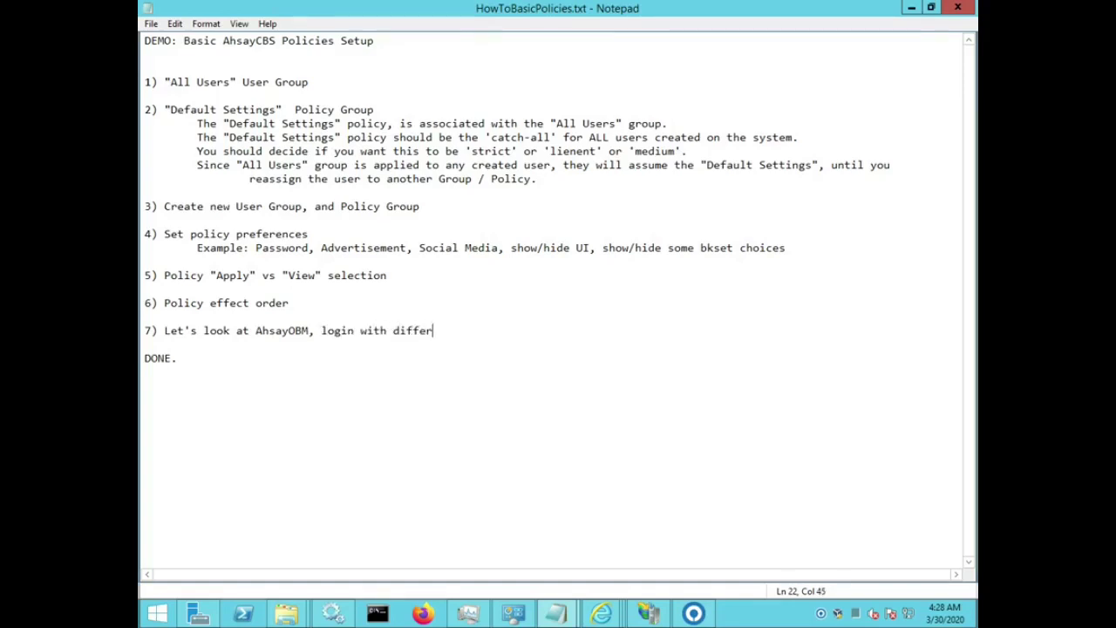
{"action": "type", "text": "ent accounts."}
{"action": "key", "text": "Return"}
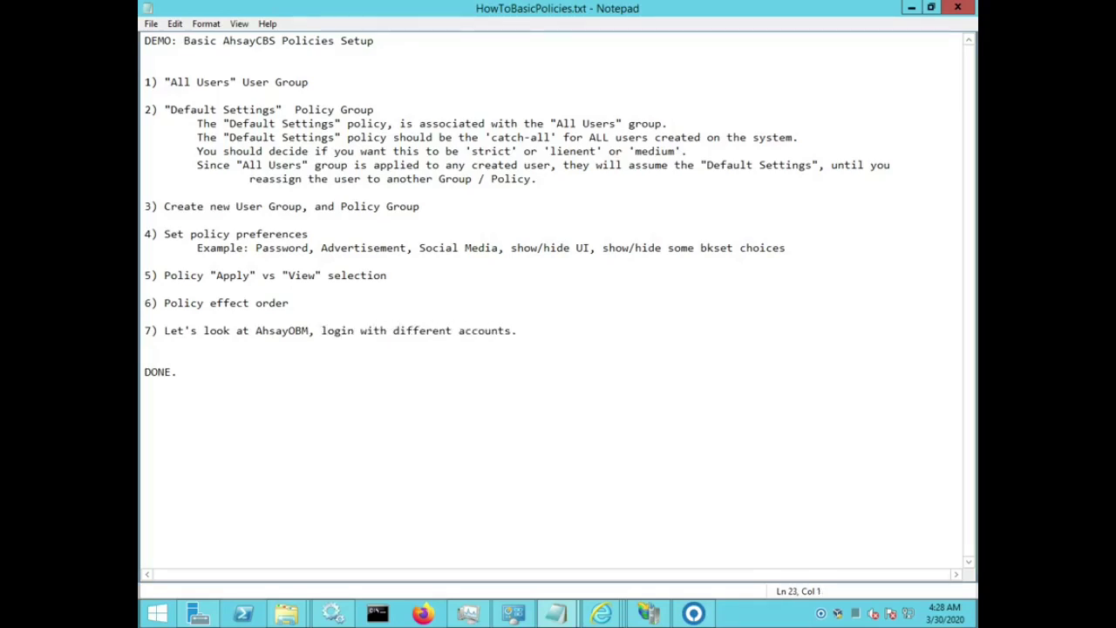
{"action": "key", "text": "shift+Up"}
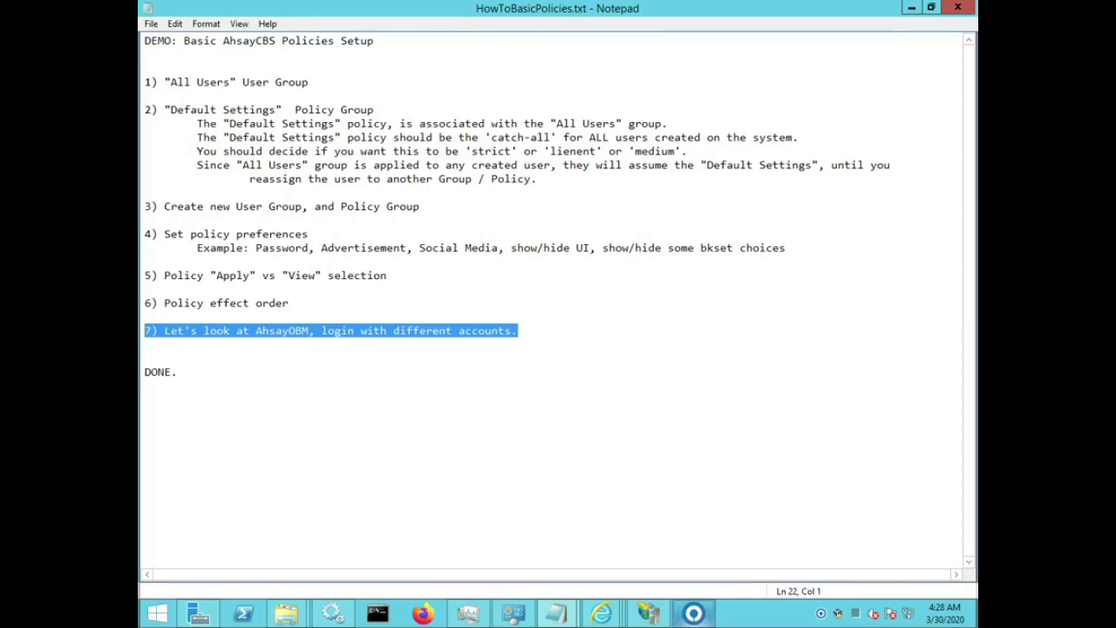
Switch to AhsayOBM and log in with the backup user's login name and password.
{"action": "left_click", "coordinate": [693, 613]}
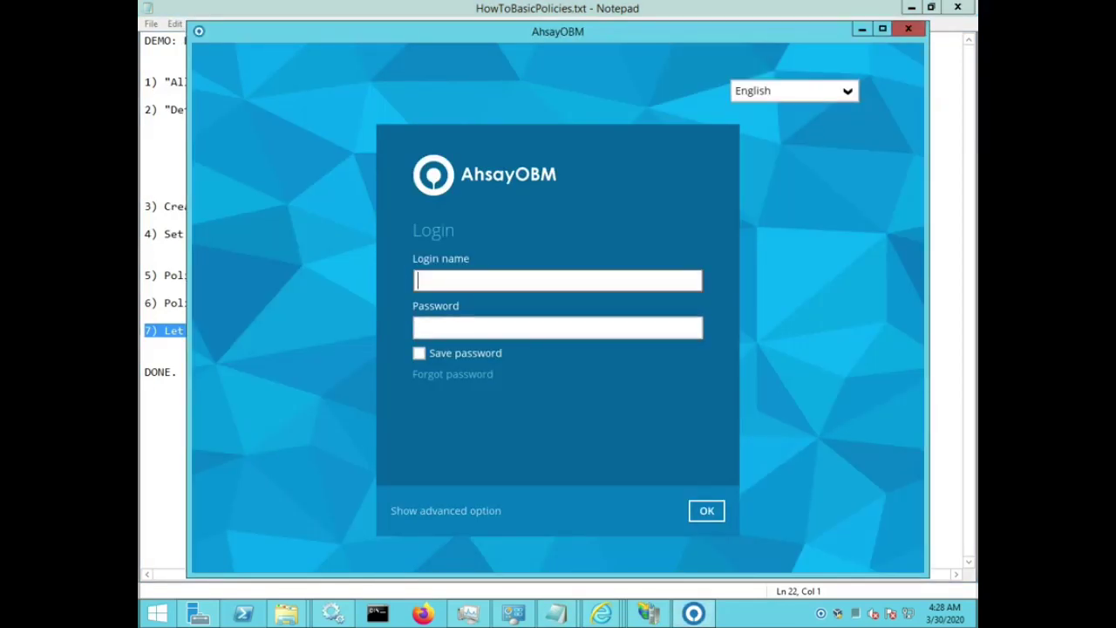
{"action": "type", "text": "f"}
{"action": "type", "text": "•"}
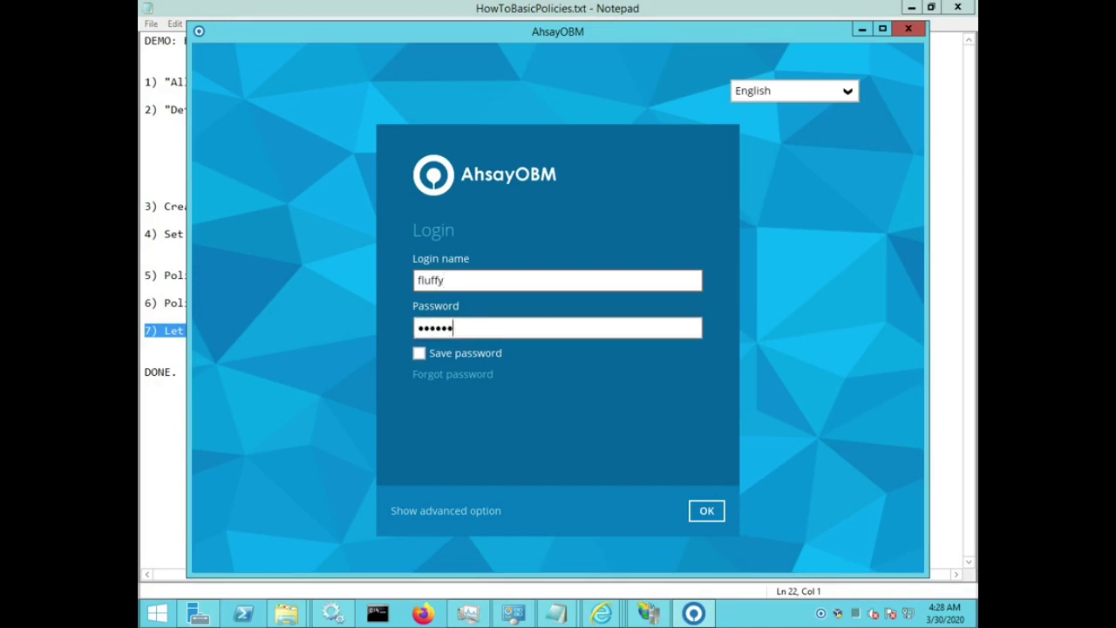
{"action": "type", "text": "••"}
{"action": "key", "text": "Return"}
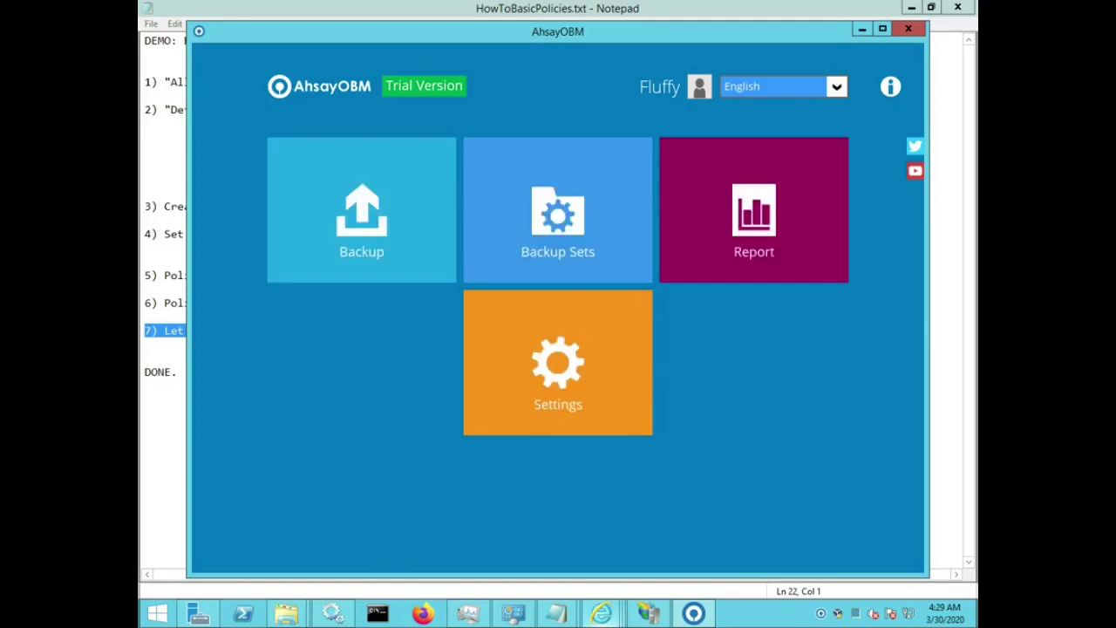
Switch back to AhsayCBS in Internet Explorer and open the list of backup users.
{"action": "mouse_move", "coordinate": [601, 613]}
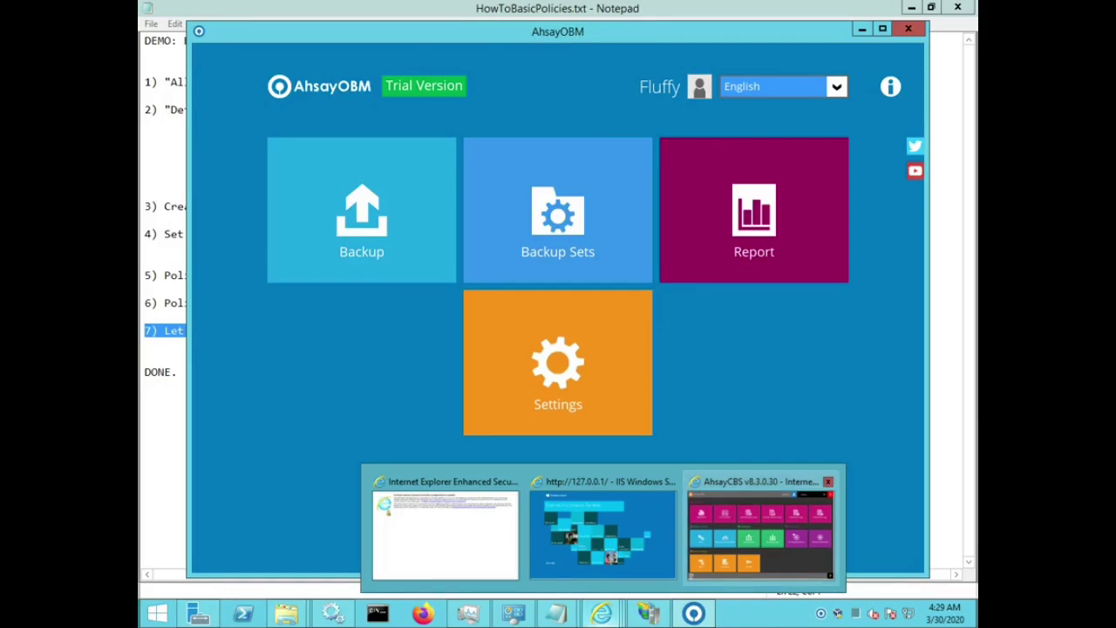
{"action": "left_click", "coordinate": [758, 532]}
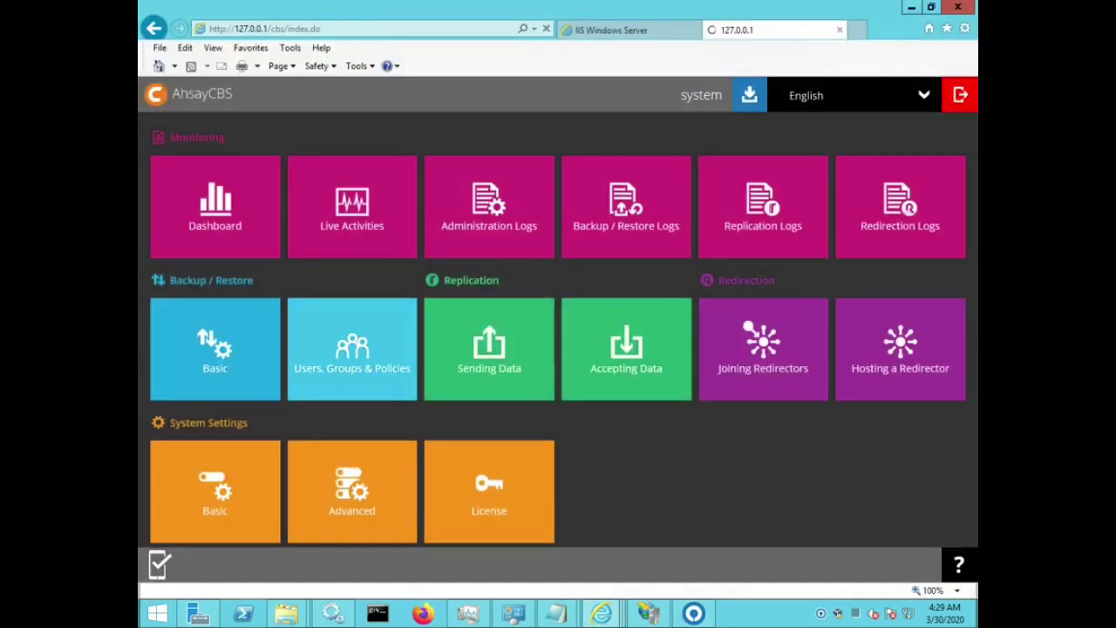
{"action": "left_click", "coordinate": [353, 353]}
{"action": "left_click", "coordinate": [180, 124]}
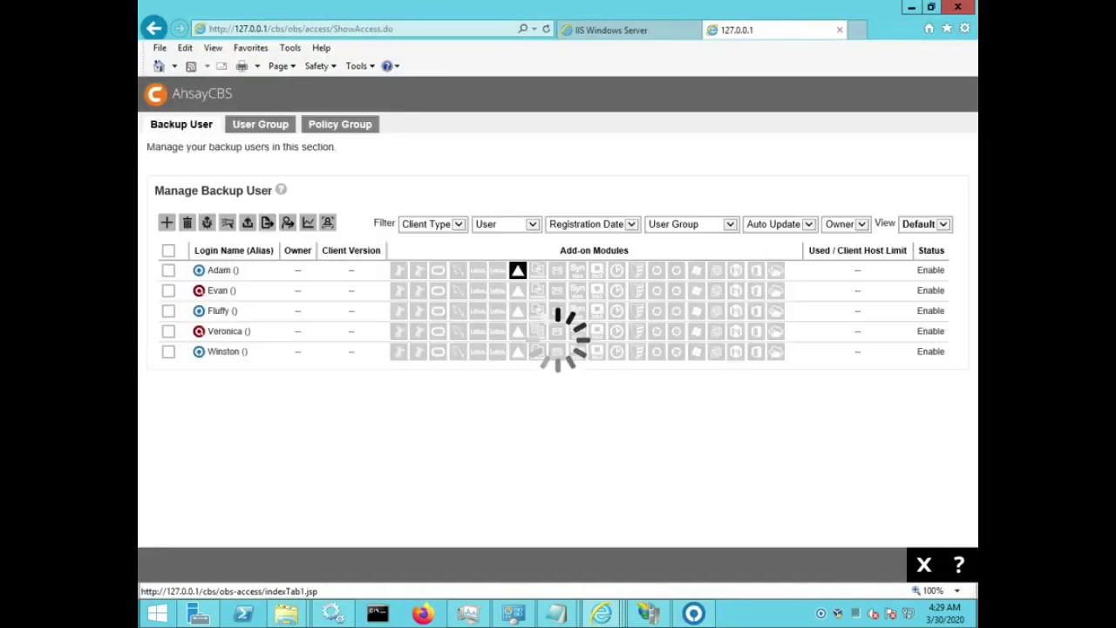
Open the backup user's effective GUI settings policies and highlight the Main Menu > Restore entry and its View value.
{"action": "left_click", "coordinate": [517, 270]}
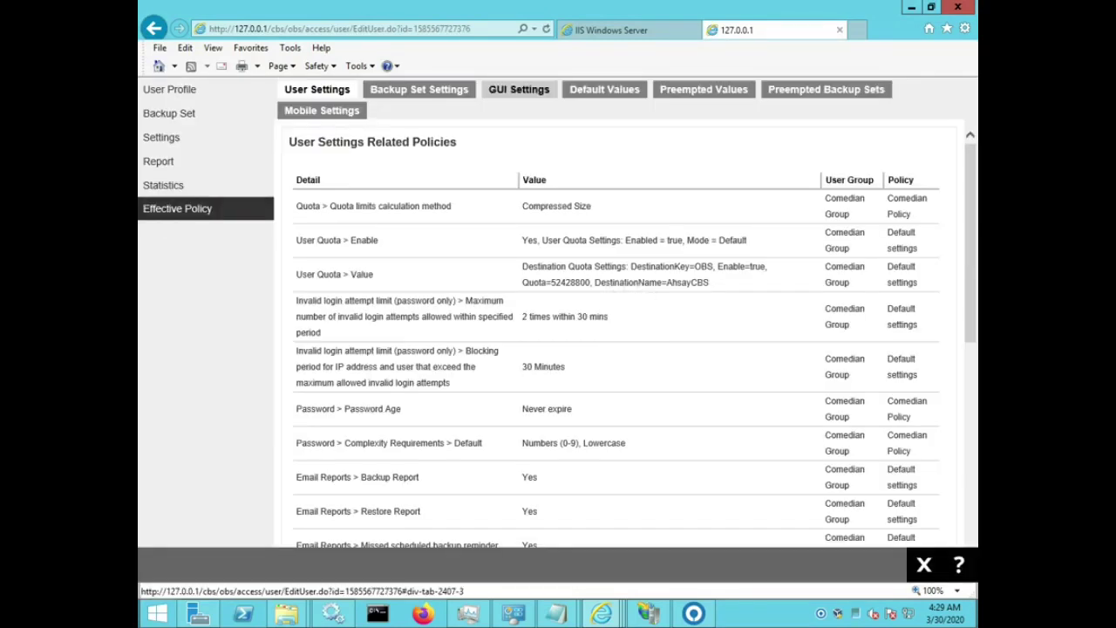
{"action": "left_click", "coordinate": [519, 89]}
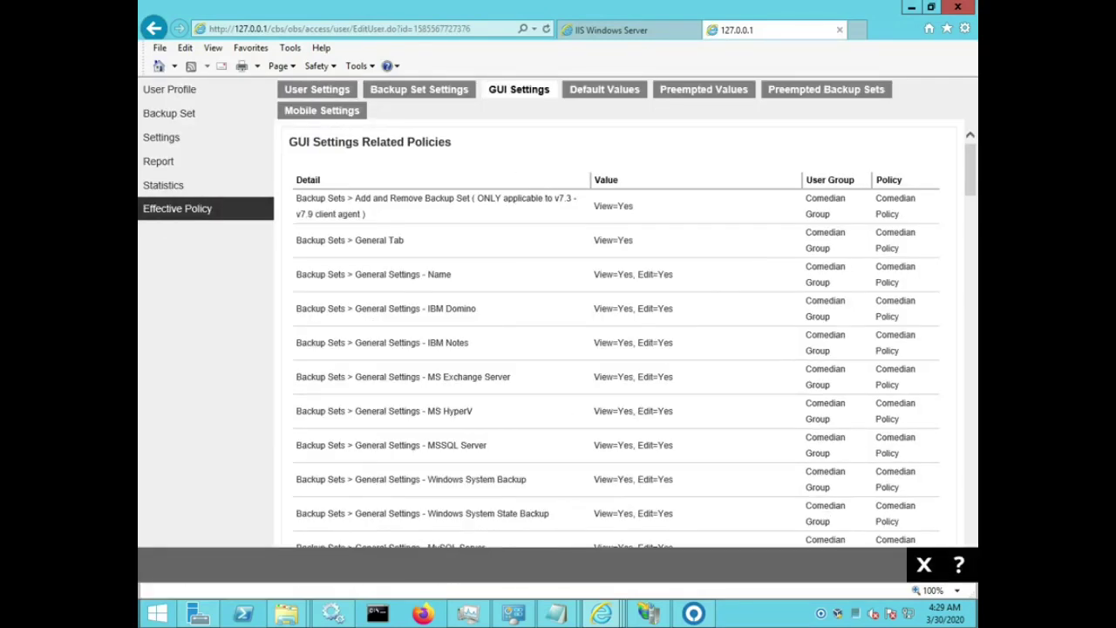
{"action": "scroll", "coordinate": [627, 336], "scroll_direction": "down", "scroll_amount": 5}
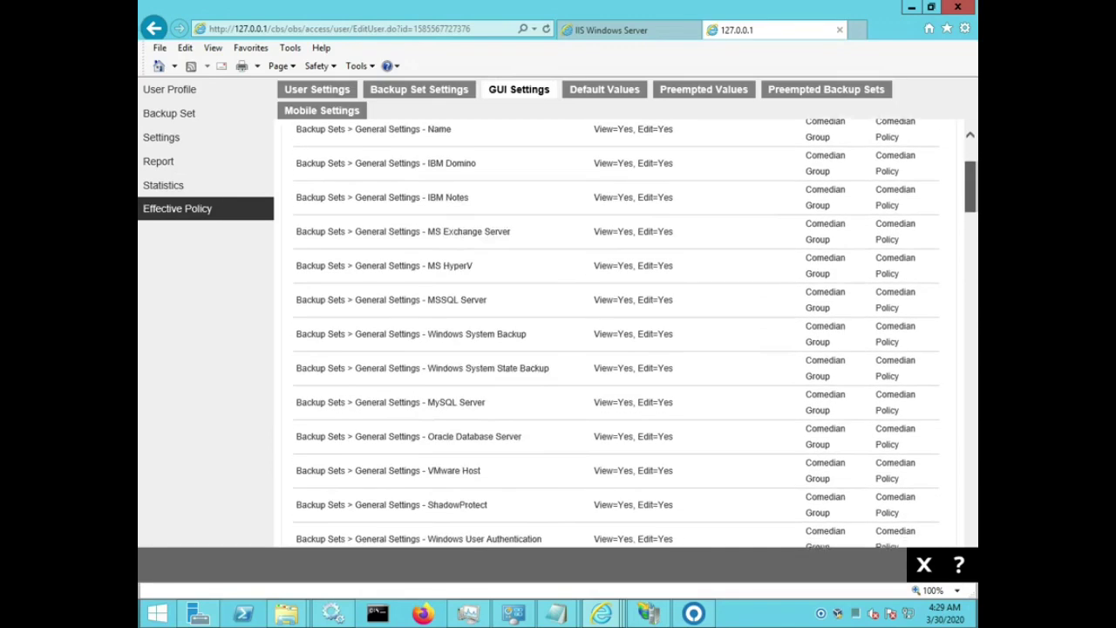
{"action": "scroll", "coordinate": [627, 336], "scroll_direction": "down", "scroll_amount": 7}
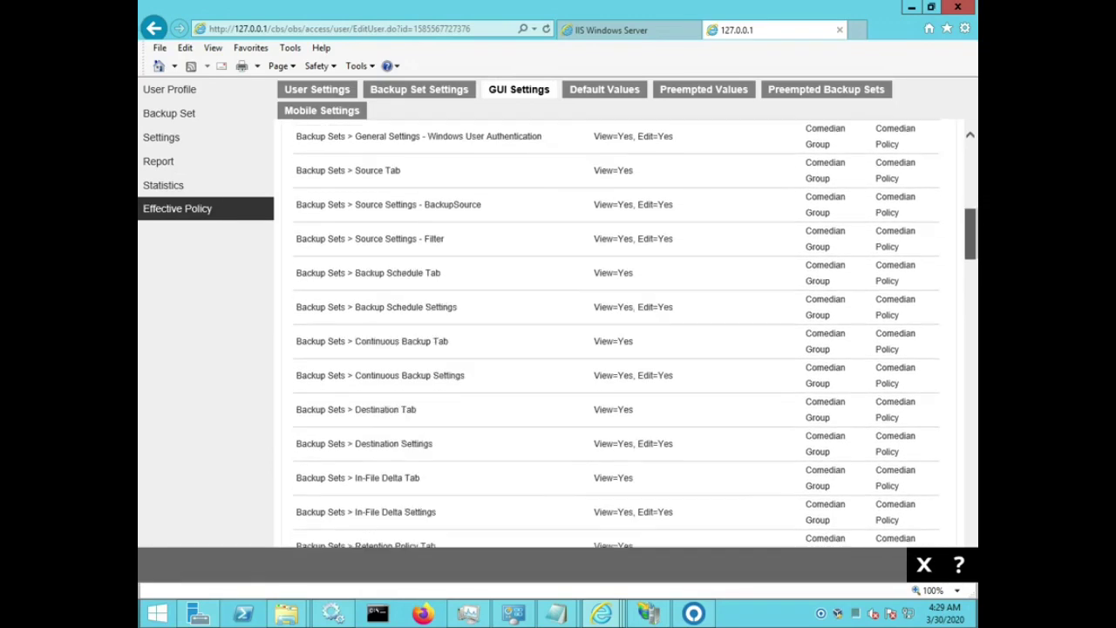
{"action": "scroll", "coordinate": [628, 335], "scroll_direction": "down", "scroll_amount": 7}
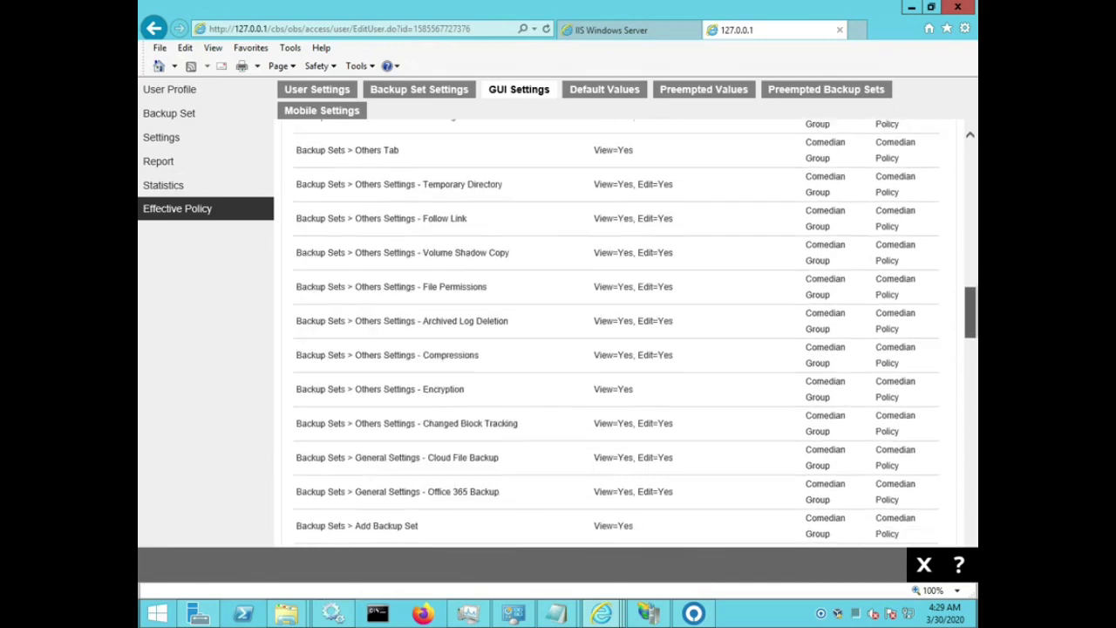
{"action": "scroll", "coordinate": [627, 336], "scroll_direction": "down", "scroll_amount": 1}
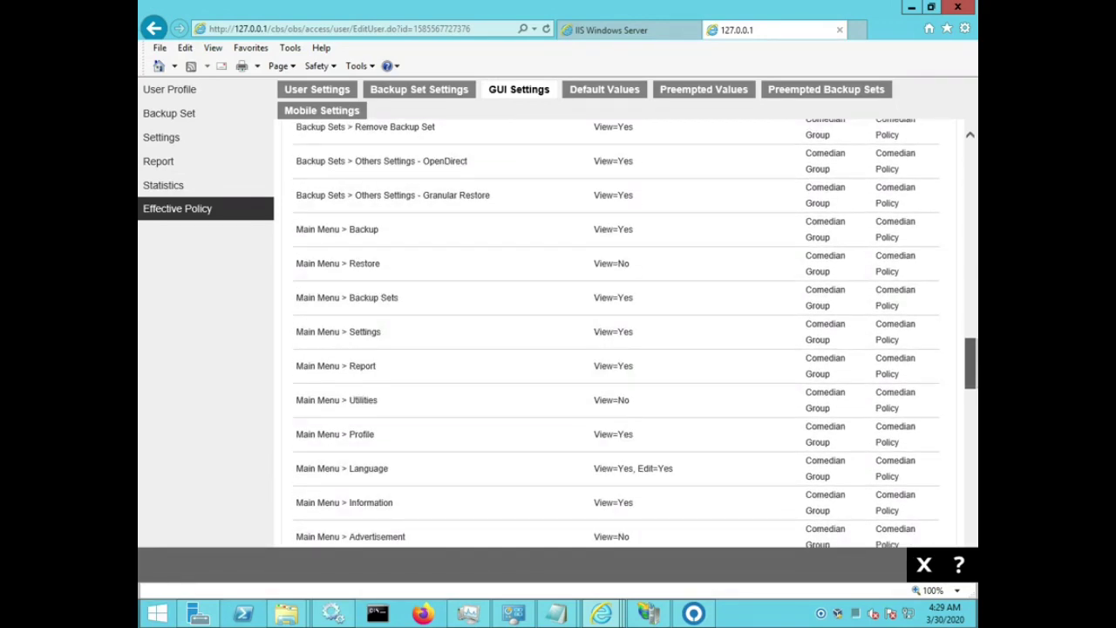
{"action": "left_click_drag", "start_coordinate": [296, 262], "coordinate": [380, 263]}
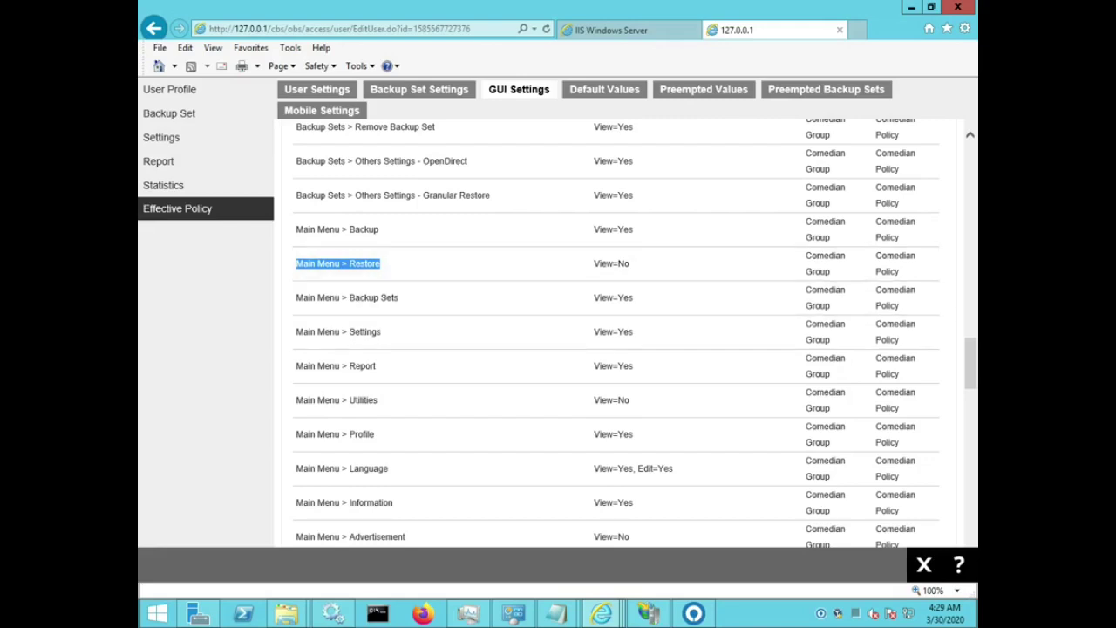
{"action": "mouse_move", "coordinate": [694, 612]}
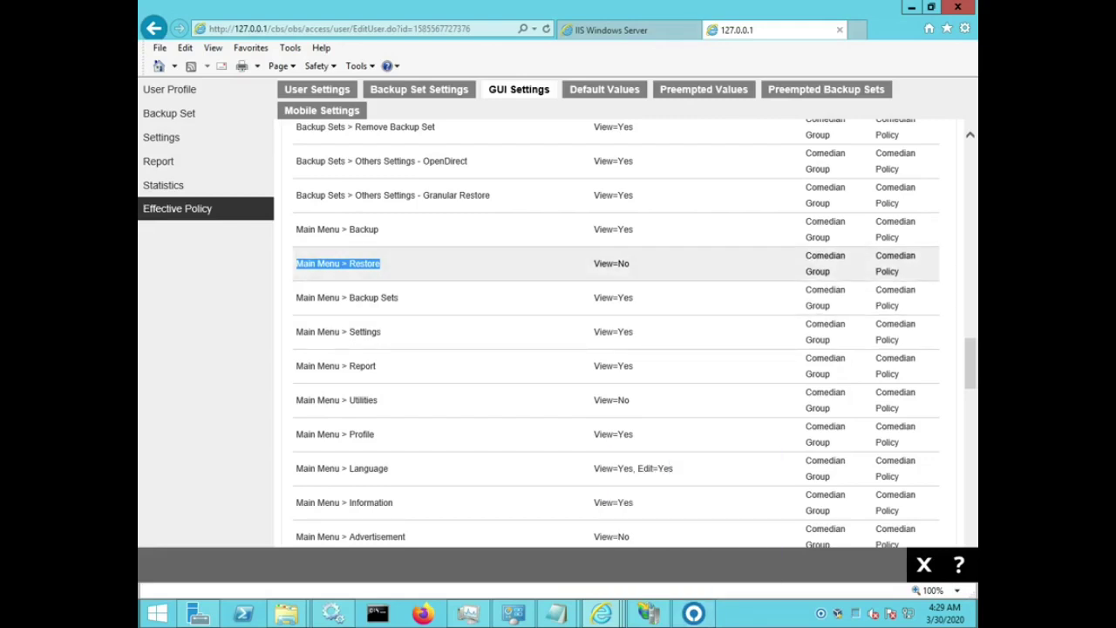
{"action": "left_click_drag", "start_coordinate": [593, 263], "coordinate": [630, 264]}
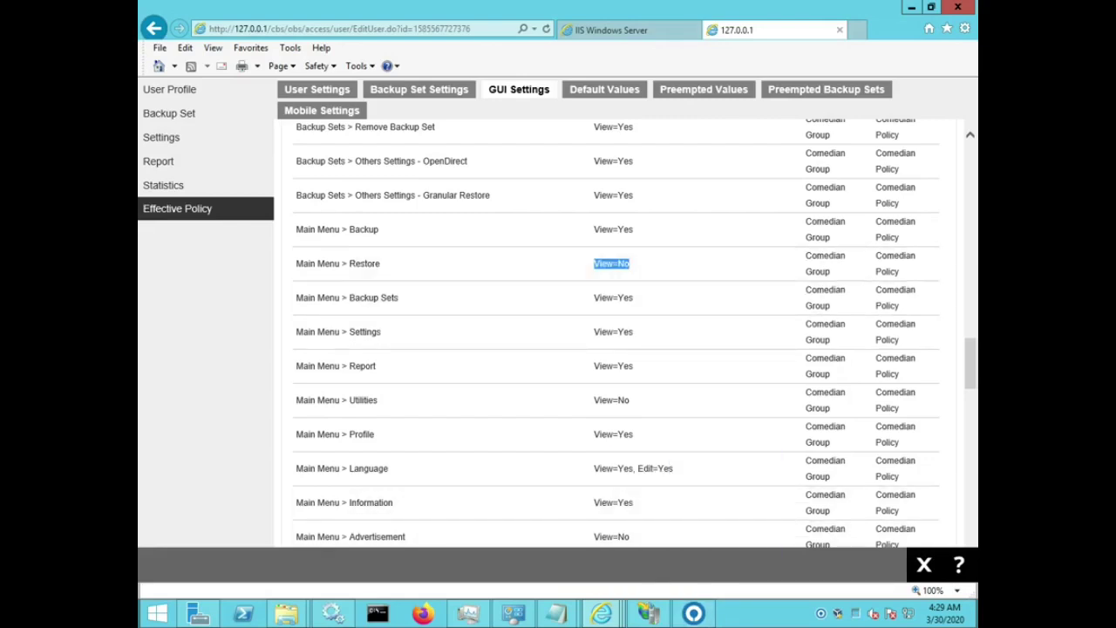
Compare the policy list with the AhsayOBM main screen and highlight the Main Menu > Utilities entry and its View value.
{"action": "left_click", "coordinate": [693, 613]}
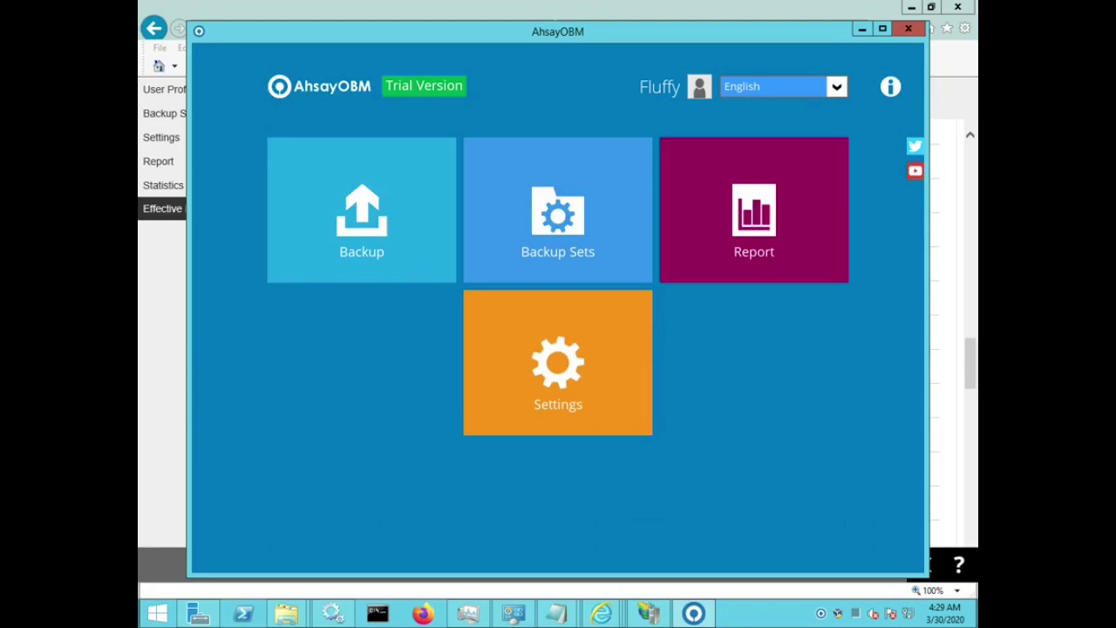
{"action": "left_click", "coordinate": [969, 365]}
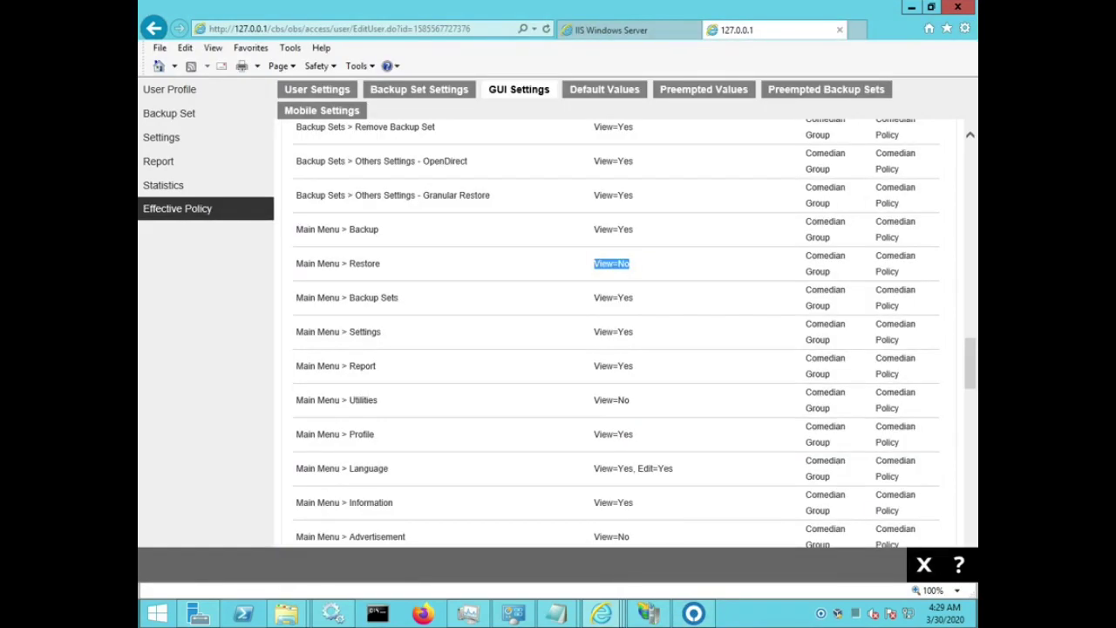
{"action": "left_click_drag", "start_coordinate": [287, 400], "coordinate": [381, 401]}
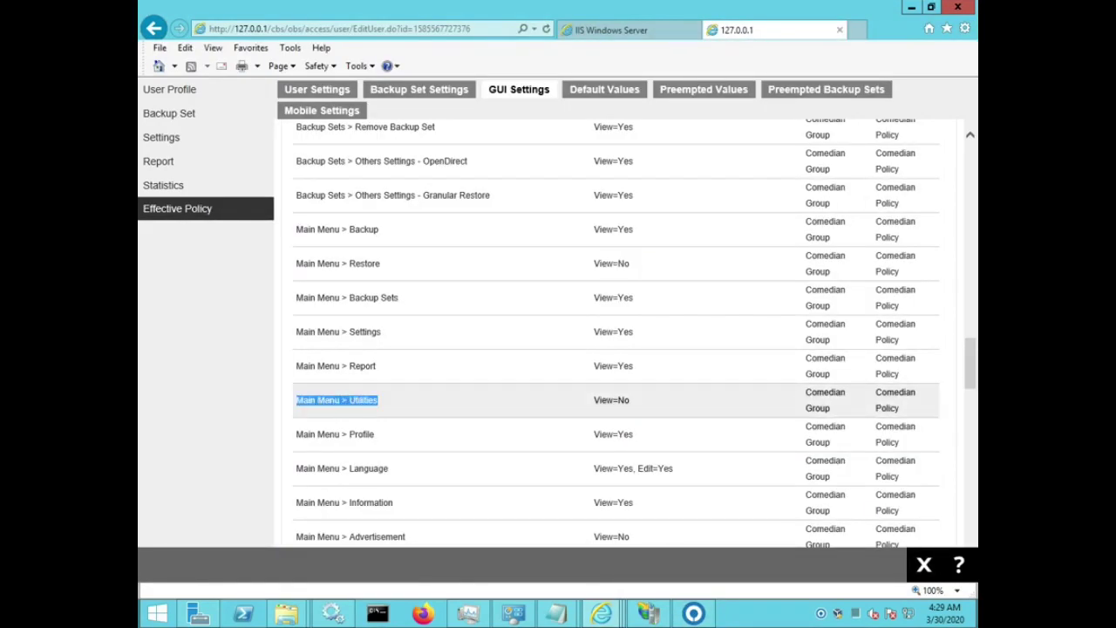
{"action": "left_click_drag", "start_coordinate": [593, 400], "coordinate": [629, 400]}
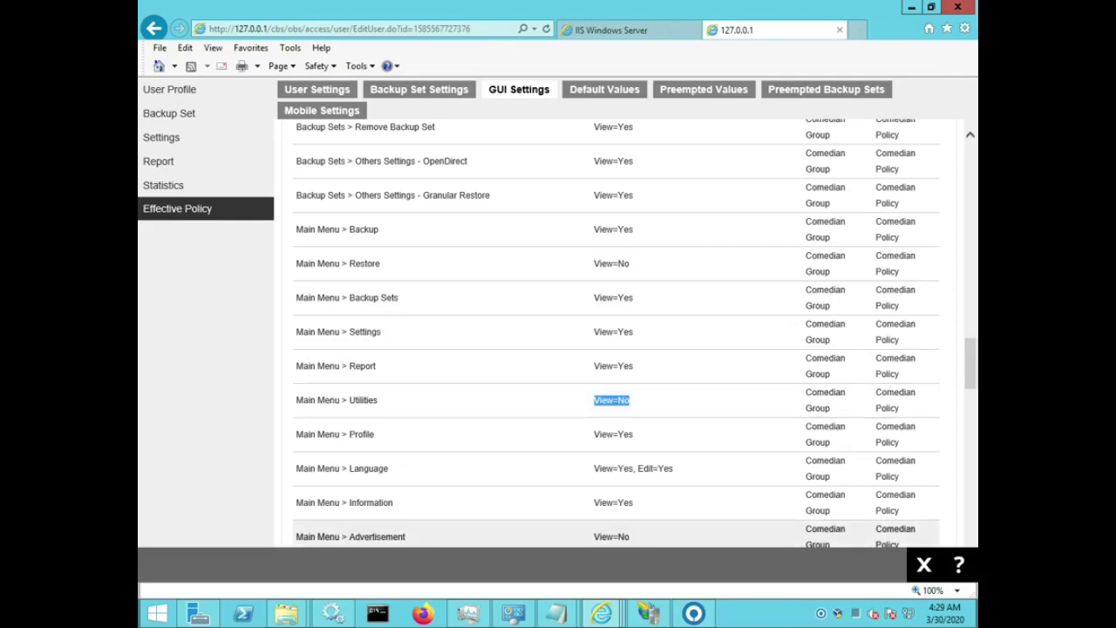
{"action": "key", "text": "alt+Tab"}
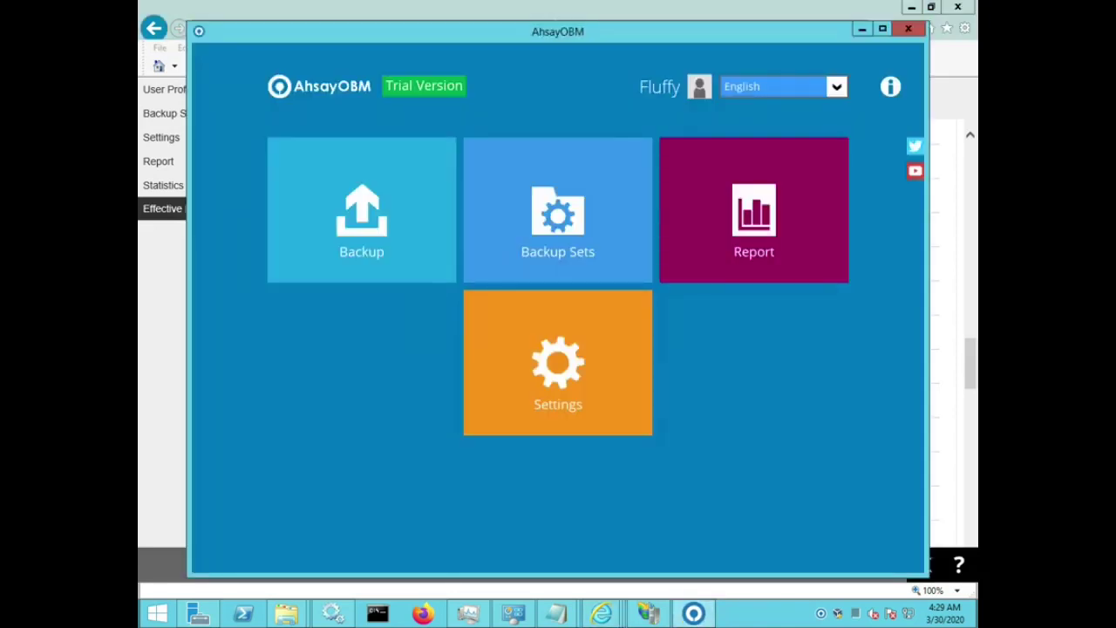
{"action": "key", "text": "alt+Tab"}
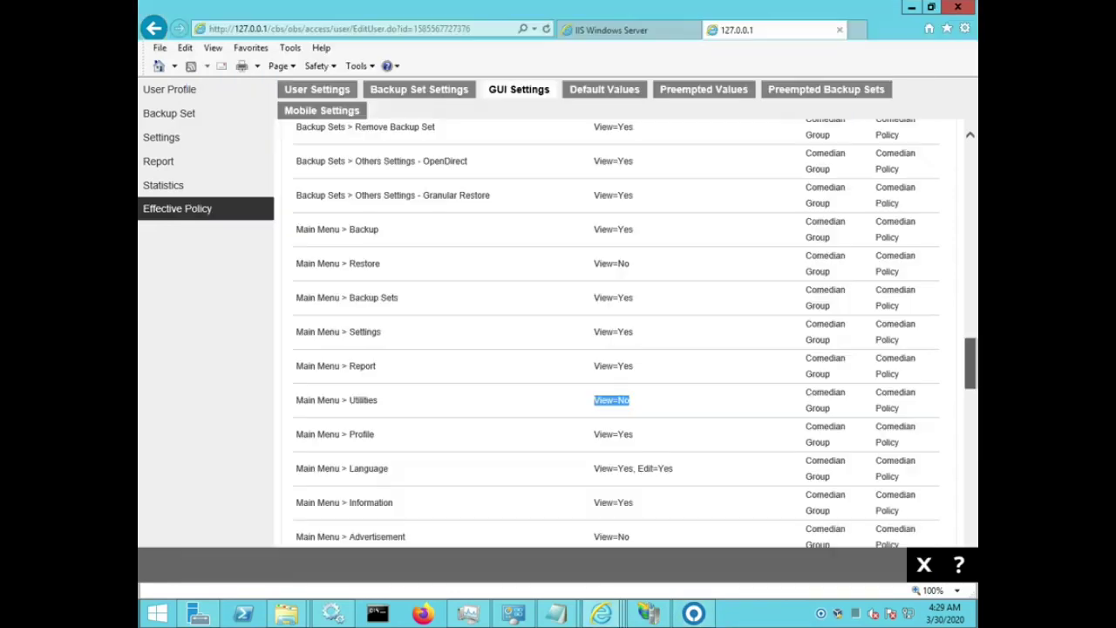
Find the Links to Social Media policies and check them against the AhsayOBM main screen.
{"action": "scroll", "coordinate": [636, 333], "scroll_direction": "down", "scroll_amount": 5}
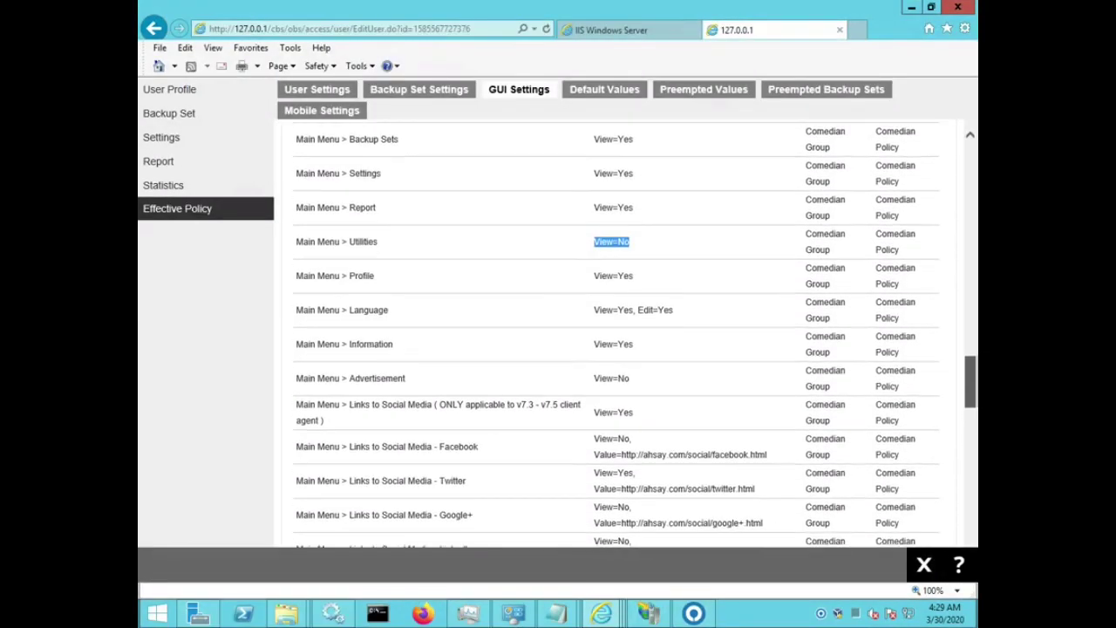
{"action": "scroll", "coordinate": [635, 333], "scroll_direction": "down", "scroll_amount": 1}
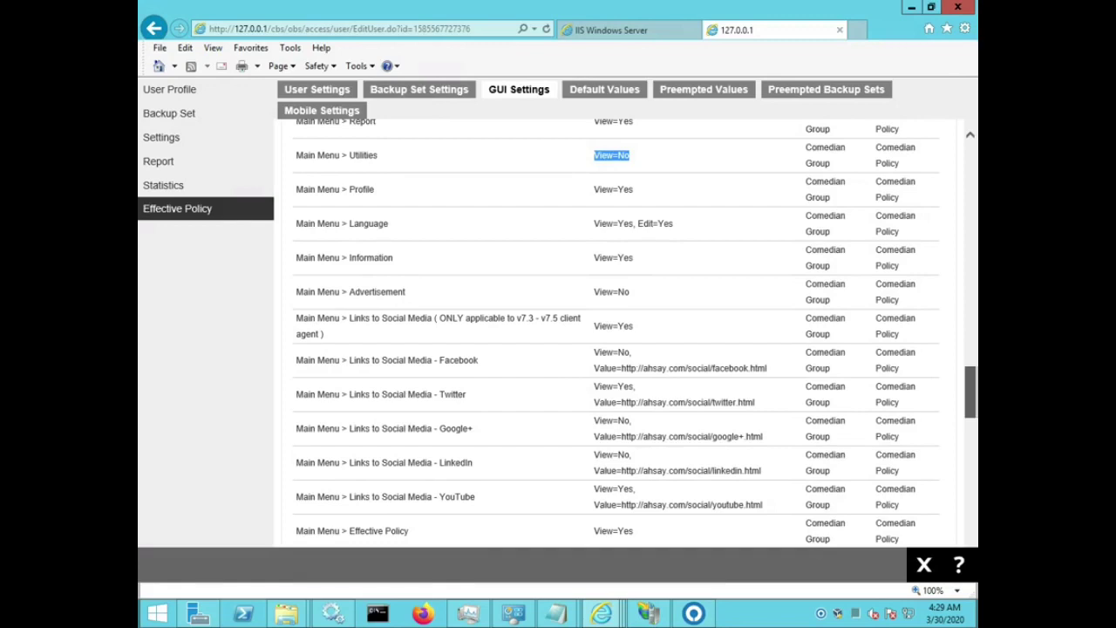
{"action": "key", "text": "alt+Tab"}
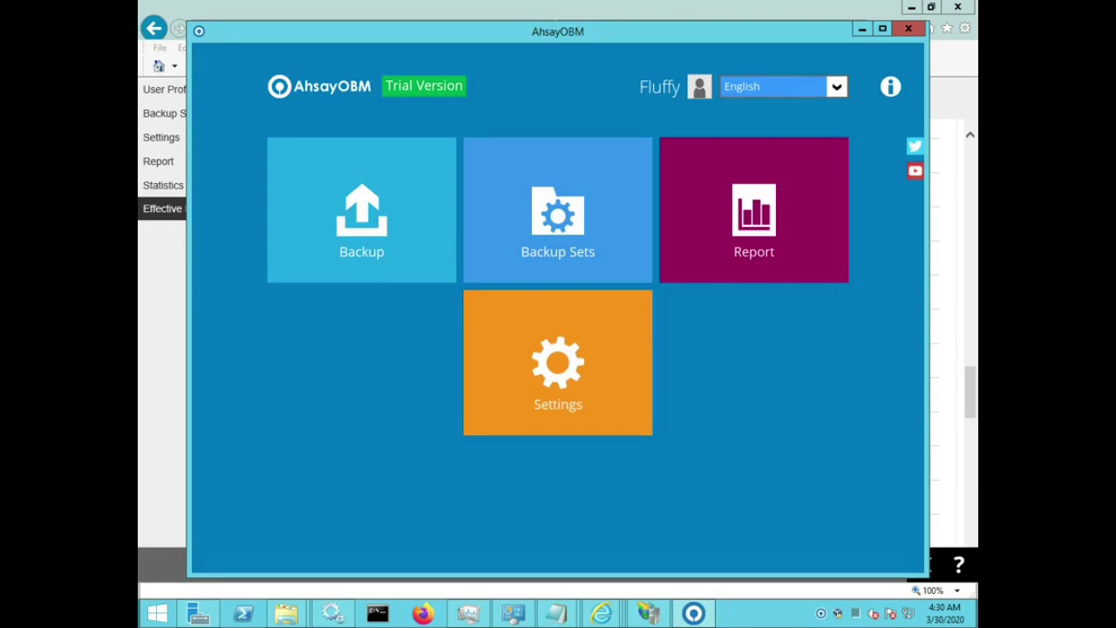
{"action": "key", "text": "alt+Tab"}
{"action": "scroll", "coordinate": [611, 332], "scroll_direction": "down", "scroll_amount": 8}
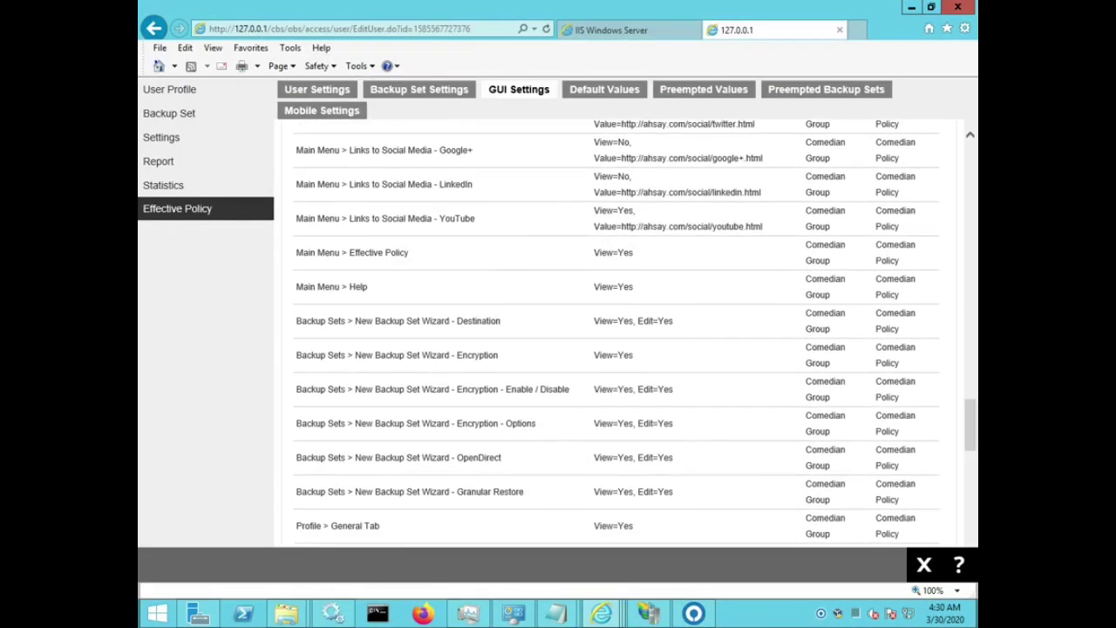
Highlight the Facebook, Twitter, Google+, LinkedIn and YouTube link policies in turn, each with its View value.
{"action": "scroll", "coordinate": [610, 331], "scroll_direction": "up", "scroll_amount": 3}
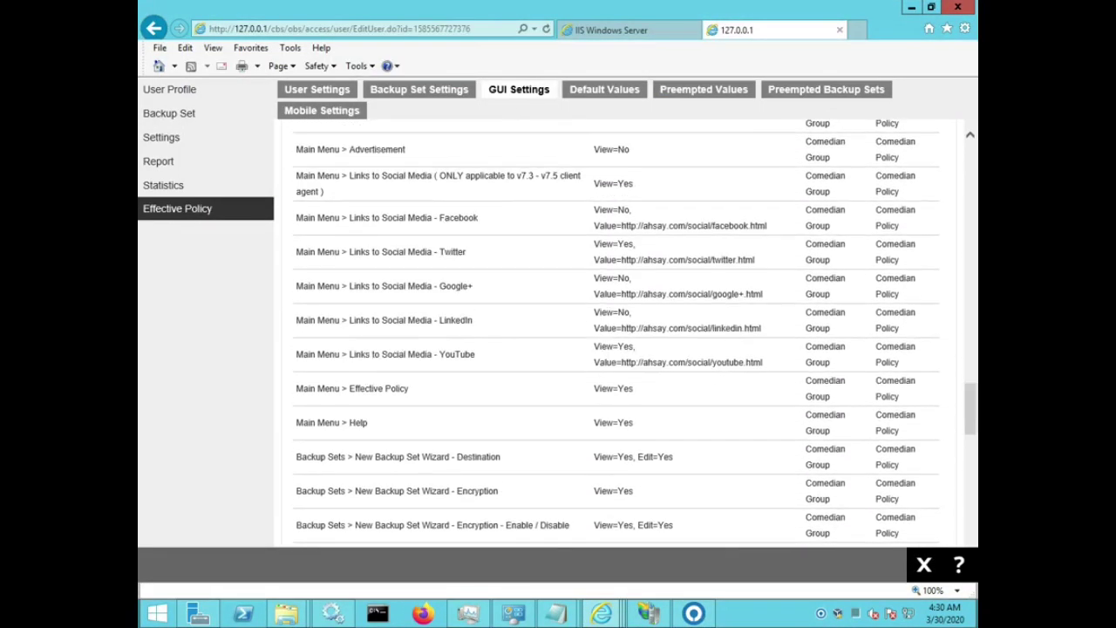
{"action": "double_click", "coordinate": [457, 217]}
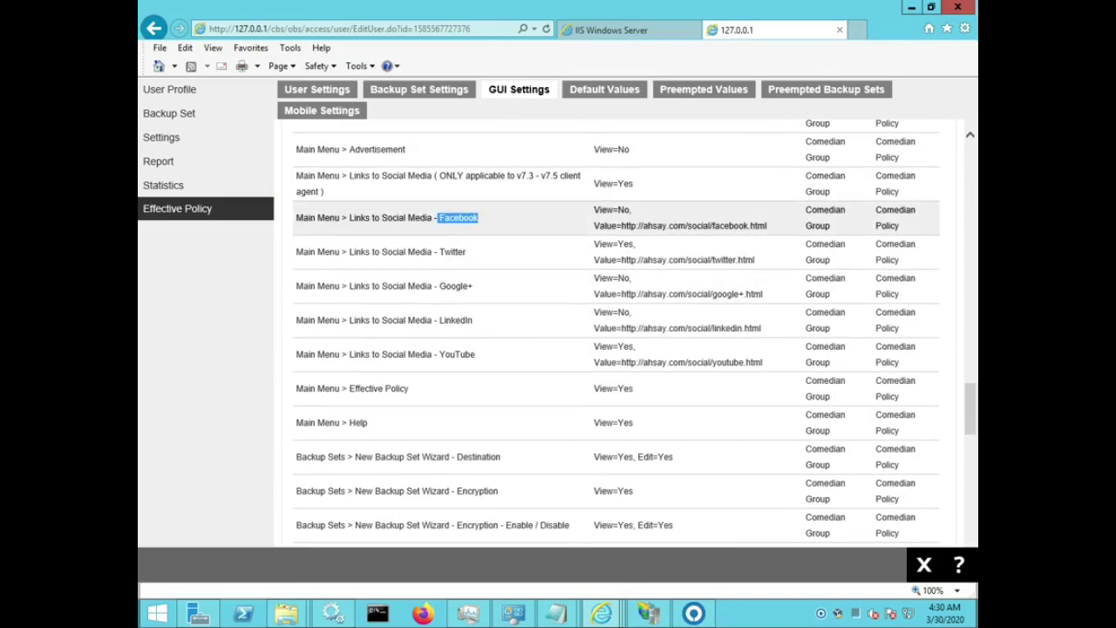
{"action": "left_click_drag", "start_coordinate": [595, 210], "coordinate": [632, 211]}
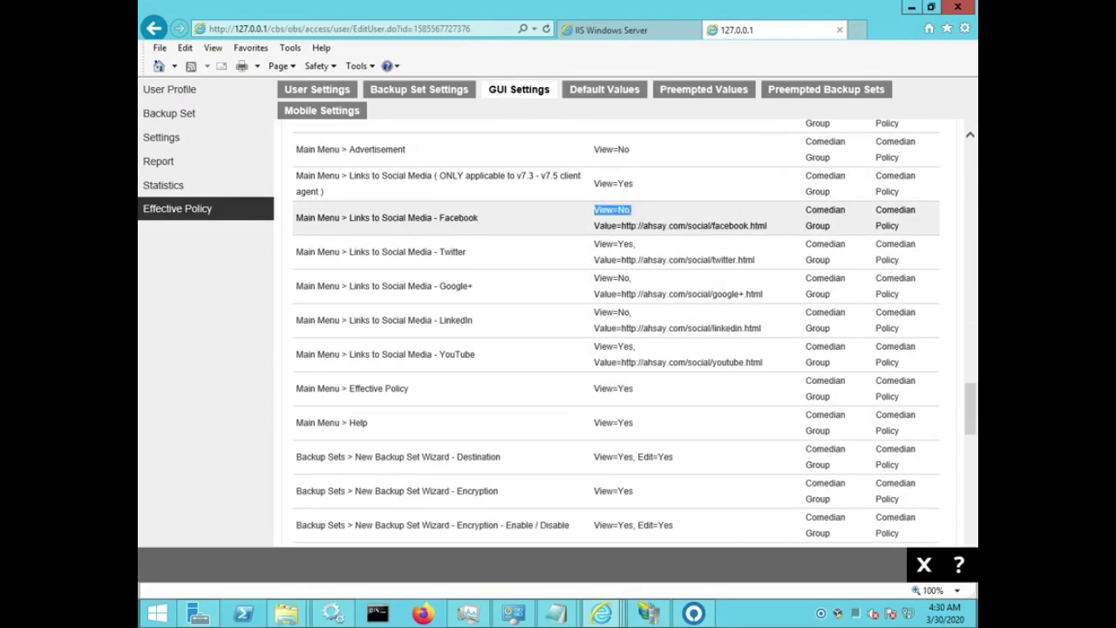
{"action": "double_click", "coordinate": [453, 252]}
{"action": "left_click_drag", "start_coordinate": [595, 244], "coordinate": [636, 244]}
{"action": "left_click_drag", "start_coordinate": [441, 286], "coordinate": [474, 286]}
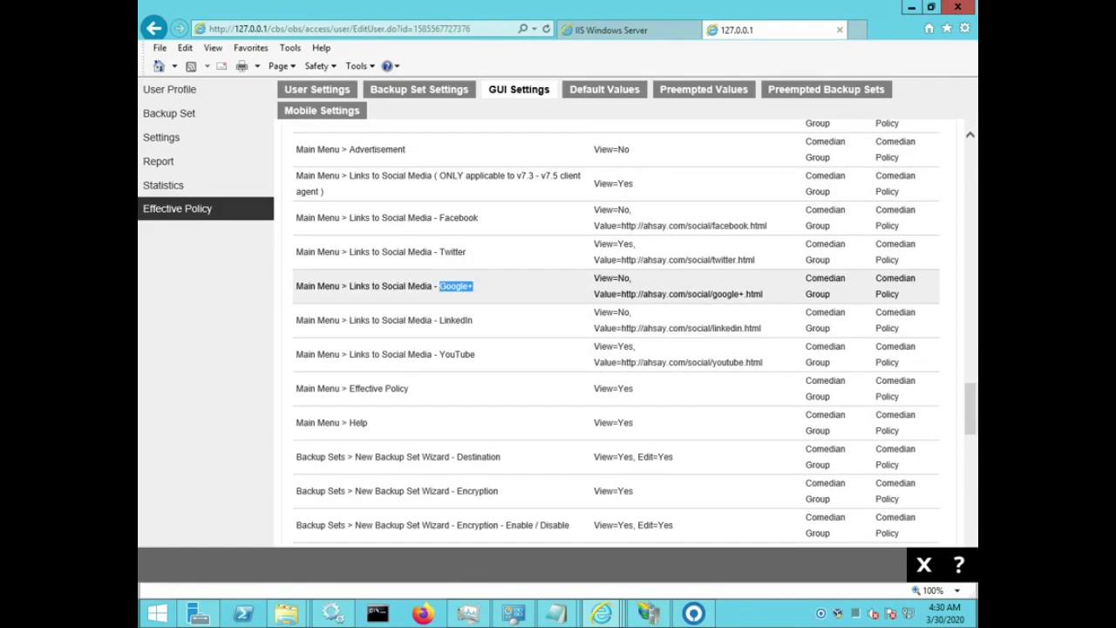
{"action": "left_click_drag", "start_coordinate": [595, 278], "coordinate": [632, 278]}
{"action": "left_click_drag", "start_coordinate": [440, 320], "coordinate": [473, 320]}
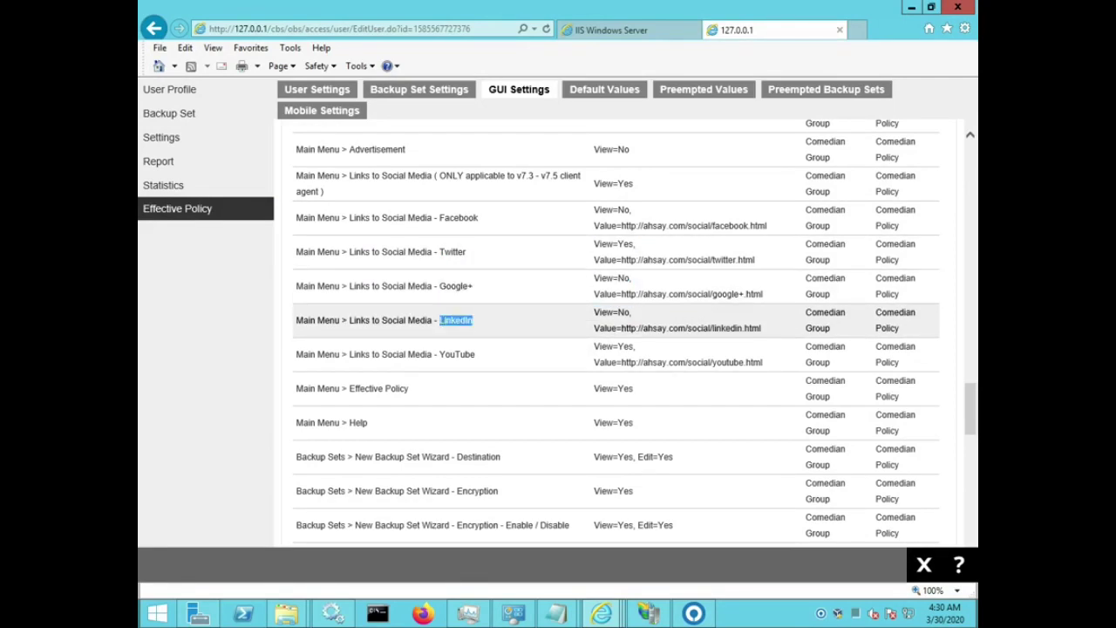
{"action": "left_click_drag", "start_coordinate": [594, 312], "coordinate": [634, 312]}
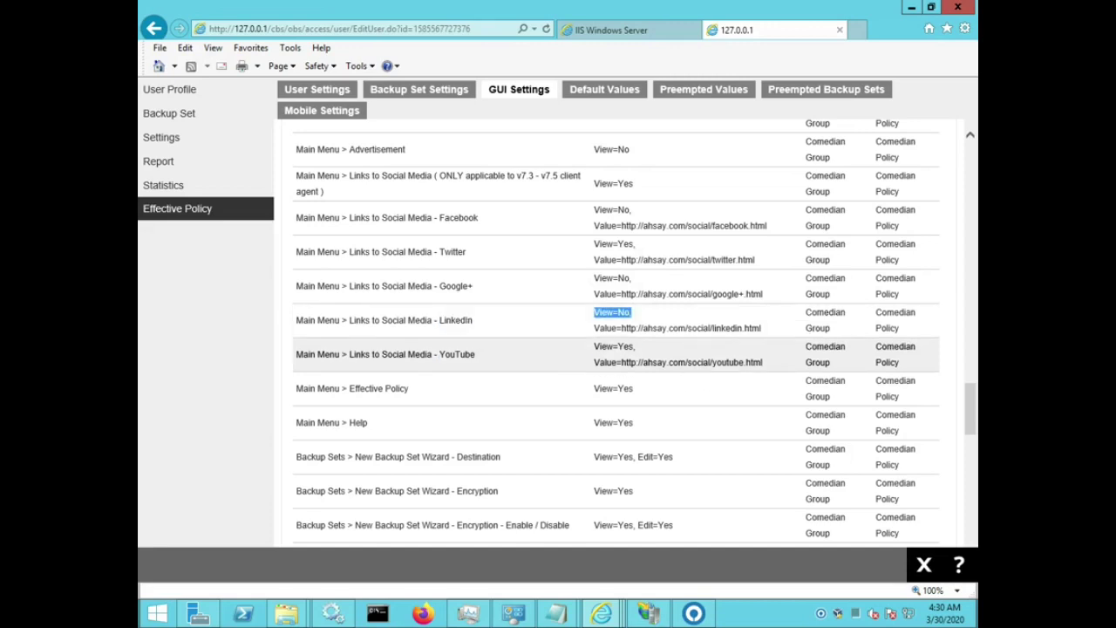
{"action": "left_click_drag", "start_coordinate": [440, 354], "coordinate": [475, 353]}
{"action": "left_click_drag", "start_coordinate": [595, 347], "coordinate": [636, 346]}
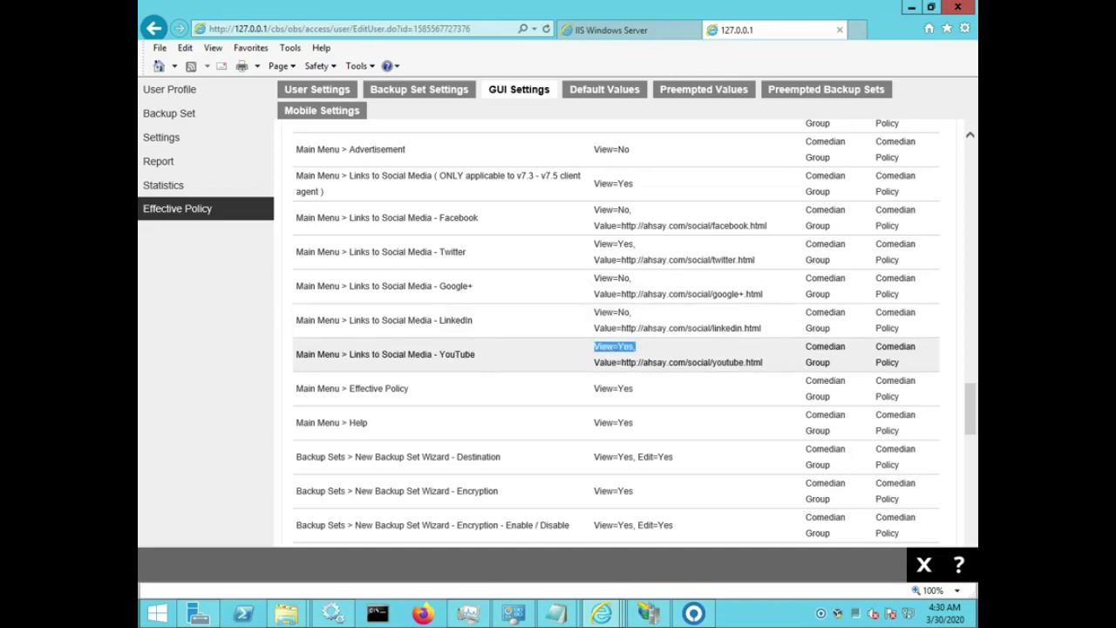
Highlight the YouTube and Twitter link entries again and compare them with the social links in AhsayOBM.
{"action": "left_click_drag", "start_coordinate": [441, 354], "coordinate": [475, 354]}
{"action": "left_click_drag", "start_coordinate": [440, 252], "coordinate": [466, 252]}
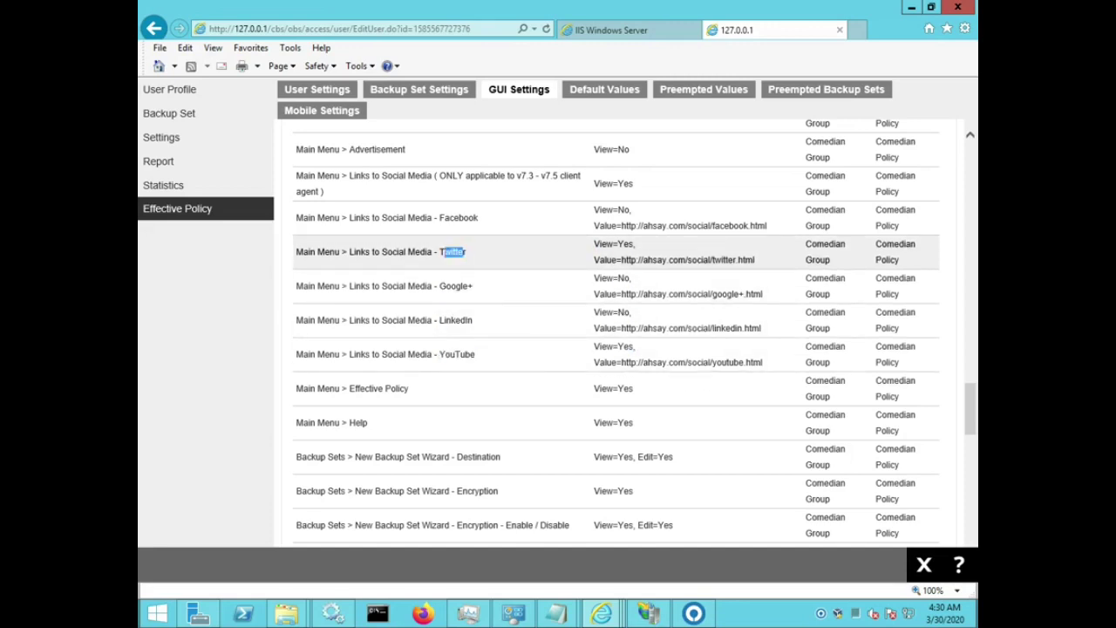
{"action": "left_click", "coordinate": [693, 613]}
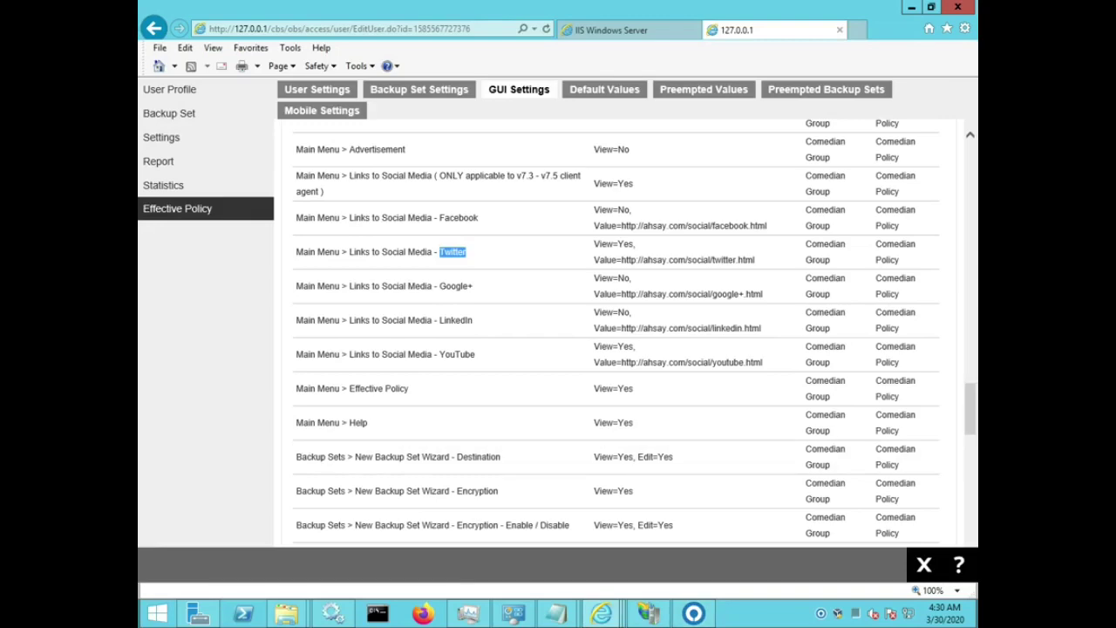
Look through more of the GUI settings policies and review the user's effective backup set settings policies.
{"action": "scroll", "coordinate": [628, 331], "scroll_direction": "down", "scroll_amount": 5}
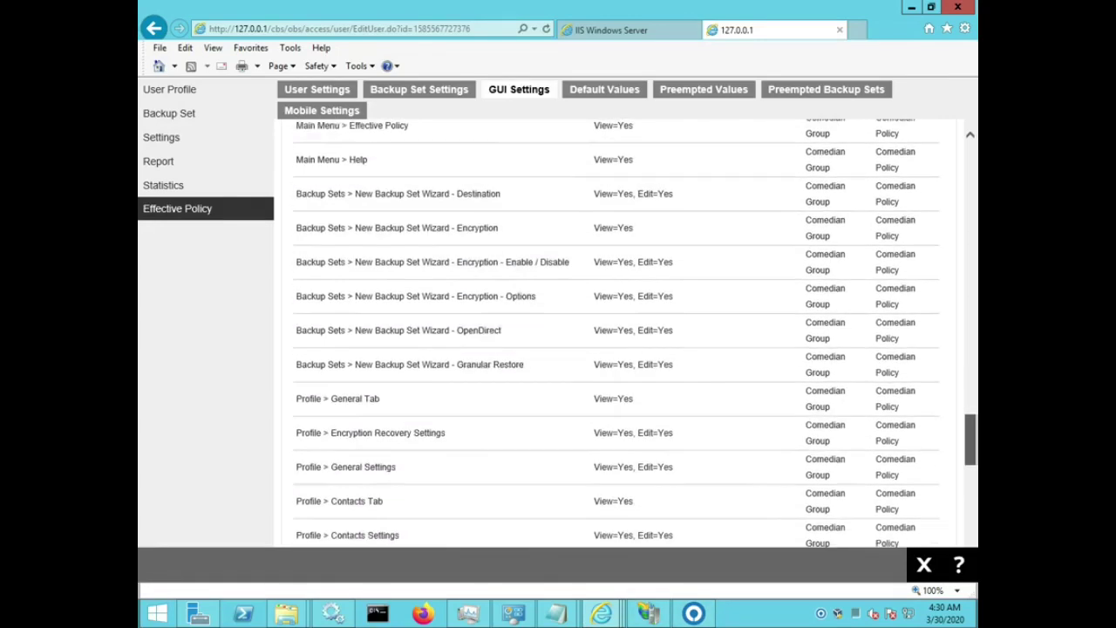
{"action": "mouse_move", "coordinate": [971, 460]}
{"action": "left_mouse_down"}
{"action": "mouse_move", "coordinate": [970, 496]}
{"action": "mouse_move", "coordinate": [971, 458]}
{"action": "left_mouse_up"}
{"action": "left_click", "coordinate": [418, 89]}
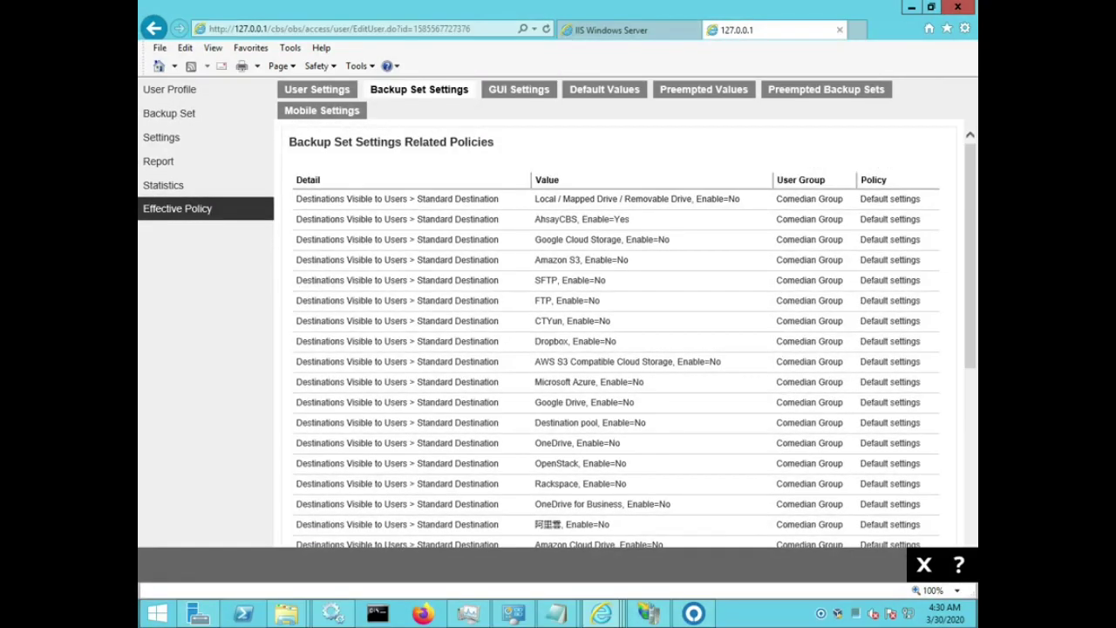
{"action": "scroll", "coordinate": [615, 337], "scroll_direction": "down", "scroll_amount": 5}
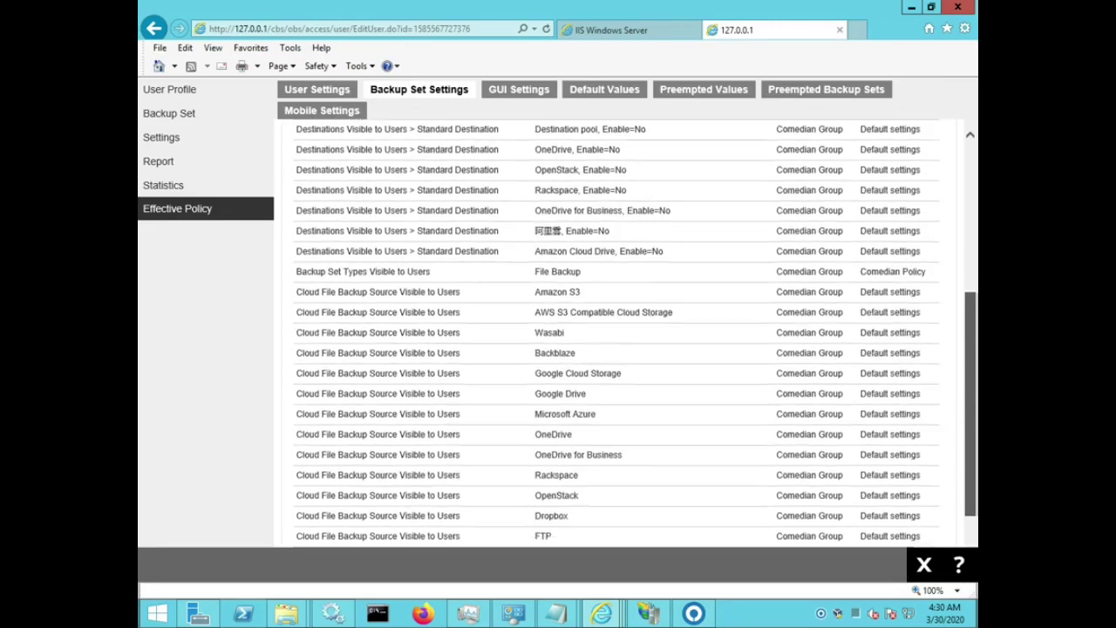
{"action": "left_click_drag", "start_coordinate": [971, 430], "coordinate": [970, 278]}
{"action": "scroll", "coordinate": [615, 336], "scroll_direction": "up", "scroll_amount": 1}
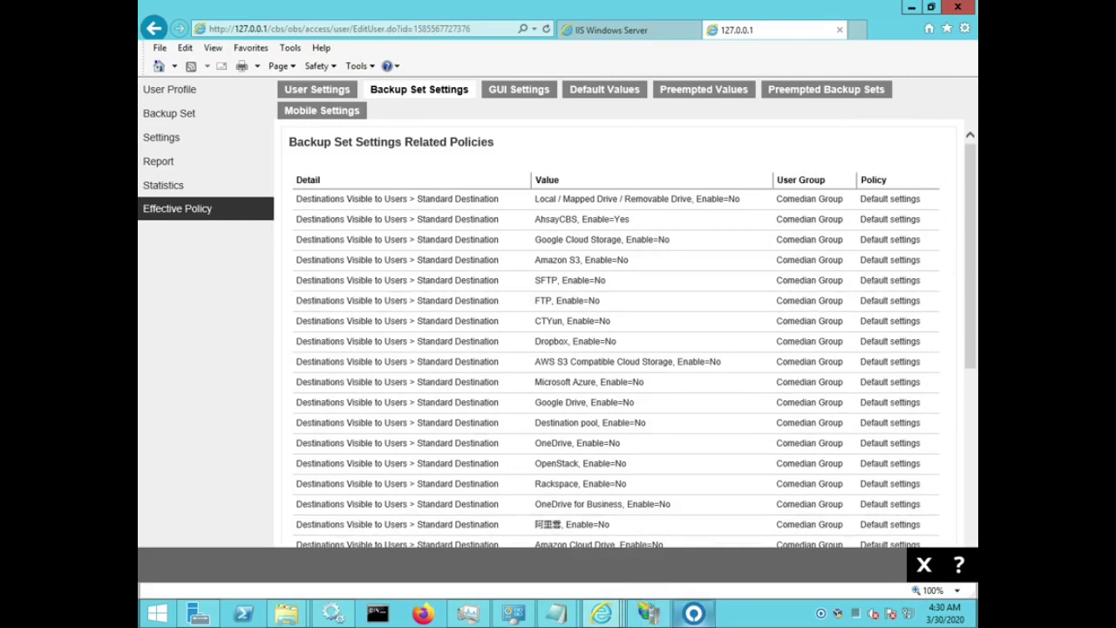
Switch to AhsayOBM, start creating a new backup set and choose File Backup as the backup set type.
{"action": "left_click", "coordinate": [693, 613]}
{"action": "left_click", "coordinate": [557, 214]}
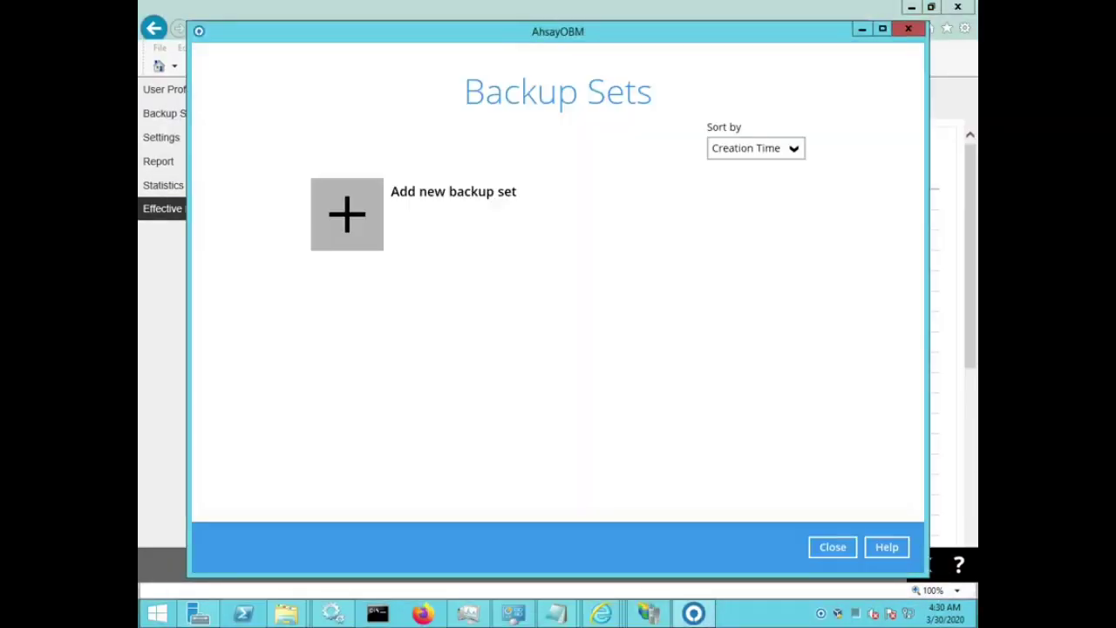
{"action": "left_click", "coordinate": [347, 214]}
{"action": "left_click", "coordinate": [357, 224]}
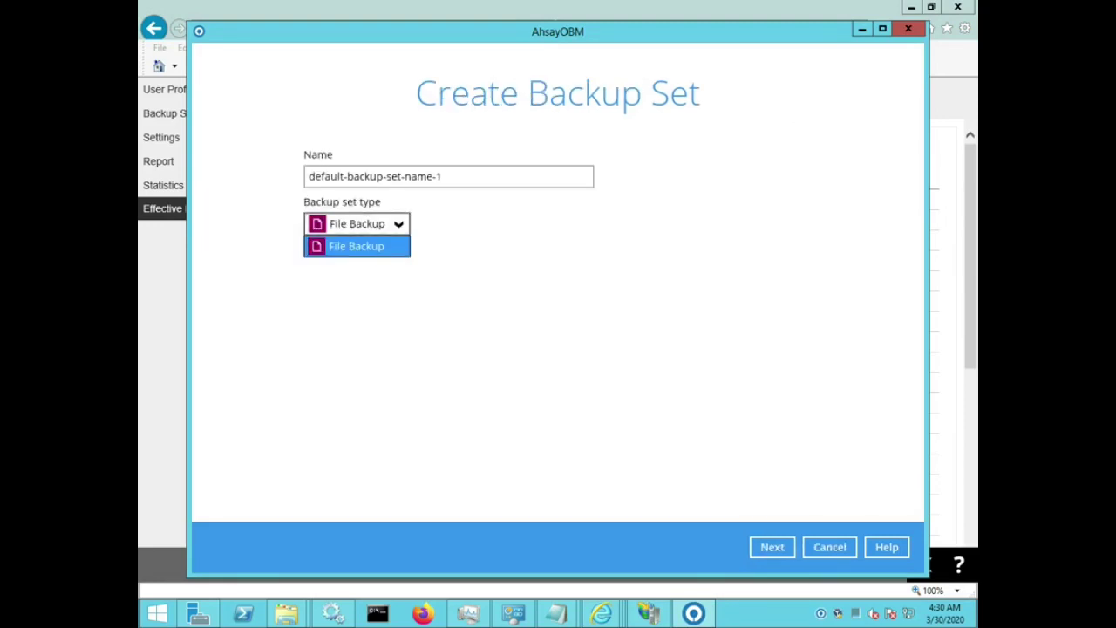
{"action": "left_click", "coordinate": [357, 245]}
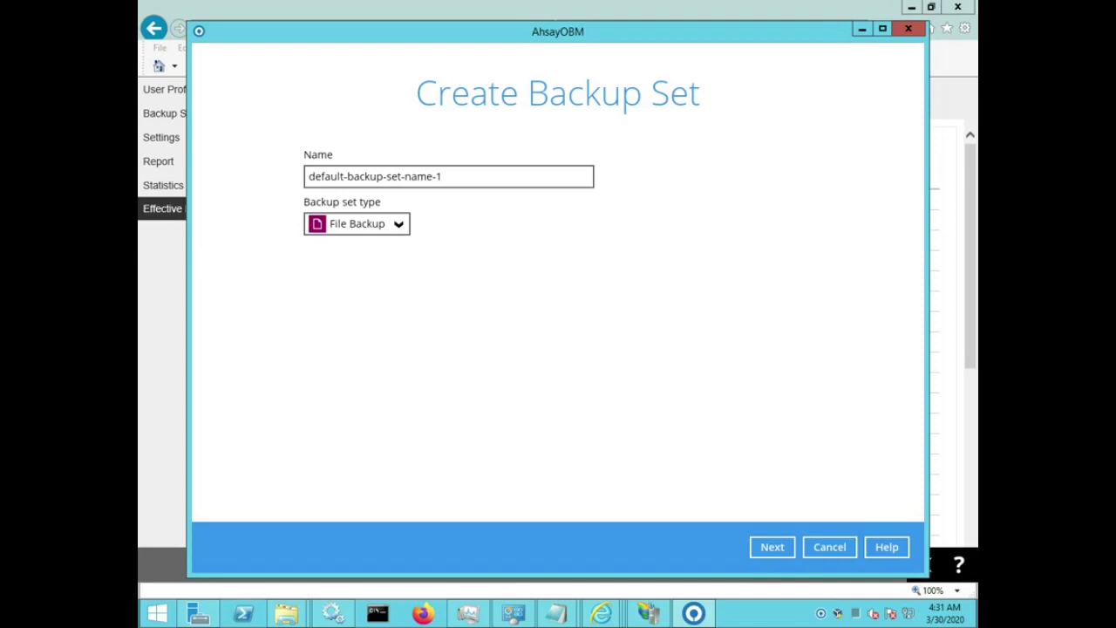
Compare the File Backup name in the user's effective default values policies with the new backup set's name in AhsayOBM.
{"action": "triple_click", "coordinate": [323, 176]}
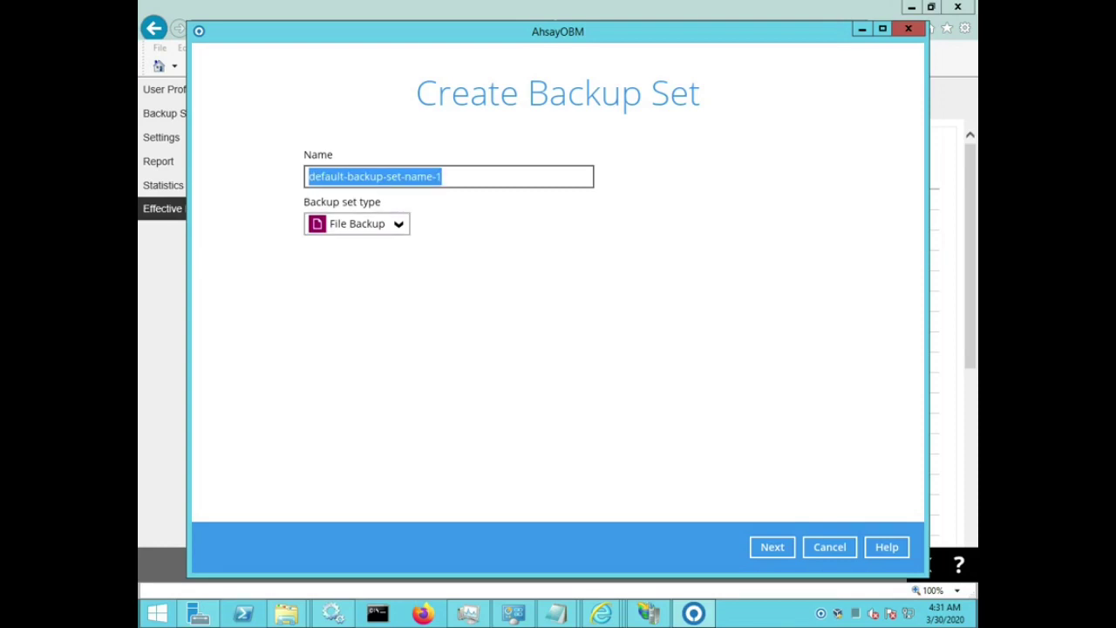
{"action": "mouse_move", "coordinate": [600, 614]}
{"action": "left_click", "coordinate": [758, 523]}
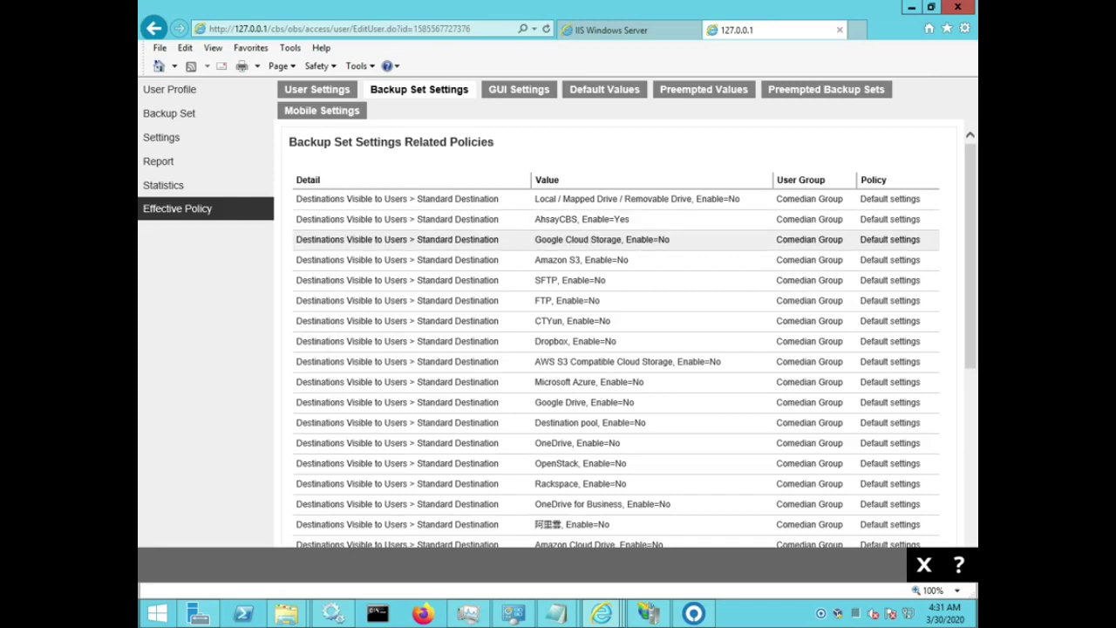
{"action": "left_click", "coordinate": [604, 88]}
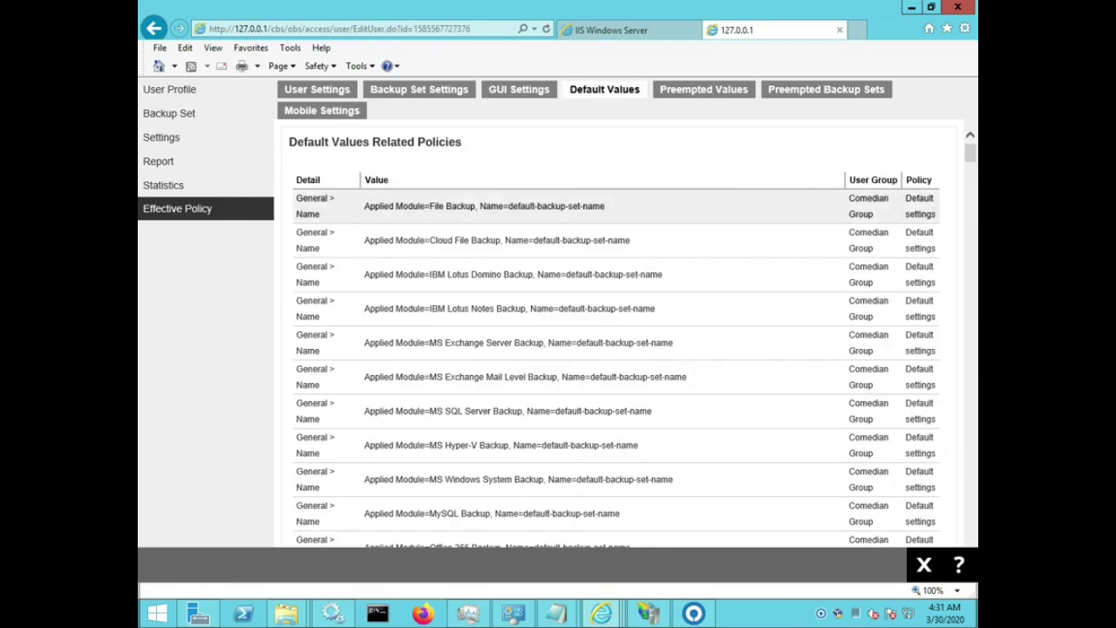
{"action": "left_click_drag", "start_coordinate": [364, 206], "coordinate": [605, 205]}
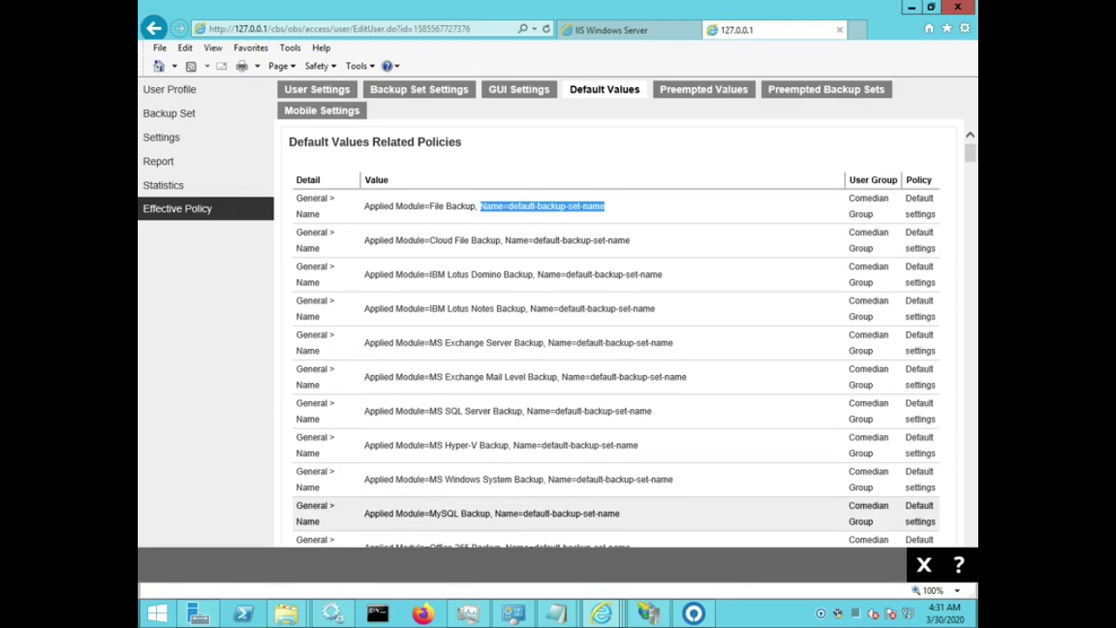
{"action": "mouse_move", "coordinate": [693, 613]}
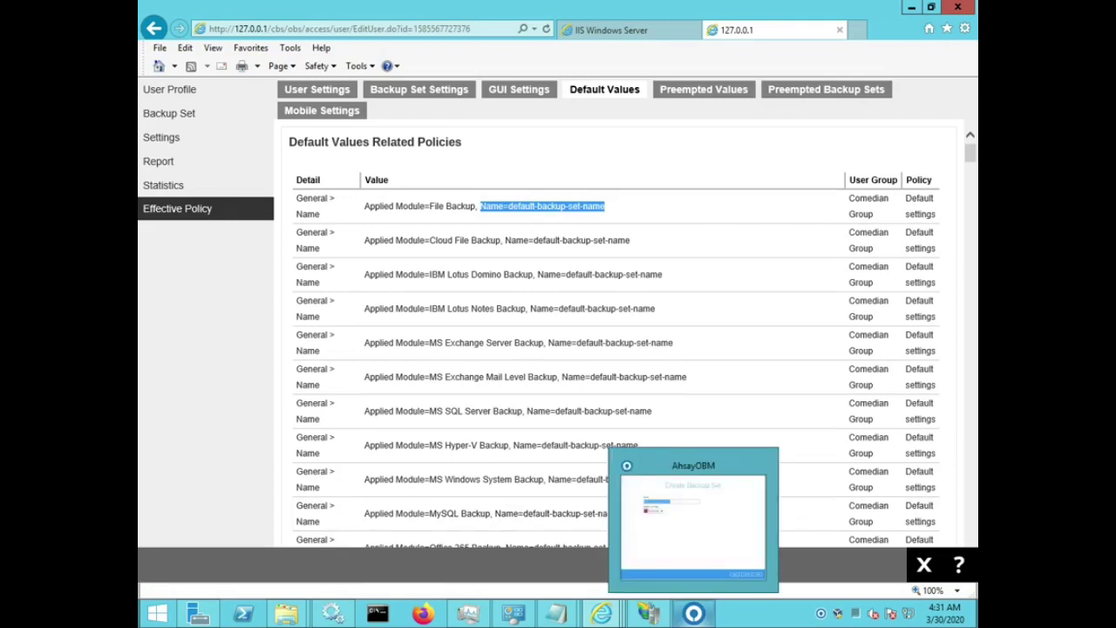
{"action": "left_click", "coordinate": [693, 528]}
{"action": "left_click", "coordinate": [450, 176]}
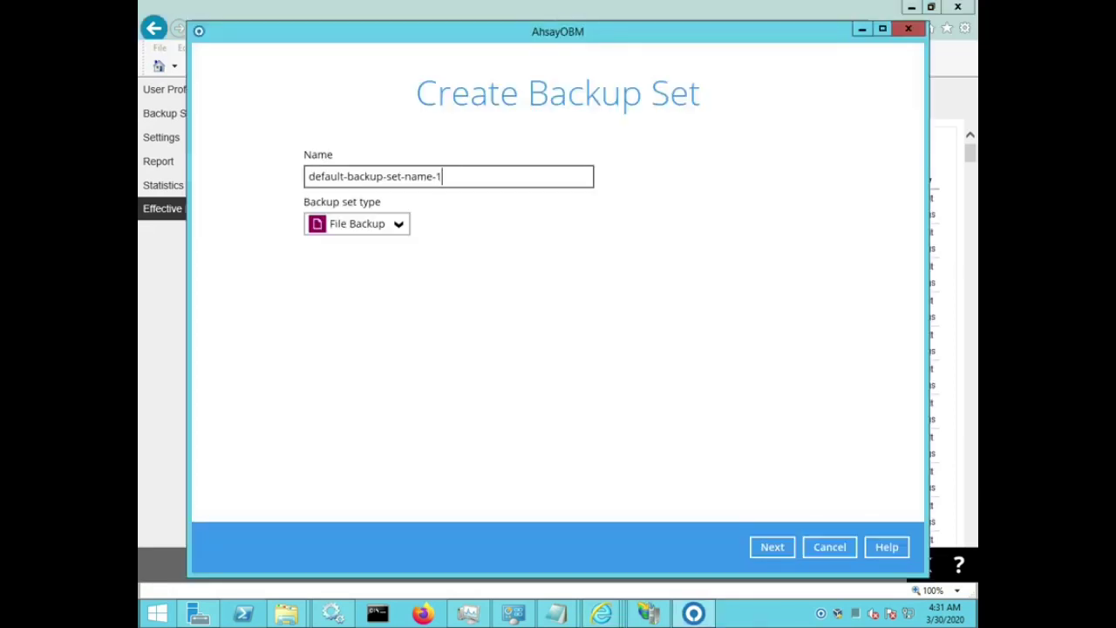
{"action": "left_click_drag", "start_coordinate": [443, 176], "coordinate": [307, 176]}
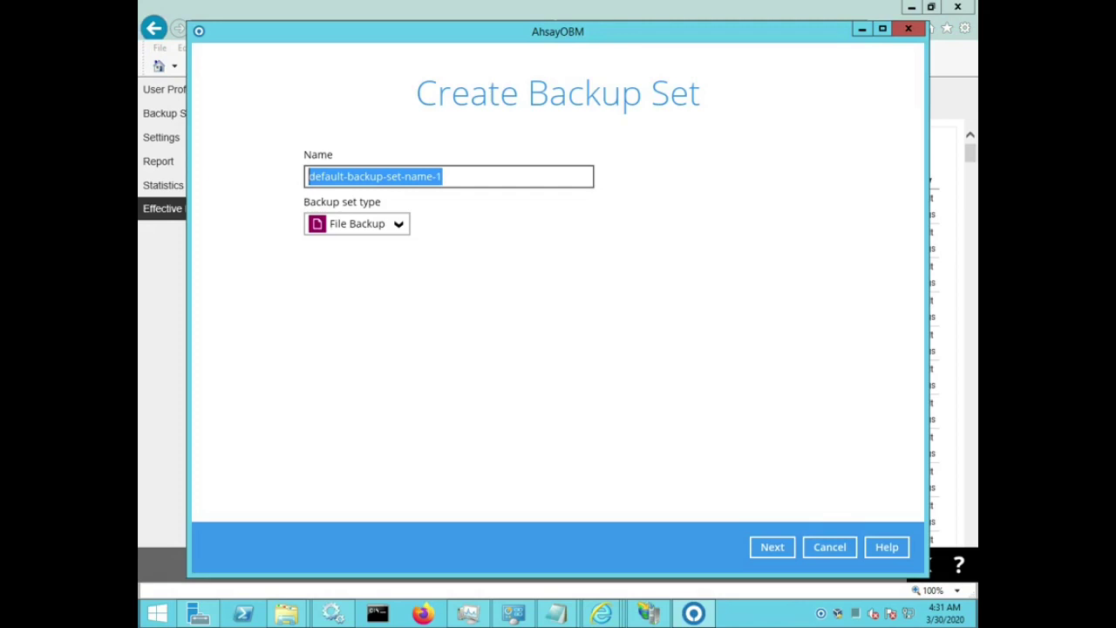
Highlight the Backup Set Types Visible to Users policy and compare it with the backup set types offered in AhsayOBM.
{"action": "key", "text": "alt+Tab"}
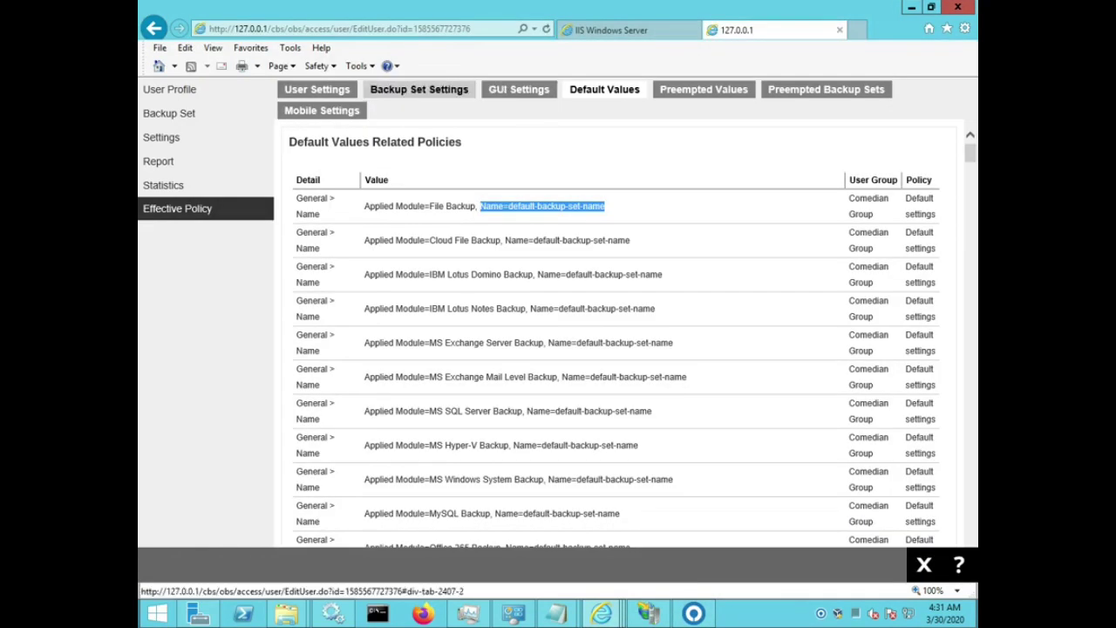
{"action": "left_click", "coordinate": [419, 88]}
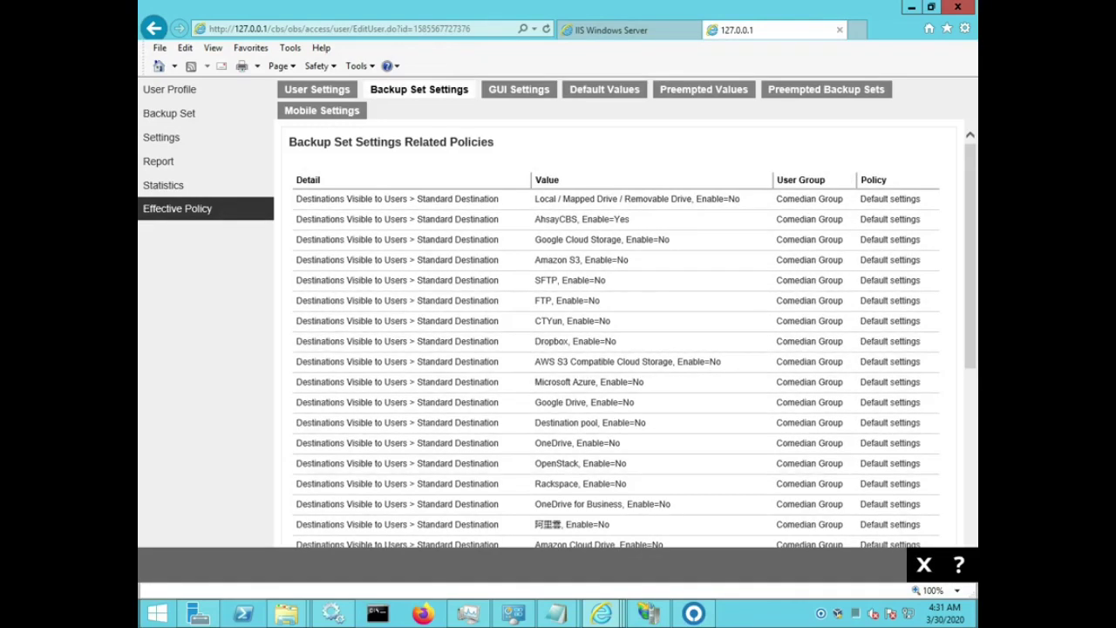
{"action": "scroll", "coordinate": [611, 332], "scroll_direction": "down", "scroll_amount": 5}
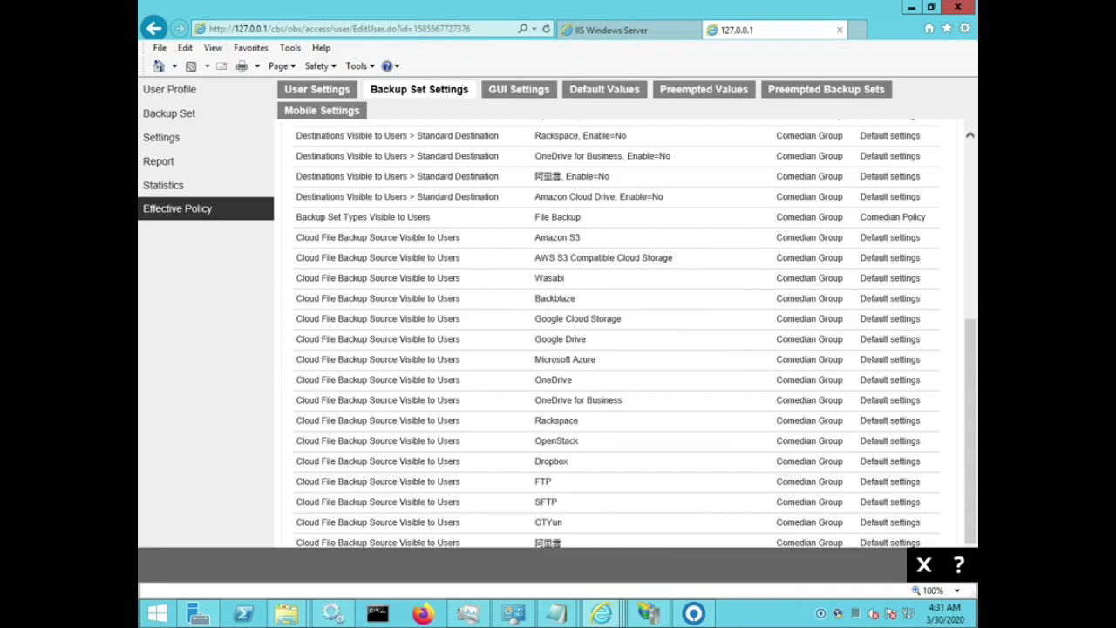
{"action": "left_click_drag", "start_coordinate": [296, 216], "coordinate": [581, 217]}
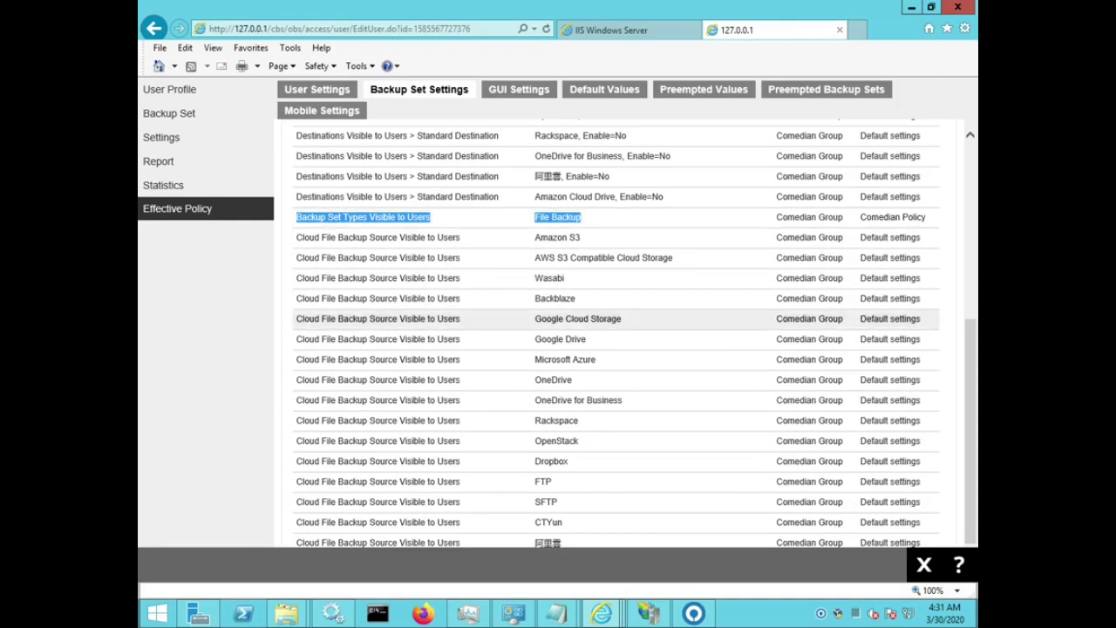
{"action": "left_click", "coordinate": [693, 613]}
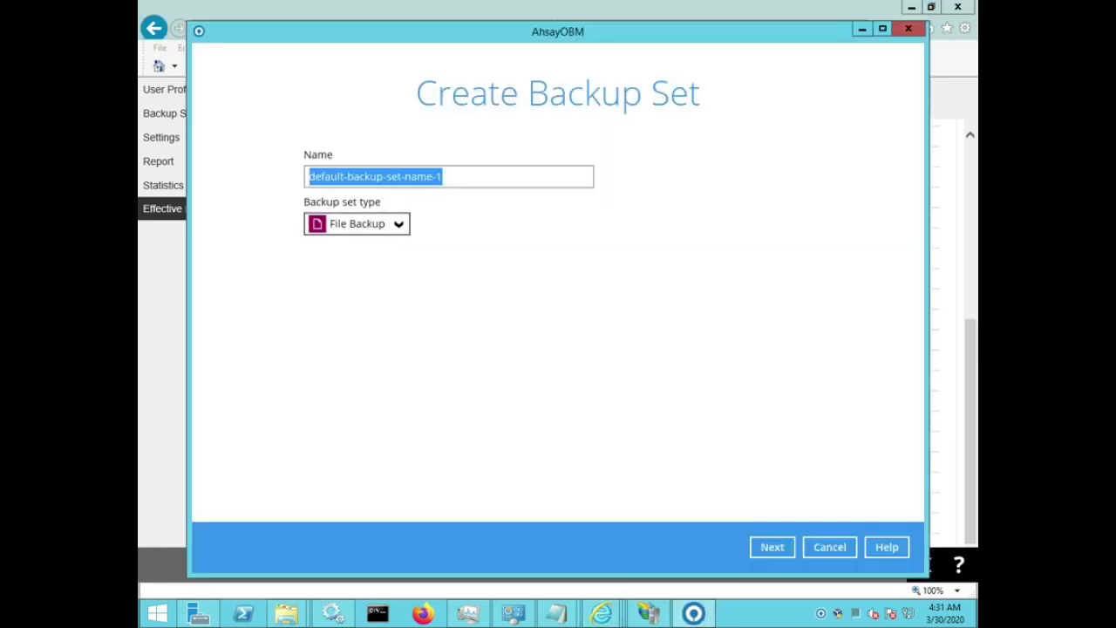
{"action": "left_click", "coordinate": [398, 224]}
{"action": "left_click", "coordinate": [398, 224]}
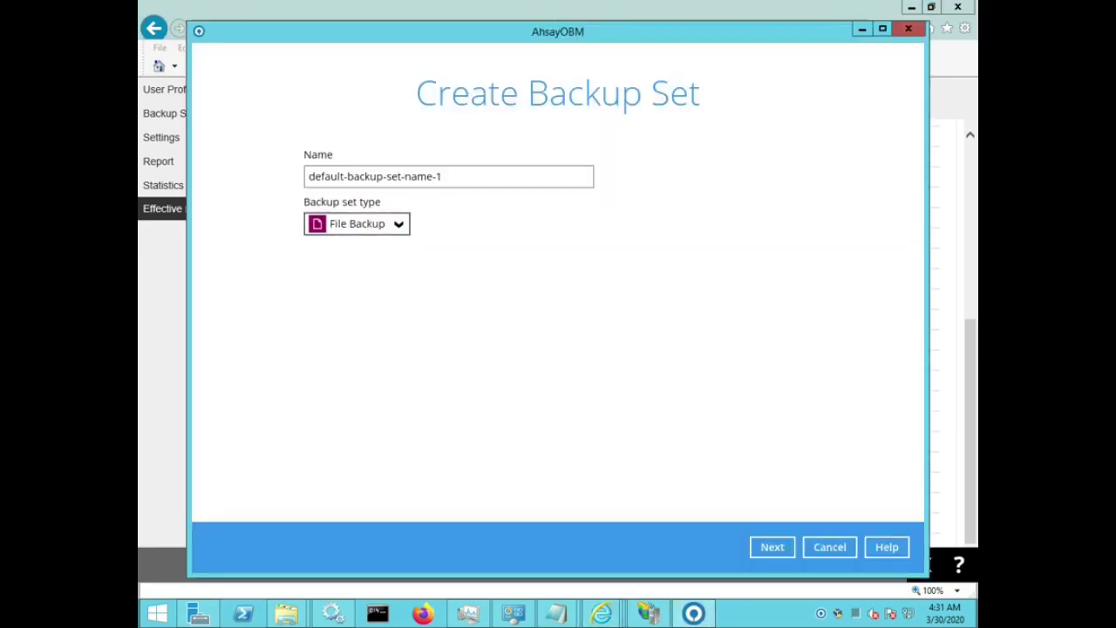
Continue the backup set with My Documents as the source, view the daily backup schedule's details and accept the schedule.
{"action": "left_click", "coordinate": [772, 546]}
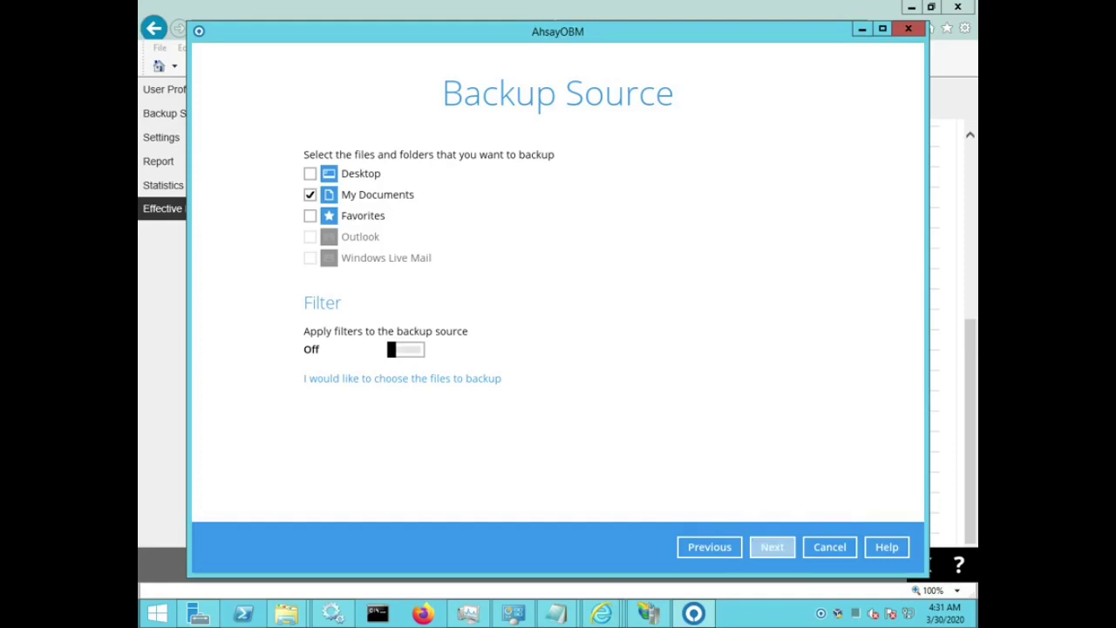
{"action": "left_click", "coordinate": [771, 546]}
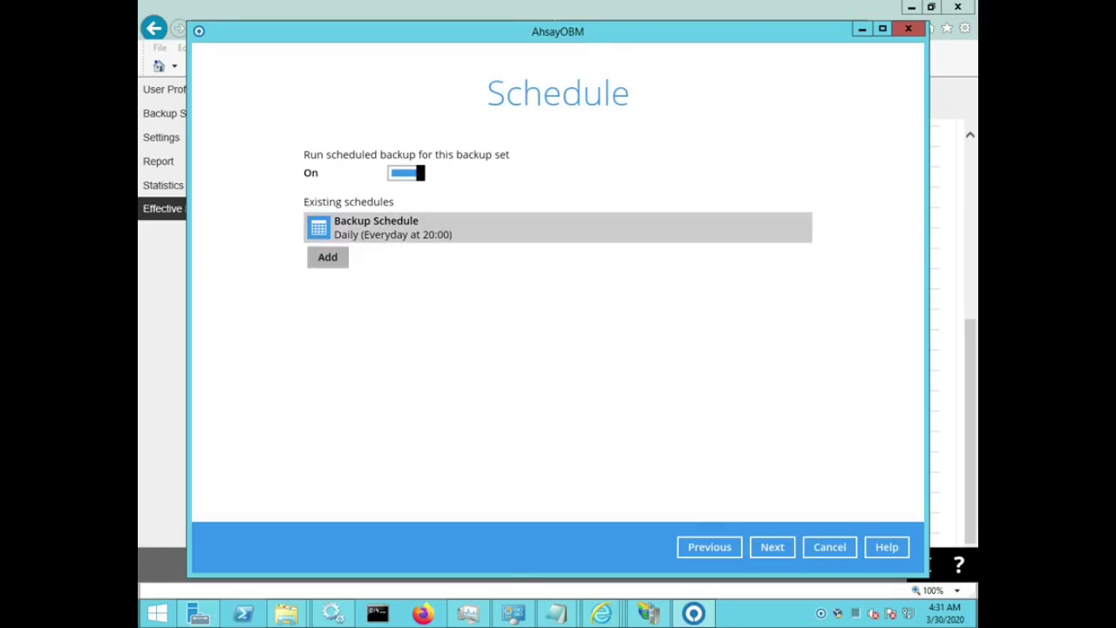
{"action": "left_click", "coordinate": [410, 228]}
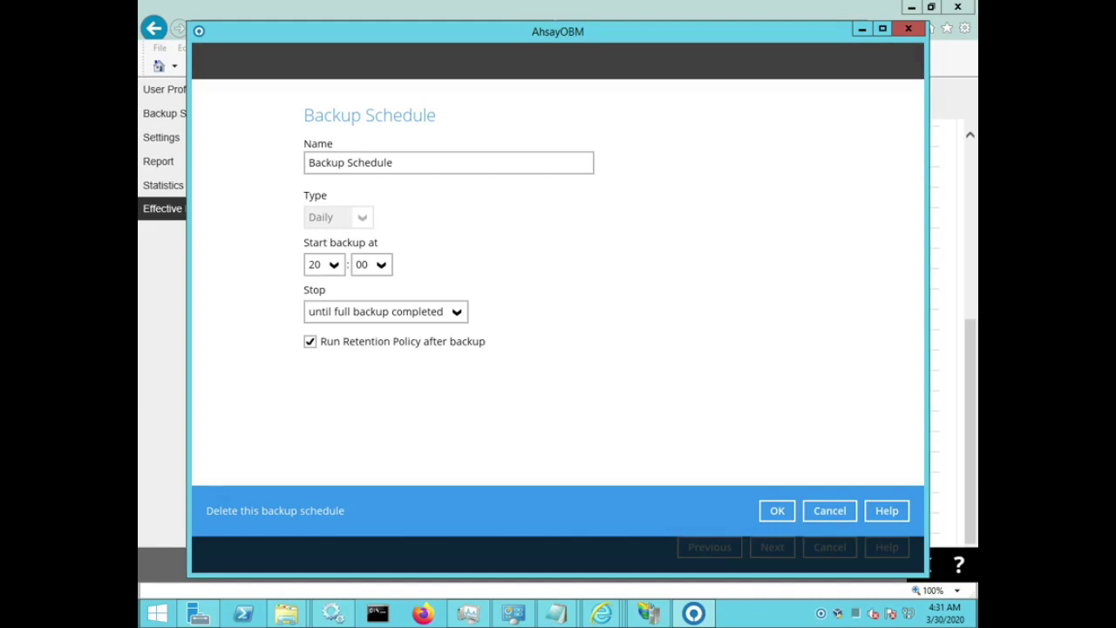
{"action": "left_click", "coordinate": [829, 510]}
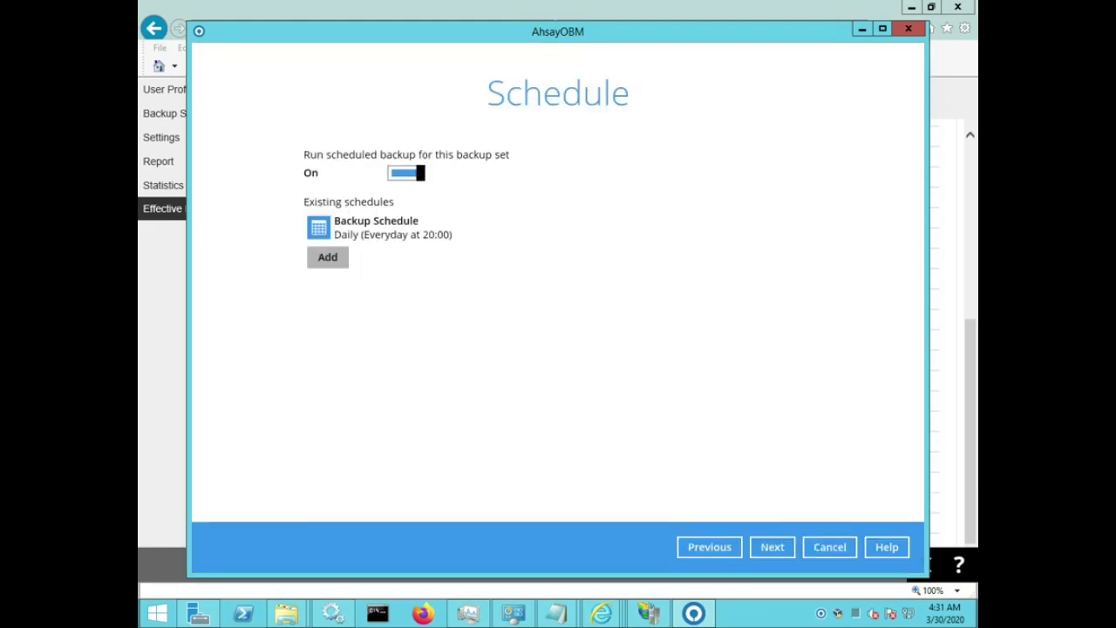
{"action": "left_click", "coordinate": [772, 546]}
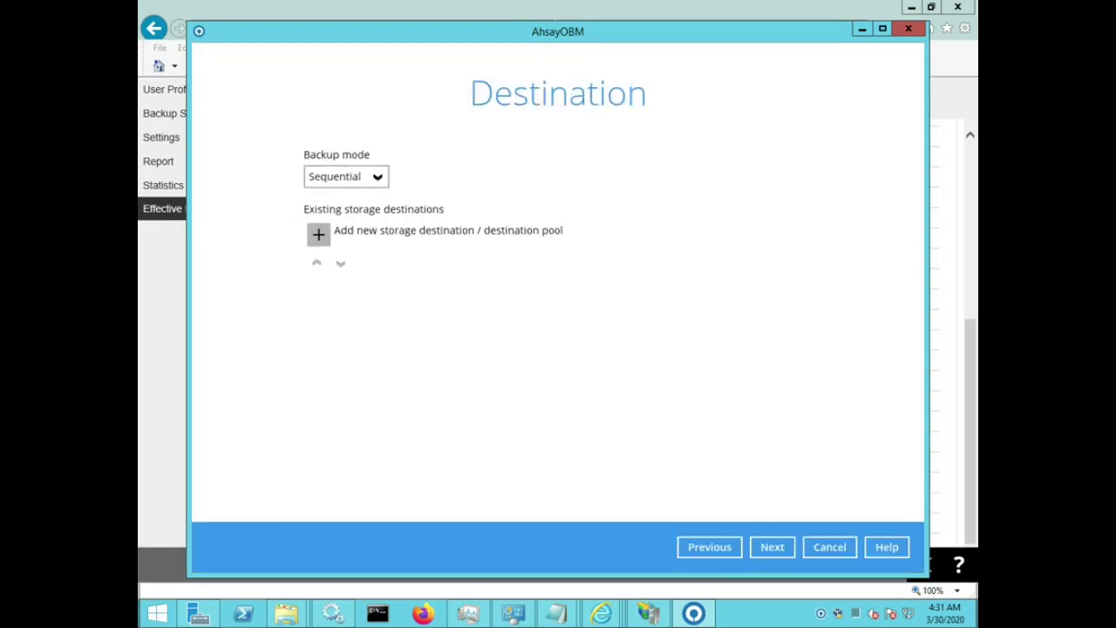
Start adding a storage destination and highlight the AhsayCBS, Google Cloud Storage, Amazon S3 and SFTP destination policies for comparison.
{"action": "left_click", "coordinate": [318, 234]}
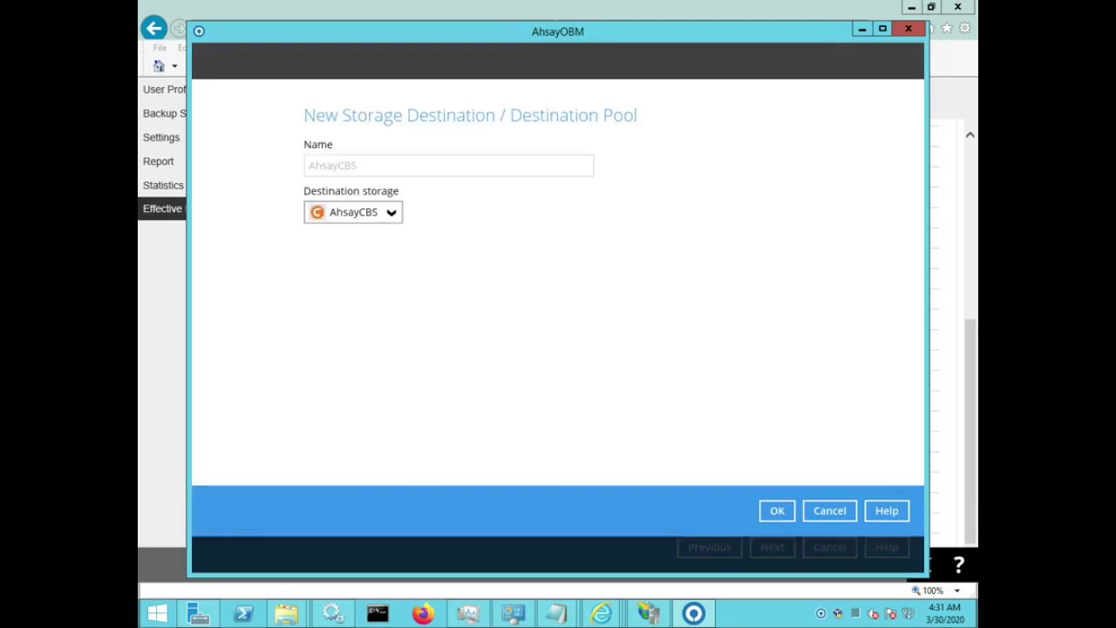
{"action": "left_click", "coordinate": [353, 212]}
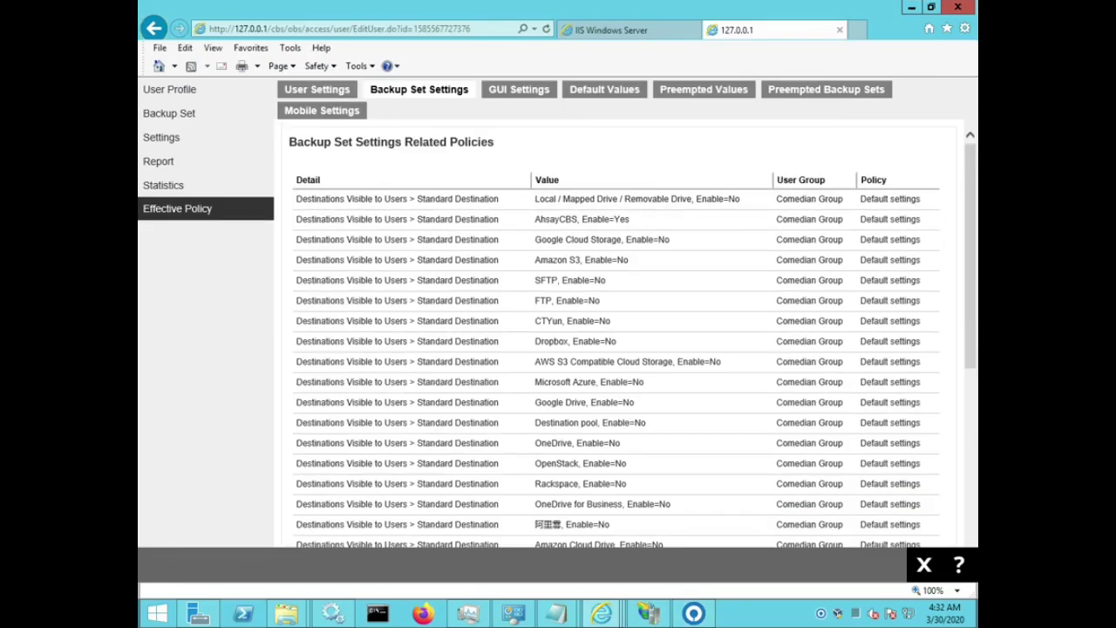
{"action": "left_click_drag", "start_coordinate": [414, 220], "coordinate": [629, 220]}
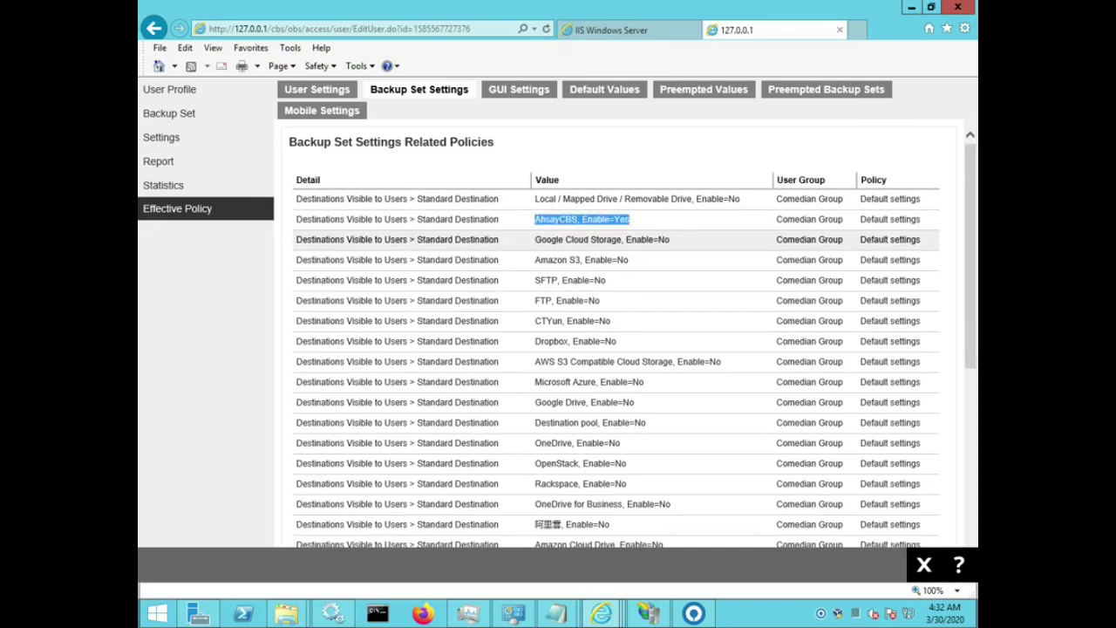
{"action": "left_click_drag", "start_coordinate": [415, 240], "coordinate": [670, 239]}
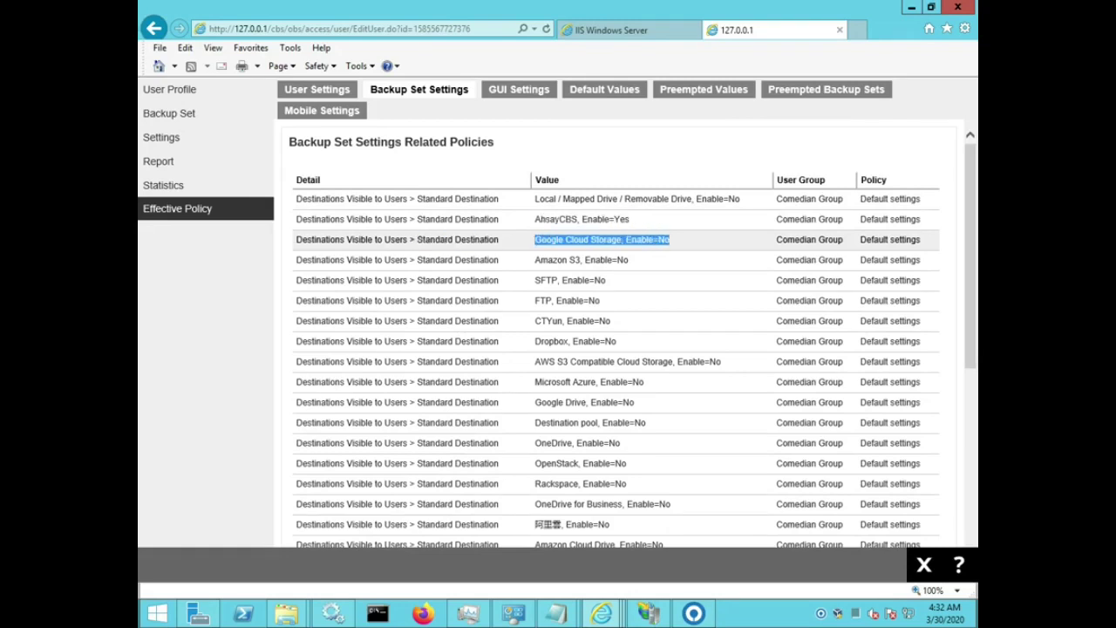
{"action": "left_click_drag", "start_coordinate": [534, 259], "coordinate": [628, 260]}
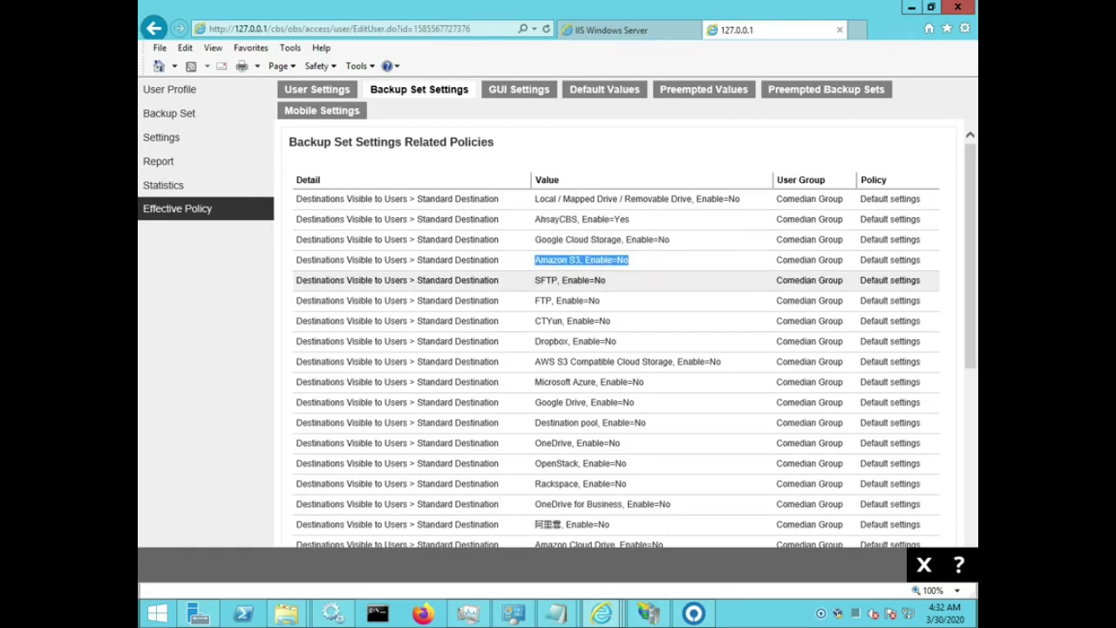
{"action": "left_click_drag", "start_coordinate": [534, 279], "coordinate": [606, 280]}
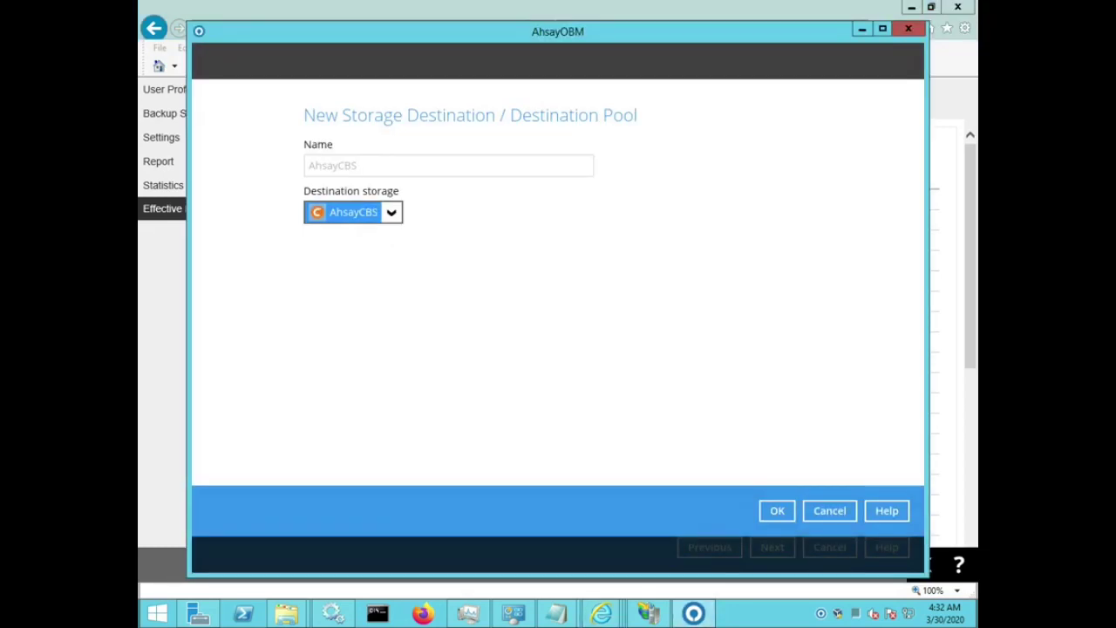
Add AhsayCBS as the backup set's storage destination and continue with OpenDirect off.
{"action": "key", "text": "alt+Down"}
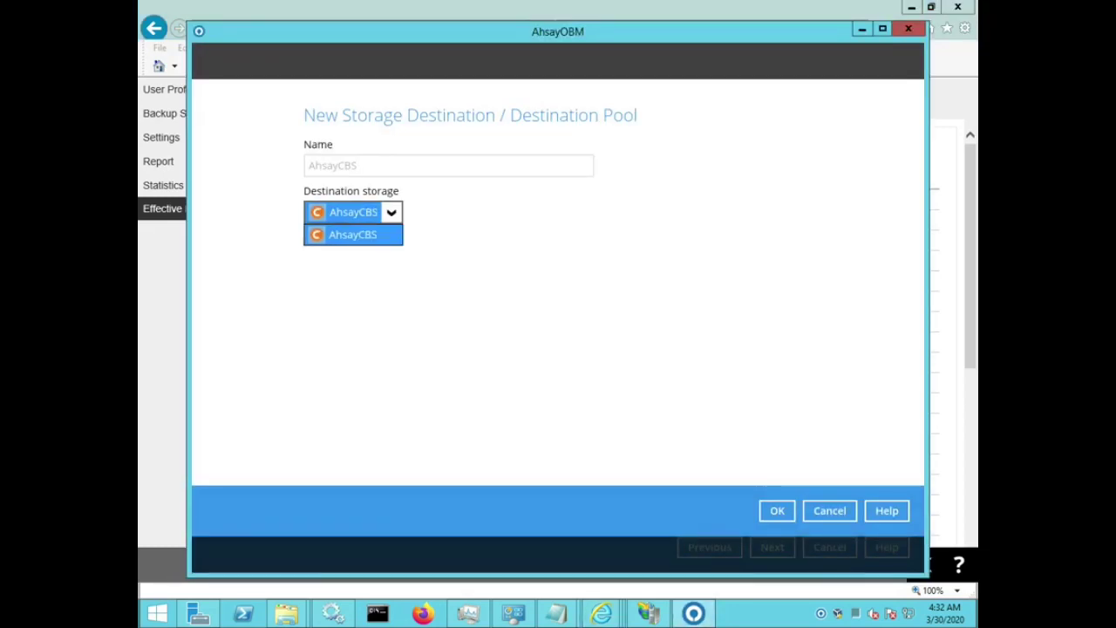
{"action": "key", "text": "Return"}
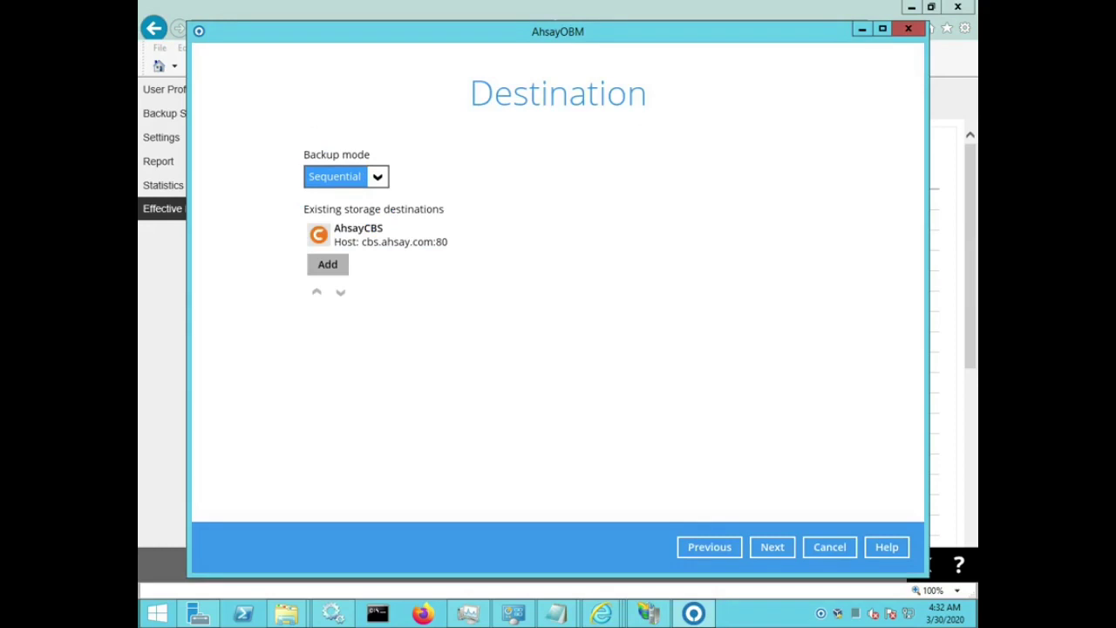
{"action": "left_click", "coordinate": [772, 548]}
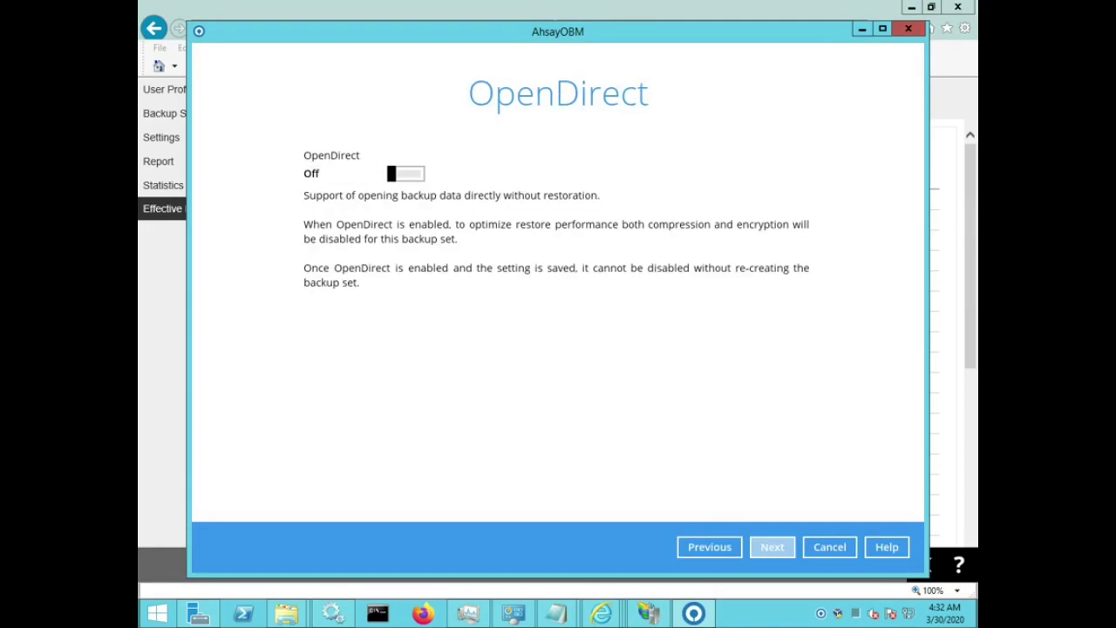
{"action": "left_click", "coordinate": [772, 548]}
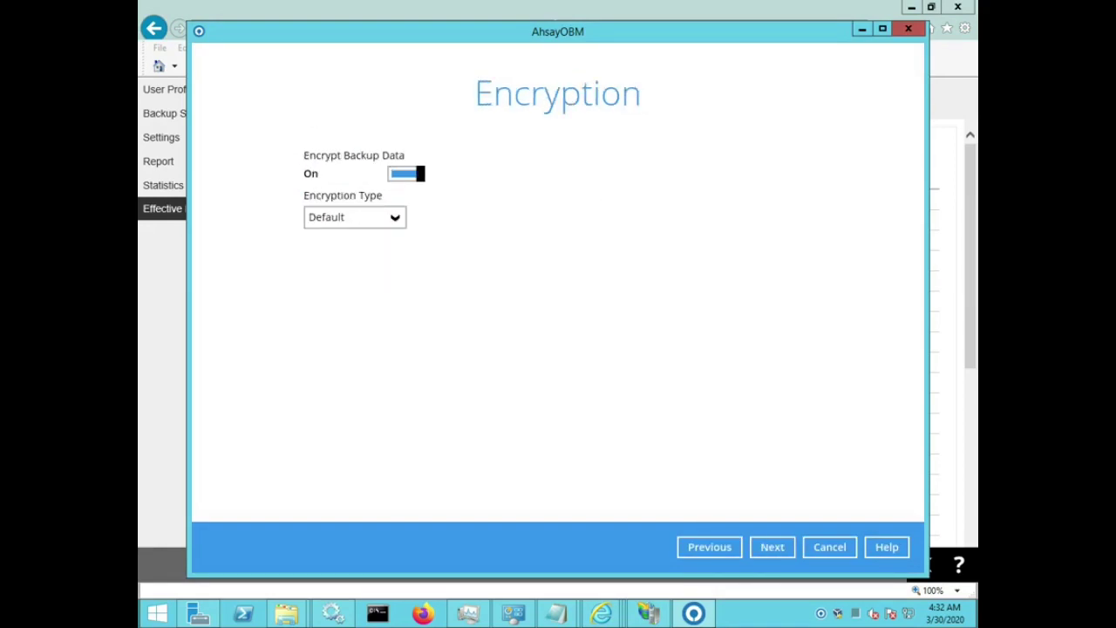
Try the User password encryption type, set it to Custom and continue with AES, CBC and 256-bit.
{"action": "left_click", "coordinate": [394, 218]}
{"action": "left_click", "coordinate": [345, 260]}
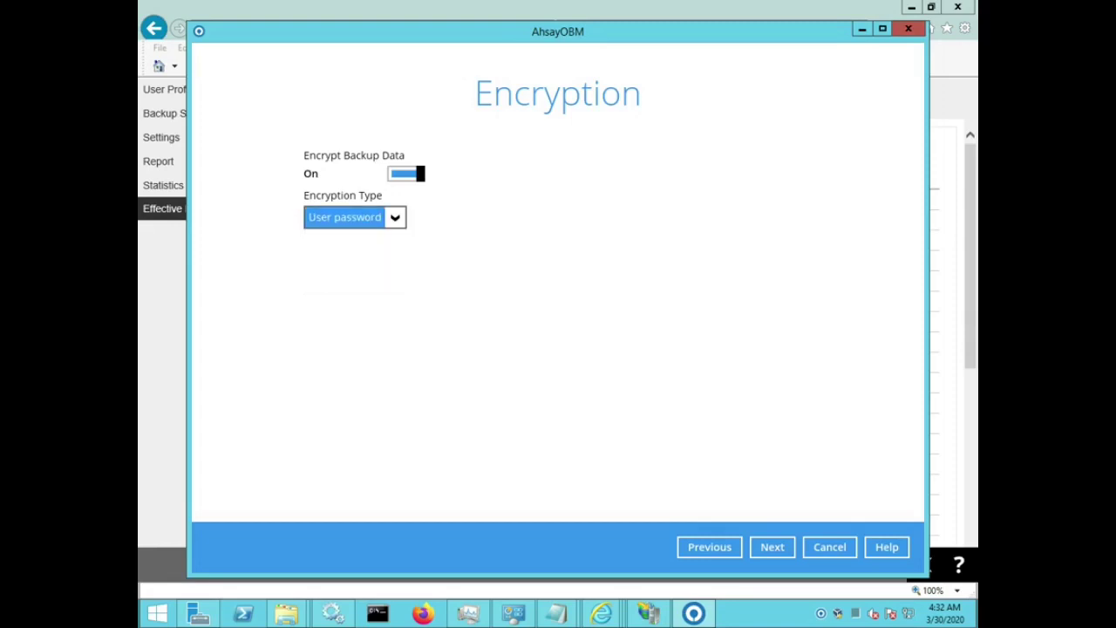
{"action": "left_click", "coordinate": [395, 218]}
{"action": "left_click", "coordinate": [344, 279]}
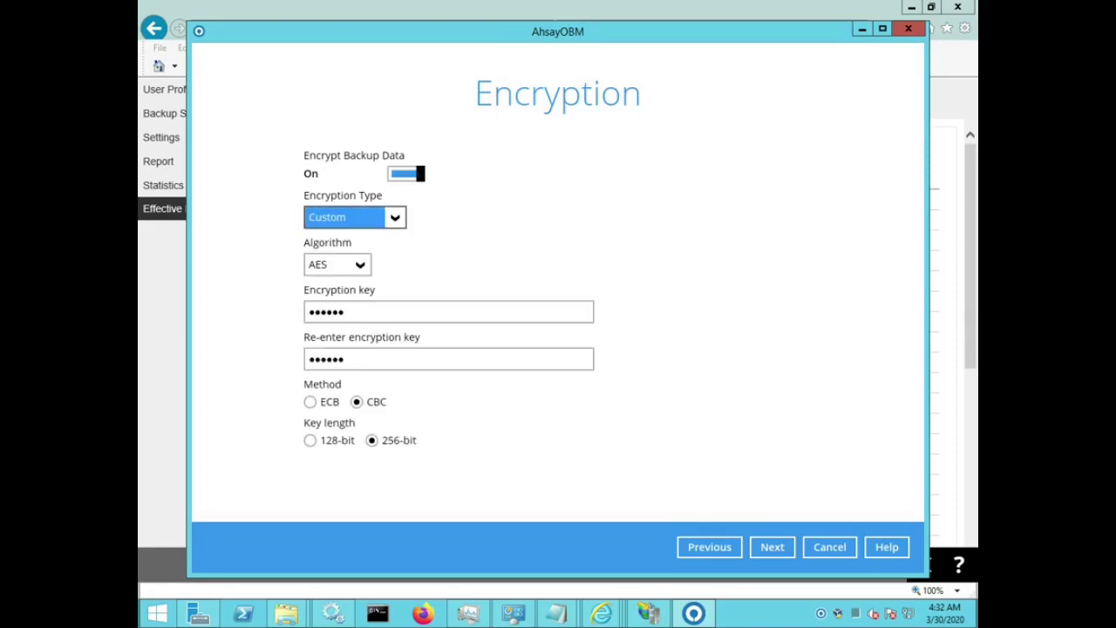
{"action": "left_click", "coordinate": [771, 547]}
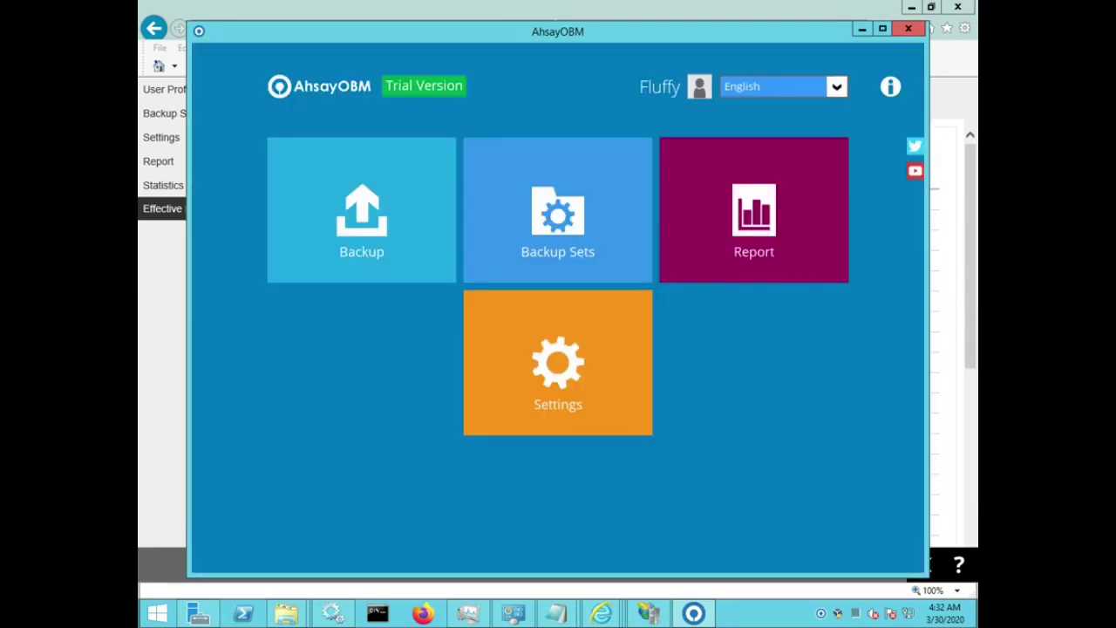
Close the AhsayOBM session and highlight Finance Group beside the quota limits calculation method in the other user's effective user settings policies.
{"action": "left_click", "coordinate": [908, 29]}
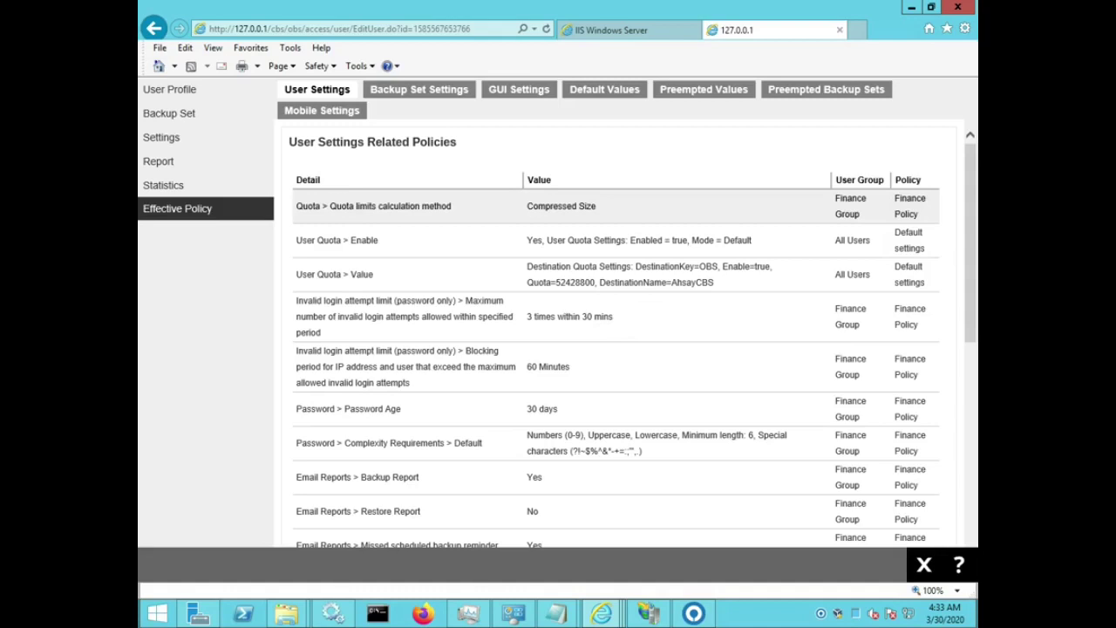
{"action": "left_click_drag", "start_coordinate": [835, 198], "coordinate": [861, 215]}
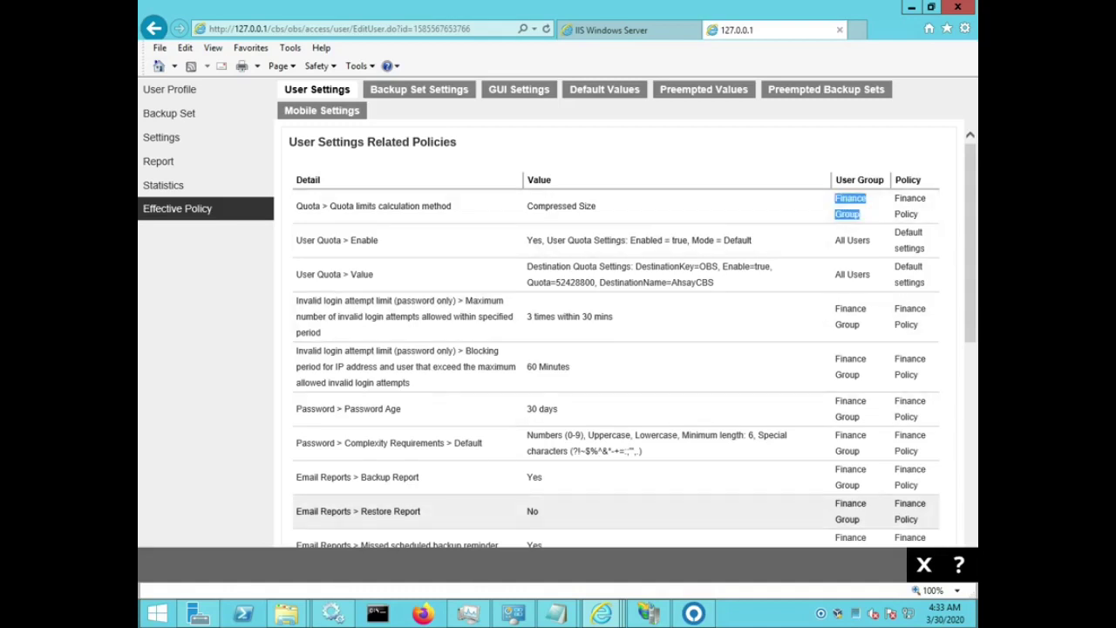
Switch to AhsayOBM and log in with the Finance Group user's login name and account password.
{"action": "left_click", "coordinate": [693, 612]}
{"action": "type", "text": "Adam"}
{"action": "key", "text": "Tab"}
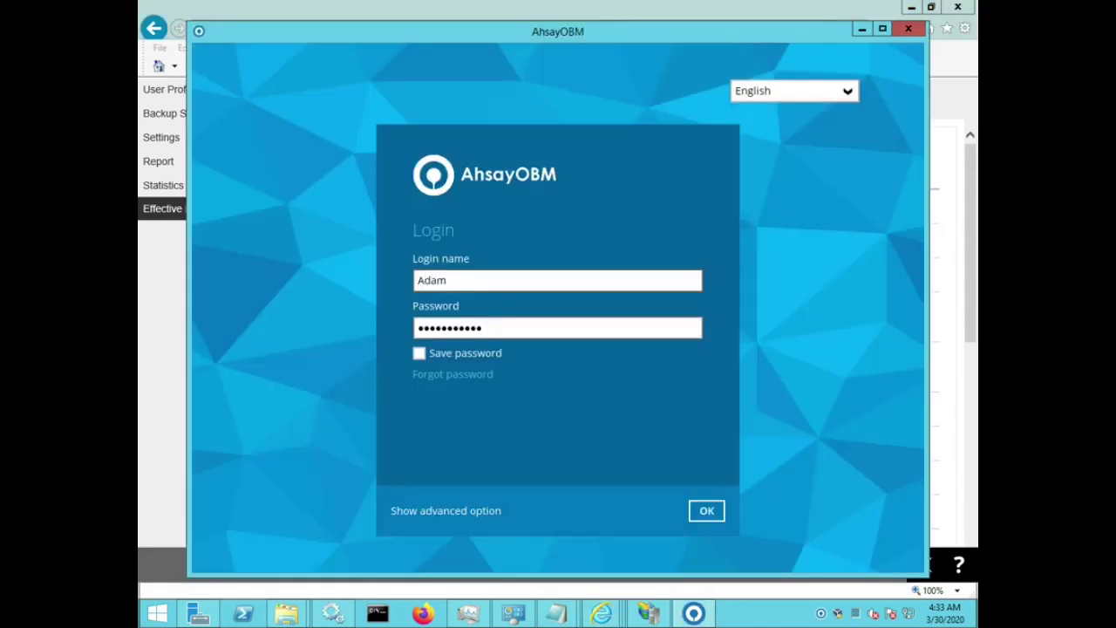
{"action": "key", "text": "BackSpace"}
{"action": "key", "text": "BackSpace"}
{"action": "key", "text": "BackSpace"}
{"action": "key", "text": "BackSpace"}
{"action": "key", "text": "BackSpace"}
{"action": "key", "text": "BackSpace"}
{"action": "key", "text": "BackSpace"}
{"action": "key", "text": "BackSpace"}
{"action": "key", "text": "BackSpace"}
{"action": "key", "text": "BackSpace"}
{"action": "key", "text": "BackSpace"}
{"action": "type", "text": "•••••••••••"}
{"action": "key", "text": "Return"}
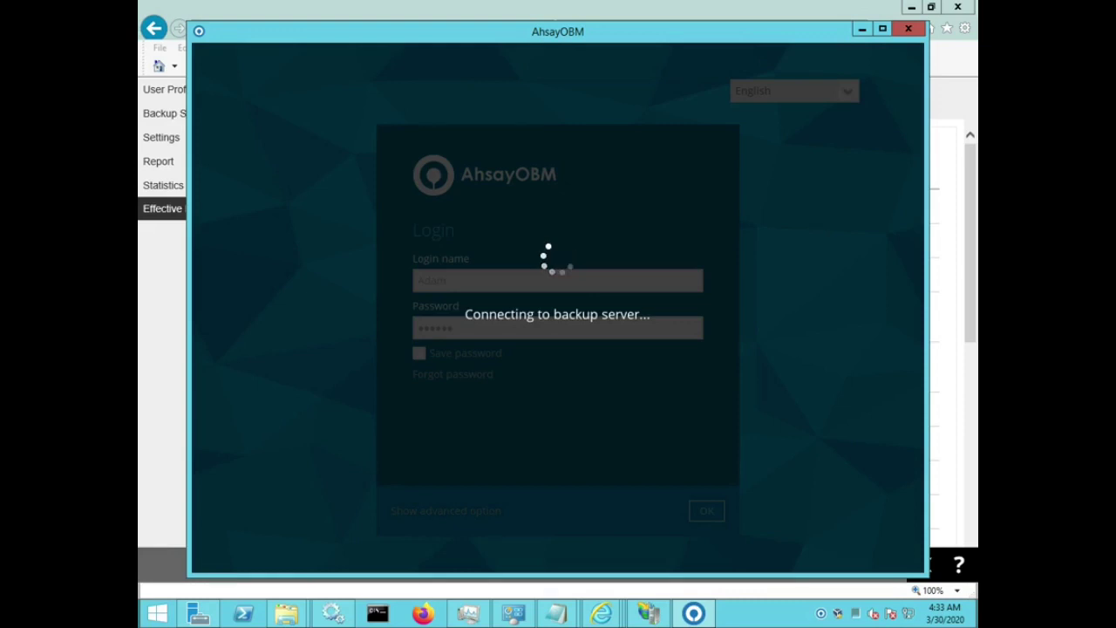
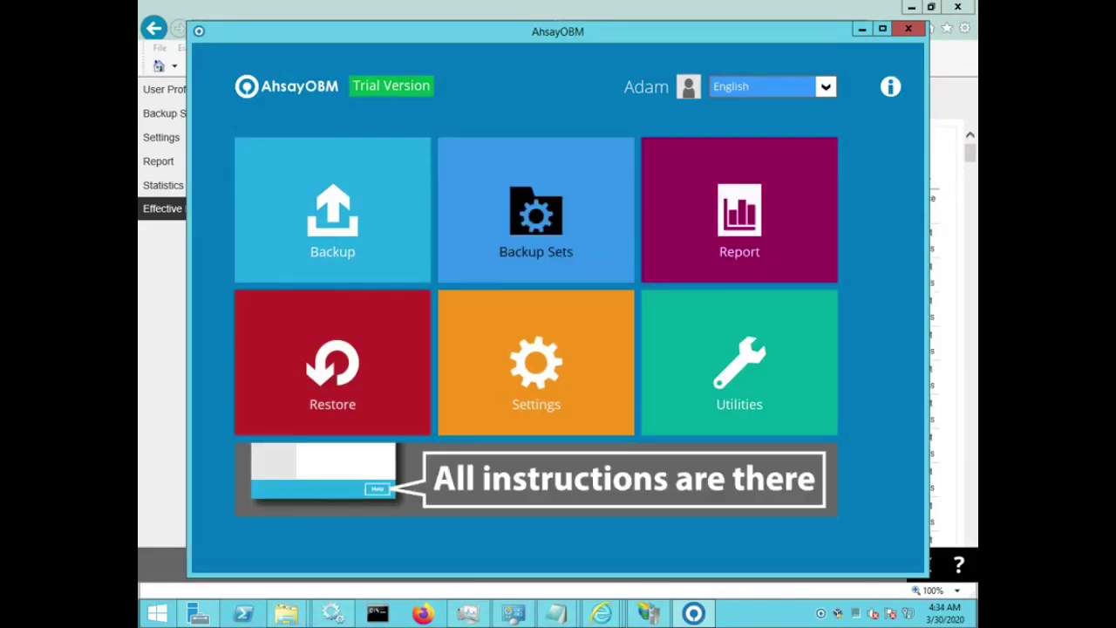
Start a new backup set, check the available backup set types and highlight the default name.
{"action": "left_click", "coordinate": [536, 210]}
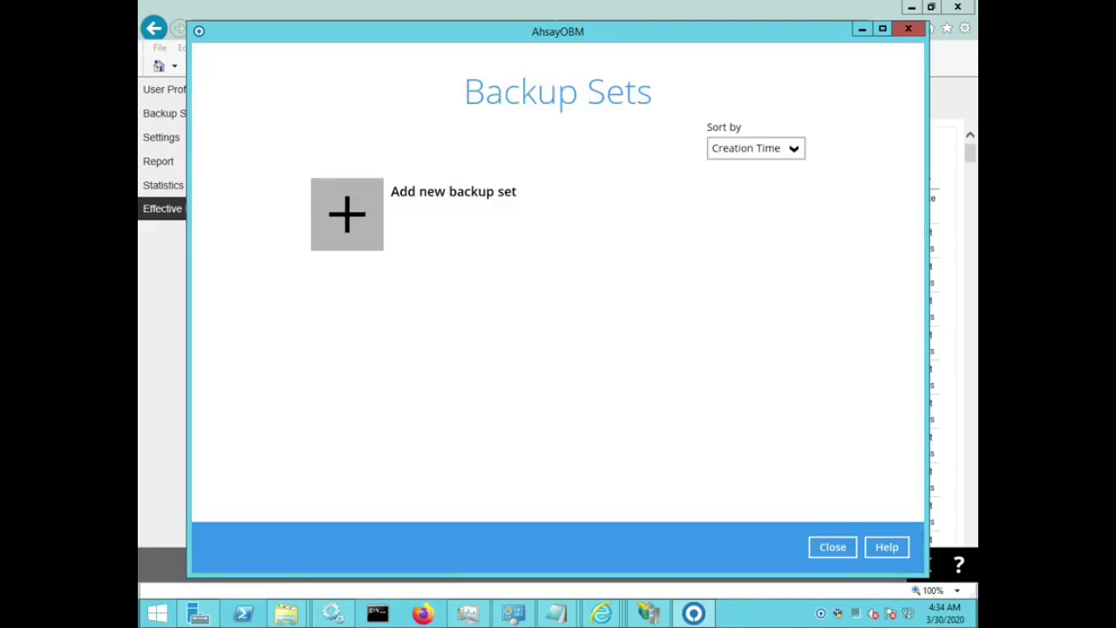
{"action": "left_click", "coordinate": [347, 215]}
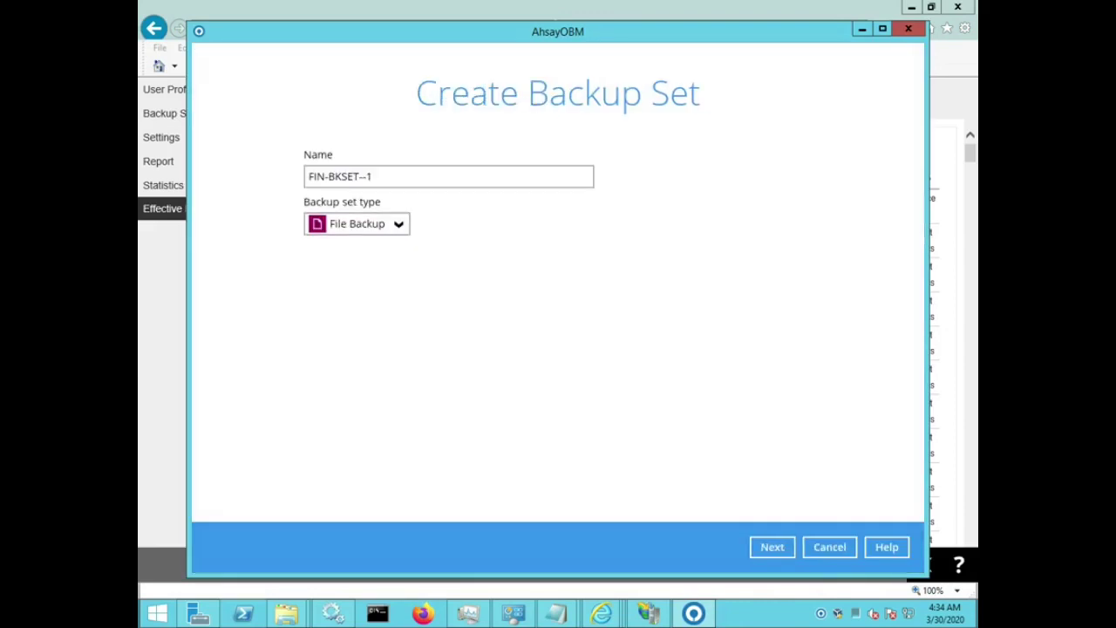
{"action": "left_click", "coordinate": [398, 224]}
{"action": "left_click", "coordinate": [374, 177]}
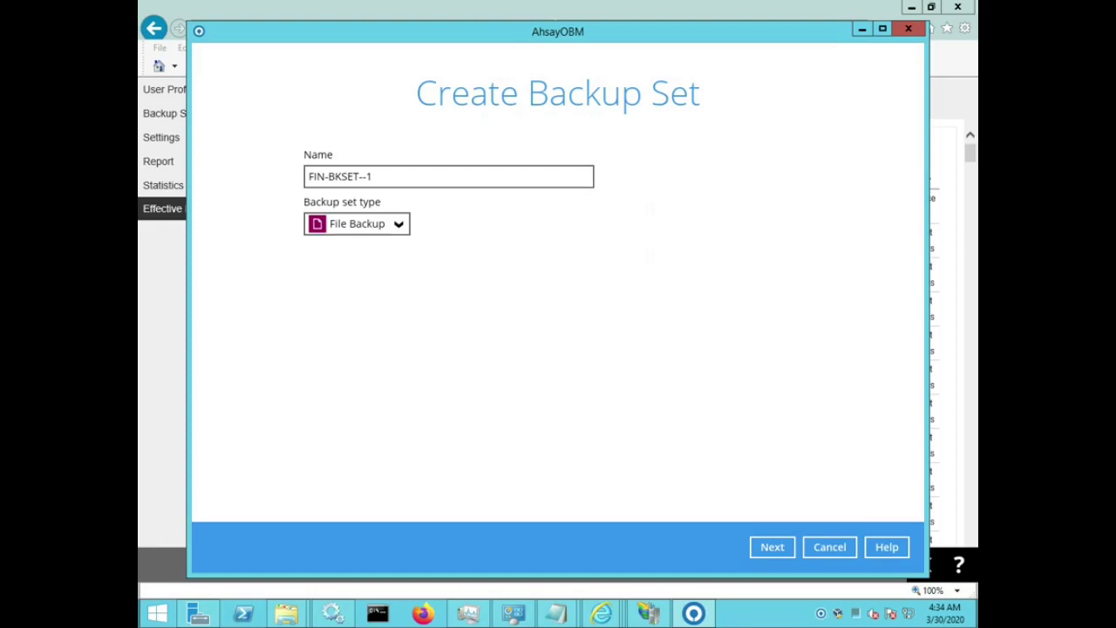
{"action": "key", "text": "ctrl+a"}
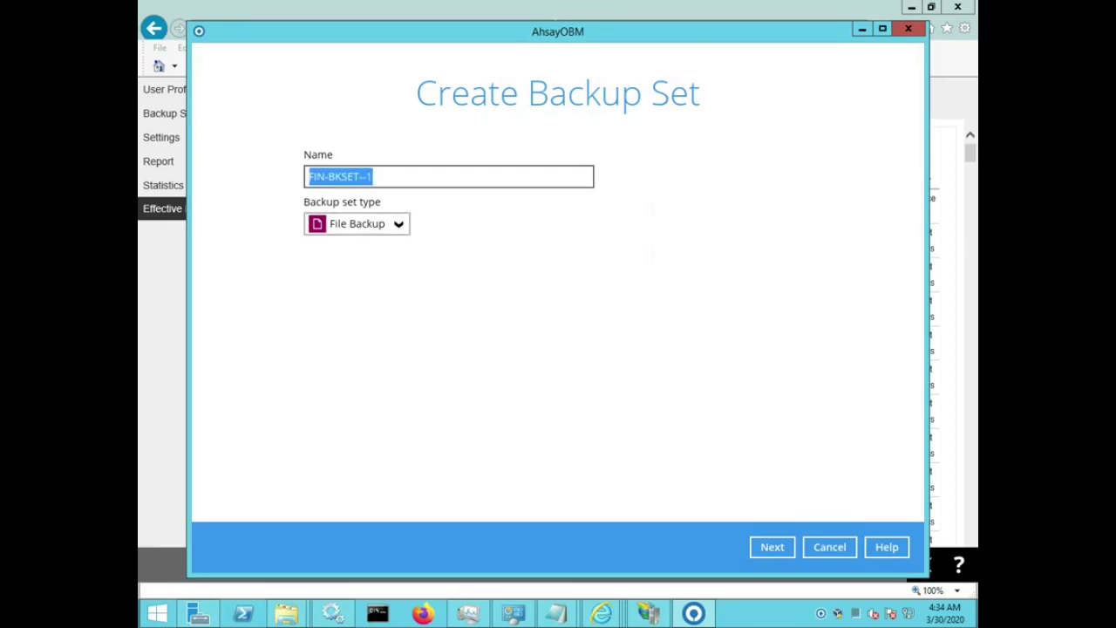
Switch to the browser and highlight the File Backup default name FIN-BKSET- in the effective default values policies.
{"action": "key", "text": "alt+Tab"}
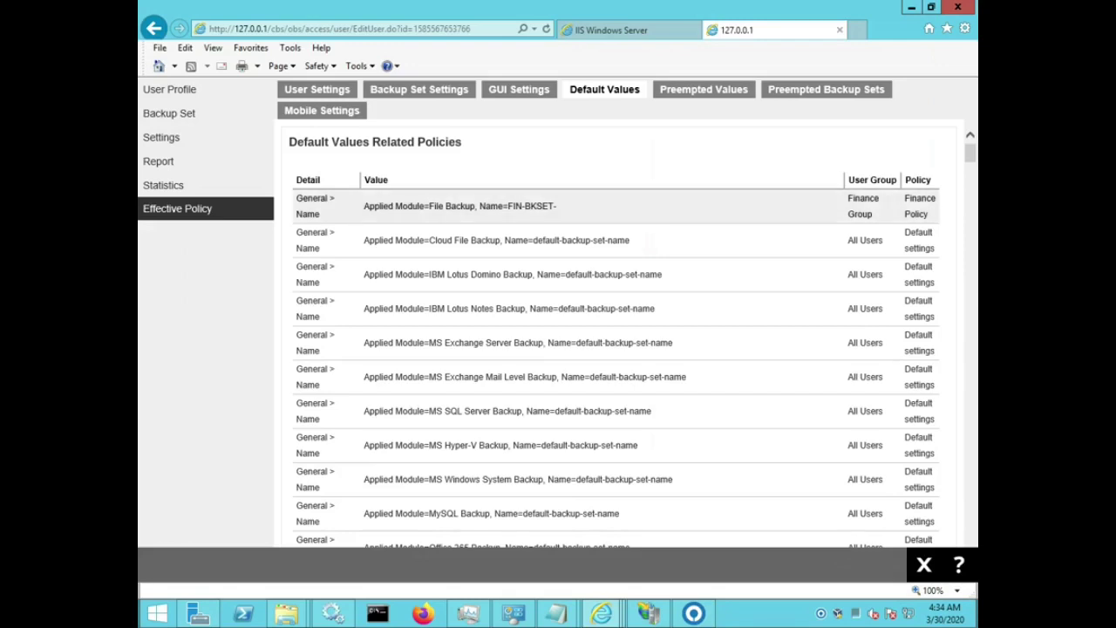
{"action": "left_click_drag", "start_coordinate": [289, 141], "coordinate": [461, 141]}
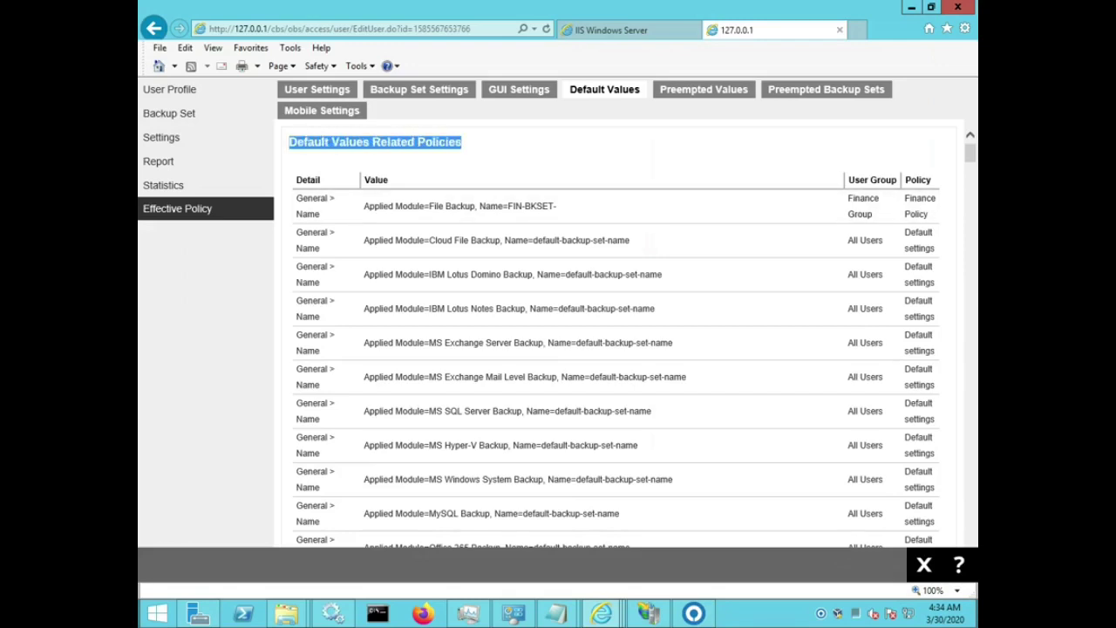
{"action": "left_click_drag", "start_coordinate": [849, 179], "coordinate": [921, 180]}
{"action": "left_click_drag", "start_coordinate": [364, 206], "coordinate": [558, 205]}
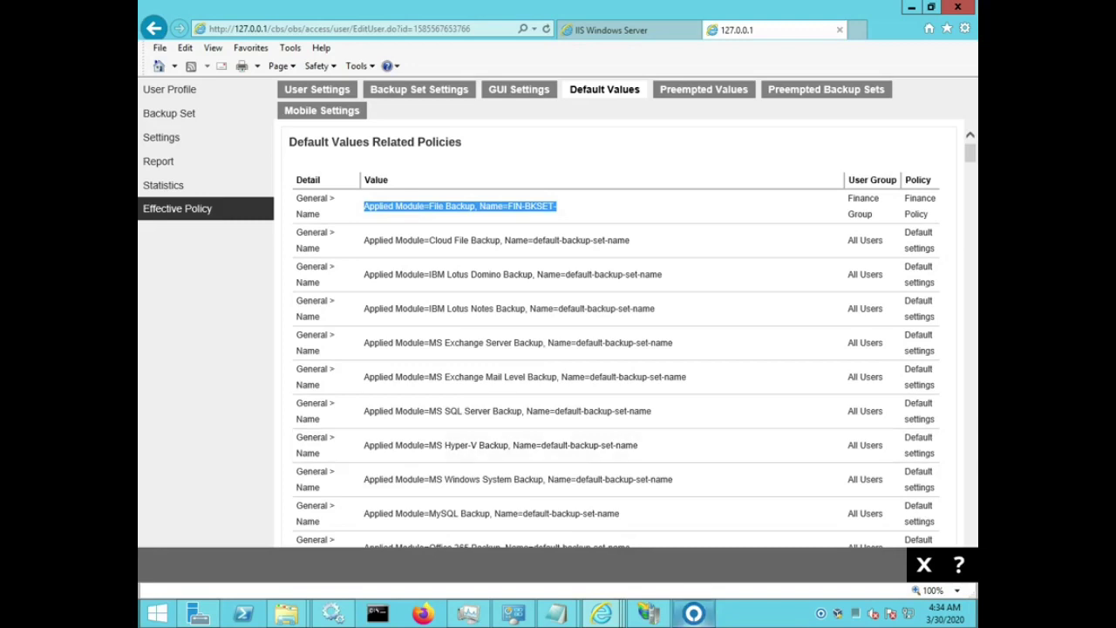
{"action": "left_click", "coordinate": [602, 206]}
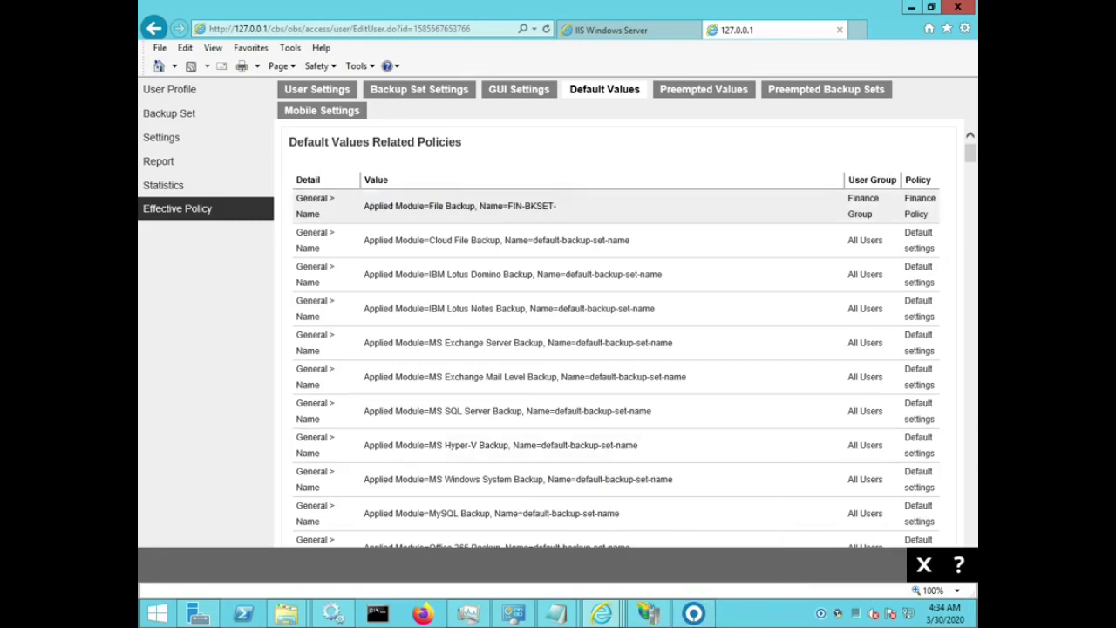
{"action": "left_click_drag", "start_coordinate": [508, 205], "coordinate": [557, 206]}
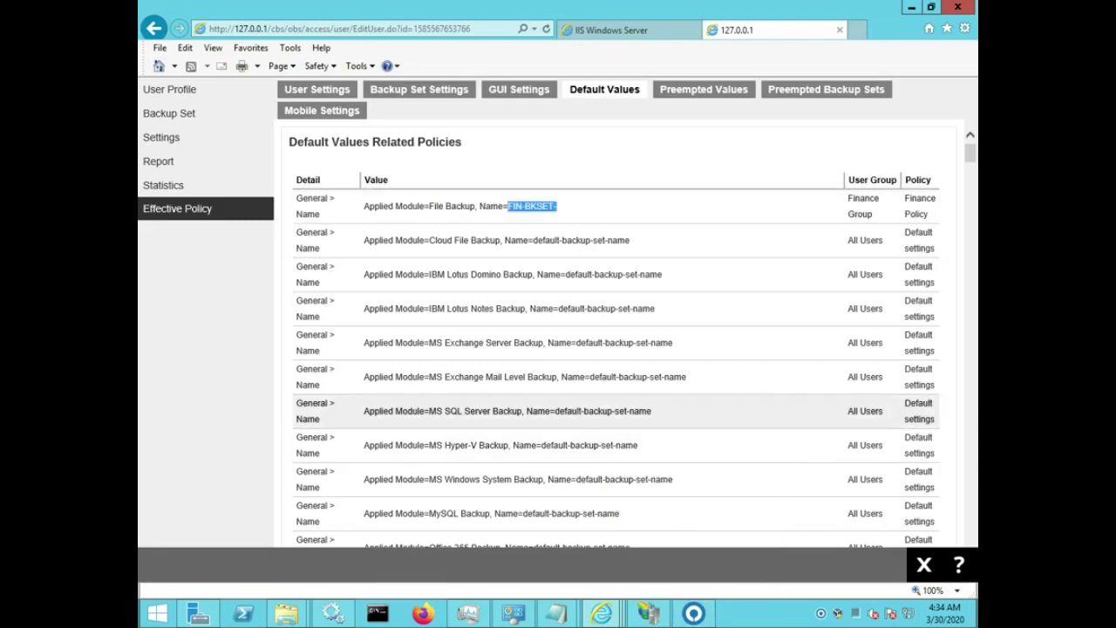
Switch to AhsayOBM and highlight the FIN-BKSET- prefix in the new backup set's name.
{"action": "left_click", "coordinate": [693, 613]}
{"action": "left_click", "coordinate": [373, 177]}
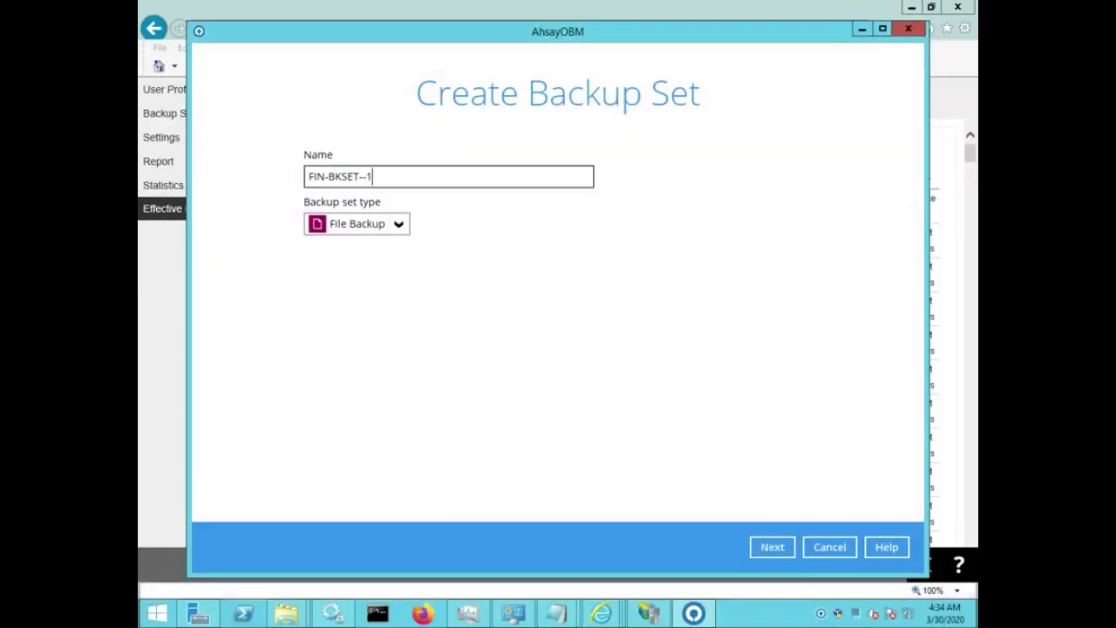
{"action": "left_click_drag", "start_coordinate": [308, 177], "coordinate": [363, 177]}
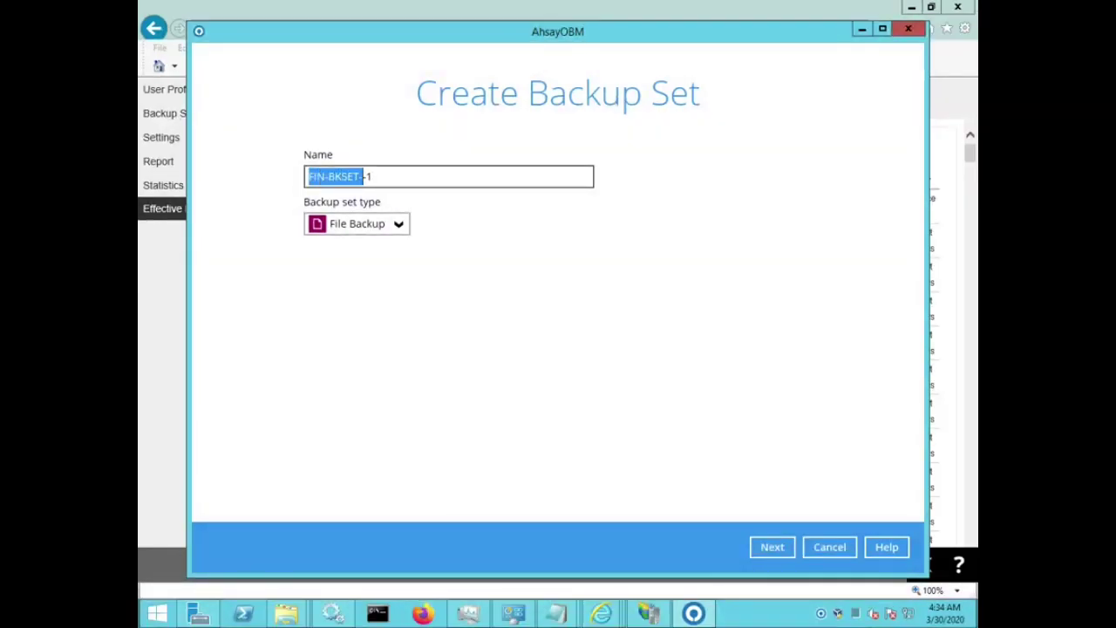
Keep File Backup as the backup set type and continue to the schedule with My Documents as the backup source.
{"action": "left_click", "coordinate": [398, 224]}
{"action": "left_click", "coordinate": [356, 246]}
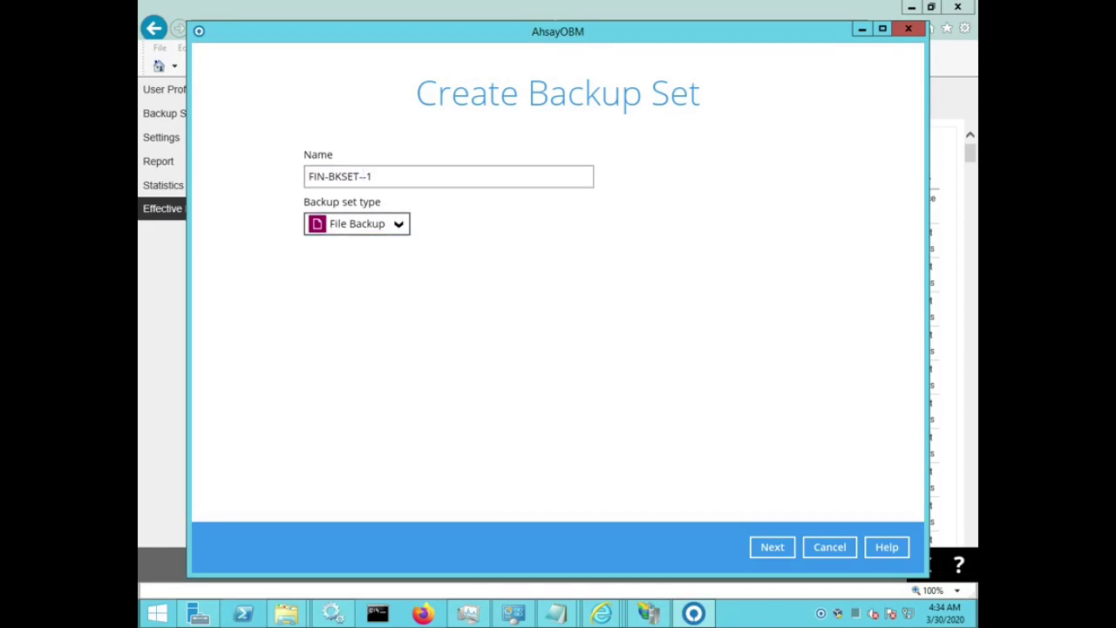
{"action": "left_click", "coordinate": [771, 546]}
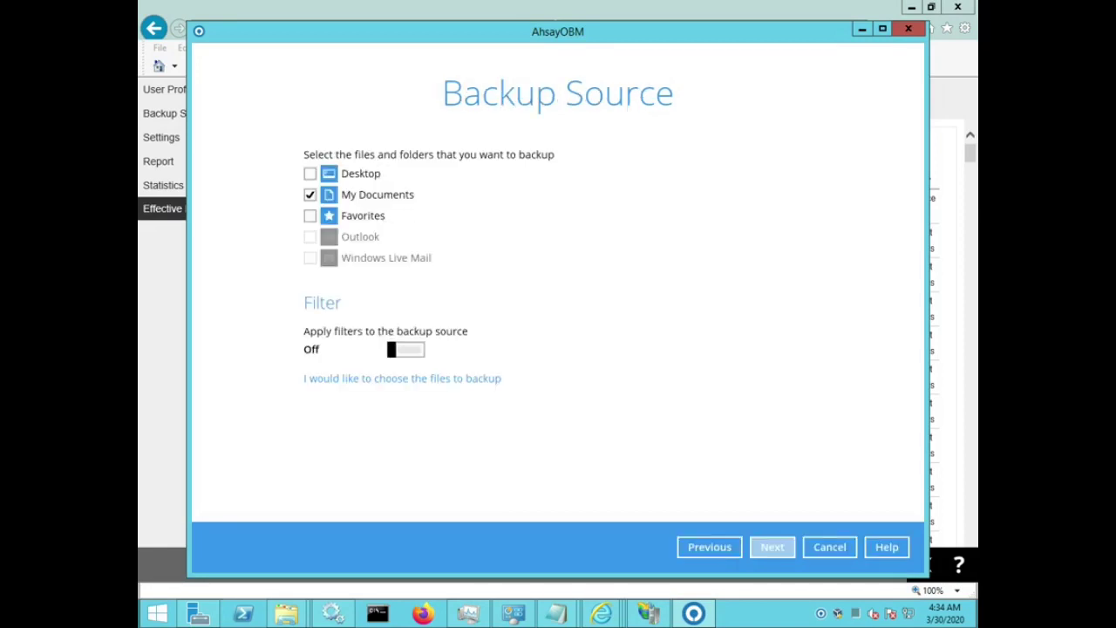
{"action": "left_click", "coordinate": [772, 547]}
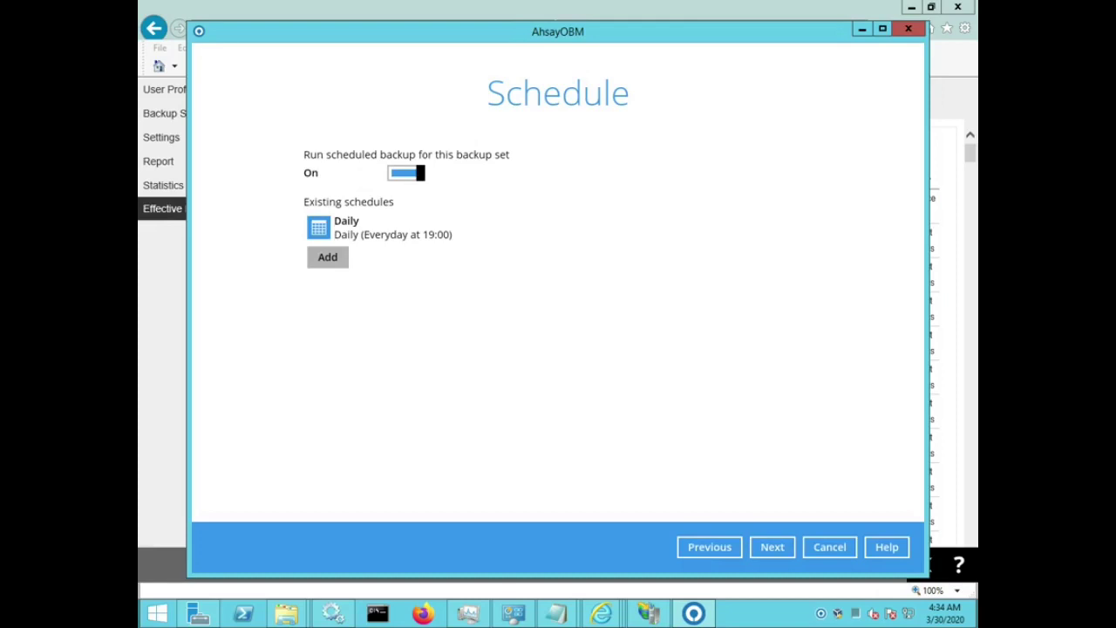
Open the Daily backup schedule and inspect its start hour options.
{"action": "left_click", "coordinate": [340, 223]}
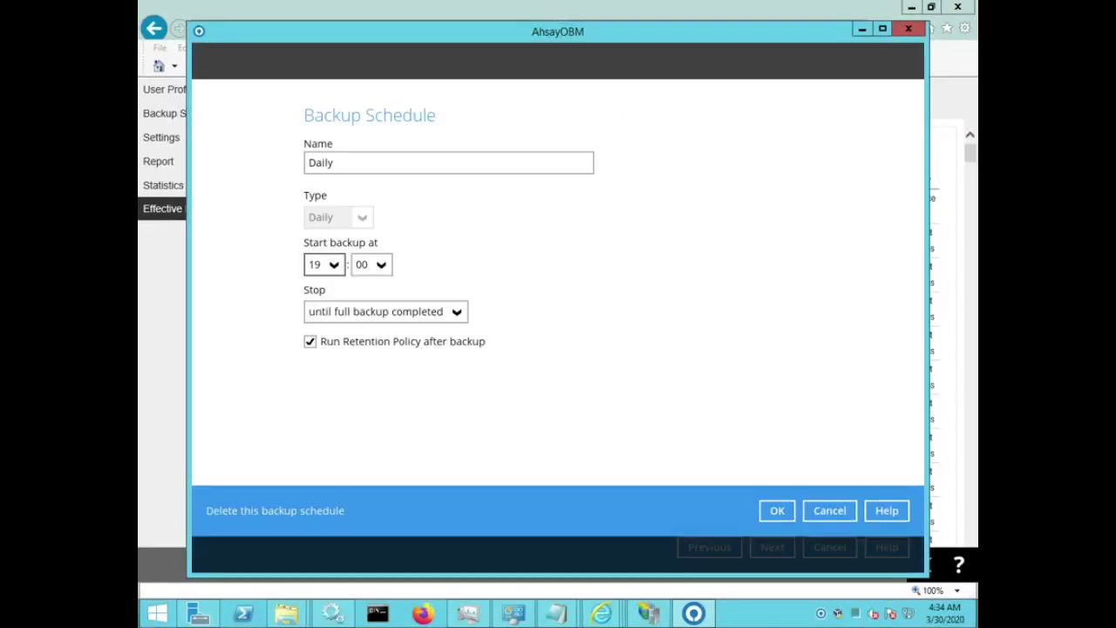
{"action": "left_click", "coordinate": [333, 265]}
{"action": "left_click", "coordinate": [333, 265]}
Switch to the browser and highlight the Finance Group's File Backup schedule entry, including Name=Daily, in the default values policies.
{"action": "key", "text": "alt+Tab"}
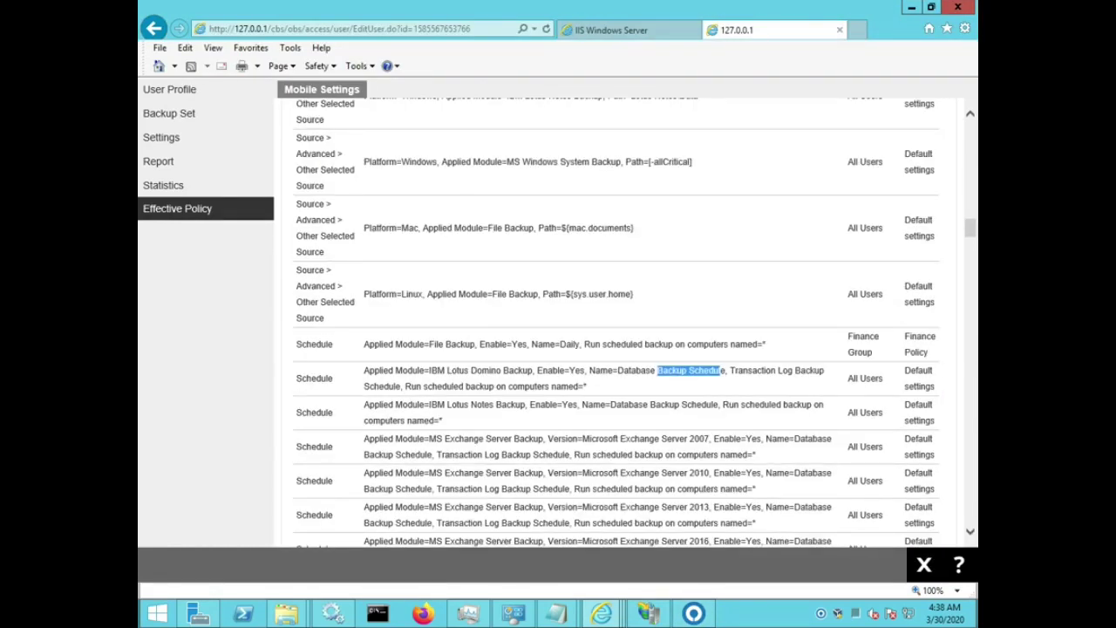
{"action": "left_click_drag", "start_coordinate": [363, 344], "coordinate": [766, 344]}
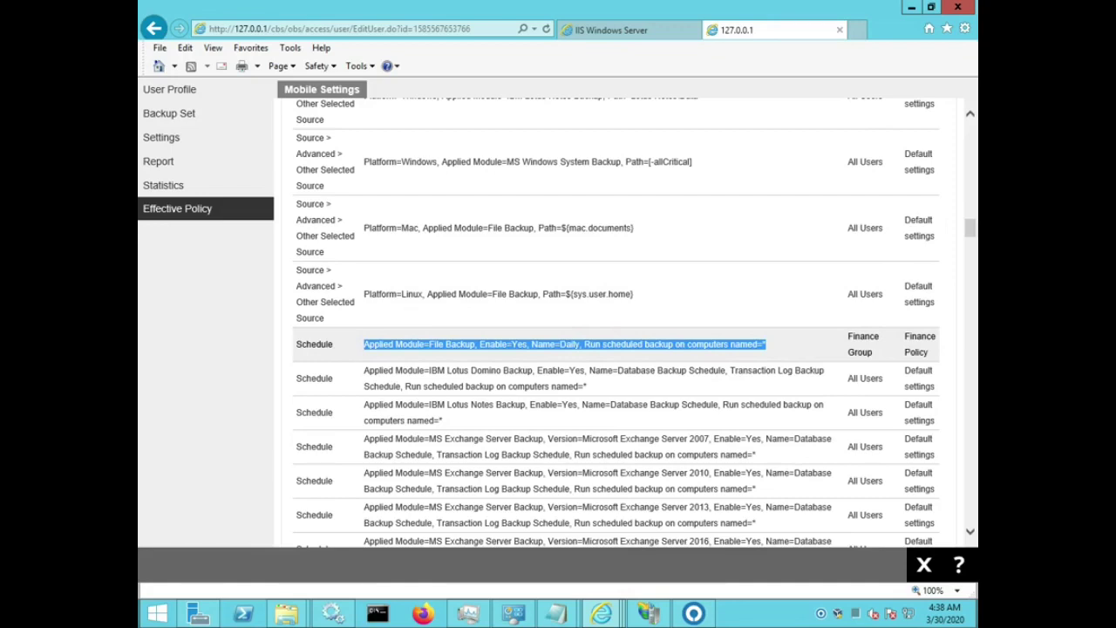
{"action": "left_click", "coordinate": [765, 345]}
{"action": "left_click_drag", "start_coordinate": [424, 344], "coordinate": [581, 344]}
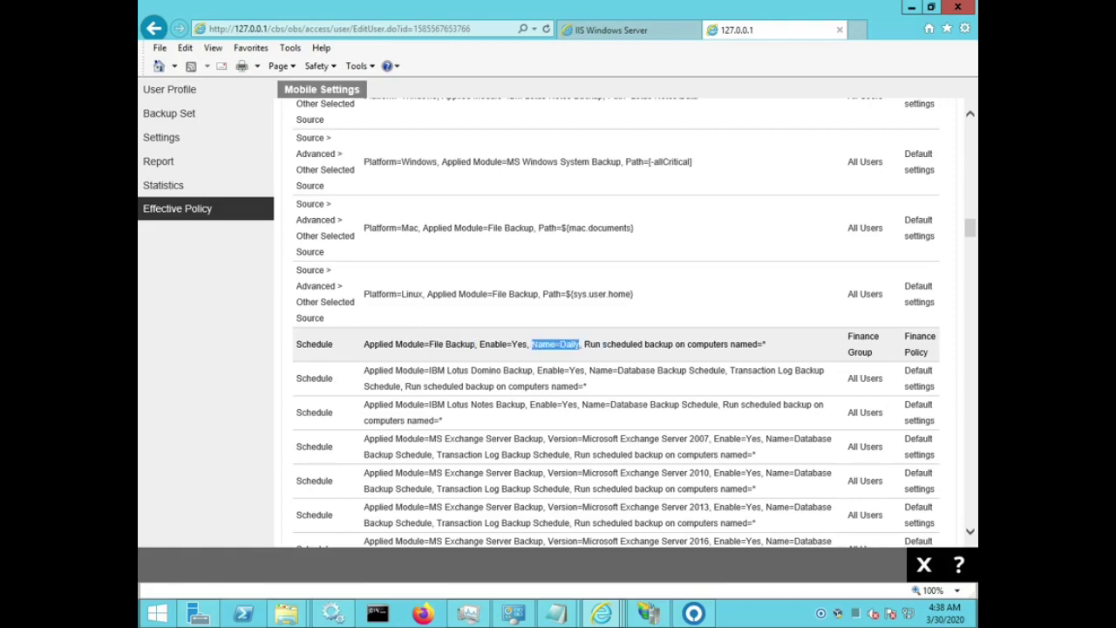
{"action": "left_click_drag", "start_coordinate": [479, 344], "coordinate": [530, 345]}
{"action": "left_click", "coordinate": [530, 344]}
{"action": "left_click_drag", "start_coordinate": [298, 345], "coordinate": [675, 344]}
{"action": "left_click_drag", "start_coordinate": [731, 344], "coordinate": [766, 344]}
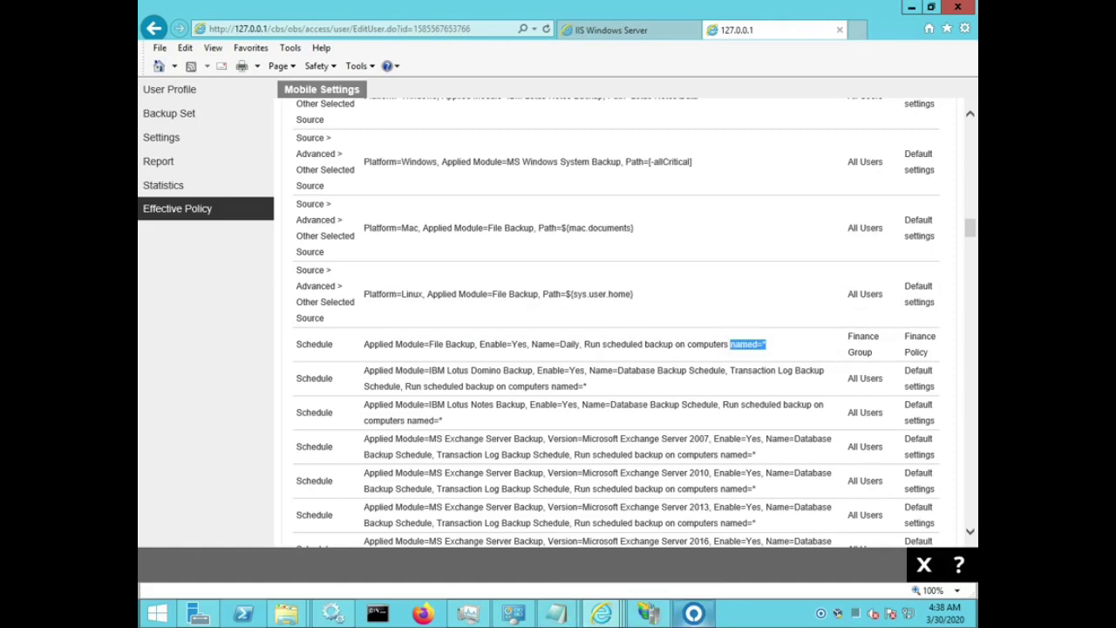
View the AhsayOBM main screen, switch to the browser and find the social media links in the effective GUI settings policies.
{"action": "left_click", "coordinate": [693, 613]}
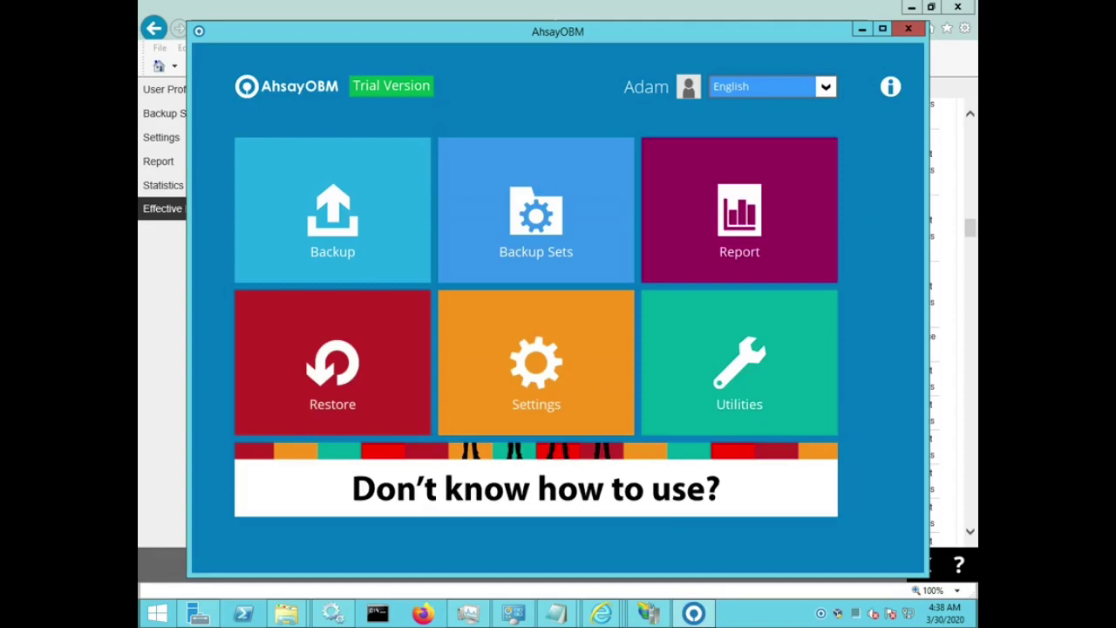
{"action": "left_click", "coordinate": [693, 613]}
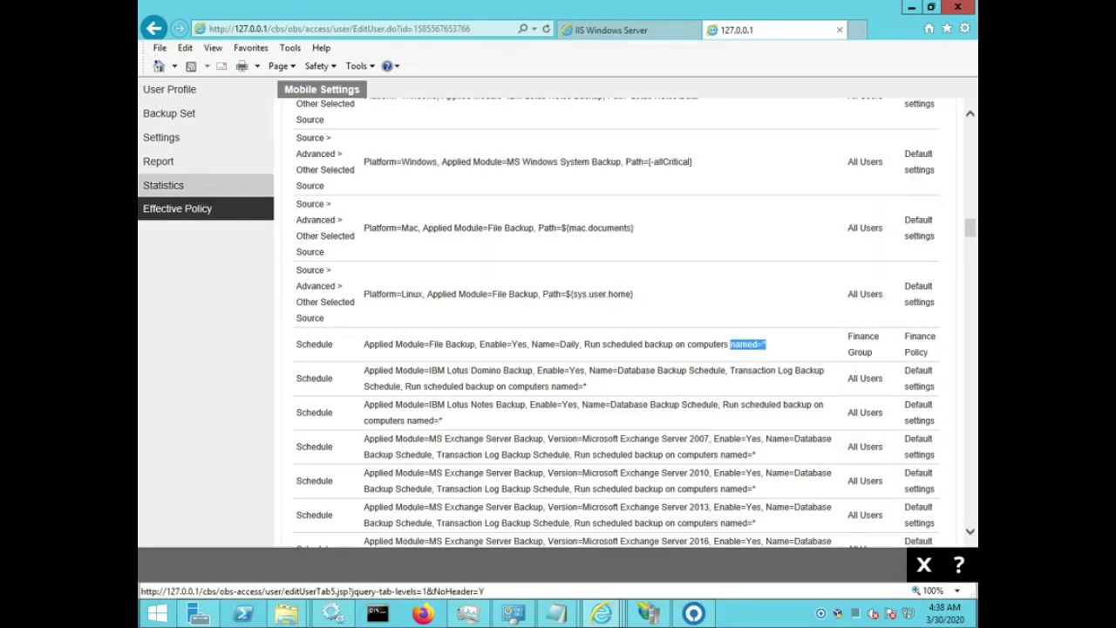
{"action": "left_click", "coordinate": [163, 185]}
{"action": "left_click", "coordinate": [177, 208]}
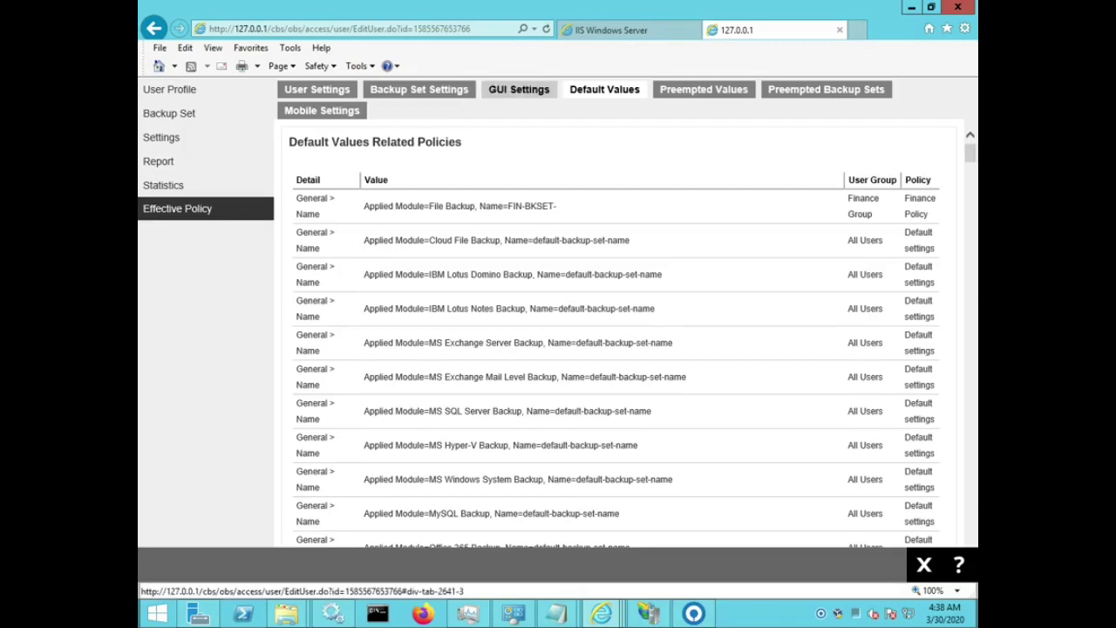
{"action": "left_click", "coordinate": [518, 89]}
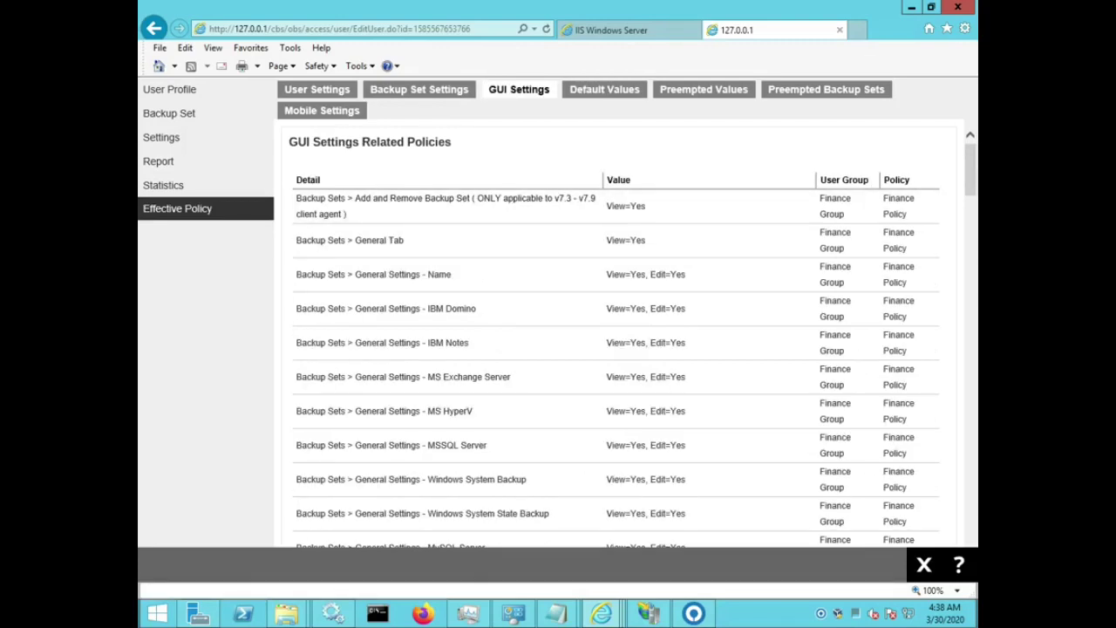
{"action": "scroll", "coordinate": [610, 332], "scroll_direction": "down", "scroll_amount": 3}
{"action": "scroll", "coordinate": [610, 331], "scroll_direction": "down", "scroll_amount": 15}
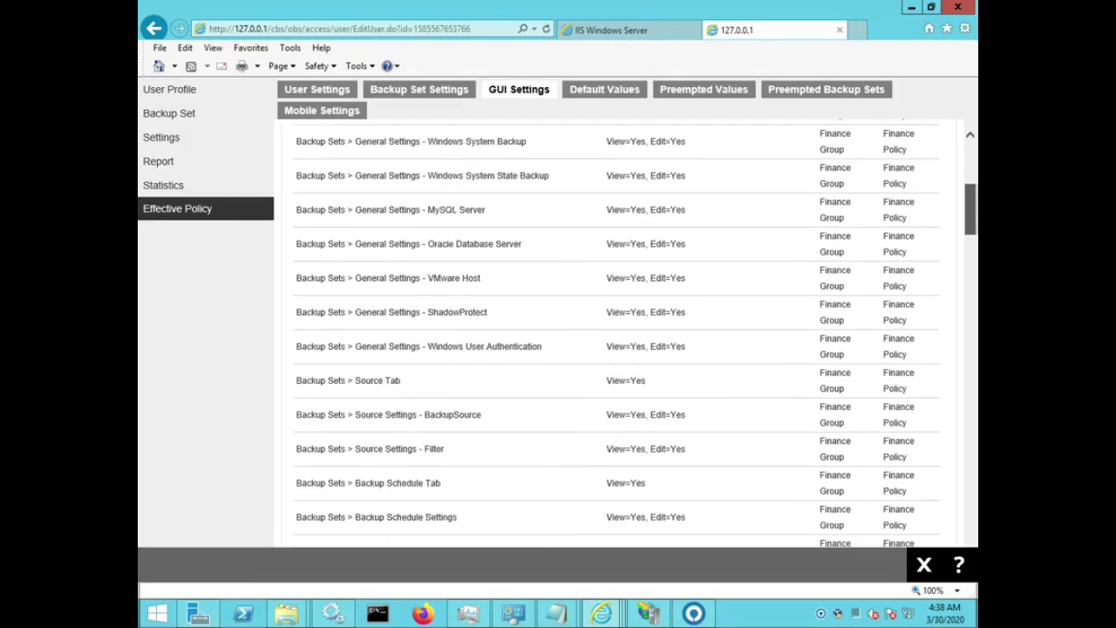
{"action": "scroll", "coordinate": [610, 331], "scroll_direction": "down", "scroll_amount": 10}
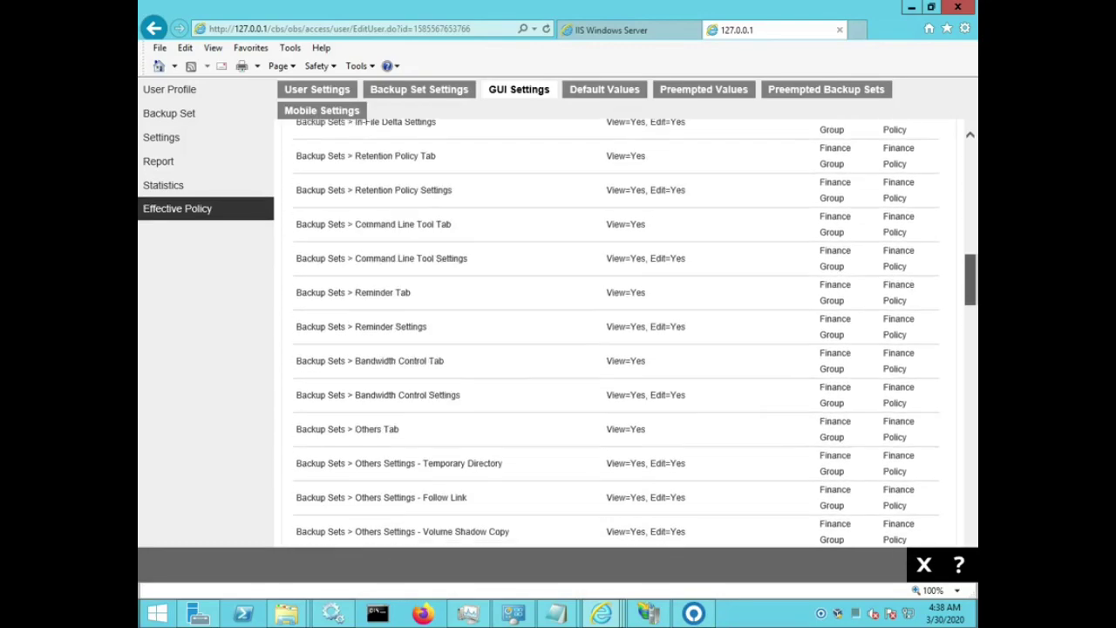
{"action": "scroll", "coordinate": [610, 331], "scroll_direction": "down", "scroll_amount": 8}
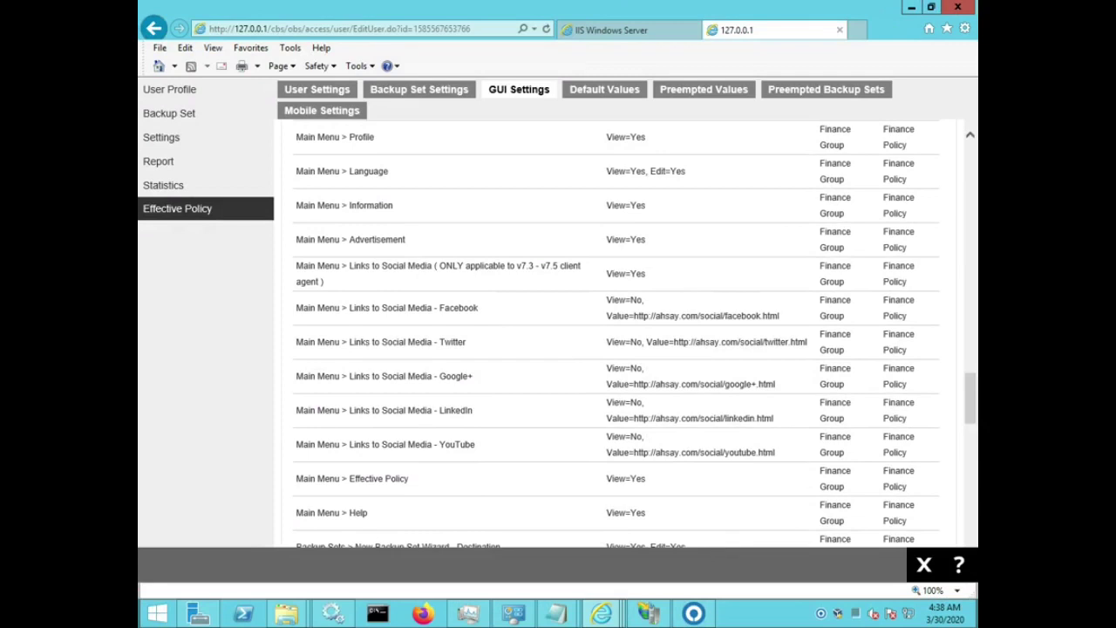
Highlight the Facebook, Twitter, Google+, LinkedIn and YouTube link entries and their View values in the GUI settings policies.
{"action": "left_click_drag", "start_coordinate": [350, 308], "coordinate": [479, 308]}
{"action": "left_click_drag", "start_coordinate": [607, 300], "coordinate": [644, 300]}
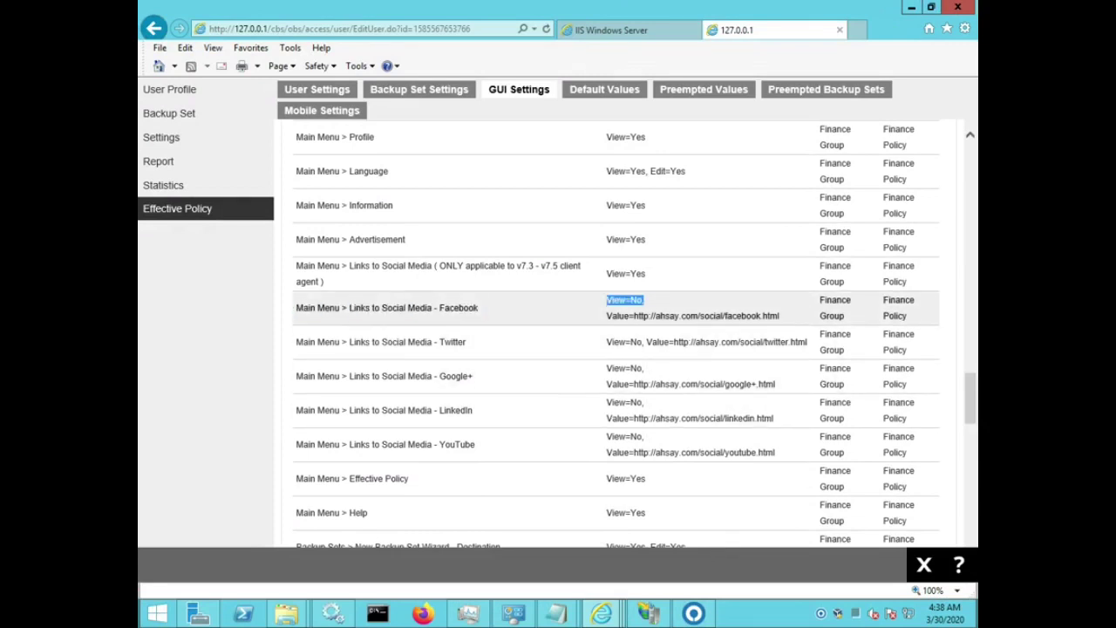
{"action": "left_click_drag", "start_coordinate": [468, 342], "coordinate": [434, 341]}
{"action": "left_click_drag", "start_coordinate": [606, 341], "coordinate": [643, 341]}
{"action": "mouse_move", "coordinate": [473, 375]}
{"action": "left_mouse_down"}
{"action": "mouse_move", "coordinate": [440, 375]}
{"action": "mouse_move", "coordinate": [473, 376]}
{"action": "left_mouse_up"}
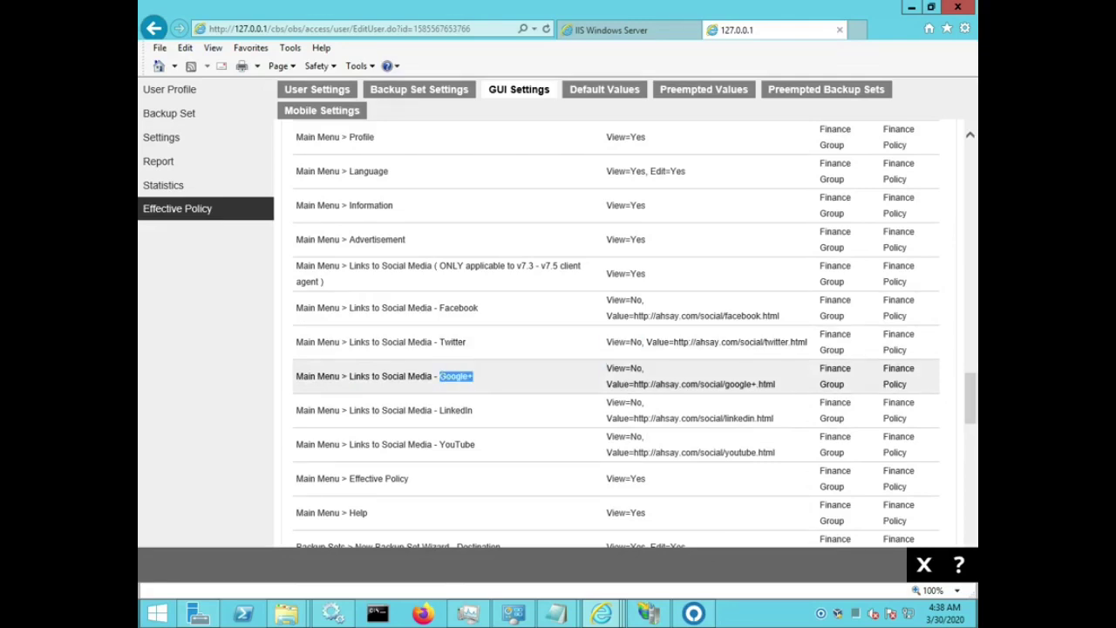
{"action": "left_click_drag", "start_coordinate": [607, 368], "coordinate": [643, 367]}
{"action": "left_click_drag", "start_coordinate": [440, 410], "coordinate": [473, 410]}
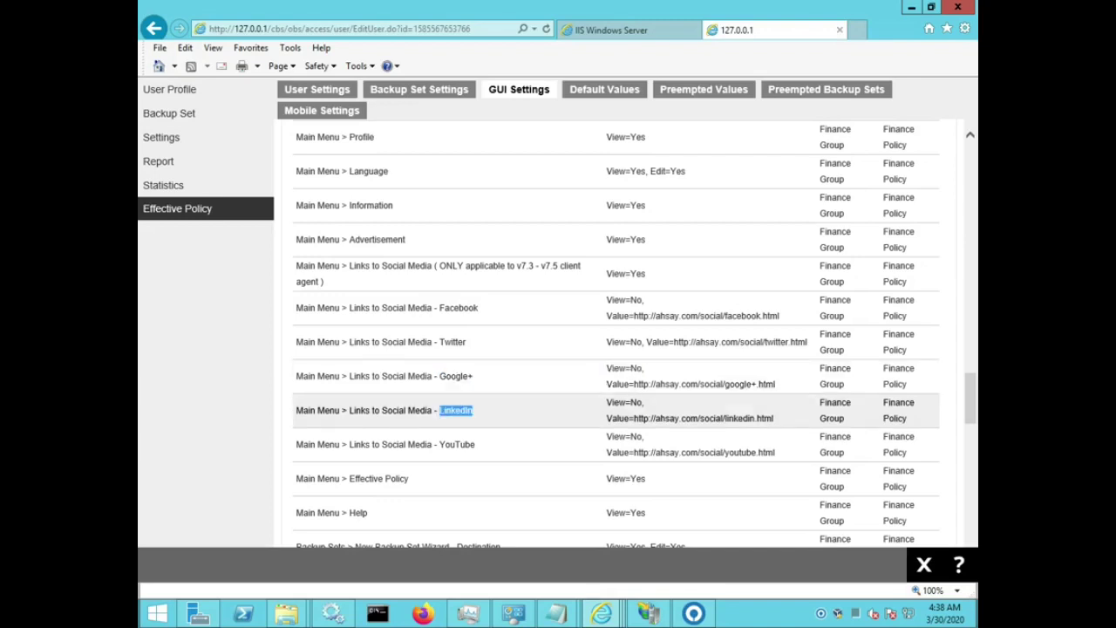
{"action": "left_click_drag", "start_coordinate": [439, 444], "coordinate": [475, 444]}
{"action": "left_click_drag", "start_coordinate": [607, 436], "coordinate": [643, 436]}
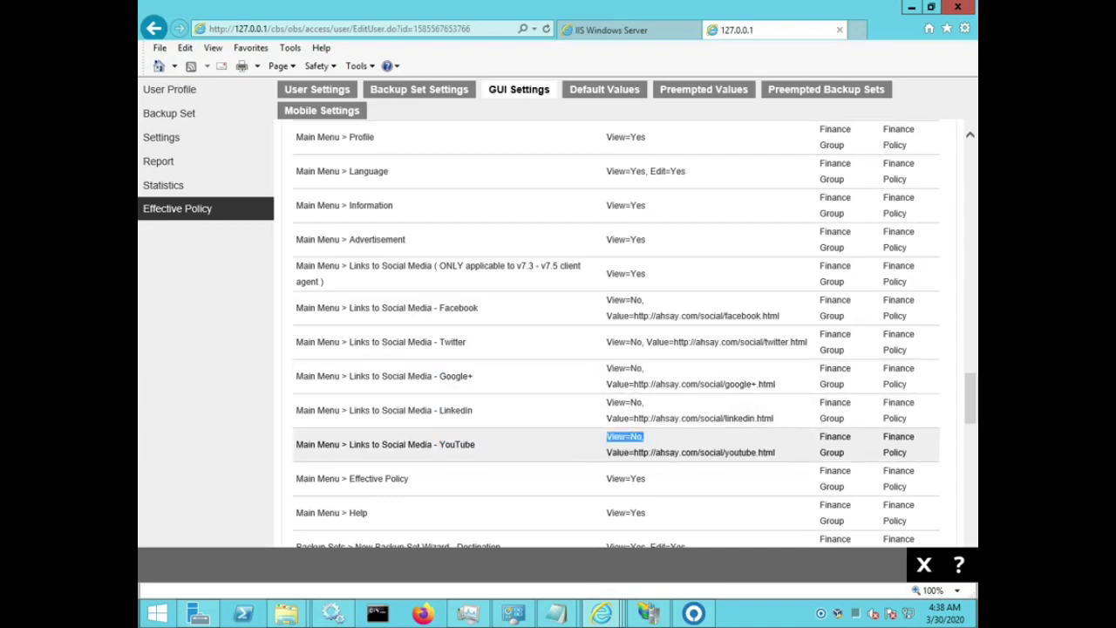
Find and highlight the Advertisement entry in the effective user settings policies.
{"action": "left_click", "coordinate": [693, 613]}
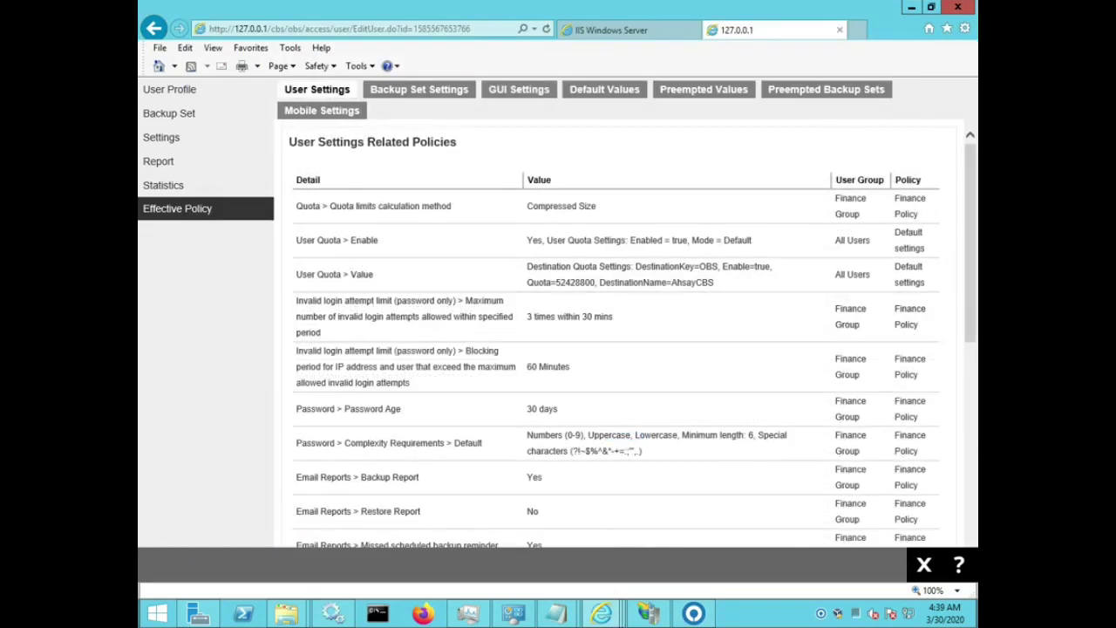
{"action": "scroll", "coordinate": [615, 336], "scroll_direction": "down", "scroll_amount": 5}
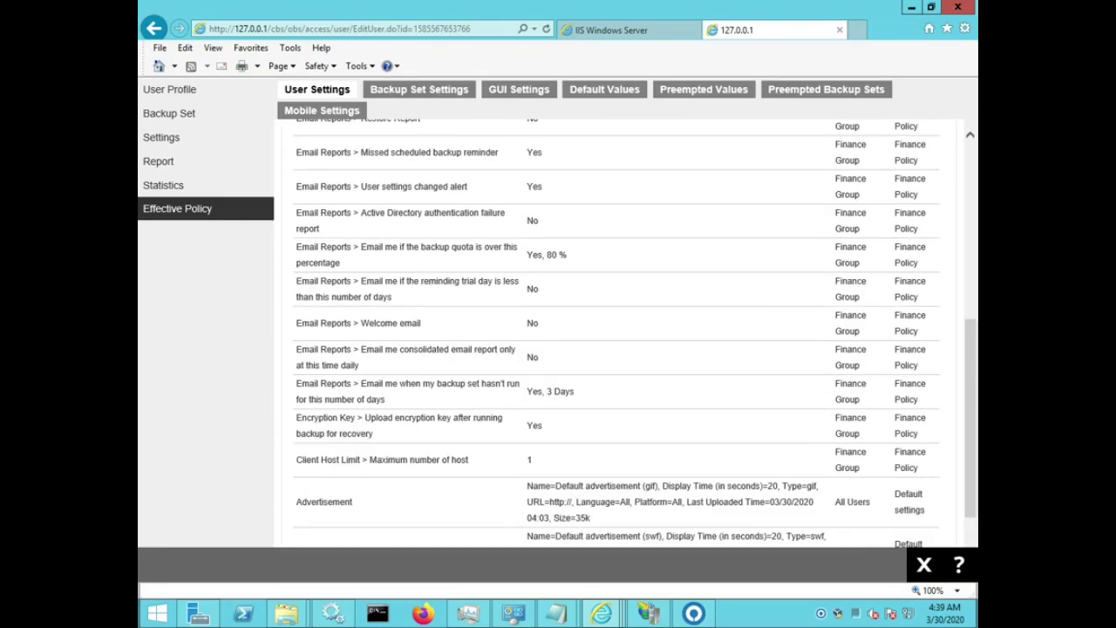
{"action": "scroll", "coordinate": [615, 336], "scroll_direction": "down", "scroll_amount": 1}
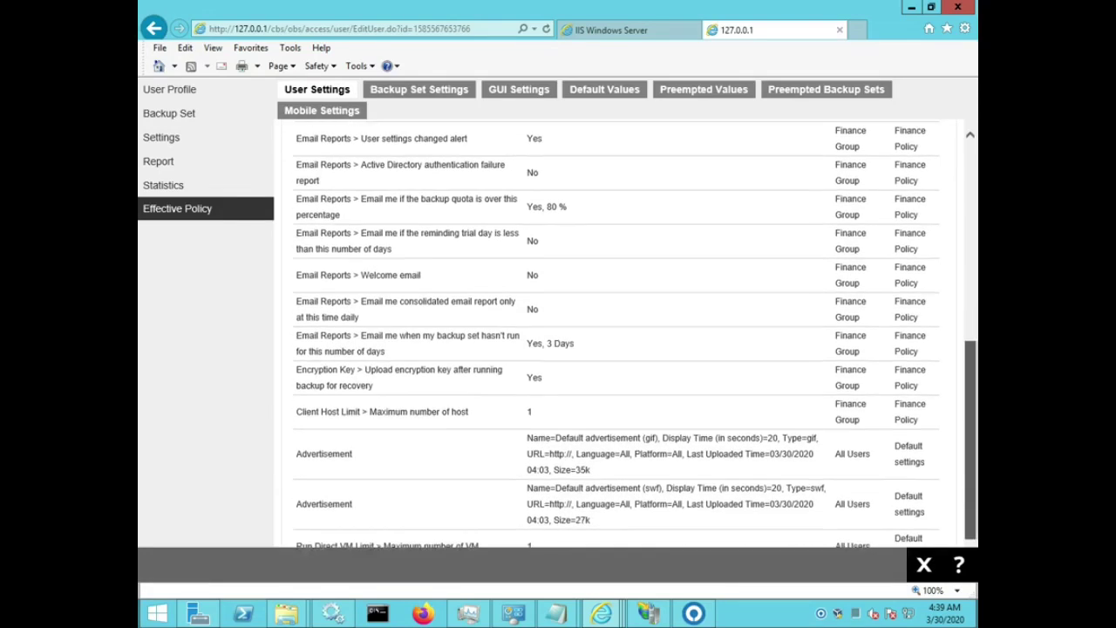
{"action": "left_click_drag", "start_coordinate": [296, 443], "coordinate": [351, 443]}
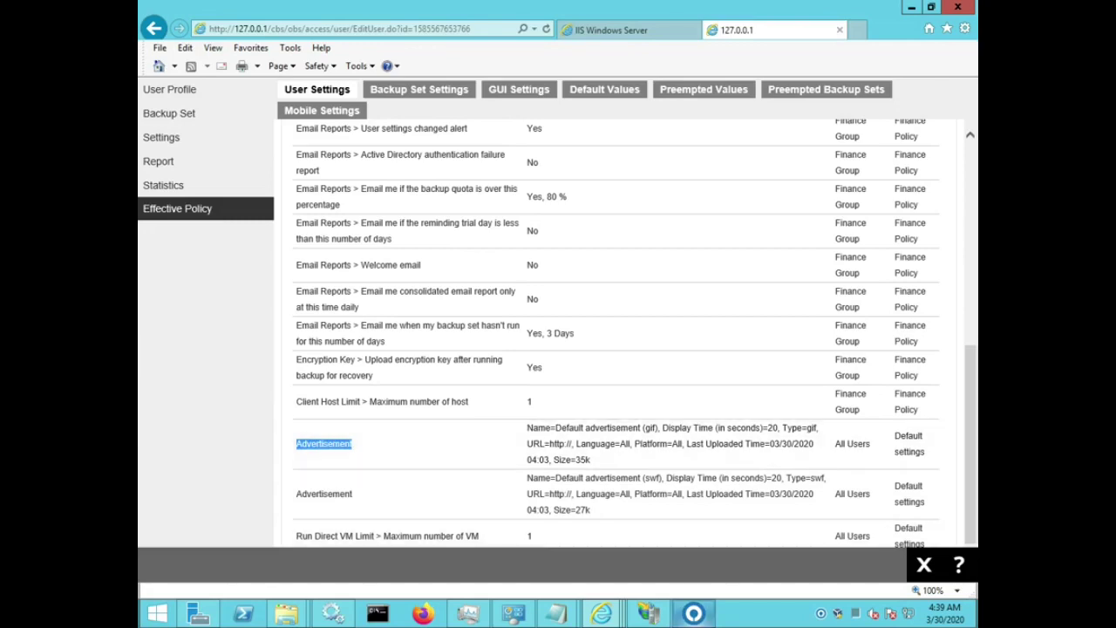
View the advertisement banner on the AhsayOBM main screen, switch back to the browser and close the user's effective policy page.
{"action": "left_click", "coordinate": [693, 613]}
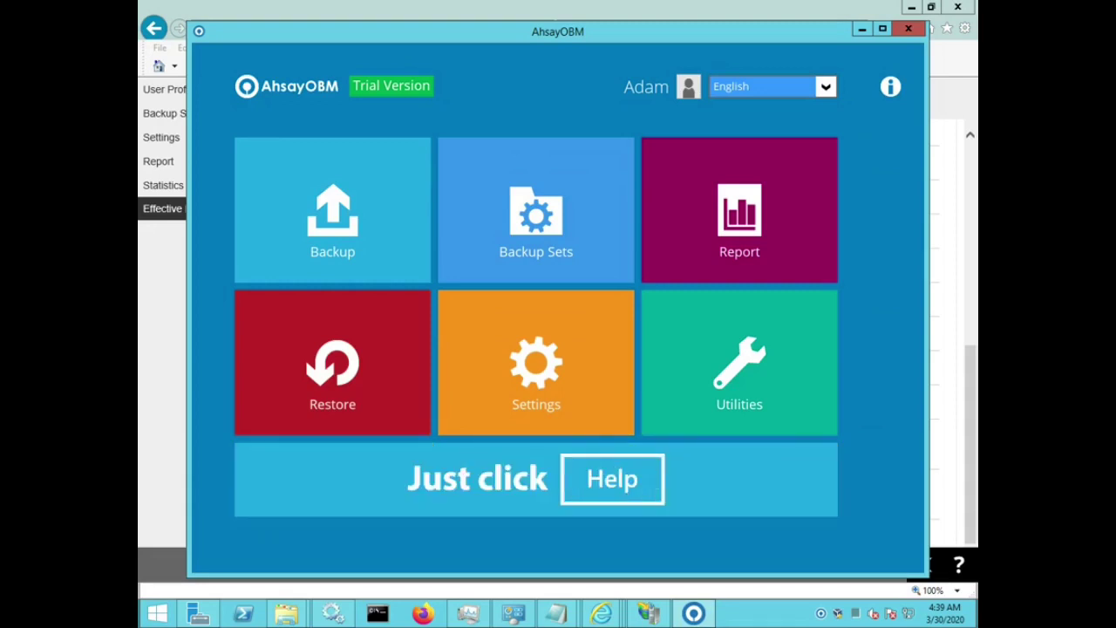
{"action": "left_click", "coordinate": [970, 413]}
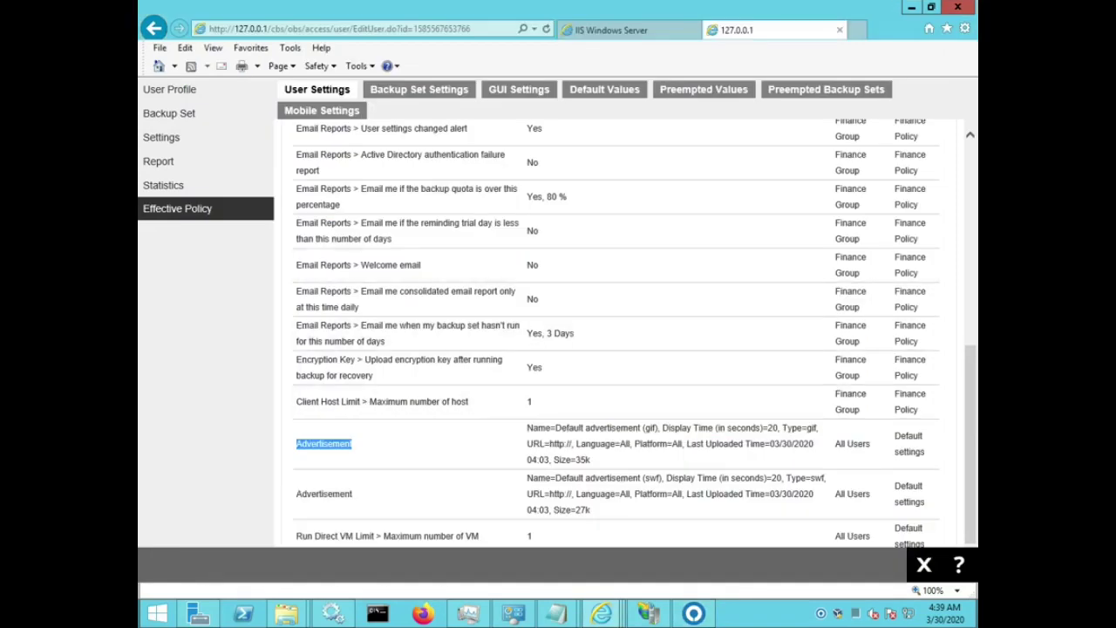
{"action": "left_click", "coordinate": [924, 565]}
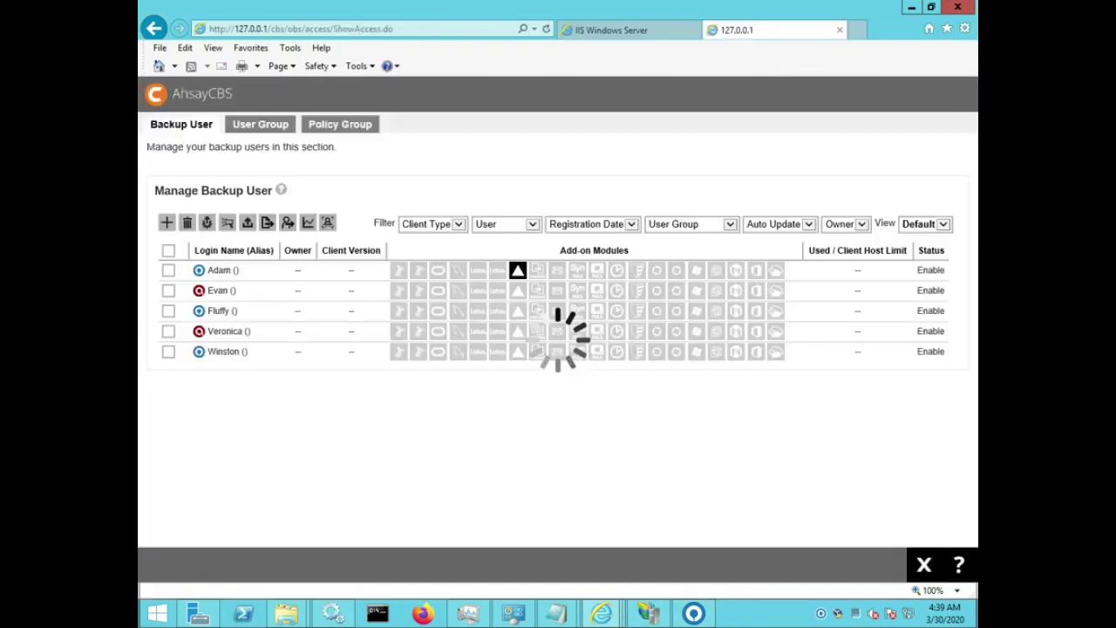
Enable Advertisement with an empty list in the Finance Policy's user settings and save the policy.
{"action": "left_click", "coordinate": [340, 123]}
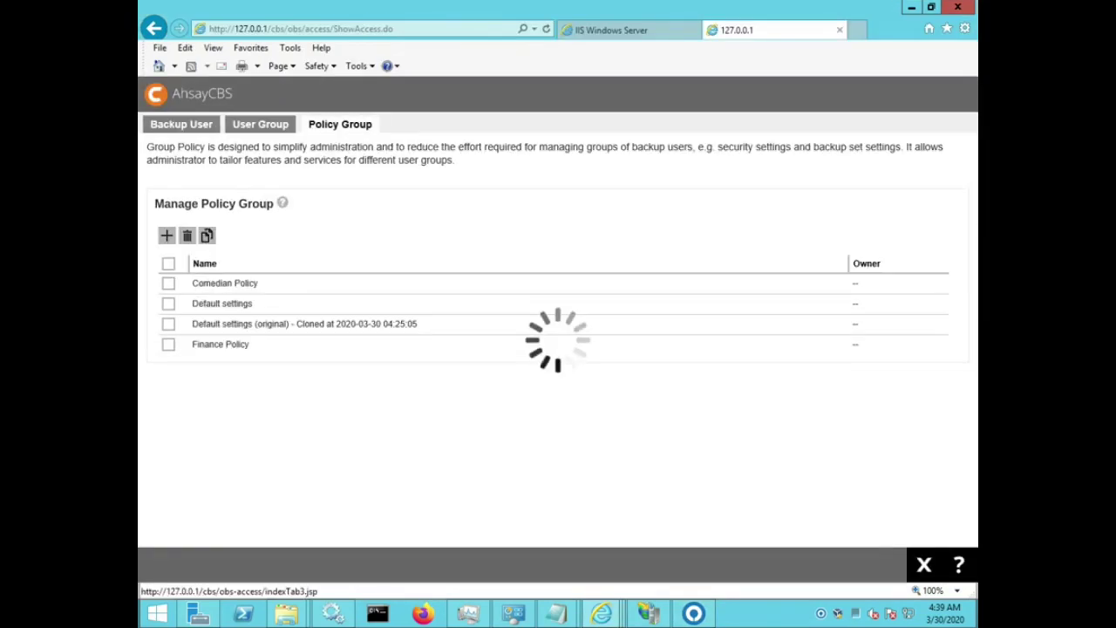
{"action": "left_click", "coordinate": [219, 344]}
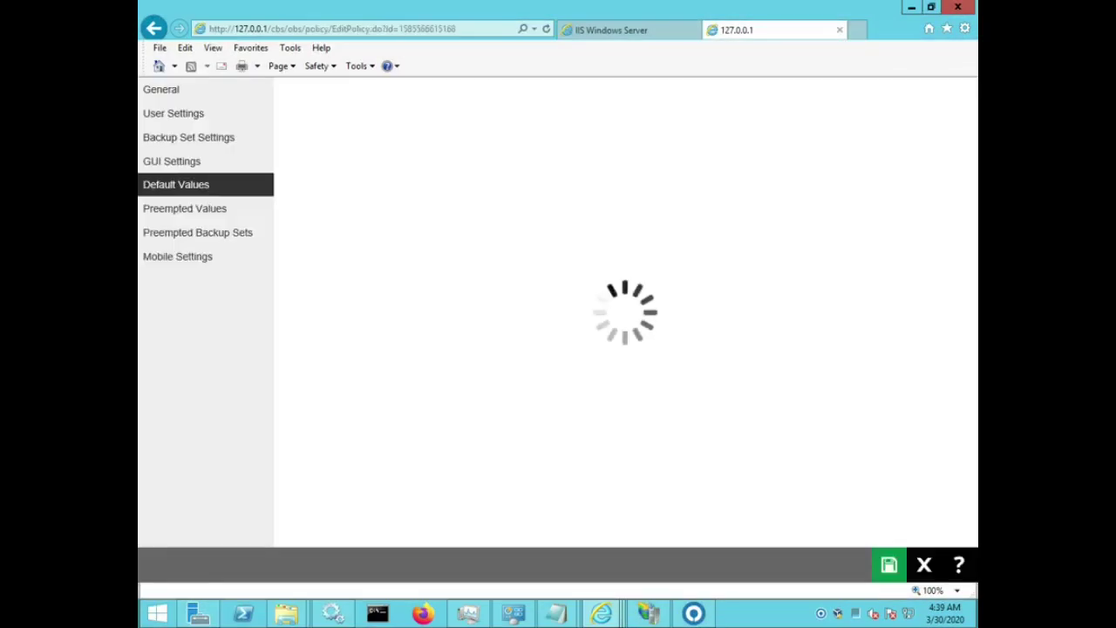
{"action": "left_click", "coordinate": [173, 113]}
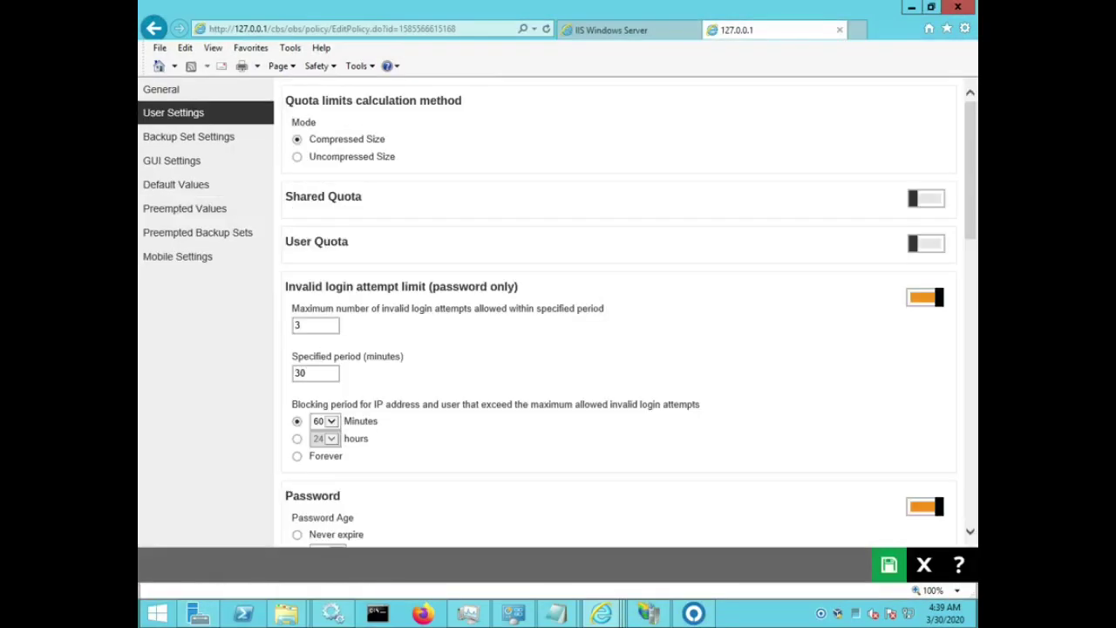
{"action": "scroll", "coordinate": [619, 314], "scroll_direction": "down", "scroll_amount": 15}
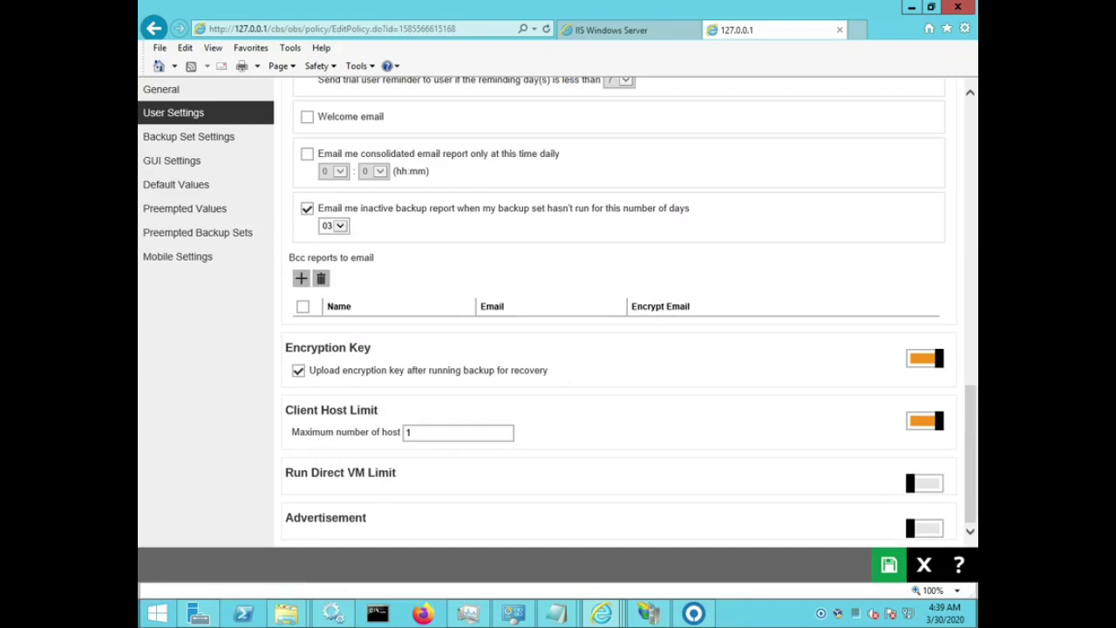
{"action": "left_click", "coordinate": [924, 528]}
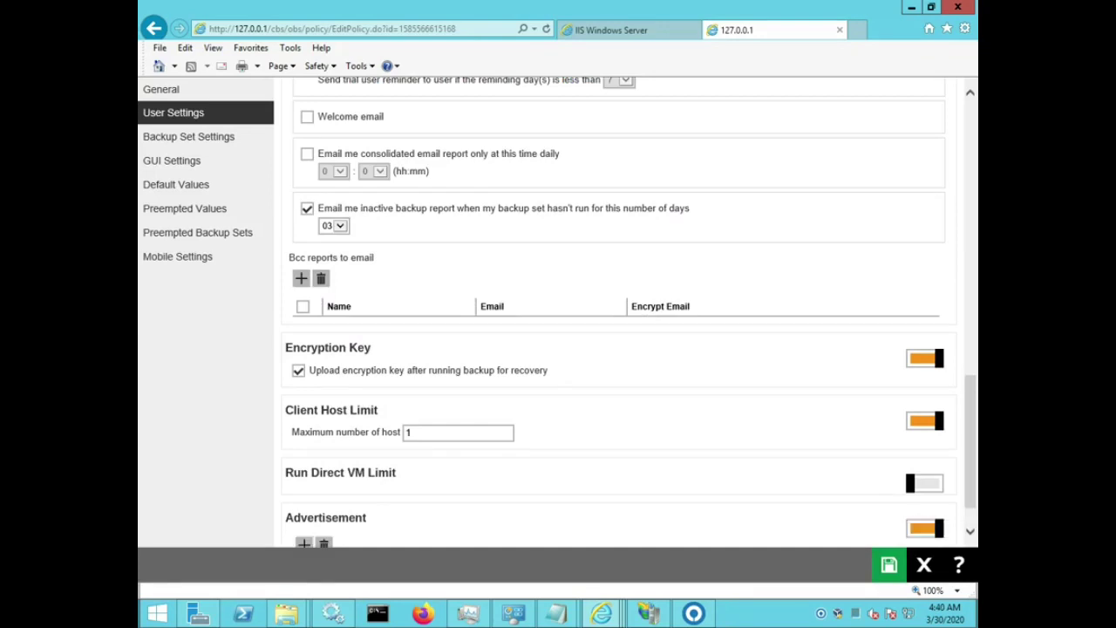
{"action": "scroll", "coordinate": [619, 314], "scroll_direction": "down", "scroll_amount": 1}
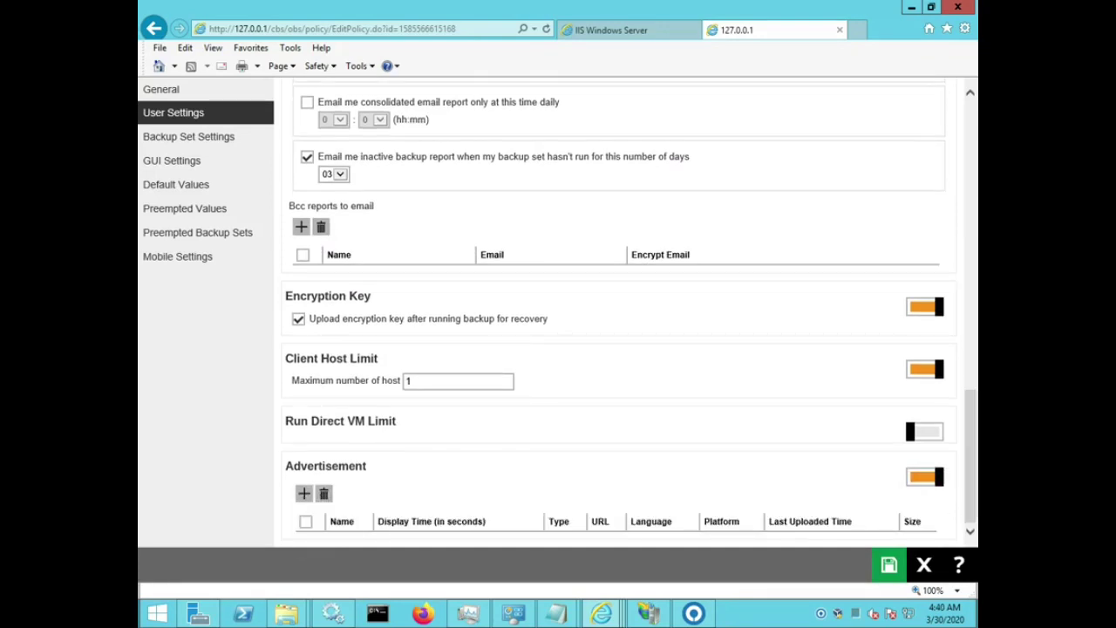
{"action": "left_click_drag", "start_coordinate": [286, 465], "coordinate": [364, 466]}
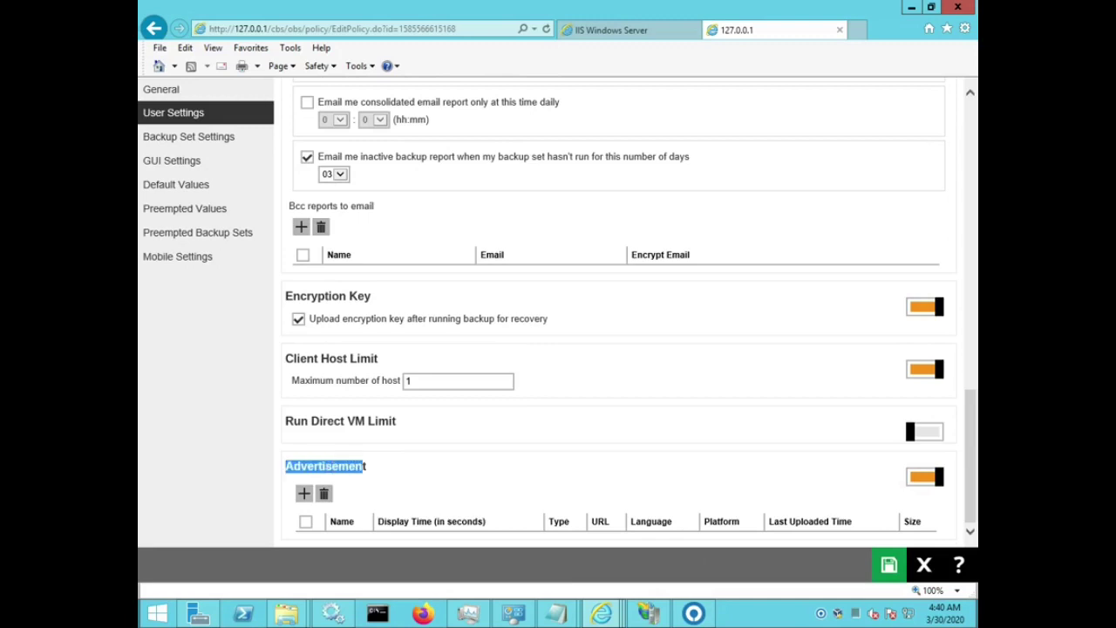
{"action": "left_click_drag", "start_coordinate": [330, 521], "coordinate": [410, 521]}
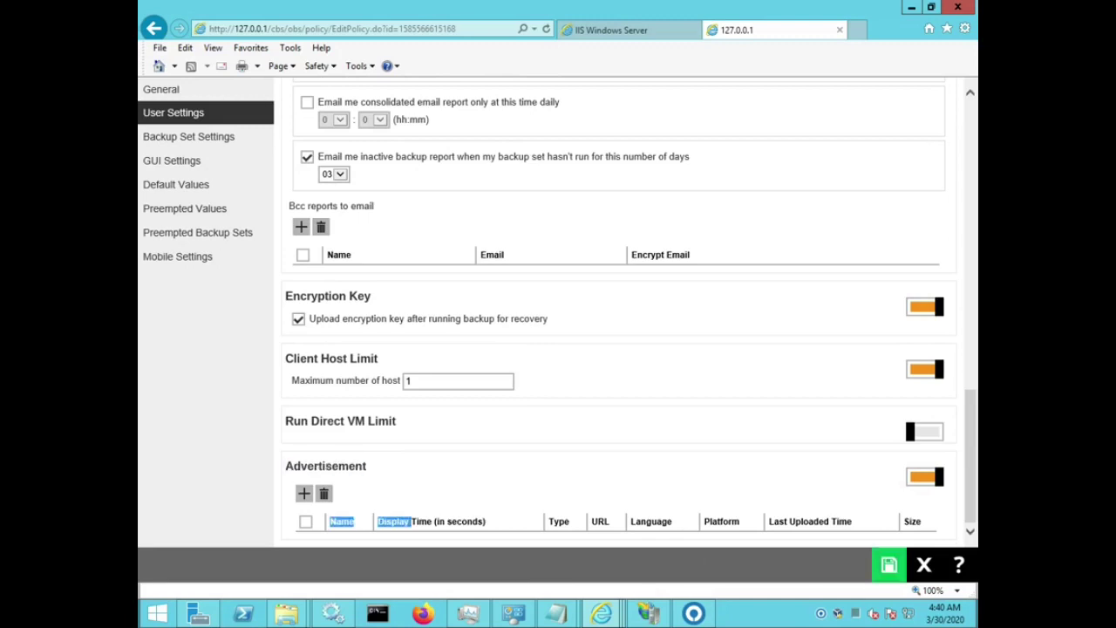
{"action": "left_click", "coordinate": [889, 564]}
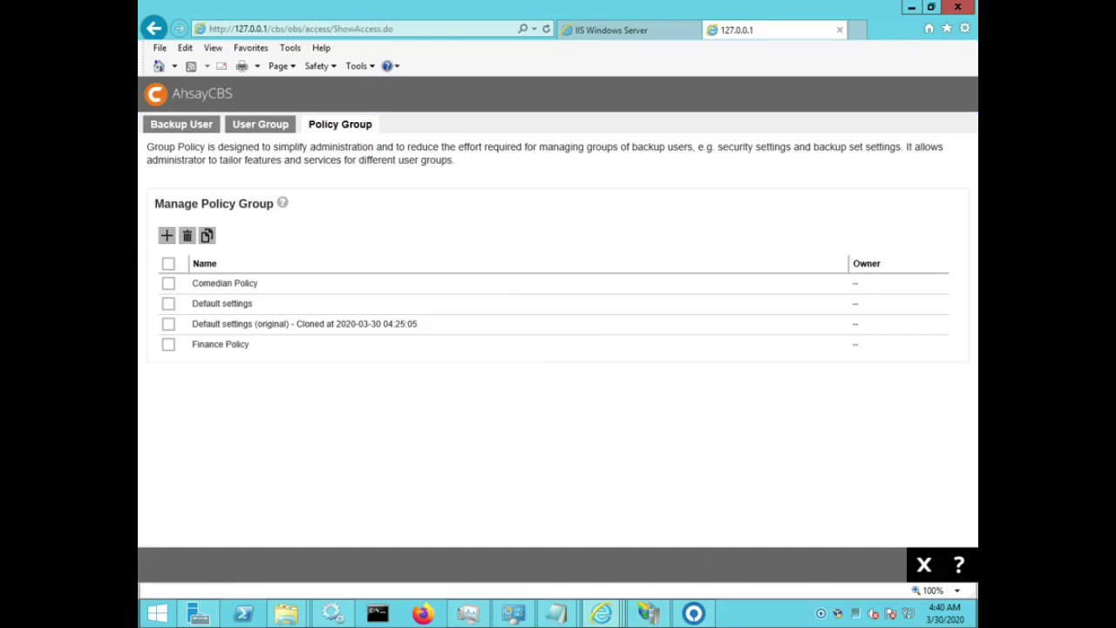
Open the Finance Group user's effective user settings and highlight the Advertisement entry and its No Advertisement value.
{"action": "left_click", "coordinate": [181, 124]}
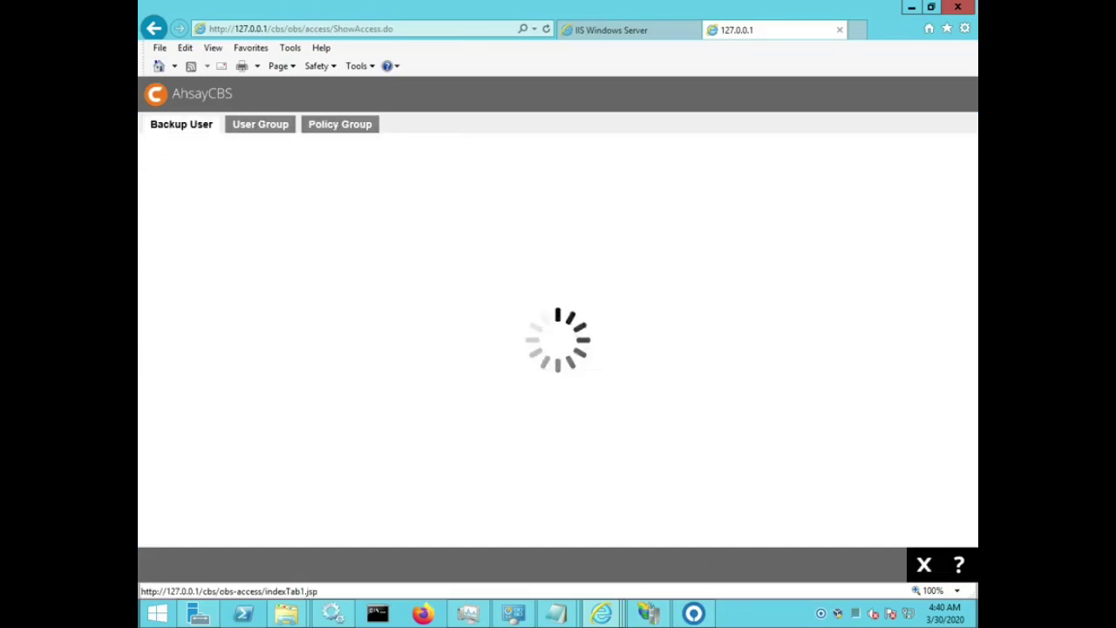
{"action": "left_click", "coordinate": [220, 270]}
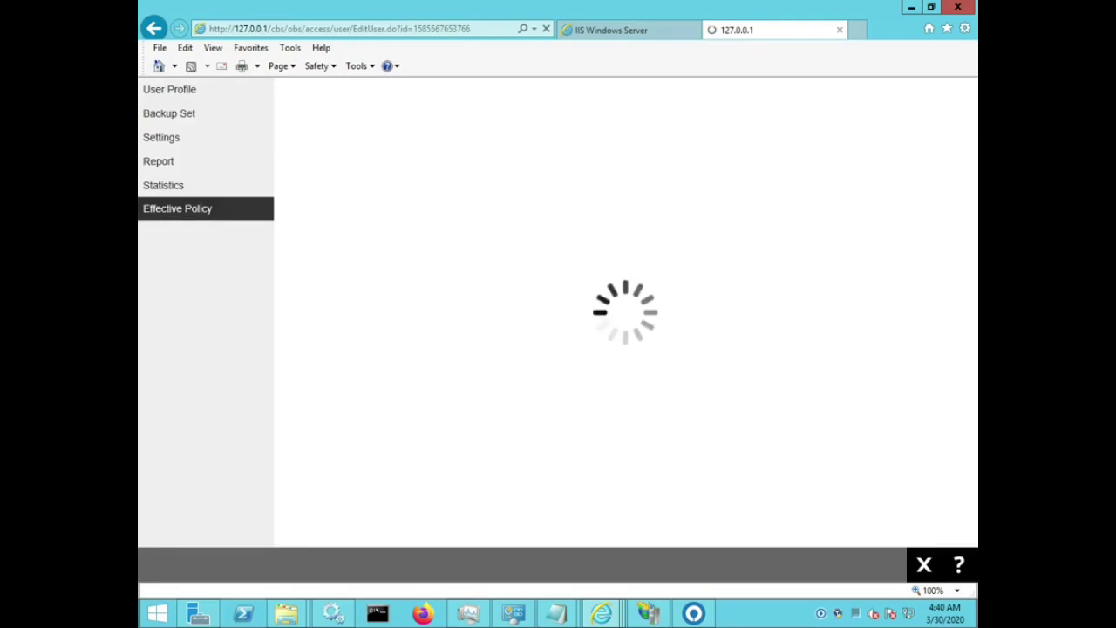
{"action": "scroll", "coordinate": [616, 332], "scroll_direction": "down", "scroll_amount": 5}
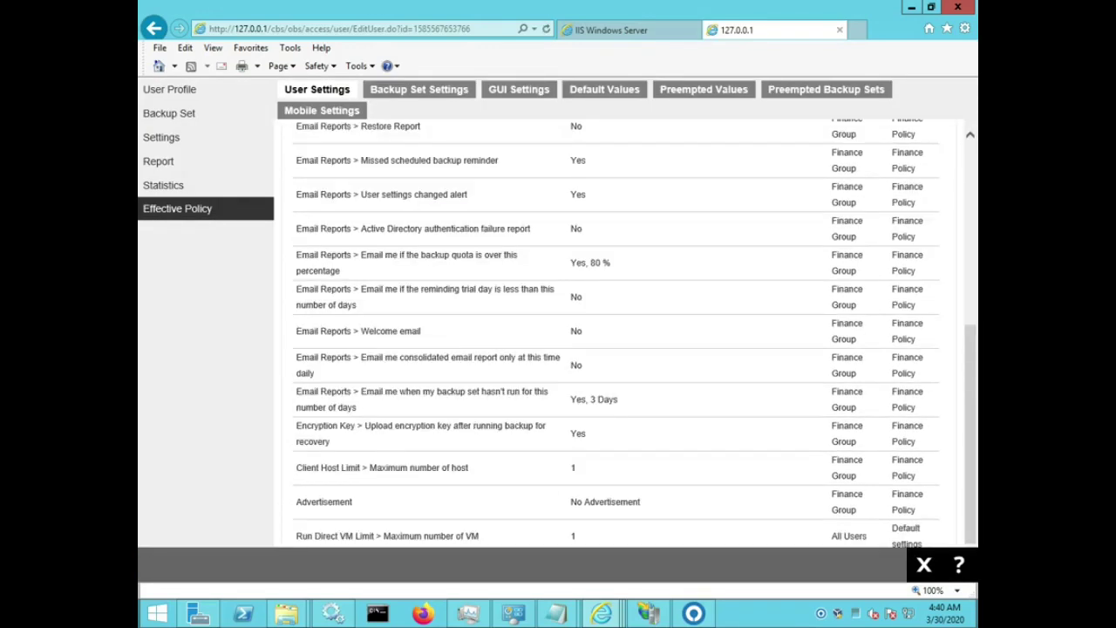
{"action": "double_click", "coordinate": [323, 501]}
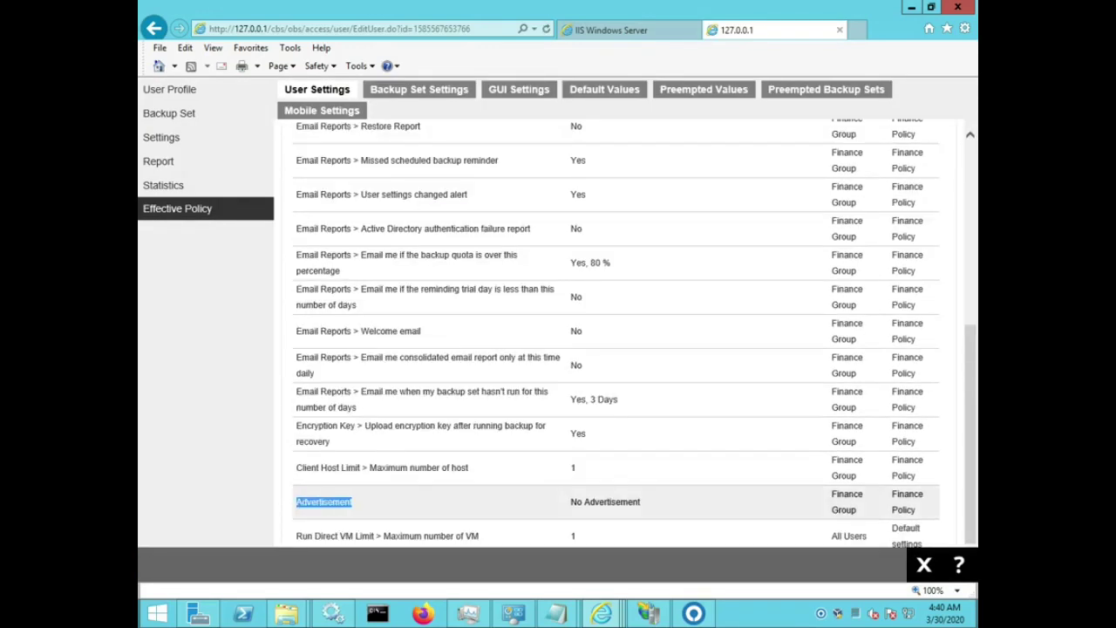
{"action": "left_click_drag", "start_coordinate": [571, 502], "coordinate": [641, 503]}
Switch to AhsayOBM and log in with the account password.
{"action": "left_click", "coordinate": [693, 613]}
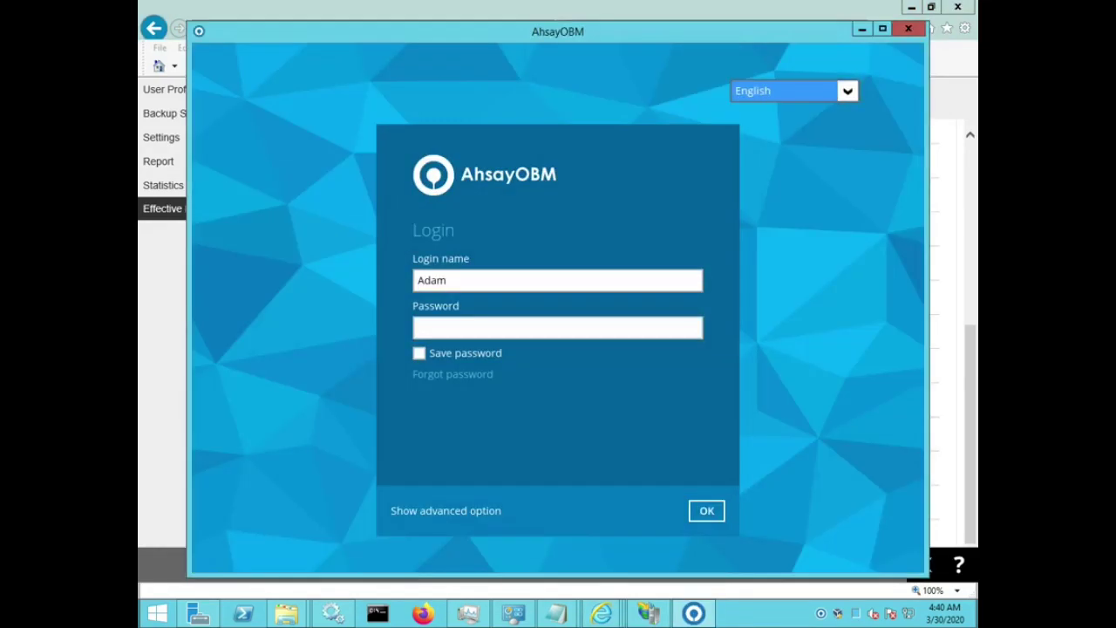
{"action": "left_click", "coordinate": [558, 327]}
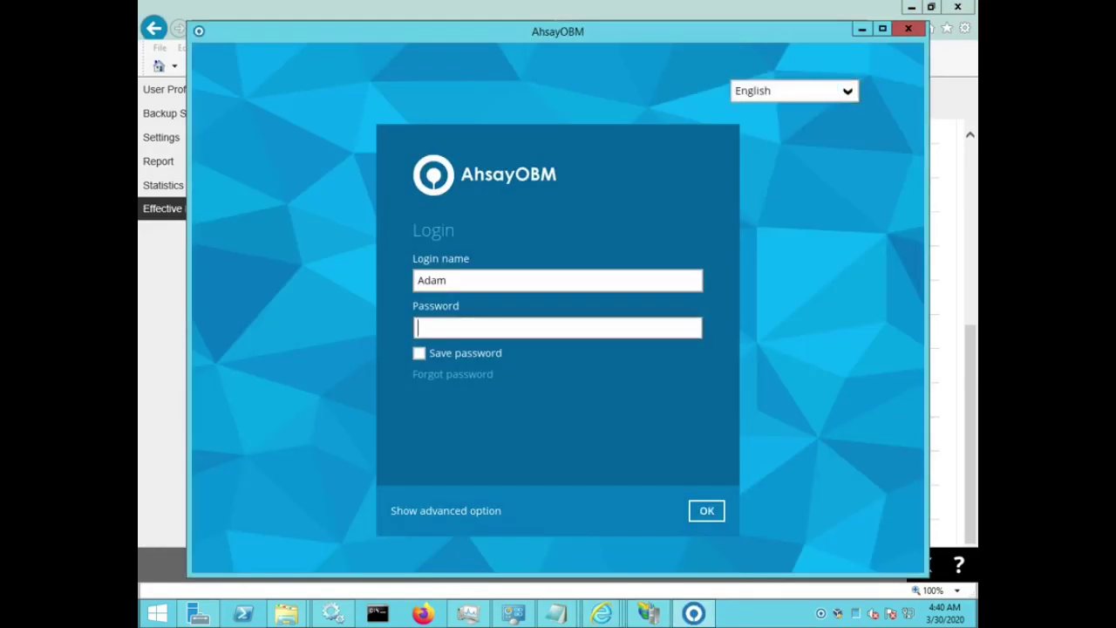
{"action": "type", "text": "•••••••••••"}
{"action": "key", "text": "Return"}
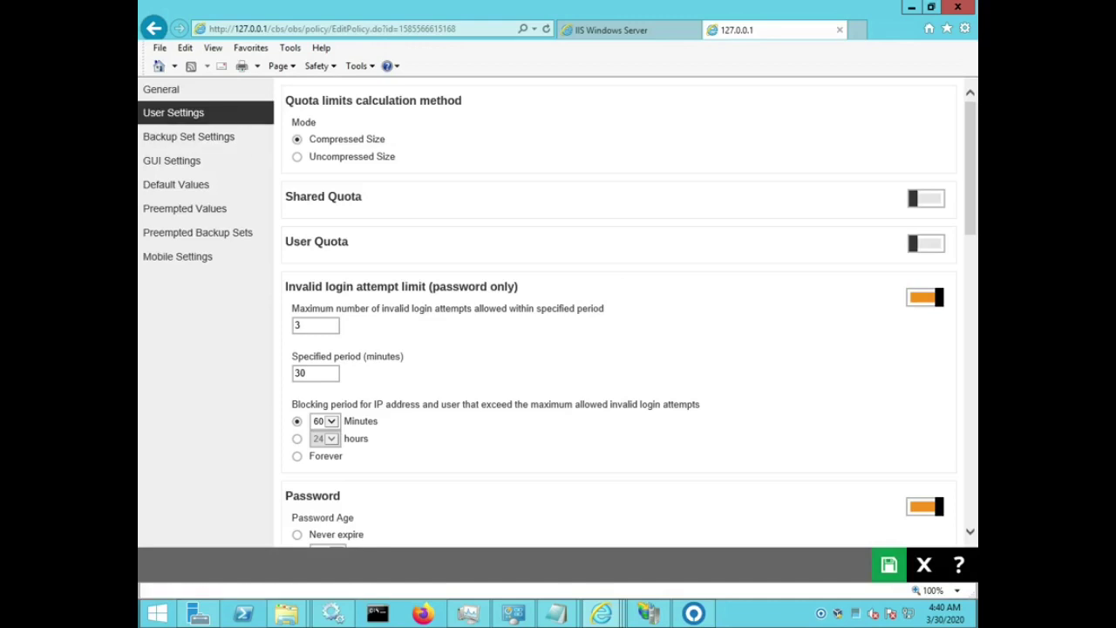
Disable Advertisement in the Finance Policy's user settings and save the policy.
{"action": "scroll", "coordinate": [619, 314], "scroll_direction": "down", "scroll_amount": 15}
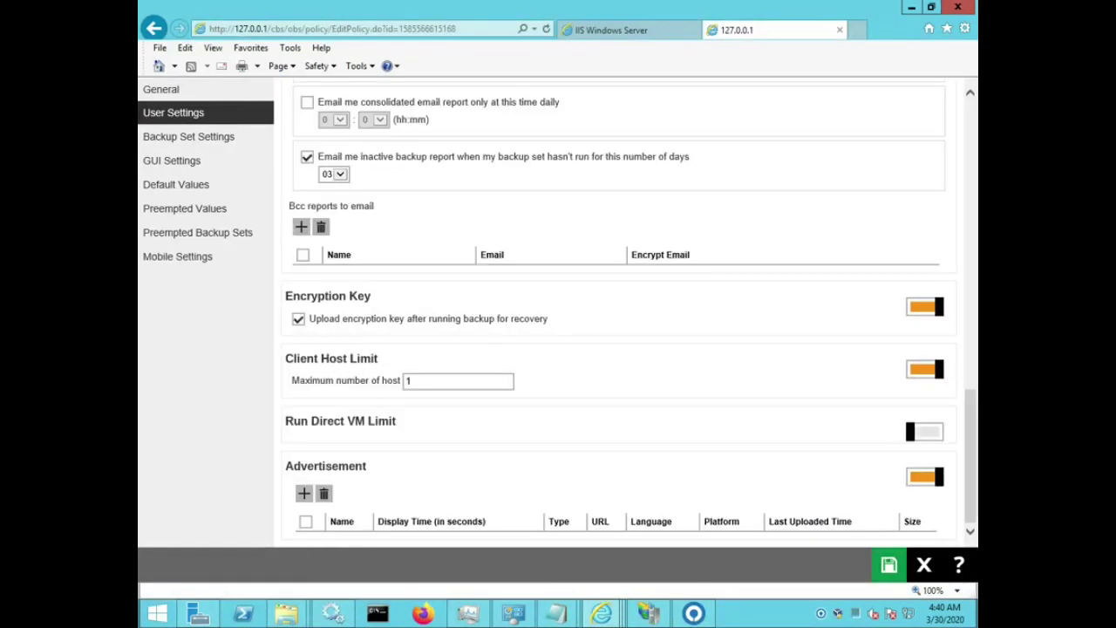
{"action": "left_click", "coordinate": [924, 477]}
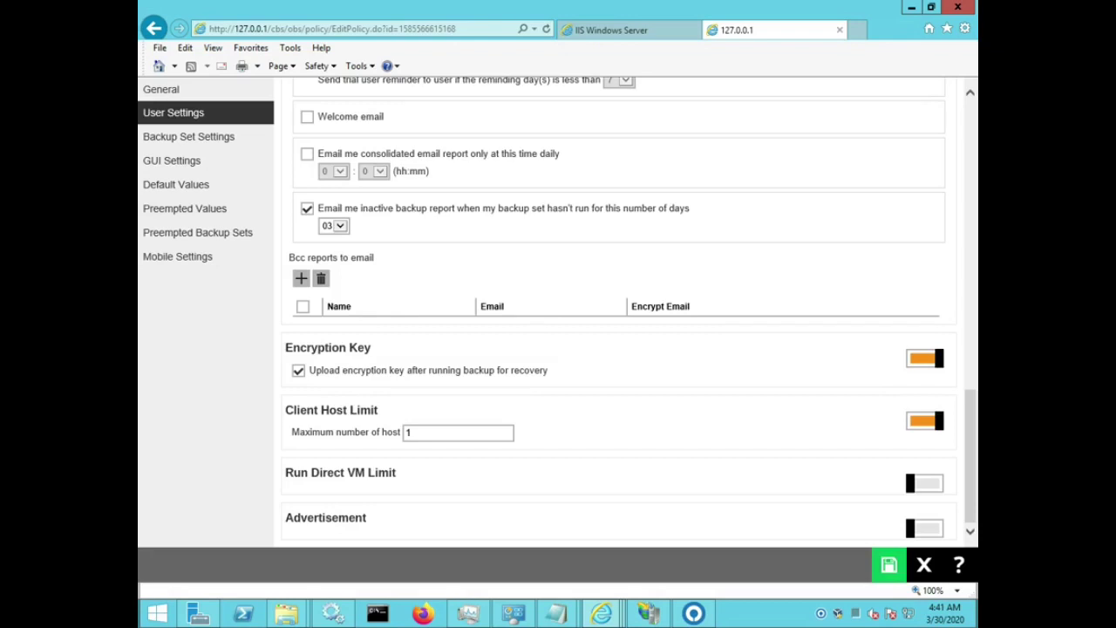
{"action": "left_click", "coordinate": [889, 564]}
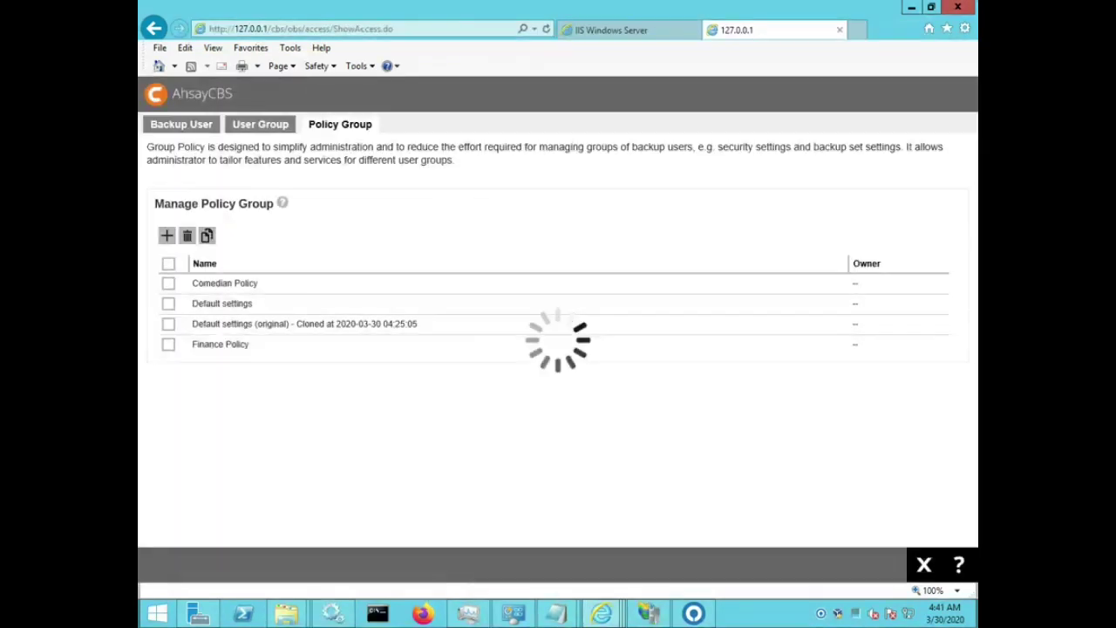
Open the user's effective user settings and highlight the first Advertisement entry, its All Users group and its Default settings policy.
{"action": "left_click", "coordinate": [181, 125]}
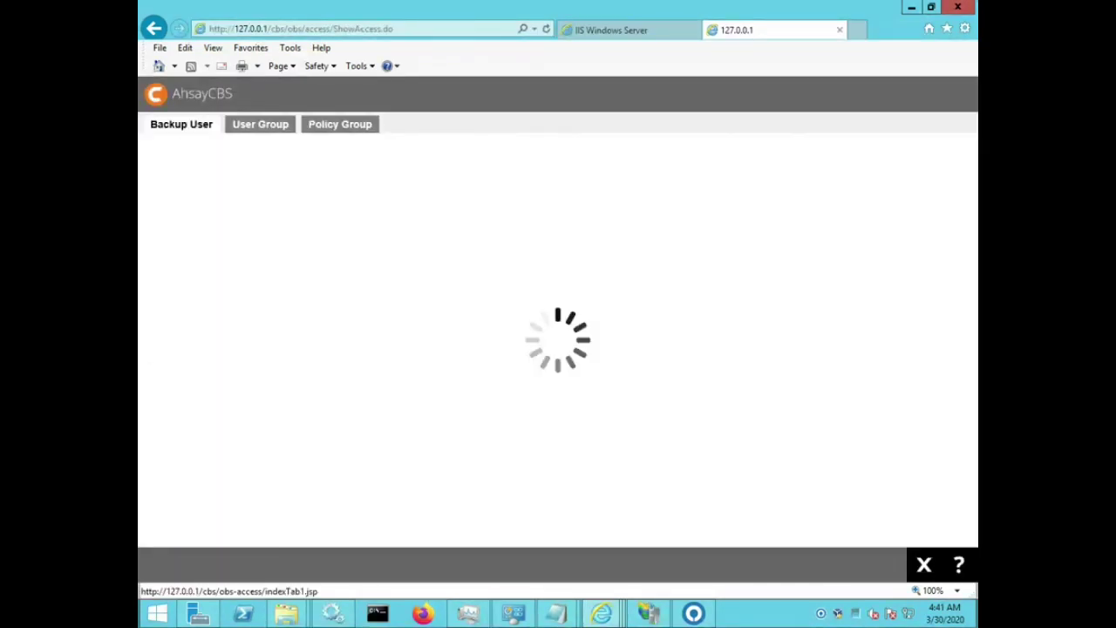
{"action": "left_click", "coordinate": [220, 271]}
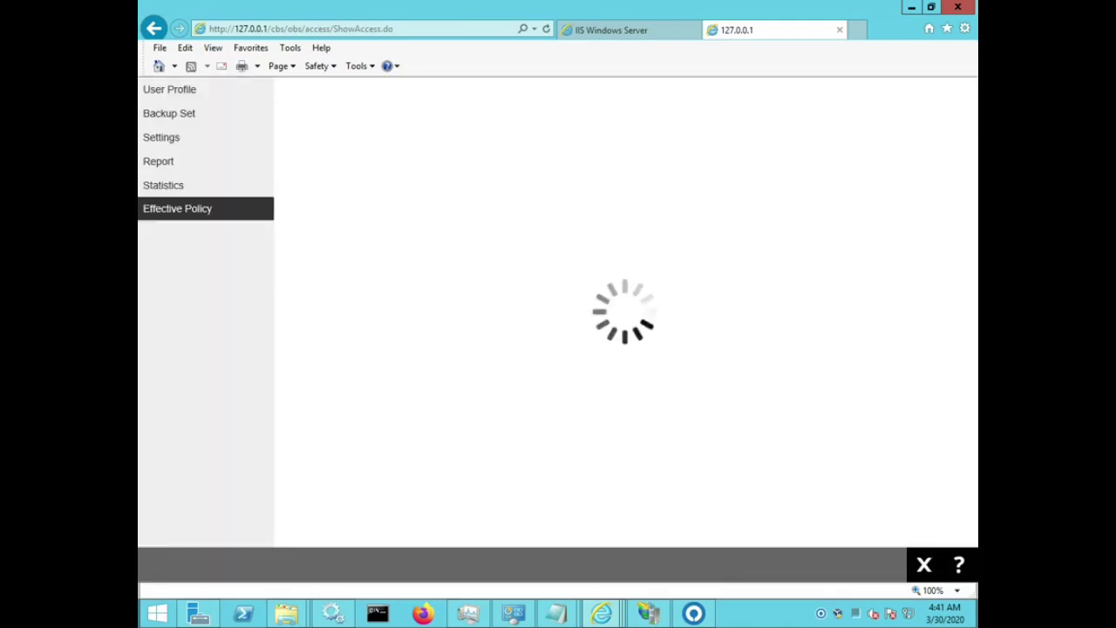
{"action": "scroll", "coordinate": [615, 331], "scroll_direction": "down", "scroll_amount": 5}
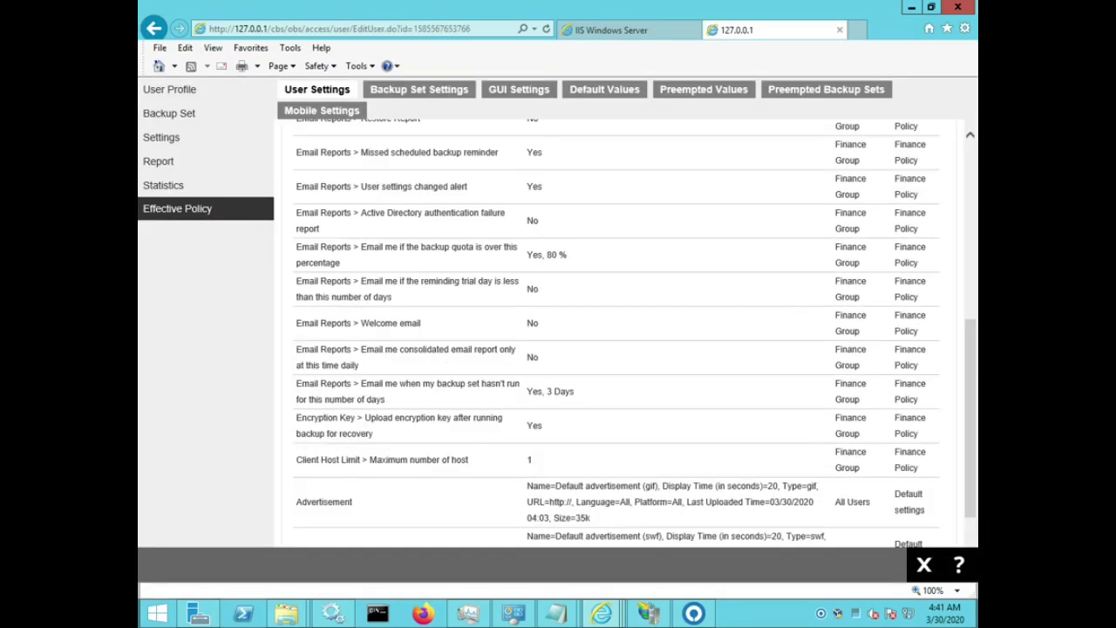
{"action": "scroll", "coordinate": [635, 333], "scroll_direction": "down", "scroll_amount": 2}
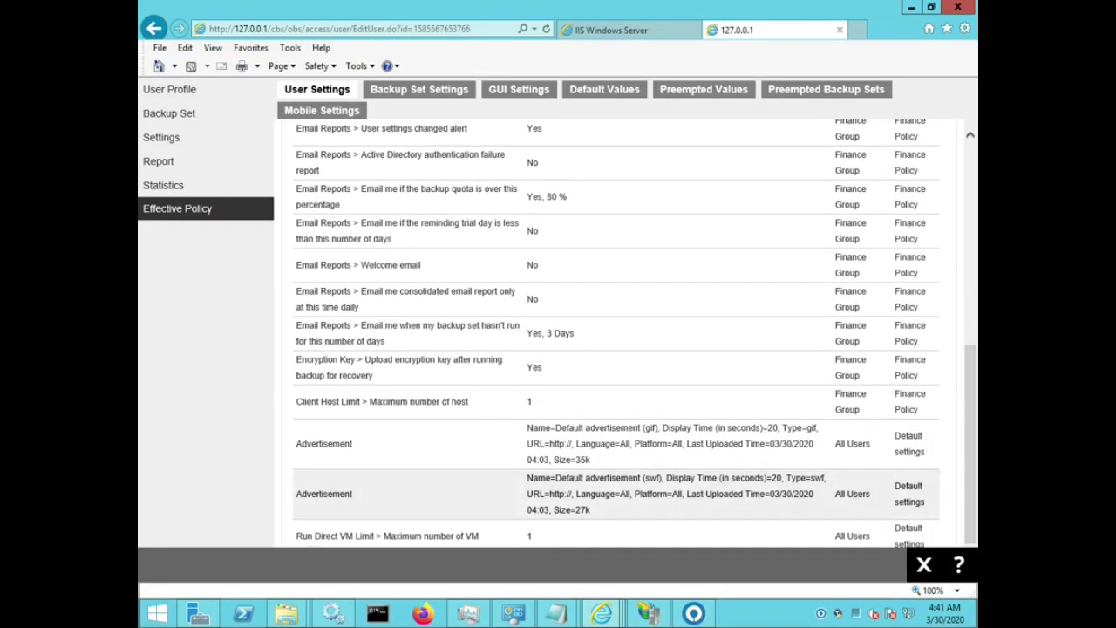
{"action": "double_click", "coordinate": [324, 443]}
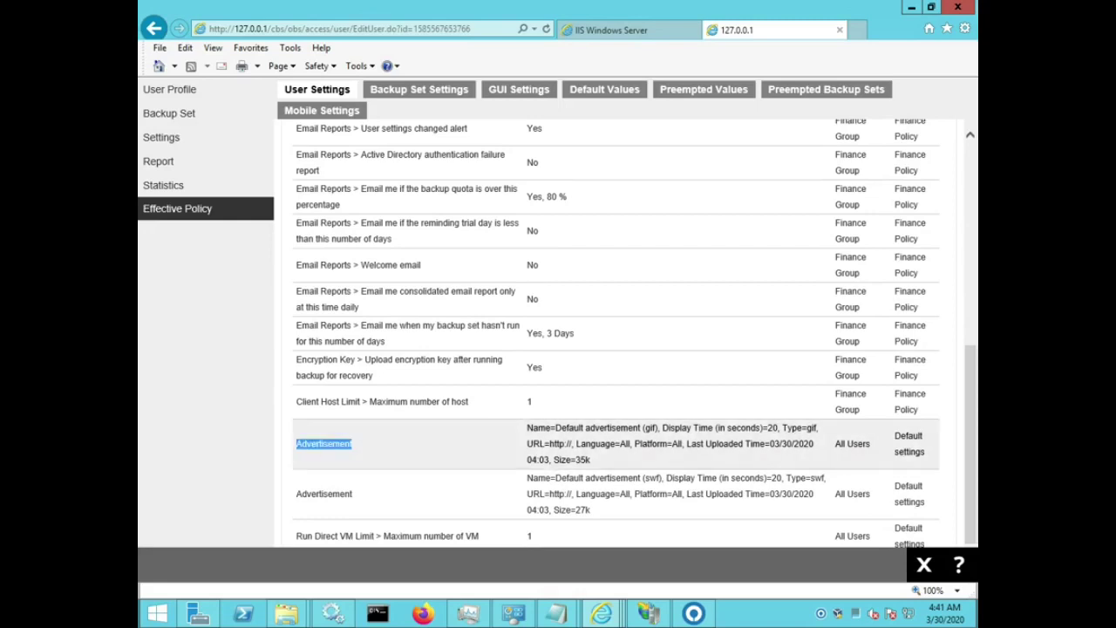
{"action": "left_click_drag", "start_coordinate": [834, 444], "coordinate": [870, 444]}
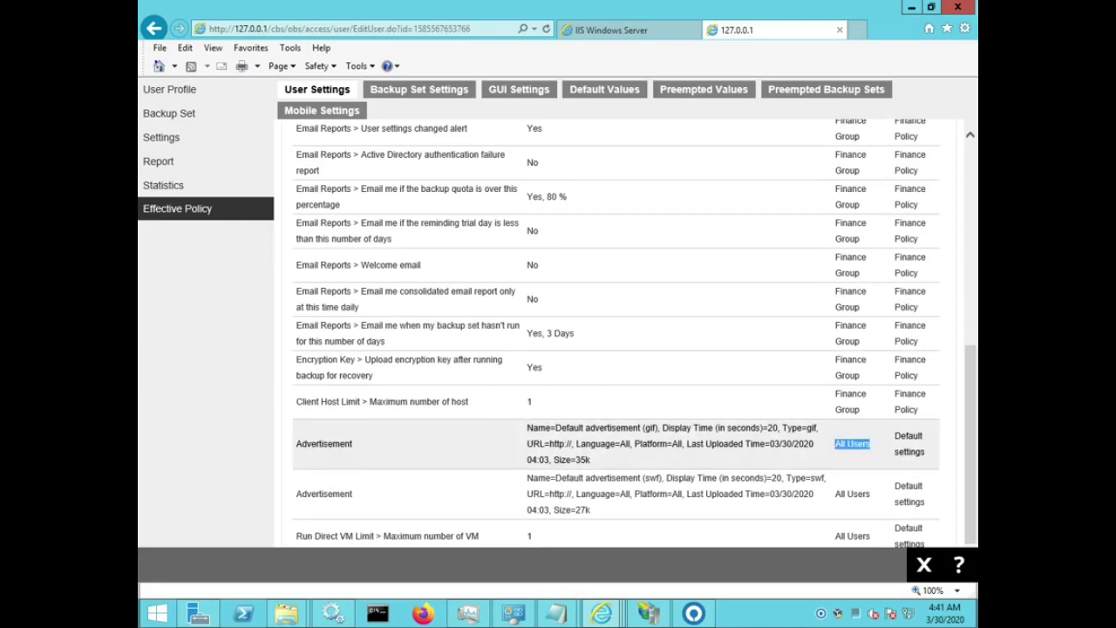
{"action": "triple_click", "coordinate": [908, 443]}
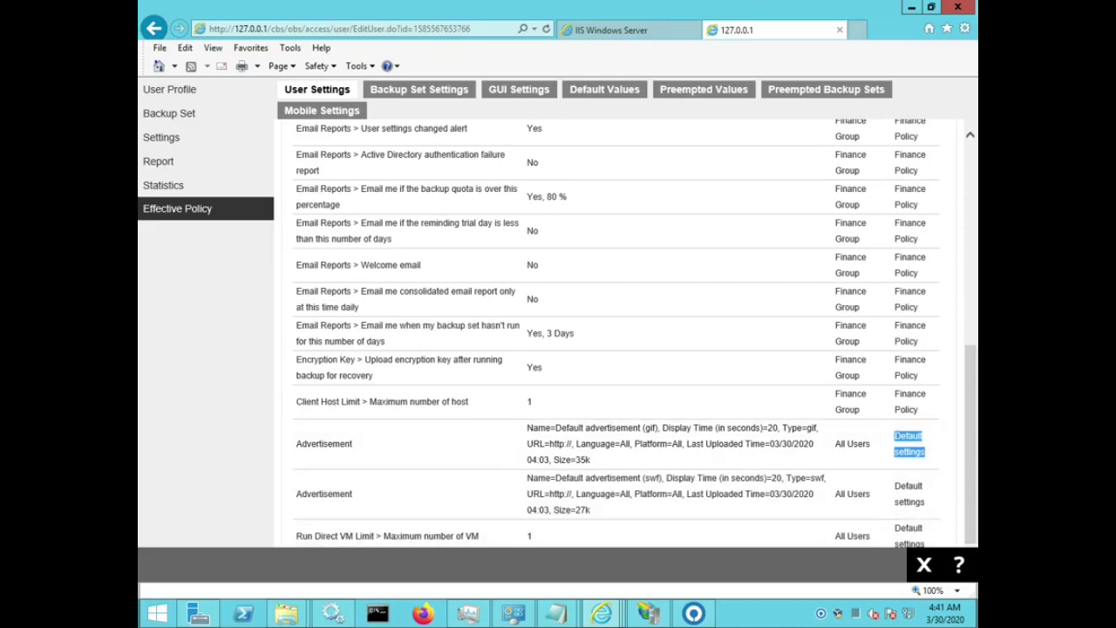
Switch to AhsayOBM, exit the current session and log in again with the account password.
{"action": "left_click", "coordinate": [693, 612]}
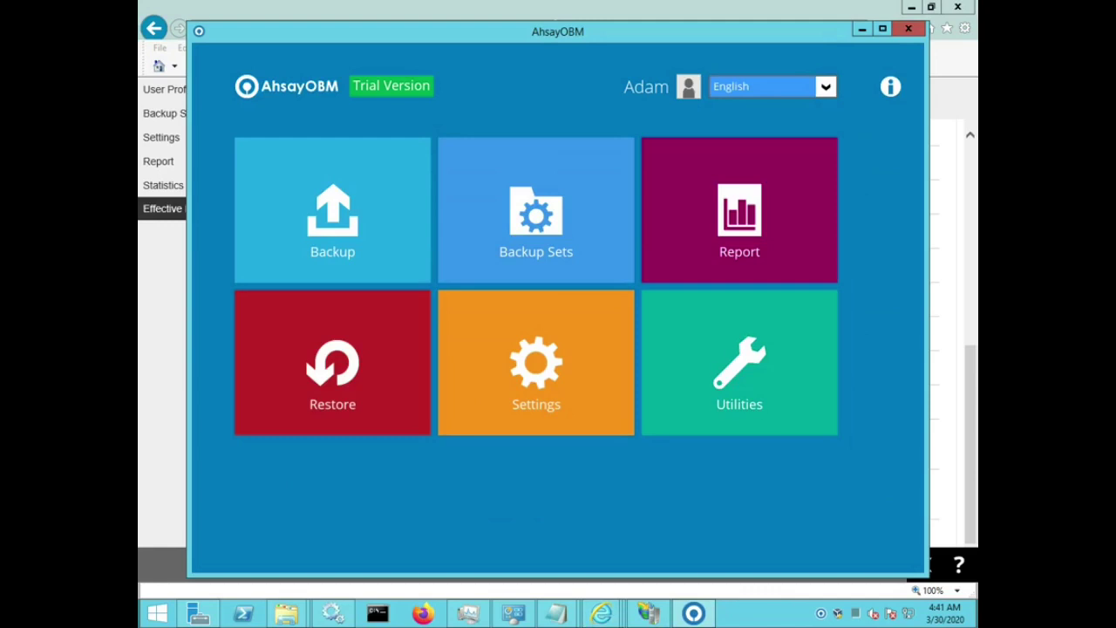
{"action": "key", "text": "alt+F4"}
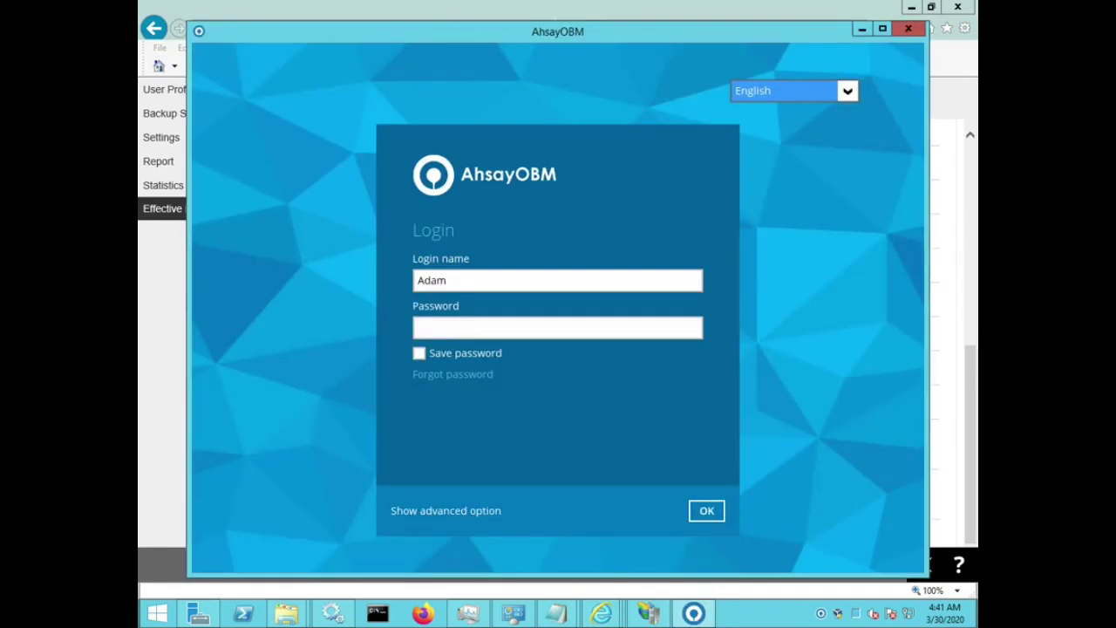
{"action": "left_click", "coordinate": [557, 328]}
{"action": "type", "text": "••••••"}
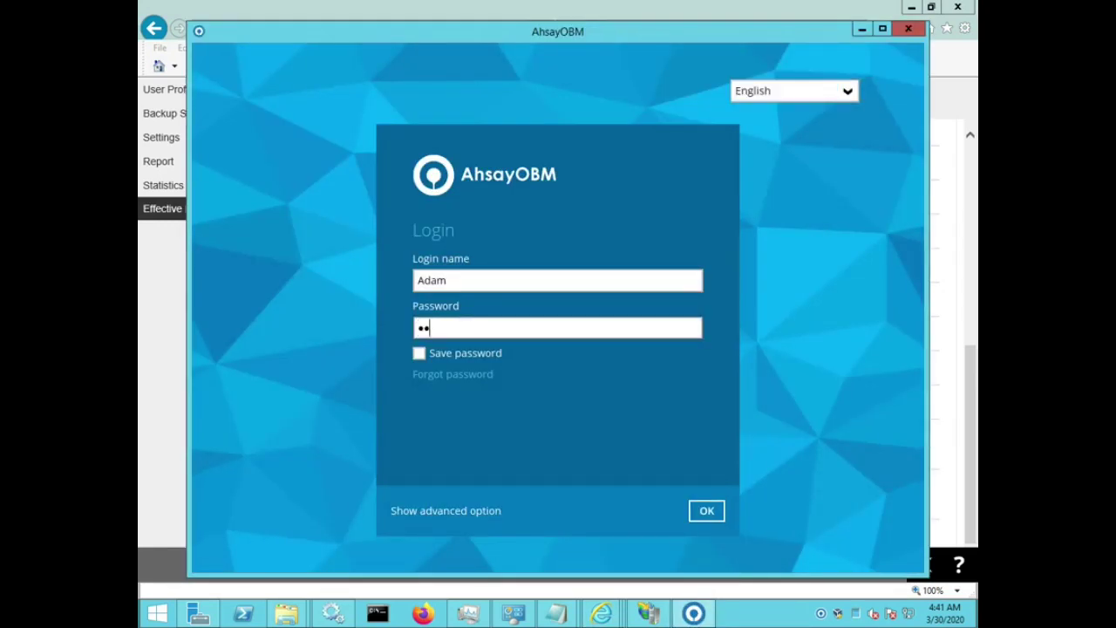
{"action": "type", "text": "•••••"}
{"action": "key", "text": "Return"}
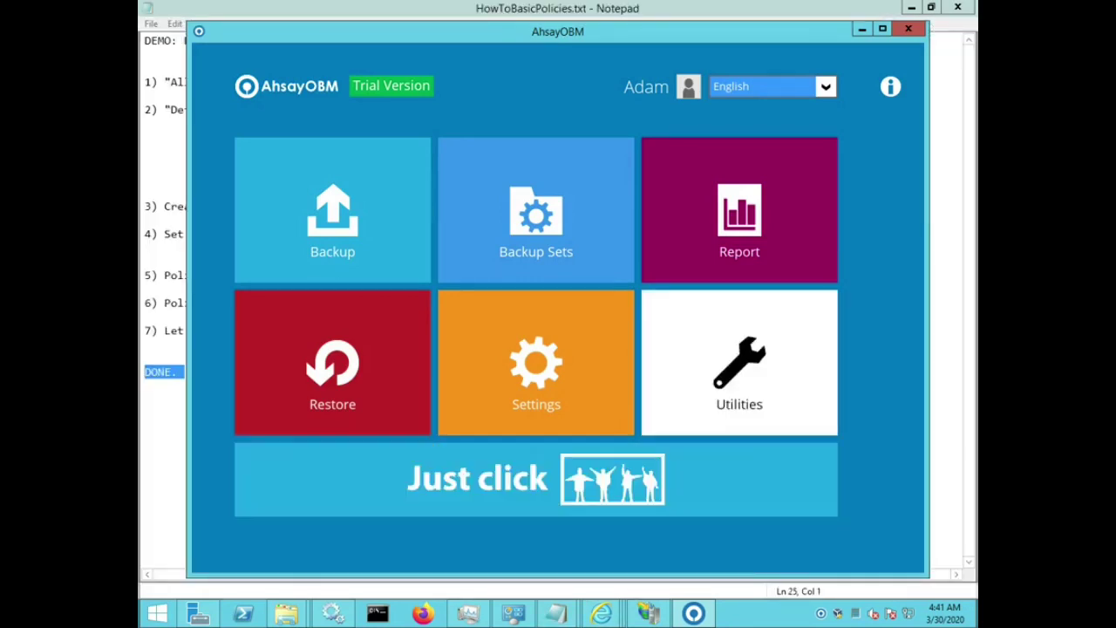
Return to the browser and close the user's effective policy page.
{"action": "left_click", "coordinate": [740, 366]}
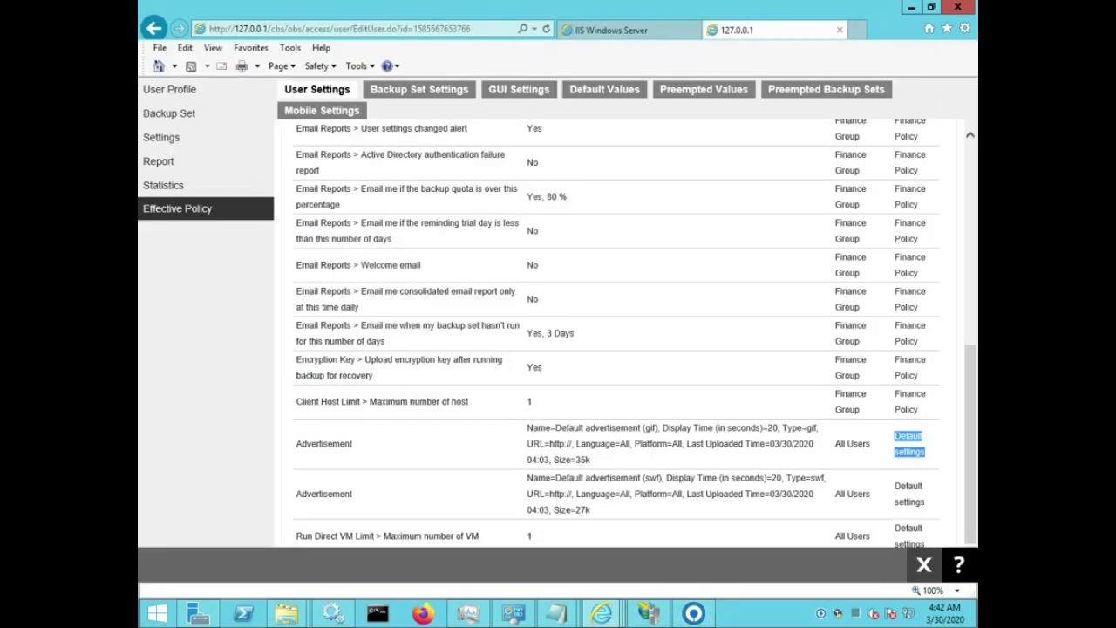
{"action": "left_click", "coordinate": [924, 565]}
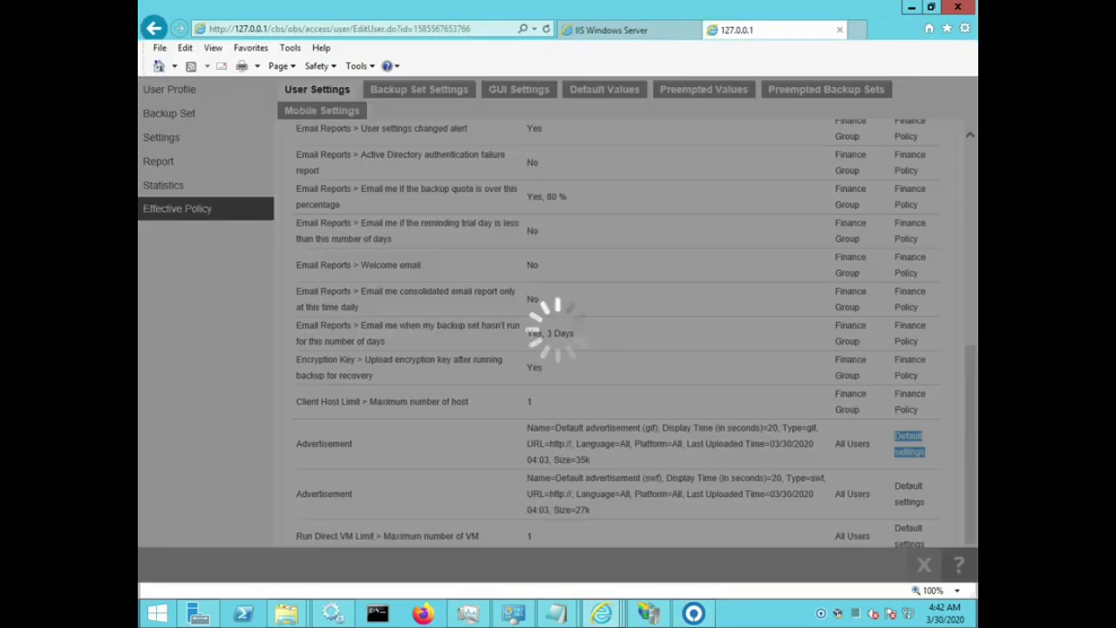
Open the Finance Policy's GUI settings and highlight the Utilities heading and its Delete Backup Data entry.
{"action": "left_click", "coordinate": [340, 124]}
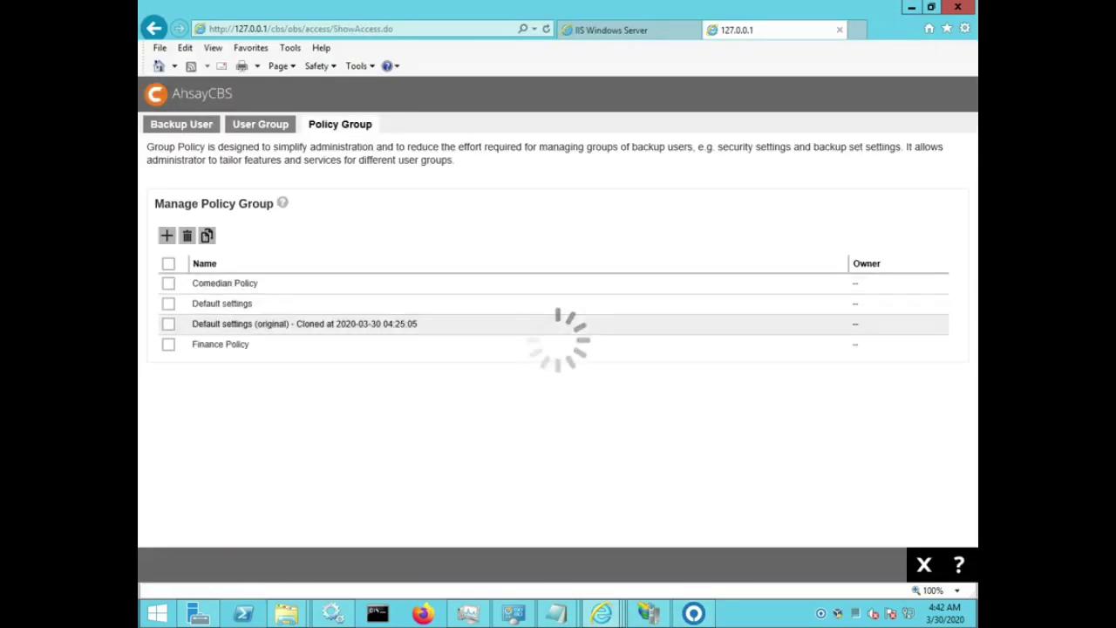
{"action": "left_click", "coordinate": [223, 344]}
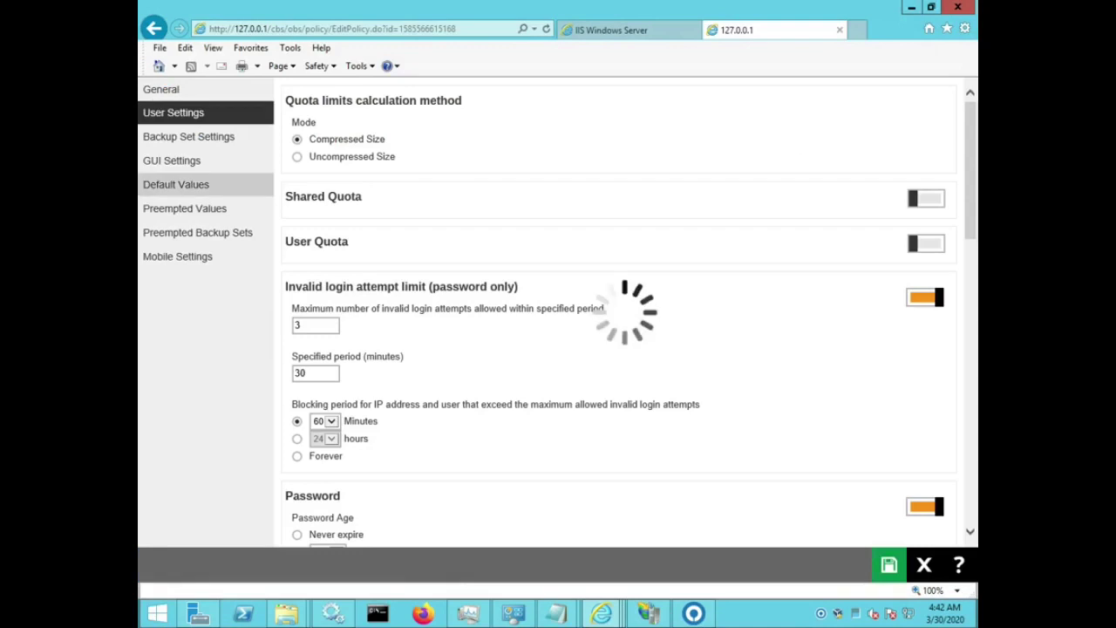
{"action": "left_click", "coordinate": [171, 161]}
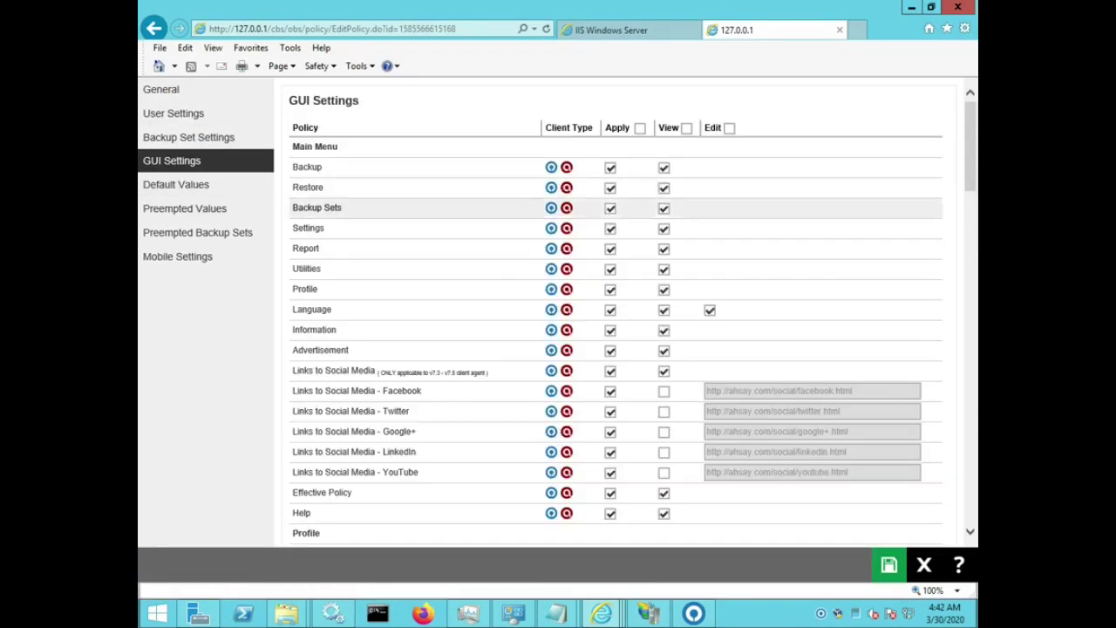
{"action": "left_click_drag", "start_coordinate": [970, 146], "coordinate": [970, 478]}
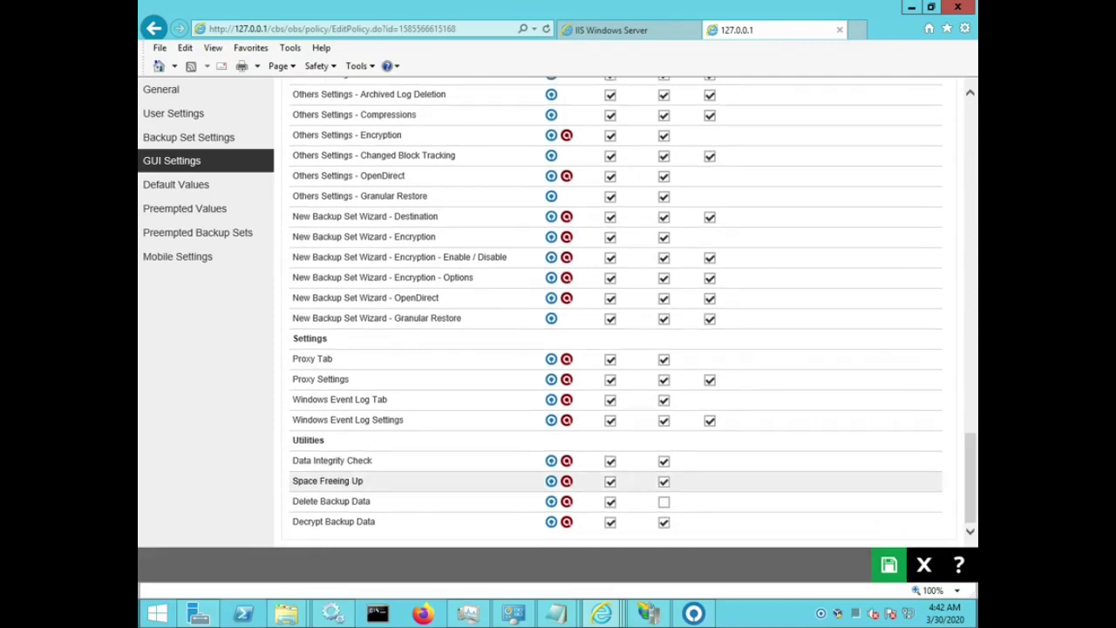
{"action": "double_click", "coordinate": [308, 440]}
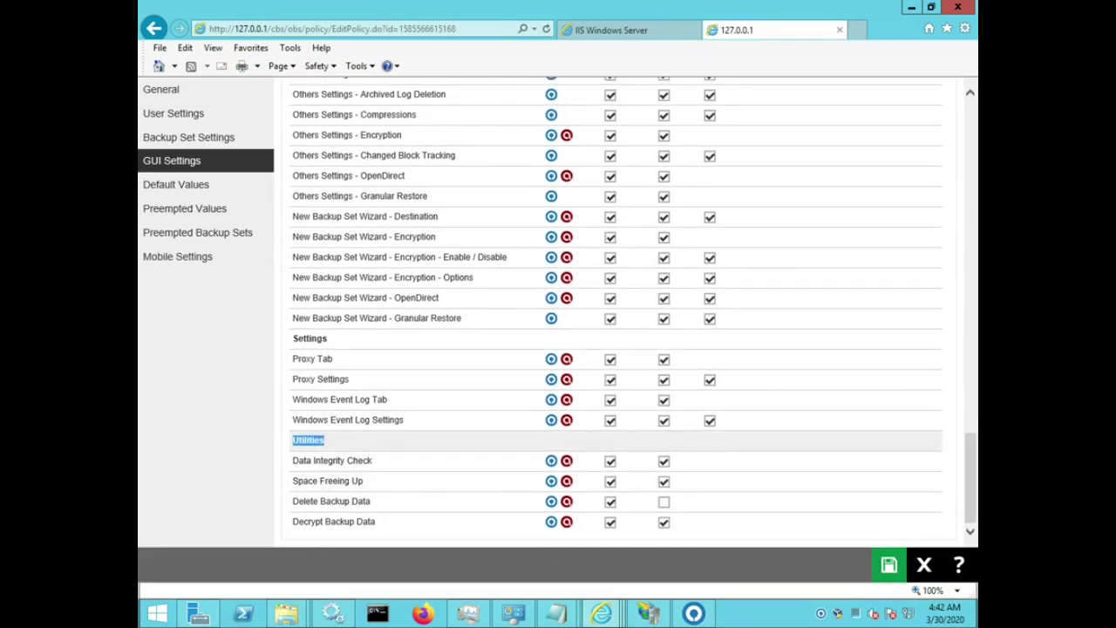
{"action": "triple_click", "coordinate": [331, 501]}
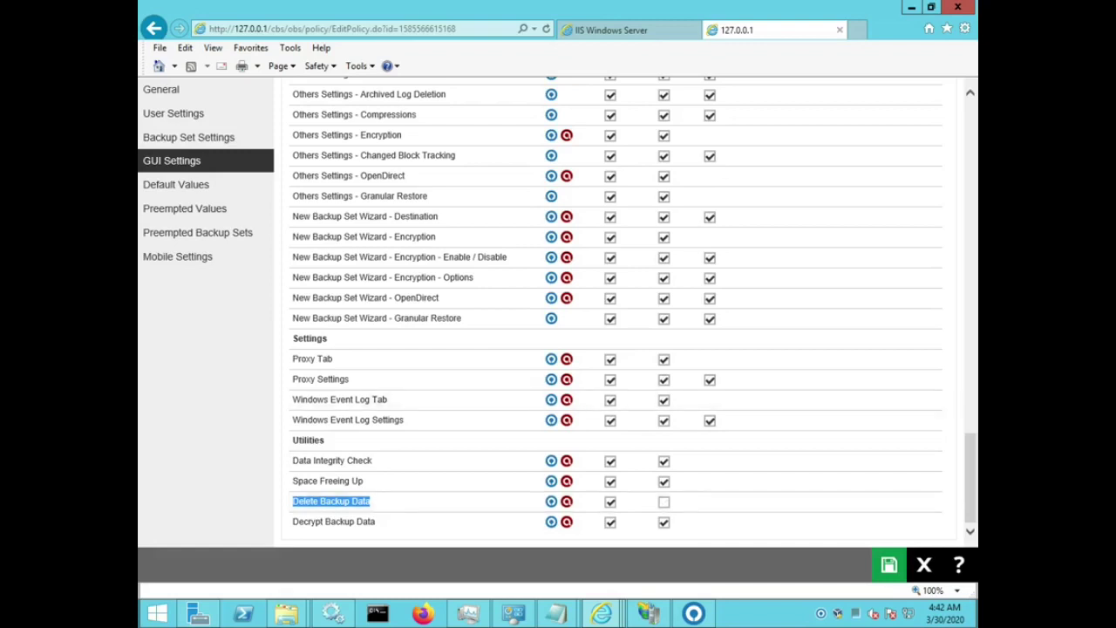
Review the Main Menu entries of the GUI settings, then highlight Delete Backup Data under Utilities and enable its View option.
{"action": "scroll", "coordinate": [615, 310], "scroll_direction": "up", "scroll_amount": 15}
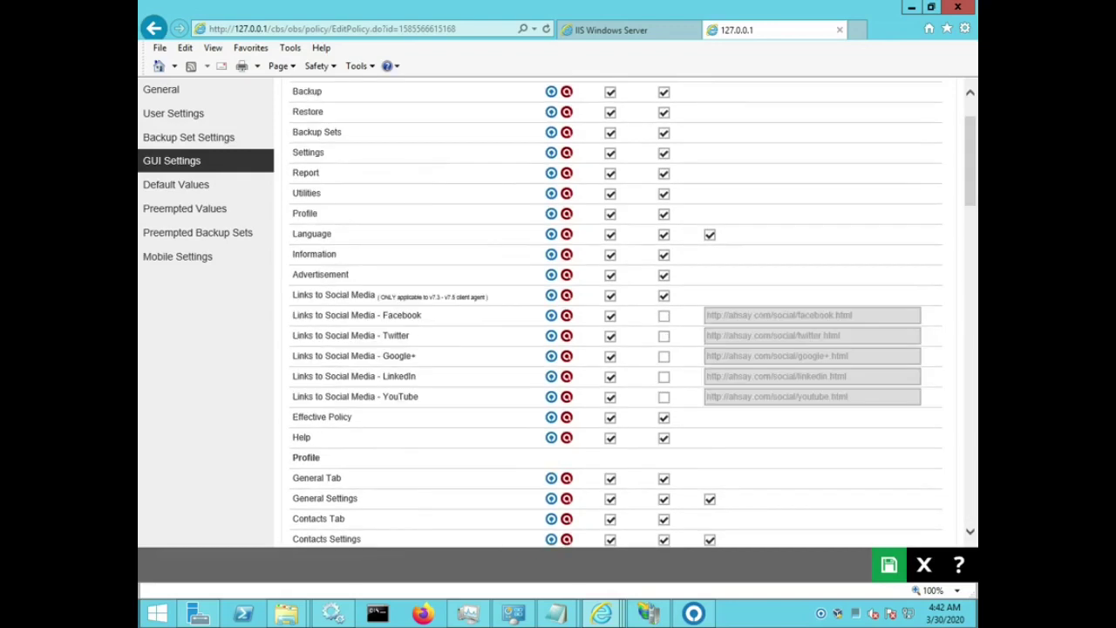
{"action": "scroll", "coordinate": [615, 310], "scroll_direction": "up", "scroll_amount": 2}
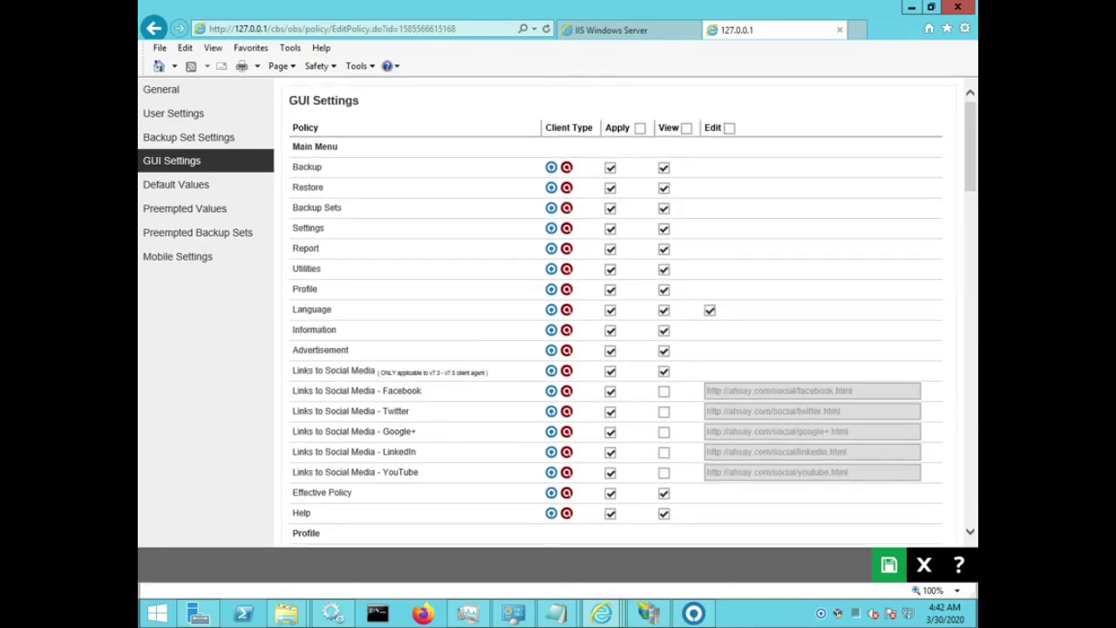
{"action": "scroll", "coordinate": [616, 309], "scroll_direction": "down", "scroll_amount": 20}
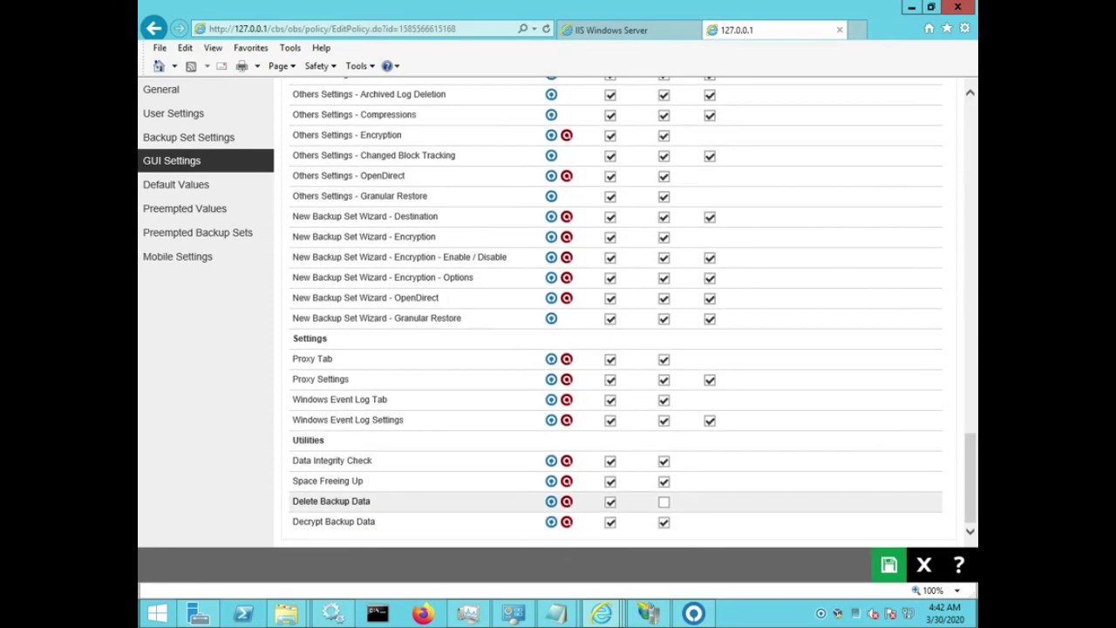
{"action": "left_click_drag", "start_coordinate": [293, 501], "coordinate": [371, 501]}
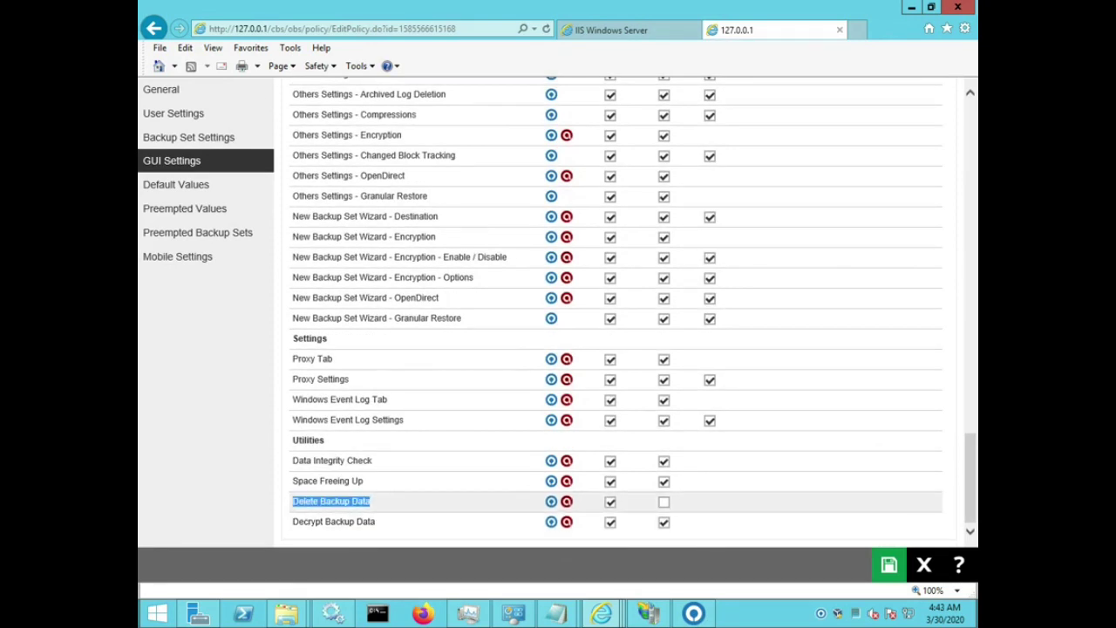
{"action": "left_click", "coordinate": [665, 502]}
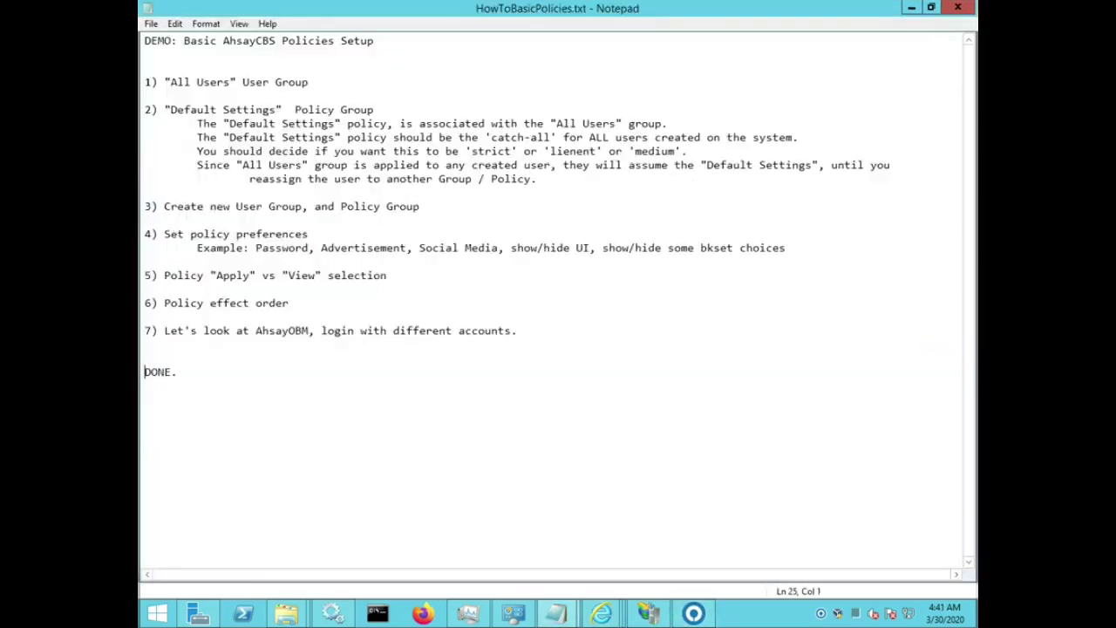
Highlight the closing "DONE." line in the HowToBasicPolicies.txt notes in Notepad.
{"action": "key", "text": "shift+Up"}
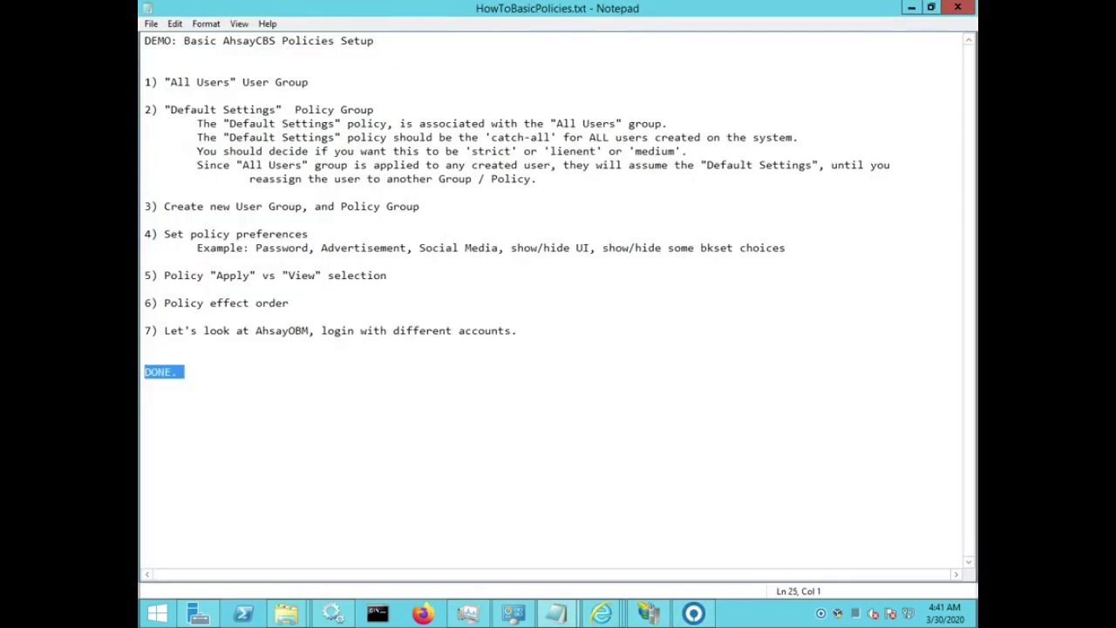